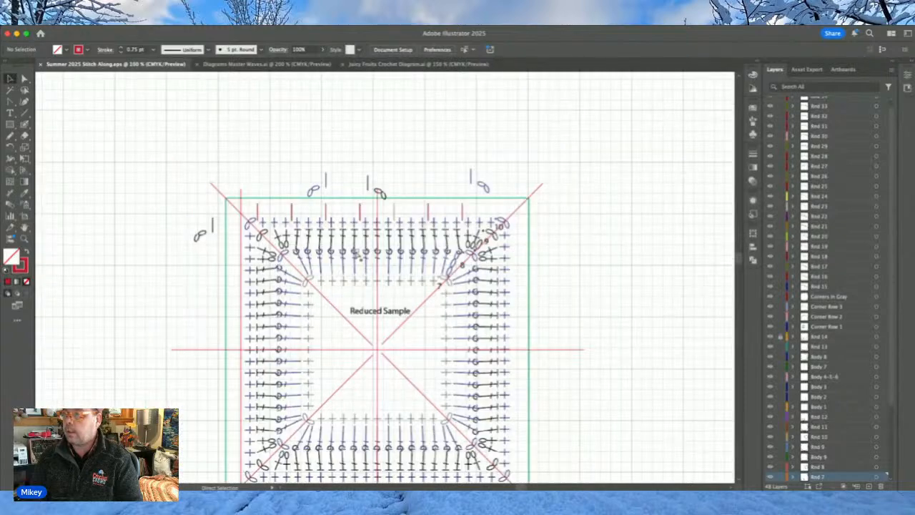
Step: Examine the round, square and reduced-sample crochet diagrams in the Summer 2025 Stitch Along document, and close the document
{"action": "key", "text": "super+minus"}
{"action": "scroll", "coordinate": [356, 256], "scroll_direction": "down", "scroll_amount": 10}
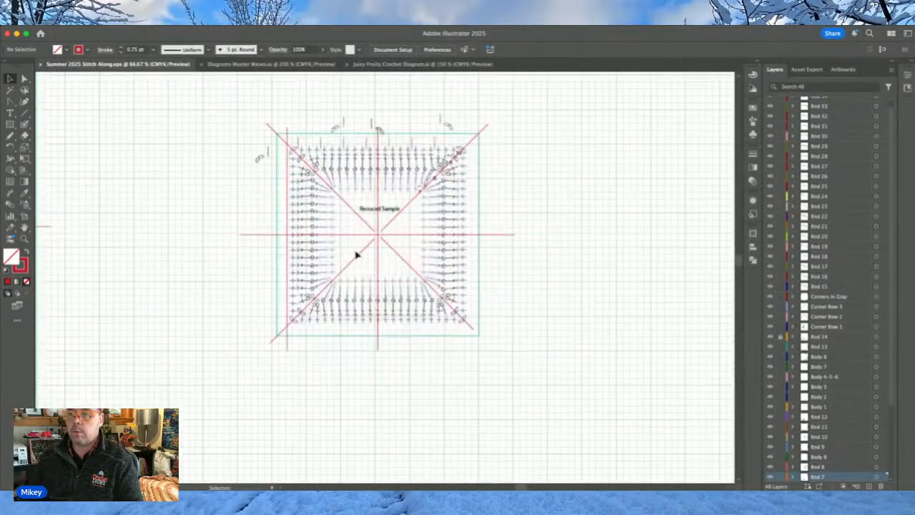
{"action": "scroll", "coordinate": [356, 255], "scroll_direction": "down", "scroll_amount": 6}
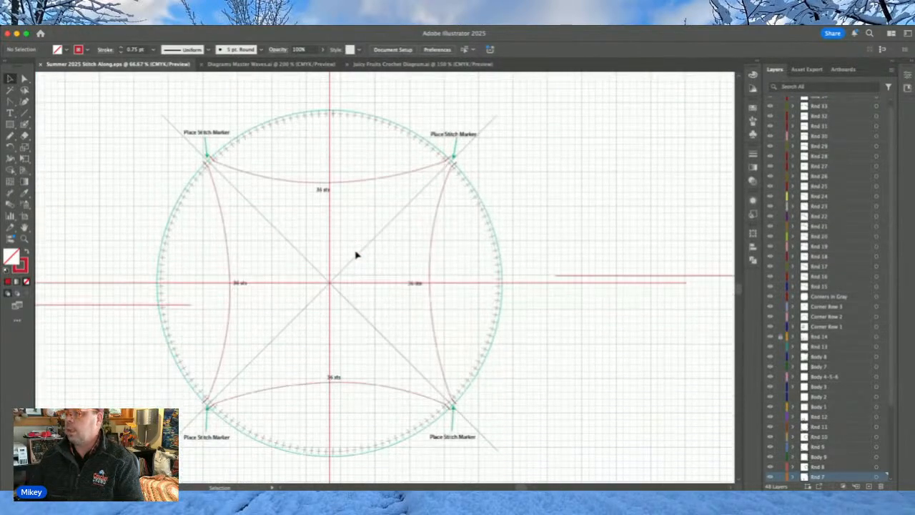
{"action": "scroll", "coordinate": [360, 281], "scroll_direction": "down", "scroll_amount": 6}
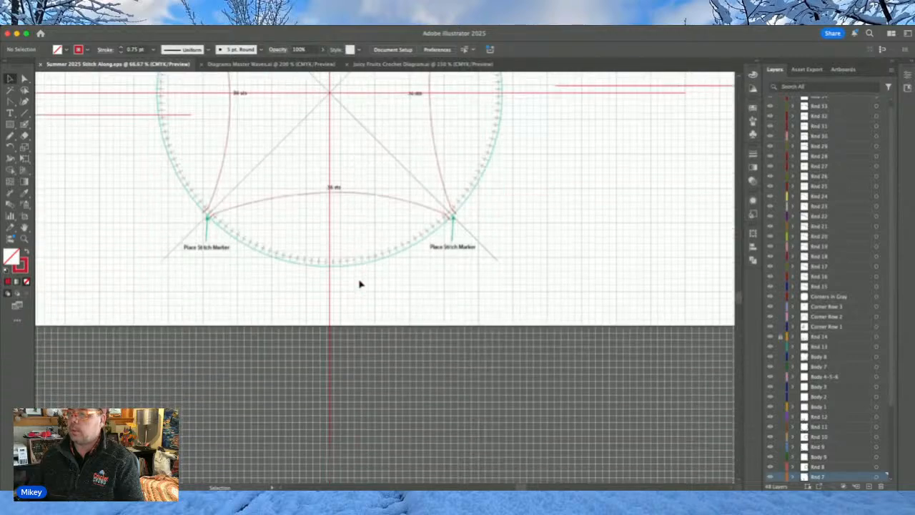
{"action": "scroll", "coordinate": [360, 284], "scroll_direction": "left", "scroll_amount": 8}
{"action": "scroll", "coordinate": [360, 284], "scroll_direction": "left", "scroll_amount": 8}
{"action": "scroll", "coordinate": [360, 284], "scroll_direction": "up", "scroll_amount": 3}
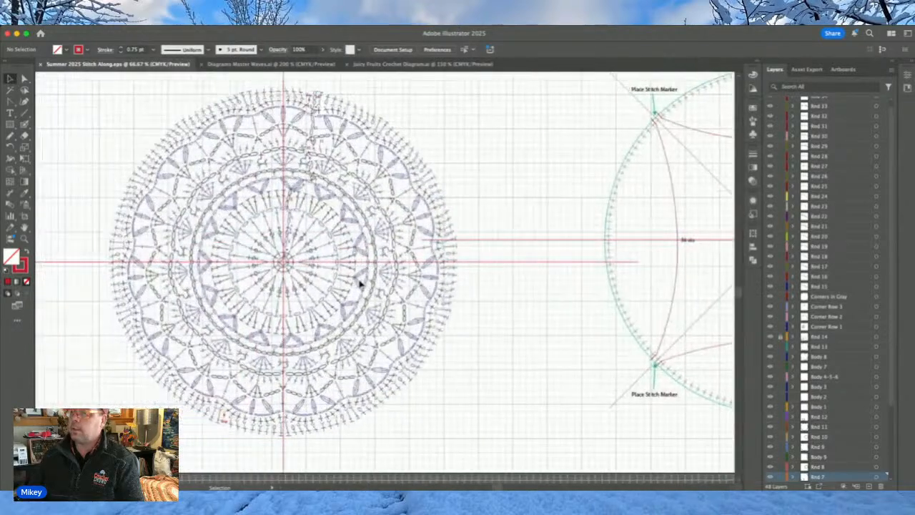
{"action": "scroll", "coordinate": [360, 284], "scroll_direction": "up", "scroll_amount": 5}
{"action": "scroll", "coordinate": [360, 284], "scroll_direction": "up", "scroll_amount": 10}
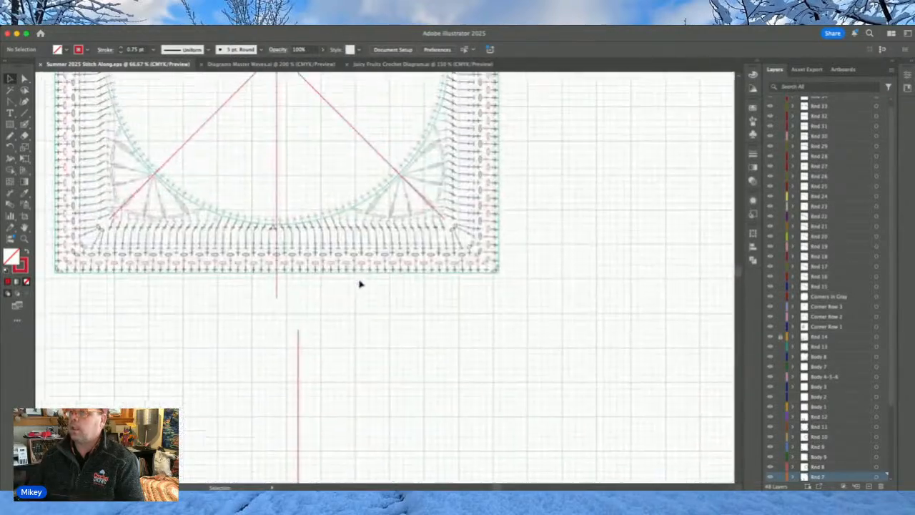
{"action": "scroll", "coordinate": [360, 284], "scroll_direction": "down", "scroll_amount": 2}
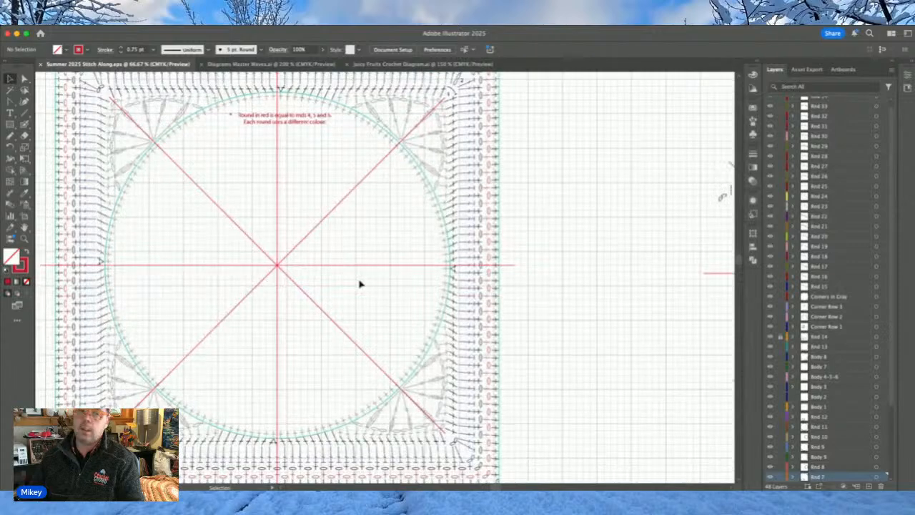
{"action": "scroll", "coordinate": [360, 284], "scroll_direction": "up", "scroll_amount": 3}
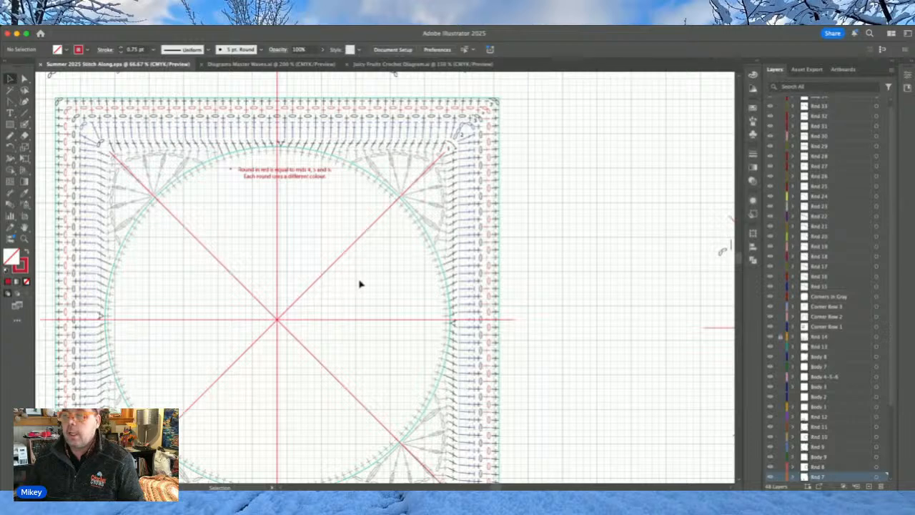
{"action": "scroll", "coordinate": [394, 226], "scroll_direction": "up", "scroll_amount": 3}
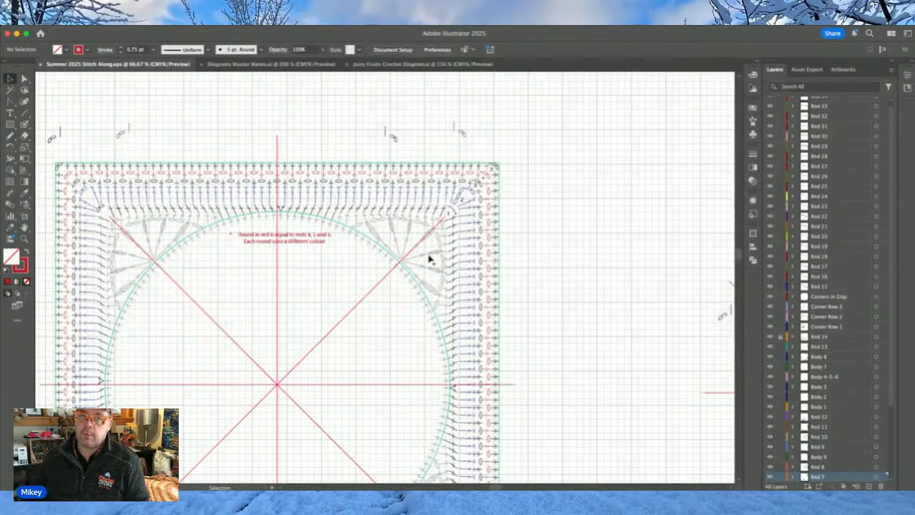
{"action": "scroll", "coordinate": [429, 259], "scroll_direction": "up", "scroll_amount": 5}
{"action": "scroll", "coordinate": [429, 259], "scroll_direction": "right", "scroll_amount": 10}
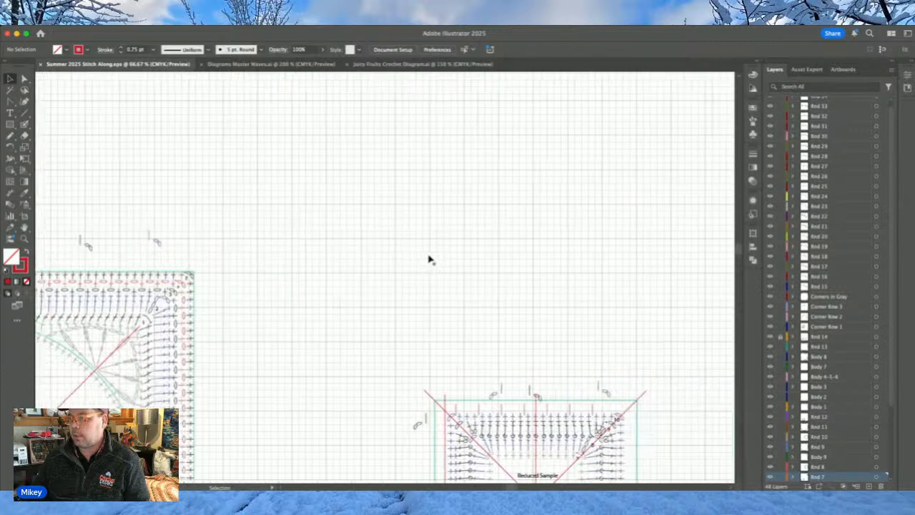
{"action": "scroll", "coordinate": [429, 259], "scroll_direction": "down", "scroll_amount": 3}
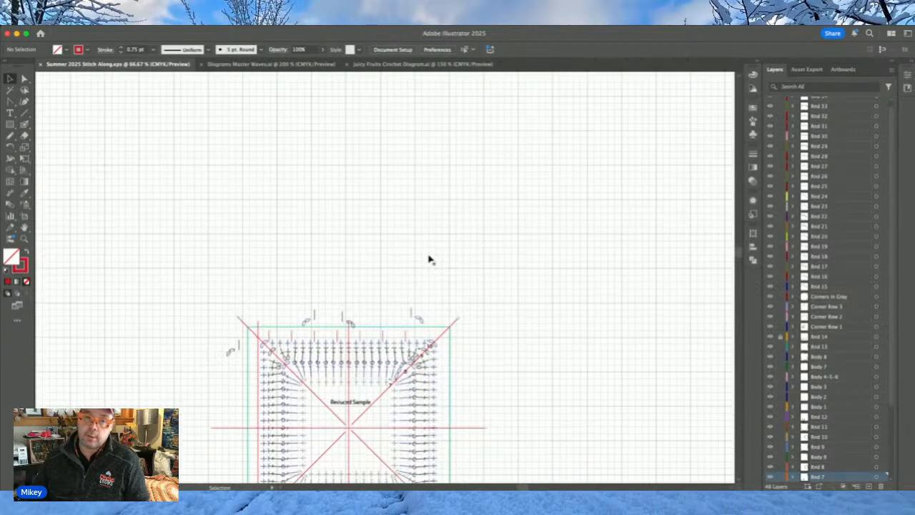
{"action": "scroll", "coordinate": [429, 259], "scroll_direction": "down", "scroll_amount": 3}
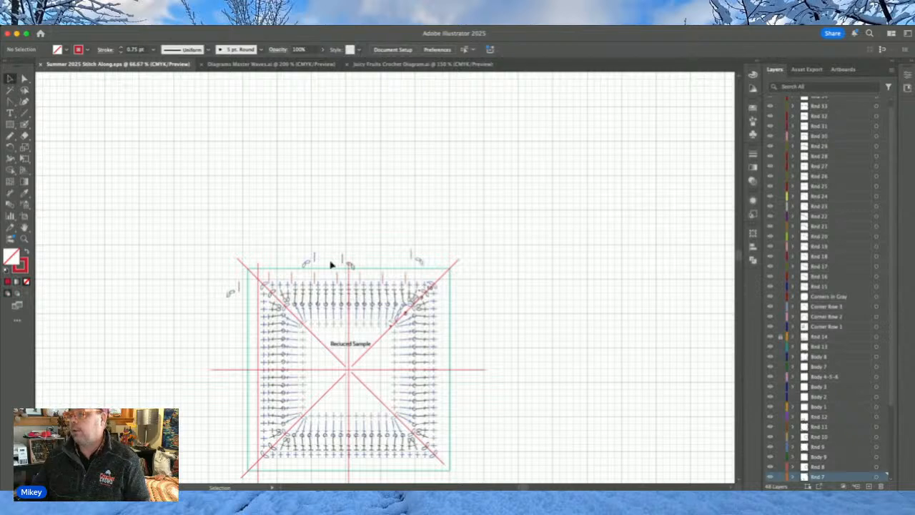
{"action": "scroll", "coordinate": [332, 264], "scroll_direction": "down", "scroll_amount": 3}
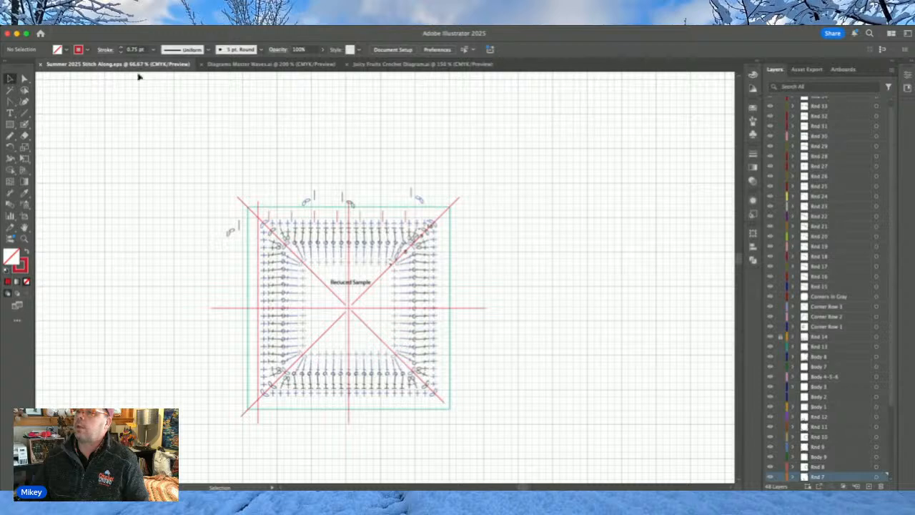
{"action": "left_click", "coordinate": [41, 65]}
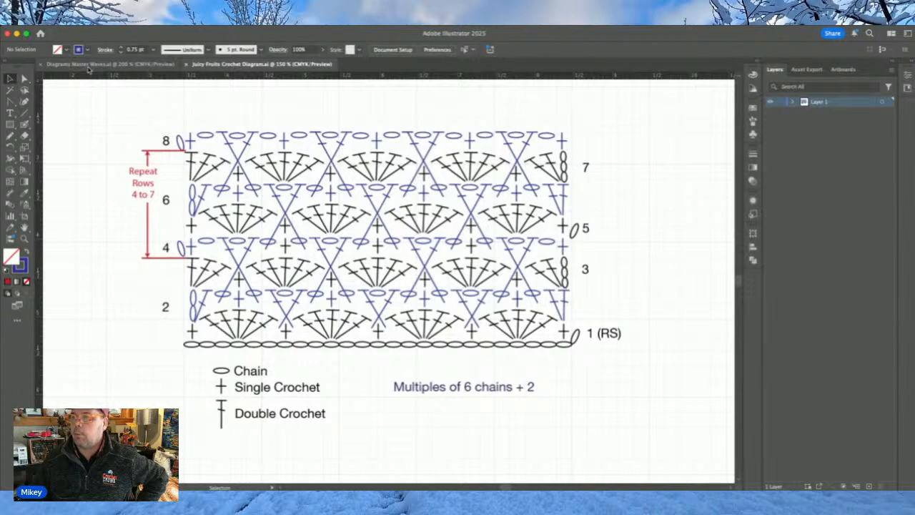
Step: Switch to the Diagrams Master Waves document and examine its library of stitch symbols, sample rows and notes
{"action": "left_click", "coordinate": [89, 64]}
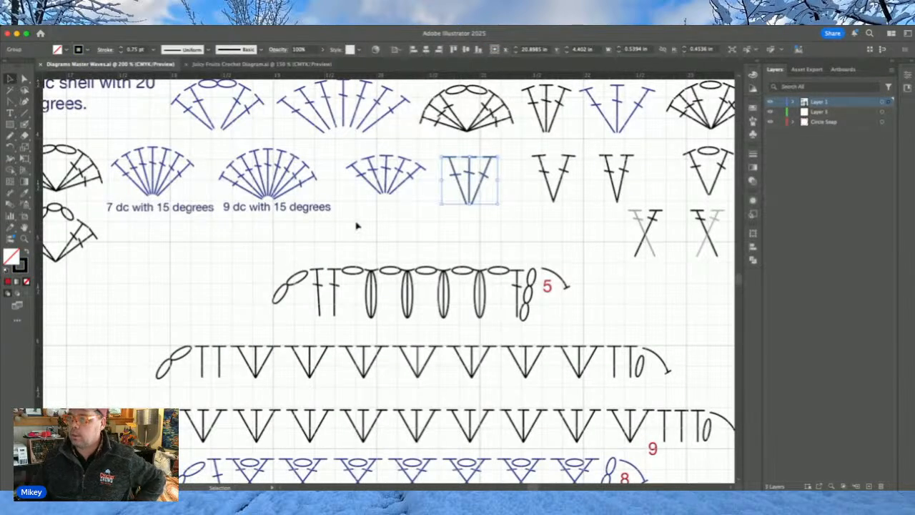
{"action": "key", "text": "super+minus"}
{"action": "key", "text": "super+minus"}
{"action": "key", "text": "super+minus"}
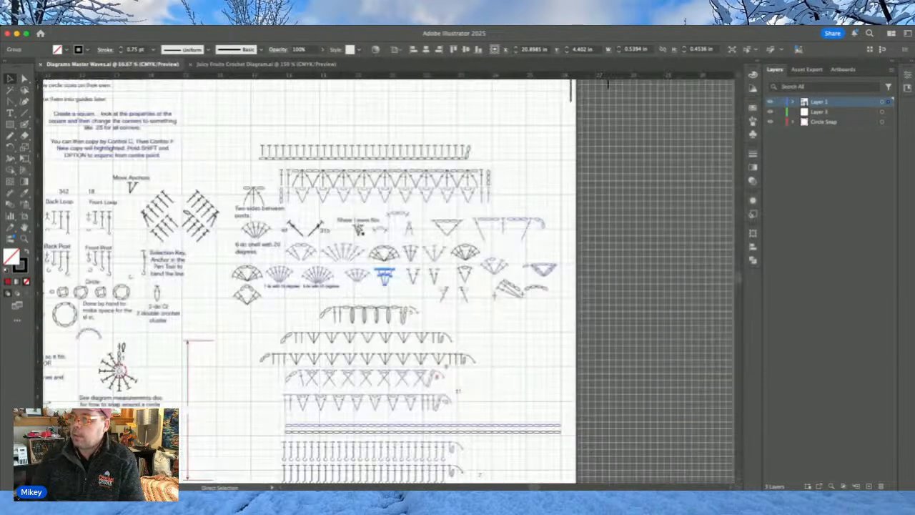
{"action": "key", "text": "super+minus"}
{"action": "key", "text": "super+minus"}
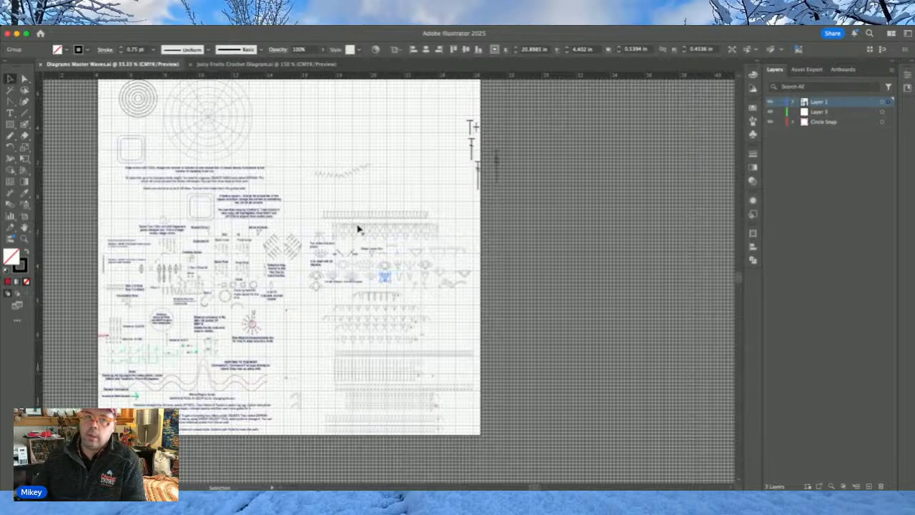
{"action": "key", "text": "super+equal"}
{"action": "key", "text": "super+equal"}
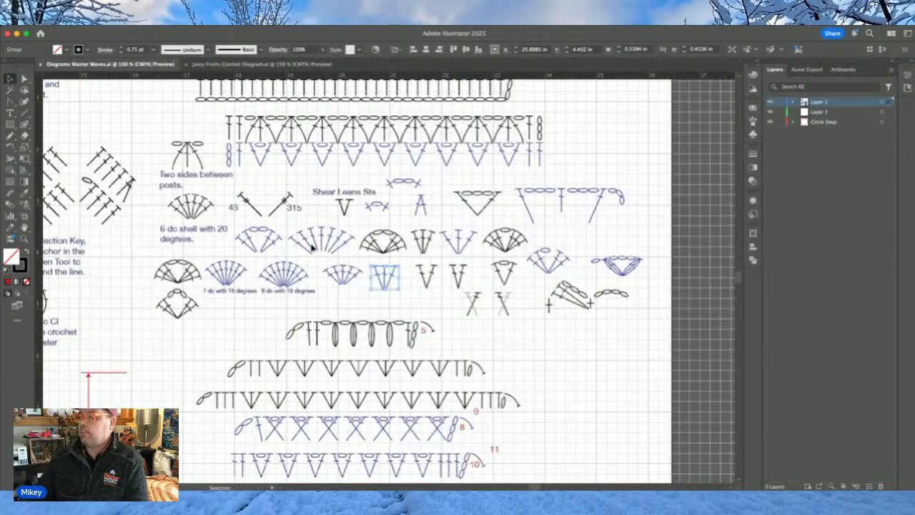
{"action": "scroll", "coordinate": [312, 248], "scroll_direction": "down", "scroll_amount": 2}
{"action": "scroll", "coordinate": [313, 247], "scroll_direction": "left", "scroll_amount": 10}
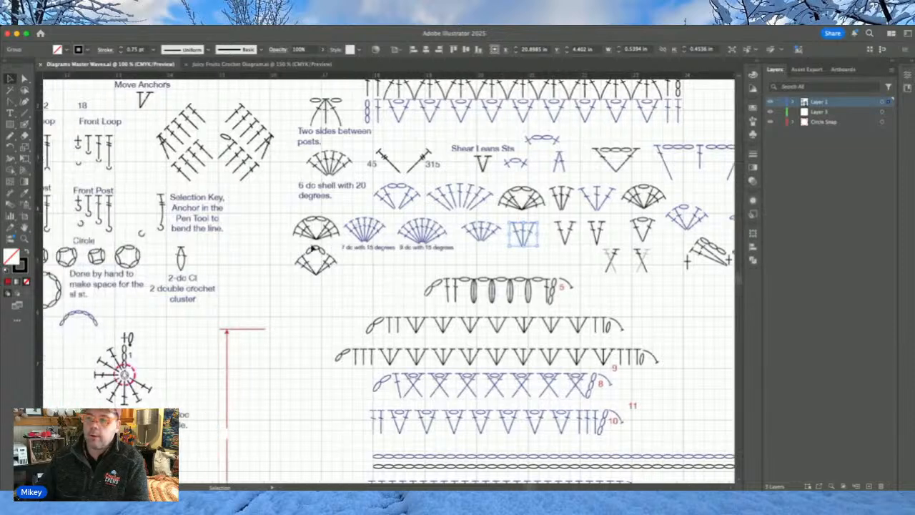
{"action": "scroll", "coordinate": [313, 248], "scroll_direction": "left", "scroll_amount": 8}
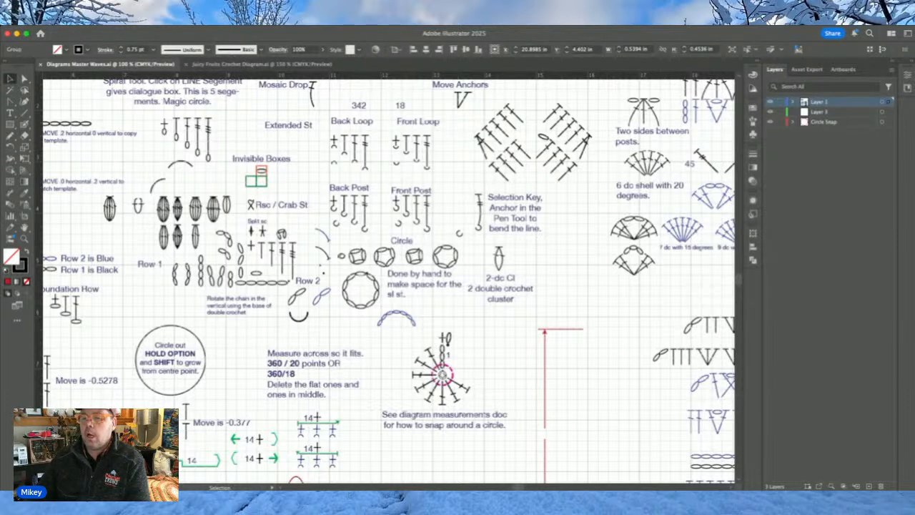
Step: In the Juicy Fruits Crochet Diagram, move the even row numbers and the red Repeat Rows 4 to 7 bracket outward from the stitches
{"action": "left_click", "coordinate": [216, 65]}
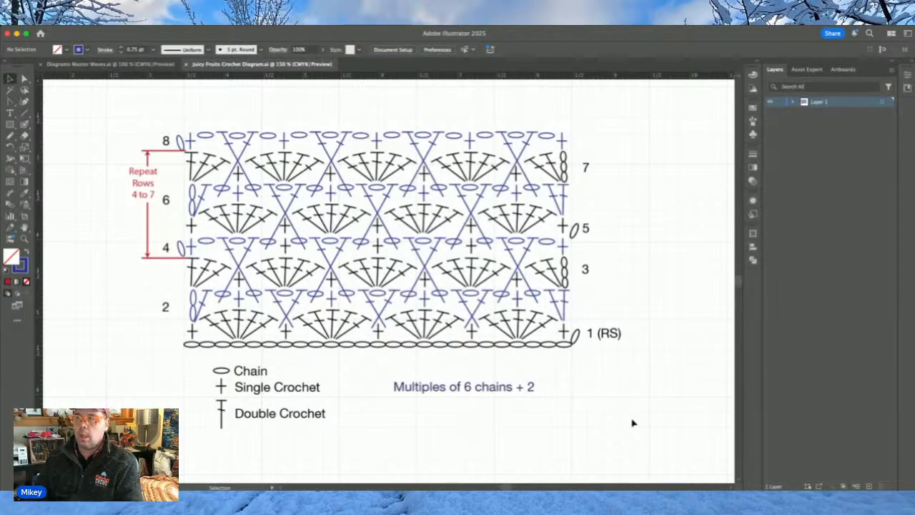
{"action": "scroll", "coordinate": [633, 423], "scroll_direction": "left", "scroll_amount": 2}
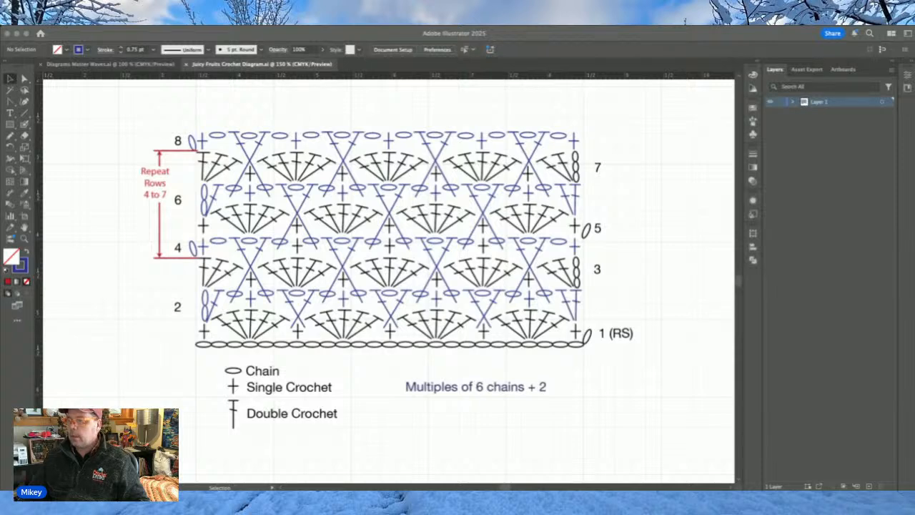
{"action": "key", "text": "super+Tab"}
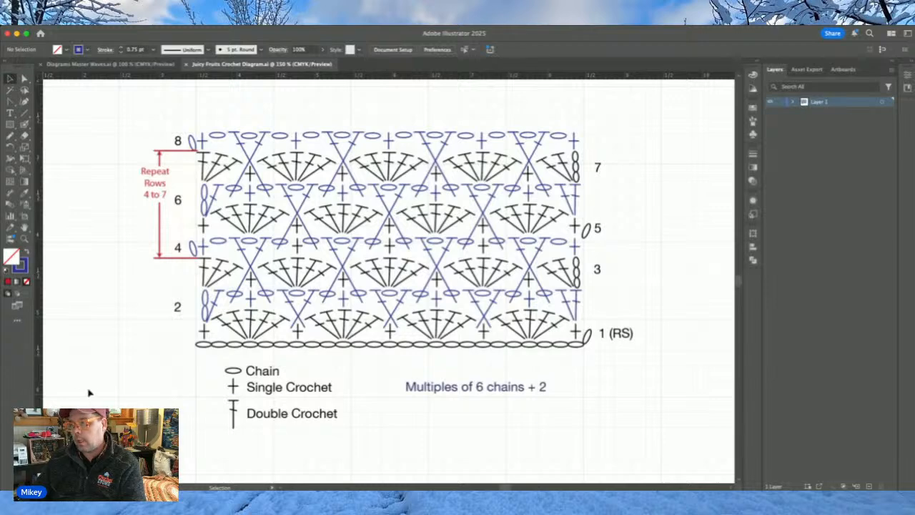
{"action": "scroll", "coordinate": [89, 392], "scroll_direction": "down", "scroll_amount": 3}
{"action": "scroll", "coordinate": [89, 393], "scroll_direction": "up", "scroll_amount": 3}
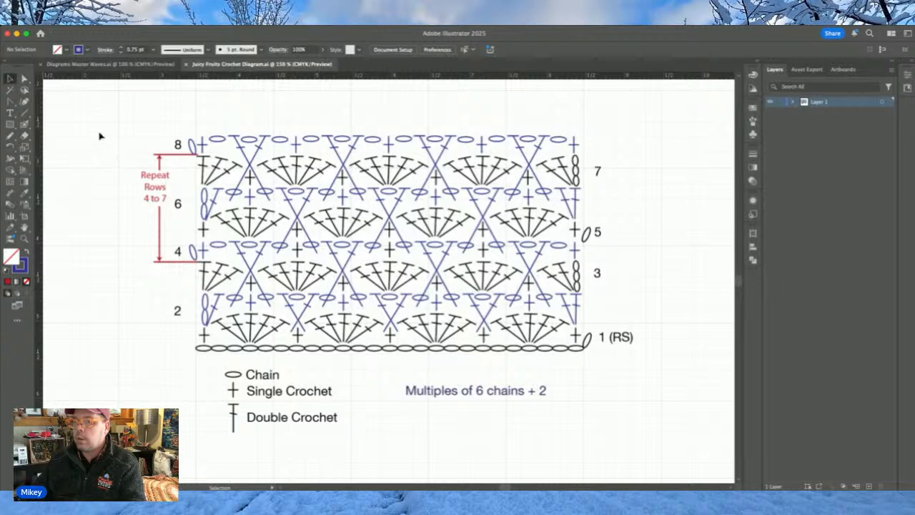
{"action": "left_click_drag", "start_coordinate": [100, 136], "coordinate": [189, 351]}
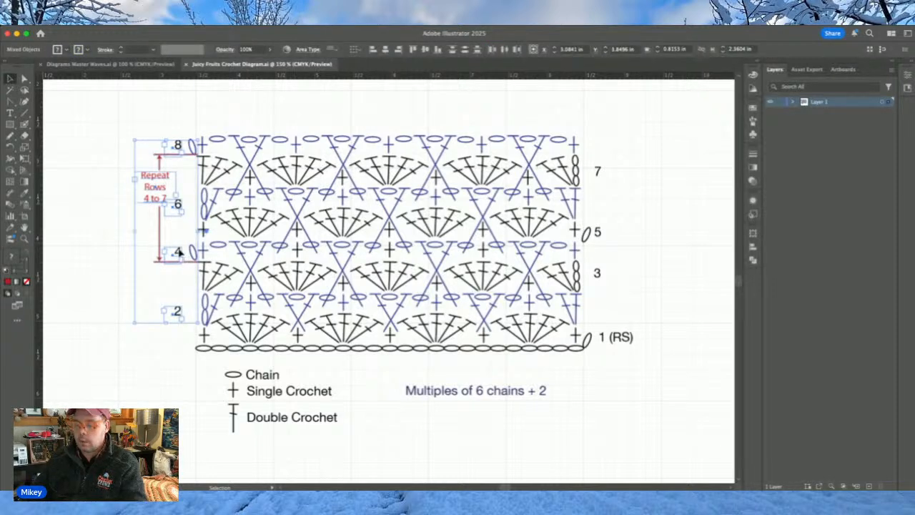
{"action": "left_click_drag", "start_coordinate": [179, 253], "coordinate": [93, 256]}
{"action": "left_click", "coordinate": [159, 225]}
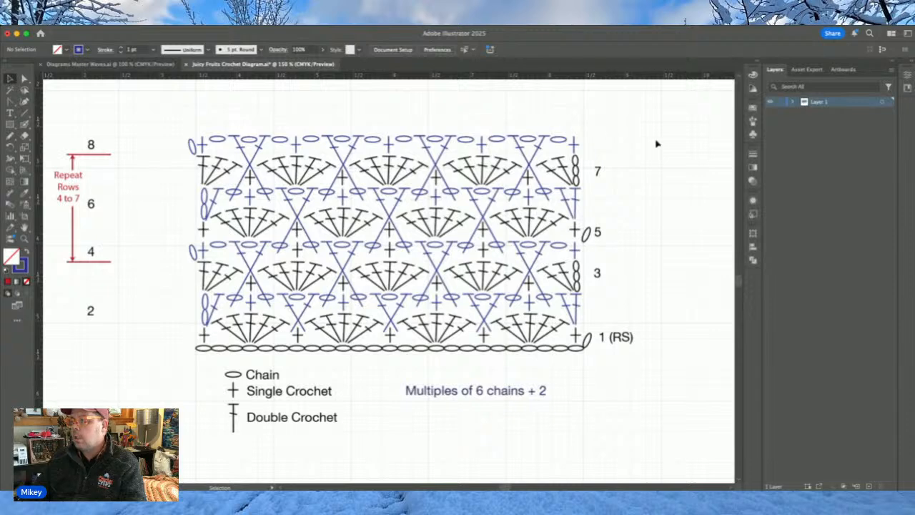
Step: Move the odd row labels 7, 5, 3 and 1 (RS) farther out from the stitch chart
{"action": "left_click_drag", "start_coordinate": [655, 131], "coordinate": [598, 365]}
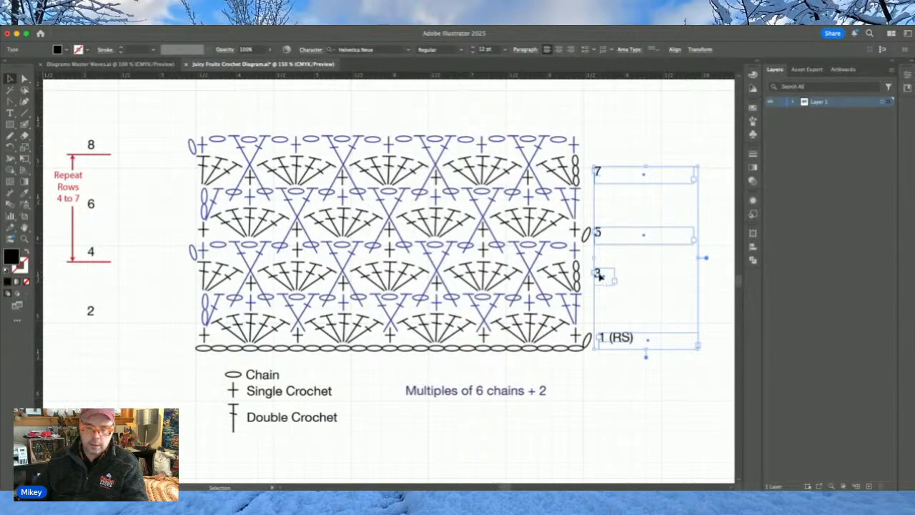
{"action": "left_click_drag", "start_coordinate": [599, 277], "coordinate": [705, 282]}
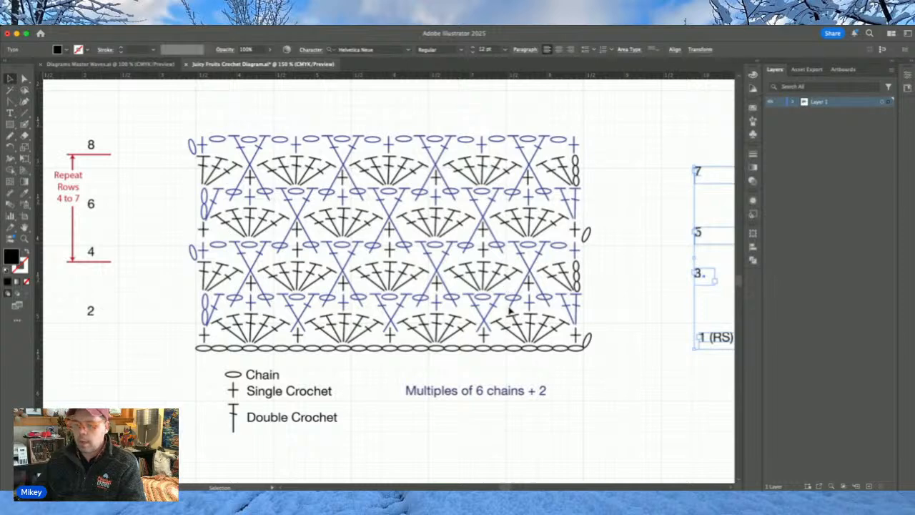
{"action": "left_click", "coordinate": [617, 320]}
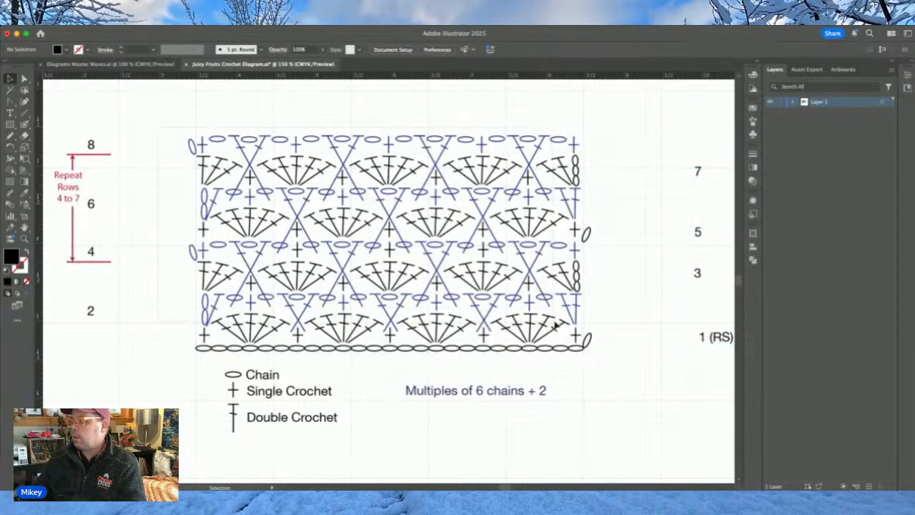
Step: Move the chart's stitch rows up about 2.2 in, leaving the foundation chain and the turning chains of rows 1 and 5 in place
{"action": "left_click", "coordinate": [583, 339]}
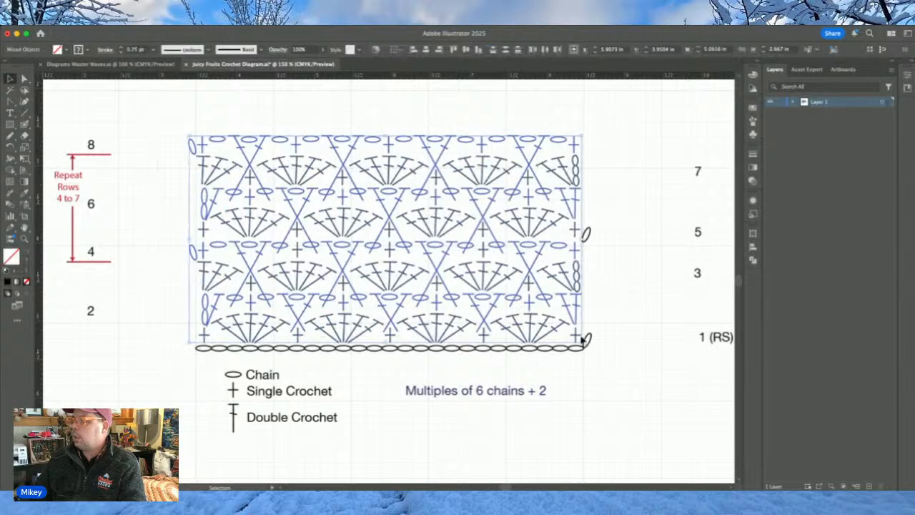
{"action": "left_click_drag", "start_coordinate": [576, 336], "coordinate": [552, 166]}
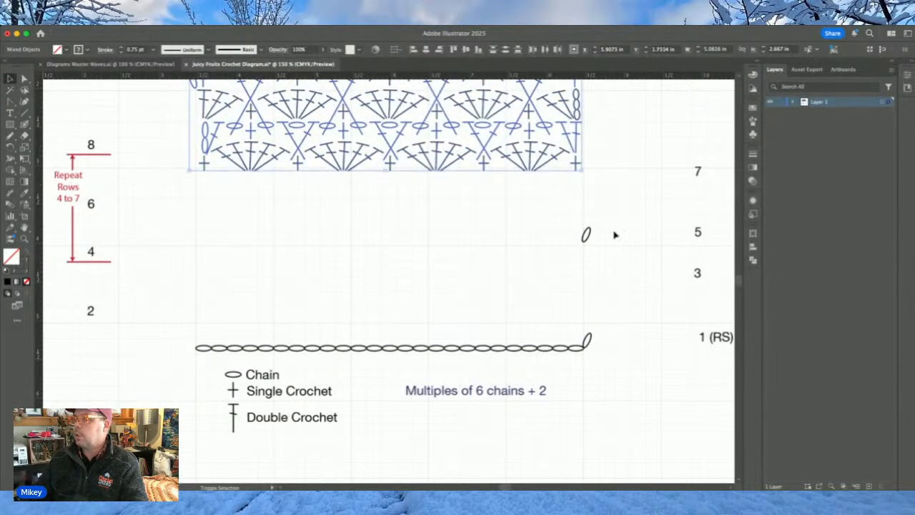
{"action": "left_click", "coordinate": [679, 274]}
Step: Move the stitch legend and the multiples note down, away from the foundation chain
{"action": "scroll", "coordinate": [576, 361], "scroll_direction": "down", "scroll_amount": 3}
{"action": "scroll", "coordinate": [577, 366], "scroll_direction": "down", "scroll_amount": 1}
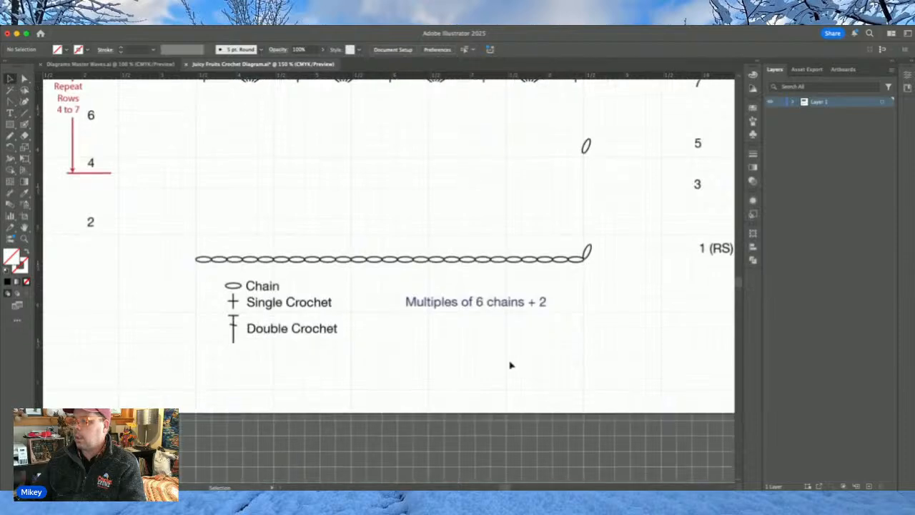
{"action": "left_click_drag", "start_coordinate": [470, 300], "coordinate": [535, 350]}
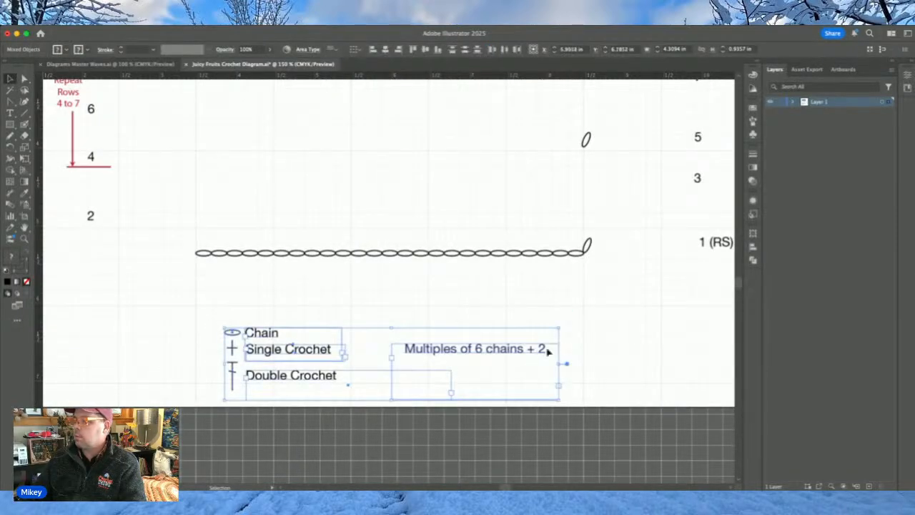
Step: Edit the multiples note to read "Multiples of 6 chains + 1"
{"action": "double_click", "coordinate": [536, 349]}
{"action": "key", "text": "super+a"}
{"action": "left_click", "coordinate": [545, 349]}
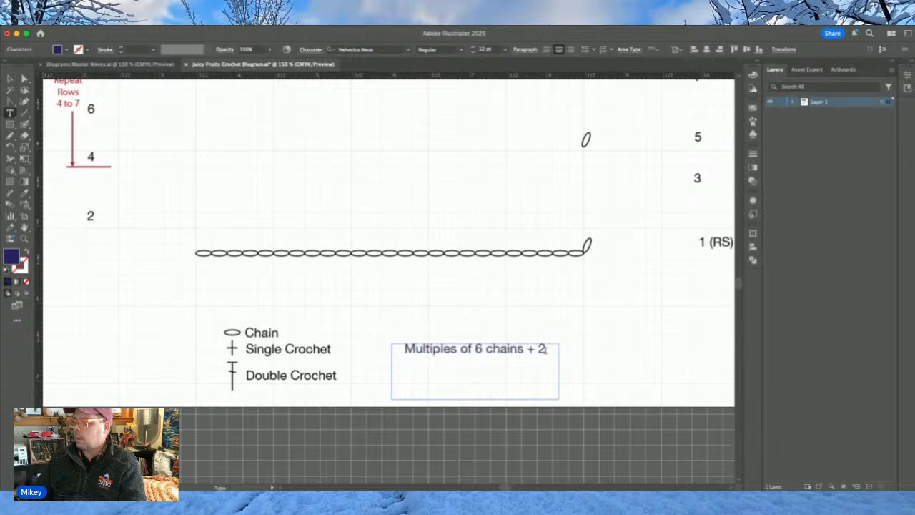
{"action": "key", "text": "BackSpace"}
{"action": "type", "text": "1"}
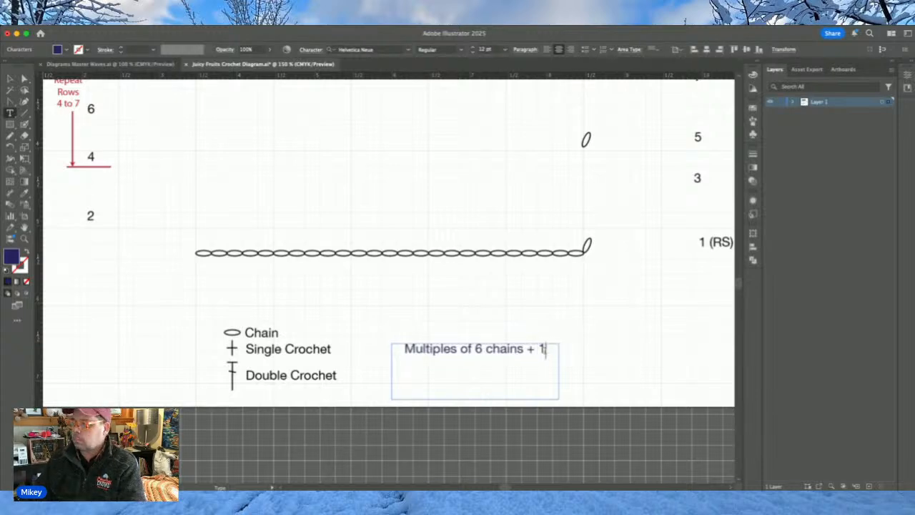
{"action": "left_click", "coordinate": [10, 78]}
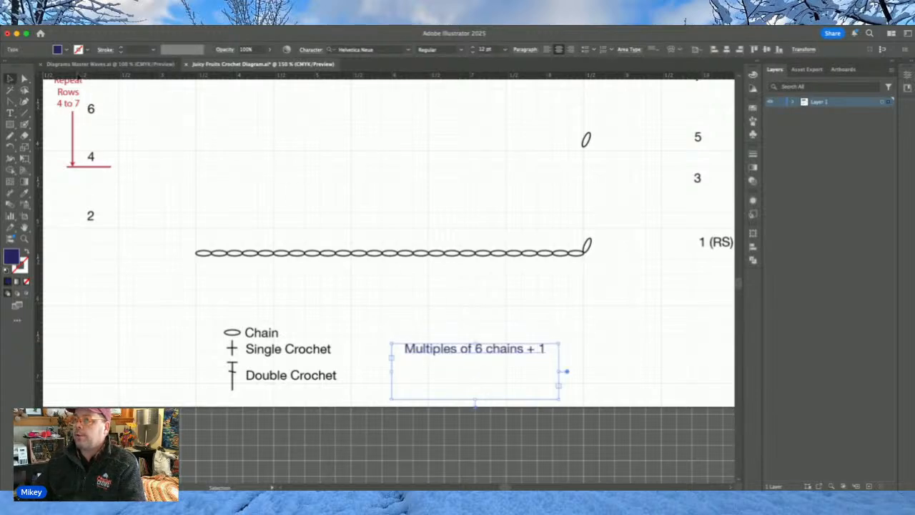
Step: Copy the dot and the row of single to treble crochet symbols from Diagrams Master Waves into Juicy Fruits Crochet Diagram, beside the legend
{"action": "left_click", "coordinate": [76, 65]}
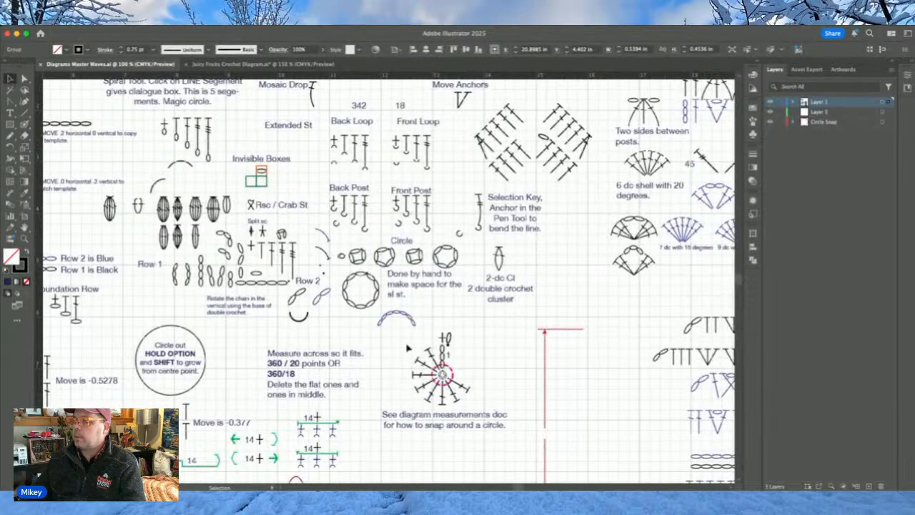
{"action": "left_click", "coordinate": [323, 279]}
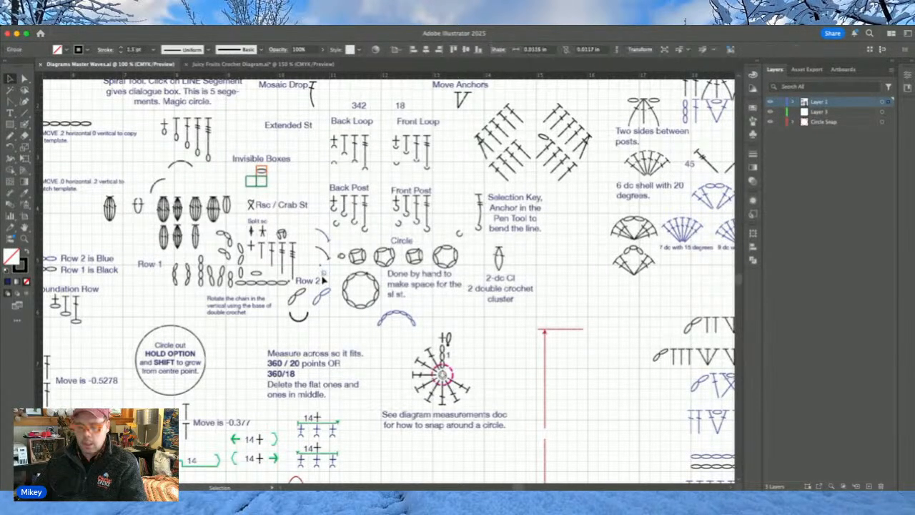
{"action": "left_click", "coordinate": [282, 258], "text": "shift"}
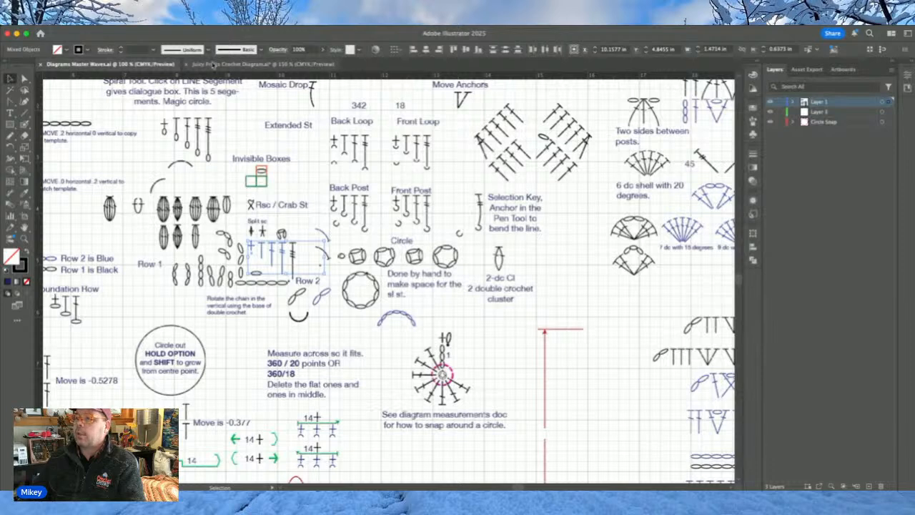
{"action": "left_click", "coordinate": [216, 65]}
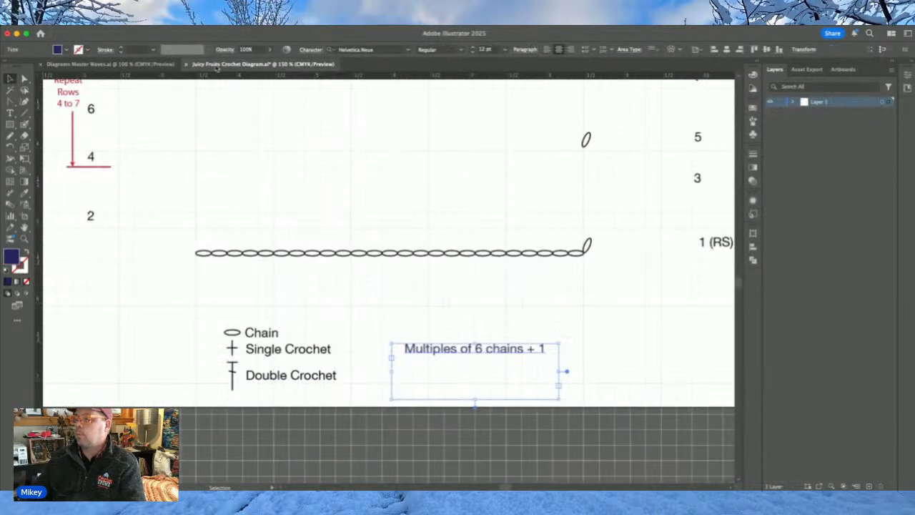
{"action": "left_click", "coordinate": [413, 201]}
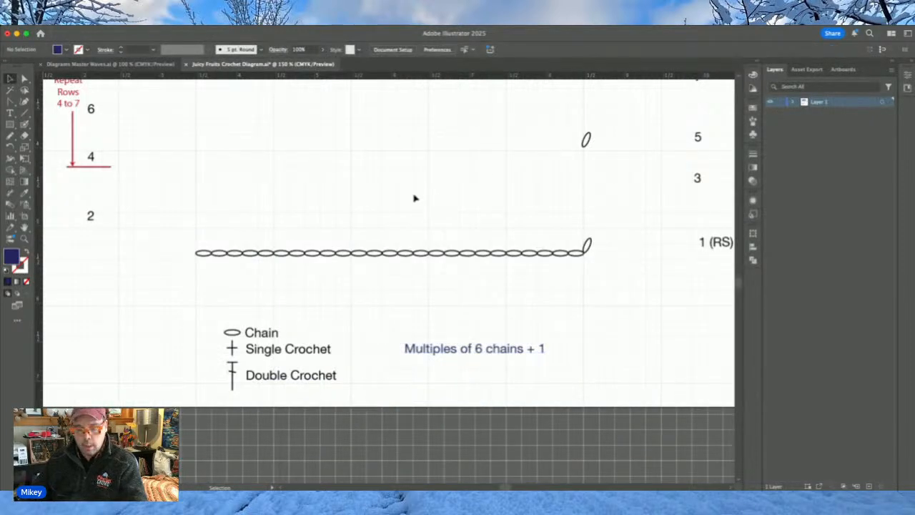
{"action": "key", "text": "super+v"}
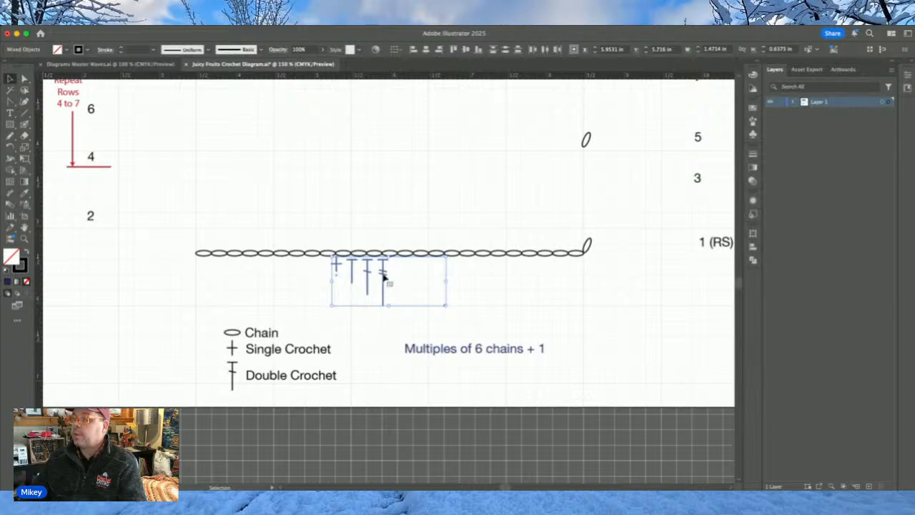
{"action": "left_click_drag", "start_coordinate": [383, 282], "coordinate": [126, 342]}
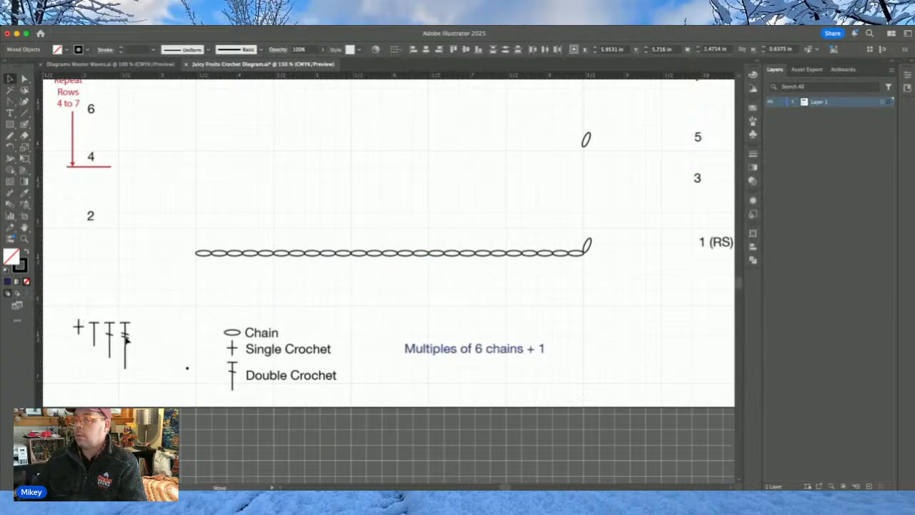
Step: Place the dot symbol directly above the chain symbol in the legend
{"action": "left_click", "coordinate": [145, 296]}
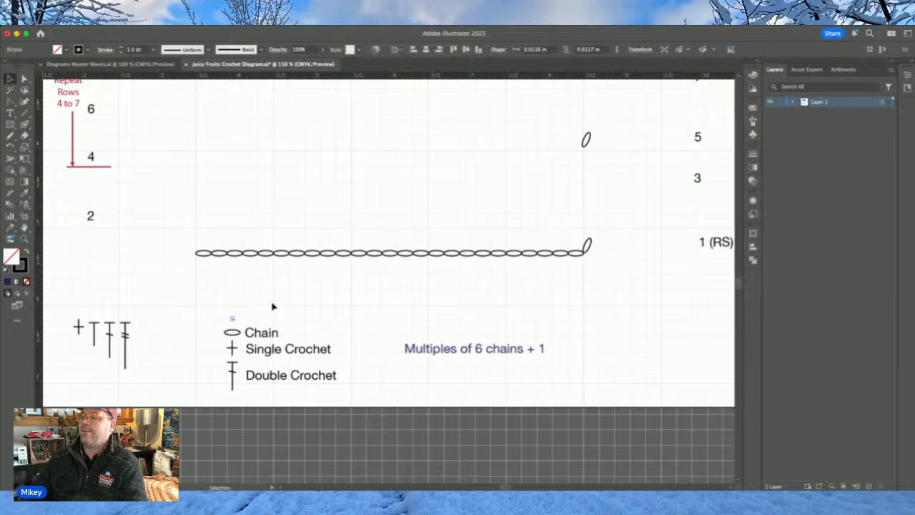
{"action": "left_click", "coordinate": [259, 338]}
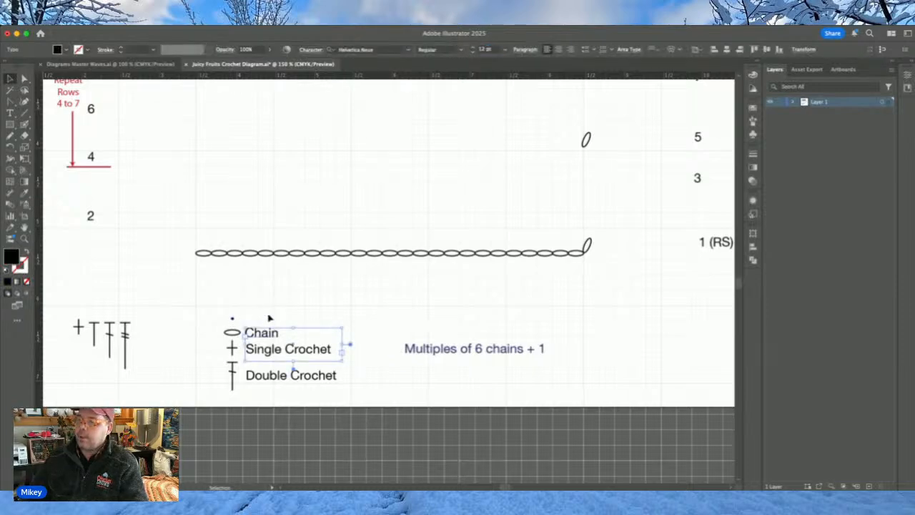
{"action": "left_click", "coordinate": [266, 308]}
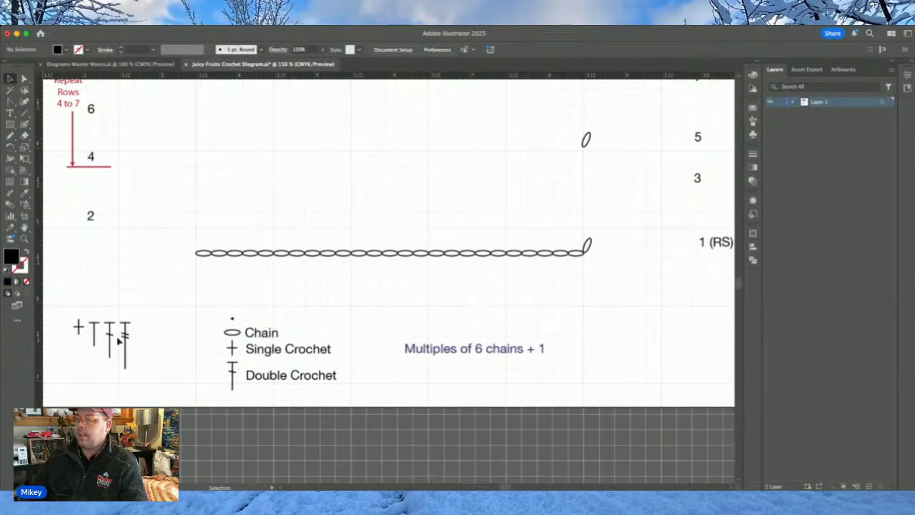
Step: Move the Double Crochet entry down and place the half double crochet symbol beneath the single crochet symbol in the legend
{"action": "left_click_drag", "start_coordinate": [201, 369], "coordinate": [295, 392]}
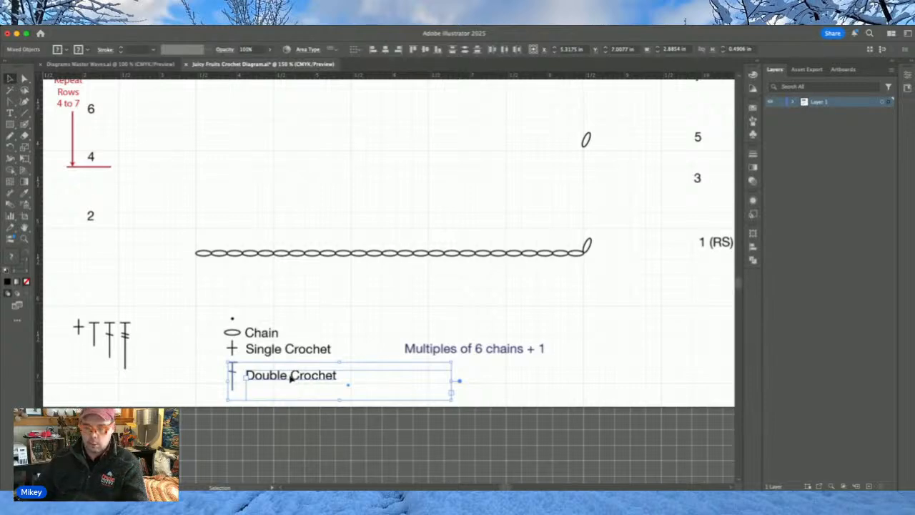
{"action": "left_click_drag", "start_coordinate": [292, 379], "coordinate": [292, 438]}
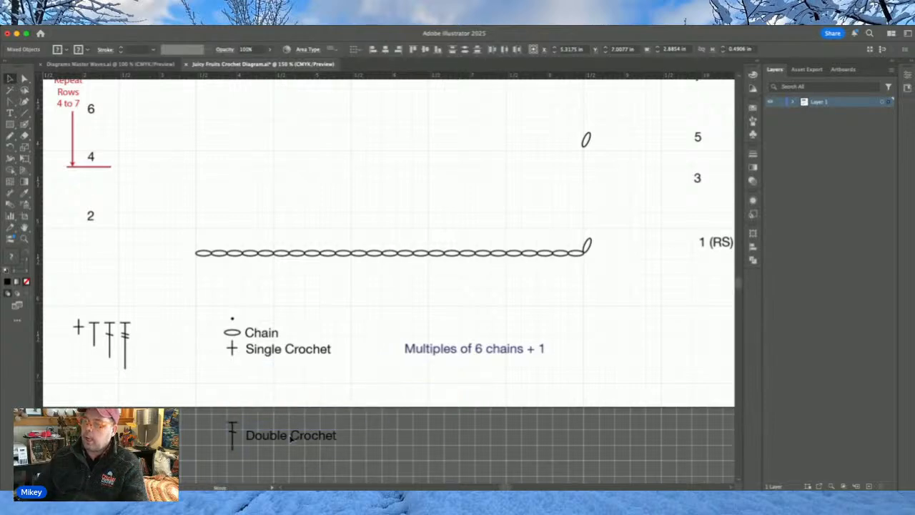
{"action": "left_click", "coordinate": [326, 322]}
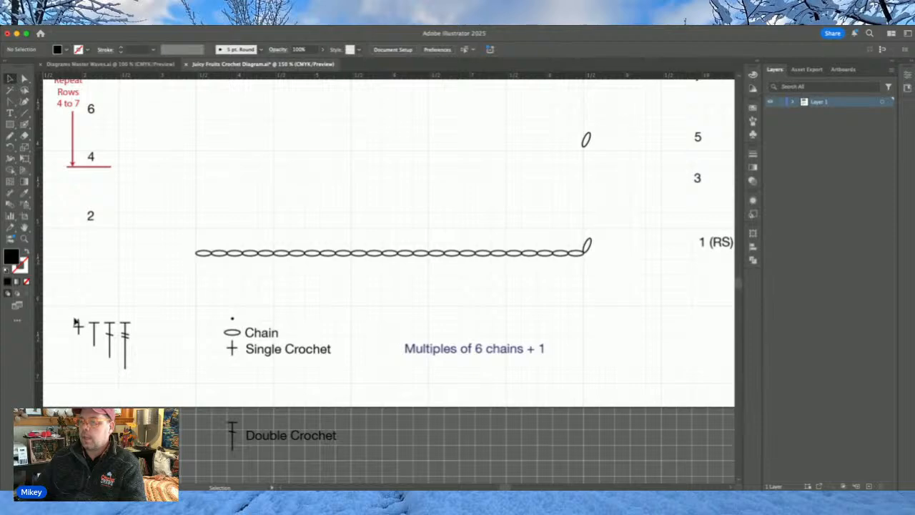
{"action": "left_click_drag", "start_coordinate": [97, 341], "coordinate": [232, 374]}
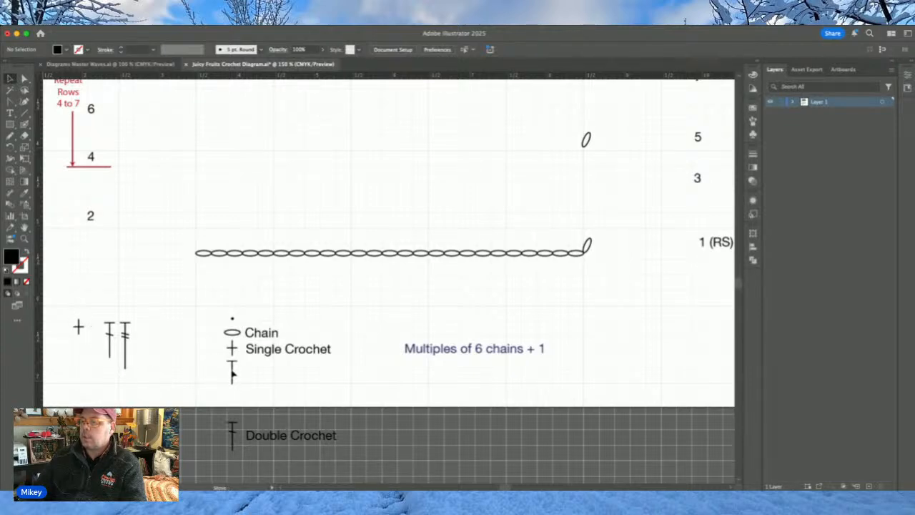
{"action": "left_click", "coordinate": [186, 374]}
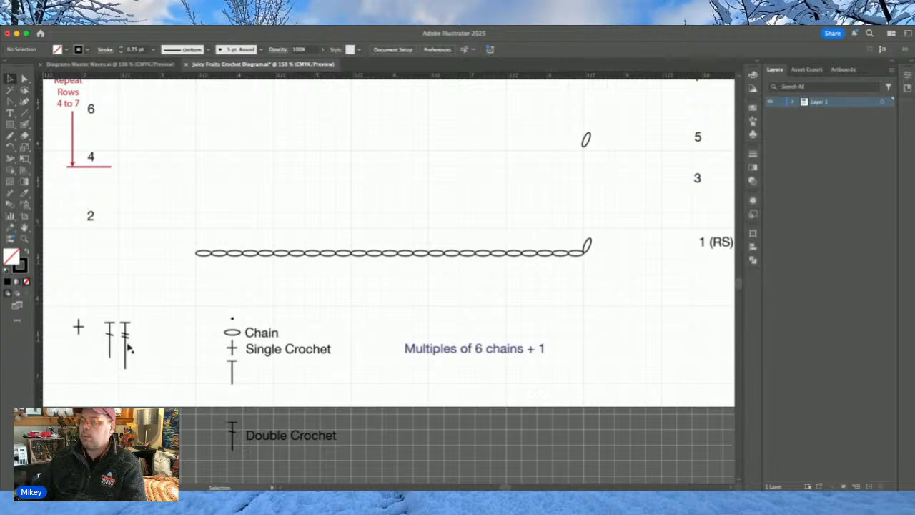
Step: Bring the Double Crochet entry up beneath the half double crochet symbol and place the treble crochet symbol below it
{"action": "scroll", "coordinate": [141, 347], "scroll_direction": "down", "scroll_amount": 3}
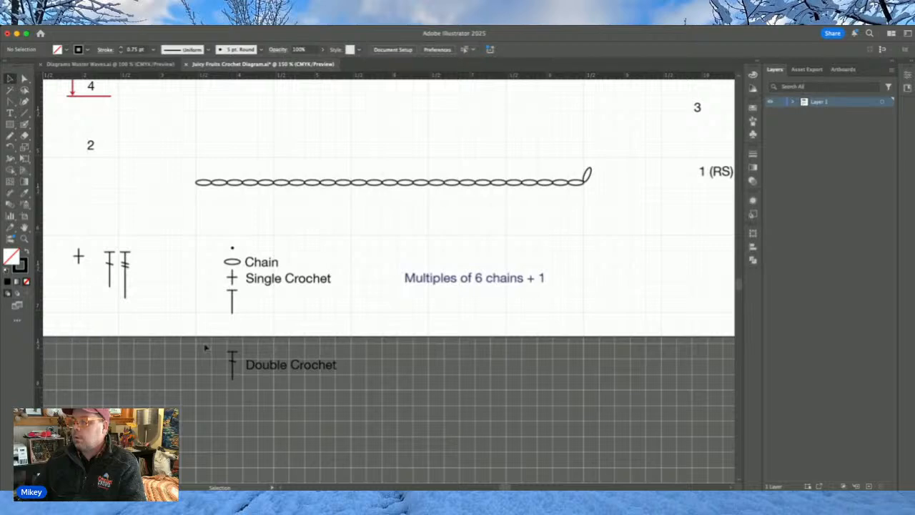
{"action": "left_click", "coordinate": [277, 365]}
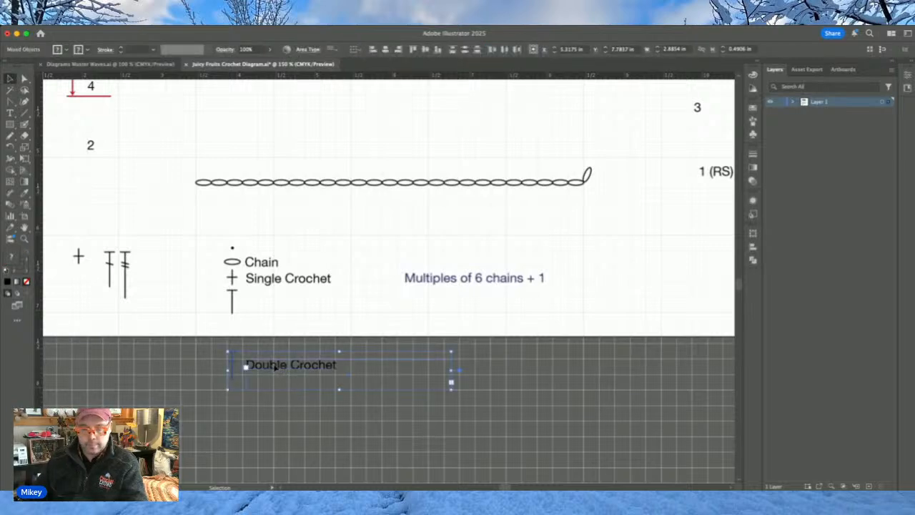
{"action": "left_click_drag", "start_coordinate": [277, 366], "coordinate": [278, 336]}
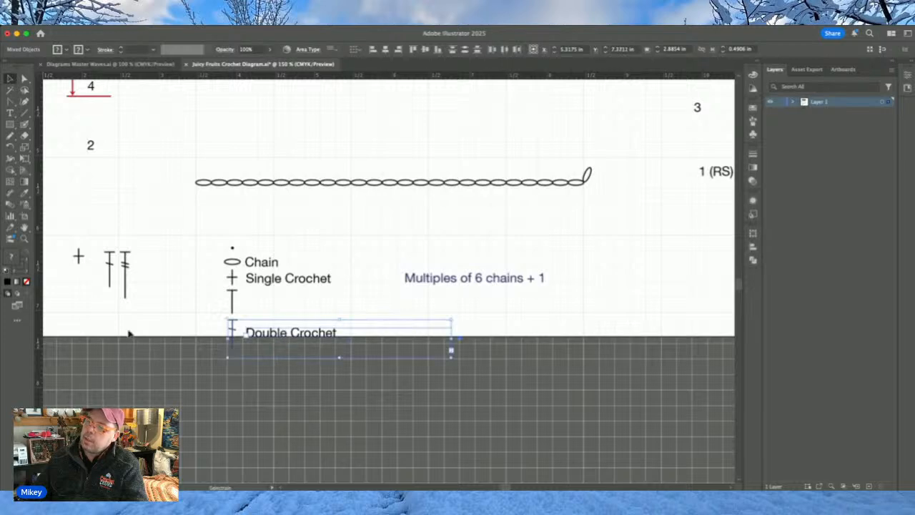
{"action": "left_click", "coordinate": [145, 297]}
{"action": "left_click_drag", "start_coordinate": [127, 289], "coordinate": [233, 392]}
{"action": "left_click", "coordinate": [343, 374]}
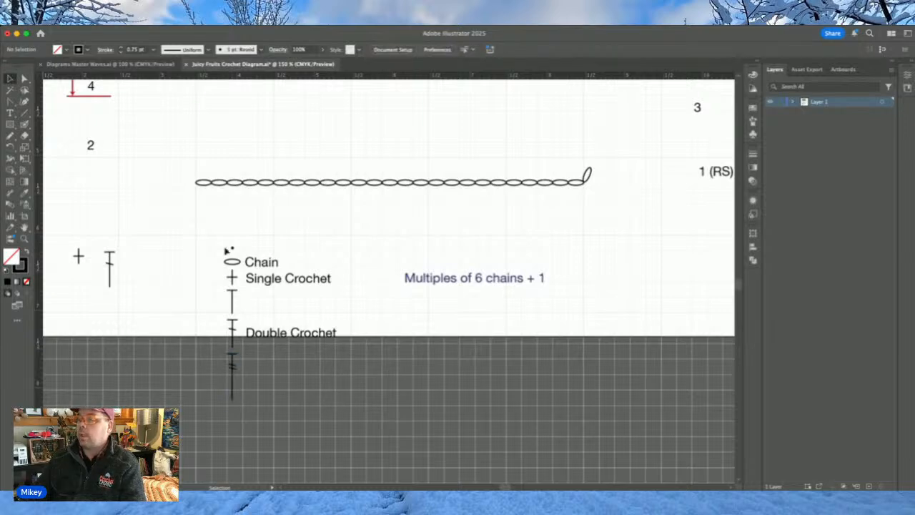
{"action": "left_click", "coordinate": [241, 396]}
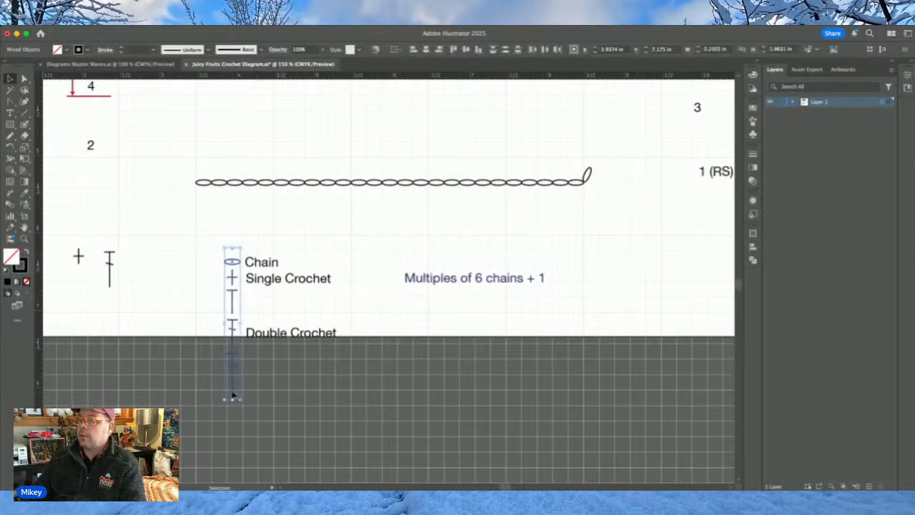
{"action": "left_click", "coordinate": [380, 231]}
Step: Duplicate the Double Crochet label beside the two unlabelled tall symbols and rename the copies "Half Double Crochet" and "Treble Crochet"
{"action": "left_click", "coordinate": [279, 342]}
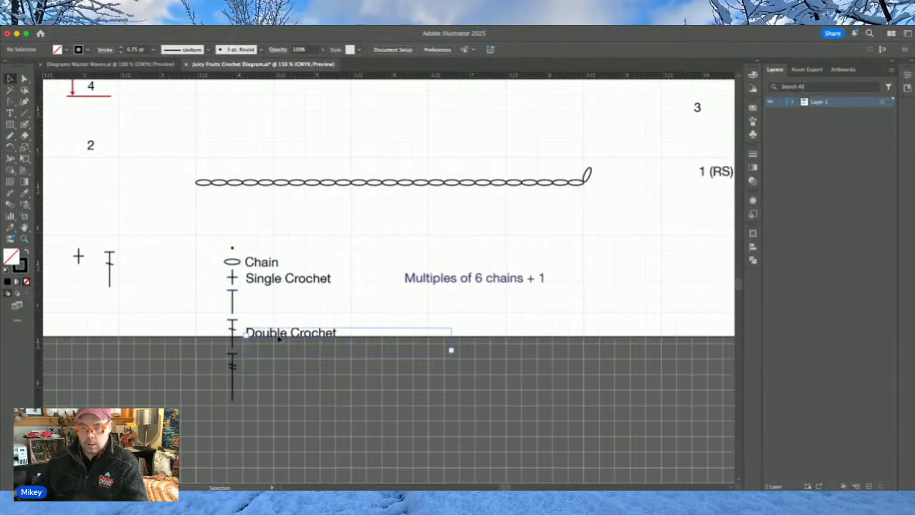
{"action": "left_click_drag", "start_coordinate": [279, 342], "coordinate": [279, 382]}
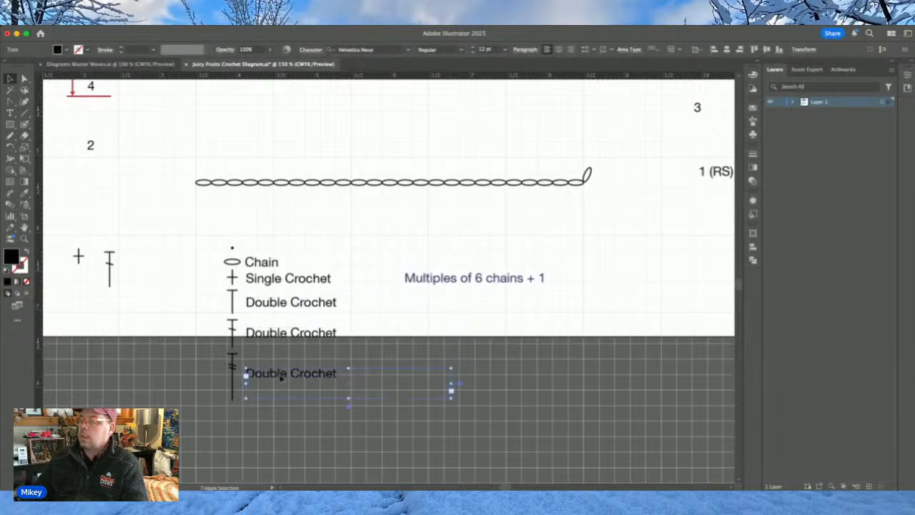
{"action": "key", "text": "t"}
{"action": "left_click_drag", "start_coordinate": [342, 302], "coordinate": [239, 303]}
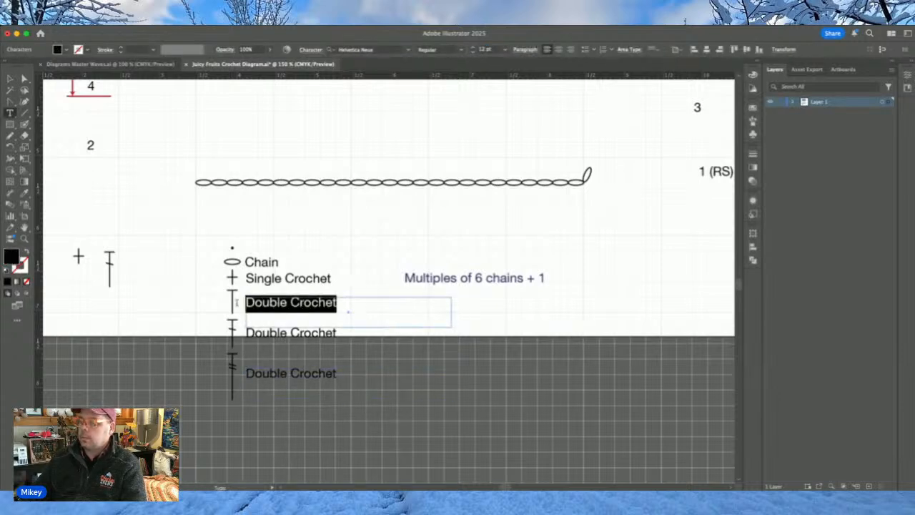
{"action": "type", "text": "Half Double Crochet"}
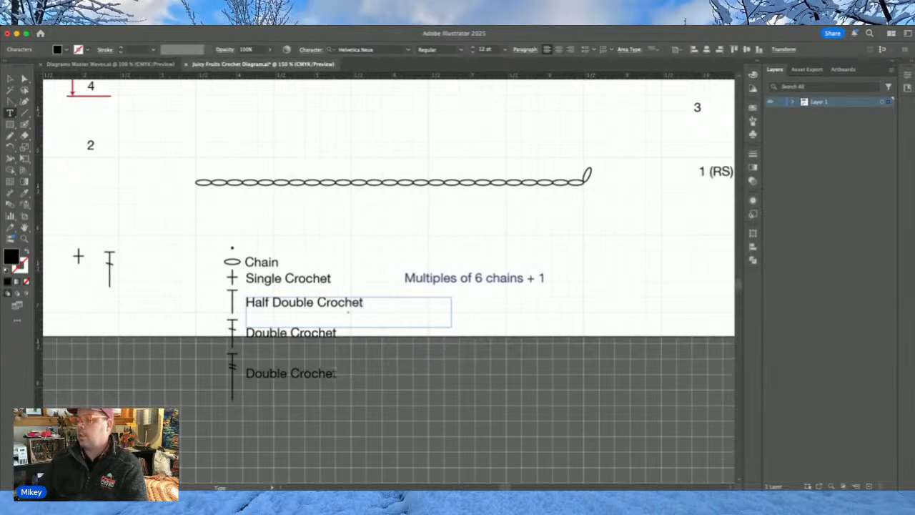
{"action": "left_click_drag", "start_coordinate": [335, 373], "coordinate": [244, 375]}
{"action": "type", "text": "Treb"}
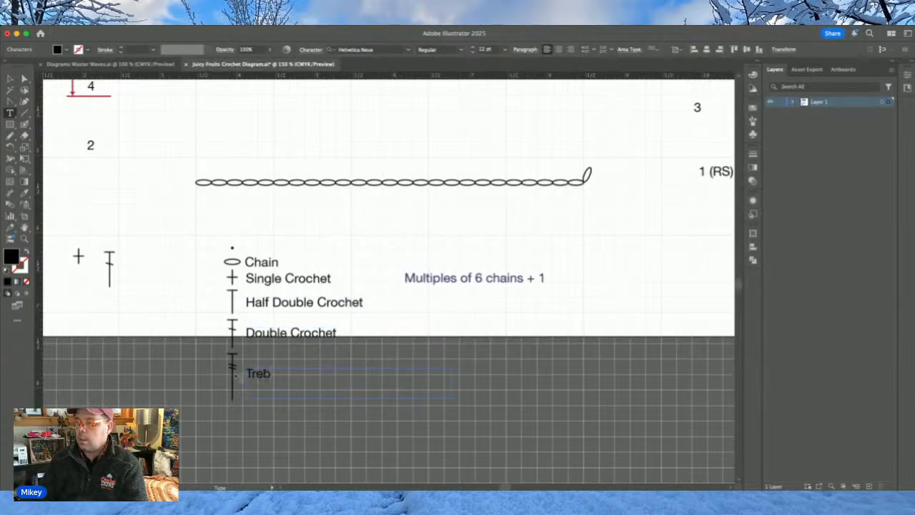
{"action": "type", "text": "le Crochet"}
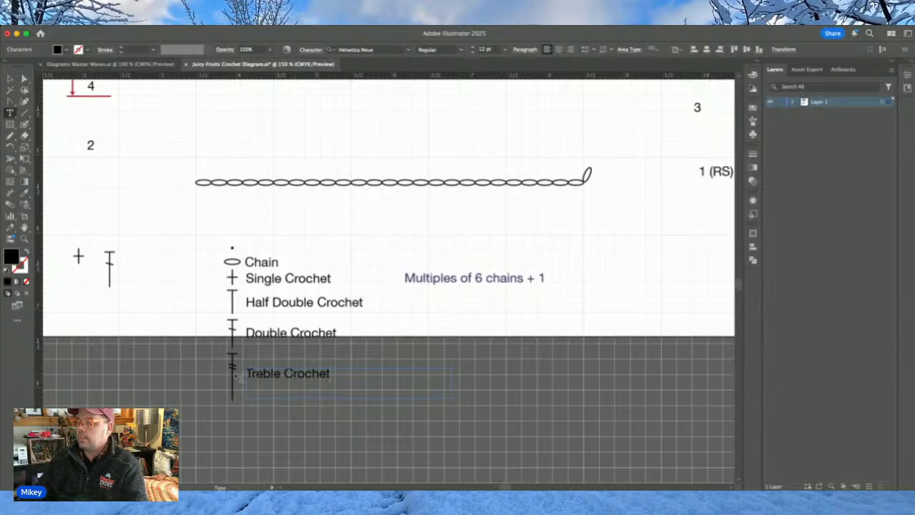
Step: Line up the legend's stitch labels, from Chain to Treble Crochet, along their left edges
{"action": "left_click", "coordinate": [10, 79]}
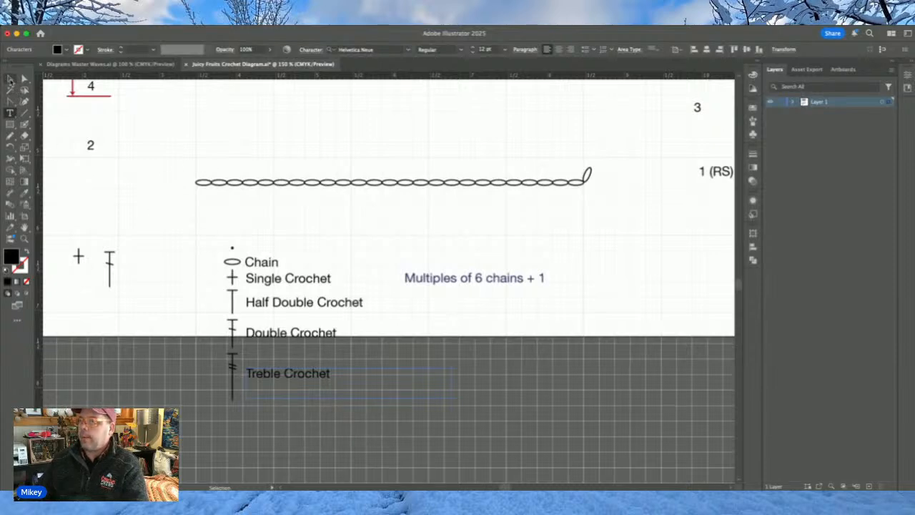
{"action": "left_click_drag", "start_coordinate": [321, 228], "coordinate": [282, 426]}
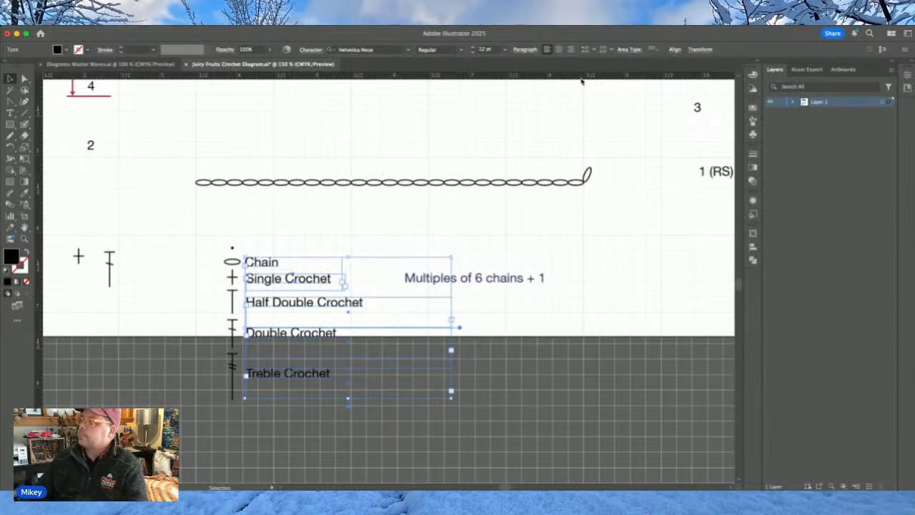
{"action": "key", "text": "Left"}
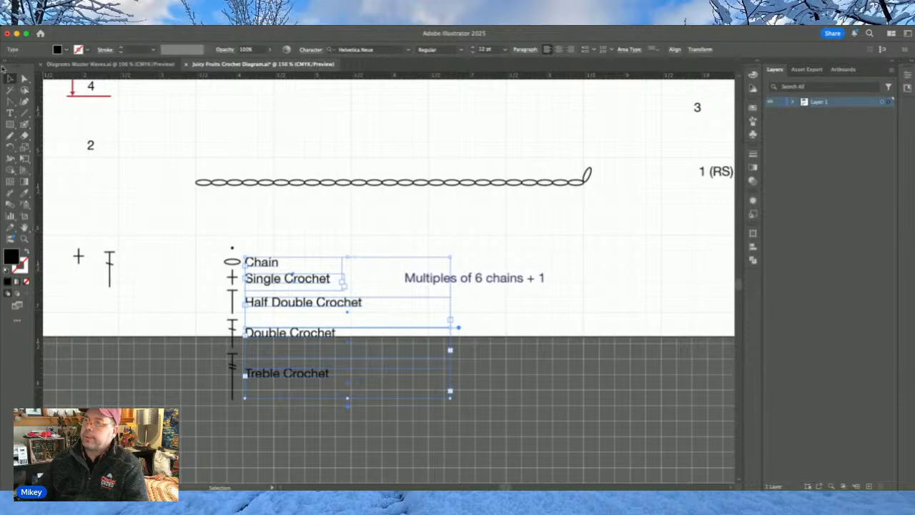
{"action": "left_click", "coordinate": [140, 221]}
Step: Delete the leftover single and double crochet symbols beside the legend
{"action": "scroll", "coordinate": [140, 223], "scroll_direction": "left", "scroll_amount": 3}
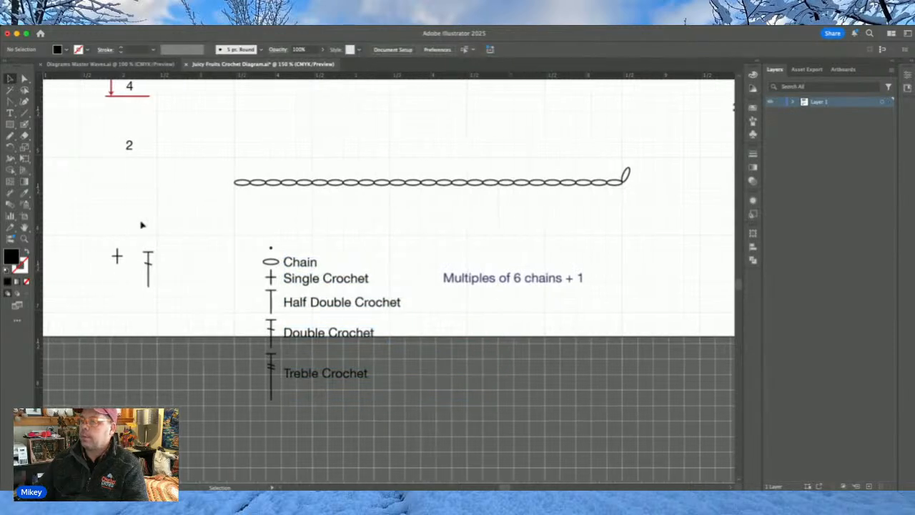
{"action": "left_click_drag", "start_coordinate": [177, 299], "coordinate": [178, 299]}
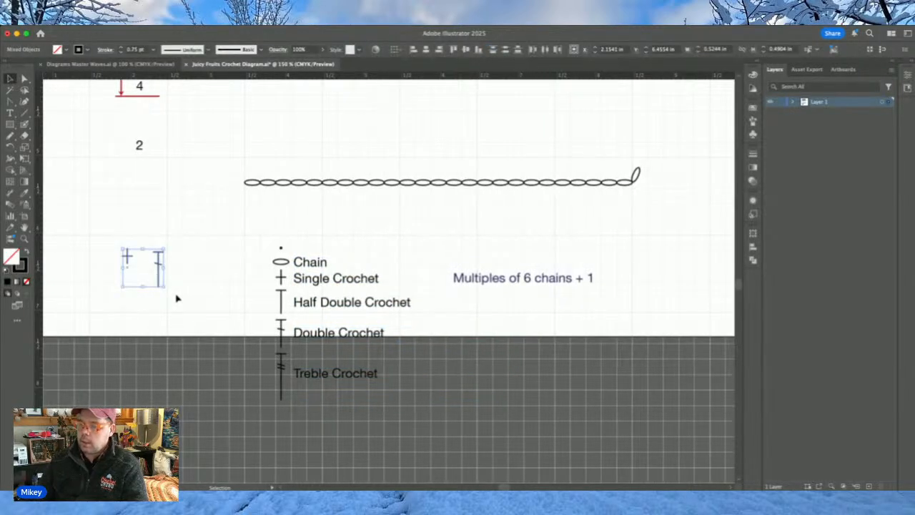
{"action": "key", "text": "Delete"}
Step: Move the whole stitch legend into the page's lower-left corner and place the multiples note near the bottom edge beside it
{"action": "left_click_drag", "start_coordinate": [229, 228], "coordinate": [383, 397]}
{"action": "left_click_drag", "start_coordinate": [350, 305], "coordinate": [142, 250]}
{"action": "scroll", "coordinate": [299, 270], "scroll_direction": "left", "scroll_amount": 5}
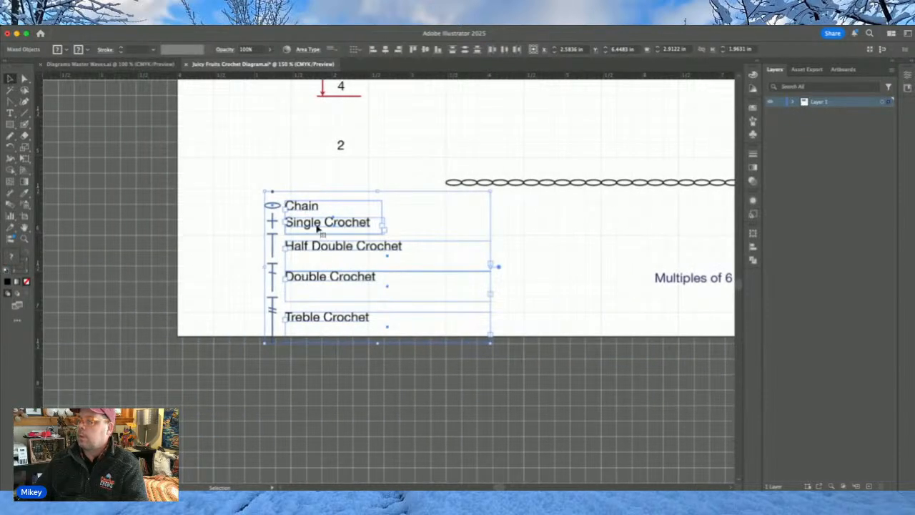
{"action": "left_click_drag", "start_coordinate": [318, 227], "coordinate": [241, 203]}
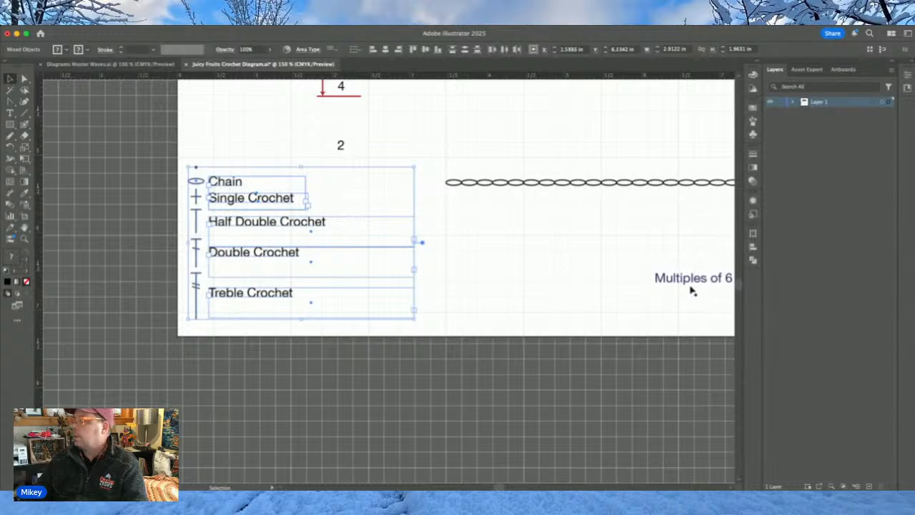
{"action": "left_click_drag", "start_coordinate": [691, 284], "coordinate": [404, 320]}
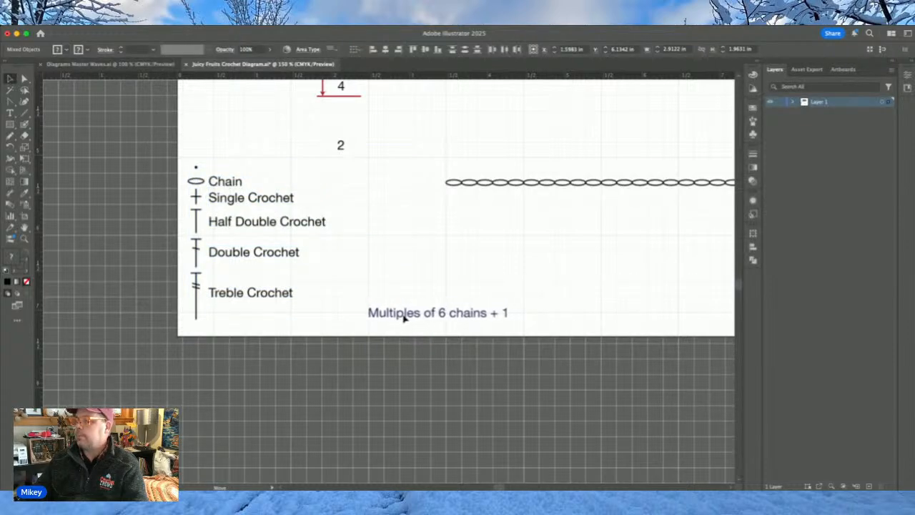
{"action": "left_click", "coordinate": [476, 251]}
{"action": "left_click_drag", "start_coordinate": [260, 174], "coordinate": [233, 364]}
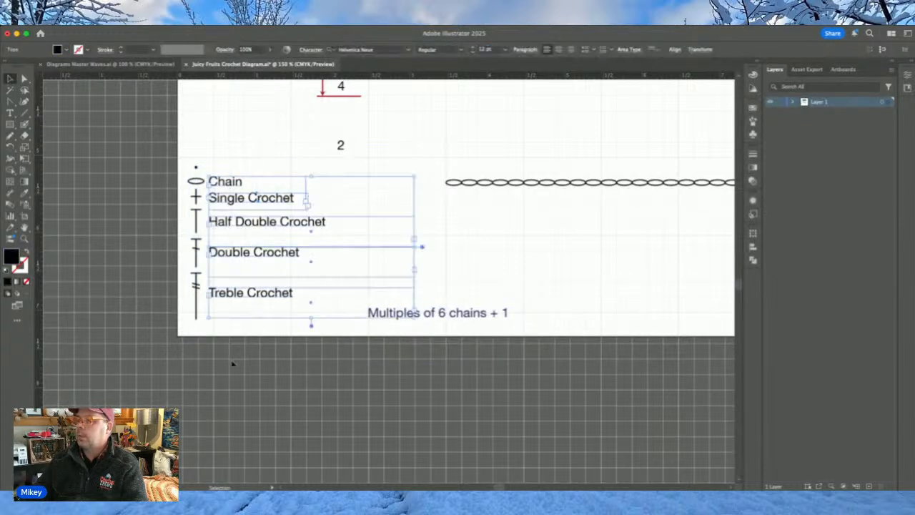
{"action": "key", "text": "t"}
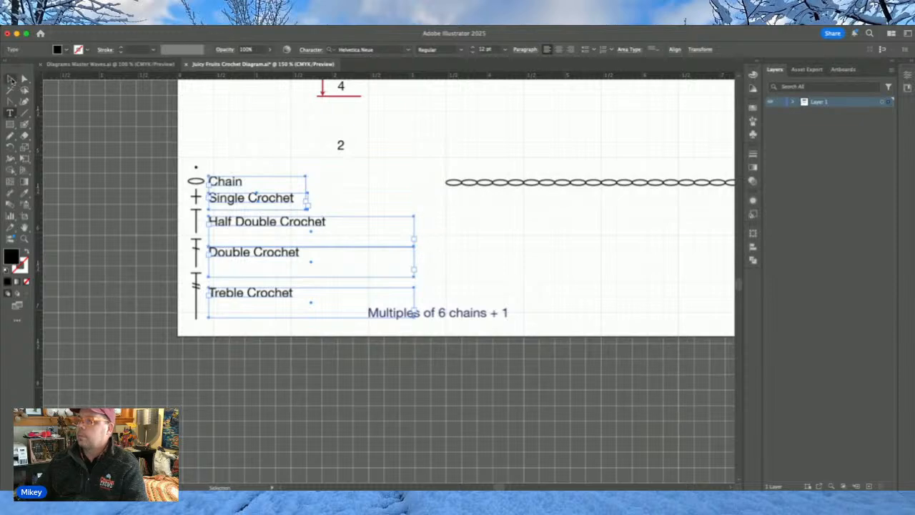
{"action": "left_click", "coordinate": [411, 289]}
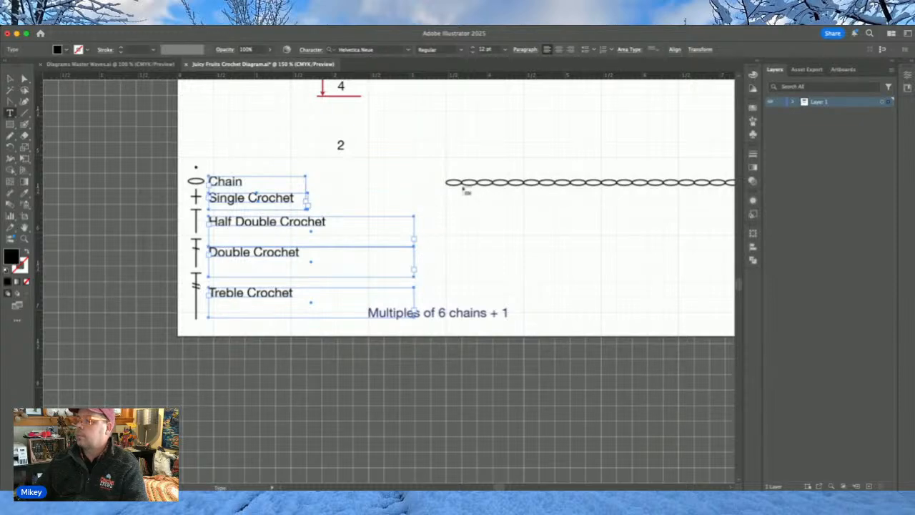
{"action": "left_click", "coordinate": [515, 229]}
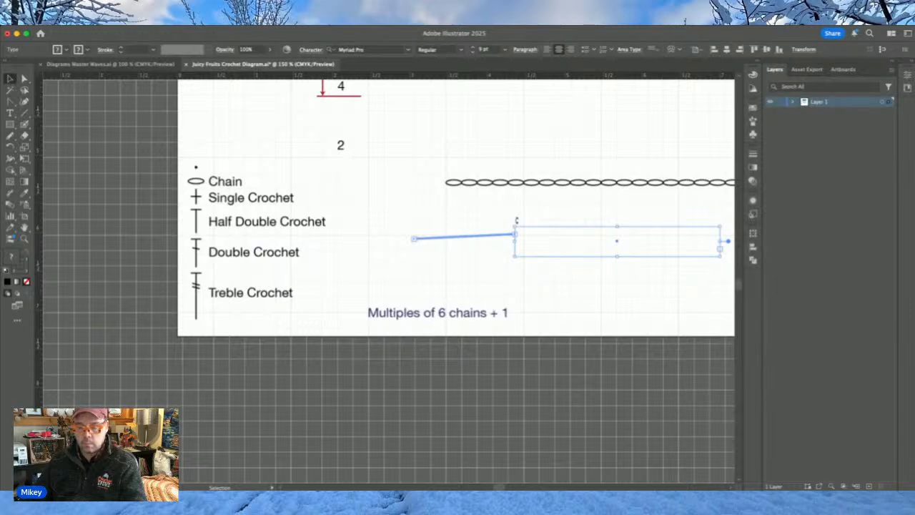
{"action": "left_click_drag", "start_coordinate": [517, 221], "coordinate": [501, 150]}
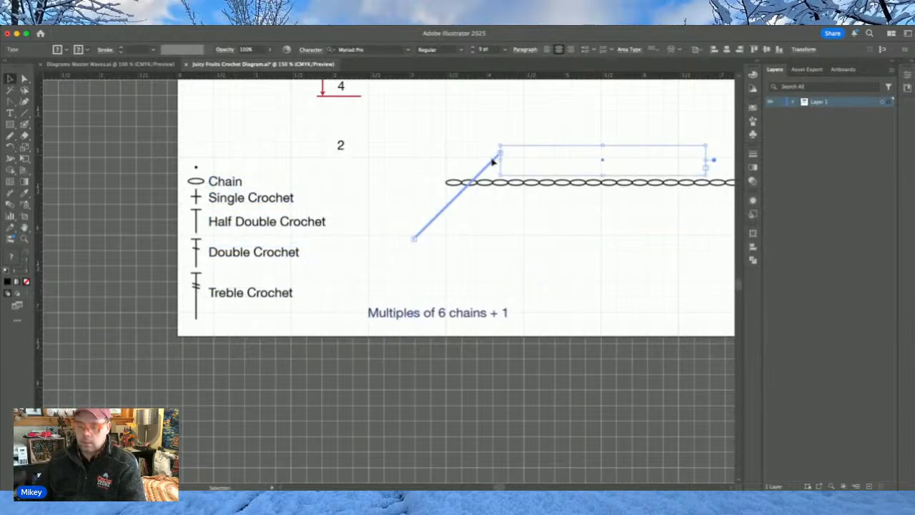
{"action": "left_click", "coordinate": [519, 245]}
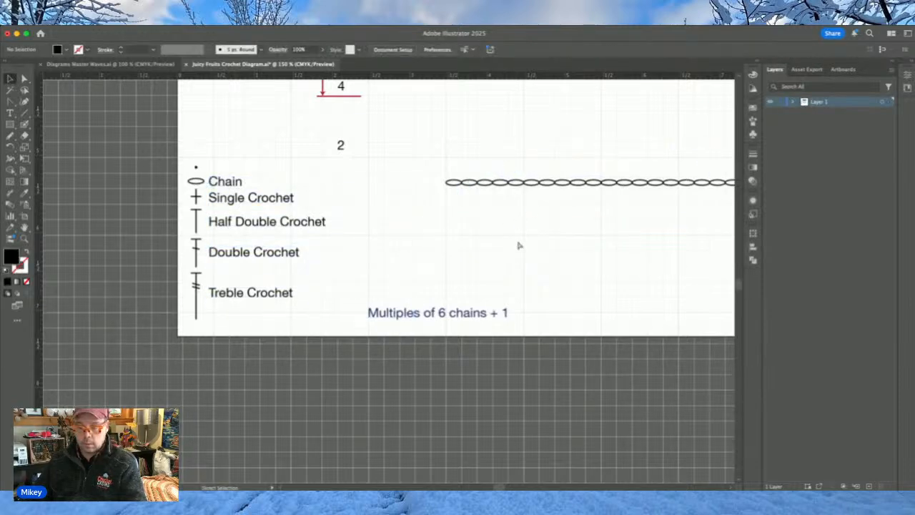
{"action": "key", "text": "super+z"}
{"action": "left_click", "coordinate": [10, 79]}
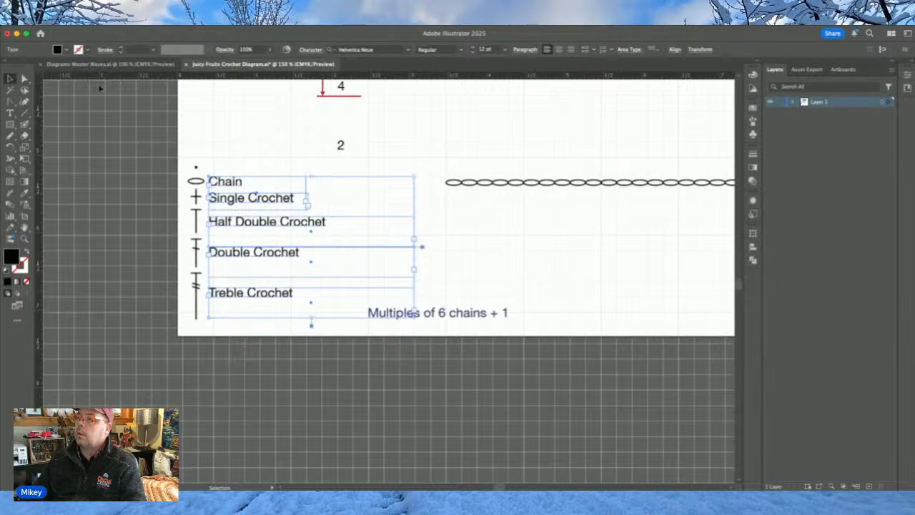
{"action": "left_click", "coordinate": [232, 112]}
Step: Delete the last chain beside the slanted turning chain and move the turning chain against the shortened foundation chain's end
{"action": "scroll", "coordinate": [315, 143], "scroll_direction": "up", "scroll_amount": 5}
{"action": "scroll", "coordinate": [314, 143], "scroll_direction": "right", "scroll_amount": 5}
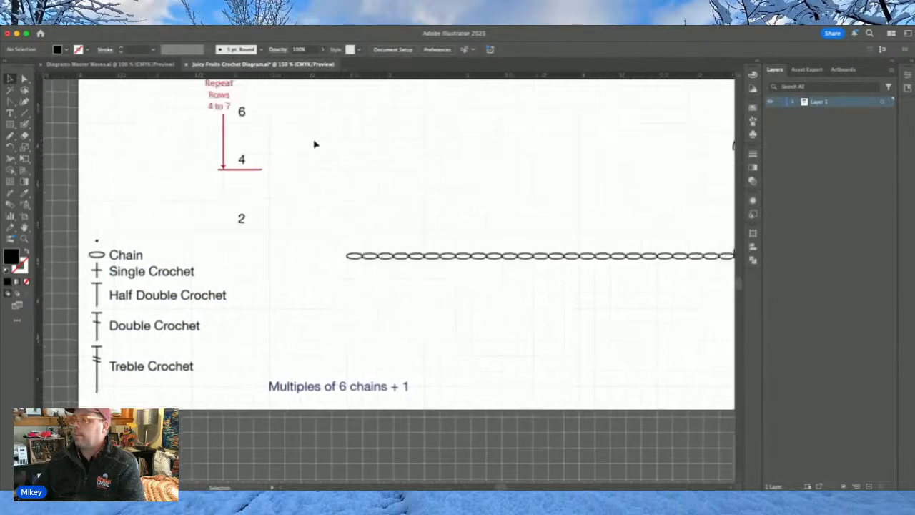
{"action": "scroll", "coordinate": [315, 145], "scroll_direction": "right", "scroll_amount": 2}
{"action": "scroll", "coordinate": [315, 145], "scroll_direction": "up", "scroll_amount": 1}
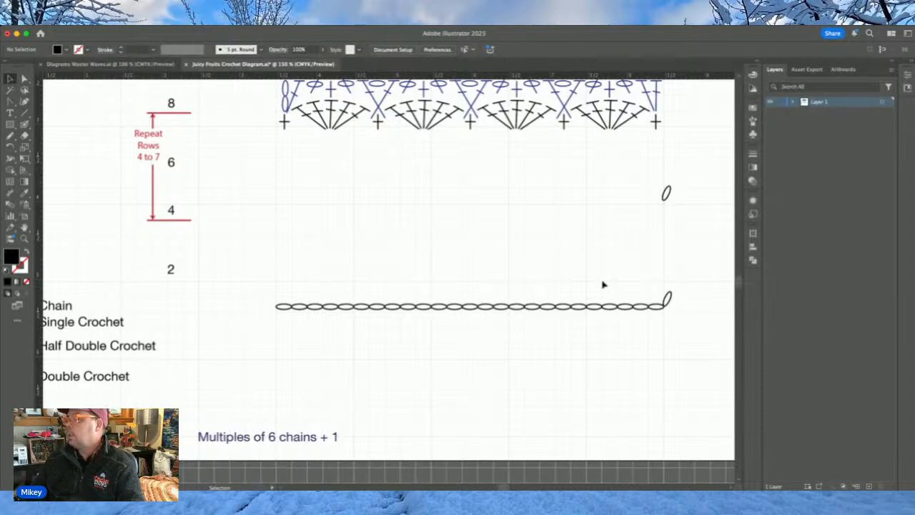
{"action": "scroll", "coordinate": [639, 285], "scroll_direction": "right", "scroll_amount": 3}
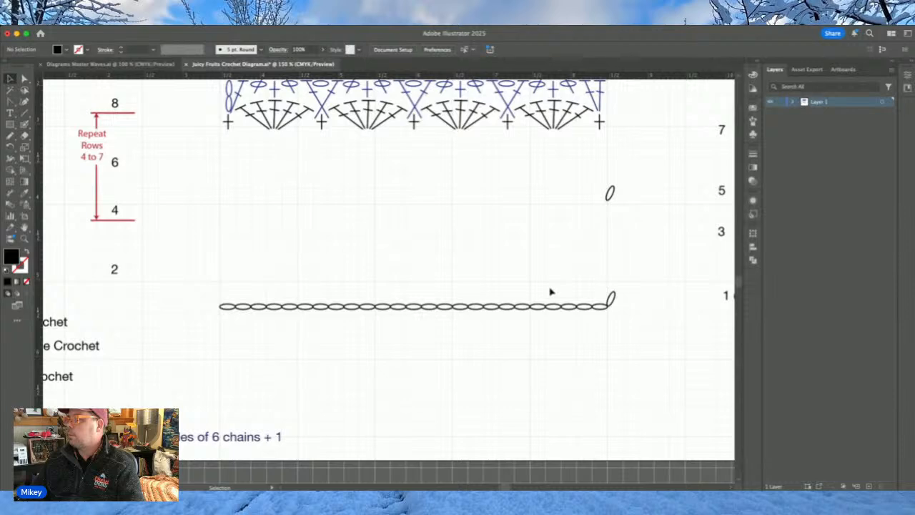
{"action": "left_click", "coordinate": [601, 311]}
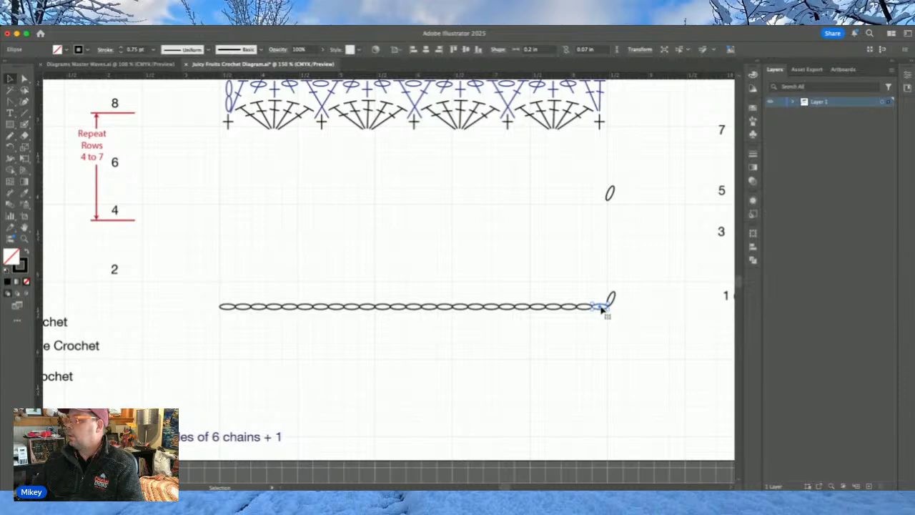
{"action": "left_click", "coordinate": [629, 301]}
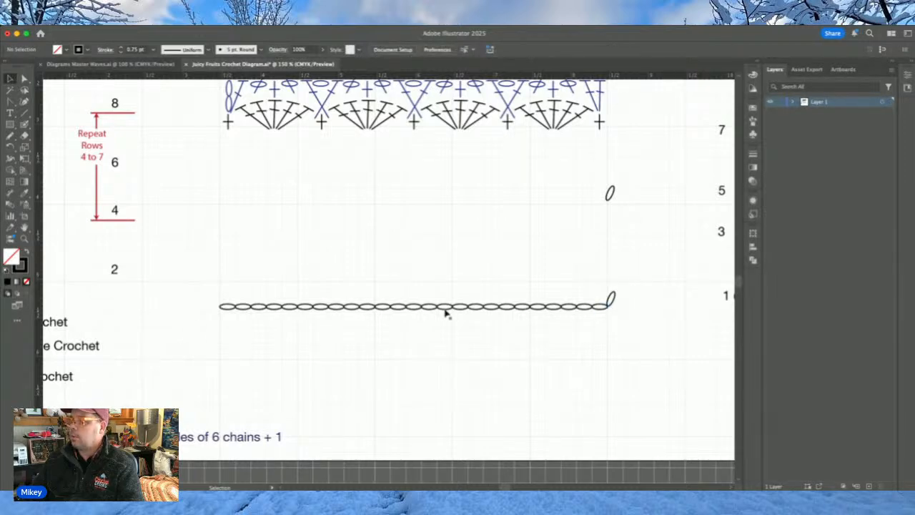
{"action": "left_click", "coordinate": [601, 313]}
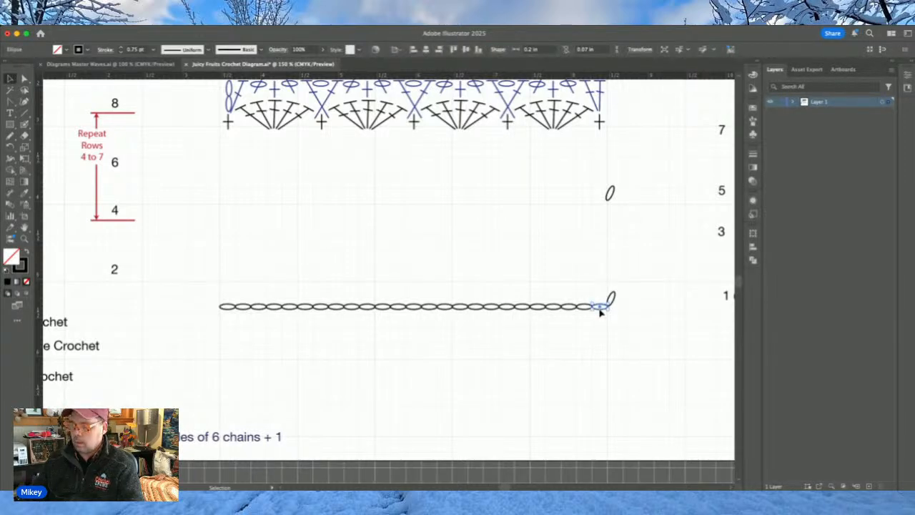
{"action": "key", "text": "Delete"}
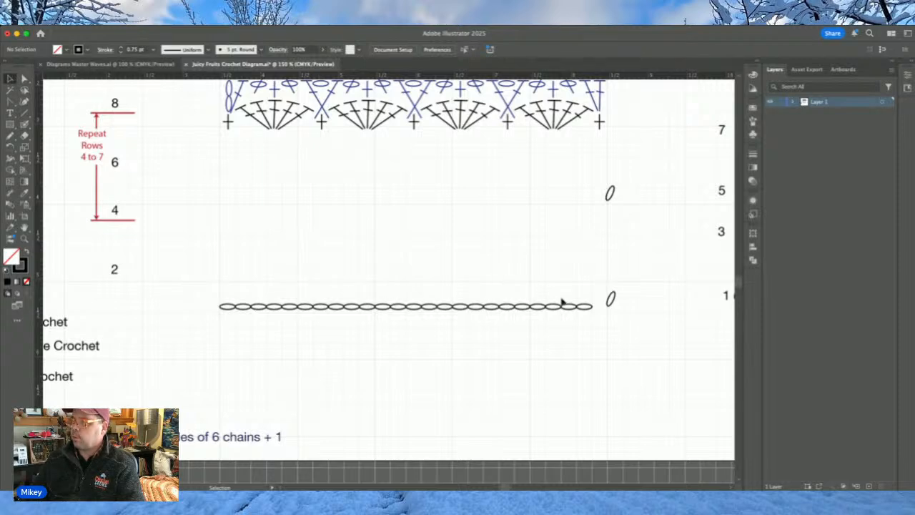
{"action": "left_click_drag", "start_coordinate": [614, 304], "coordinate": [601, 304]}
{"action": "left_click", "coordinate": [625, 294]}
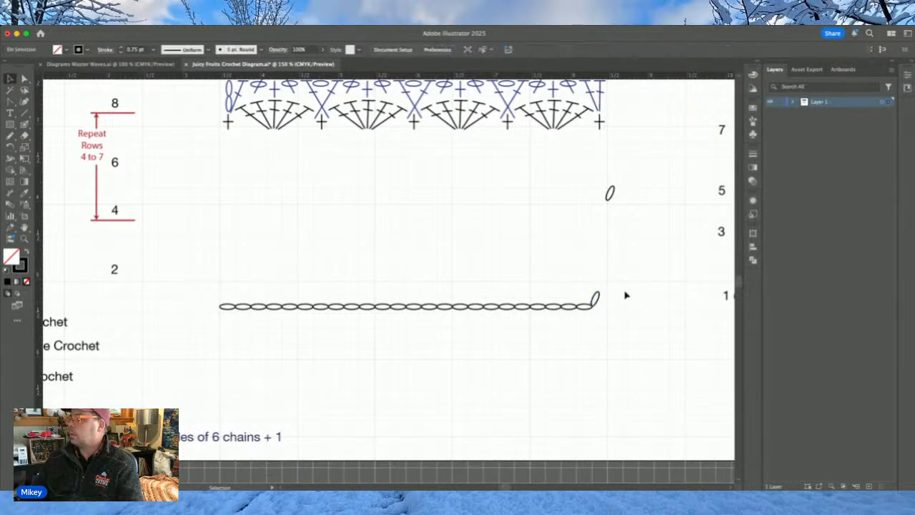
Step: Move the "1 (RS)" row label close beside the turning chain at the end of the foundation chain
{"action": "scroll", "coordinate": [625, 321], "scroll_direction": "right", "scroll_amount": 3}
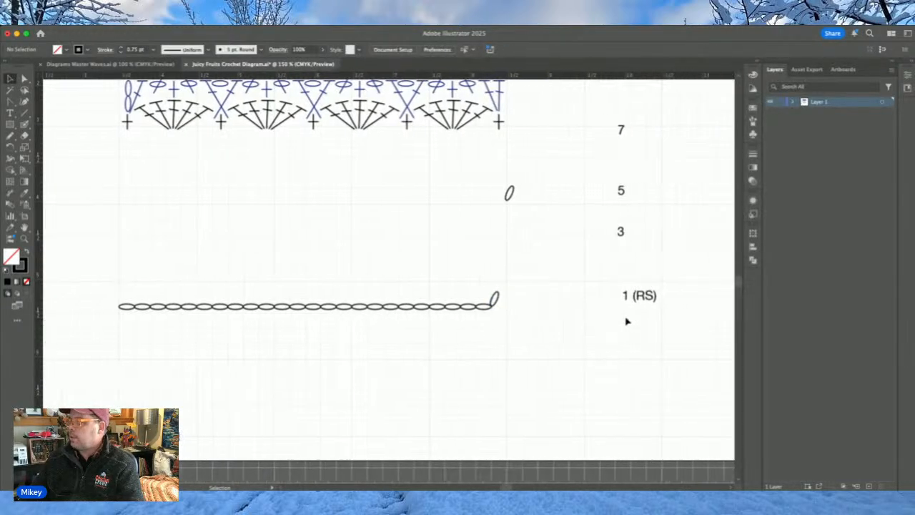
{"action": "left_click", "coordinate": [647, 301]}
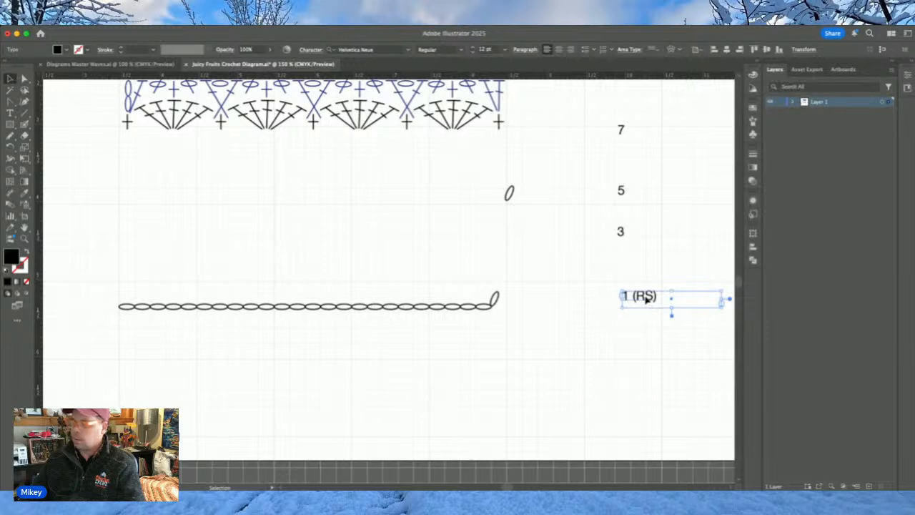
{"action": "left_click_drag", "start_coordinate": [646, 300], "coordinate": [555, 306]}
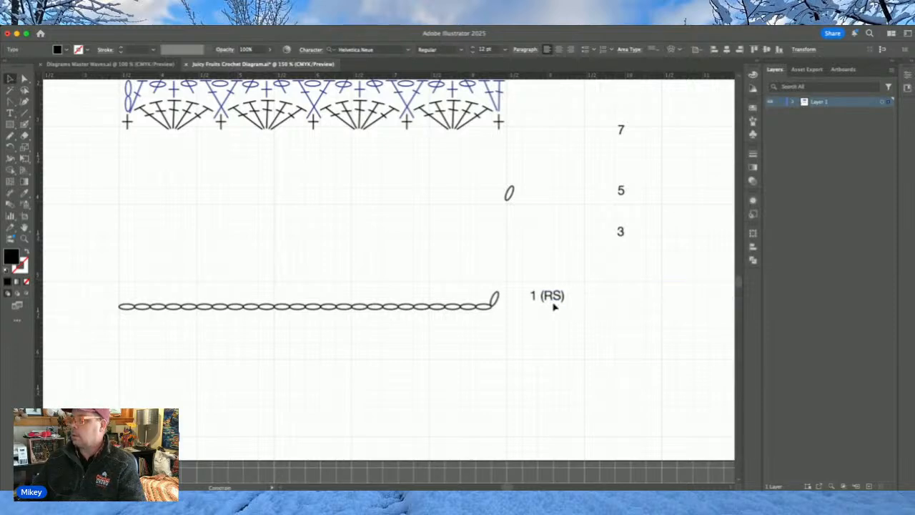
{"action": "left_click_drag", "start_coordinate": [553, 306], "coordinate": [532, 303]}
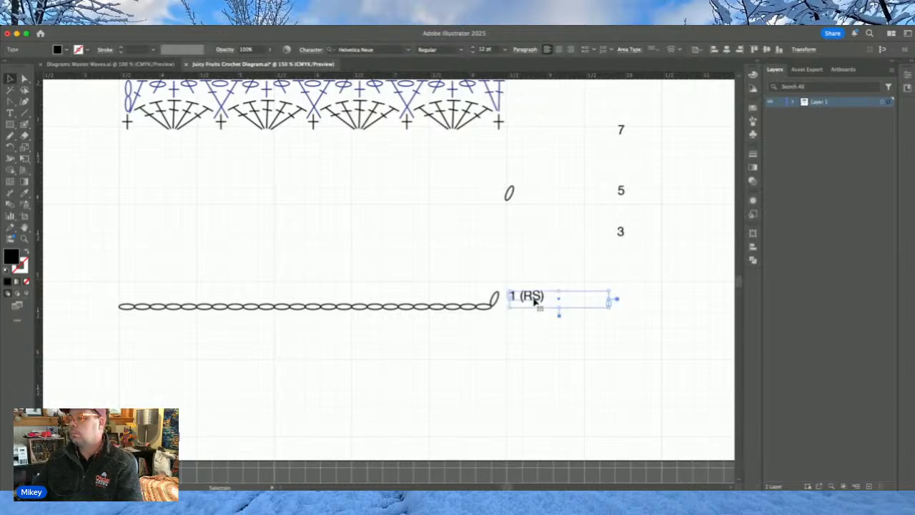
Step: Remove "(RS)" from the first row's label so that it reads only "1"
{"action": "double_click", "coordinate": [533, 304]}
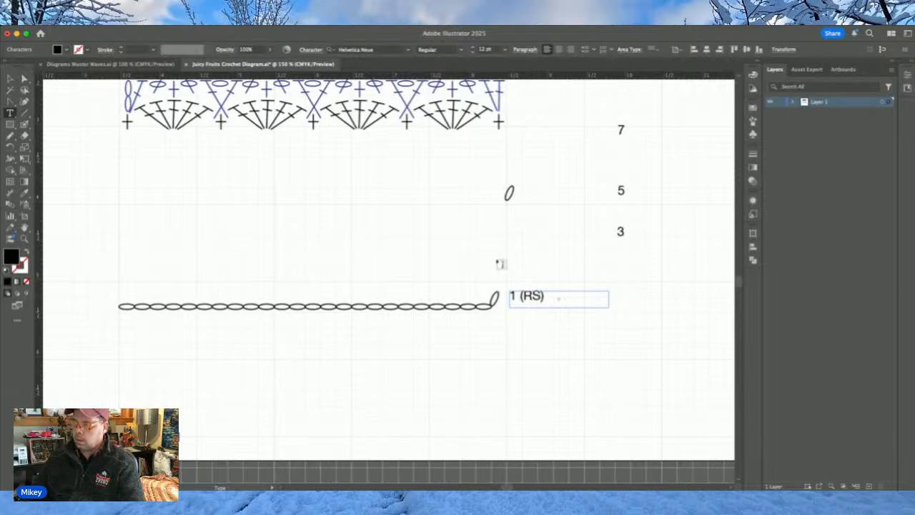
{"action": "left_click", "coordinate": [10, 78]}
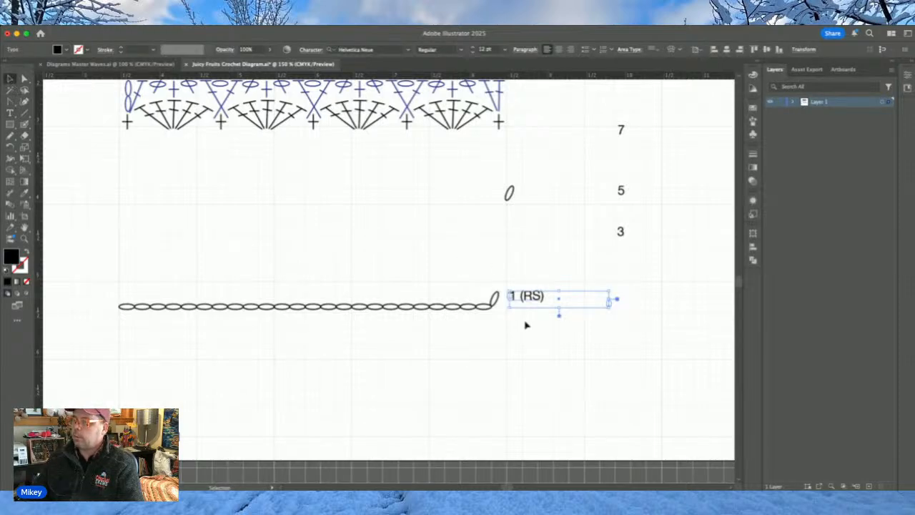
{"action": "double_click", "coordinate": [555, 297]}
{"action": "left_click_drag", "start_coordinate": [547, 297], "coordinate": [519, 297]}
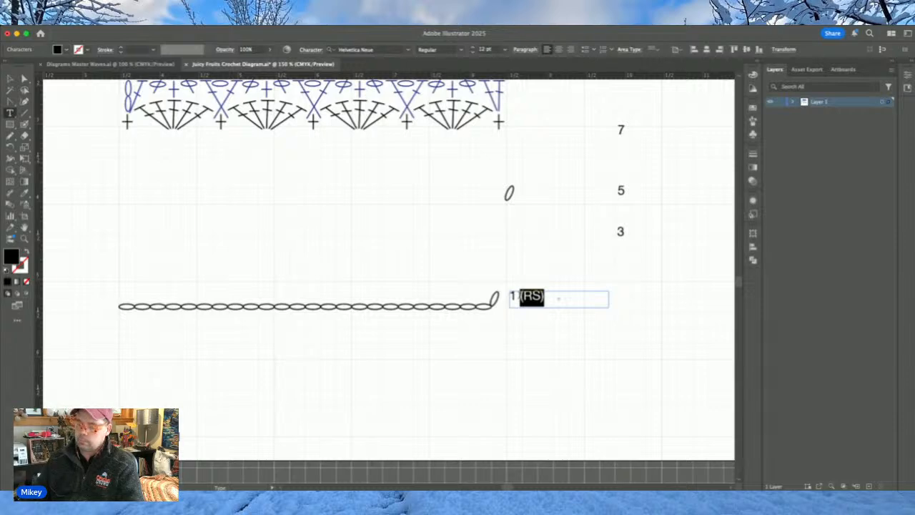
{"action": "key", "text": "BackSpace"}
{"action": "key", "text": "Escape"}
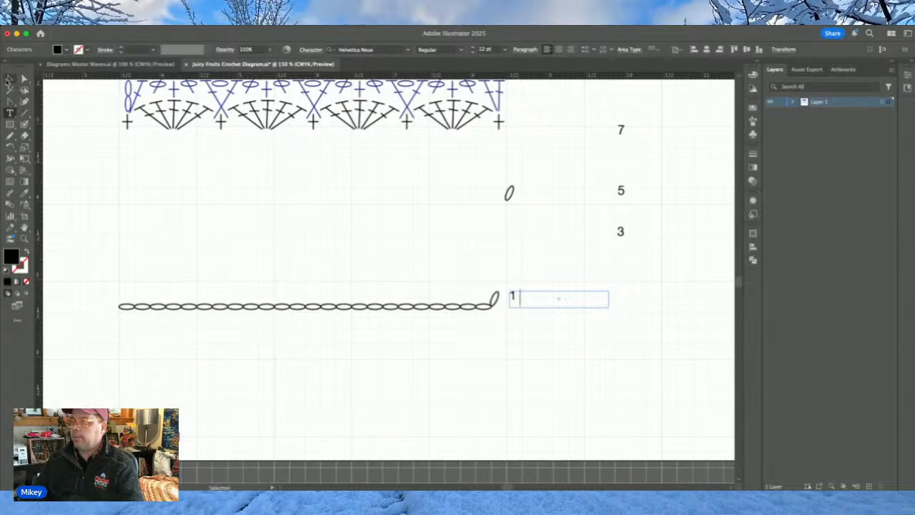
{"action": "left_click", "coordinate": [323, 233]}
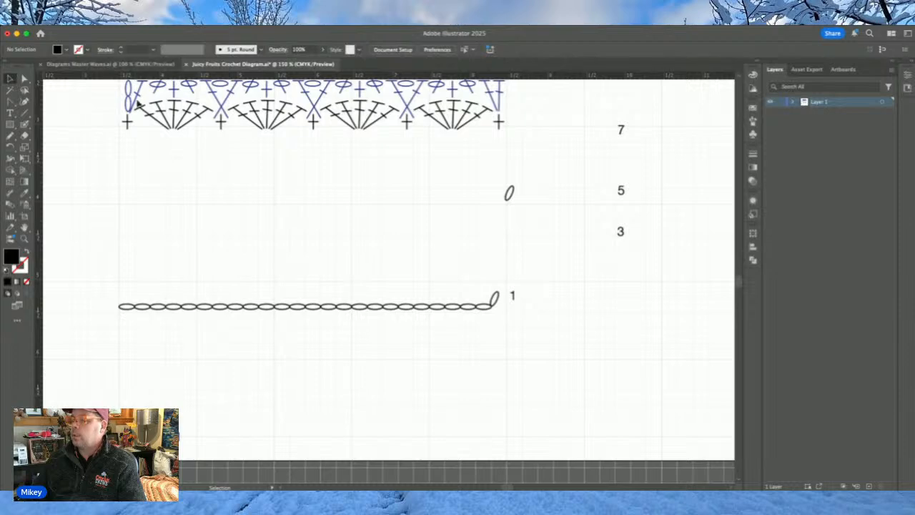
Step: Add two new layers above Layer 1 and rename the topmost one "Row 1"
{"action": "scroll", "coordinate": [409, 364], "scroll_direction": "left", "scroll_amount": 6}
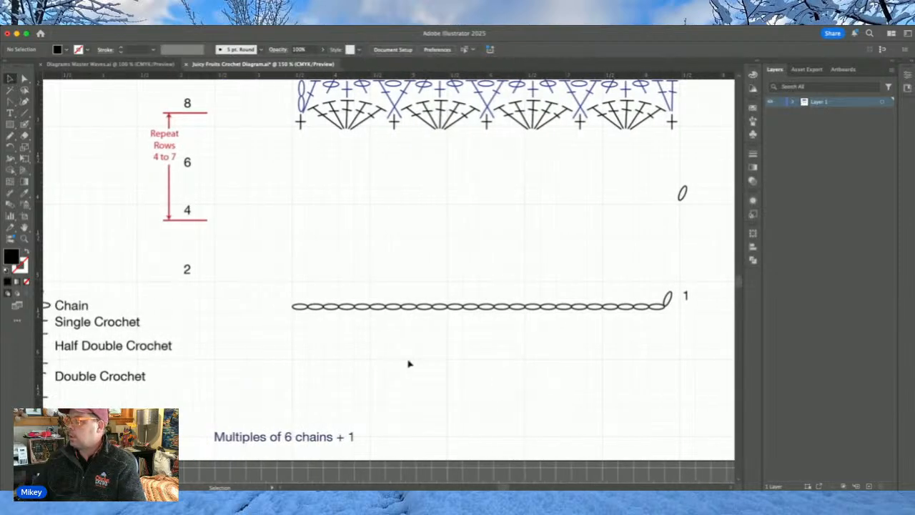
{"action": "scroll", "coordinate": [408, 364], "scroll_direction": "right", "scroll_amount": 3}
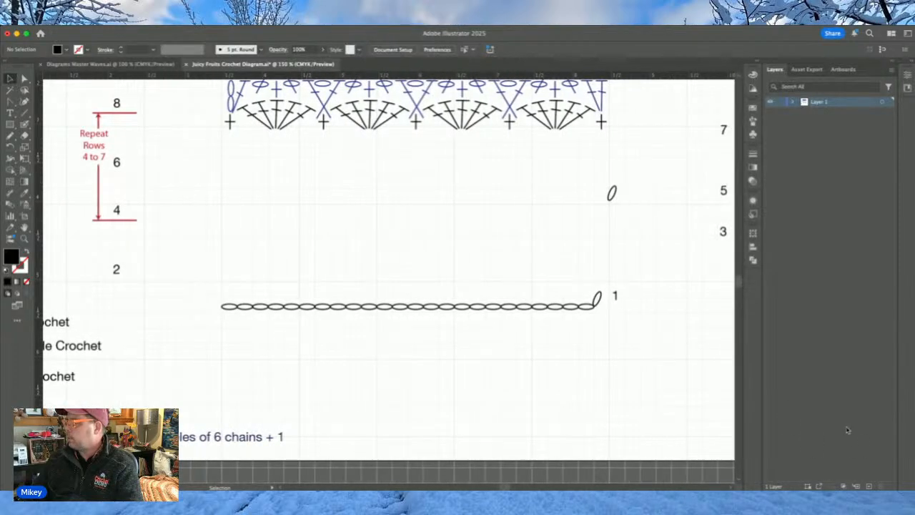
{"action": "left_click", "coordinate": [849, 430]}
{"action": "left_click", "coordinate": [868, 486]}
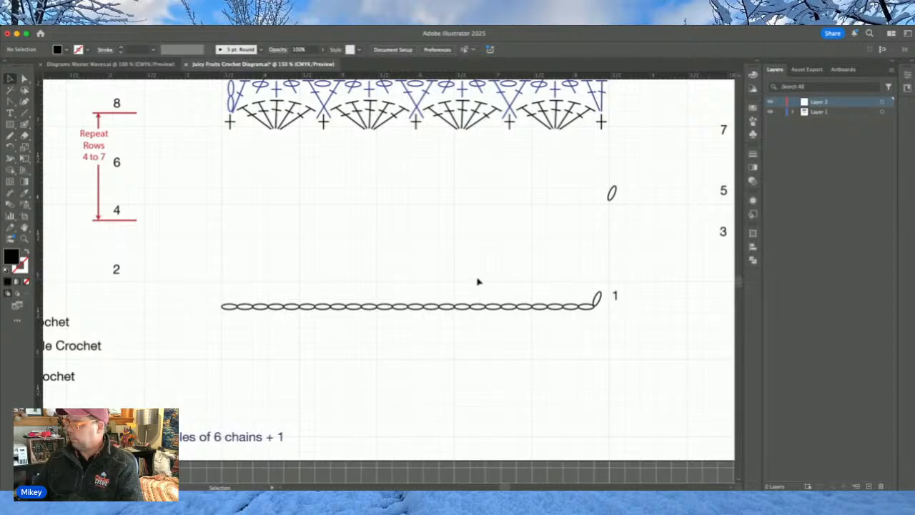
{"action": "left_click", "coordinate": [870, 486]}
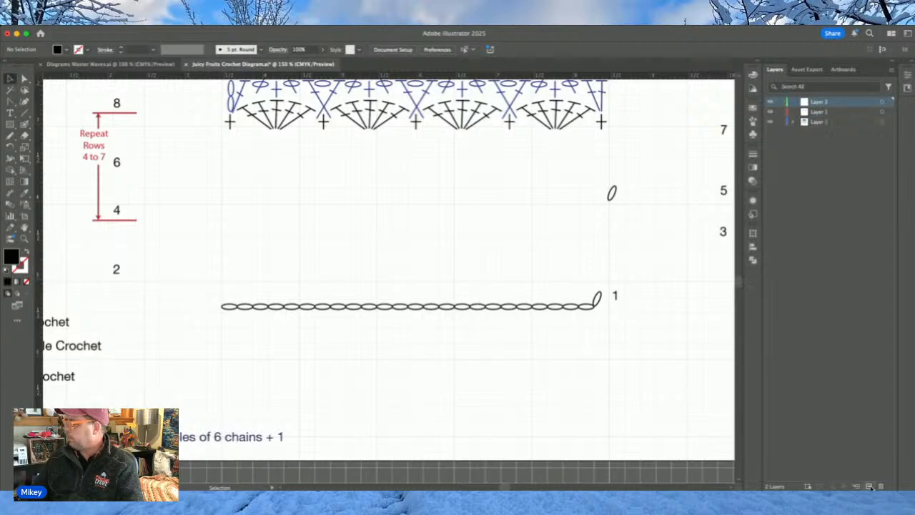
{"action": "double_click", "coordinate": [828, 104]}
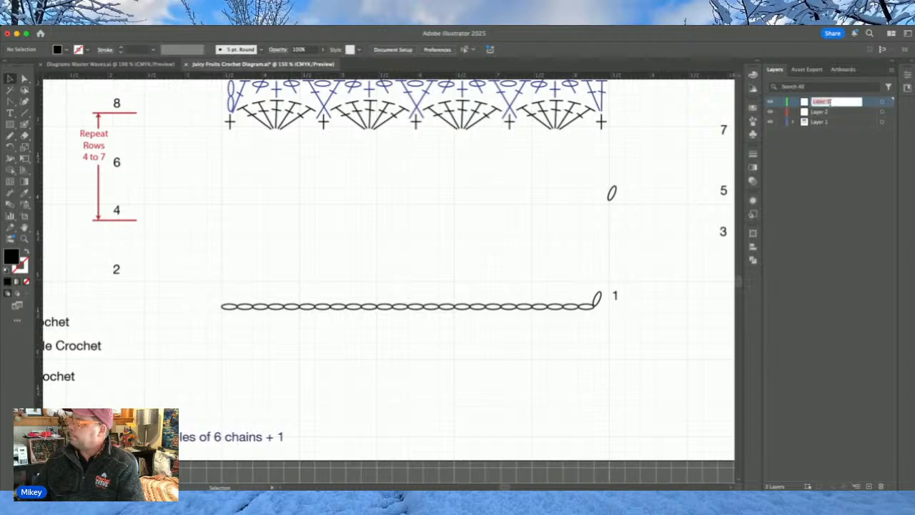
{"action": "type", "text": "Row 8"}
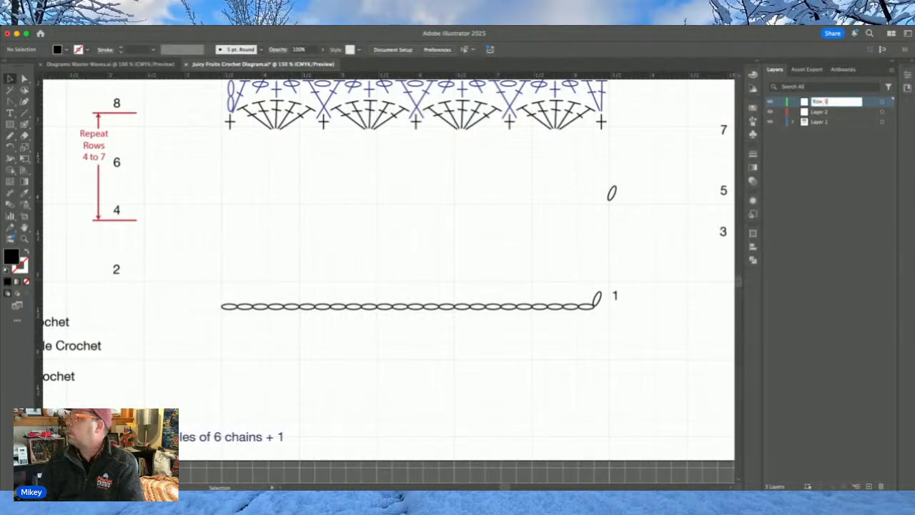
{"action": "key", "text": "Return"}
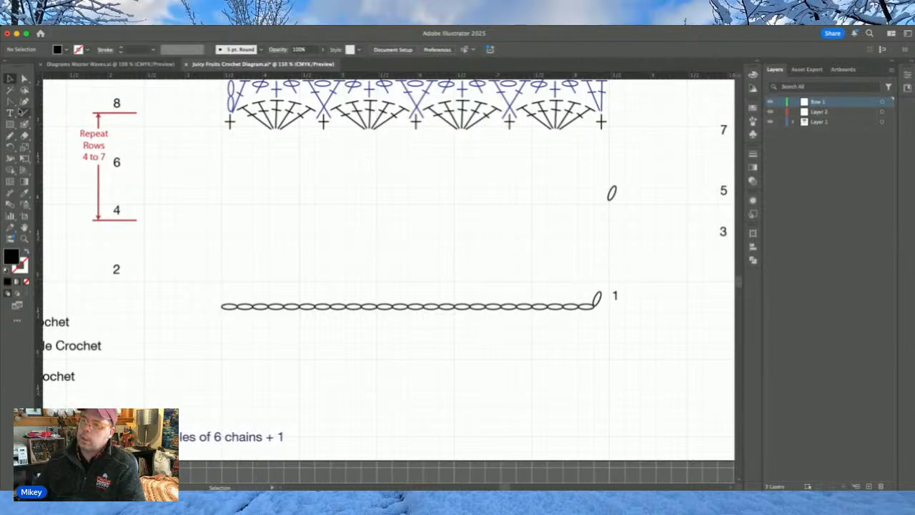
Step: Place a copy of the legend's column of stitch symbols below the foundation chain as working symbols
{"action": "scroll", "coordinate": [129, 365], "scroll_direction": "left", "scroll_amount": 5}
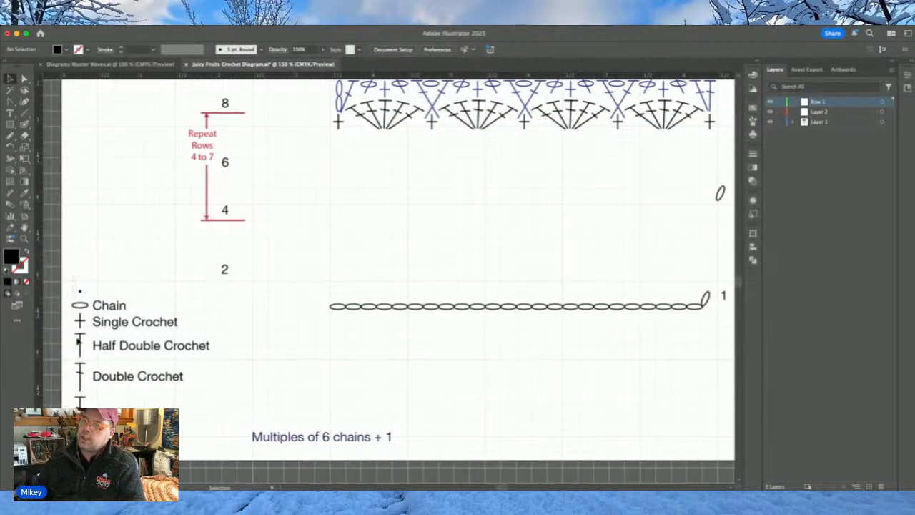
{"action": "left_click_drag", "start_coordinate": [79, 342], "coordinate": [533, 407]}
{"action": "left_click", "coordinate": [631, 402]}
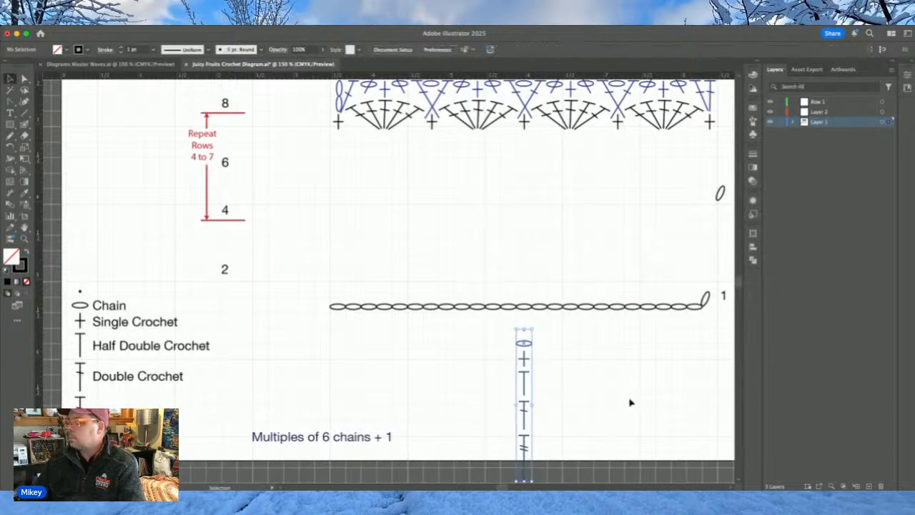
Step: Move the dot from the copied symbols to just above the foundation chain's last chain, beside the turning chain
{"action": "scroll", "coordinate": [629, 402], "scroll_direction": "right", "scroll_amount": 2}
{"action": "scroll", "coordinate": [631, 403], "scroll_direction": "right", "scroll_amount": 3}
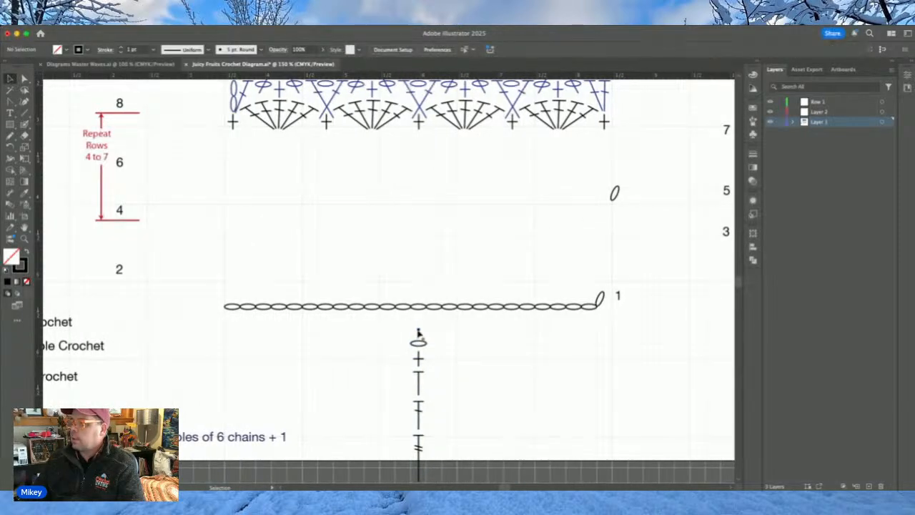
{"action": "left_click_drag", "start_coordinate": [419, 330], "coordinate": [589, 298]}
{"action": "left_click", "coordinate": [630, 329]}
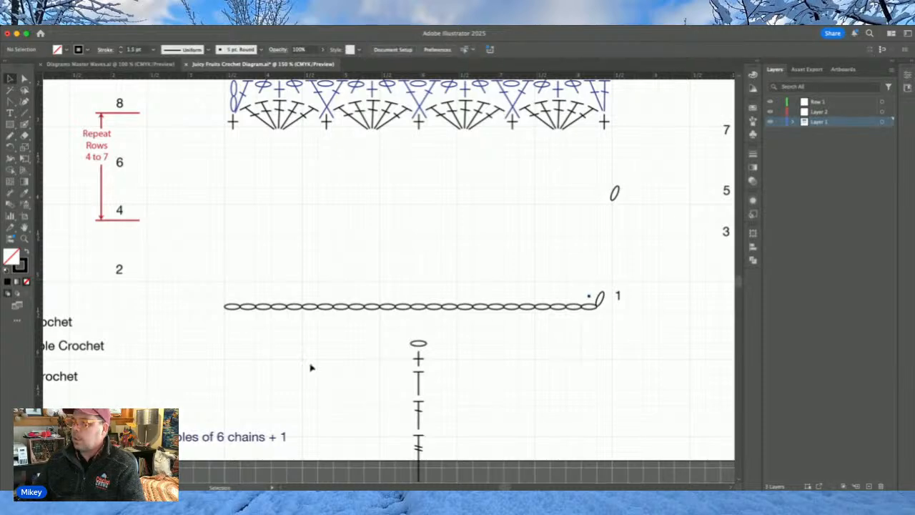
Step: Move the single crochet cross from the working symbols to just above the foundation chain's second-to-last chain, beside the dot
{"action": "left_click", "coordinate": [418, 360]}
{"action": "left_click_drag", "start_coordinate": [420, 362], "coordinate": [573, 295]}
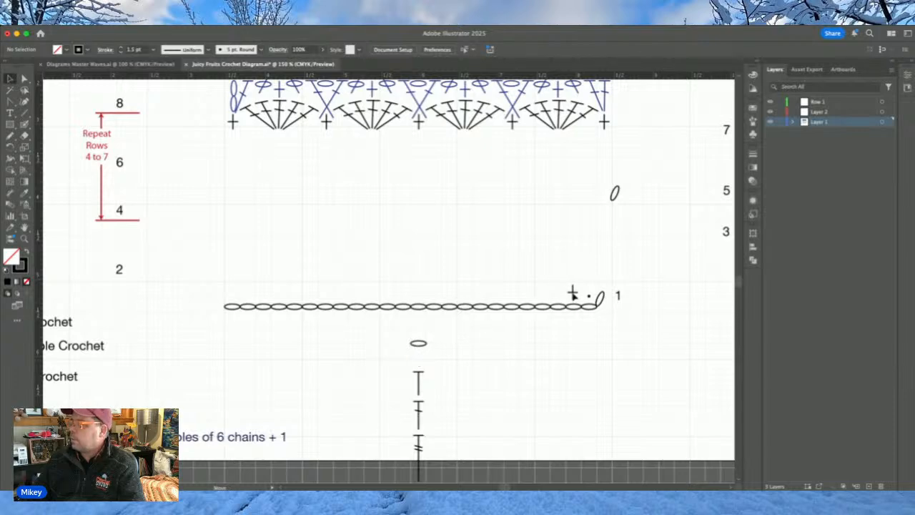
{"action": "left_click", "coordinate": [574, 293]}
{"action": "left_click", "coordinate": [591, 348]}
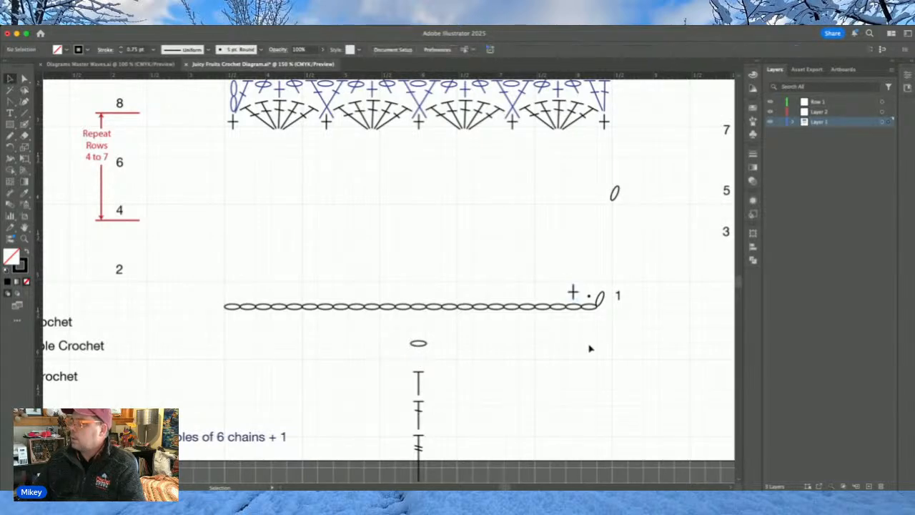
Step: Fine-tune the cross and the dot so they sit level with each other, each centred above its own chain
{"action": "key", "text": "super+equal"}
{"action": "key", "text": "super+equal"}
{"action": "key", "text": "super+equal"}
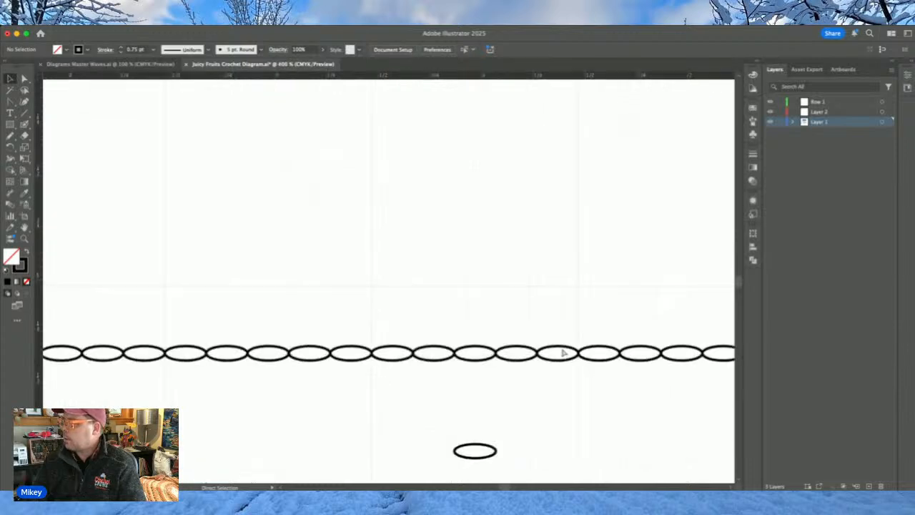
{"action": "scroll", "coordinate": [564, 353], "scroll_direction": "right", "scroll_amount": 4}
{"action": "scroll", "coordinate": [563, 353], "scroll_direction": "right", "scroll_amount": 3}
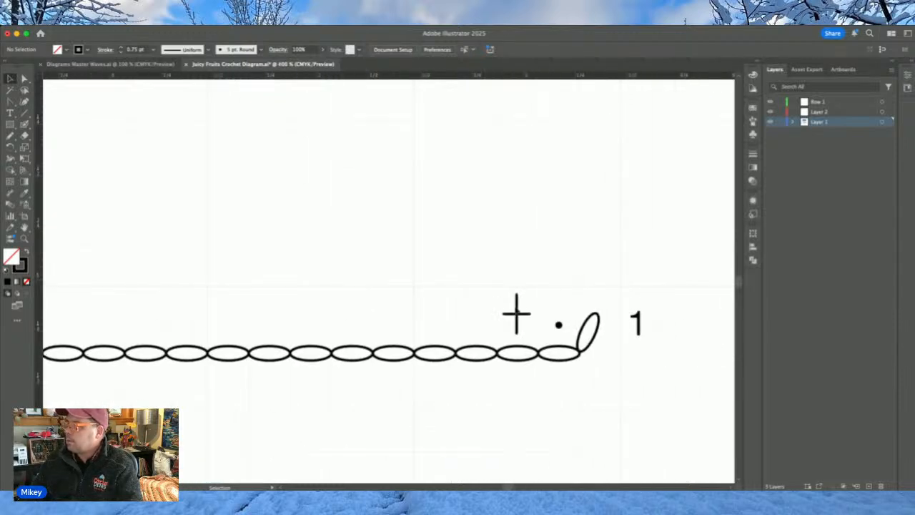
{"action": "left_click", "coordinate": [518, 319]}
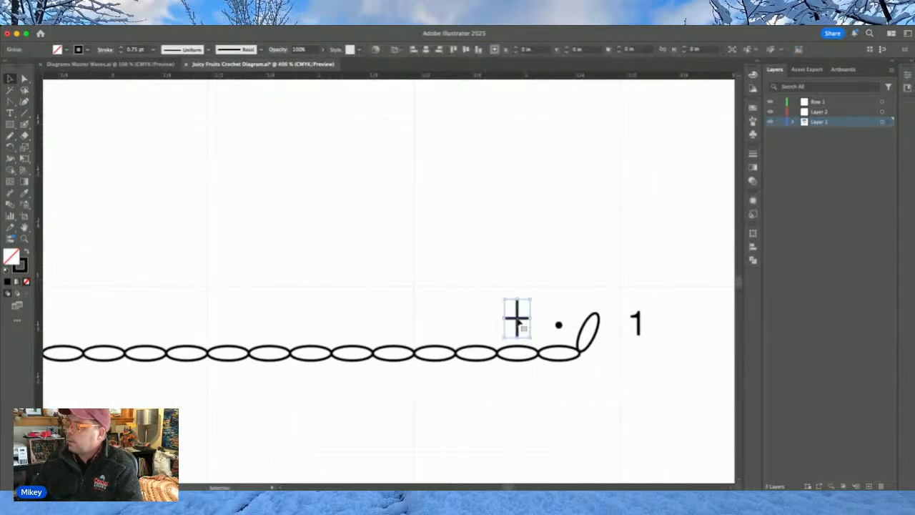
{"action": "left_click", "coordinate": [575, 304]}
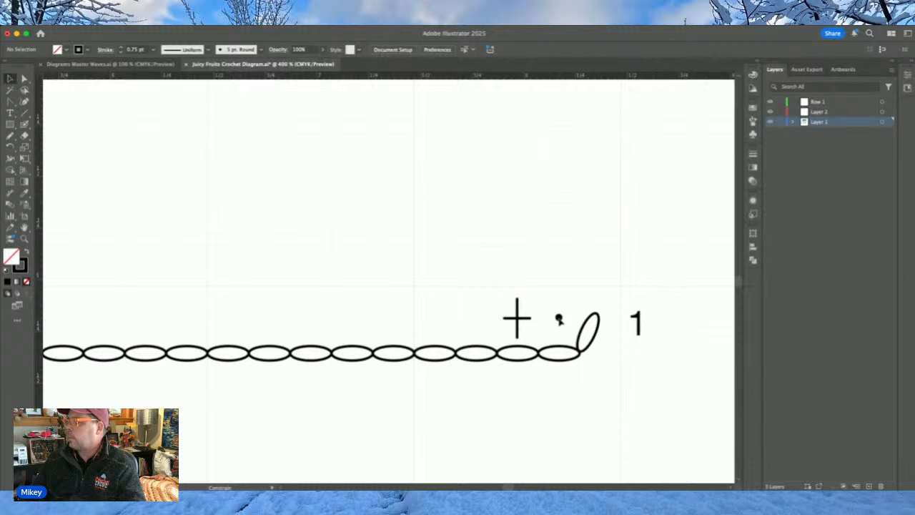
{"action": "left_click", "coordinate": [558, 317]}
{"action": "left_click", "coordinate": [573, 265]}
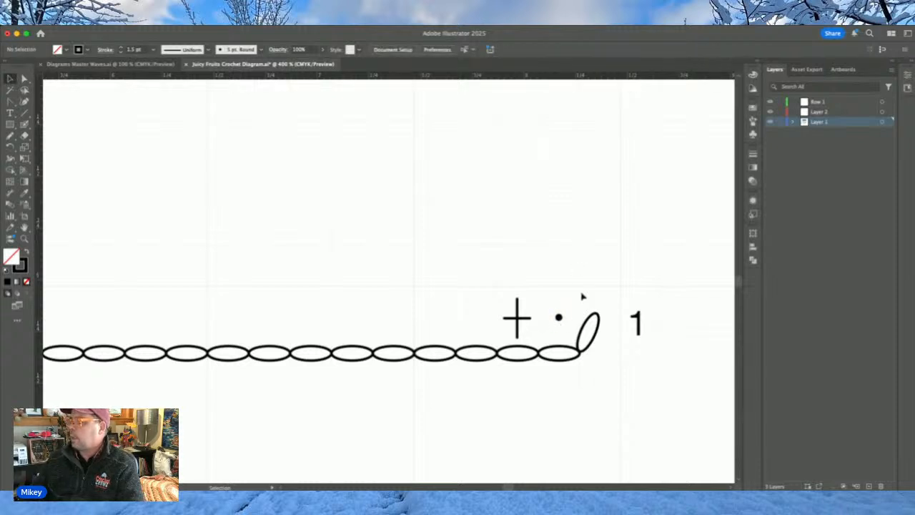
Step: Move the cross horizontally along the row to above the tenth chain from the turning chain, clearing space beside the dot
{"action": "scroll", "coordinate": [583, 296], "scroll_direction": "down", "scroll_amount": 2}
{"action": "left_click", "coordinate": [524, 293]}
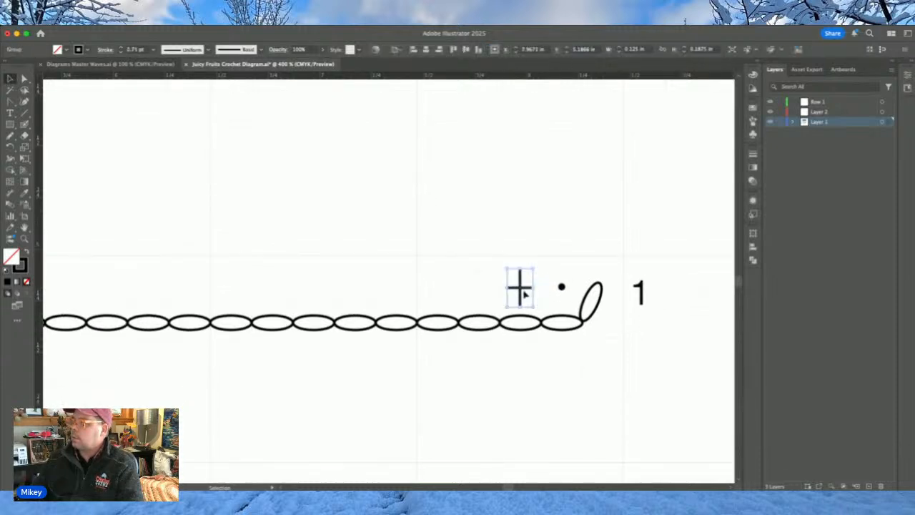
{"action": "left_click_drag", "start_coordinate": [521, 289], "coordinate": [180, 289]}
{"action": "left_click", "coordinate": [531, 285]}
{"action": "left_click", "coordinate": [562, 294]}
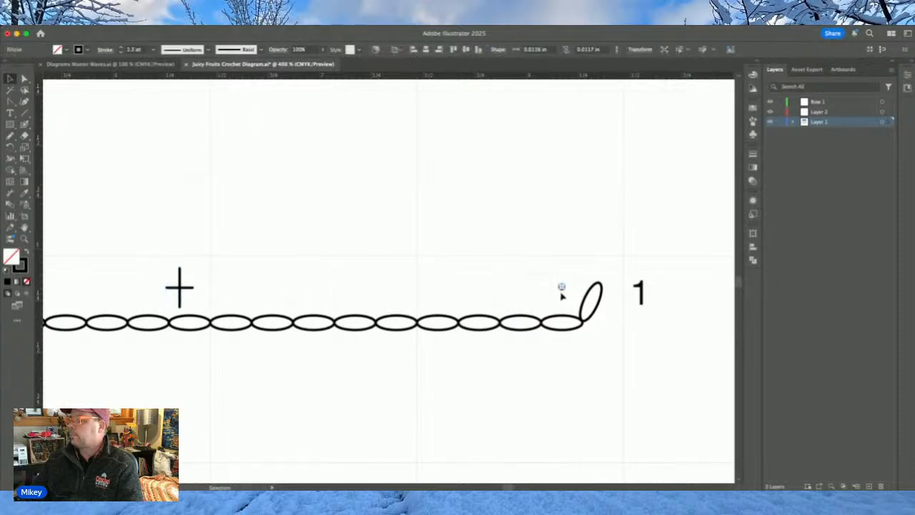
{"action": "left_click", "coordinate": [545, 275]}
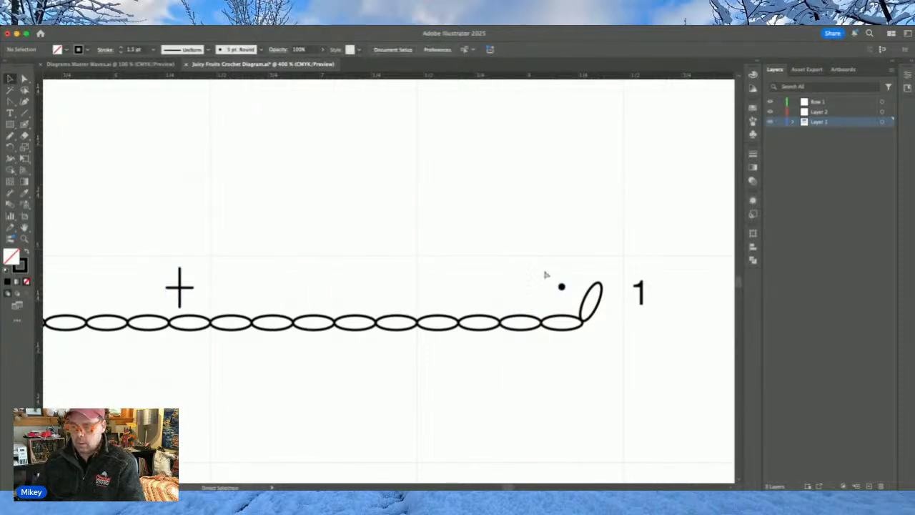
Step: Copy the dot along the row so that six dots sit above the last six foundation chains
{"action": "key", "text": "super+equal"}
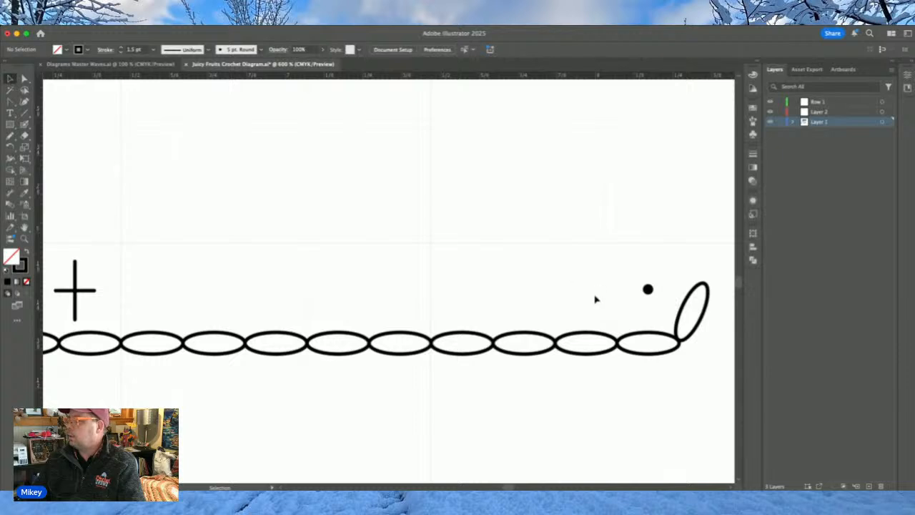
{"action": "scroll", "coordinate": [593, 298], "scroll_direction": "right", "scroll_amount": 3}
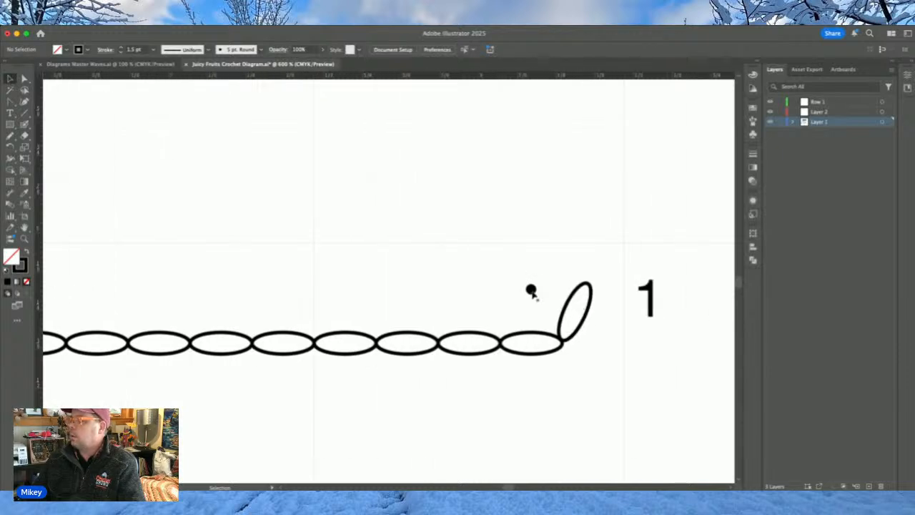
{"action": "left_click_drag", "start_coordinate": [531, 291], "coordinate": [470, 289]}
{"action": "left_click_drag", "start_coordinate": [449, 259], "coordinate": [412, 304]}
{"action": "left_click", "coordinate": [408, 245]}
{"action": "left_click_drag", "start_coordinate": [315, 281], "coordinate": [539, 292]}
{"action": "left_click_drag", "start_coordinate": [304, 285], "coordinate": [282, 308]}
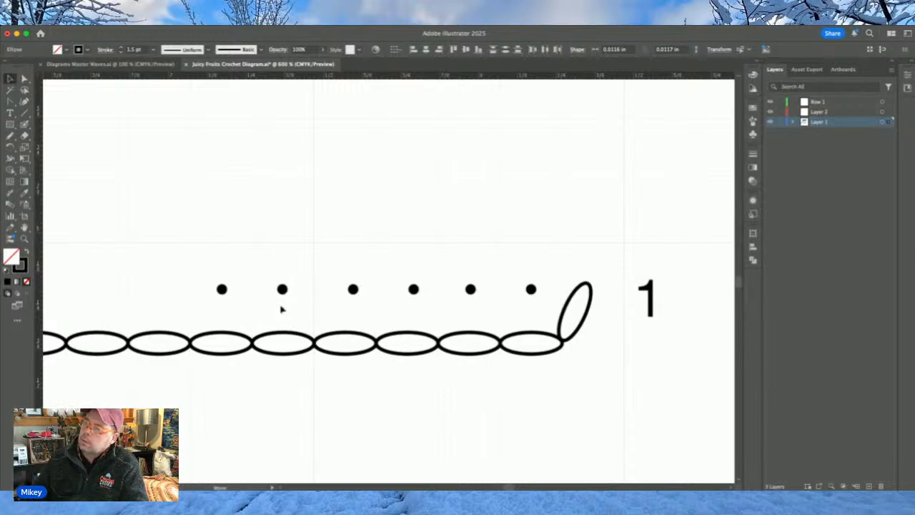
Step: Raise the row of six dots slightly and distribute the dots evenly in the horizontal direction
{"action": "left_click", "coordinate": [319, 247]}
{"action": "left_click_drag", "start_coordinate": [466, 293], "coordinate": [542, 303]}
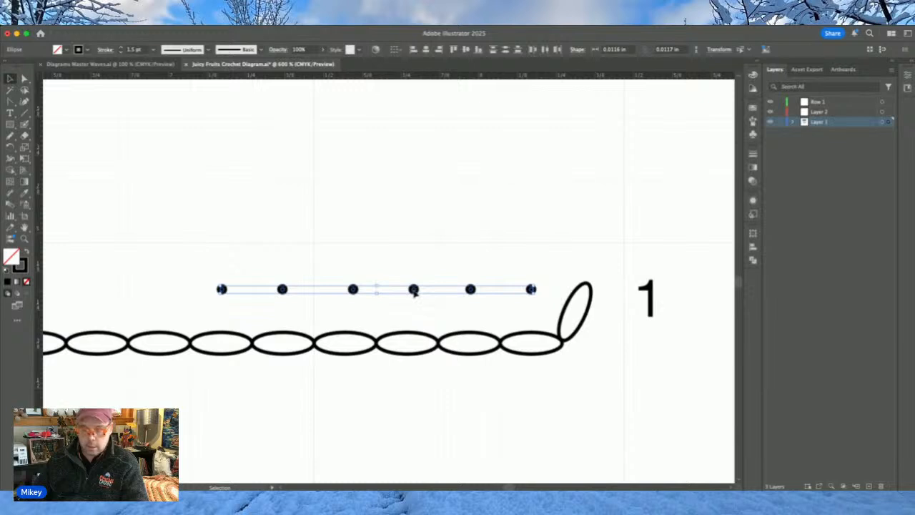
{"action": "mouse_move", "coordinate": [415, 291]}
{"action": "left_mouse_down"}
{"action": "mouse_move", "coordinate": [419, 346]}
{"action": "mouse_move", "coordinate": [417, 289]}
{"action": "mouse_move", "coordinate": [427, 294]}
{"action": "mouse_move", "coordinate": [413, 291]}
{"action": "mouse_move", "coordinate": [418, 281]}
{"action": "left_mouse_up"}
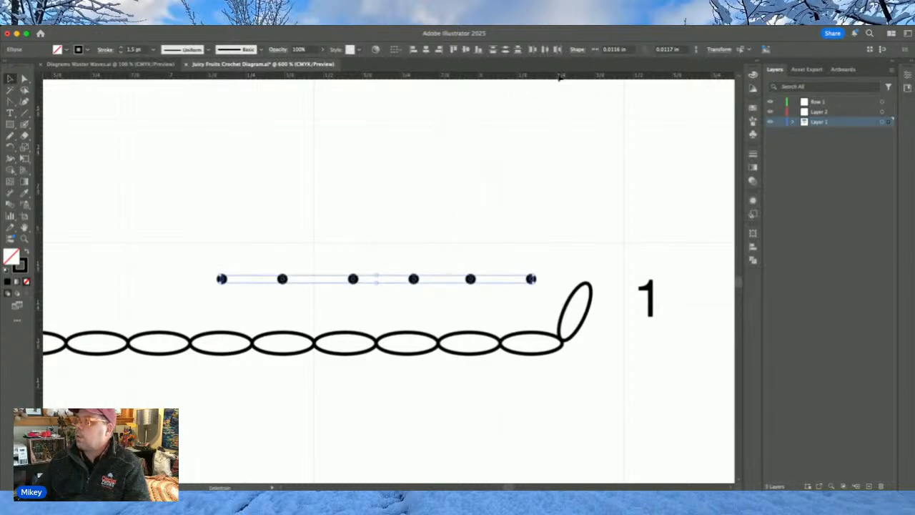
{"action": "left_click", "coordinate": [547, 49]}
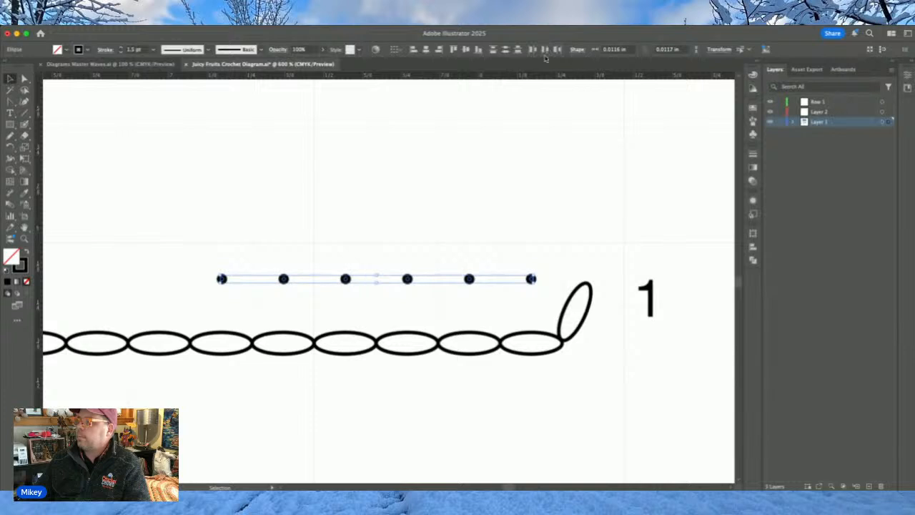
Step: Lower the row of six dots back toward the foundation chain and keep the dots together as one group
{"action": "left_click", "coordinate": [434, 208]}
{"action": "left_click_drag", "start_coordinate": [250, 270], "coordinate": [551, 294]}
{"action": "left_click_drag", "start_coordinate": [470, 281], "coordinate": [470, 290]}
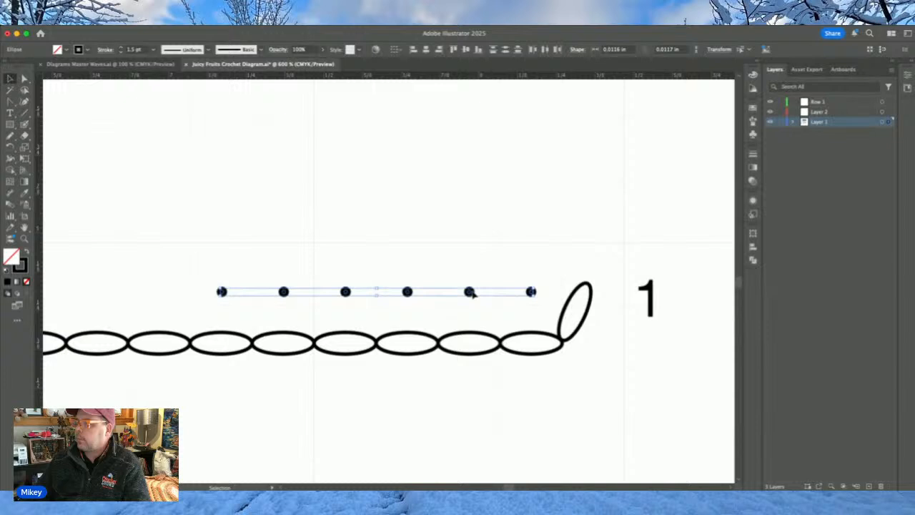
{"action": "left_click", "coordinate": [478, 253]}
Step: Level the row of dots with the crossbar of the single crochet cross, and set the cross near the eighth chain from the turning chain
{"action": "scroll", "coordinate": [479, 253], "scroll_direction": "left", "scroll_amount": 5}
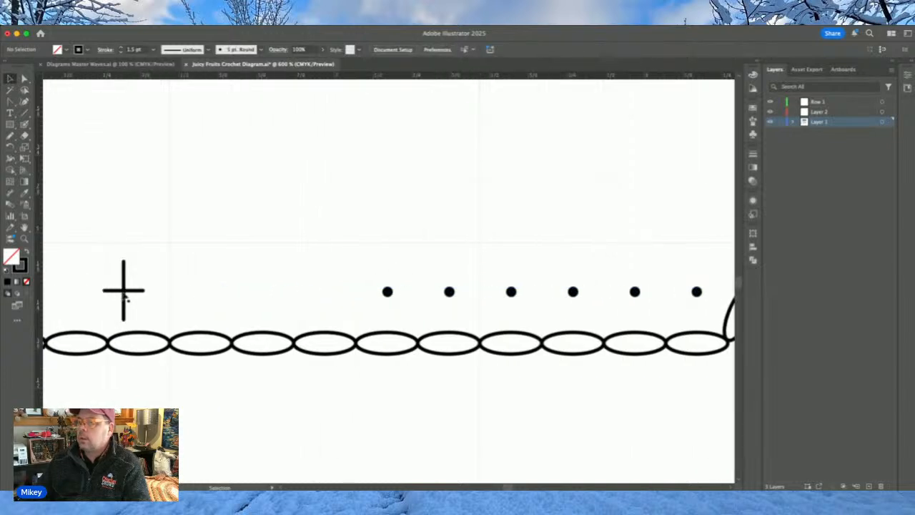
{"action": "left_click_drag", "start_coordinate": [125, 300], "coordinate": [369, 302]}
{"action": "scroll", "coordinate": [529, 244], "scroll_direction": "right", "scroll_amount": 2}
{"action": "scroll", "coordinate": [529, 245], "scroll_direction": "right", "scroll_amount": 2}
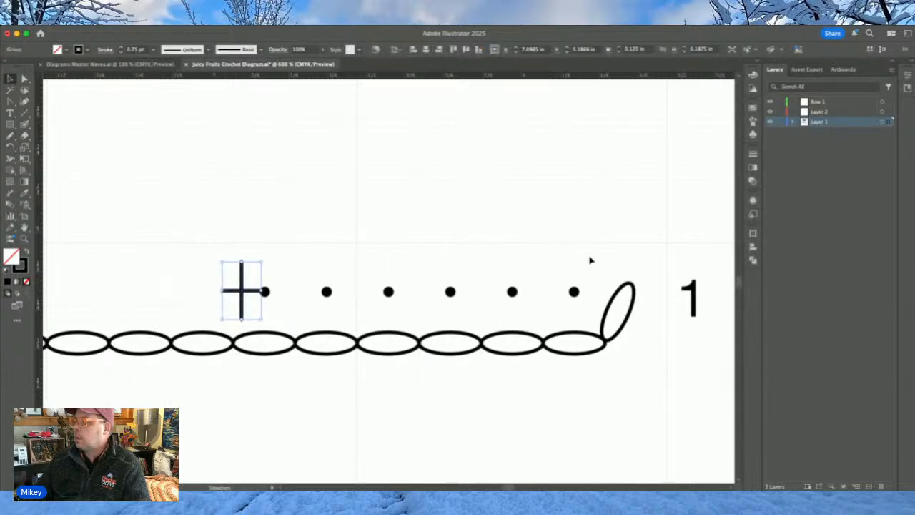
{"action": "left_click", "coordinate": [266, 292]}
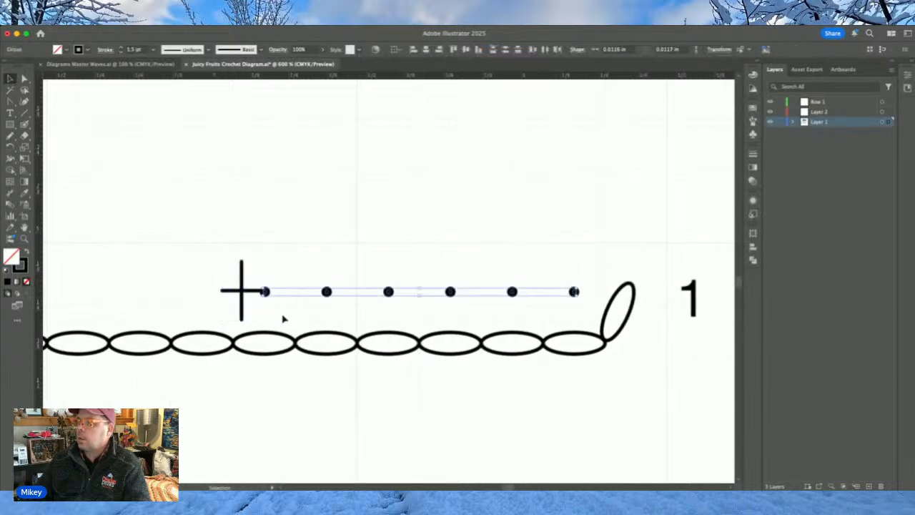
{"action": "left_click", "coordinate": [327, 291]}
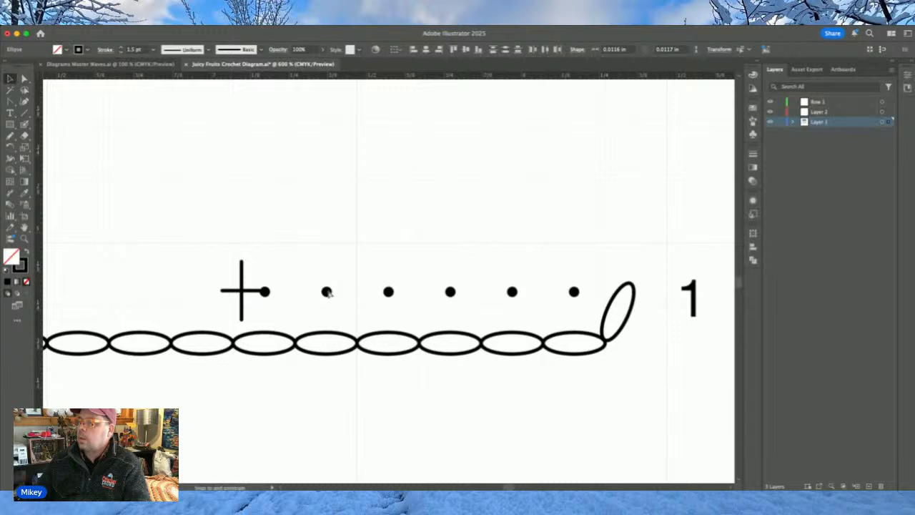
{"action": "left_click", "coordinate": [327, 291]}
{"action": "left_click", "coordinate": [235, 267]}
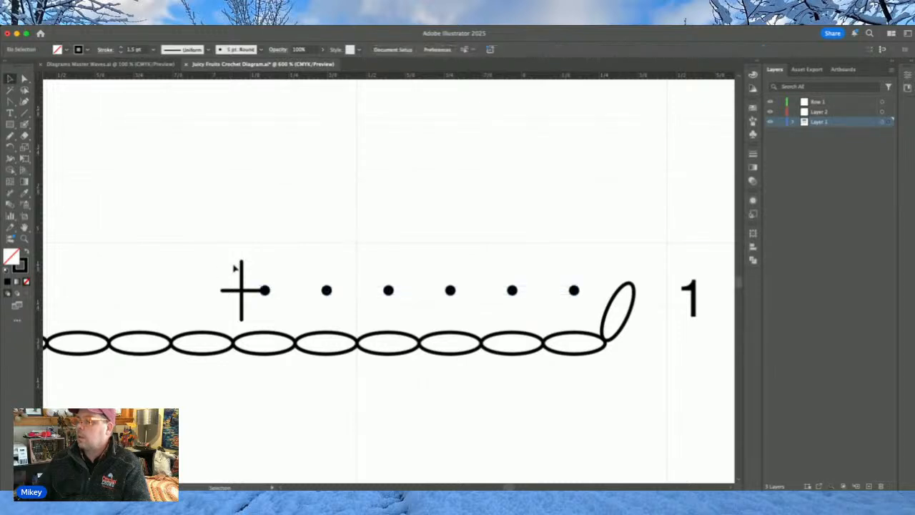
{"action": "left_click_drag", "start_coordinate": [240, 300], "coordinate": [112, 302]}
{"action": "left_click", "coordinate": [311, 207]}
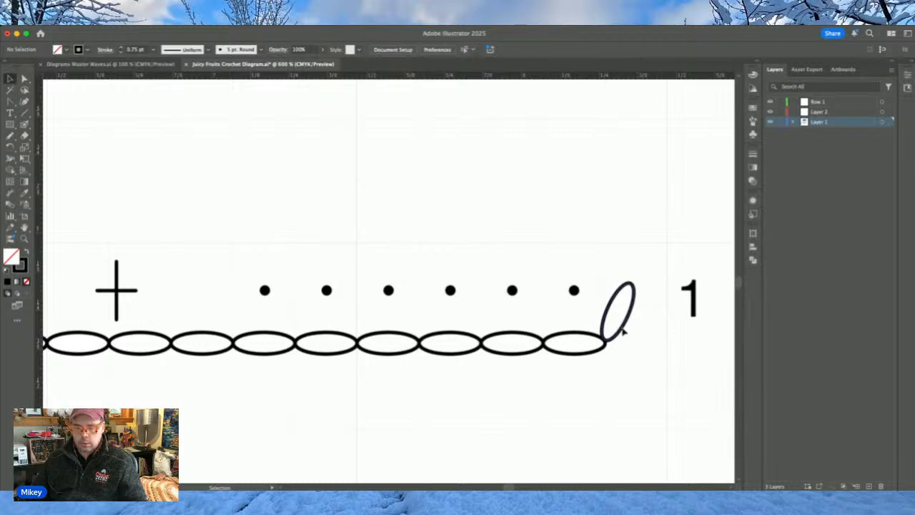
Step: Copy the turning chain to just above and beside the dot nearest the cross, rotated almost upright with a slight left lean
{"action": "left_click_drag", "start_coordinate": [620, 307], "coordinate": [212, 349]}
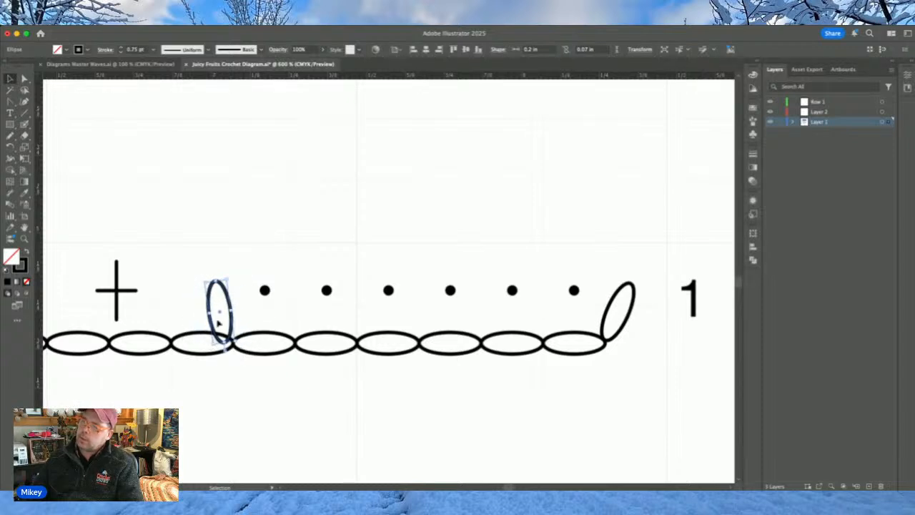
{"action": "left_click_drag", "start_coordinate": [219, 319], "coordinate": [235, 266]}
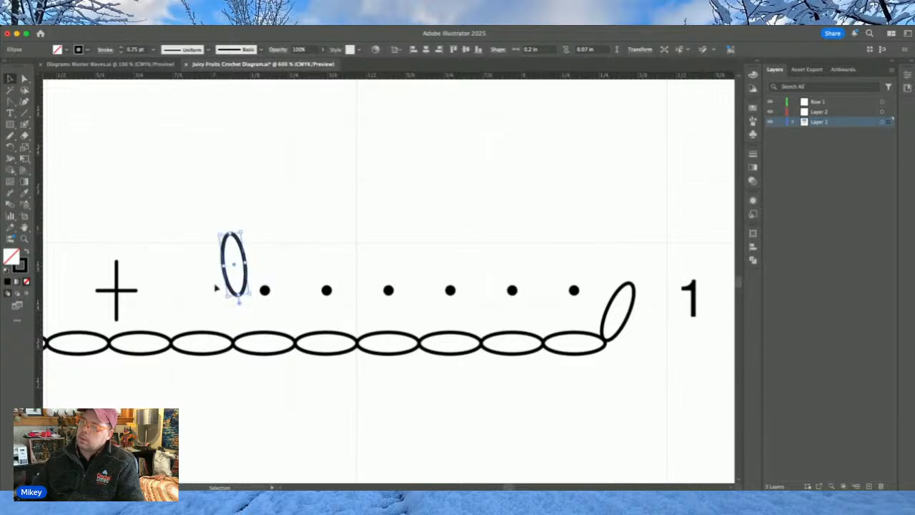
{"action": "left_click", "coordinate": [269, 236]}
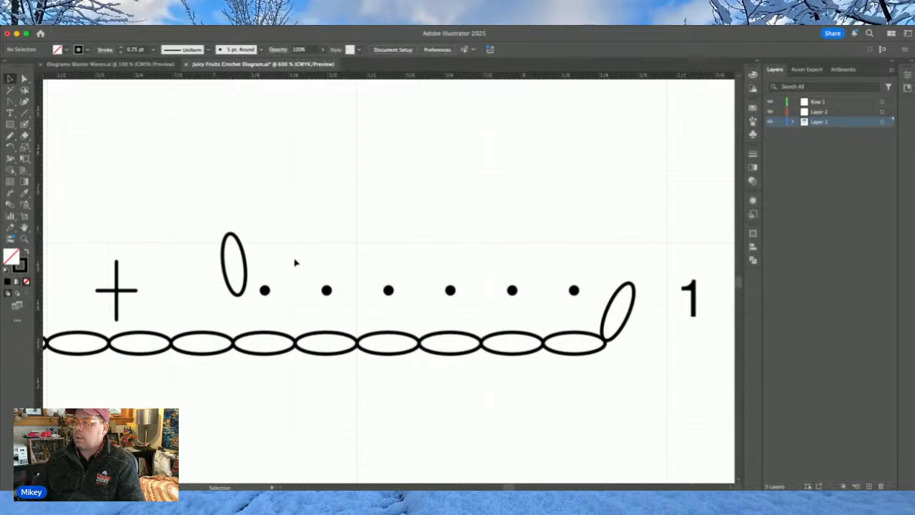
Step: Move the column of three T-shaped stitch symbols up beside the row number 1 and ungroup it into separate stitches
{"action": "scroll", "coordinate": [363, 313], "scroll_direction": "down", "scroll_amount": 2}
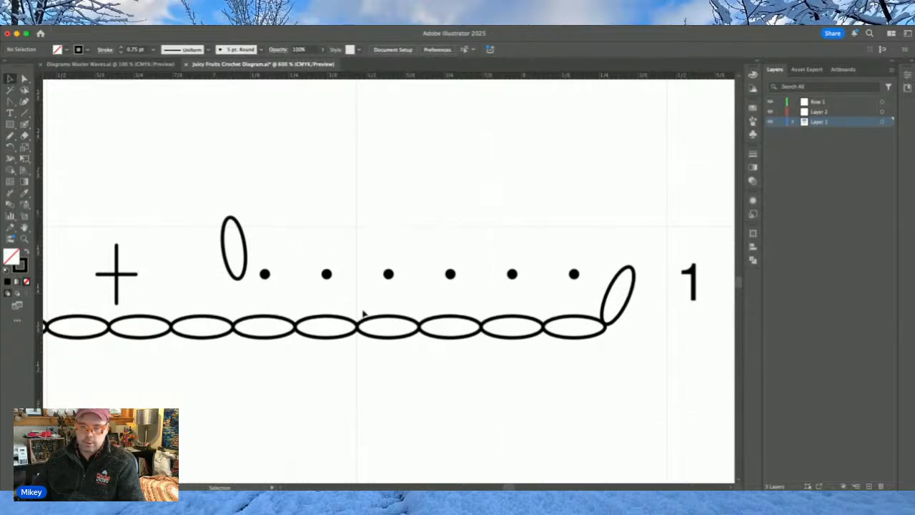
{"action": "scroll", "coordinate": [363, 313], "scroll_direction": "up", "scroll_amount": 4}
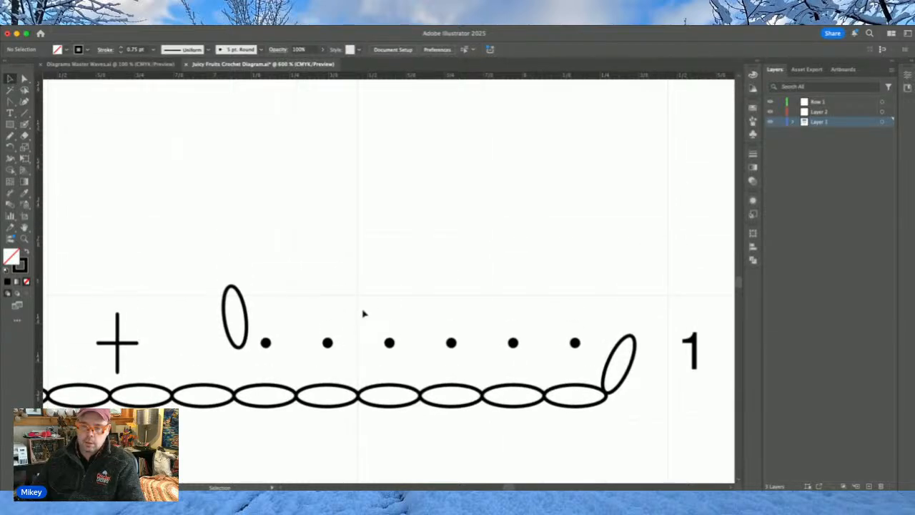
{"action": "scroll", "coordinate": [363, 313], "scroll_direction": "up", "scroll_amount": 5}
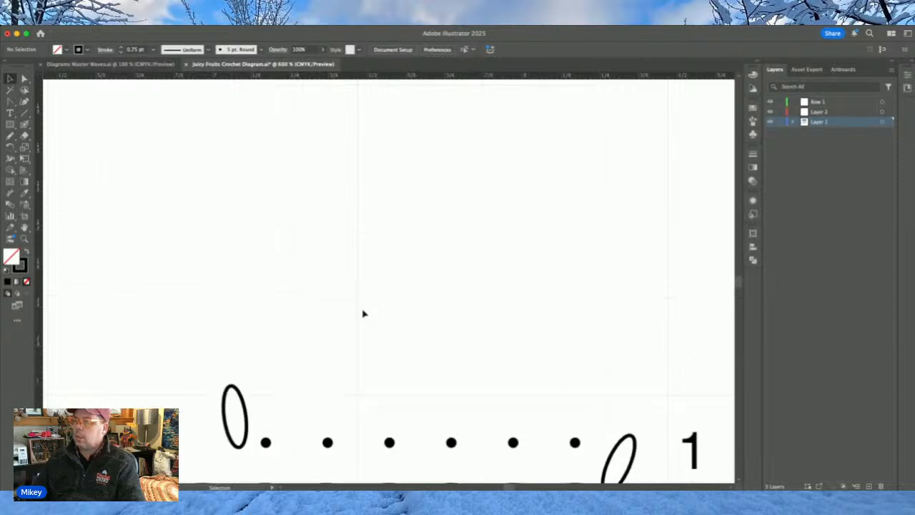
{"action": "scroll", "coordinate": [363, 313], "scroll_direction": "left", "scroll_amount": 15}
{"action": "scroll", "coordinate": [363, 314], "scroll_direction": "down", "scroll_amount": 8}
{"action": "scroll", "coordinate": [363, 313], "scroll_direction": "down", "scroll_amount": 10}
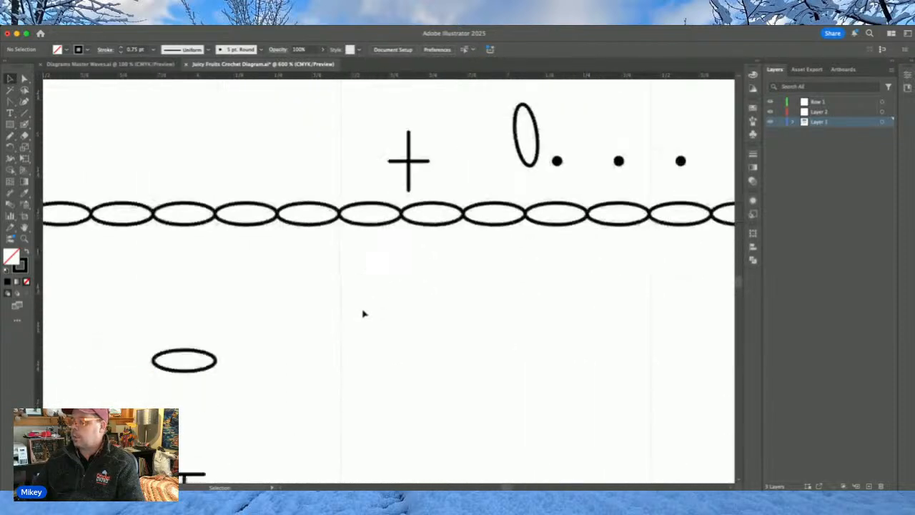
{"action": "scroll", "coordinate": [363, 313], "scroll_direction": "down", "scroll_amount": 1}
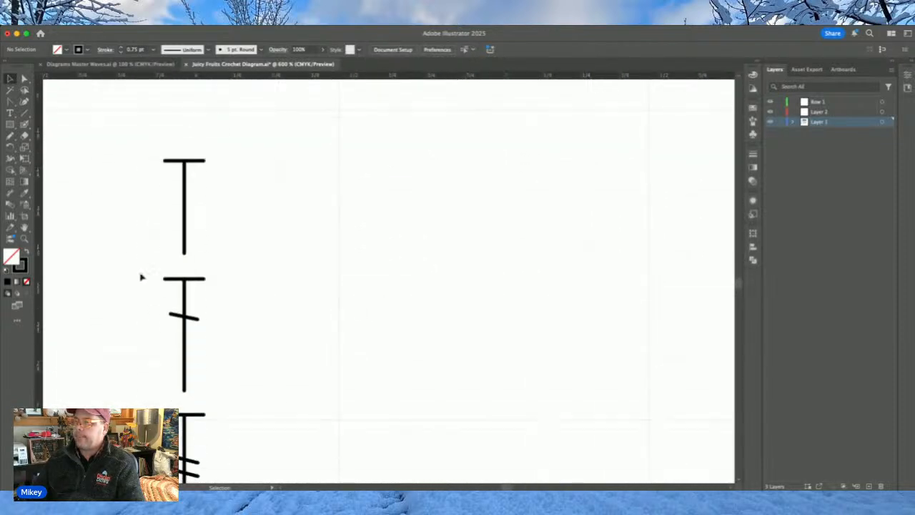
{"action": "left_click_drag", "start_coordinate": [122, 209], "coordinate": [286, 447]}
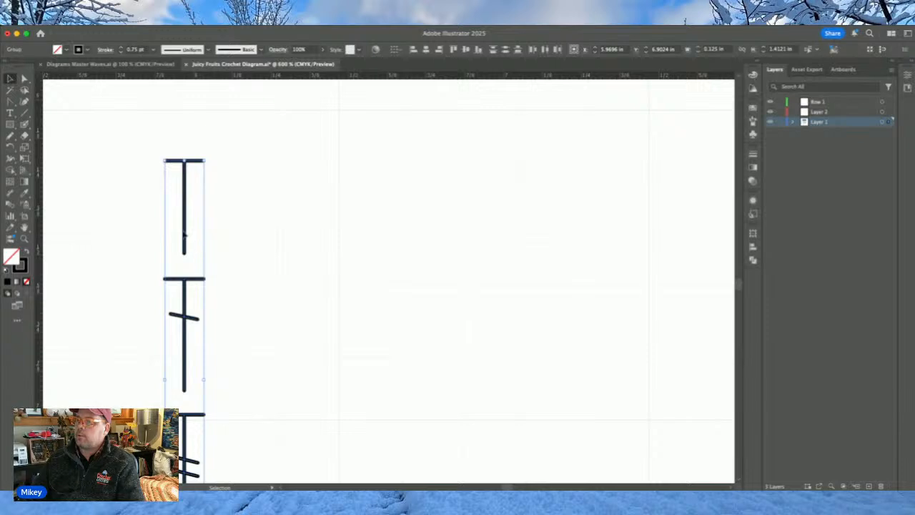
{"action": "left_click", "coordinate": [384, 154]}
{"action": "left_click", "coordinate": [185, 212]}
{"action": "left_click", "coordinate": [398, 221]}
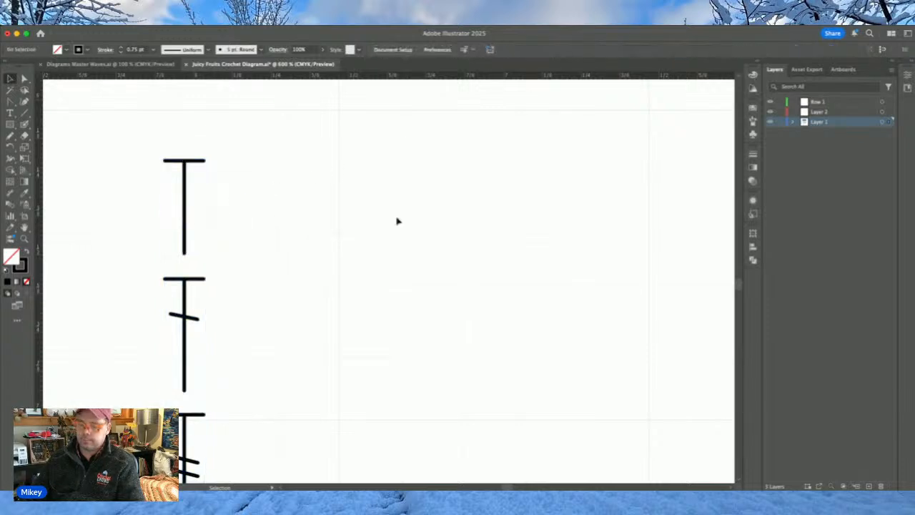
{"action": "key", "text": "a"}
{"action": "key", "text": "super+minus"}
{"action": "key", "text": "super+minus"}
{"action": "scroll", "coordinate": [396, 220], "scroll_direction": "up", "scroll_amount": 3}
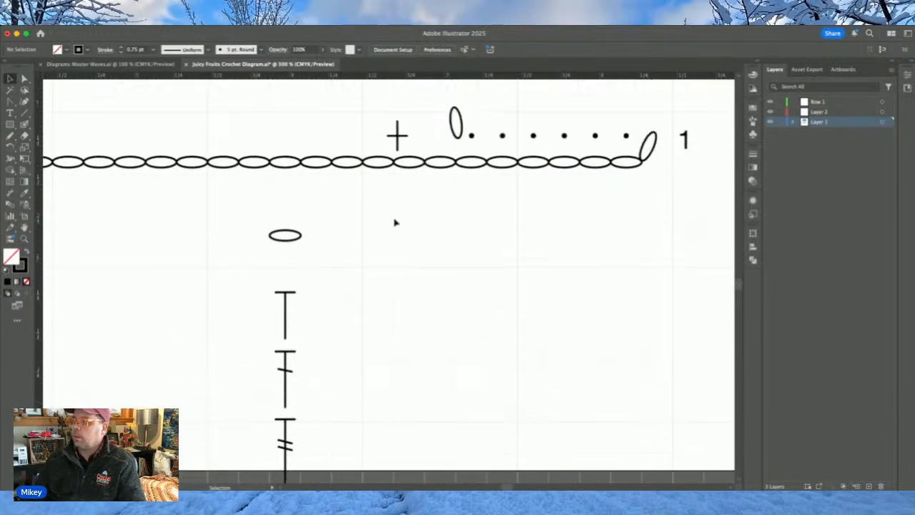
{"action": "left_click", "coordinate": [291, 427]}
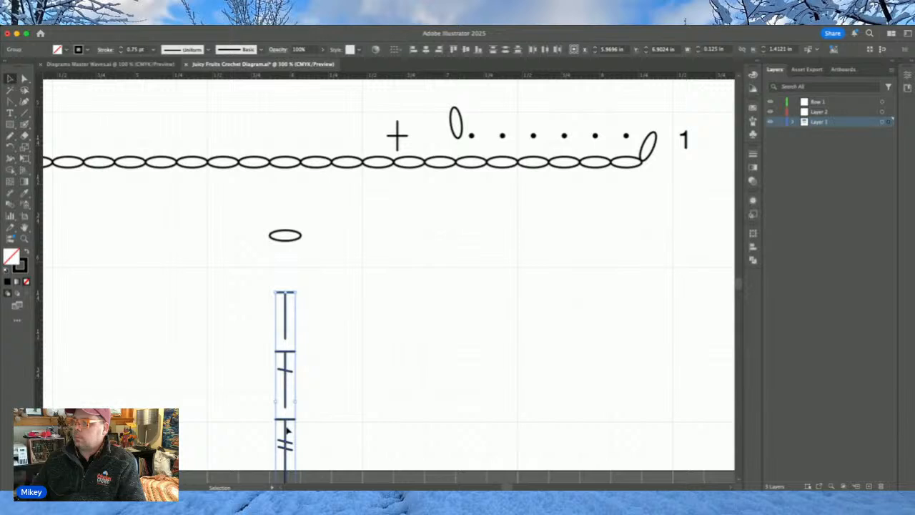
{"action": "left_click_drag", "start_coordinate": [287, 429], "coordinate": [708, 229]}
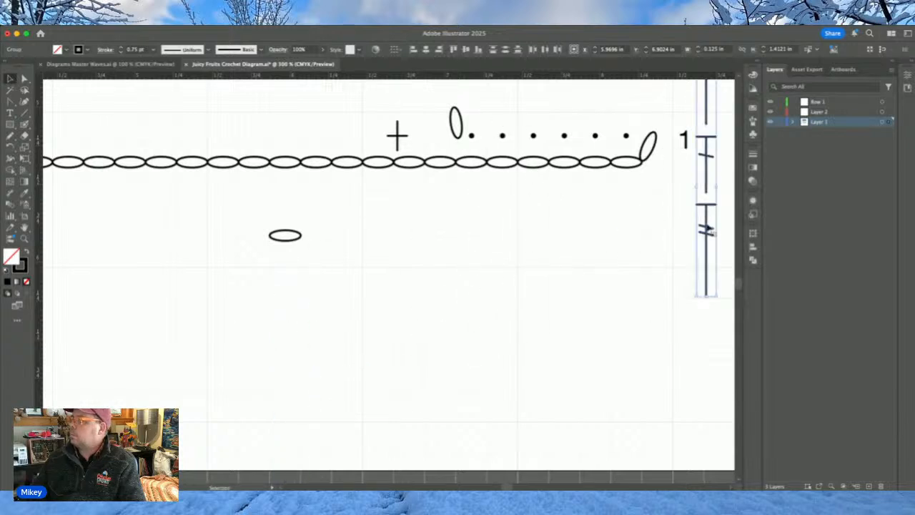
{"action": "scroll", "coordinate": [708, 229], "scroll_direction": "up", "scroll_amount": 5}
{"action": "left_click", "coordinate": [697, 217]}
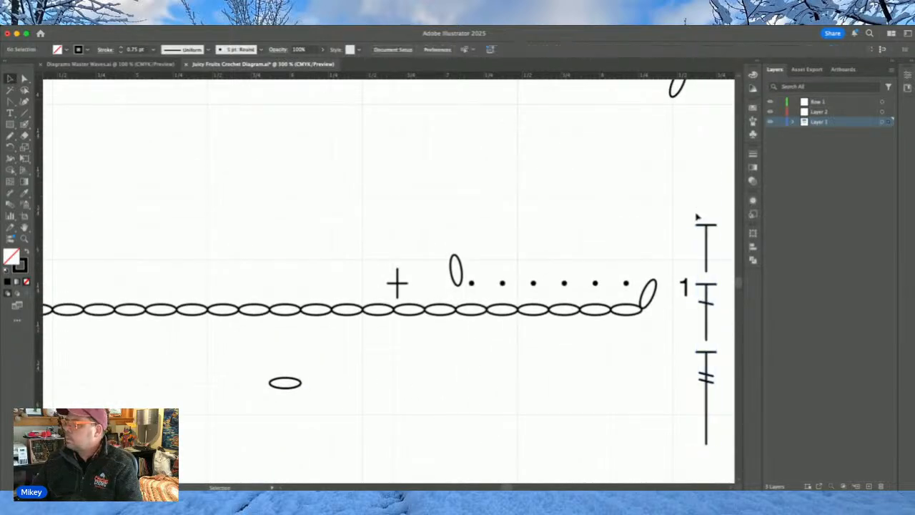
Step: Set the treble, two double crochets and the half double crochet above the first four dots from the turning chain, tallest nearest the chain
{"action": "left_click_drag", "start_coordinate": [708, 246], "coordinate": [535, 246]}
{"action": "left_click", "coordinate": [601, 214]}
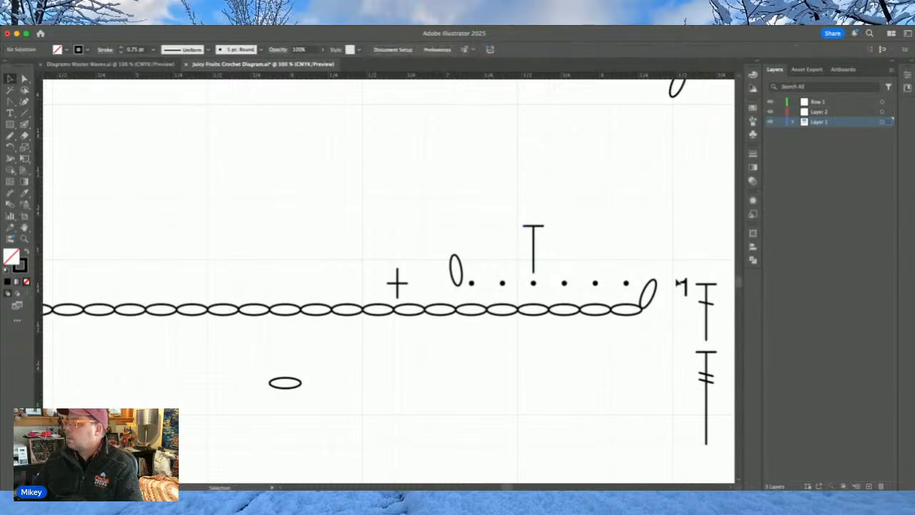
{"action": "left_click_drag", "start_coordinate": [706, 384], "coordinate": [627, 207]}
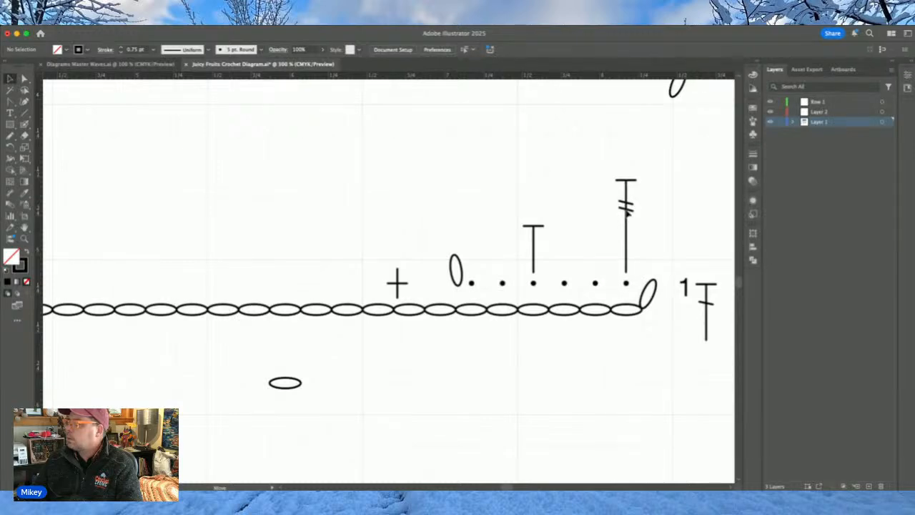
{"action": "left_click", "coordinate": [627, 209]}
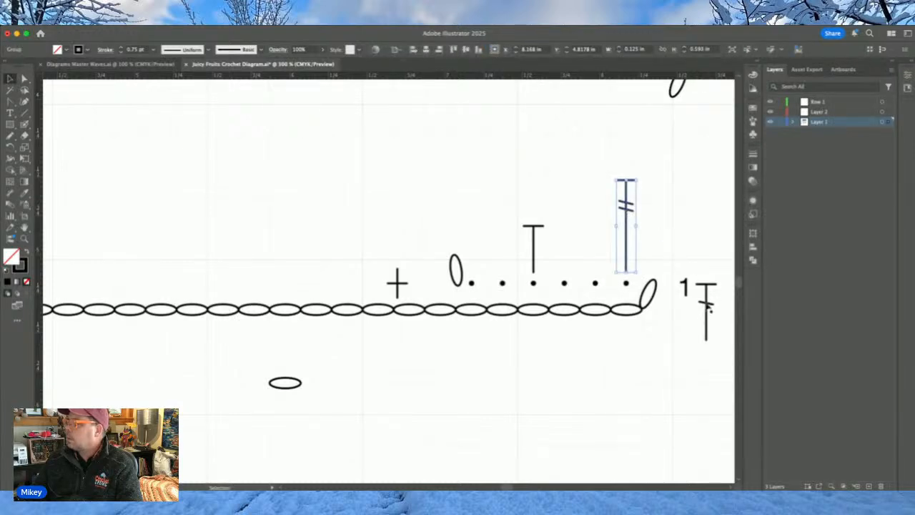
{"action": "left_click_drag", "start_coordinate": [708, 306], "coordinate": [565, 241]}
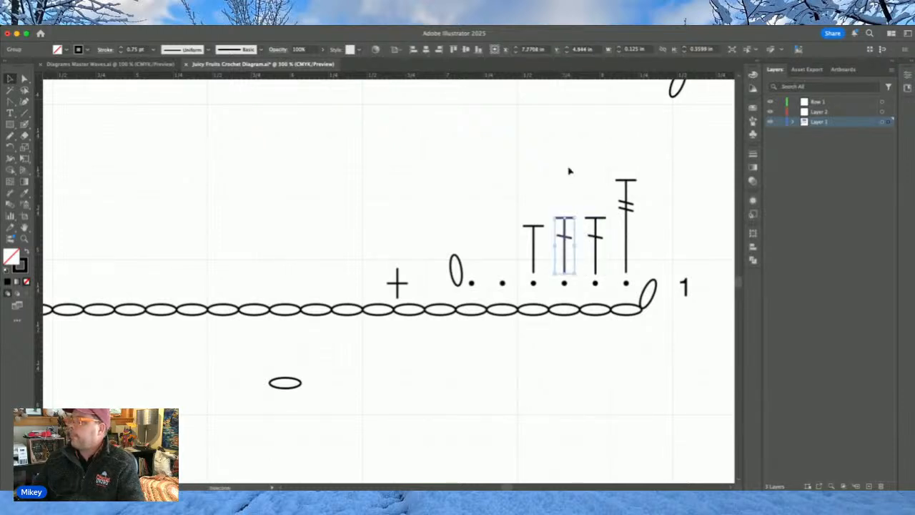
{"action": "left_click", "coordinate": [570, 172]}
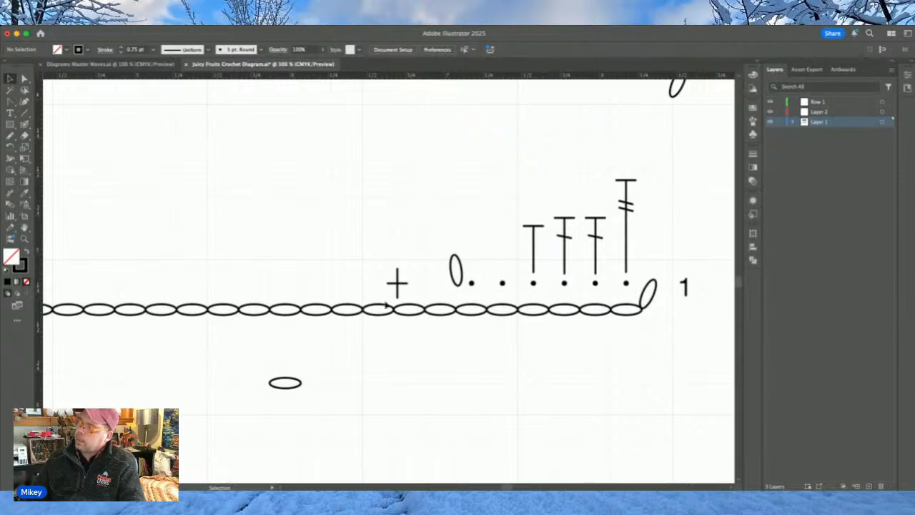
Step: Move the single crochet cross above the fifth dot from the turning chain and copy a slip stitch dot above the sixth
{"action": "left_click_drag", "start_coordinate": [400, 289], "coordinate": [504, 262]}
{"action": "left_click", "coordinate": [461, 356]}
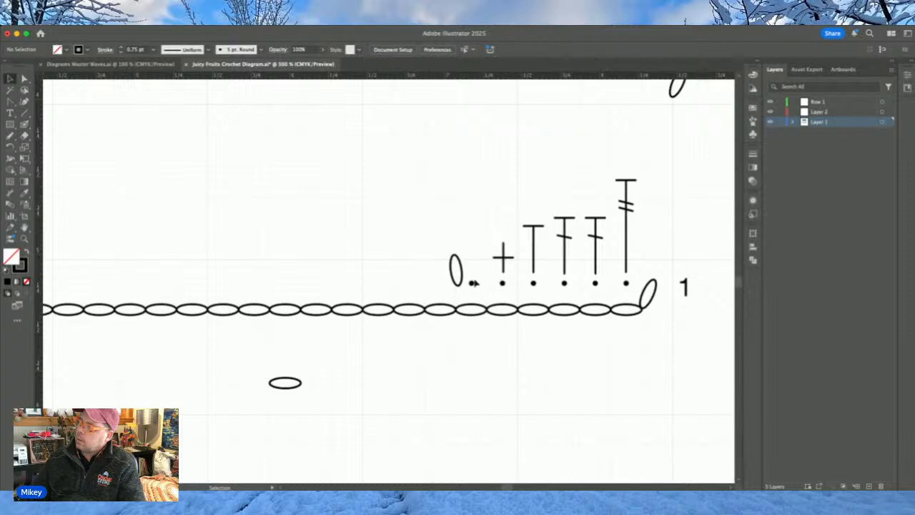
{"action": "left_click_drag", "start_coordinate": [471, 284], "coordinate": [478, 261]}
{"action": "left_click", "coordinate": [501, 219]}
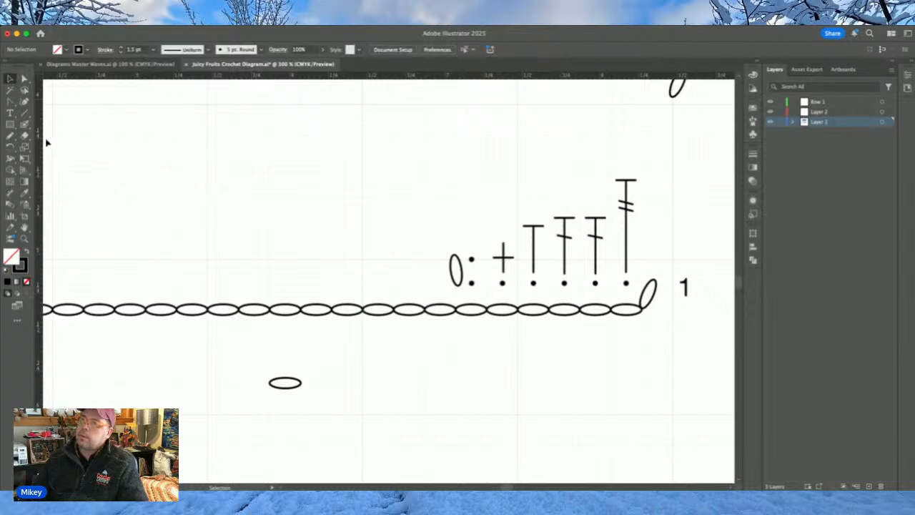
Step: Draw a green slanted guide line about 2 in wide and 0.86 in high, touching the upright chain's tip and the treble's top
{"action": "left_click", "coordinate": [24, 113]}
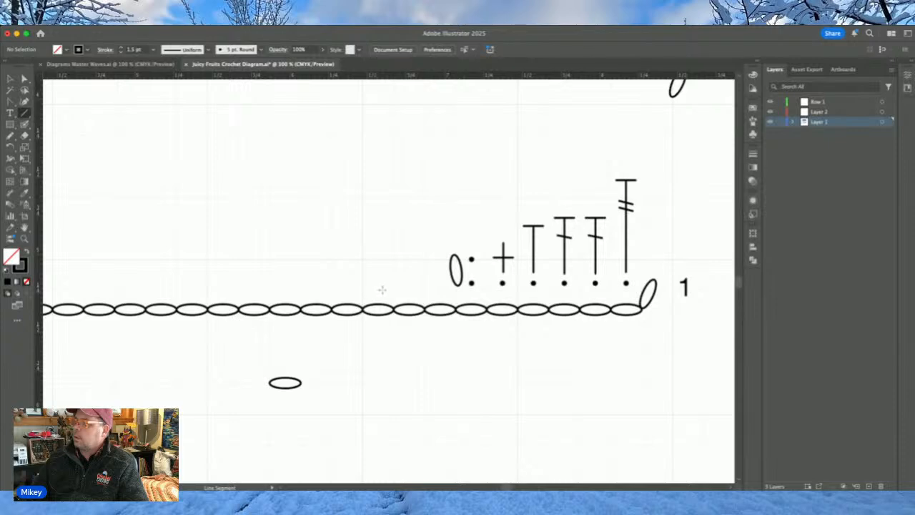
{"action": "mouse_move", "coordinate": [374, 285]}
{"action": "left_mouse_down"}
{"action": "mouse_move", "coordinate": [515, 245]}
{"action": "mouse_move", "coordinate": [660, 179]}
{"action": "mouse_move", "coordinate": [687, 153]}
{"action": "left_mouse_up"}
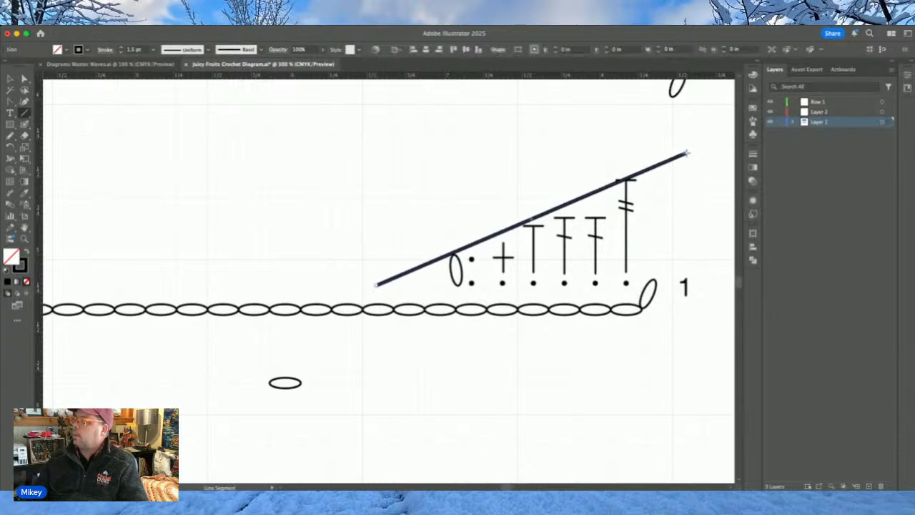
{"action": "left_click", "coordinate": [89, 51]}
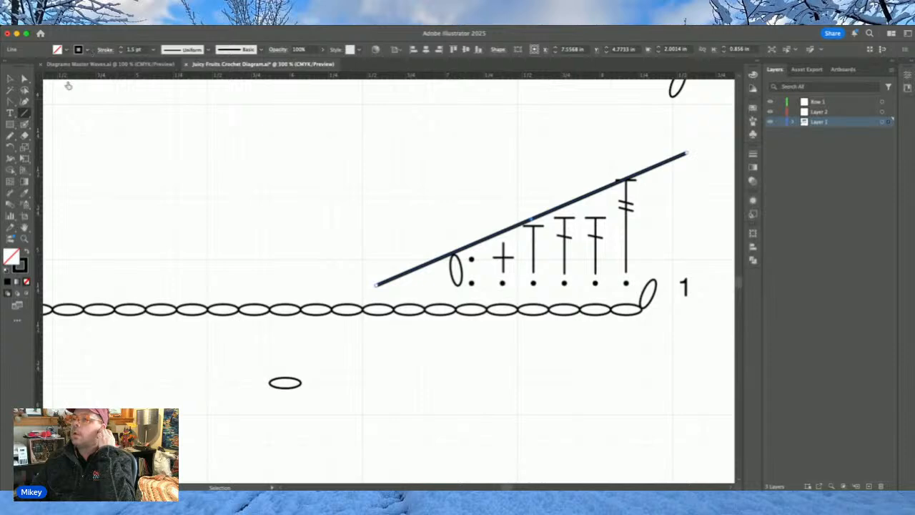
{"action": "left_click", "coordinate": [43, 88]}
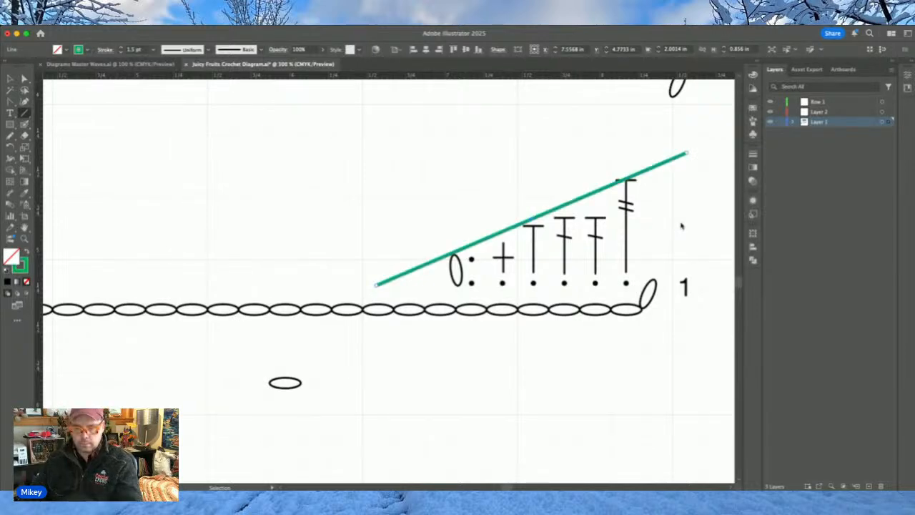
Step: Stretch the stem of the double crochet beside the treble up to the green line and tilt its crossbar along the line
{"action": "key", "text": "super+="}
{"action": "key", "text": "super+="}
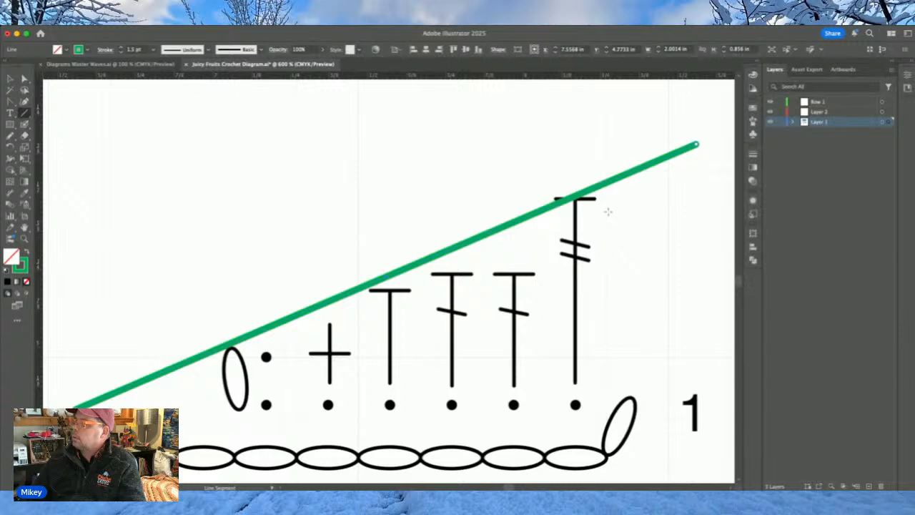
{"action": "key", "text": "v"}
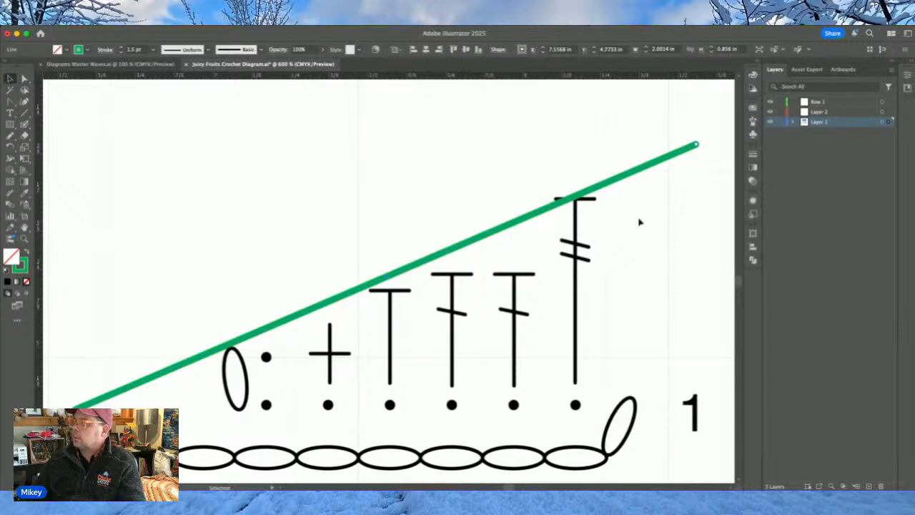
{"action": "left_click", "coordinate": [639, 220]}
{"action": "double_click", "coordinate": [516, 283]}
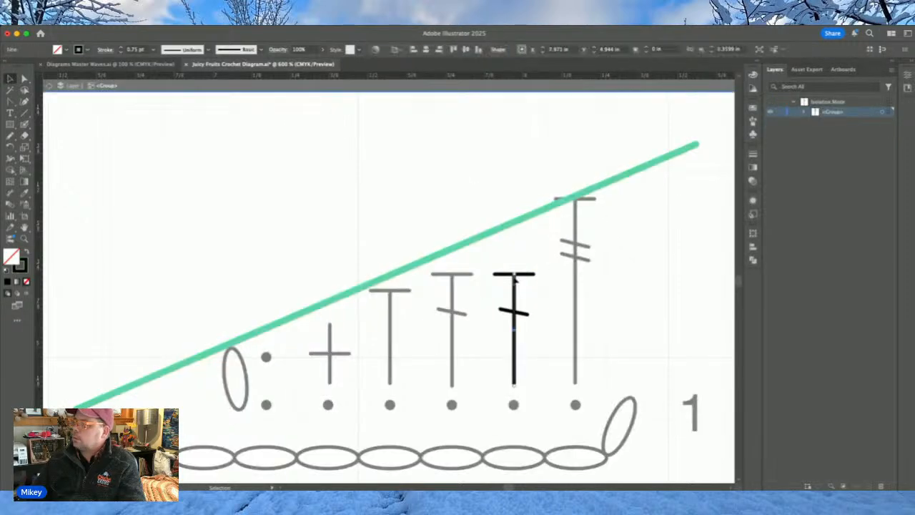
{"action": "left_click_drag", "start_coordinate": [514, 276], "coordinate": [514, 227]}
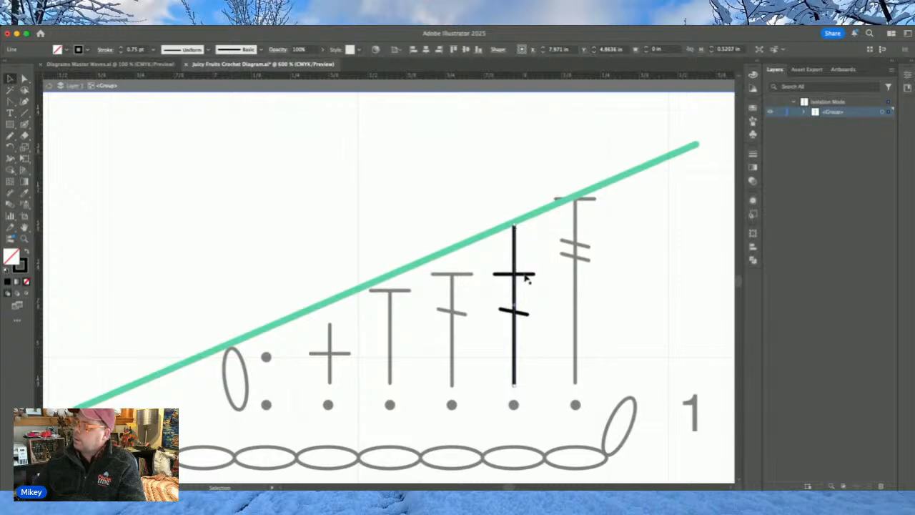
{"action": "left_click", "coordinate": [515, 274]}
{"action": "left_click_drag", "start_coordinate": [514, 276], "coordinate": [537, 213]}
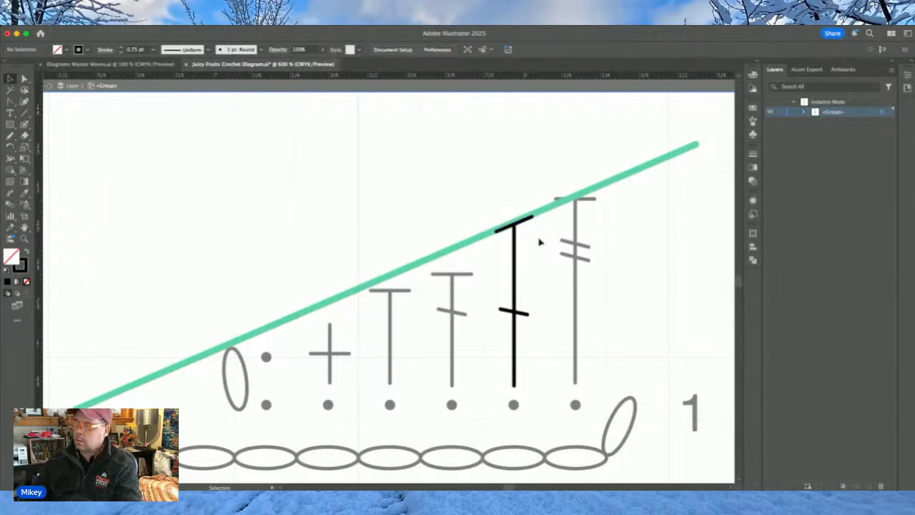
{"action": "double_click", "coordinate": [504, 284]}
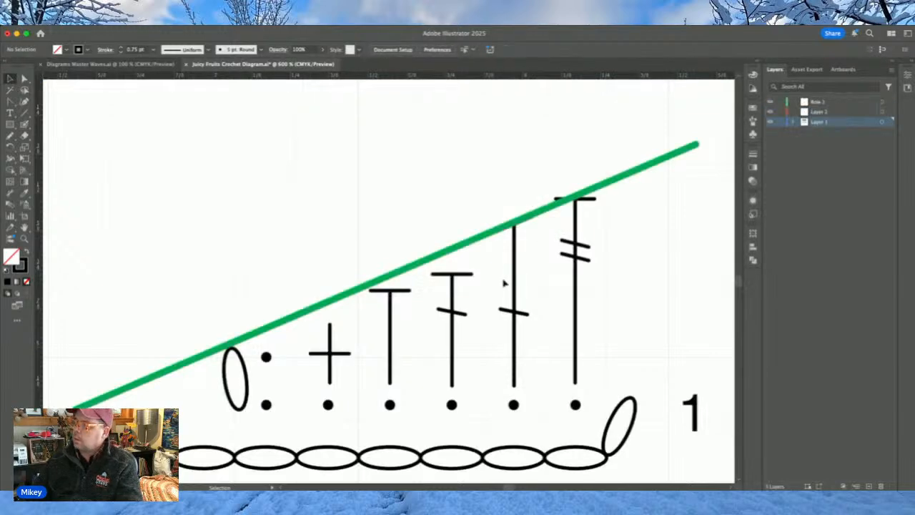
Step: Lengthen the other double crochet, beside the half double crochet, to reach the green line, with its crossbar angled to match
{"action": "double_click", "coordinate": [454, 299]}
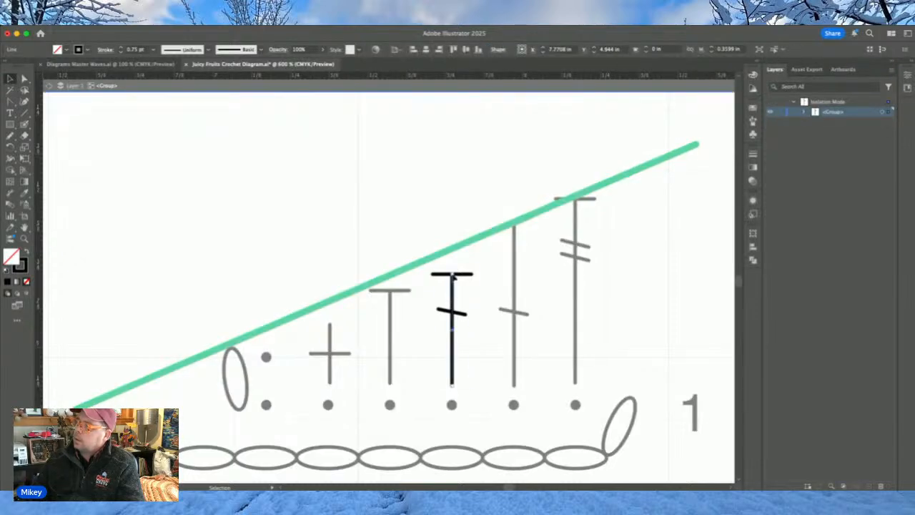
{"action": "left_click_drag", "start_coordinate": [452, 277], "coordinate": [476, 239]}
{"action": "left_click", "coordinate": [453, 274]}
{"action": "left_click", "coordinate": [400, 197]}
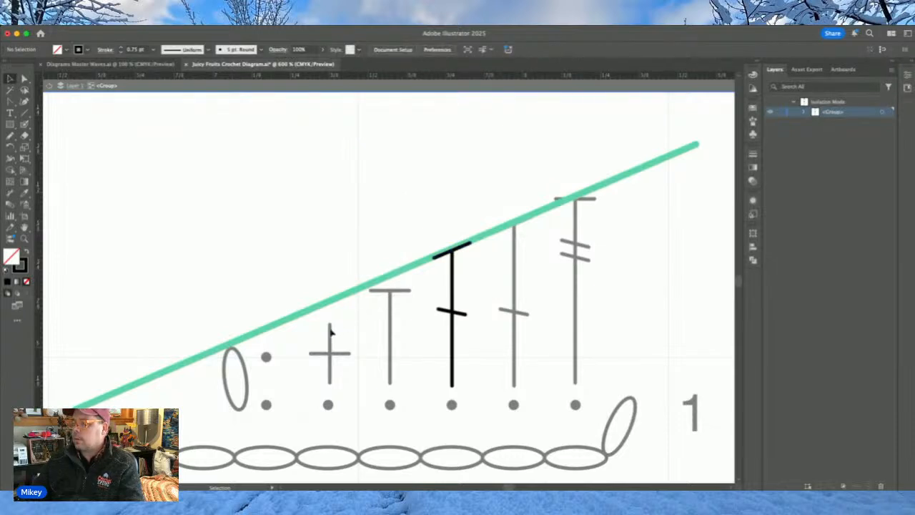
{"action": "double_click", "coordinate": [398, 300]}
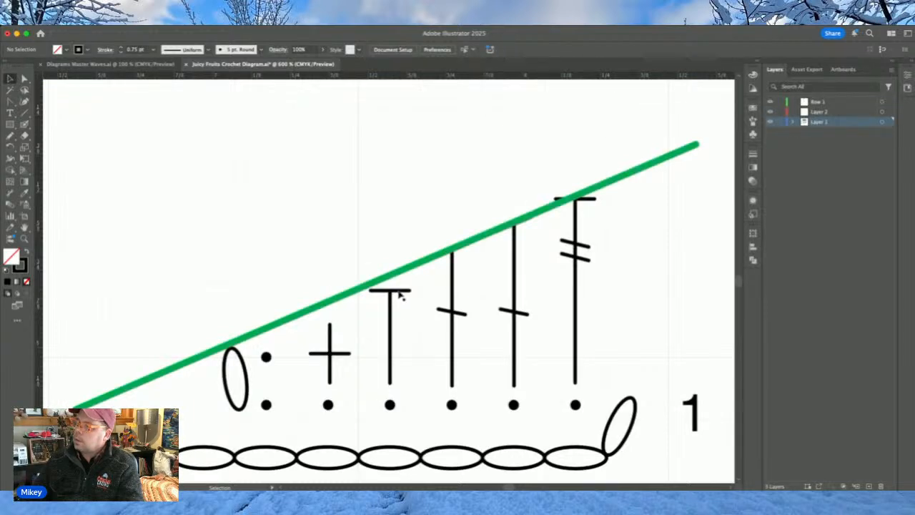
Step: Extend the half double crochet's stem to the green line and rotate its crossbar to lie along the slope
{"action": "double_click", "coordinate": [398, 295]}
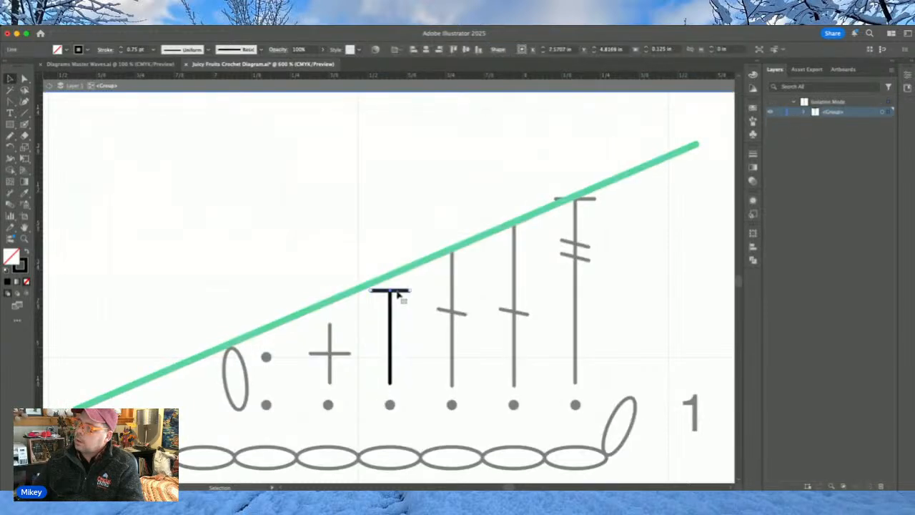
{"action": "left_click", "coordinate": [391, 293]}
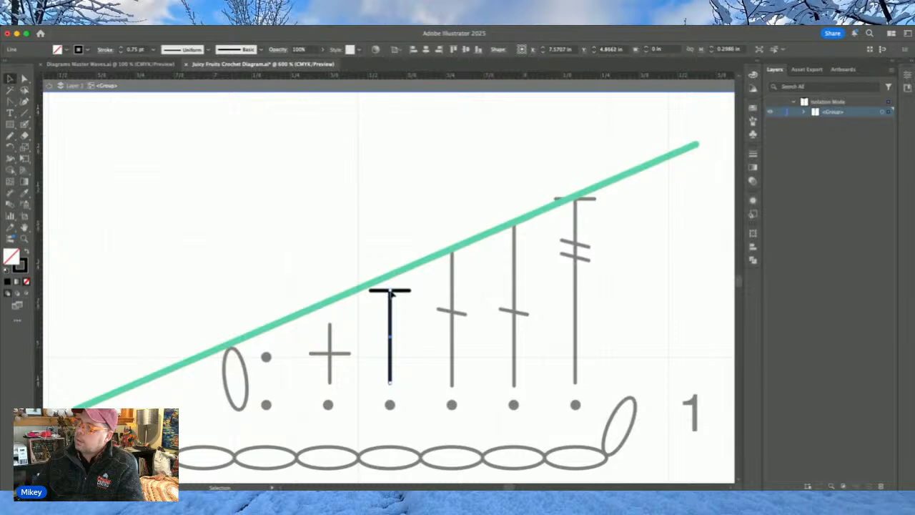
{"action": "left_click_drag", "start_coordinate": [391, 293], "coordinate": [390, 278]}
{"action": "left_click", "coordinate": [400, 293]}
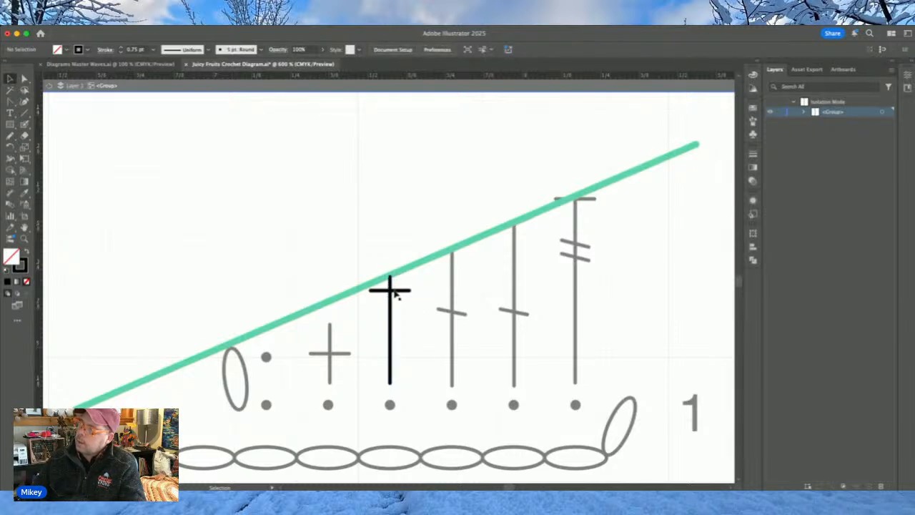
{"action": "left_click", "coordinate": [397, 292]}
{"action": "left_click_drag", "start_coordinate": [390, 289], "coordinate": [414, 269]}
{"action": "left_click", "coordinate": [383, 304]}
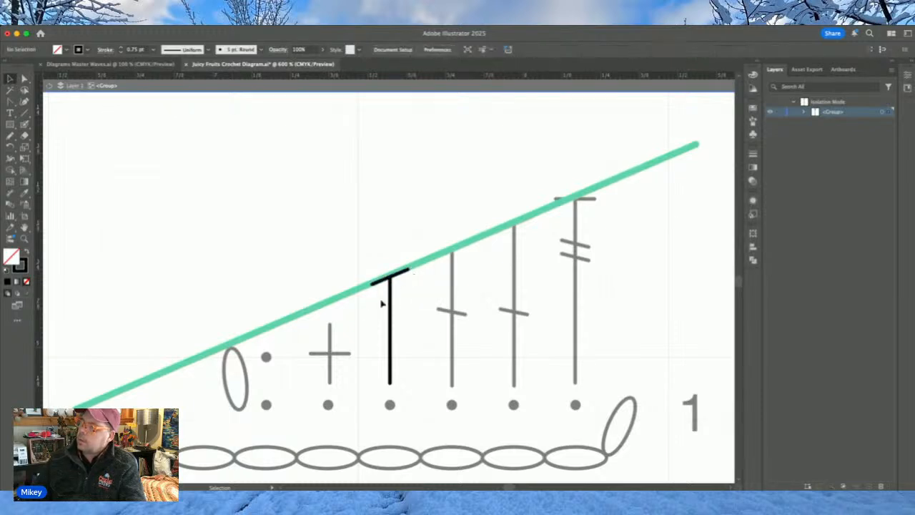
Step: Extend the single crochet's stem up to the green guide line and move its crossbar up to suit the taller stem
{"action": "key", "text": "Escape"}
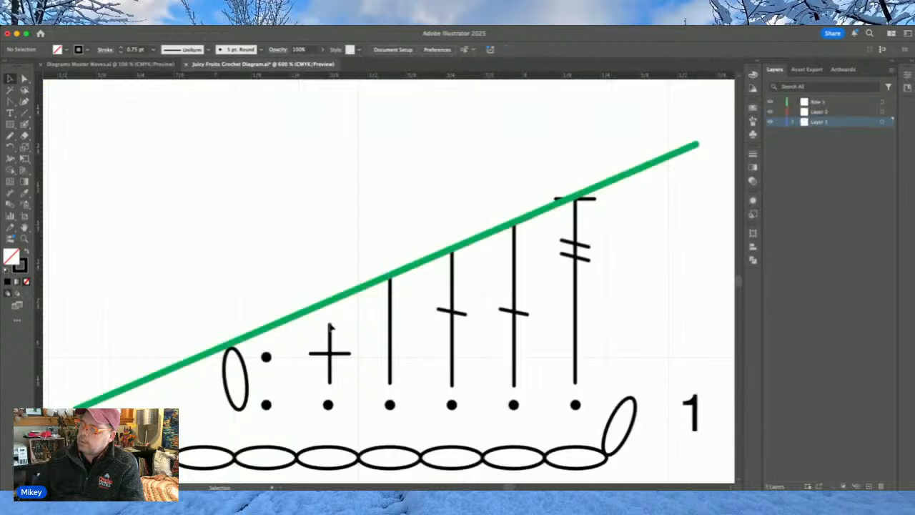
{"action": "left_click", "coordinate": [330, 329]}
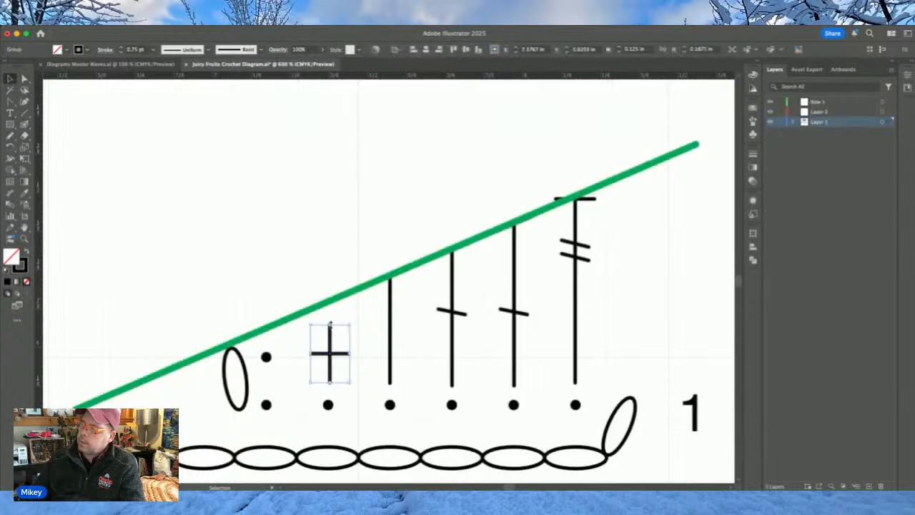
{"action": "double_click", "coordinate": [330, 329]}
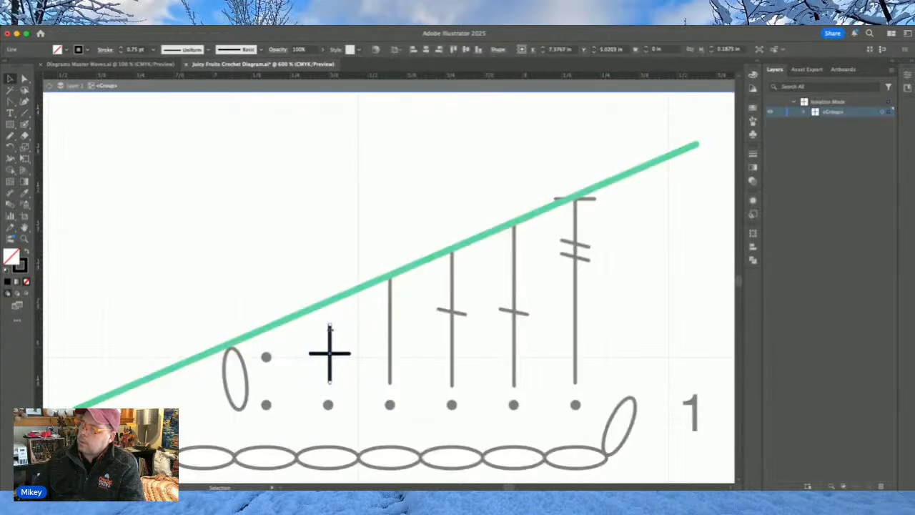
{"action": "left_click_drag", "start_coordinate": [330, 327], "coordinate": [331, 303]}
{"action": "left_click", "coordinate": [343, 320]}
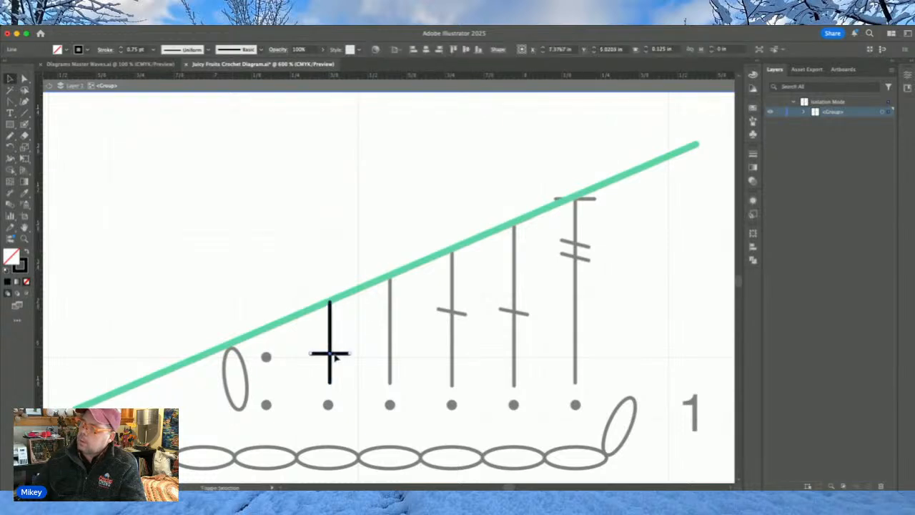
{"action": "left_click_drag", "start_coordinate": [332, 352], "coordinate": [333, 334]}
{"action": "left_click", "coordinate": [359, 332]}
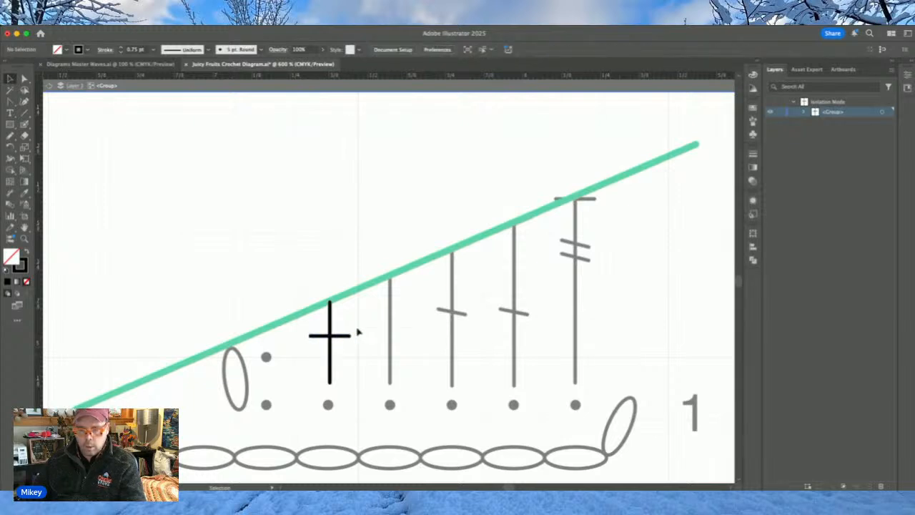
{"action": "double_click", "coordinate": [359, 333]}
Step: Rotate the slanted mid-stem bar of the double crochet beside the half double crochet to horizontal
{"action": "left_click", "coordinate": [464, 317]}
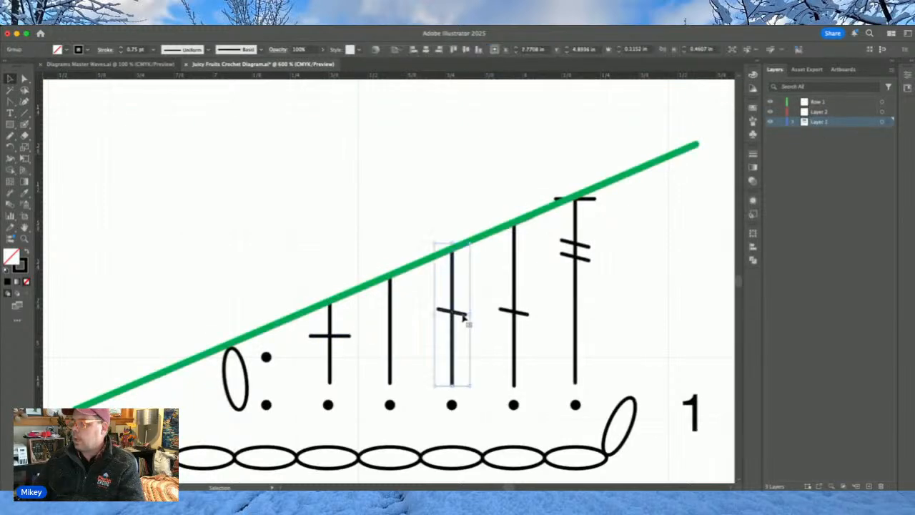
{"action": "double_click", "coordinate": [463, 317]}
{"action": "left_click", "coordinate": [461, 315]}
{"action": "left_click_drag", "start_coordinate": [469, 315], "coordinate": [470, 312]}
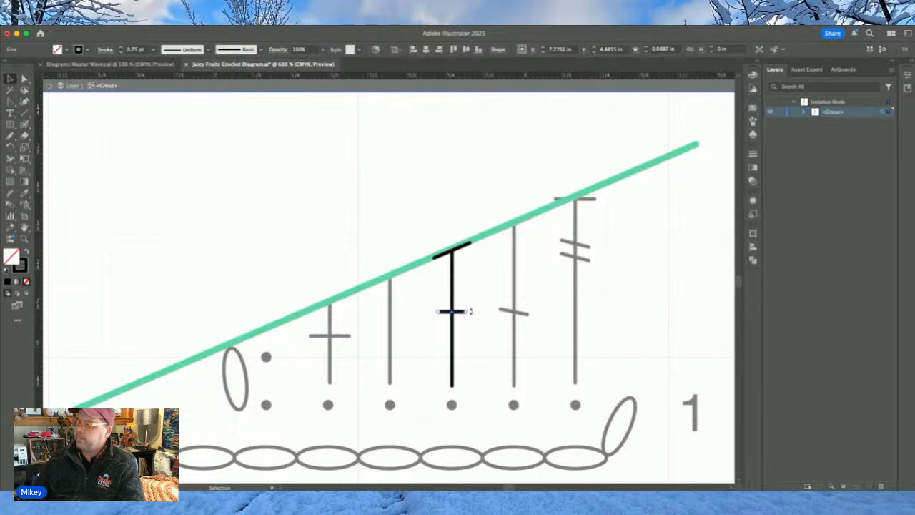
{"action": "key", "text": "Escape"}
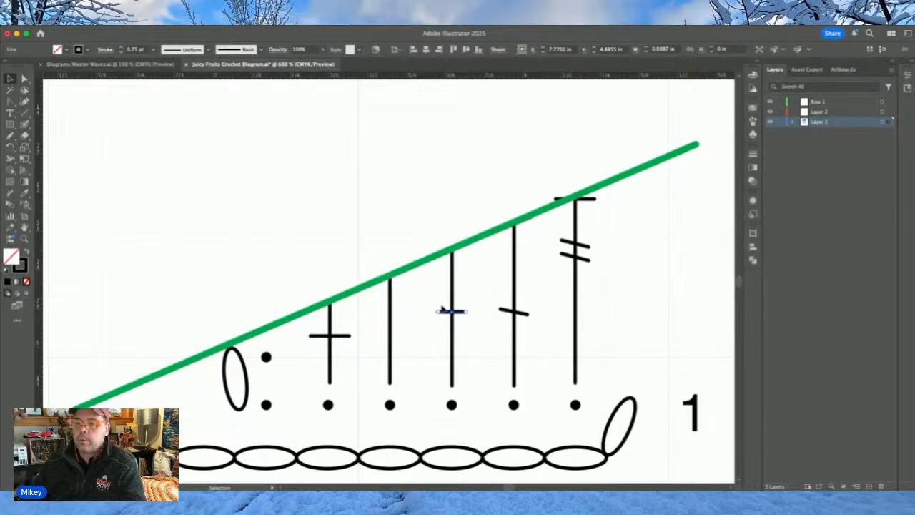
Step: Level the tilted mid-stem bar of the double crochet next to the treble
{"action": "double_click", "coordinate": [527, 319]}
{"action": "left_click", "coordinate": [527, 319]}
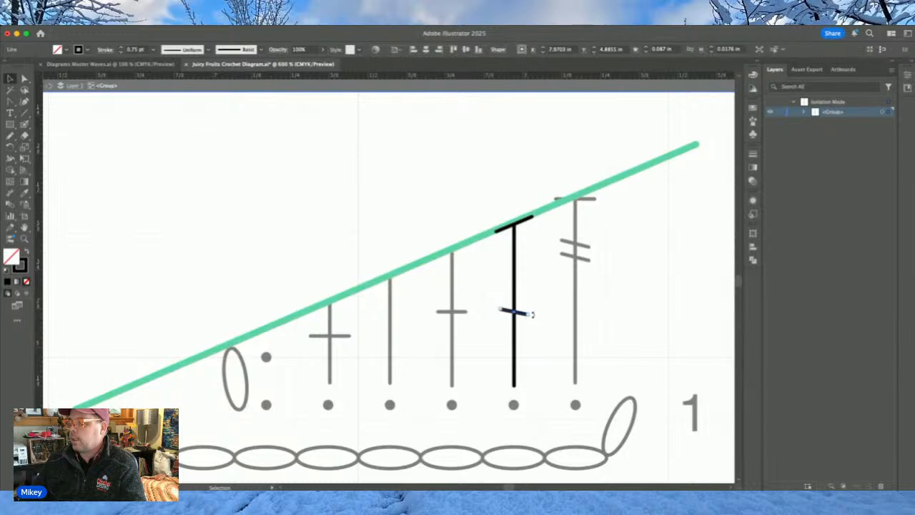
{"action": "left_click_drag", "start_coordinate": [530, 316], "coordinate": [535, 312]}
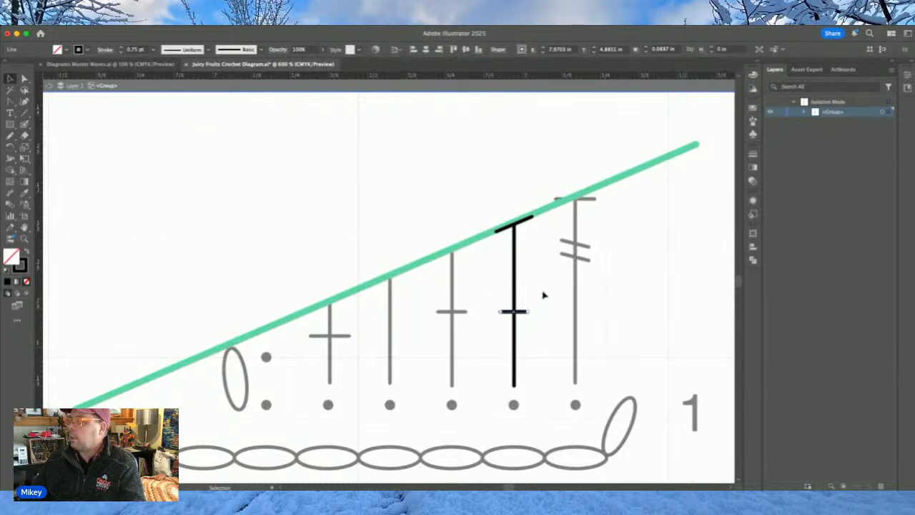
{"action": "double_click", "coordinate": [544, 293]}
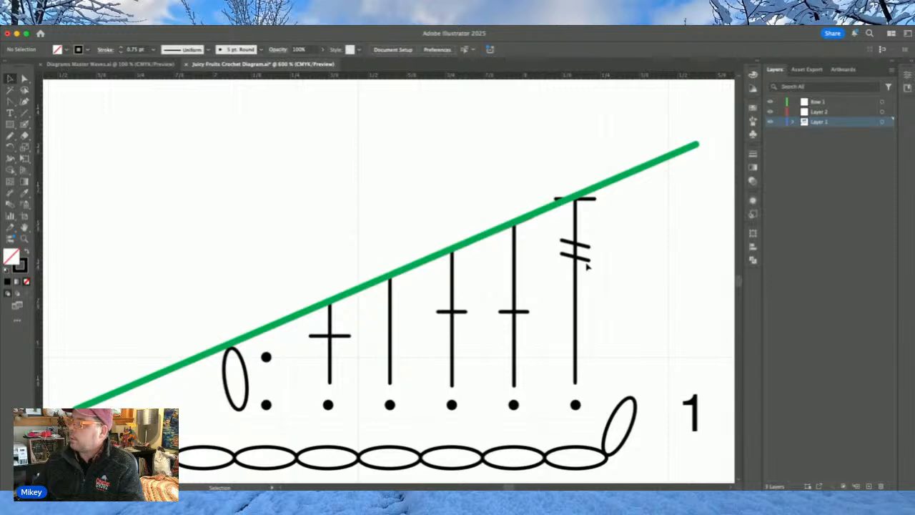
Step: Rotate both slanted bars on the treble's stem to horizontal
{"action": "scroll", "coordinate": [588, 263], "scroll_direction": "down", "scroll_amount": 1}
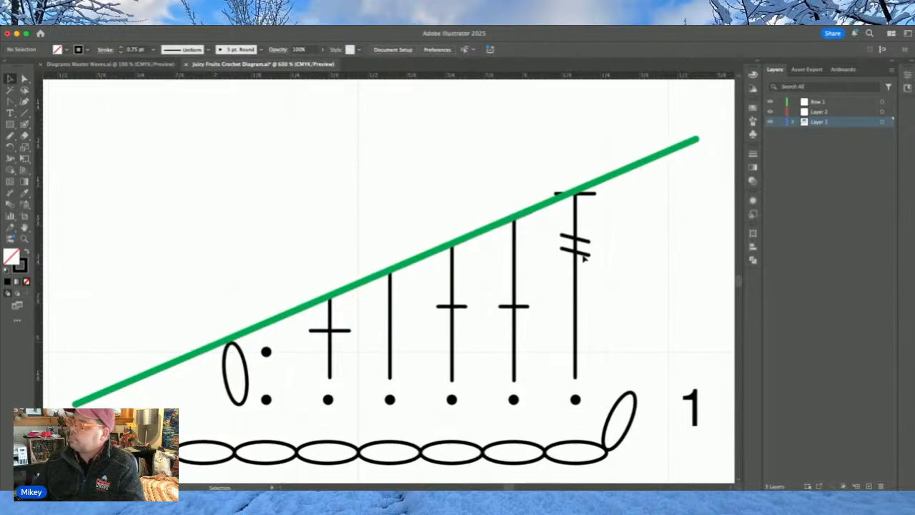
{"action": "double_click", "coordinate": [583, 258]}
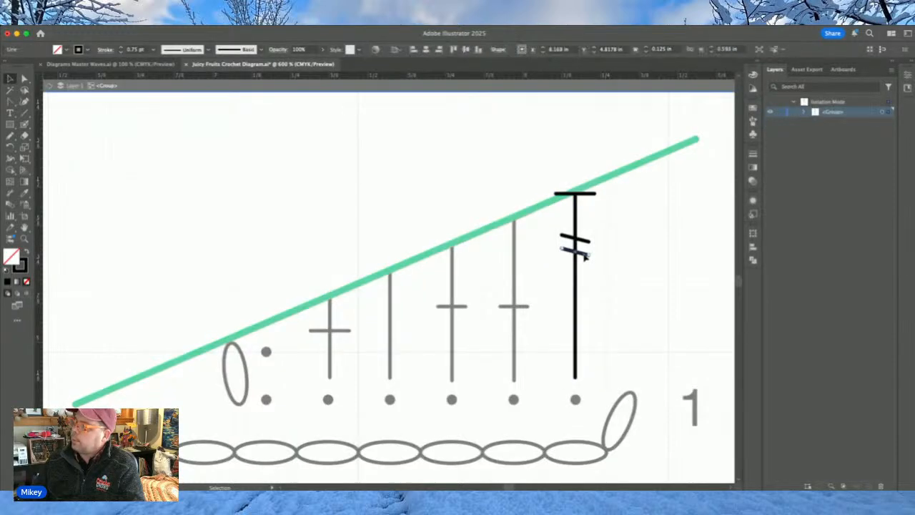
{"action": "left_click_drag", "start_coordinate": [593, 256], "coordinate": [593, 251]}
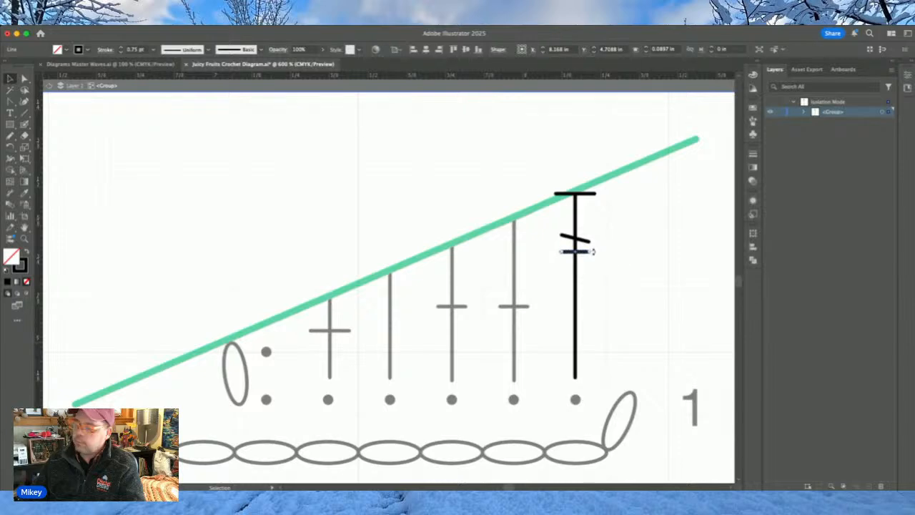
{"action": "key", "text": "Escape"}
{"action": "left_click", "coordinate": [587, 247]}
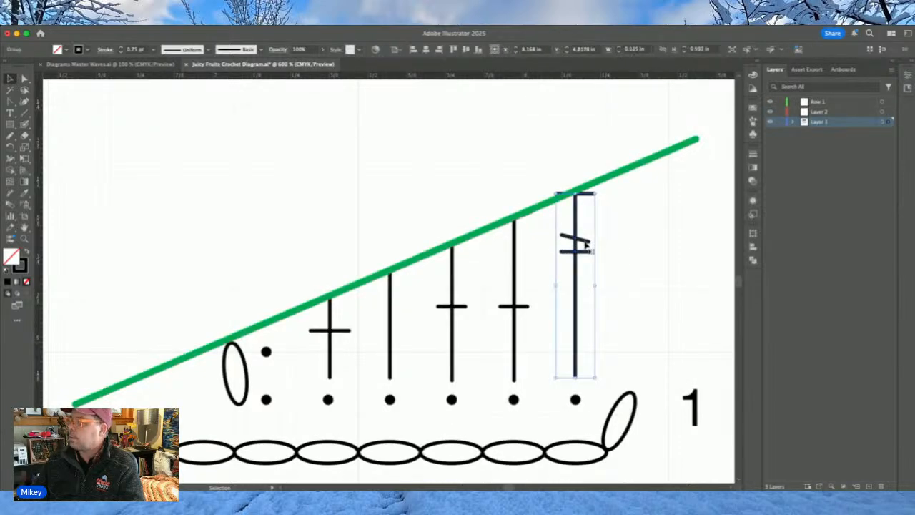
{"action": "double_click", "coordinate": [588, 246]}
{"action": "left_click_drag", "start_coordinate": [591, 245], "coordinate": [595, 239]}
{"action": "left_click", "coordinate": [602, 250]}
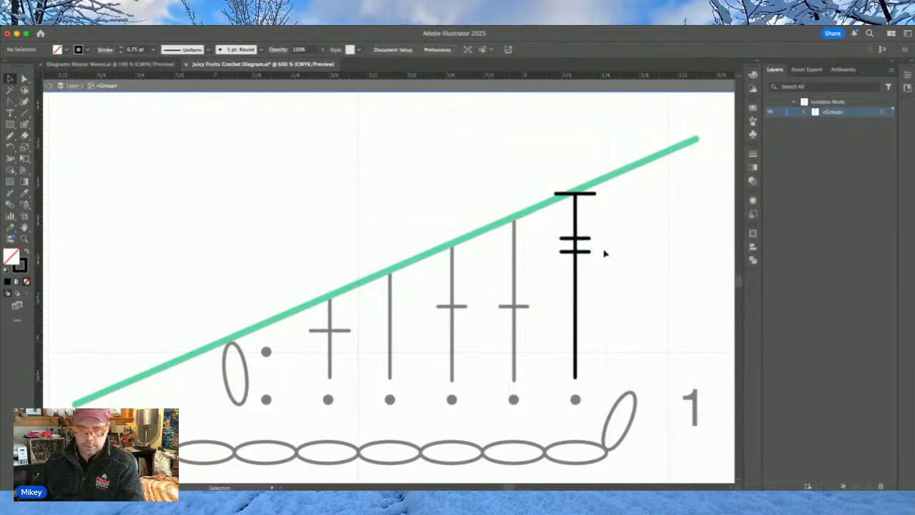
{"action": "key", "text": "Escape"}
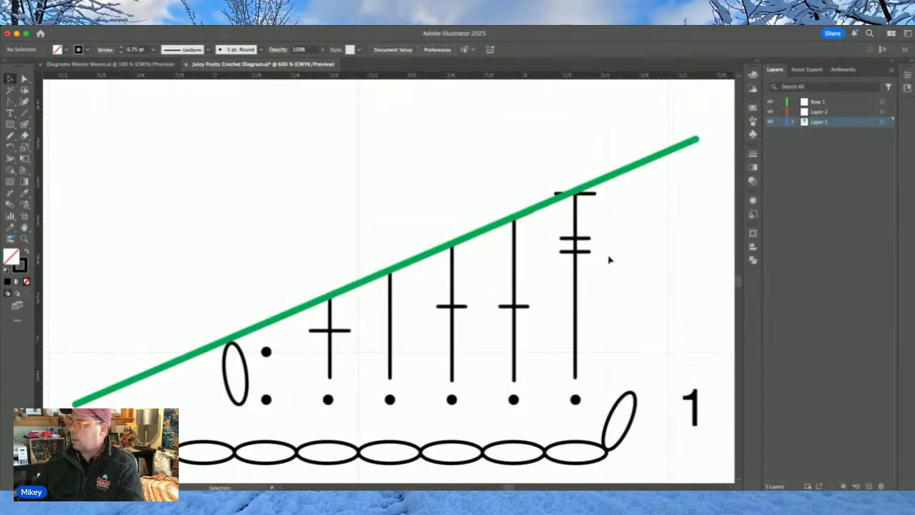
Step: Raise the upper slip stitch dot beside the upright chain closer to the green guide line
{"action": "left_click", "coordinate": [267, 351]}
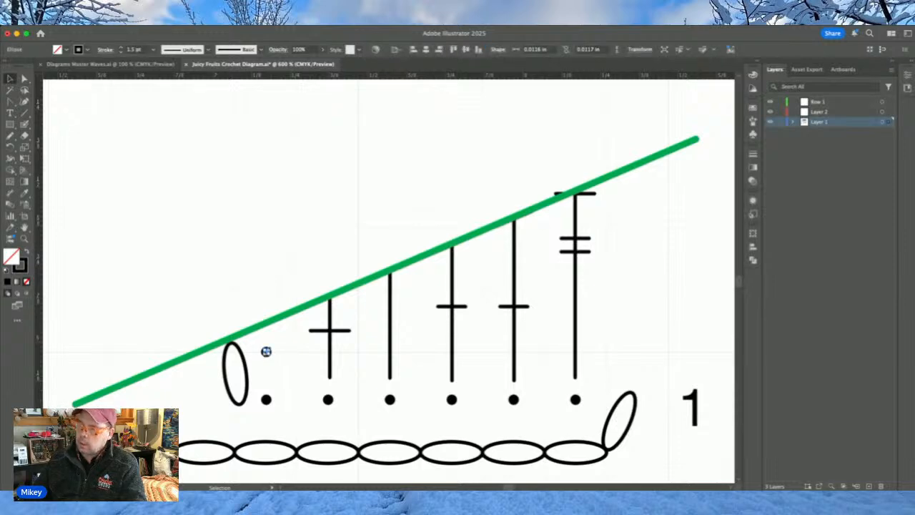
{"action": "left_click", "coordinate": [286, 352]}
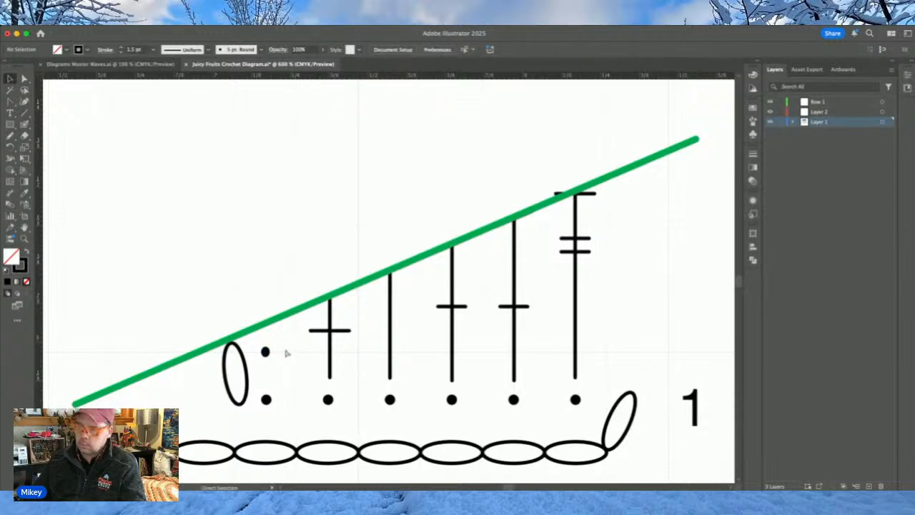
{"action": "left_click", "coordinate": [266, 351]}
{"action": "left_click", "coordinate": [288, 353]}
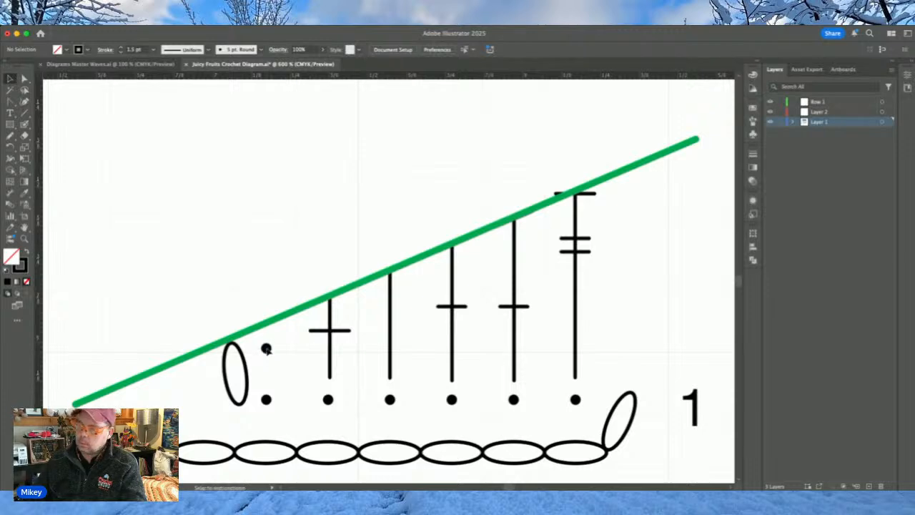
{"action": "left_click_drag", "start_coordinate": [269, 356], "coordinate": [266, 341]}
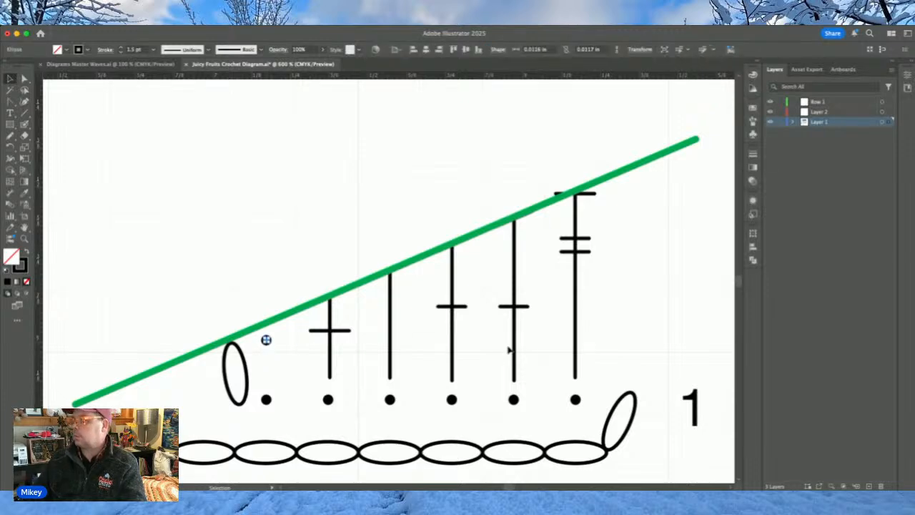
{"action": "left_click", "coordinate": [603, 330]}
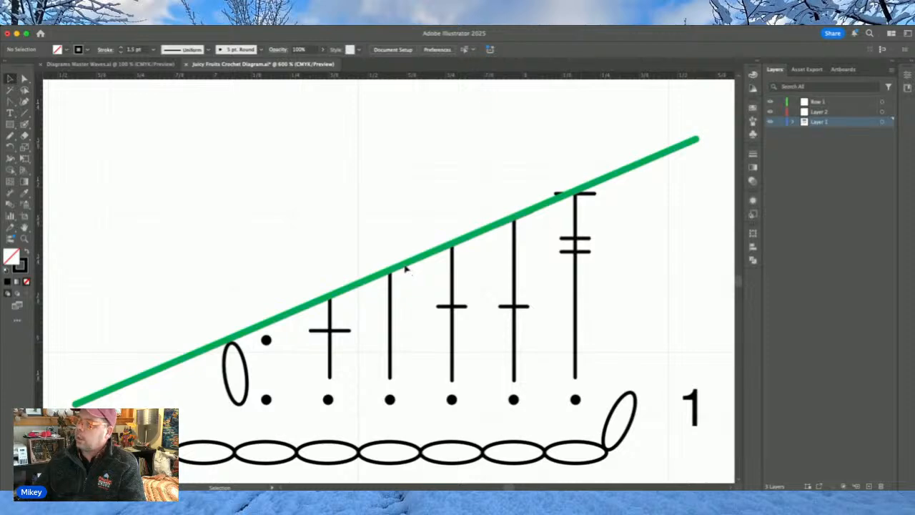
Step: Move the green guide line up and away from the graduated stitches, keeping its slope
{"action": "left_click_drag", "start_coordinate": [405, 268], "coordinate": [263, 174]}
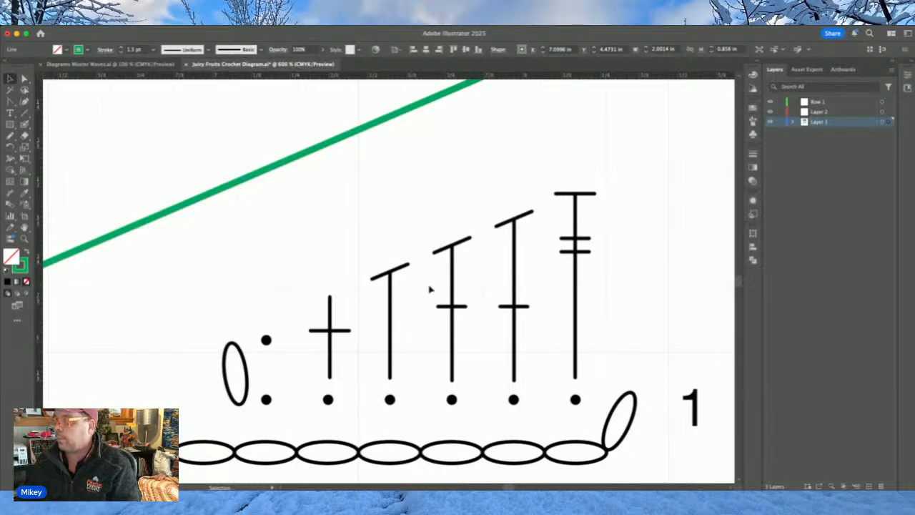
{"action": "scroll", "coordinate": [429, 289], "scroll_direction": "down", "scroll_amount": 1}
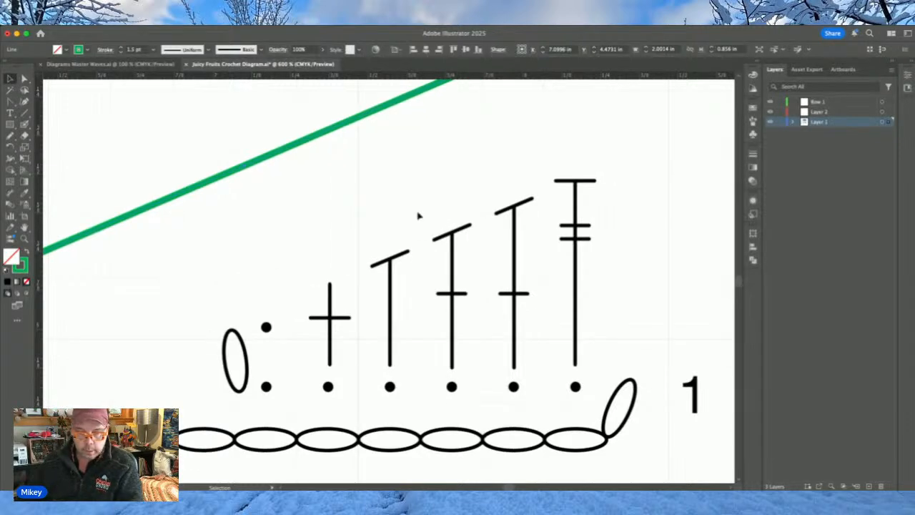
{"action": "left_click", "coordinate": [622, 168]}
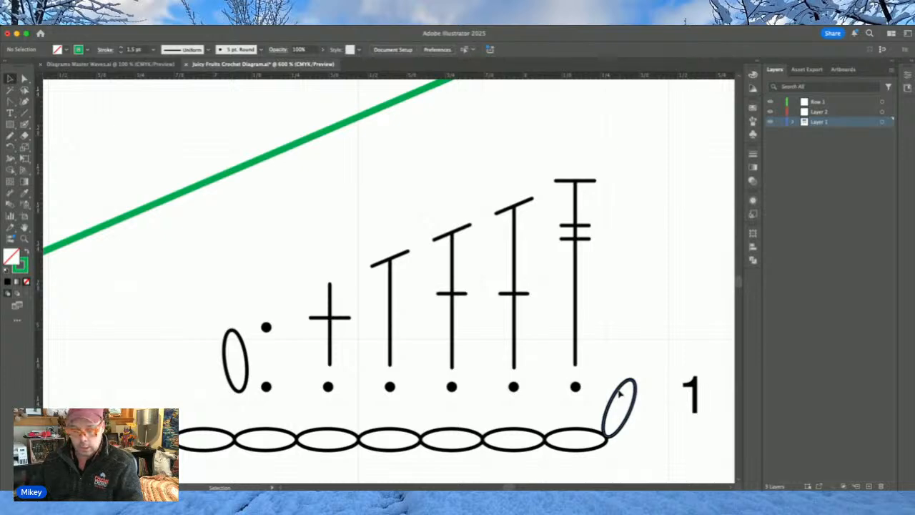
Step: Duplicate the turning chain and the row of six slip stitch dots straight up, placing the copies just above the treble's top
{"action": "left_click_drag", "start_coordinate": [619, 392], "coordinate": [640, 123]}
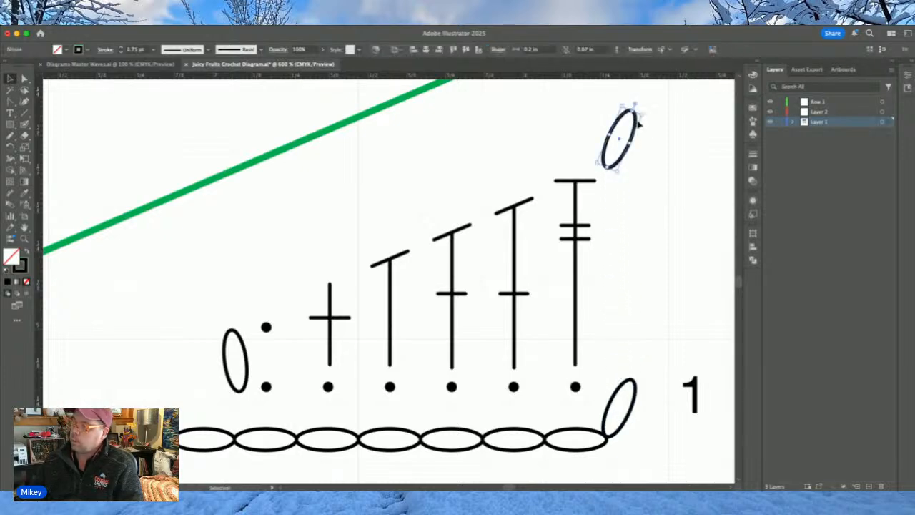
{"action": "left_click", "coordinate": [734, 194]}
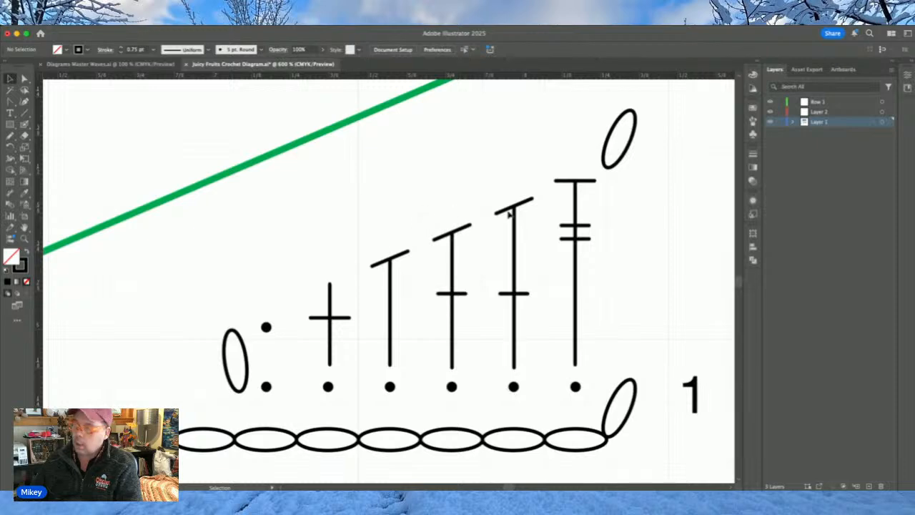
{"action": "left_click_drag", "start_coordinate": [587, 410], "coordinate": [266, 387]}
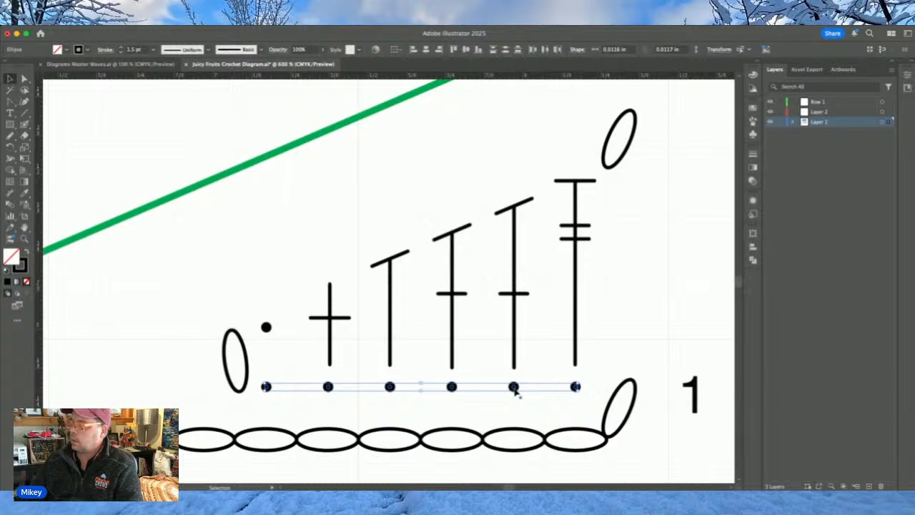
{"action": "left_click_drag", "start_coordinate": [513, 387], "coordinate": [504, 151]}
{"action": "left_click", "coordinate": [478, 298]}
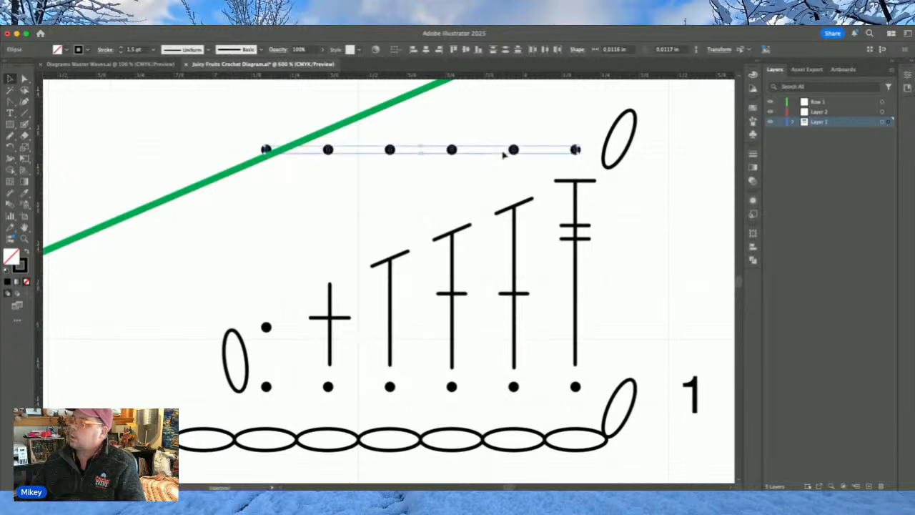
{"action": "left_click", "coordinate": [528, 129]}
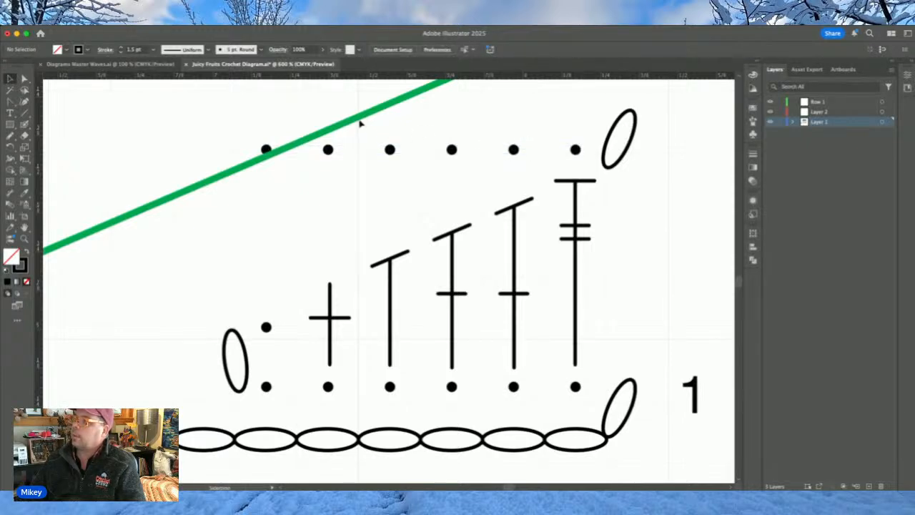
Step: Move the green guide line down across the dot above the treble and shorten the copied turning chain to about 0.15 in
{"action": "left_click_drag", "start_coordinate": [359, 123], "coordinate": [413, 247]}
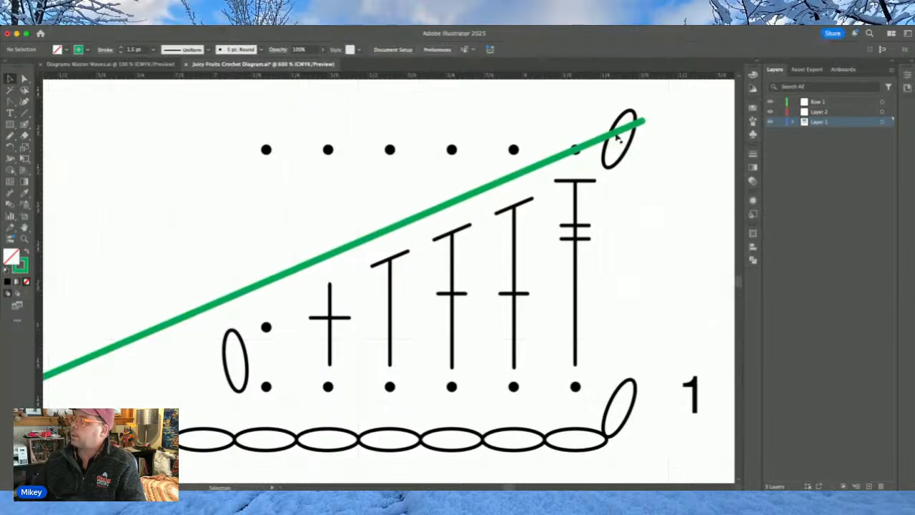
{"action": "left_click", "coordinate": [635, 113]}
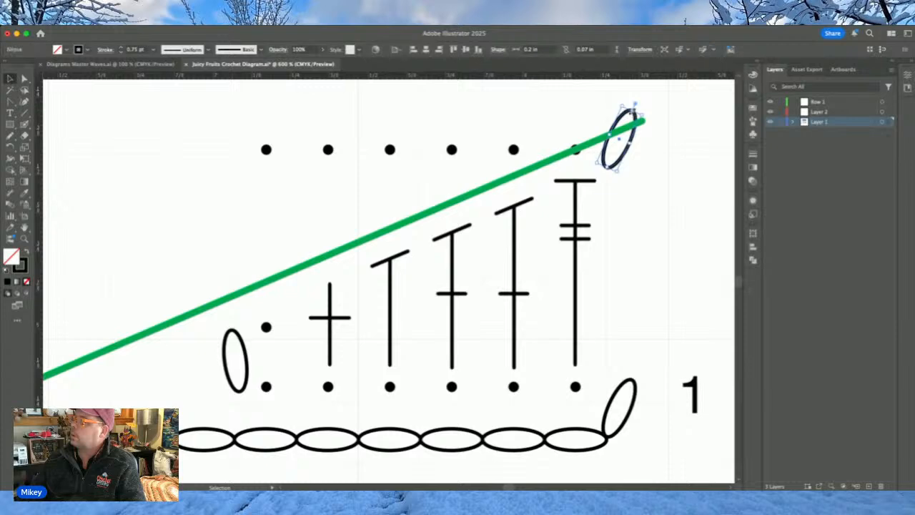
{"action": "left_click_drag", "start_coordinate": [635, 106], "coordinate": [635, 148]}
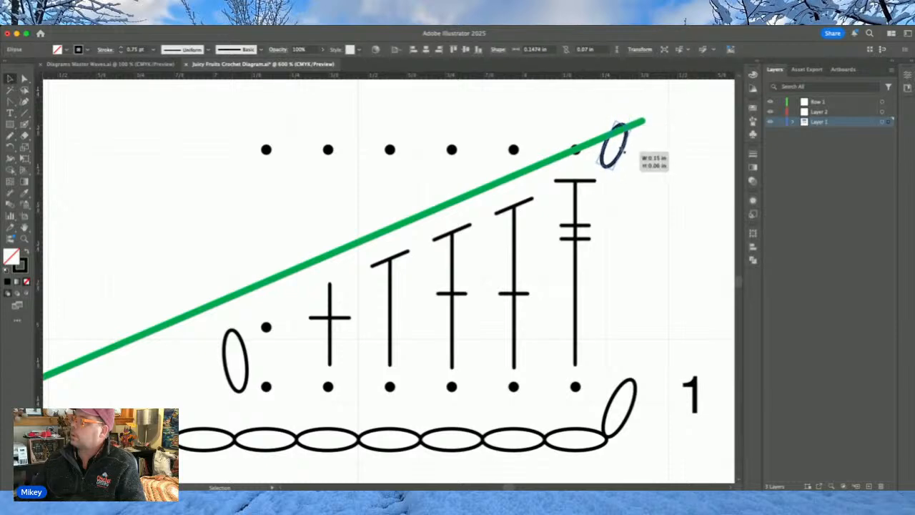
{"action": "left_click", "coordinate": [639, 153]}
Step: Copy the five dots of the flat upper row that lie off the green guide line straight down onto it
{"action": "left_click", "coordinate": [514, 150]}
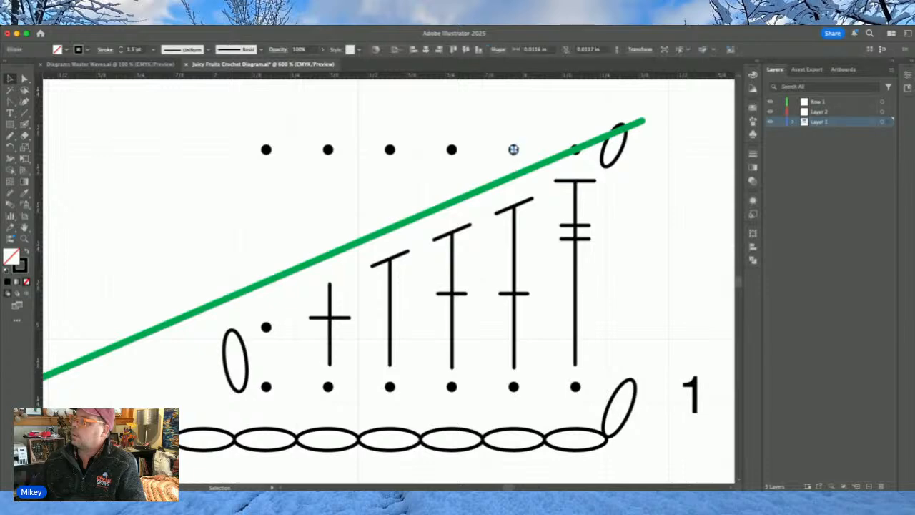
{"action": "left_click", "coordinate": [530, 142]}
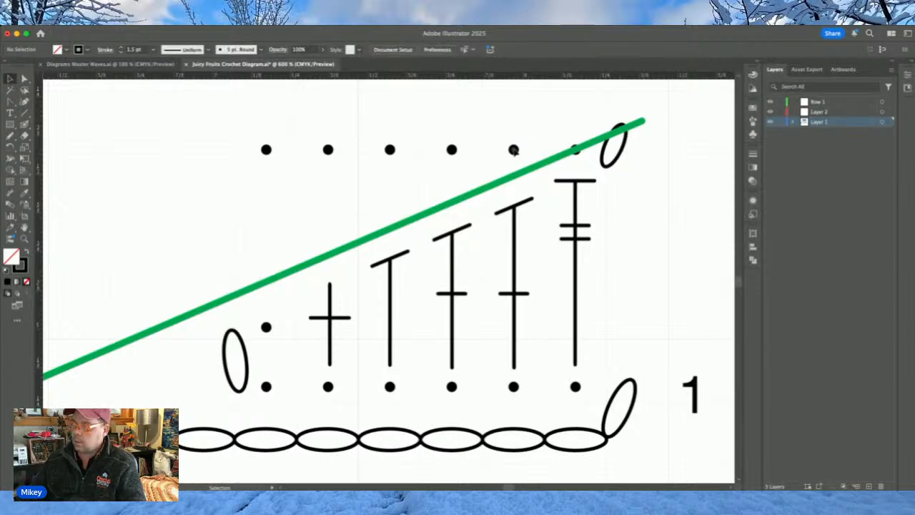
{"action": "left_click_drag", "start_coordinate": [514, 150], "coordinate": [514, 178]}
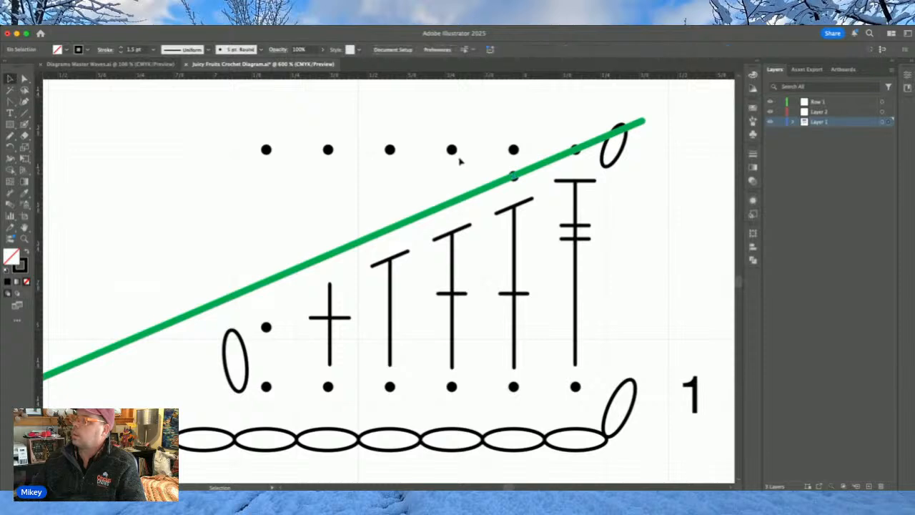
{"action": "left_click_drag", "start_coordinate": [452, 151], "coordinate": [452, 204]}
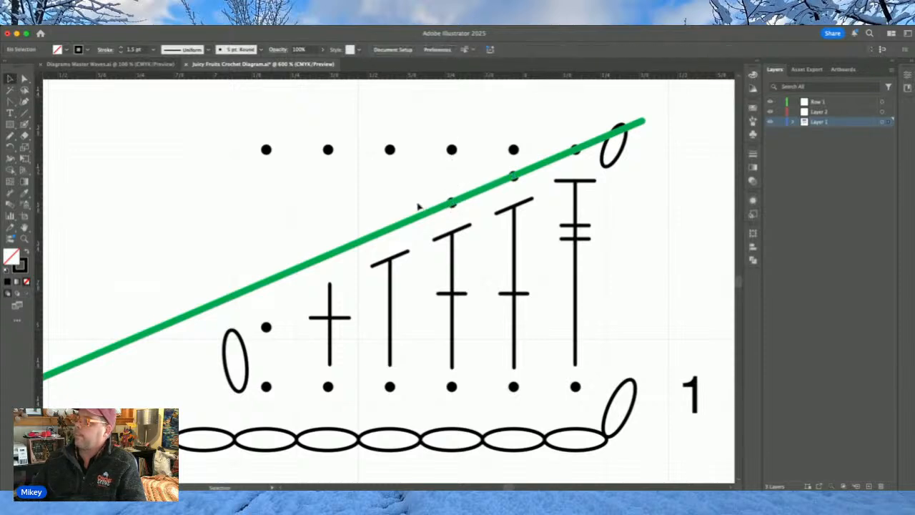
{"action": "left_click_drag", "start_coordinate": [389, 152], "coordinate": [390, 229]}
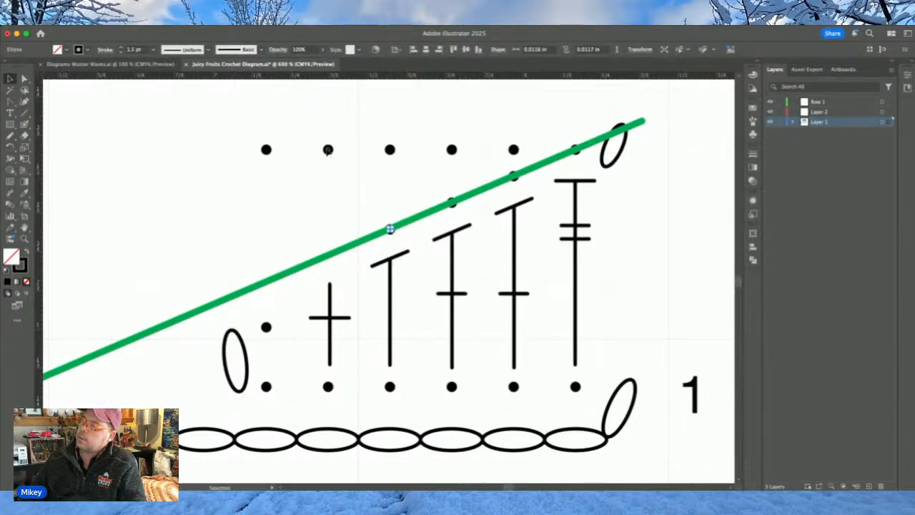
{"action": "left_click_drag", "start_coordinate": [327, 149], "coordinate": [330, 256]}
{"action": "left_click", "coordinate": [340, 213]}
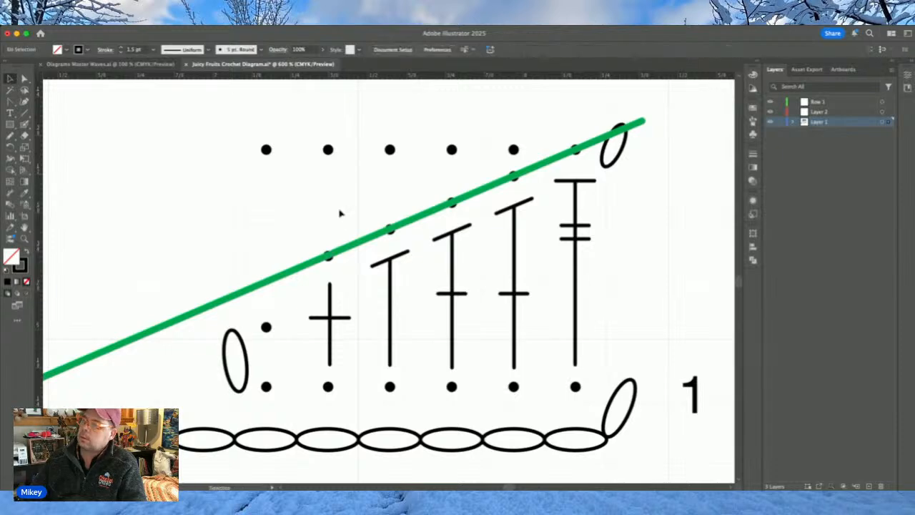
{"action": "left_click_drag", "start_coordinate": [266, 150], "coordinate": [264, 281]}
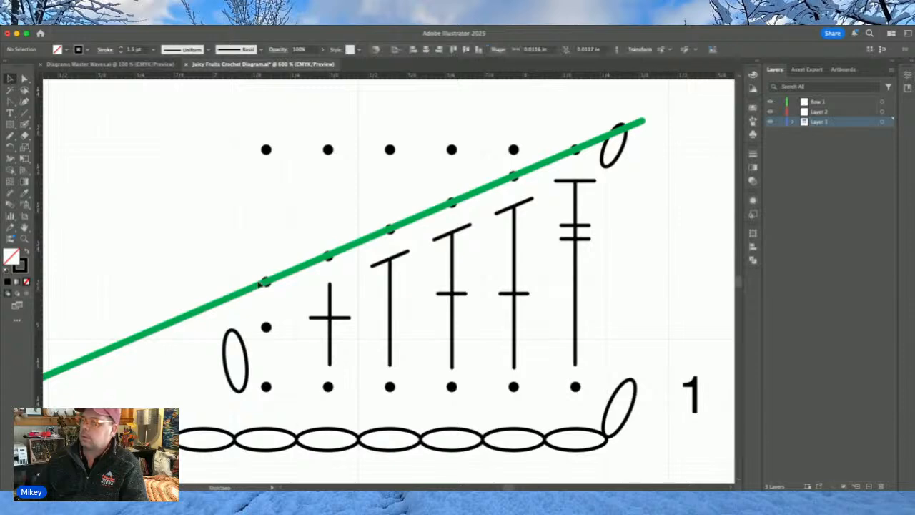
{"action": "left_click", "coordinate": [286, 172]}
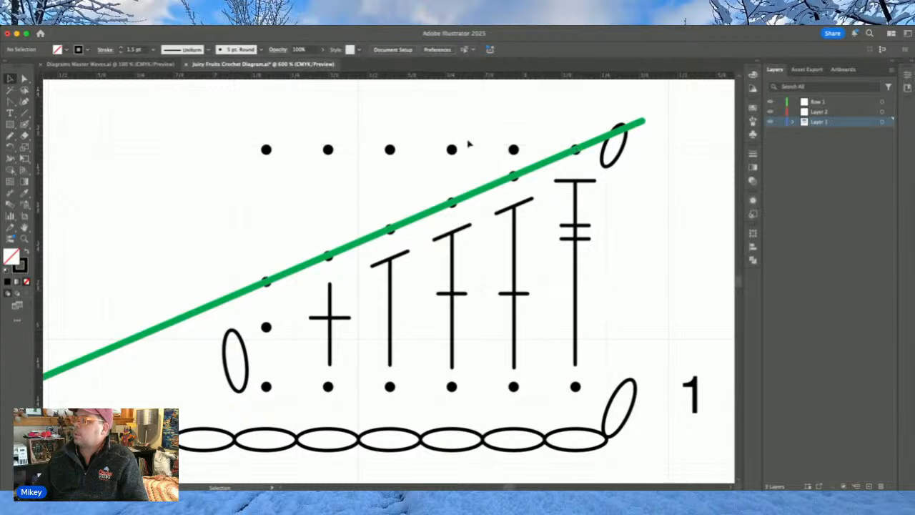
Step: Delete the five leftover dots of the flat upper row and move the green guide line up, clear of the stitches
{"action": "left_click_drag", "start_coordinate": [245, 130], "coordinate": [522, 151]}
{"action": "key", "text": "Delete"}
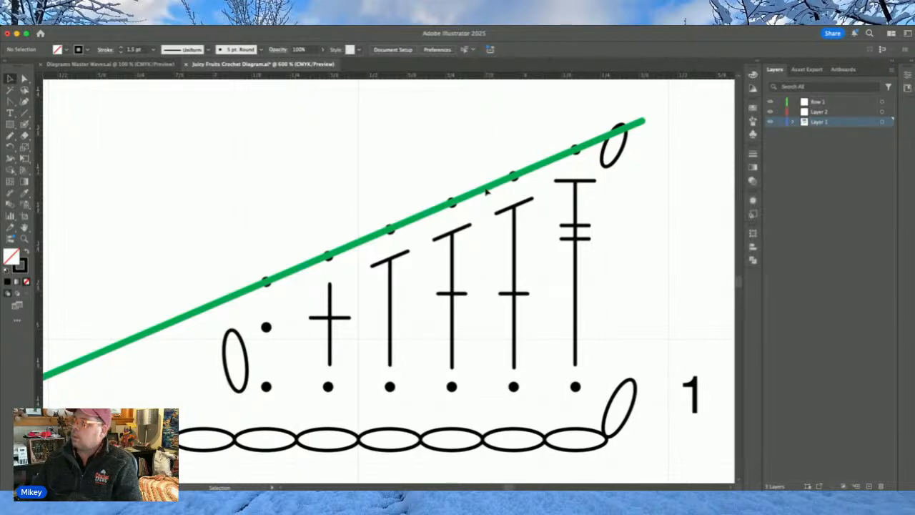
{"action": "left_click_drag", "start_coordinate": [486, 190], "coordinate": [473, 123]}
{"action": "scroll", "coordinate": [627, 212], "scroll_direction": "left", "scroll_amount": 2}
{"action": "scroll", "coordinate": [628, 212], "scroll_direction": "down", "scroll_amount": 1}
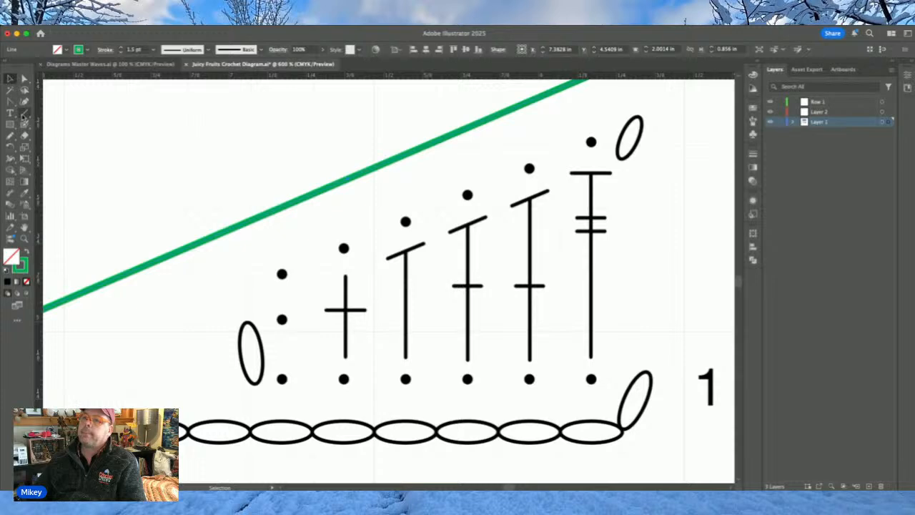
Step: Draw a green three-point curve about 0.23 in tall around the outer side of the lower-left turning chain, using the Curvature tool
{"action": "left_click", "coordinate": [24, 104]}
{"action": "left_click_drag", "start_coordinate": [604, 77], "coordinate": [256, 288]}
{"action": "key", "text": "Escape"}
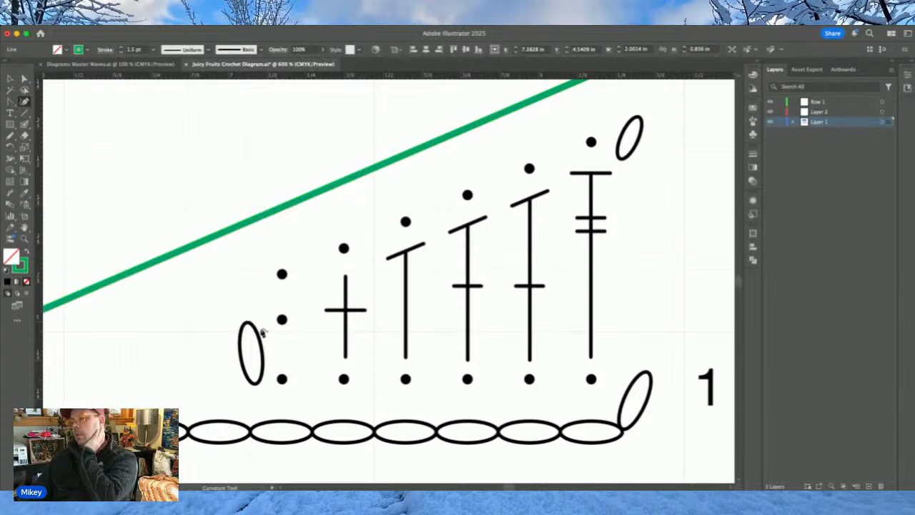
{"action": "left_click", "coordinate": [263, 390]}
{"action": "left_click", "coordinate": [225, 356]}
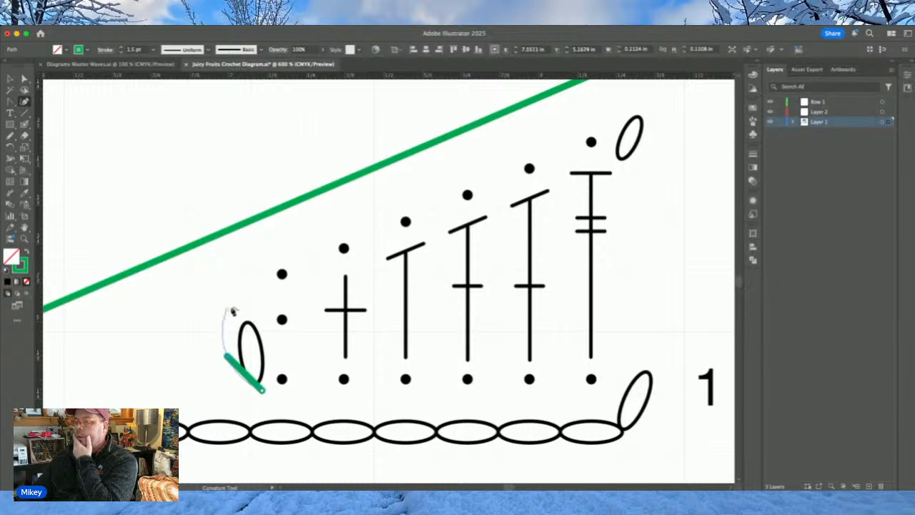
{"action": "left_click", "coordinate": [265, 322]}
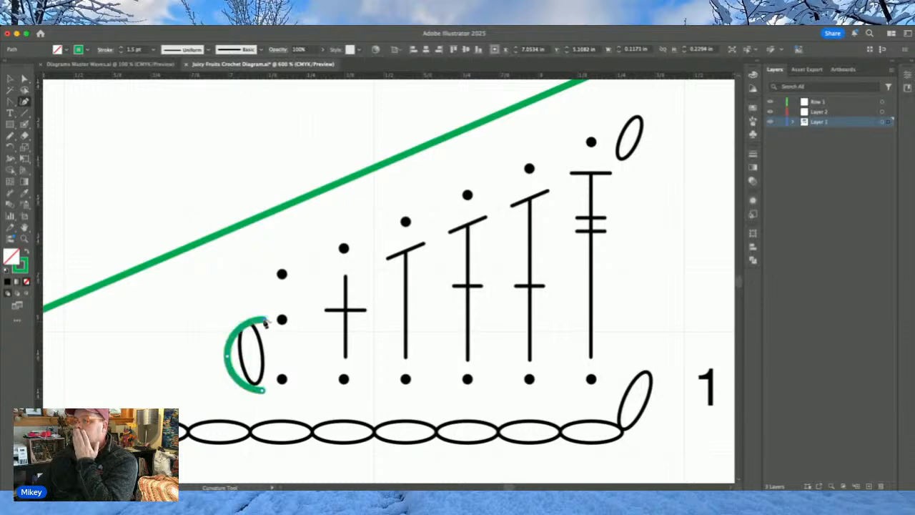
{"action": "left_click", "coordinate": [11, 80]}
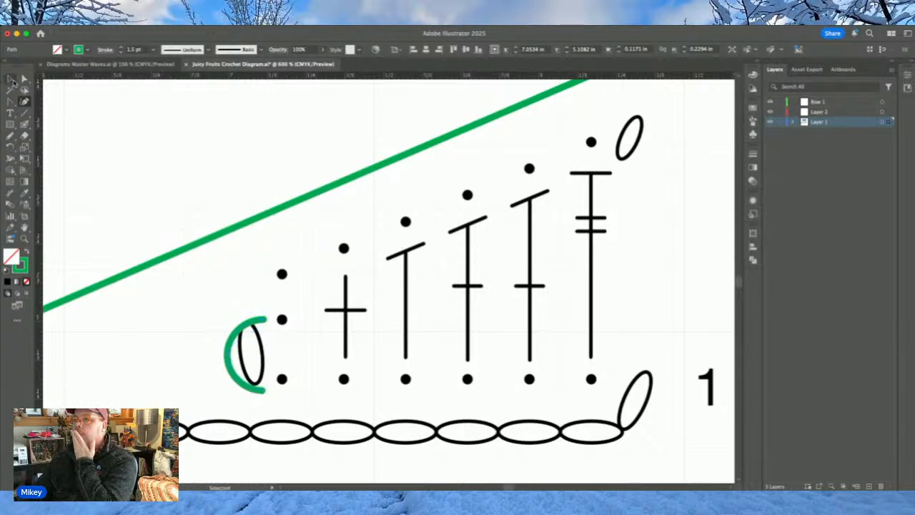
Step: Set the green curve's stroke to 0.5 pt and add an arrowhead at its upper end
{"action": "left_click", "coordinate": [136, 49]}
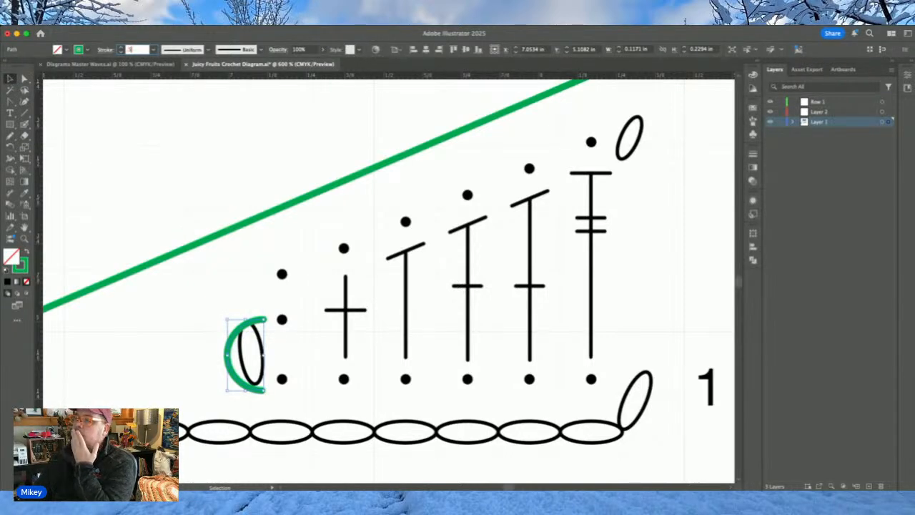
{"action": "type", "text": "0.5"}
{"action": "key", "text": "Return"}
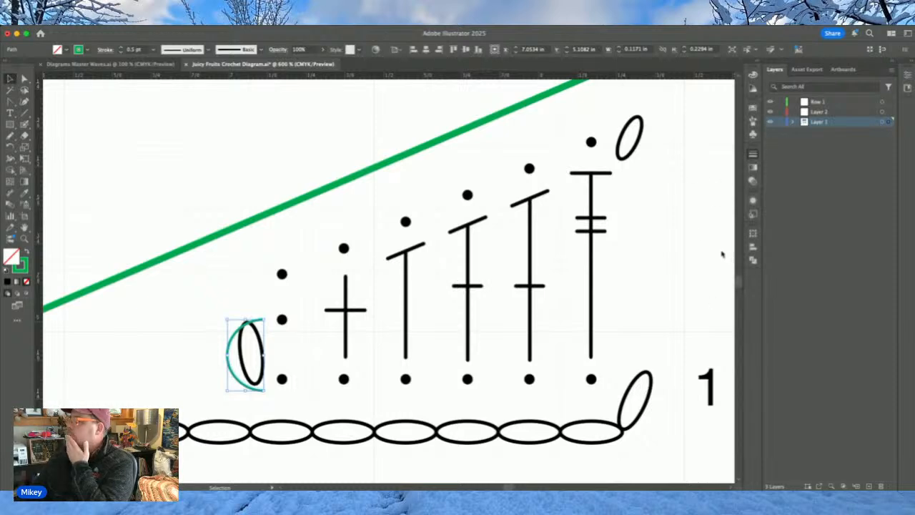
{"action": "left_click", "coordinate": [682, 286]}
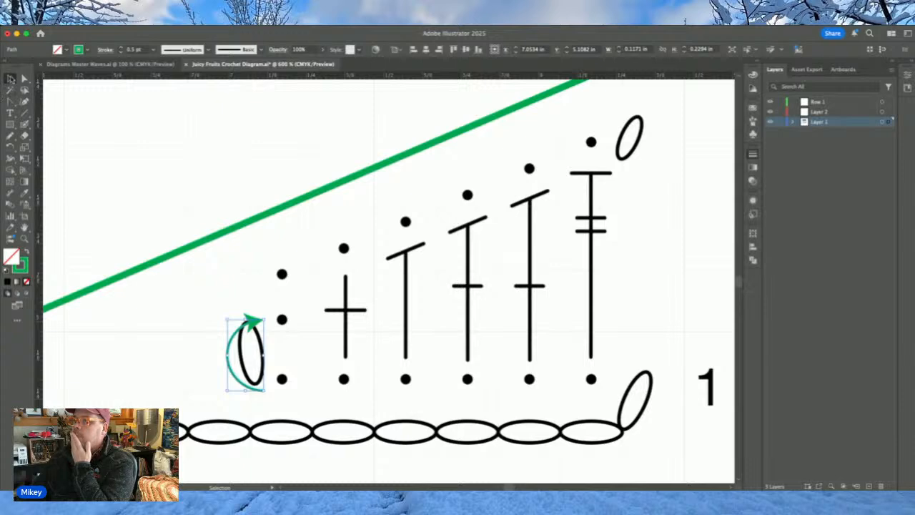
{"action": "left_click", "coordinate": [323, 236]}
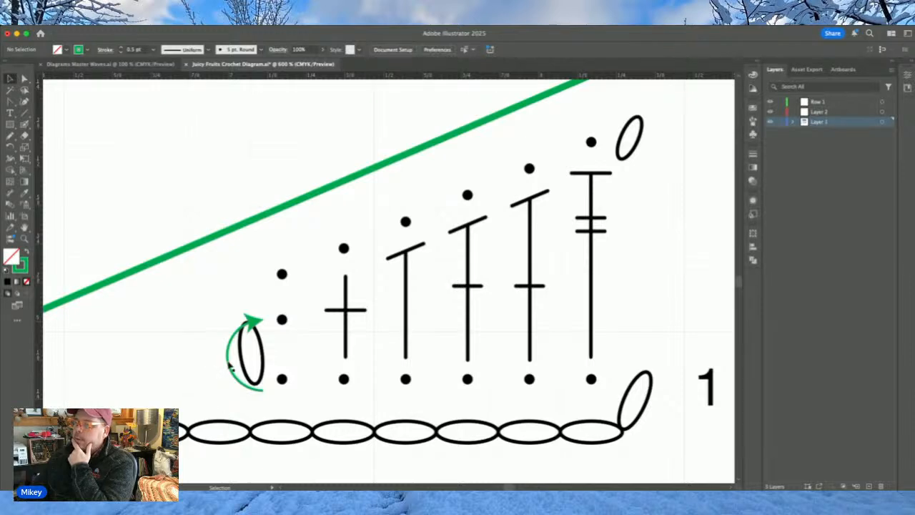
Step: Shift the curved arrow closer to the slip stitch dots and shrink the turning chain to about 0.14 in long, placed inside the curve
{"action": "left_click", "coordinate": [229, 367]}
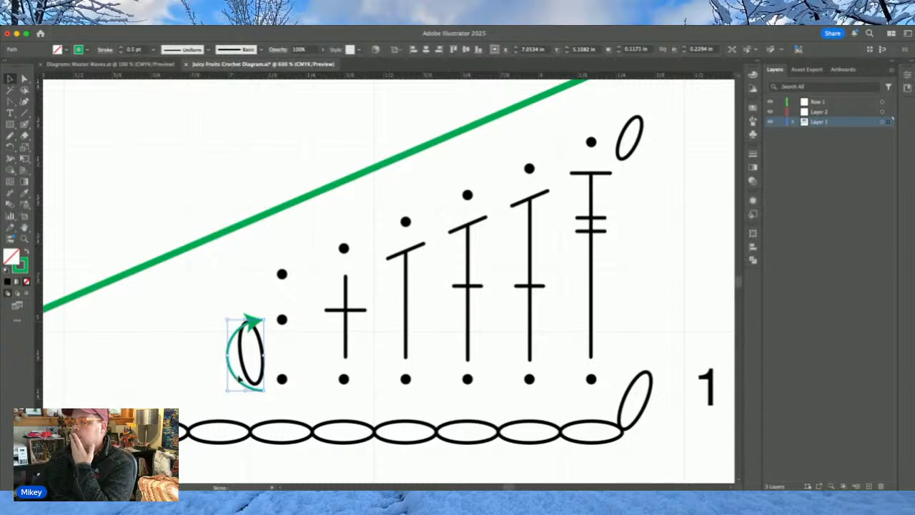
{"action": "left_click_drag", "start_coordinate": [239, 376], "coordinate": [272, 360]}
{"action": "left_click", "coordinate": [312, 338]}
{"action": "left_click_drag", "start_coordinate": [274, 322], "coordinate": [269, 359]}
{"action": "left_click", "coordinate": [284, 354]}
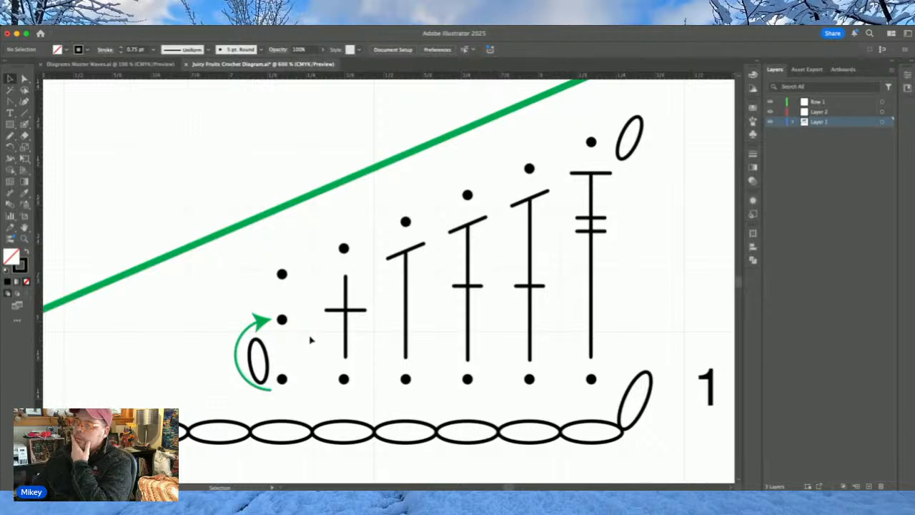
{"action": "left_click_drag", "start_coordinate": [271, 365], "coordinate": [271, 359]}
{"action": "left_click", "coordinate": [312, 337]}
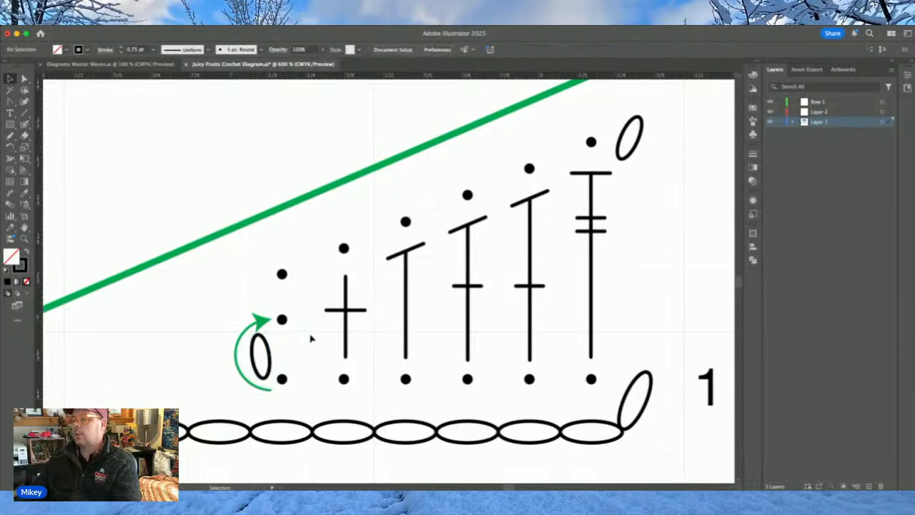
Step: Duplicate the curved green arrow beside the treble and flip the copy horizontally so that it points toward the stitches
{"action": "left_click", "coordinate": [262, 327]}
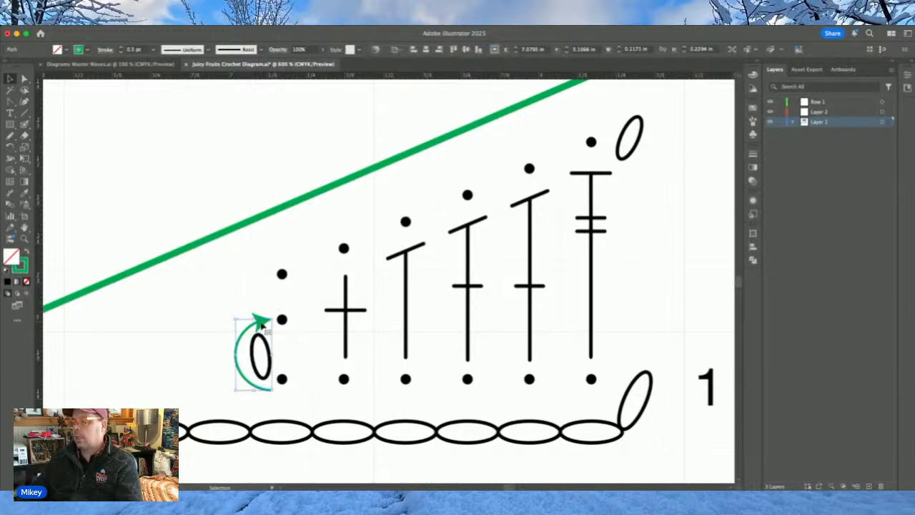
{"action": "left_click_drag", "start_coordinate": [263, 325], "coordinate": [673, 190]}
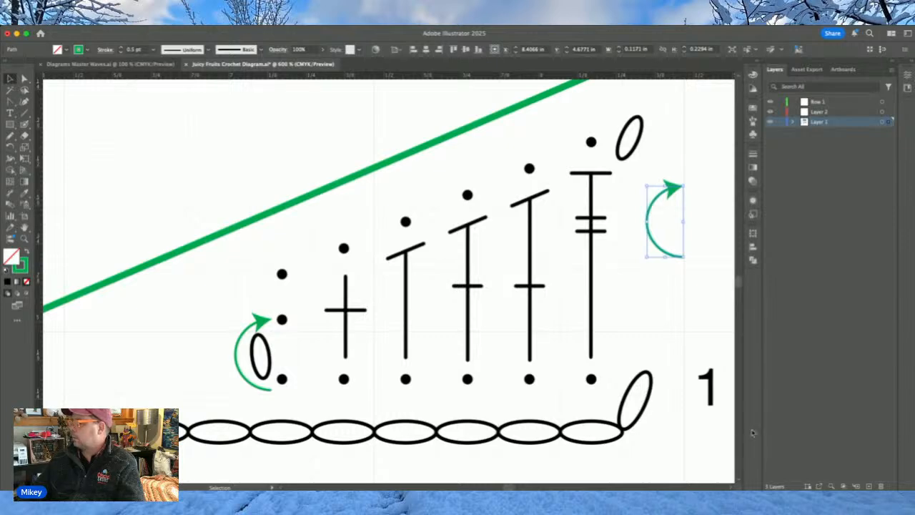
{"action": "left_click", "coordinate": [797, 434]}
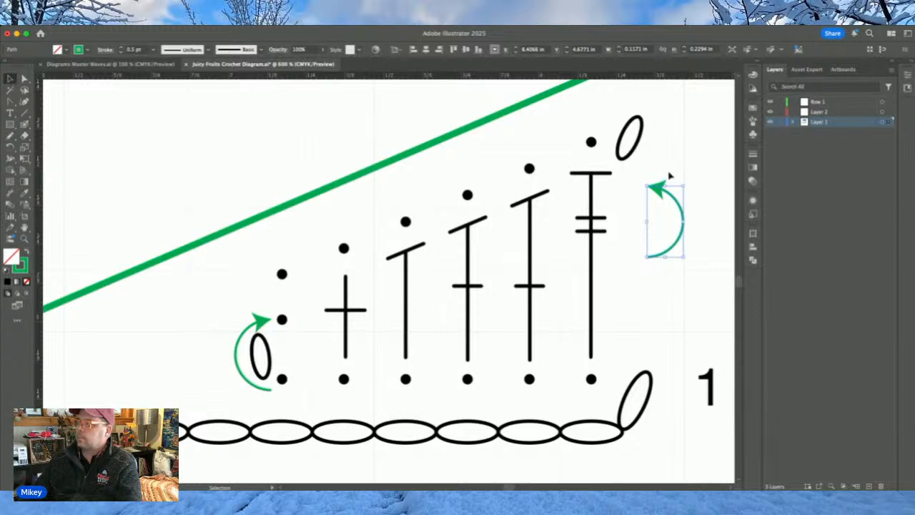
{"action": "left_click", "coordinate": [717, 143]}
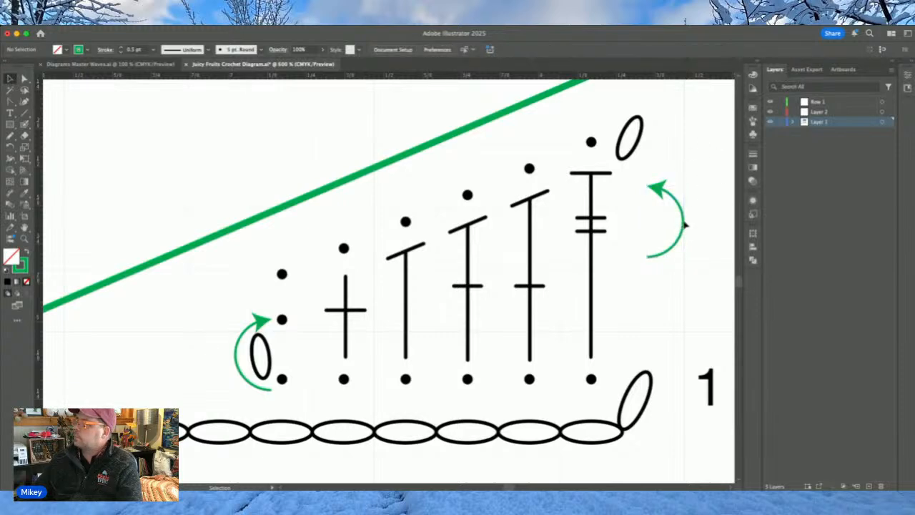
Step: Move the flipped arrow around the upper turning chain and rotate it slightly counter-clockwise toward the dot above the treble
{"action": "left_click", "coordinate": [684, 219]}
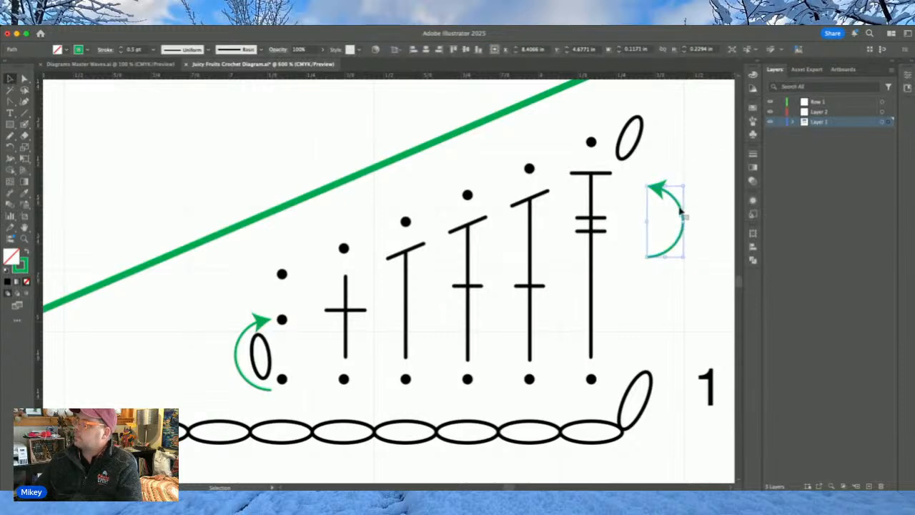
{"action": "left_click_drag", "start_coordinate": [684, 215], "coordinate": [653, 150]}
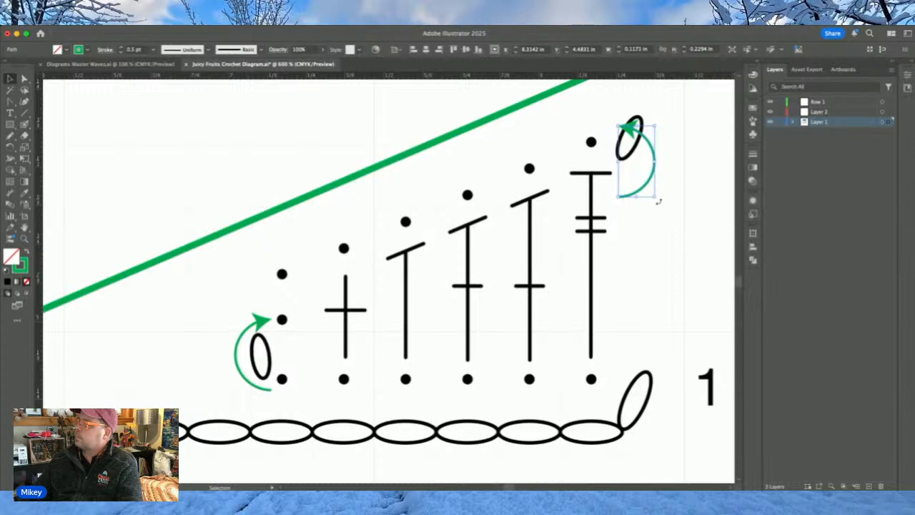
{"action": "left_click_drag", "start_coordinate": [659, 202], "coordinate": [661, 167]}
{"action": "left_click", "coordinate": [692, 110]}
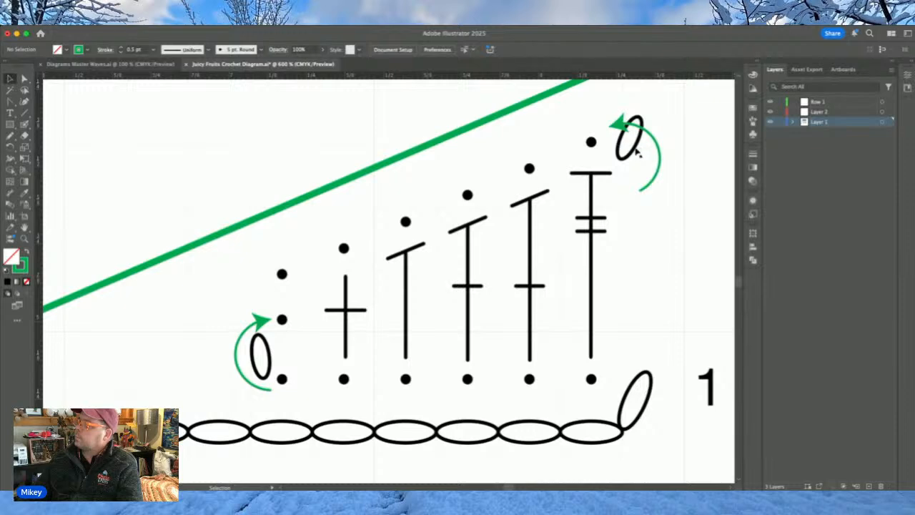
Step: Replace the upper turning chain with a mirrored copy of the lower-left chain, placed inside the curved arrow beside the treble's top
{"action": "left_click", "coordinate": [639, 133]}
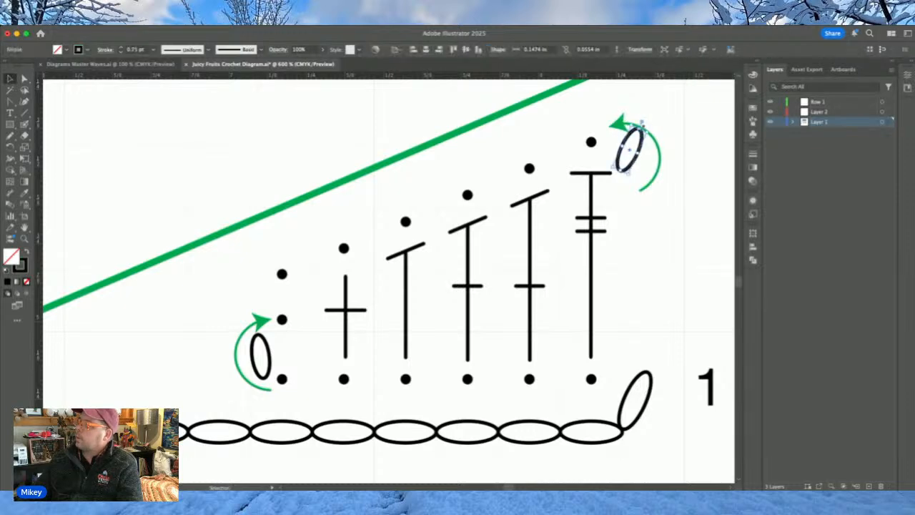
{"action": "left_click_drag", "start_coordinate": [642, 127], "coordinate": [637, 159]}
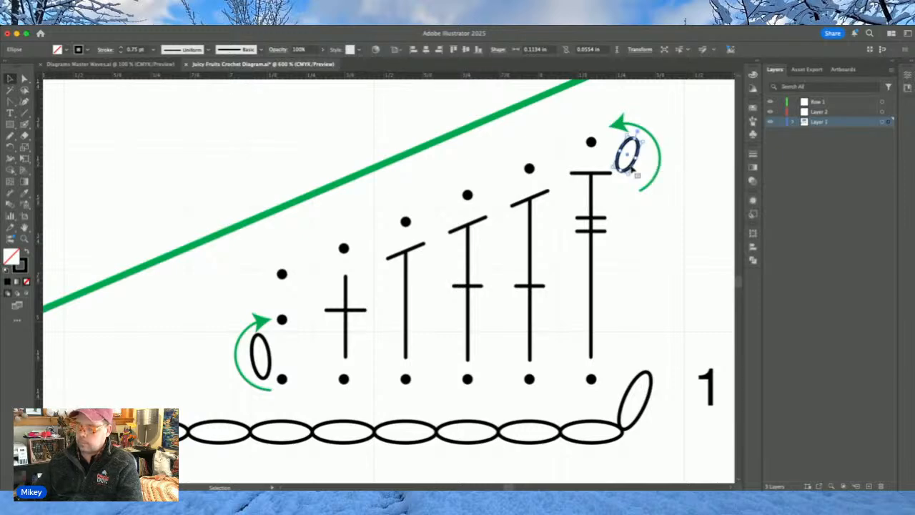
{"action": "key", "text": "Delete"}
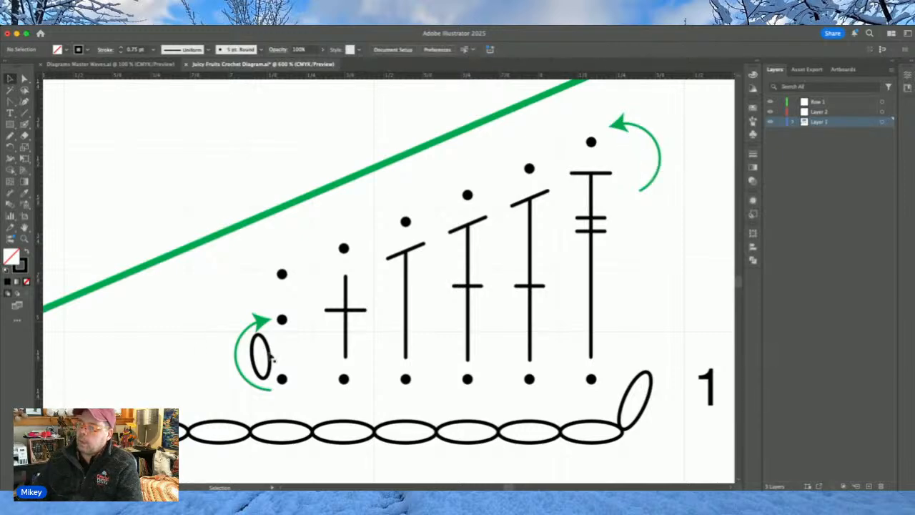
{"action": "left_click_drag", "start_coordinate": [270, 359], "coordinate": [627, 158]}
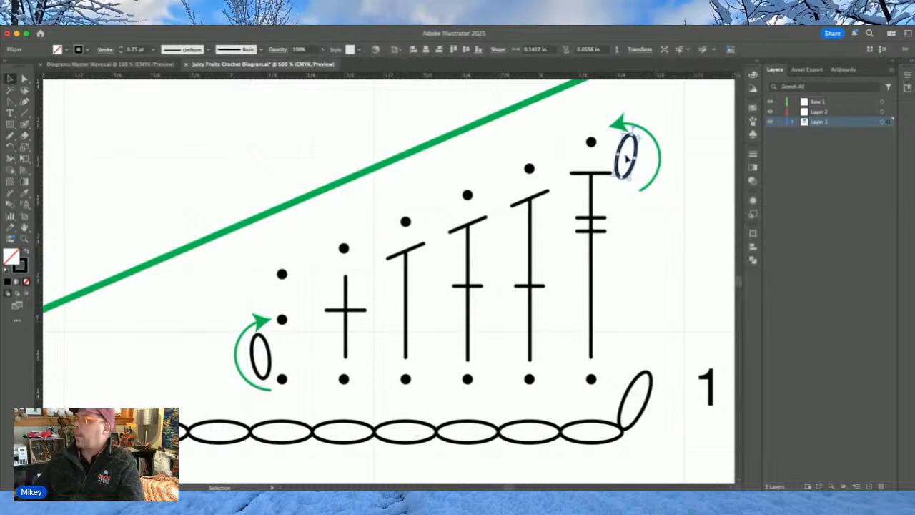
{"action": "left_click", "coordinate": [665, 236]}
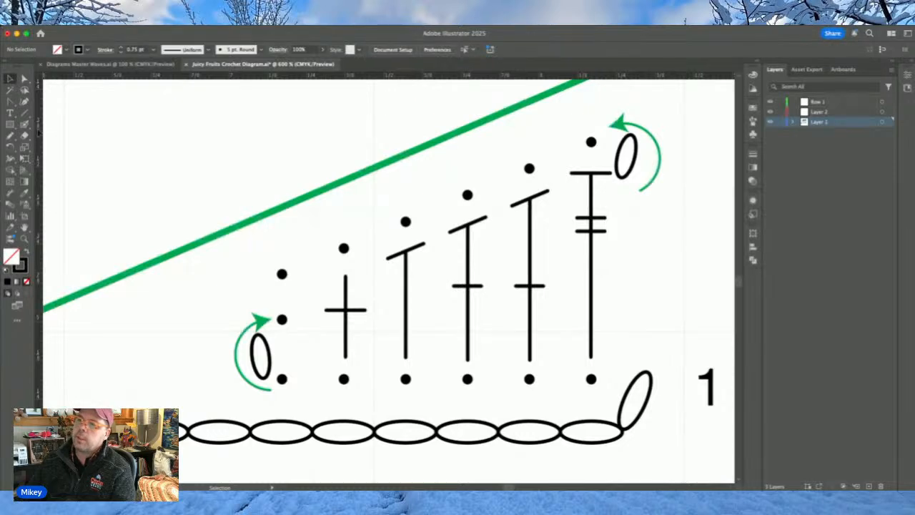
Step: Draw a horizontal line about 0.12 in long between the third and fourth stitch columns, with a green 0.5 pt stroke
{"action": "left_click", "coordinate": [24, 113]}
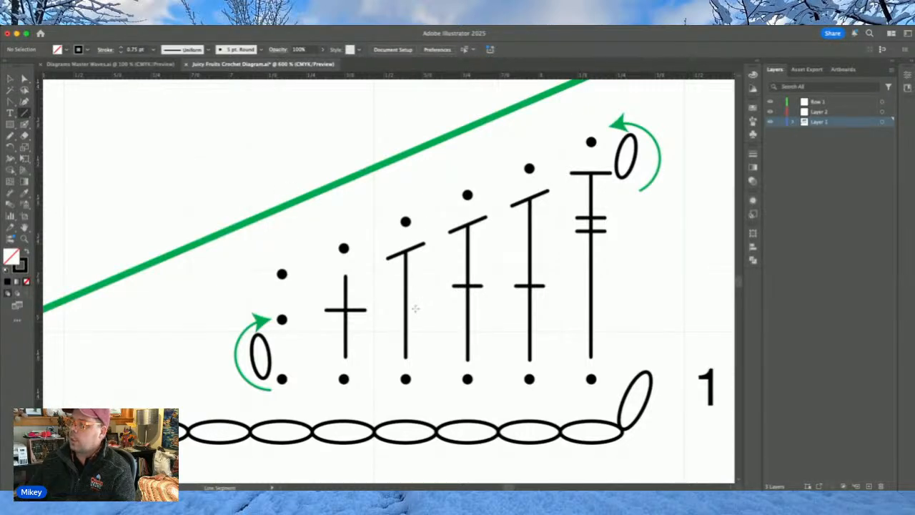
{"action": "left_click_drag", "start_coordinate": [414, 306], "coordinate": [452, 305]}
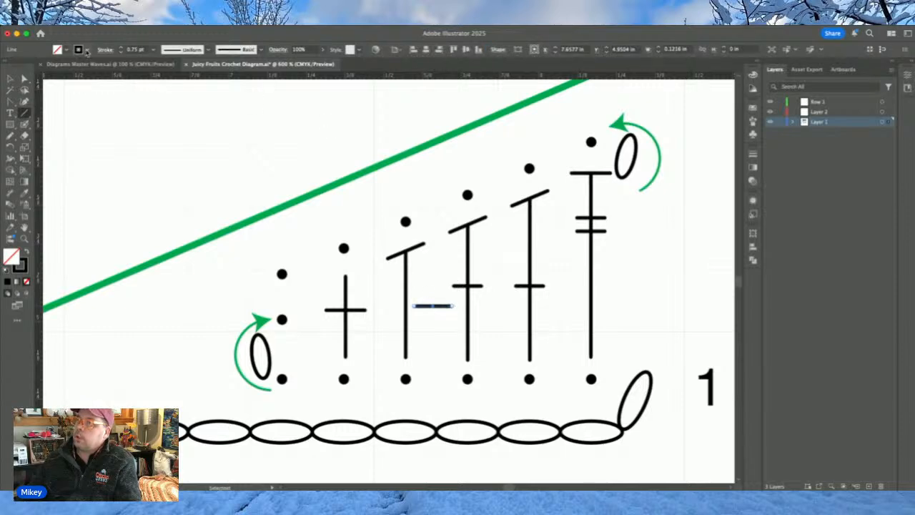
{"action": "left_click", "coordinate": [87, 52]}
{"action": "left_click", "coordinate": [48, 89]}
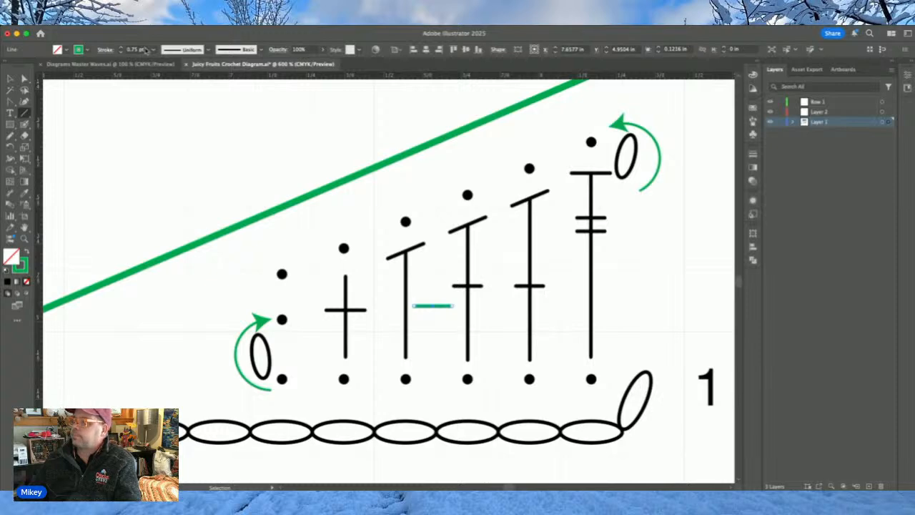
{"action": "left_click", "coordinate": [142, 50]}
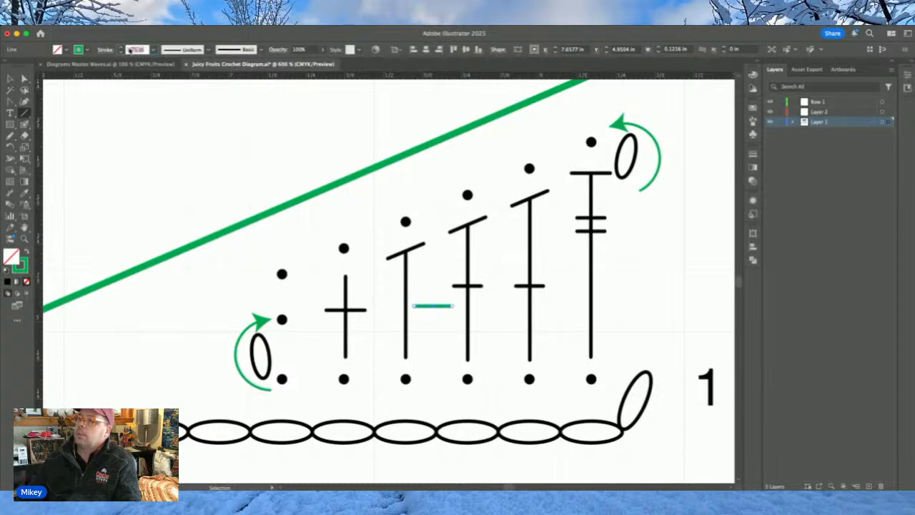
{"action": "type", "text": "0.5"}
{"action": "key", "text": "Return"}
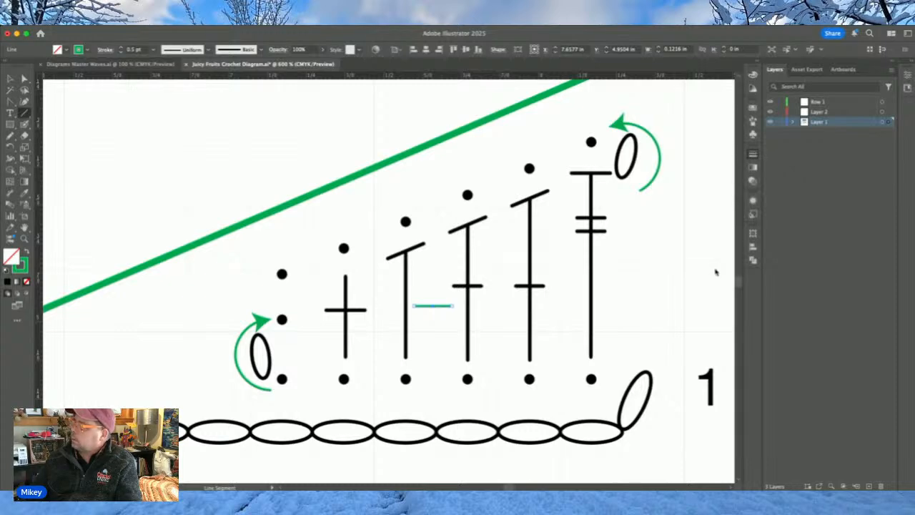
Step: Add an arrowhead to the short green line so that it points right toward the taller stitches
{"action": "left_click", "coordinate": [702, 288]}
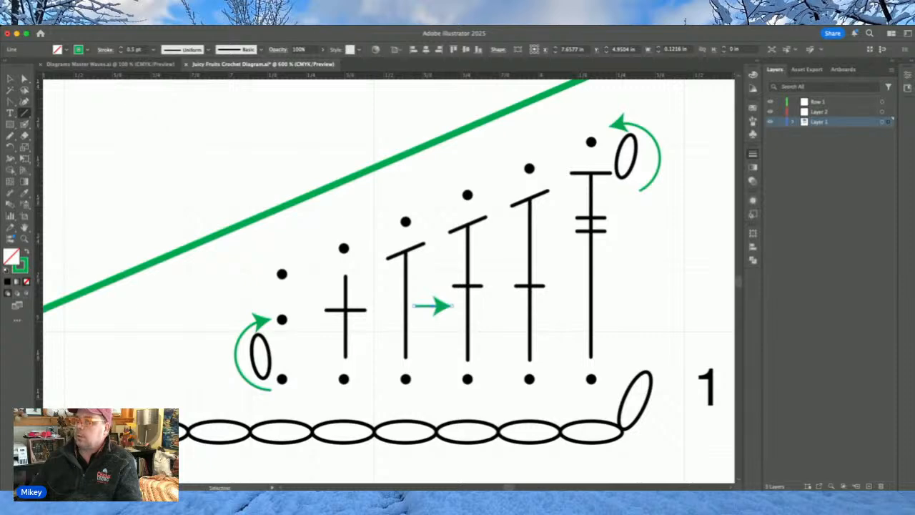
{"action": "left_click", "coordinate": [12, 78]}
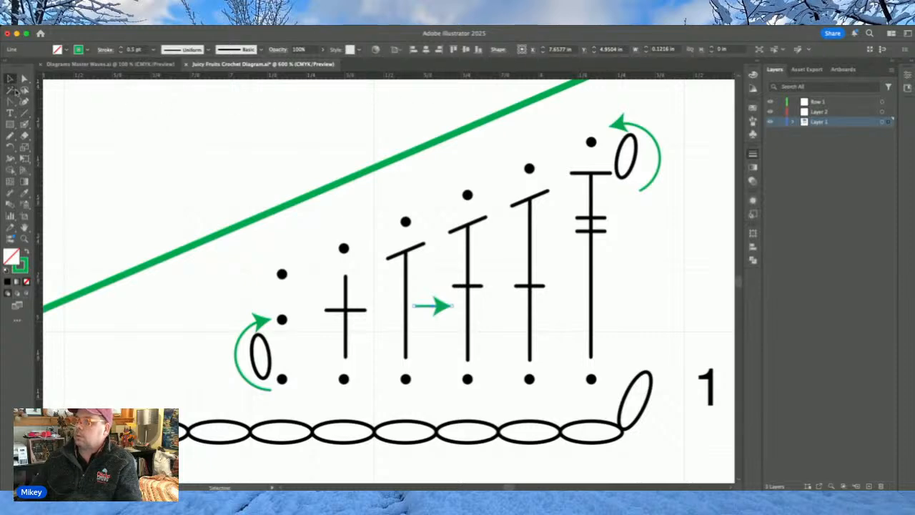
{"action": "left_click", "coordinate": [708, 347]}
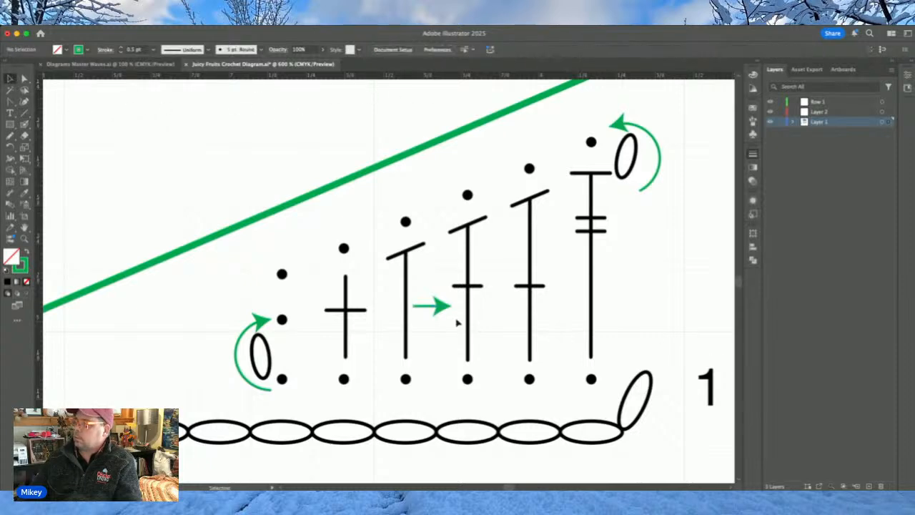
Step: Place two left-pointing copies of the small green arrow, one between the middle base dots and one tilted along the upper sloping dots
{"action": "left_click_drag", "start_coordinate": [441, 309], "coordinate": [369, 383]}
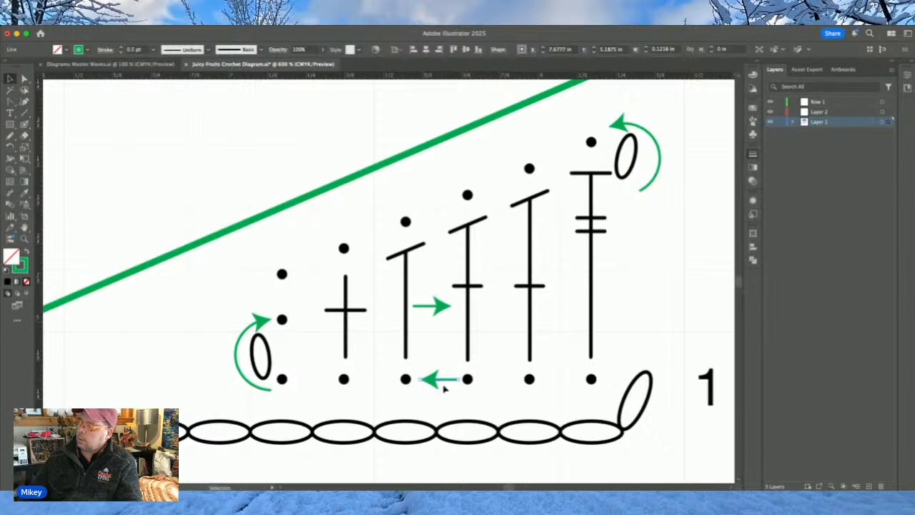
{"action": "left_click_drag", "start_coordinate": [433, 384], "coordinate": [429, 384]}
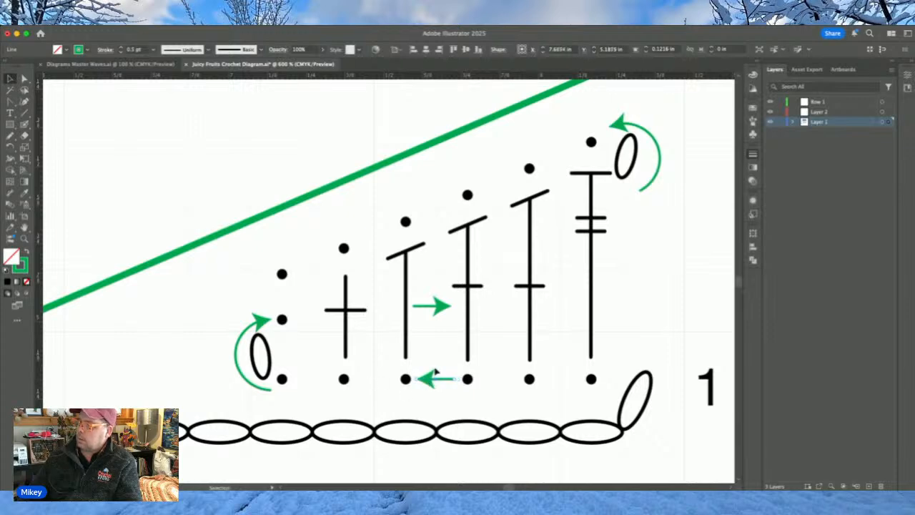
{"action": "left_click", "coordinate": [443, 349]}
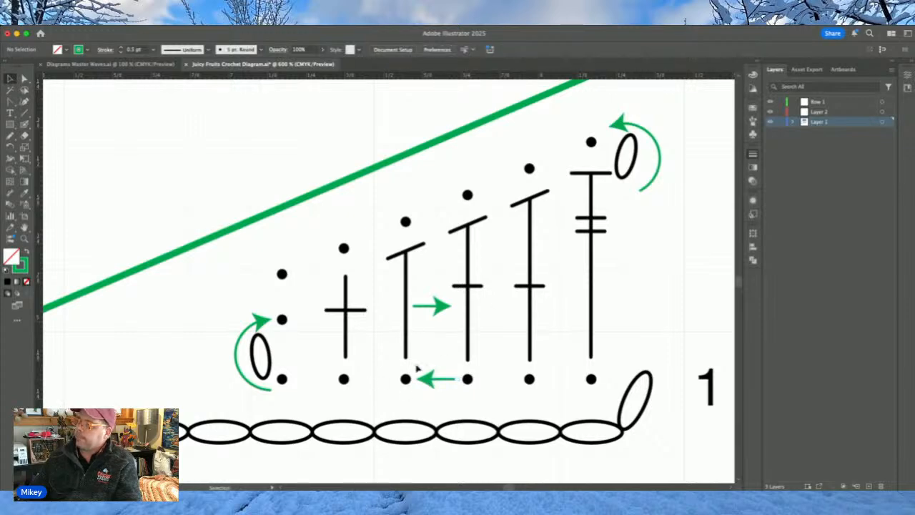
{"action": "left_click_drag", "start_coordinate": [431, 385], "coordinate": [433, 215]}
{"action": "left_click", "coordinate": [437, 174]}
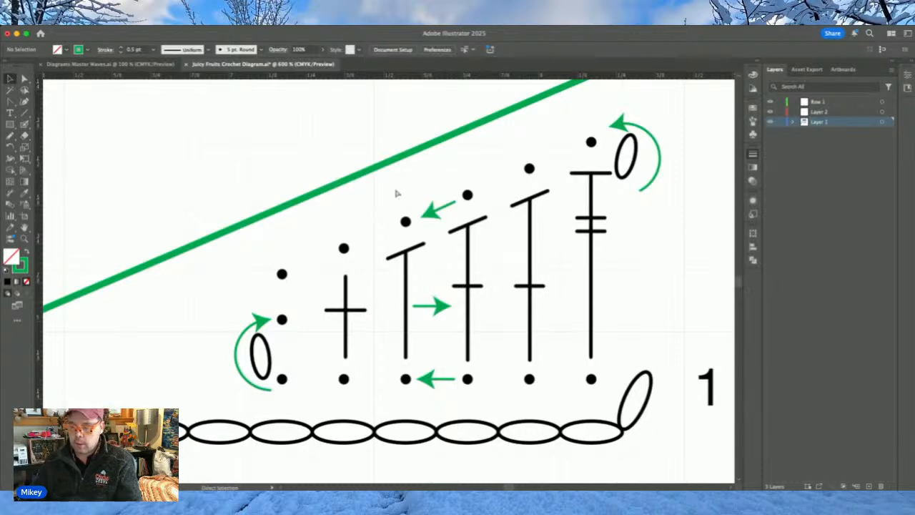
Step: Move the thick green slope line horizontally left, clear of the graduated stitches
{"action": "key", "text": "super+minus"}
{"action": "key", "text": "super+minus"}
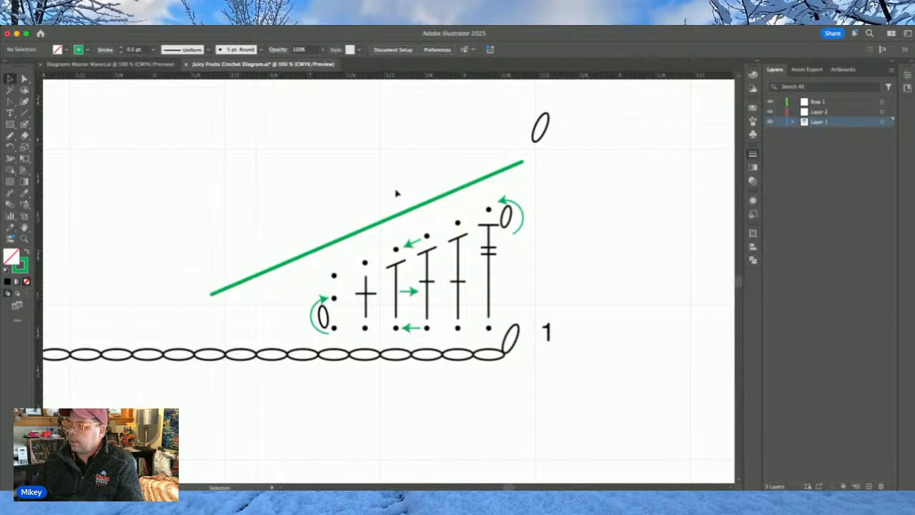
{"action": "scroll", "coordinate": [377, 213], "scroll_direction": "left", "scroll_amount": 5}
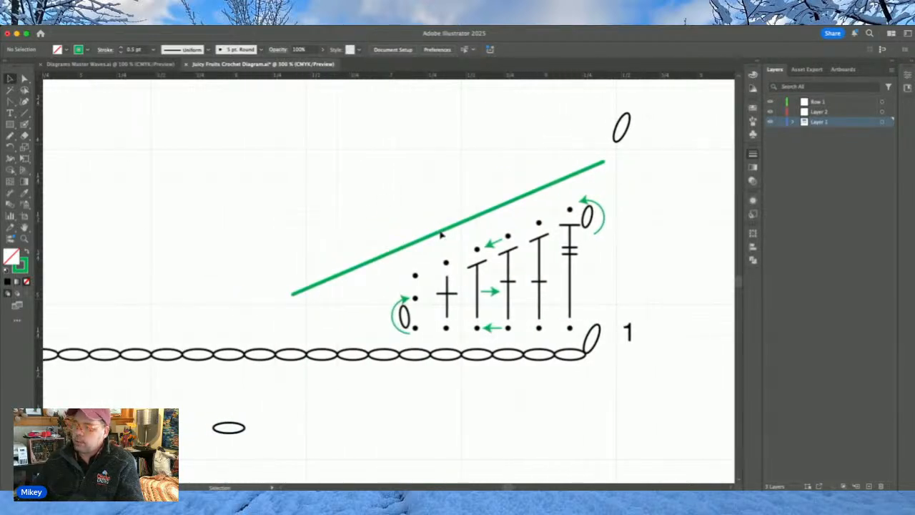
{"action": "left_click_drag", "start_coordinate": [441, 234], "coordinate": [183, 216]}
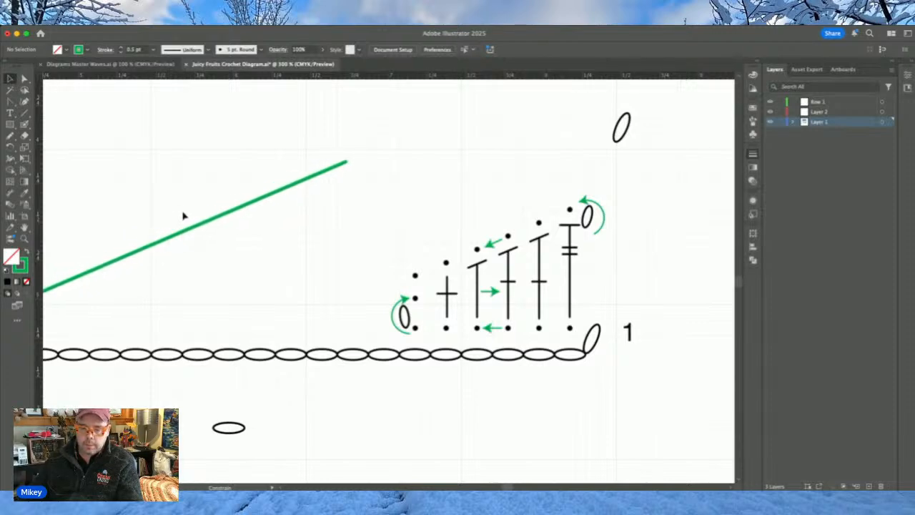
{"action": "left_click_drag", "start_coordinate": [183, 216], "coordinate": [183, 216]}
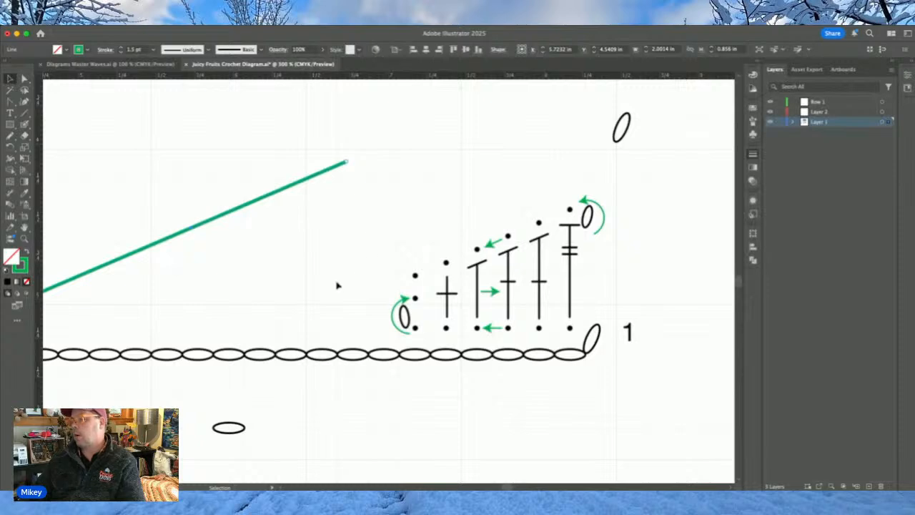
Step: Copy the six base dots with their arrow leftward, continuing the slip stitch row over the next six chains
{"action": "left_click", "coordinate": [416, 328]}
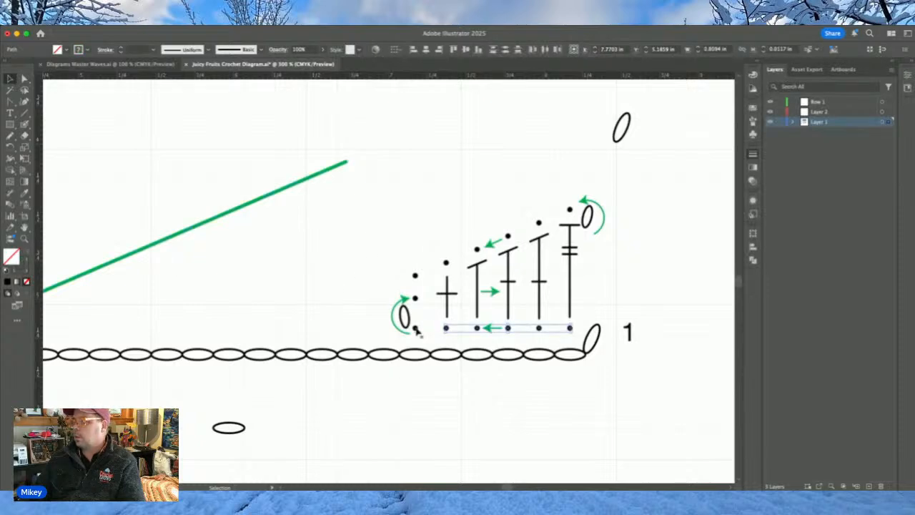
{"action": "left_click", "coordinate": [563, 340]}
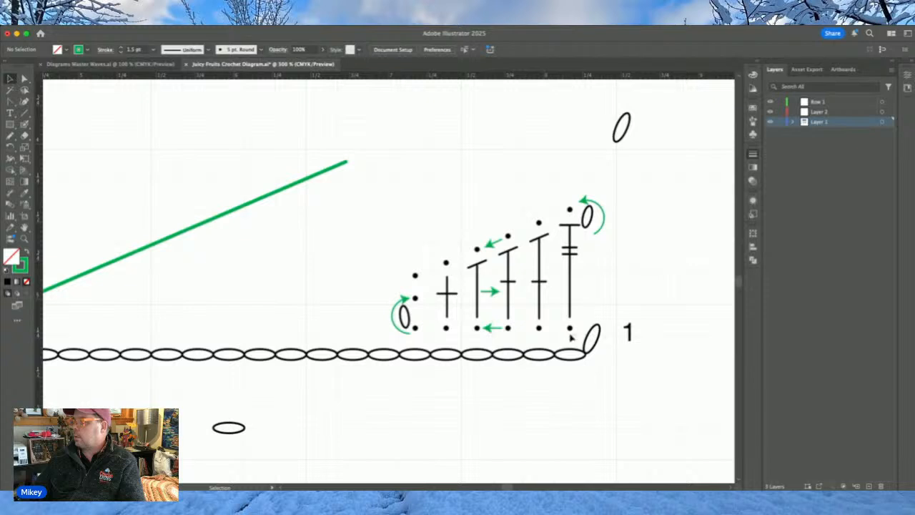
{"action": "left_click_drag", "start_coordinate": [413, 330], "coordinate": [263, 336]}
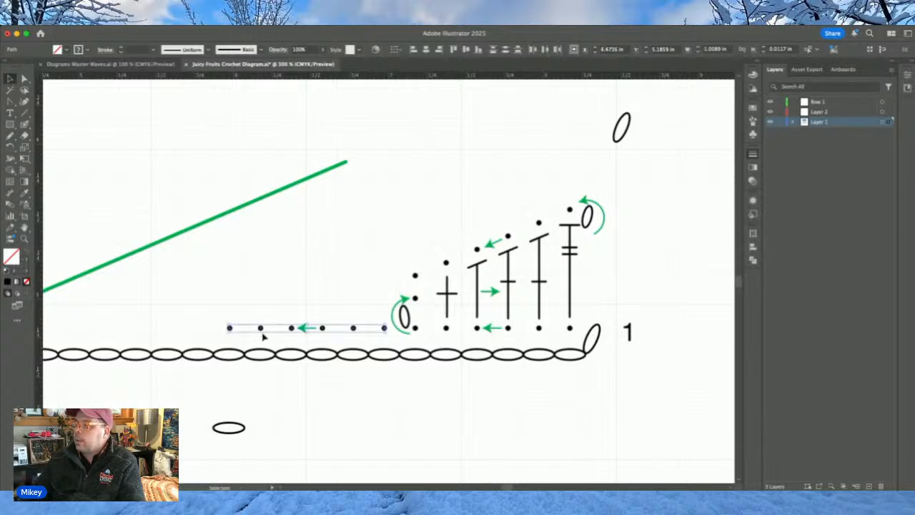
{"action": "left_click", "coordinate": [288, 285]}
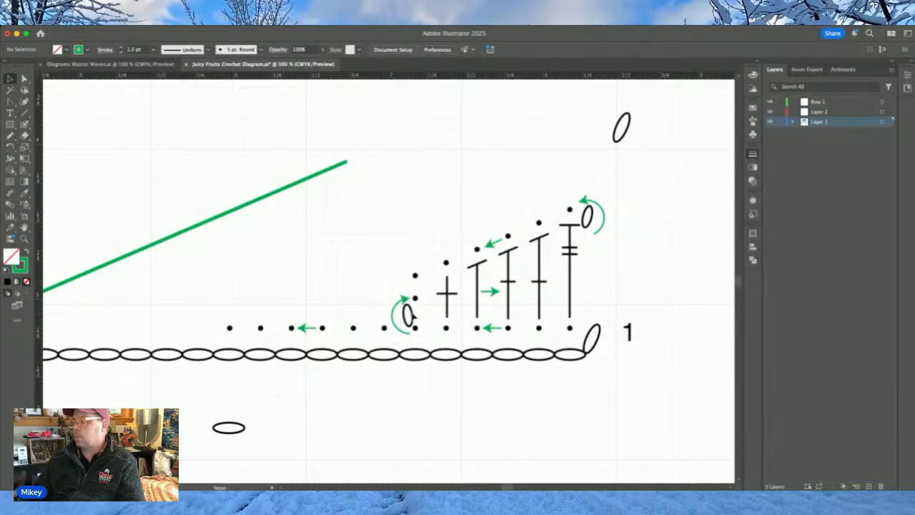
Step: Nudge the curved green arrow around the lower-left turning chain slightly right, away from the copied dots
{"action": "left_click", "coordinate": [406, 318]}
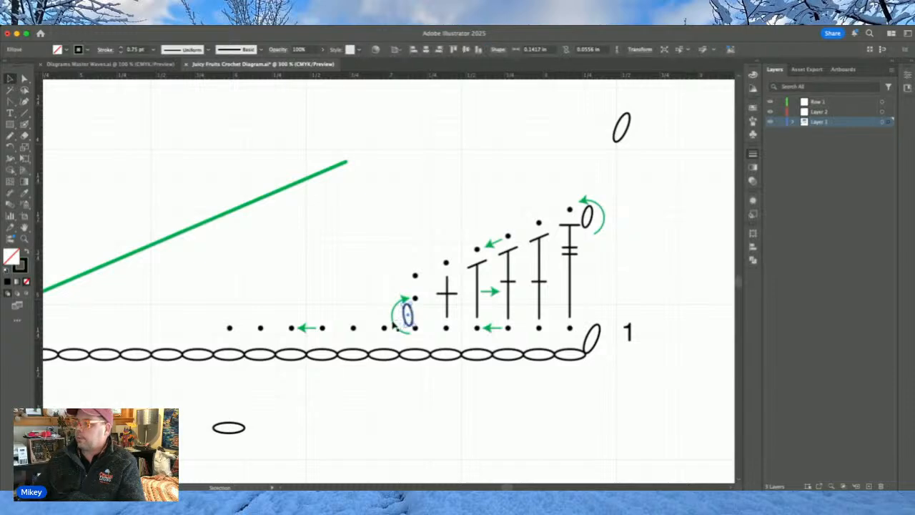
{"action": "left_click_drag", "start_coordinate": [393, 325], "coordinate": [395, 326]}
{"action": "left_click", "coordinate": [377, 281]}
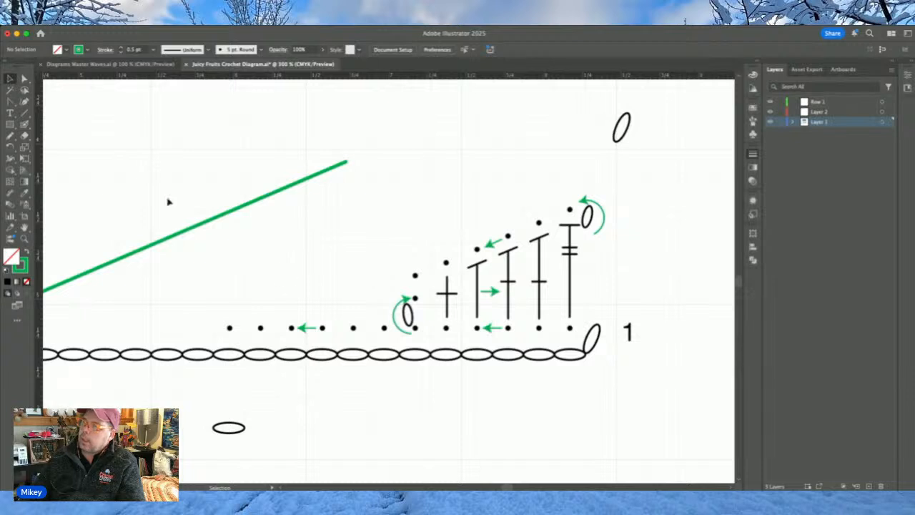
Step: Draw an S-shaped curve from beside the first column's top dot, around the turning arrow, to below the copied row's first dot
{"action": "left_click", "coordinate": [24, 112]}
{"action": "left_click", "coordinate": [24, 102]}
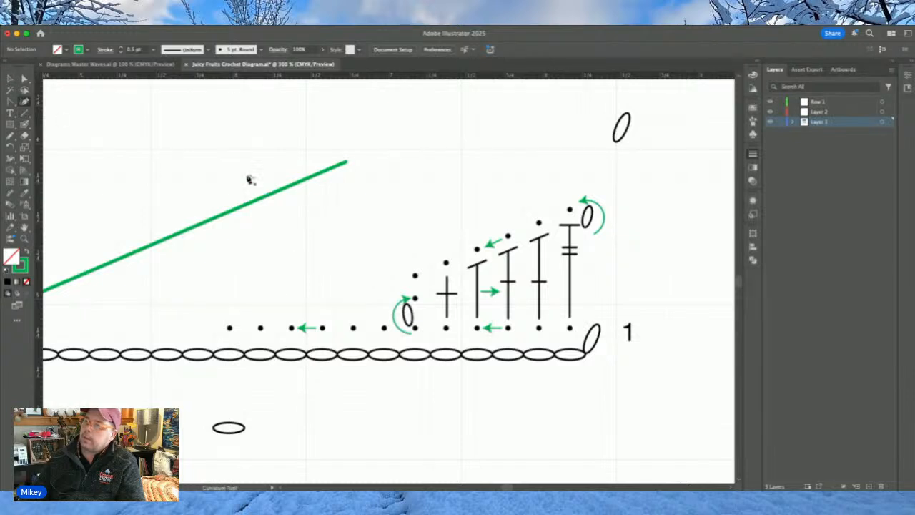
{"action": "left_click", "coordinate": [406, 281]}
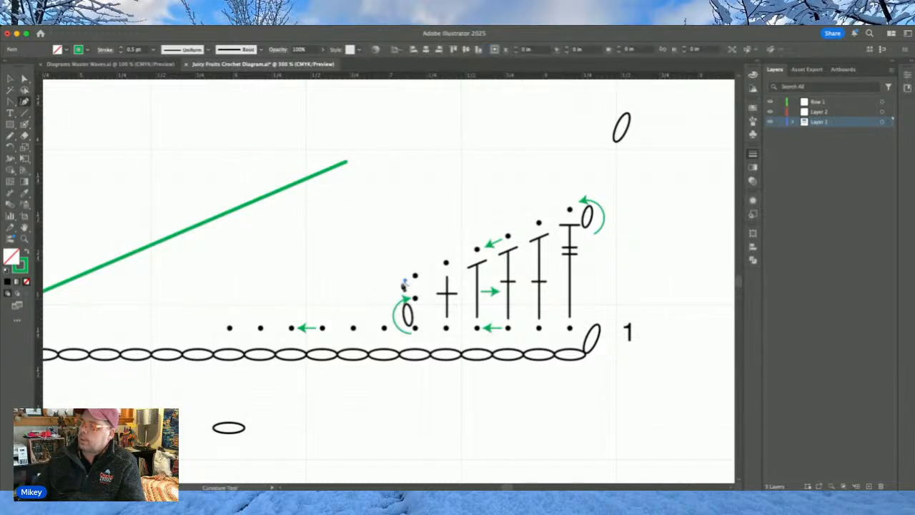
{"action": "left_click", "coordinate": [390, 290]}
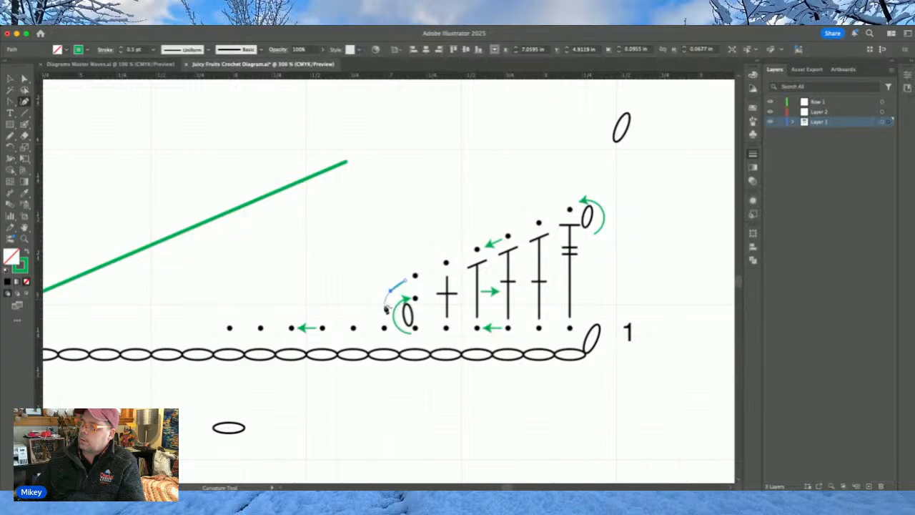
{"action": "left_click", "coordinate": [384, 305]}
{"action": "left_click", "coordinate": [392, 330]}
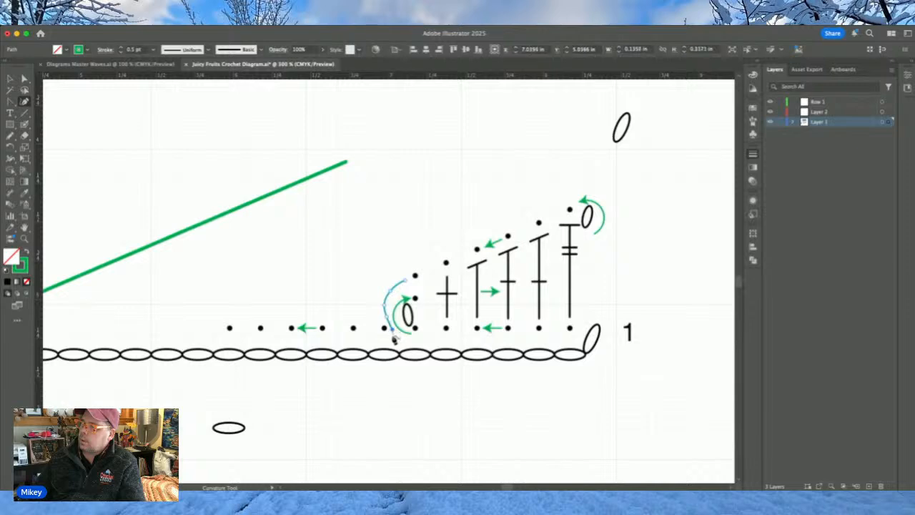
{"action": "left_click", "coordinate": [379, 344]}
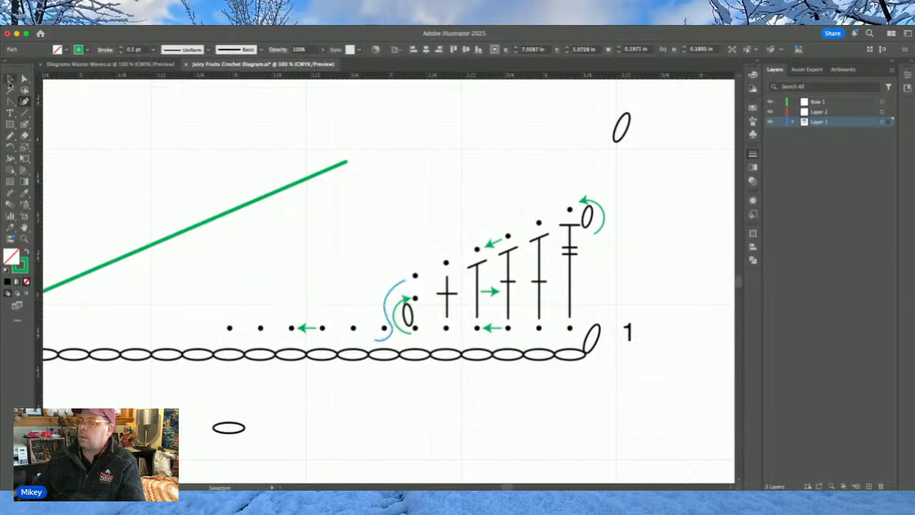
Step: Give the S-shaped curve a red stroke with an arrowhead at its lower end
{"action": "left_click", "coordinate": [10, 79]}
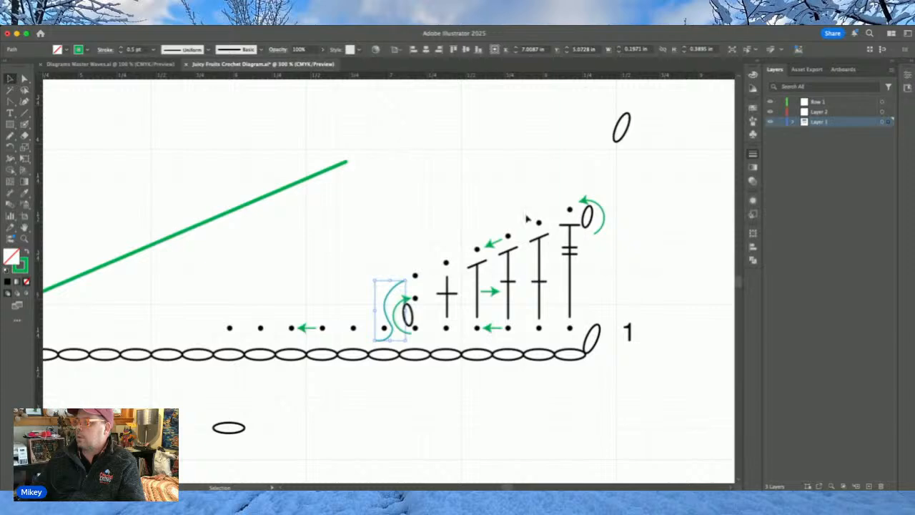
{"action": "left_click", "coordinate": [88, 50]}
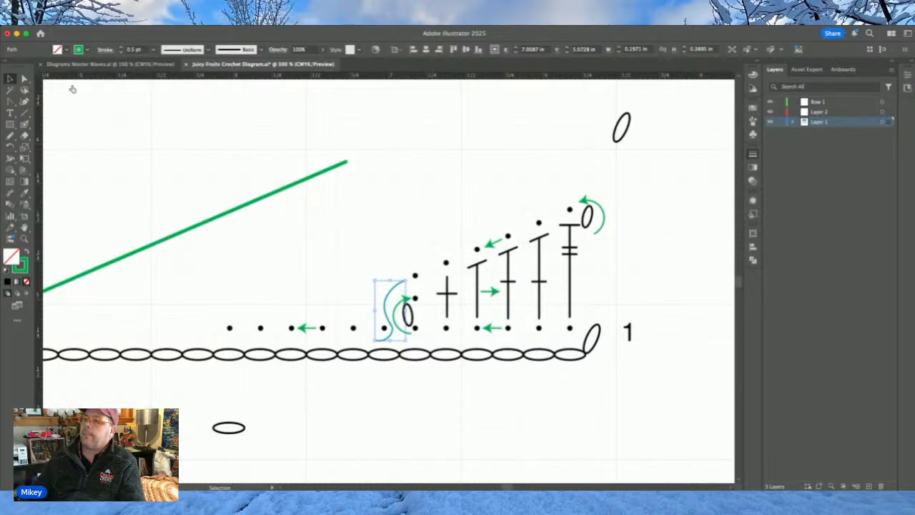
{"action": "left_click", "coordinate": [74, 88]}
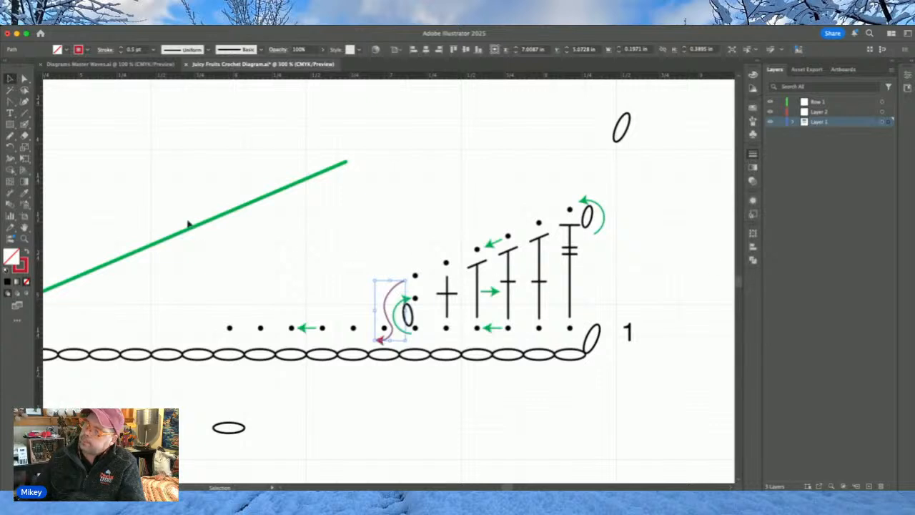
{"action": "left_click", "coordinate": [378, 196]}
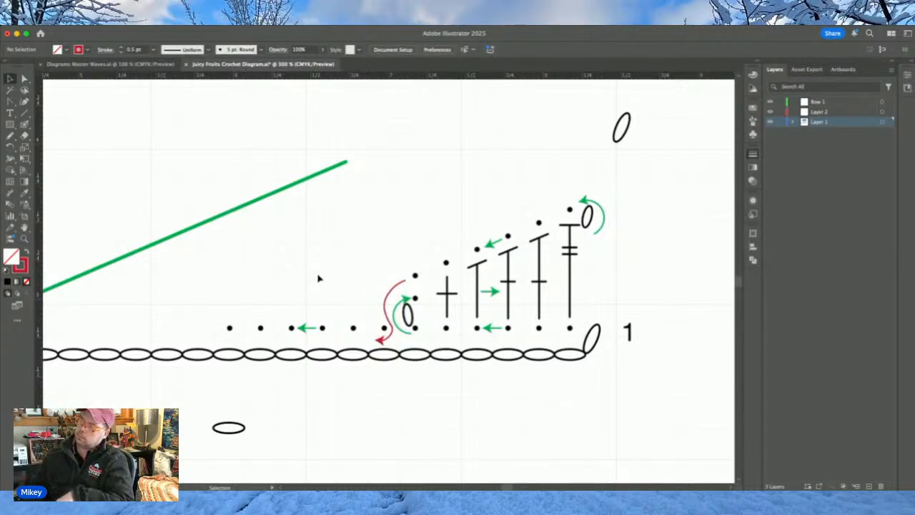
Step: Undo the red arrow styling and delete the S-shaped curve
{"action": "left_click", "coordinate": [382, 342]}
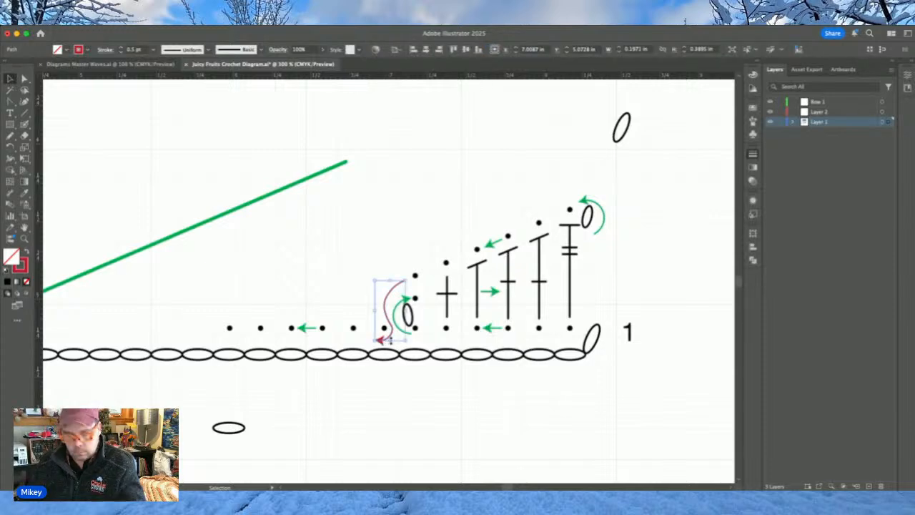
{"action": "key", "text": "a"}
{"action": "left_click", "coordinate": [390, 343]}
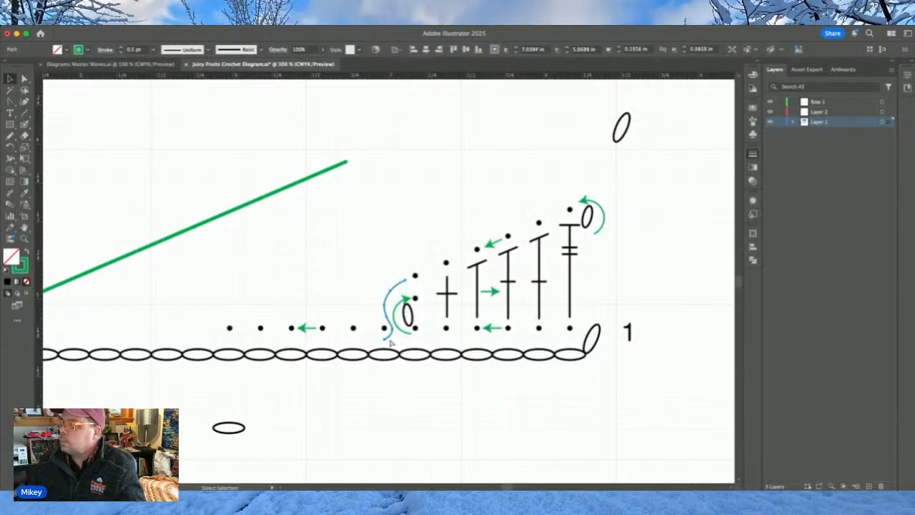
{"action": "key", "text": "Delete"}
{"action": "key", "text": "v"}
{"action": "key", "text": "Delete"}
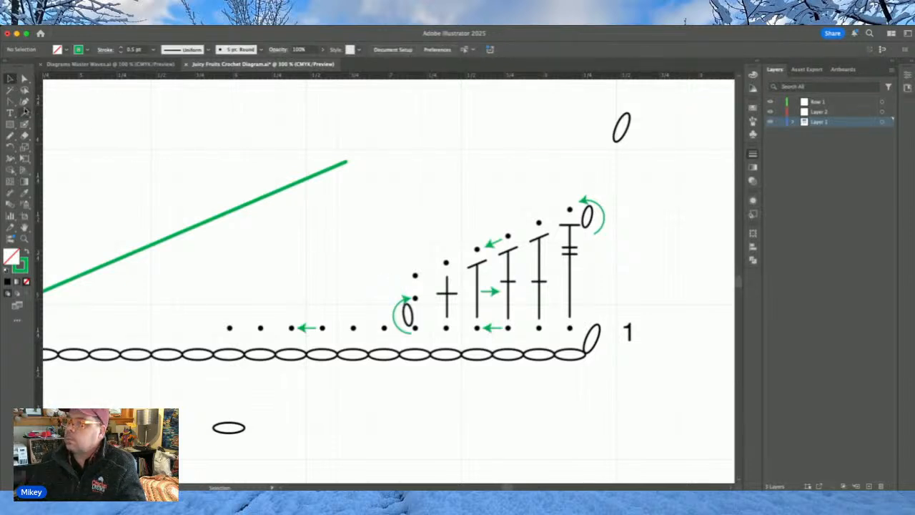
Step: Draw a curved red arrow from beside the first column's top dot, around the turning arrow, down to just above the copied row's first dot
{"action": "left_click", "coordinate": [24, 102]}
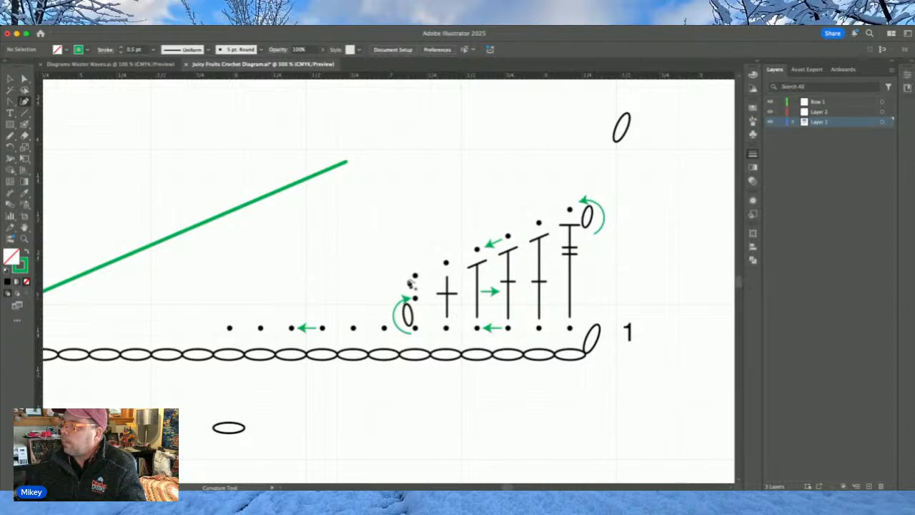
{"action": "left_click", "coordinate": [408, 279]}
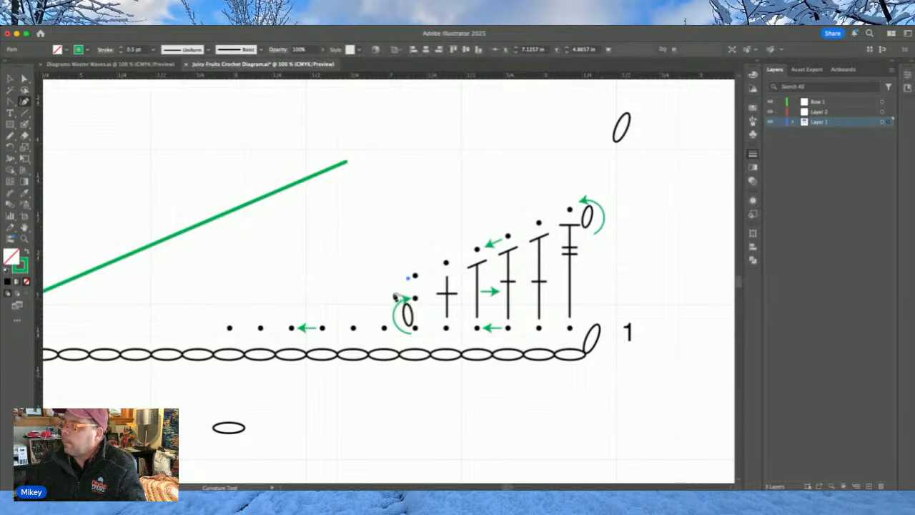
{"action": "left_click", "coordinate": [395, 296]}
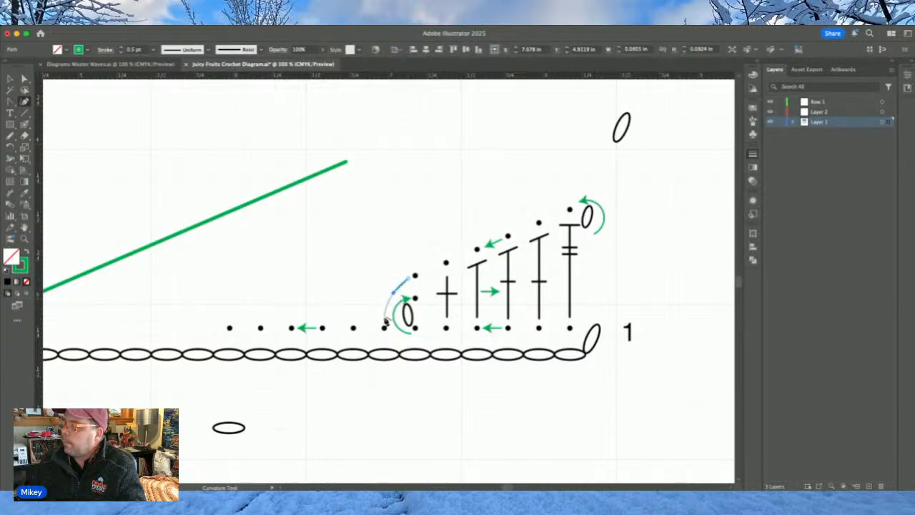
{"action": "left_click", "coordinate": [386, 321]}
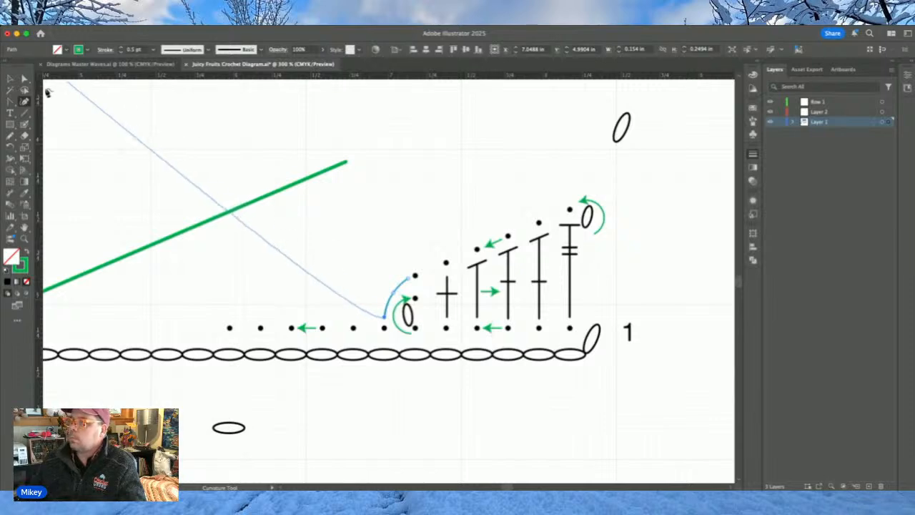
{"action": "left_click", "coordinate": [11, 80]}
{"action": "left_click", "coordinate": [11, 80]}
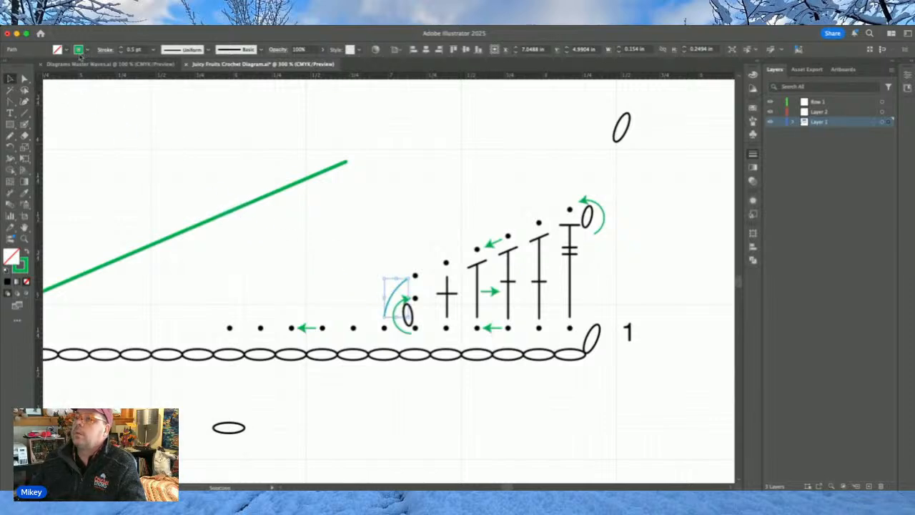
{"action": "left_click", "coordinate": [76, 90]}
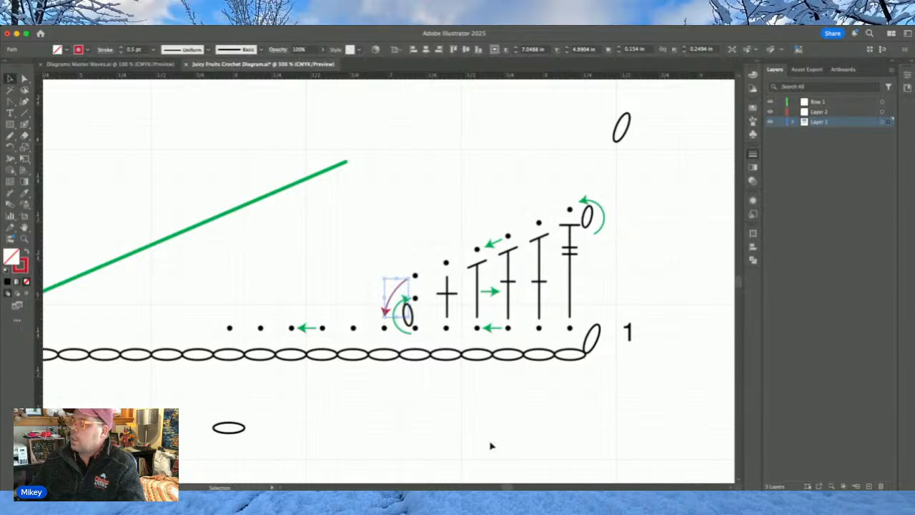
{"action": "left_click", "coordinate": [542, 453]}
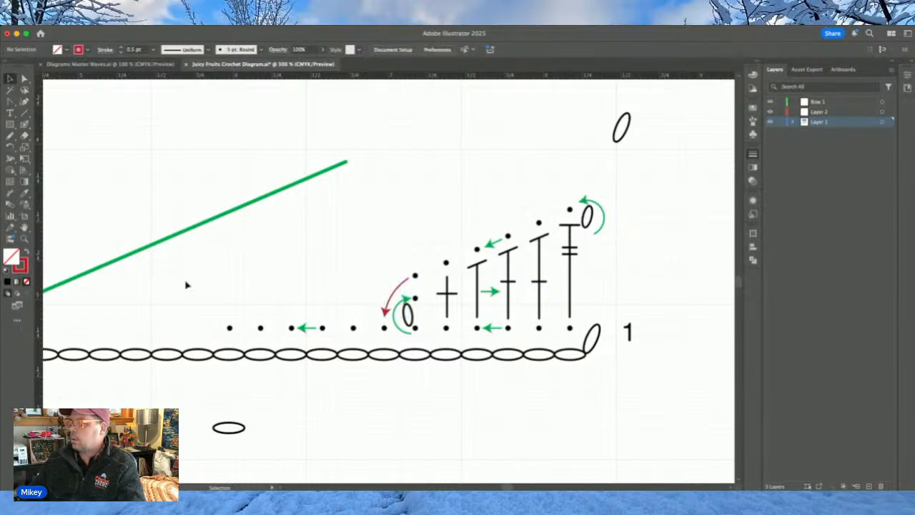
{"action": "left_click", "coordinate": [24, 113]}
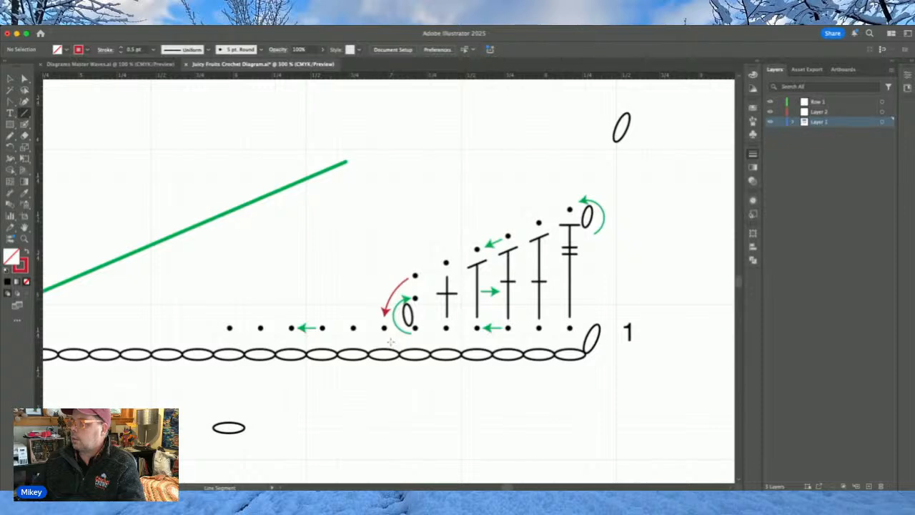
{"action": "left_click_drag", "start_coordinate": [390, 342], "coordinate": [579, 341]}
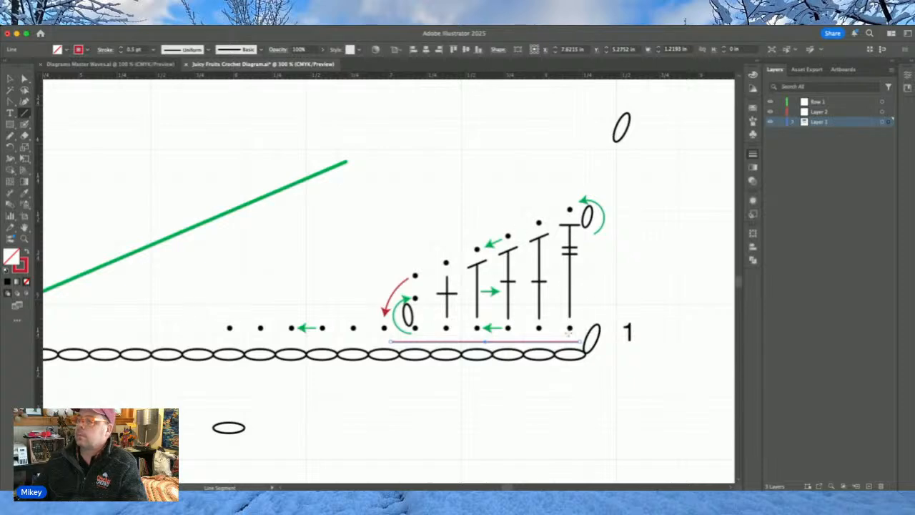
{"action": "key", "text": "super+shift+a"}
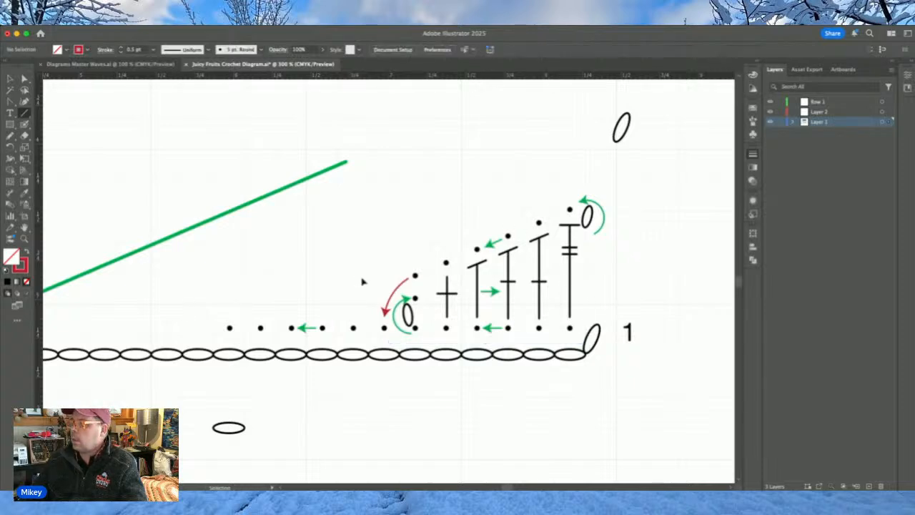
{"action": "left_click", "coordinate": [8, 124]}
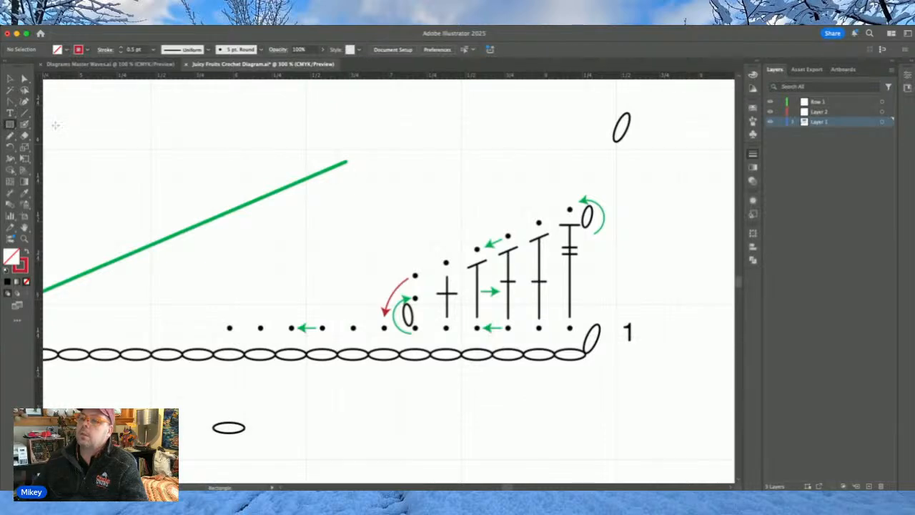
{"action": "left_click_drag", "start_coordinate": [395, 188], "coordinate": [587, 340]}
{"action": "left_click", "coordinate": [25, 78]}
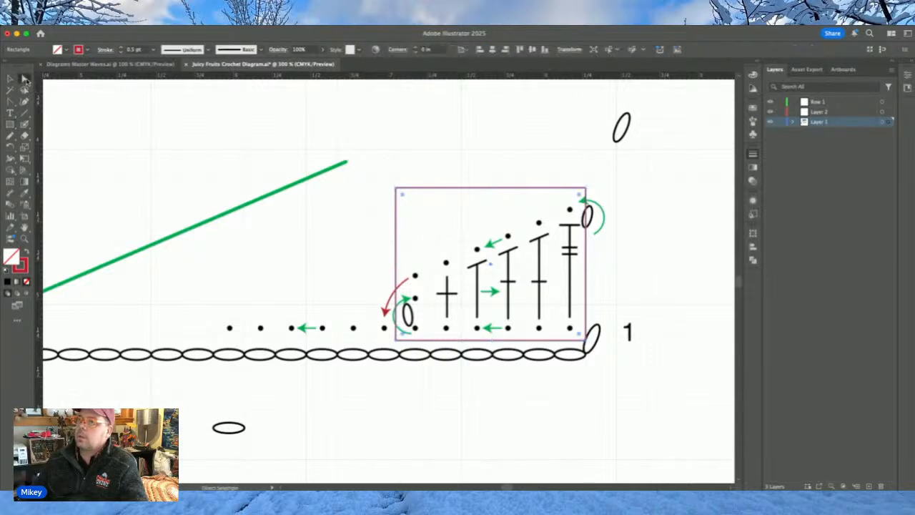
{"action": "key", "text": "Right"}
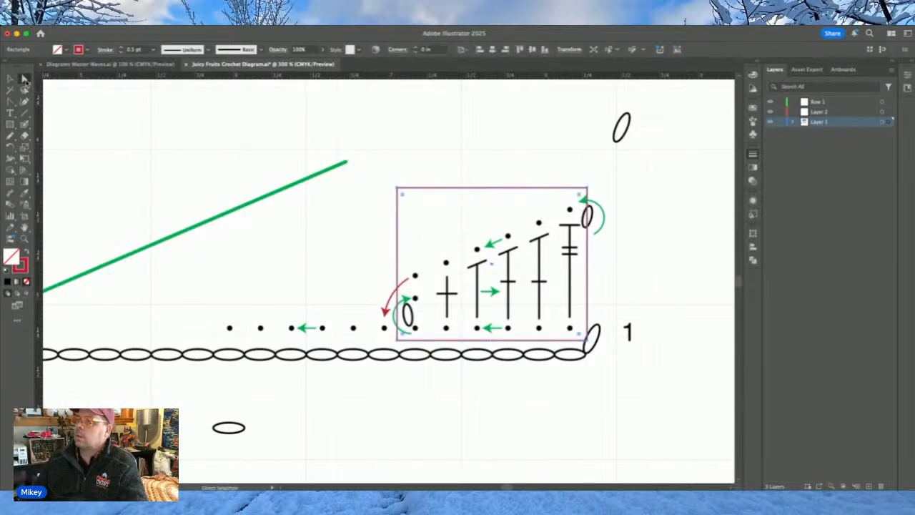
{"action": "key", "text": "Left"}
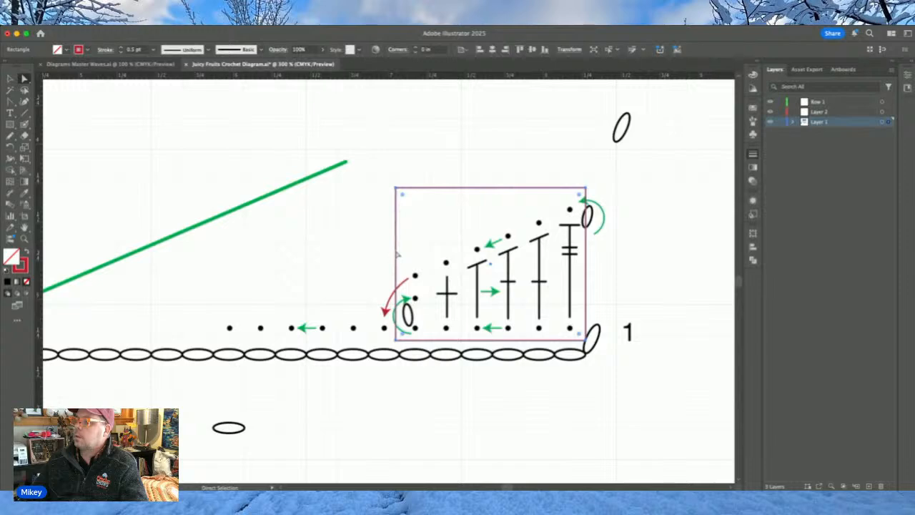
{"action": "key", "text": "Delete"}
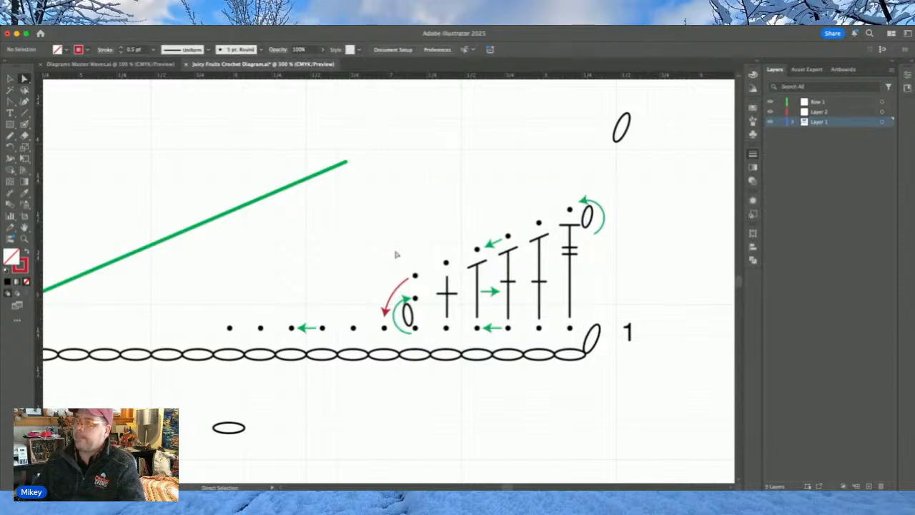
{"action": "left_click", "coordinate": [24, 113]}
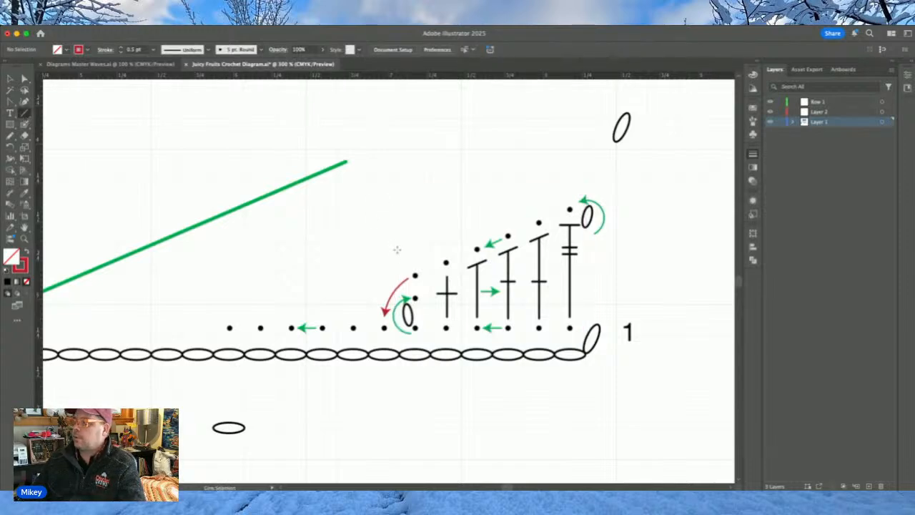
{"action": "mouse_move", "coordinate": [395, 275]}
{"action": "left_mouse_down"}
{"action": "mouse_move", "coordinate": [507, 210]}
{"action": "mouse_move", "coordinate": [584, 194]}
{"action": "left_mouse_up"}
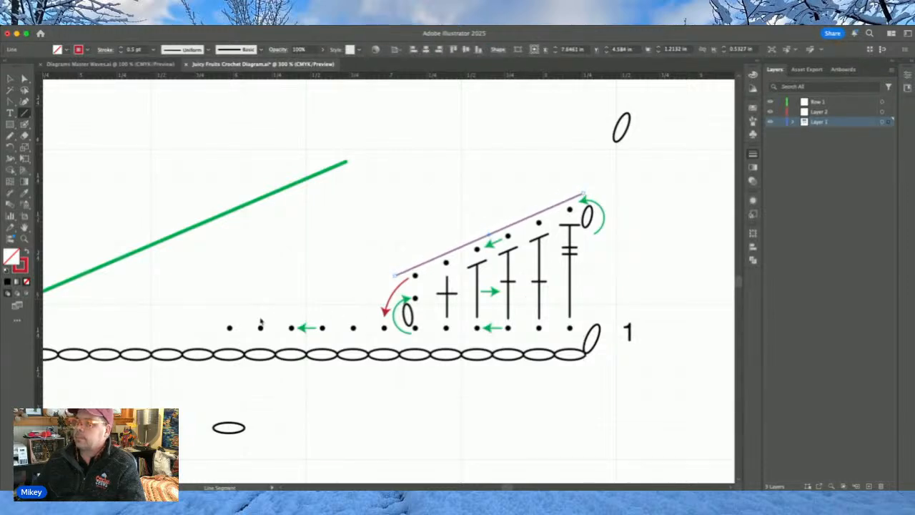
{"action": "left_click_drag", "start_coordinate": [581, 335], "coordinate": [769, 252]}
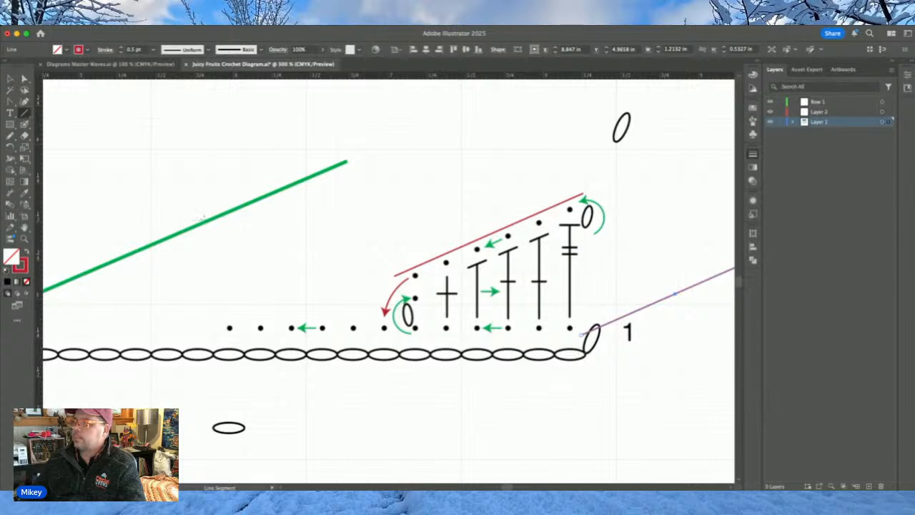
{"action": "left_click", "coordinate": [10, 78]}
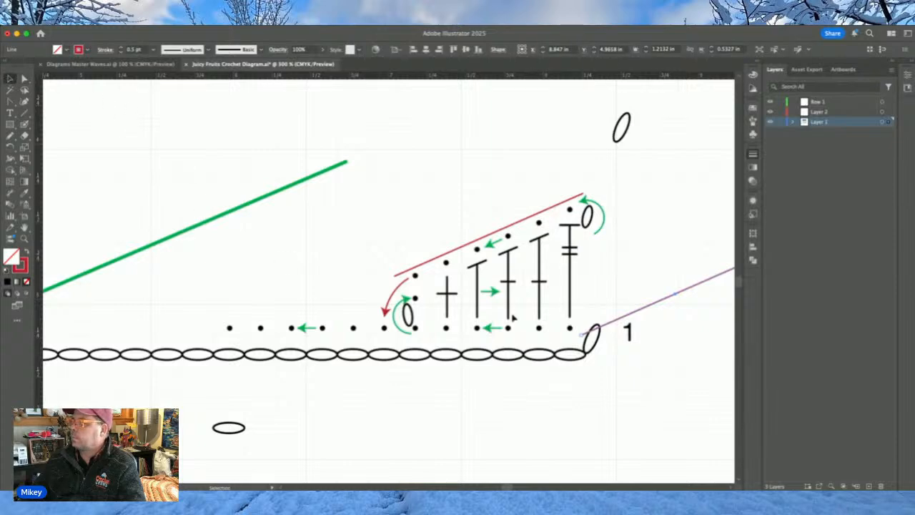
{"action": "key", "text": "Delete"}
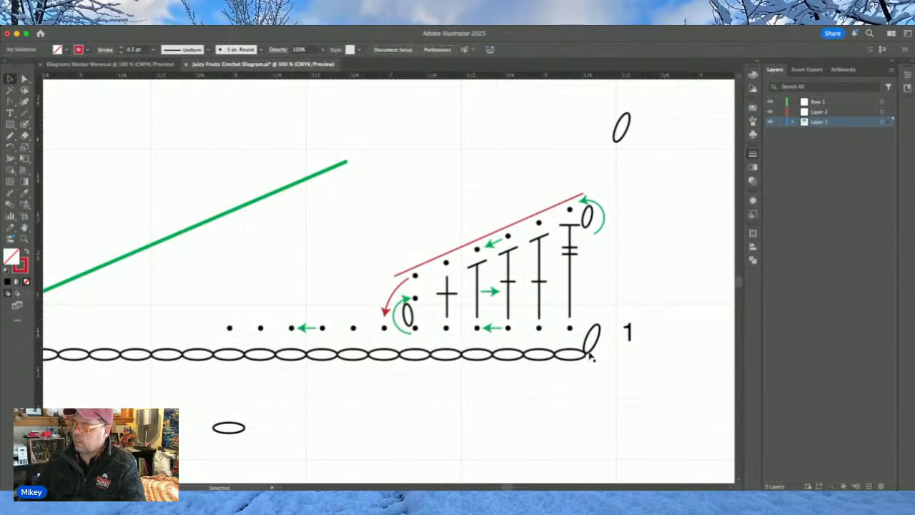
{"action": "key", "text": "super+z"}
{"action": "key", "text": "super+z"}
{"action": "key", "text": "Delete"}
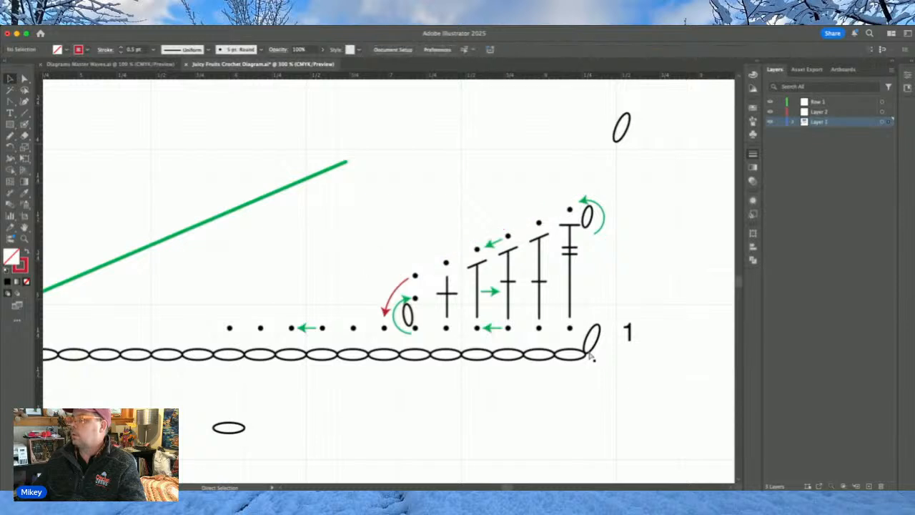
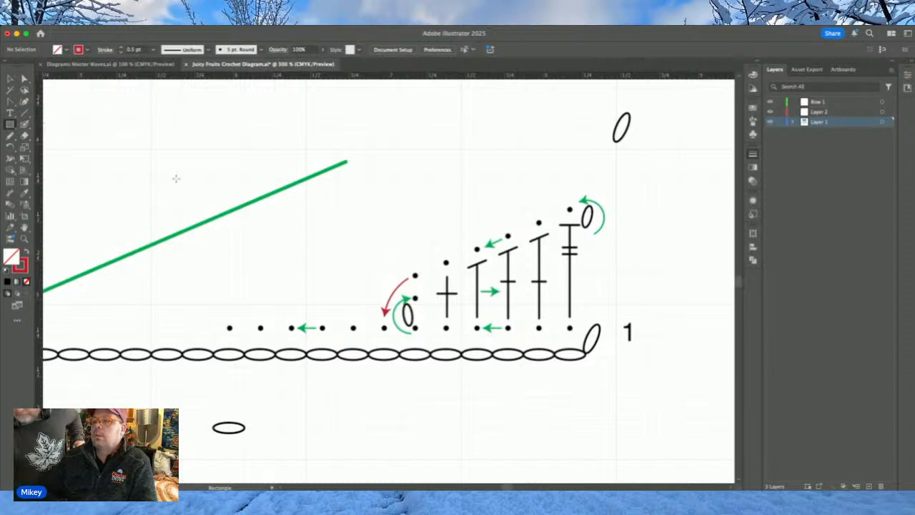
Step: Draw a red-outlined rectangle about 1.78 by 1.07 in over the dot rows and move its right corners beside the tallest stitch's top and bottom dots
{"action": "left_click_drag", "start_coordinate": [199, 173], "coordinate": [475, 337]}
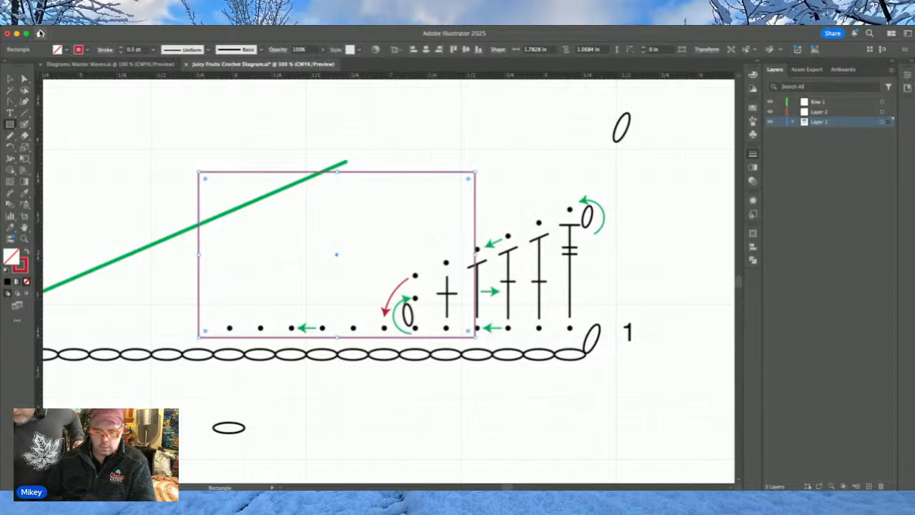
{"action": "key", "text": "a"}
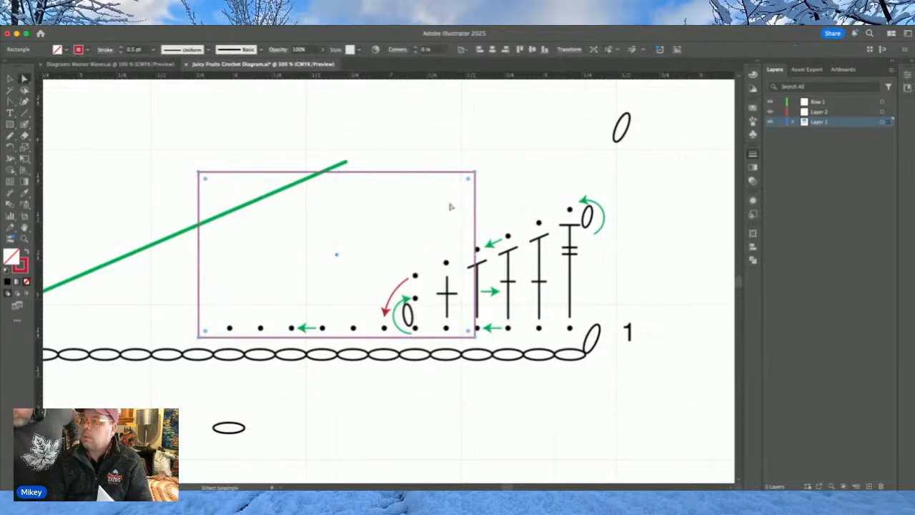
{"action": "left_click_drag", "start_coordinate": [476, 175], "coordinate": [486, 100]}
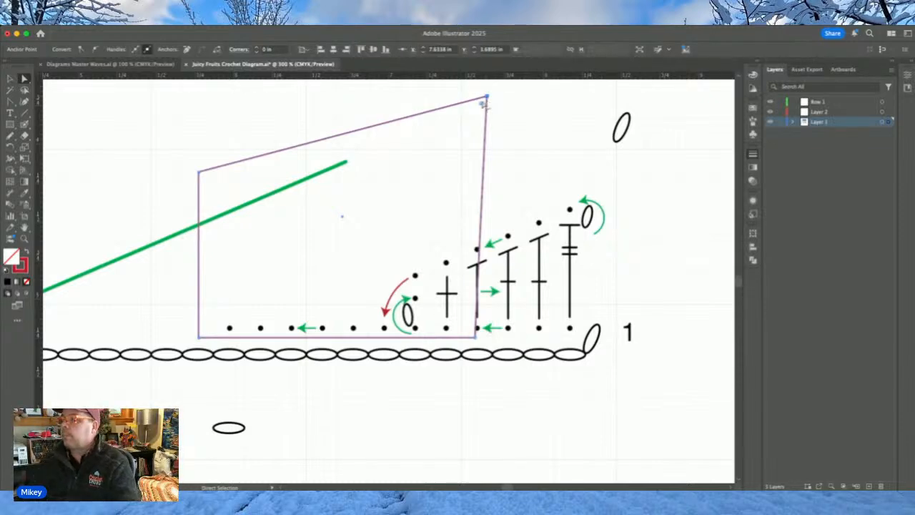
{"action": "left_click_drag", "start_coordinate": [200, 172], "coordinate": [326, 220]}
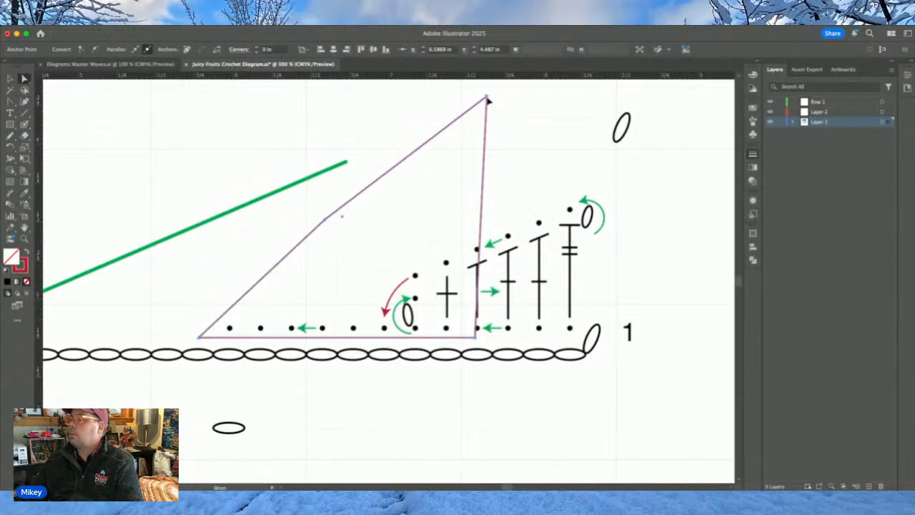
{"action": "left_click_drag", "start_coordinate": [487, 100], "coordinate": [584, 205]}
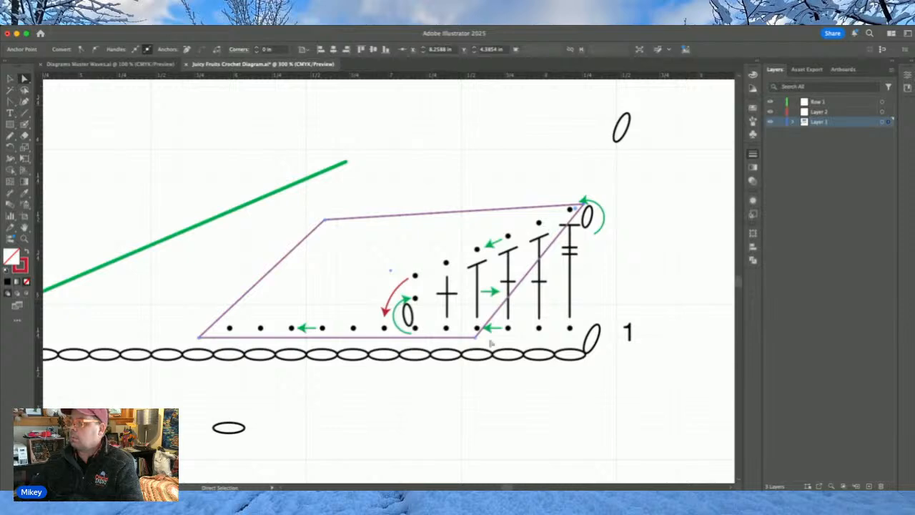
{"action": "left_click_drag", "start_coordinate": [476, 342], "coordinate": [580, 336]}
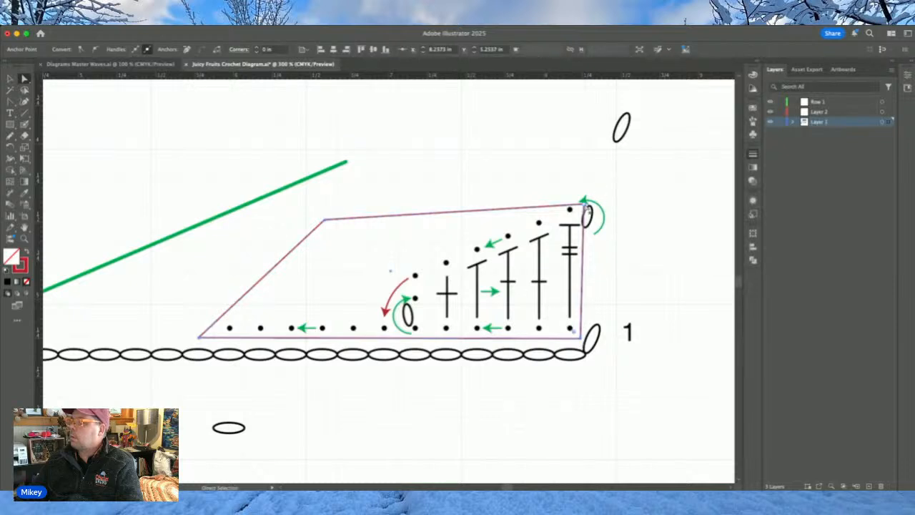
{"action": "left_click", "coordinate": [584, 206]}
{"action": "left_click_drag", "start_coordinate": [583, 206], "coordinate": [582, 205]}
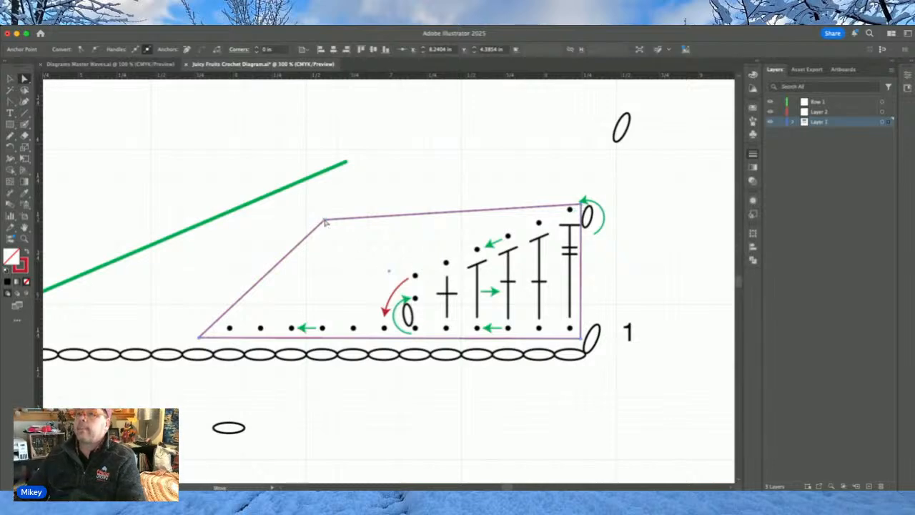
Step: Move the shape's left corners beside the first column and raise its upper-right corner so the sloped edge clears the top dots
{"action": "left_click_drag", "start_coordinate": [325, 223], "coordinate": [393, 269]}
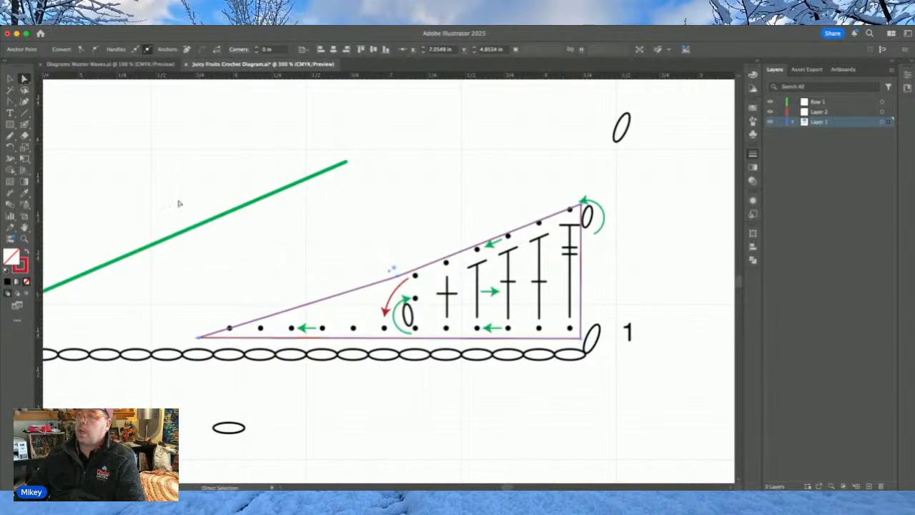
{"action": "left_click_drag", "start_coordinate": [200, 342], "coordinate": [398, 341]}
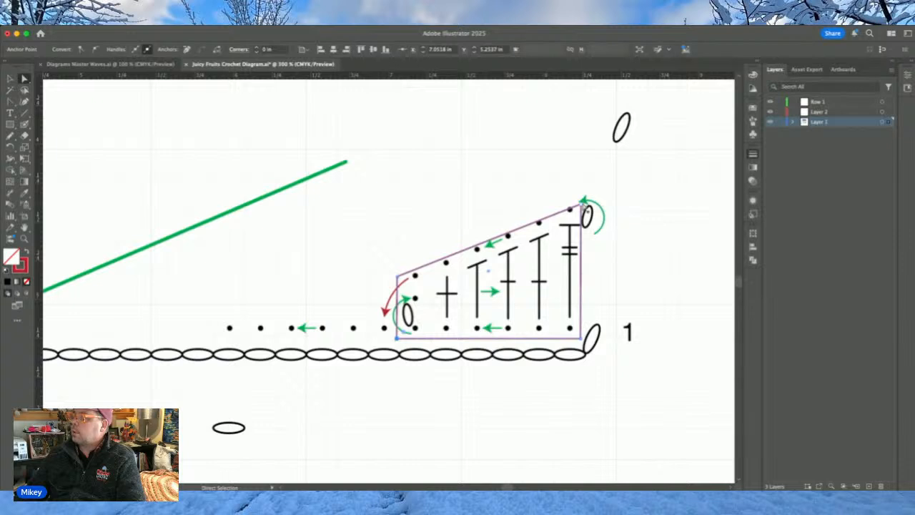
{"action": "left_click_drag", "start_coordinate": [583, 208], "coordinate": [581, 197]}
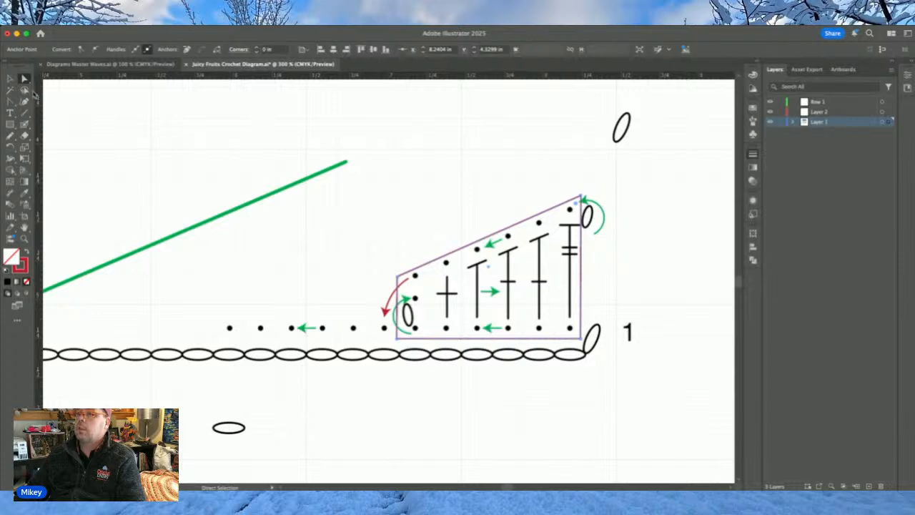
Step: Change the stroke of the sloped outline around the graduated stitches to yellow
{"action": "left_click", "coordinate": [10, 79]}
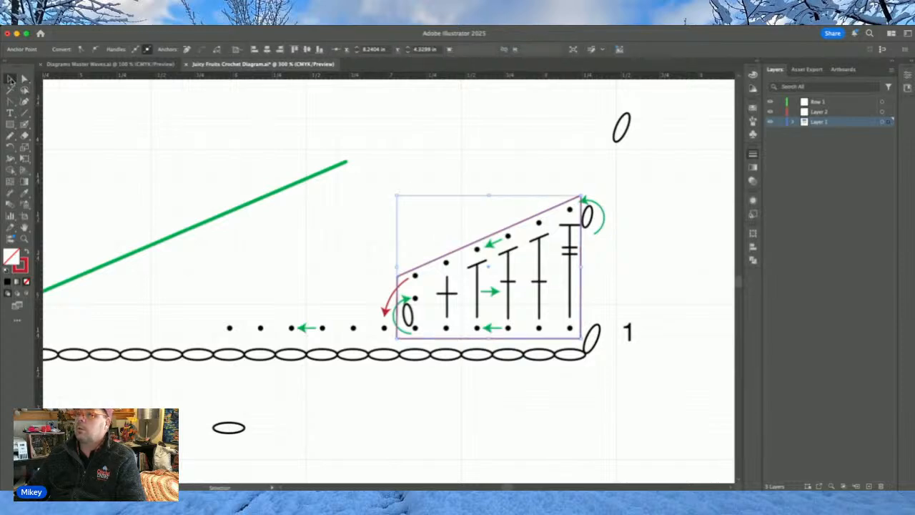
{"action": "left_click", "coordinate": [547, 216]}
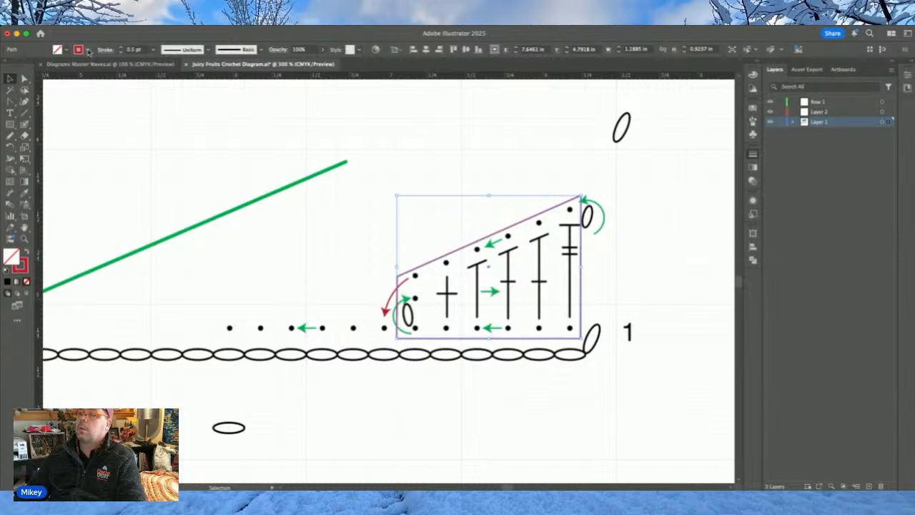
{"action": "left_click", "coordinate": [7, 93]}
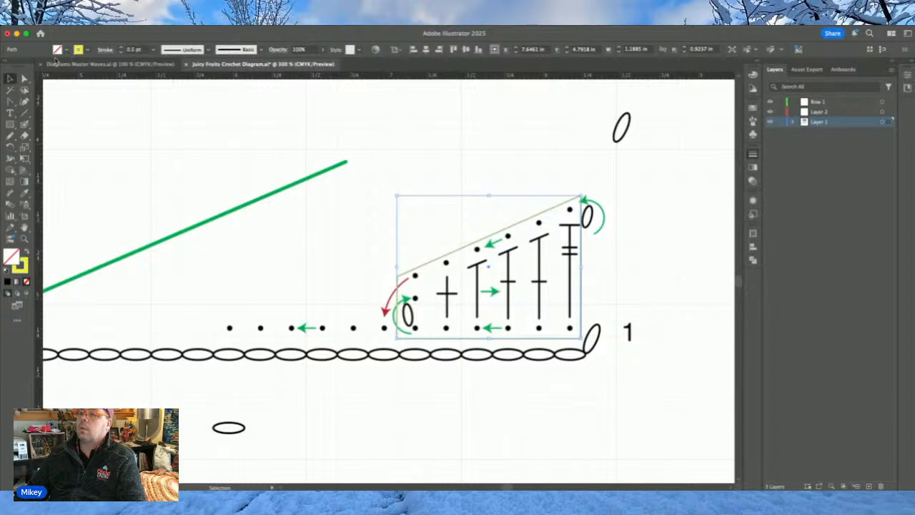
Step: Fill the sloped shape around the graduated stitches with yellow and set its opacity to 20%
{"action": "left_click", "coordinate": [39, 84]}
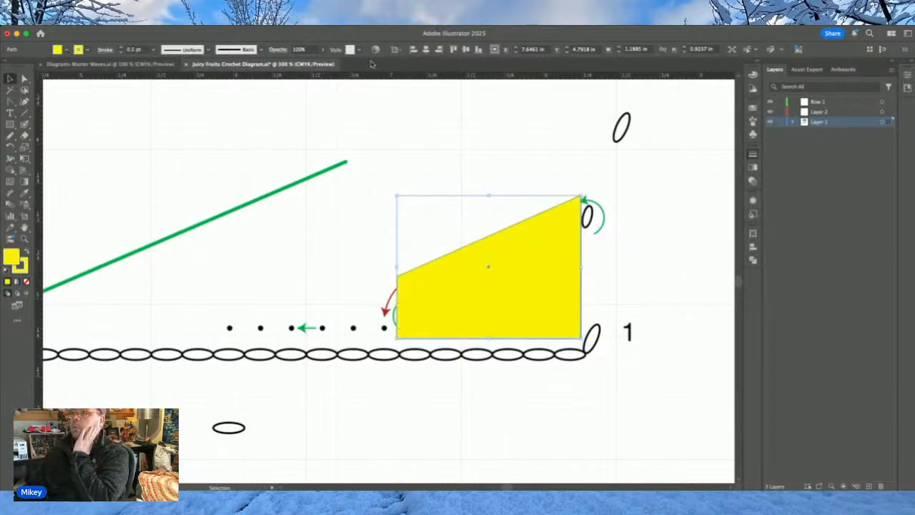
{"action": "double_click", "coordinate": [309, 49]}
{"action": "type", "text": "20"}
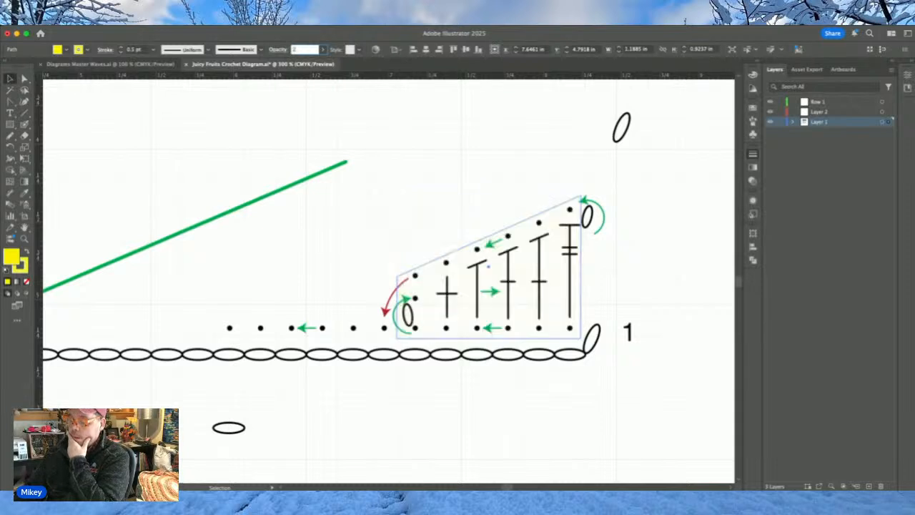
{"action": "key", "text": "Return"}
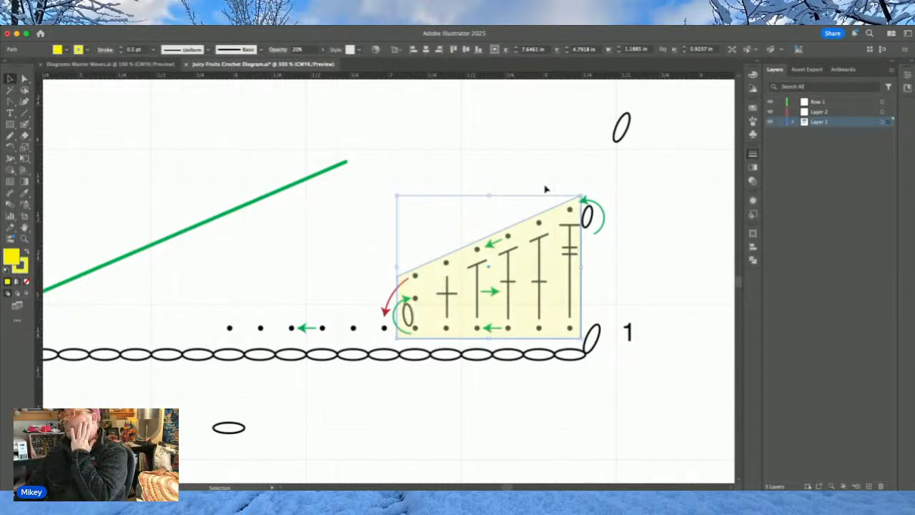
{"action": "left_click", "coordinate": [499, 152]}
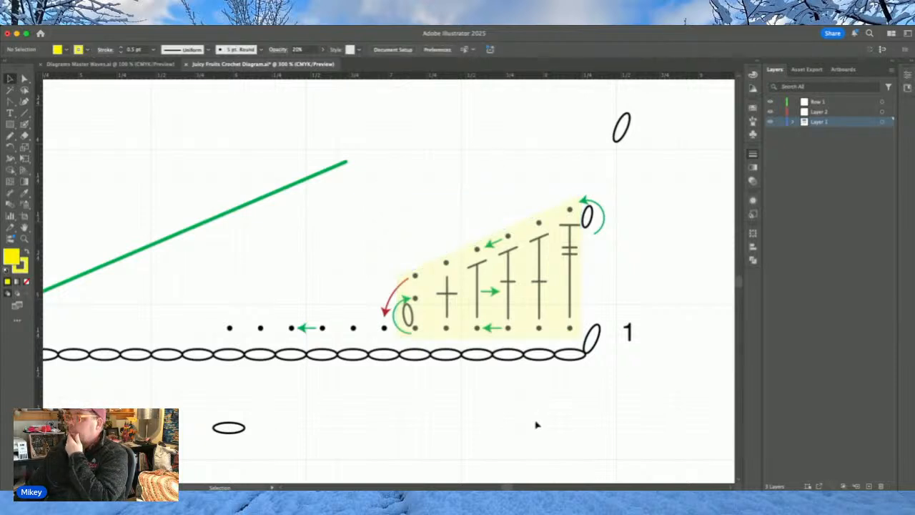
Step: Place a copy of the row number 1 below the chain and replace its text with "Press A to"
{"action": "left_click", "coordinate": [627, 331]}
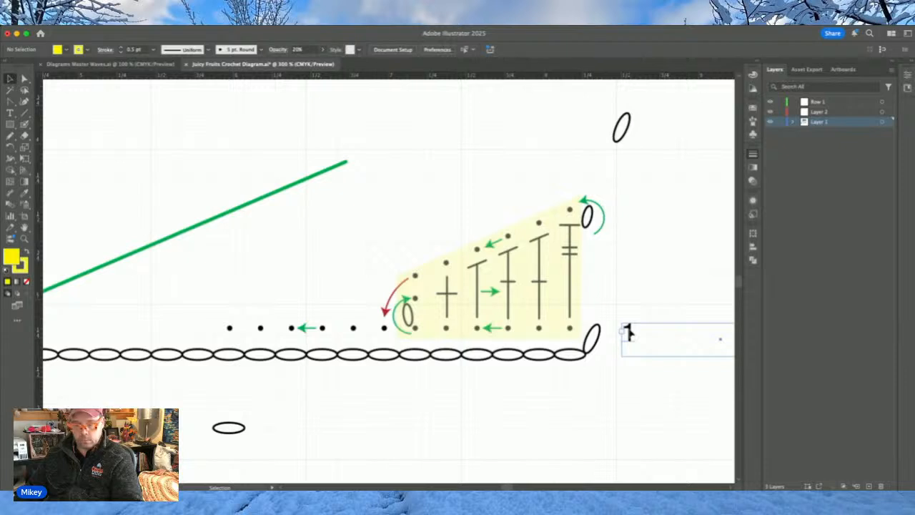
{"action": "left_click_drag", "start_coordinate": [627, 332], "coordinate": [341, 429]}
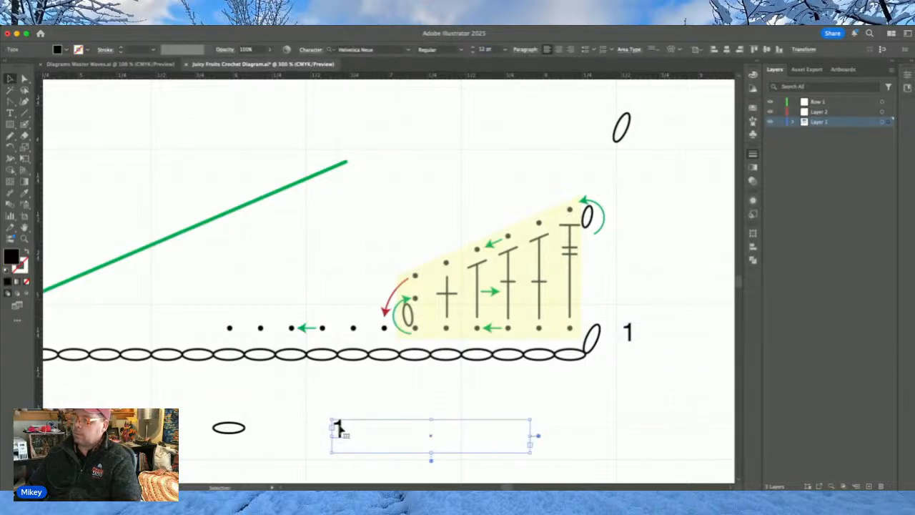
{"action": "double_click", "coordinate": [340, 429]}
{"action": "key", "text": "super+a"}
{"action": "type", "text": "Pres"}
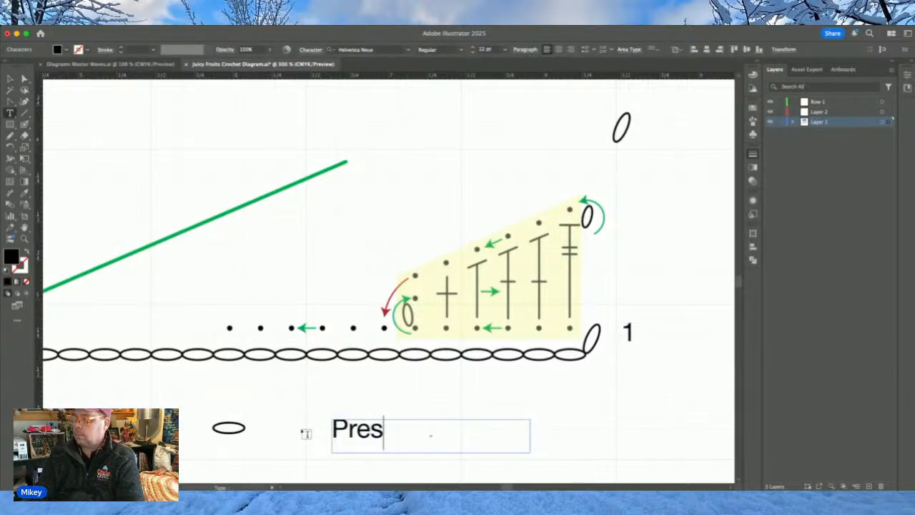
{"action": "type", "text": "s A to c"}
{"action": "key", "text": "BackSpace"}
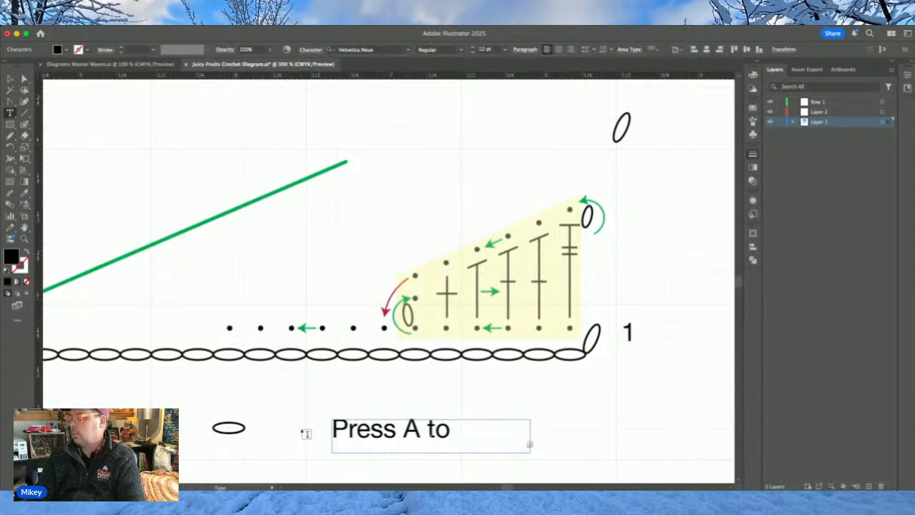
{"action": "key", "text": "Escape"}
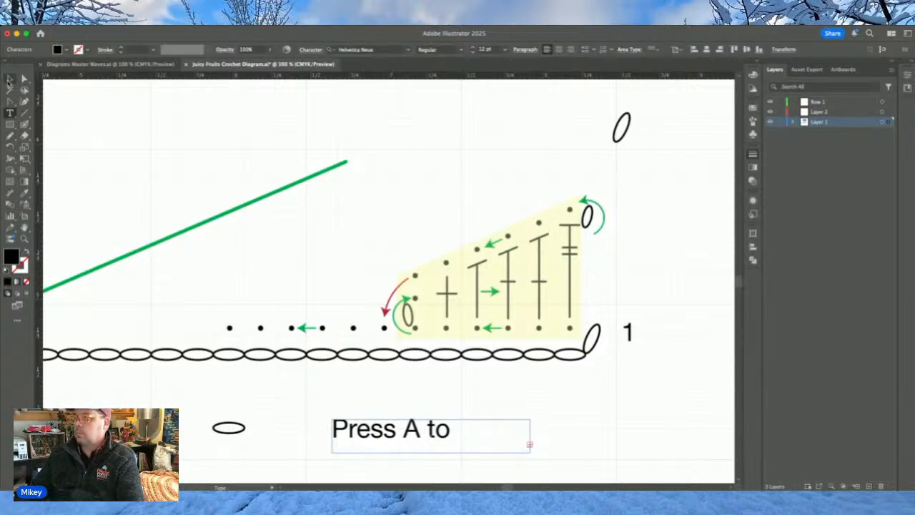
Step: Enlarge the note's text frame and complete the text as "Press A to change square to different shape."
{"action": "left_click_drag", "start_coordinate": [530, 420], "coordinate": [688, 367]}
{"action": "double_click", "coordinate": [550, 378]}
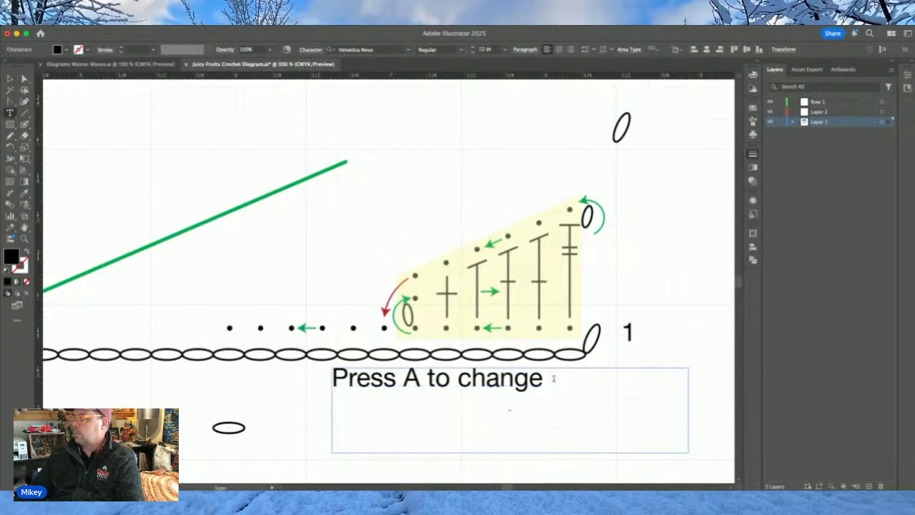
{"action": "type", "text": "square to "}
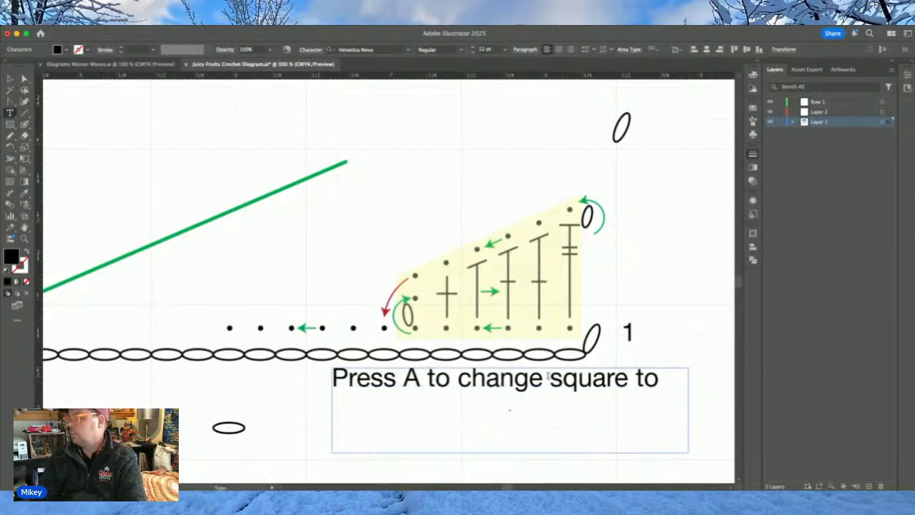
{"action": "type", "text": "different shape."}
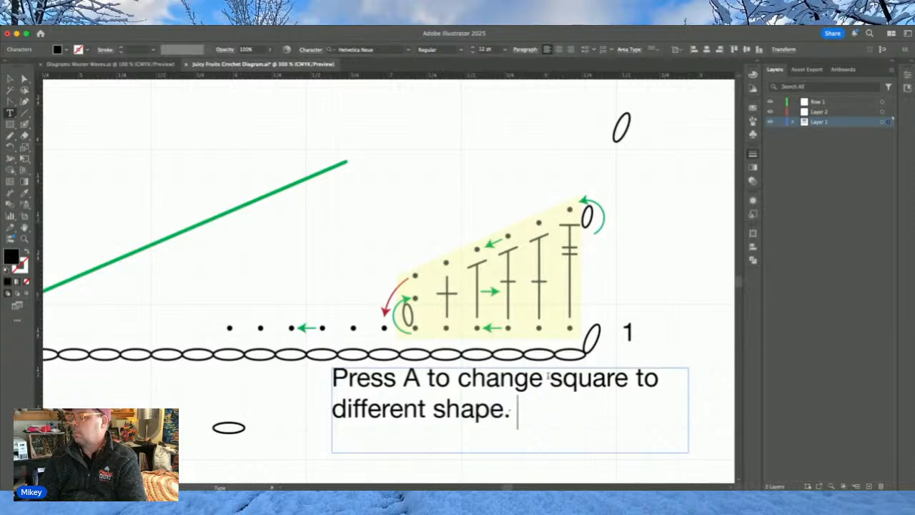
{"action": "left_click", "coordinate": [8, 79]}
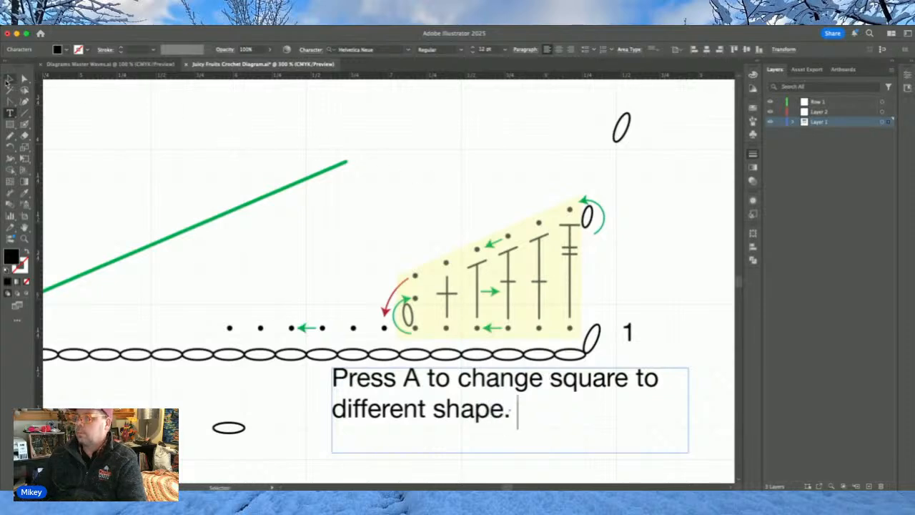
Step: Copy the yellow sloped shape into the empty area above the stitch rows in Diagrams Master Waves.ai
{"action": "left_click", "coordinate": [494, 278]}
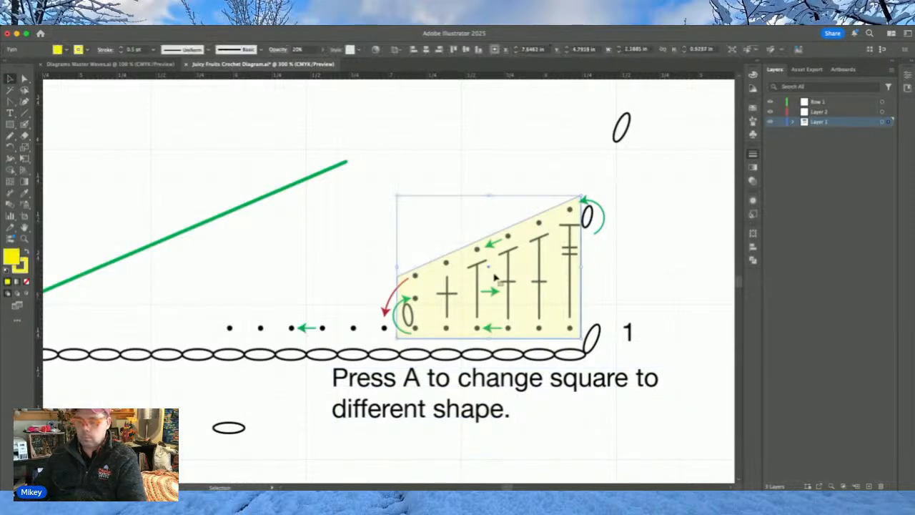
{"action": "left_click", "coordinate": [107, 64]}
{"action": "scroll", "coordinate": [386, 256], "scroll_direction": "right", "scroll_amount": 5}
{"action": "scroll", "coordinate": [387, 255], "scroll_direction": "down", "scroll_amount": 10}
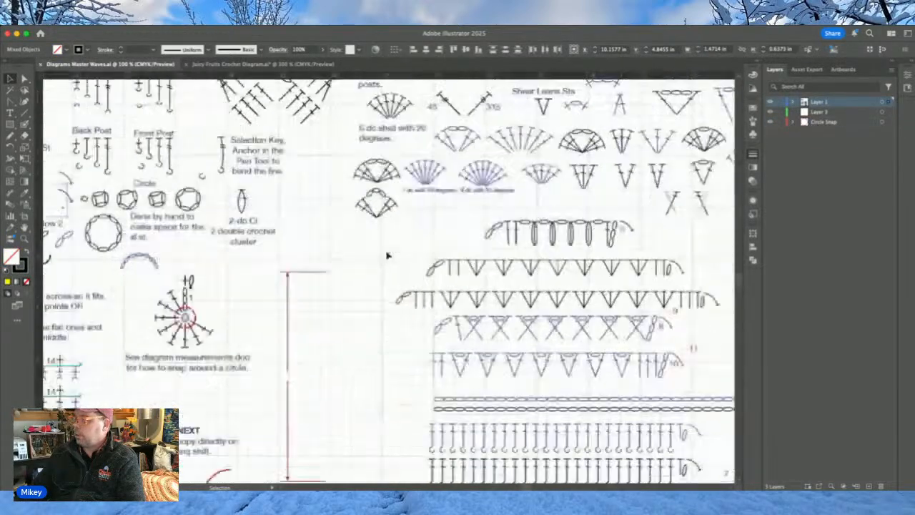
{"action": "scroll", "coordinate": [387, 255], "scroll_direction": "up", "scroll_amount": 15}
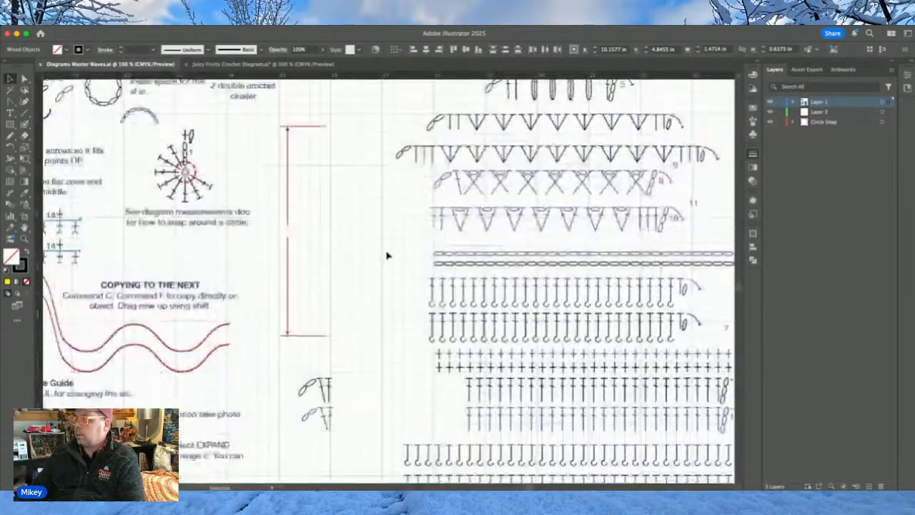
{"action": "scroll", "coordinate": [387, 256], "scroll_direction": "left", "scroll_amount": 2}
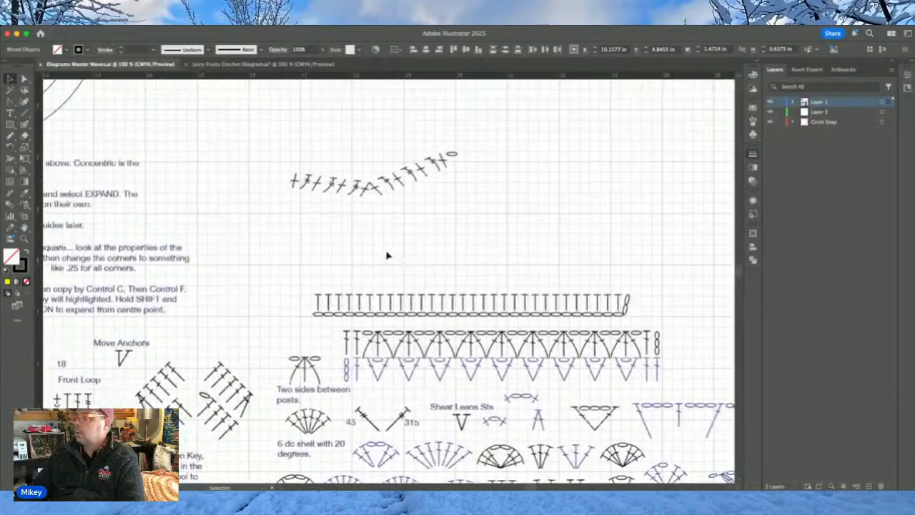
{"action": "scroll", "coordinate": [386, 255], "scroll_direction": "up", "scroll_amount": 3}
{"action": "scroll", "coordinate": [387, 255], "scroll_direction": "right", "scroll_amount": 4}
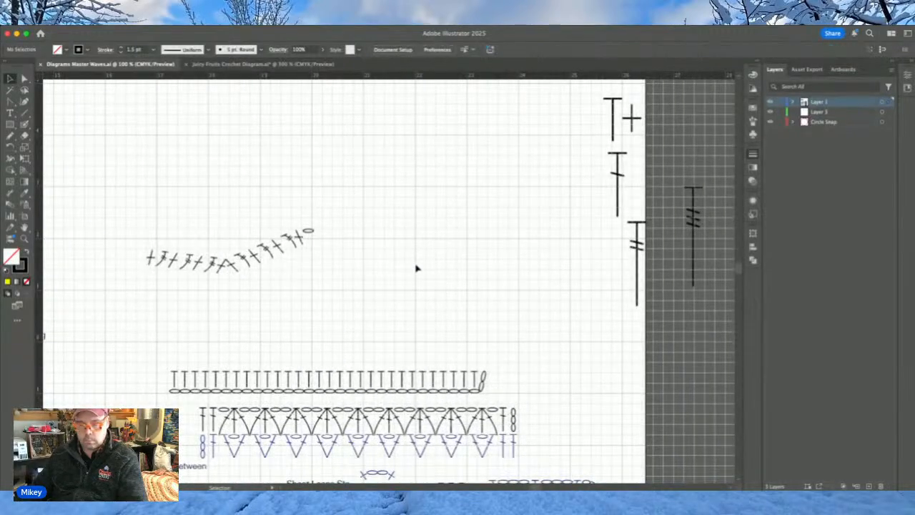
{"action": "key", "text": "ctrl+v"}
{"action": "left_click", "coordinate": [344, 313]}
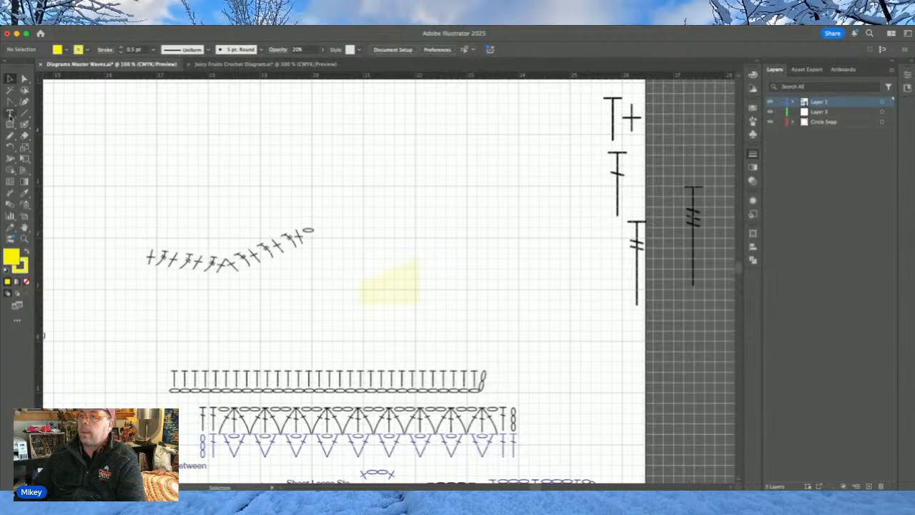
Step: Draw an area text frame directly beneath the pasted yellow shape
{"action": "left_click", "coordinate": [10, 113]}
{"action": "left_click_drag", "start_coordinate": [344, 308], "coordinate": [505, 344]}
{"action": "left_click", "coordinate": [394, 287]}
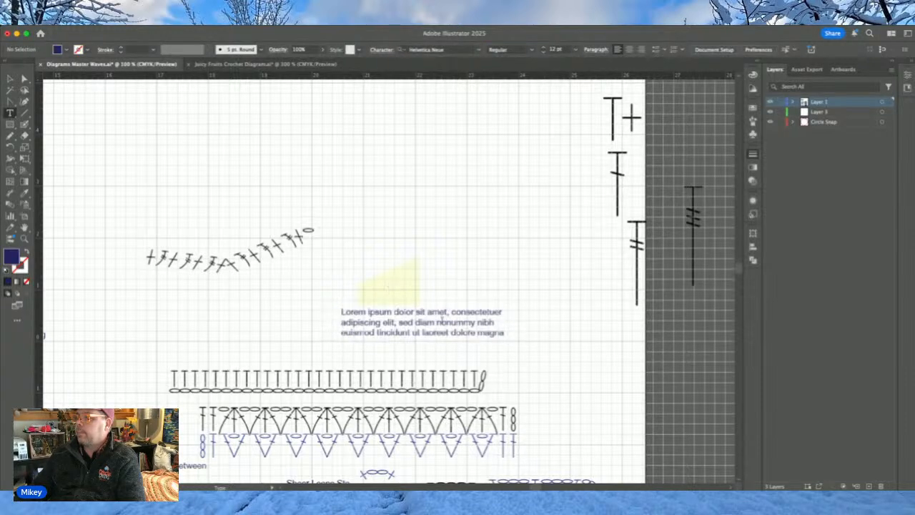
{"action": "left_click", "coordinate": [447, 321]}
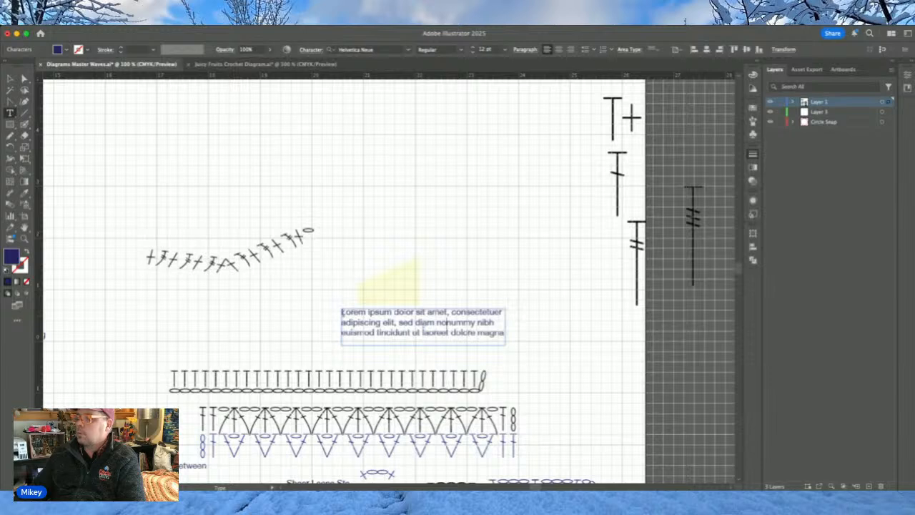
Step: Replace the placeholder text with "Create a square. Then press A and then move points to the shape."
{"action": "left_click_drag", "start_coordinate": [341, 313], "coordinate": [527, 344]}
{"action": "type", "text": "Create a"}
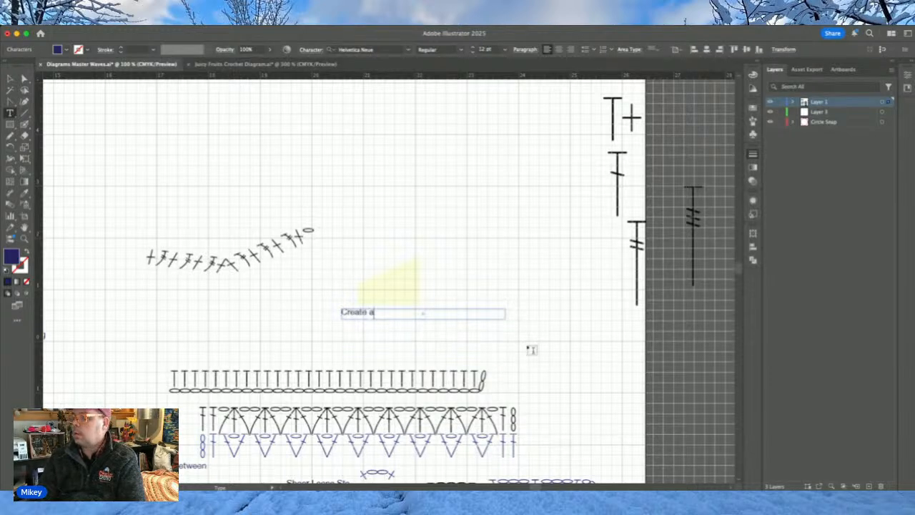
{"action": "type", "text": " square. Then"}
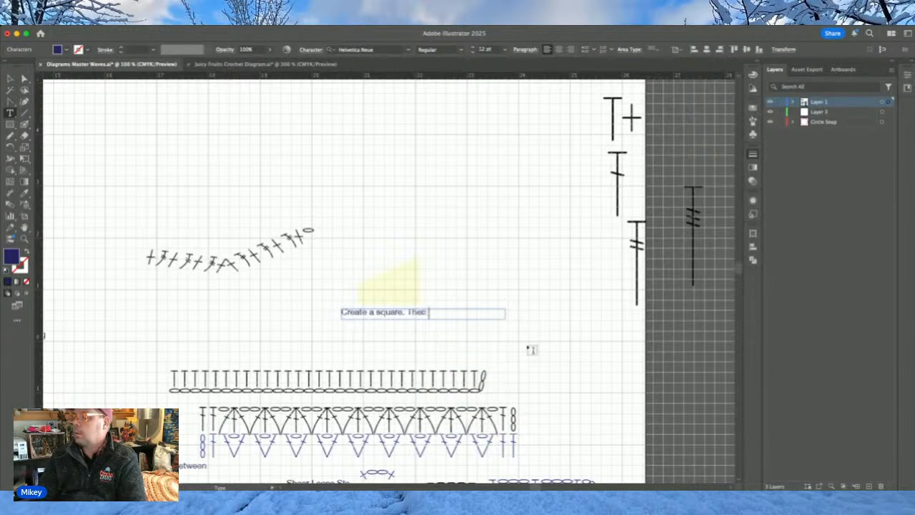
{"action": "type", "text": " ples"}
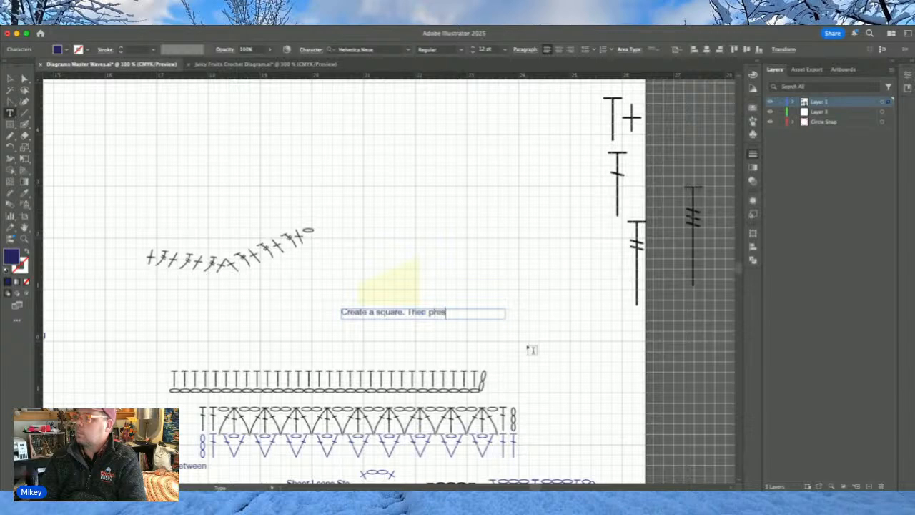
{"action": "type", "text": "s A and then move po"}
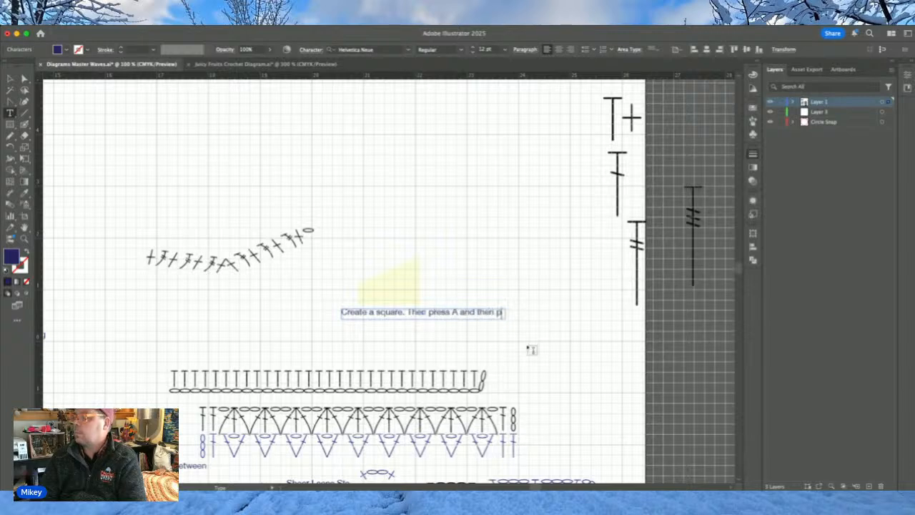
{"action": "type", "text": "itns"}
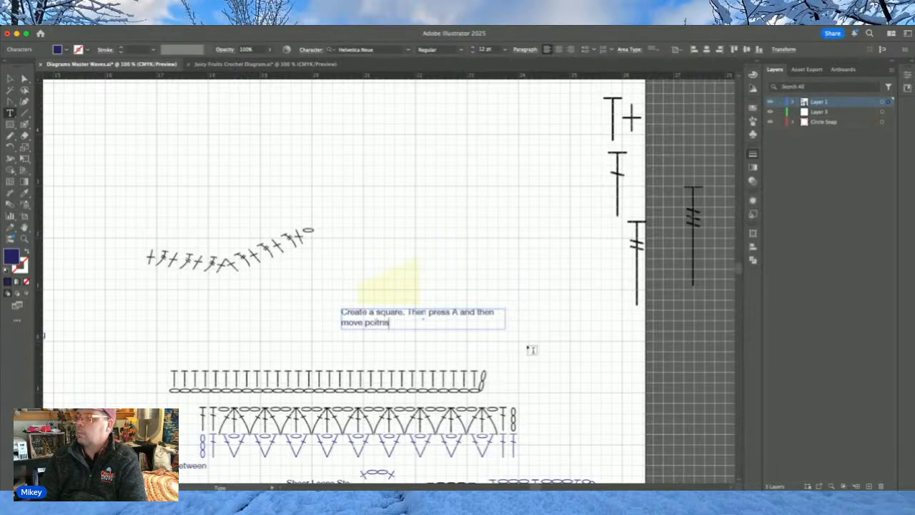
{"action": "key", "text": "BackSpace"}
{"action": "key", "text": "BackSpace"}
{"action": "key", "text": "BackSpace"}
{"action": "type", "text": "nts of the"}
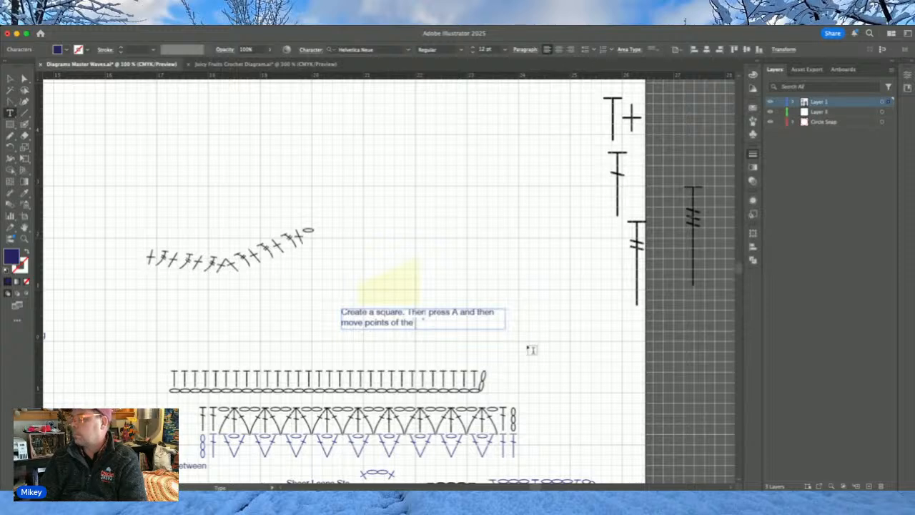
{"action": "type", "text": " ed"}
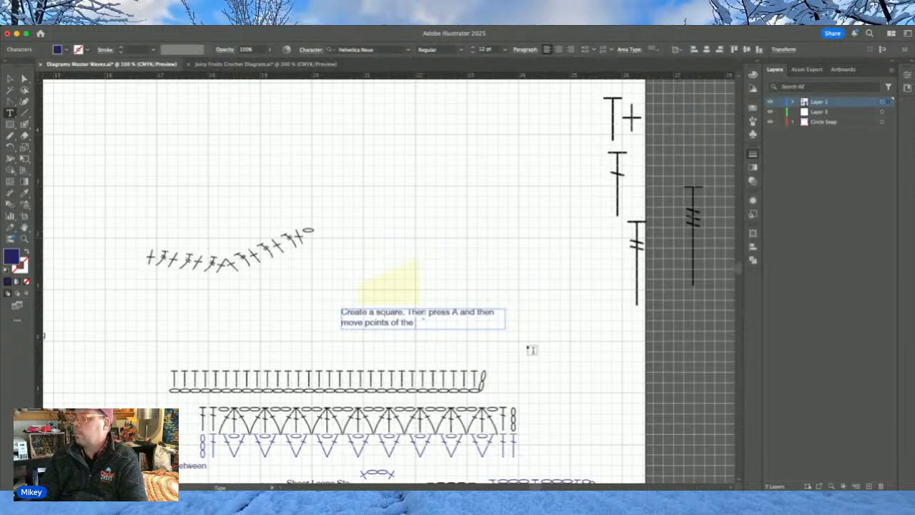
{"action": "key", "text": "BackSpace"}
{"action": "key", "text": "BackSpace"}
{"action": "key", "text": "BackSpace"}
{"action": "type", "text": "t"}
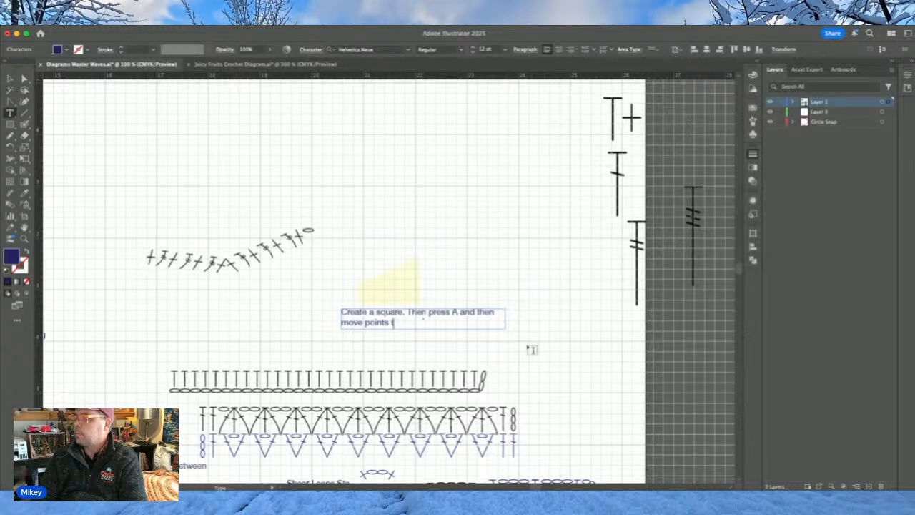
{"action": "type", "text": "o the shape"}
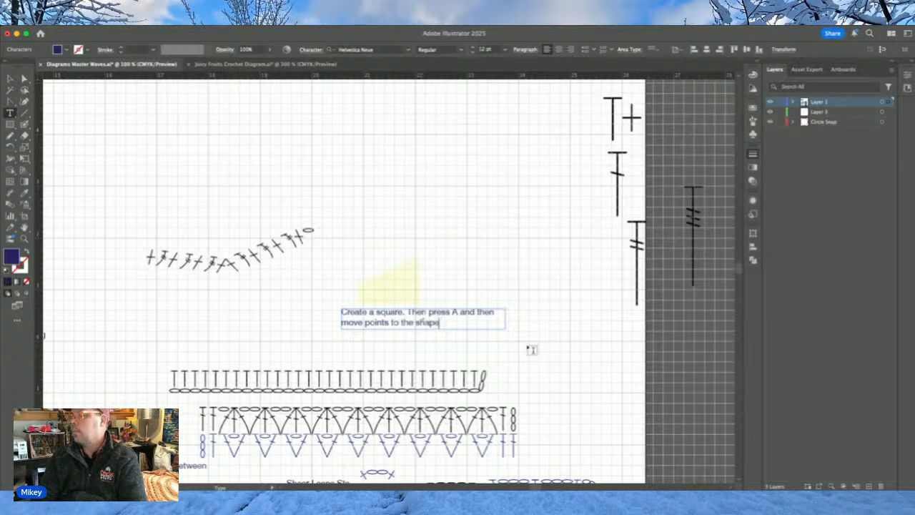
{"action": "type", "text": "."}
{"action": "left_click", "coordinate": [11, 78]}
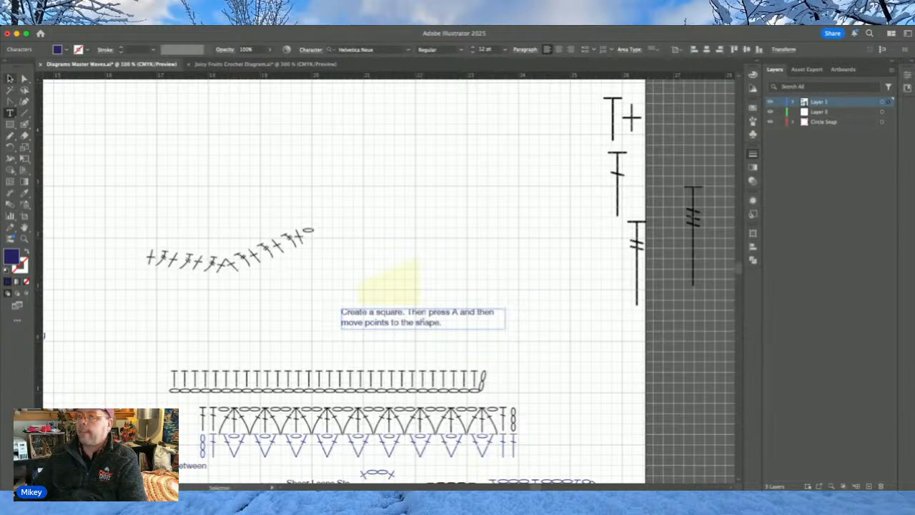
Step: Change the stroke of the pasted yellow shape to black
{"action": "left_click", "coordinate": [410, 294]}
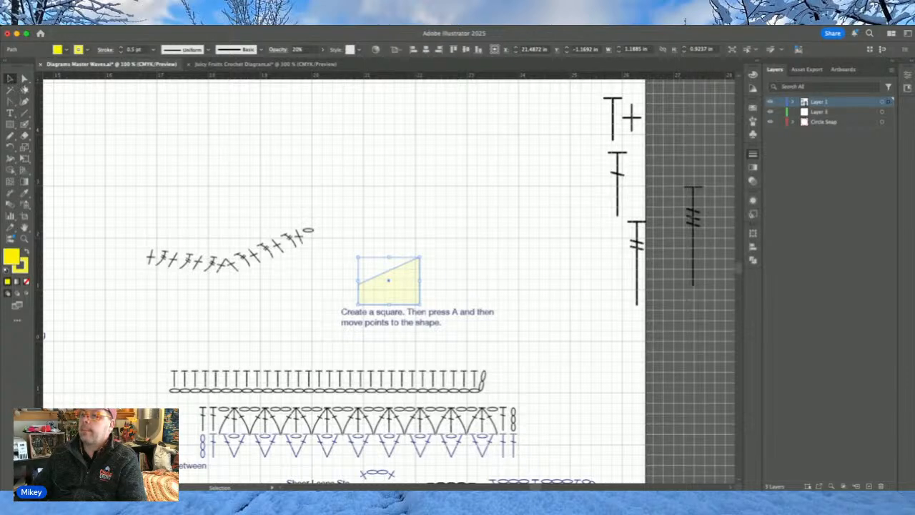
{"action": "left_click", "coordinate": [27, 88]}
{"action": "left_click", "coordinate": [484, 313]}
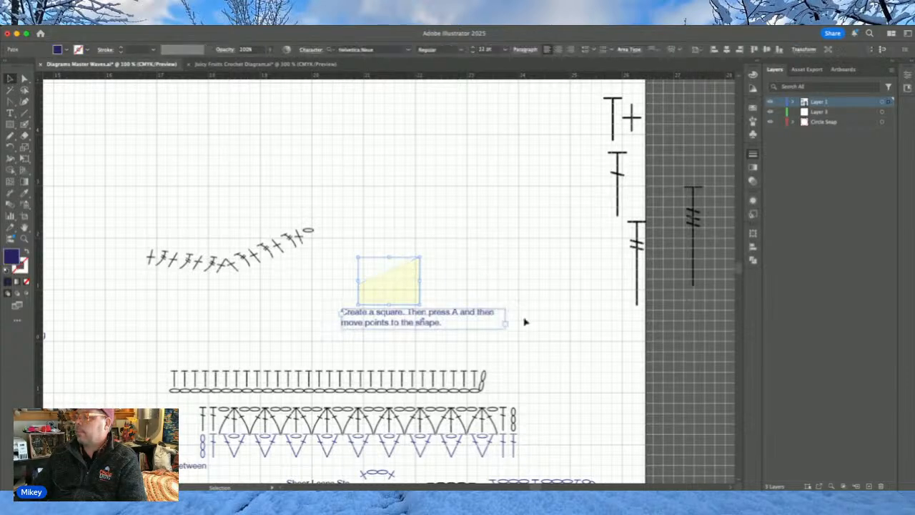
{"action": "left_click", "coordinate": [558, 299]}
{"action": "left_click", "coordinate": [394, 290]}
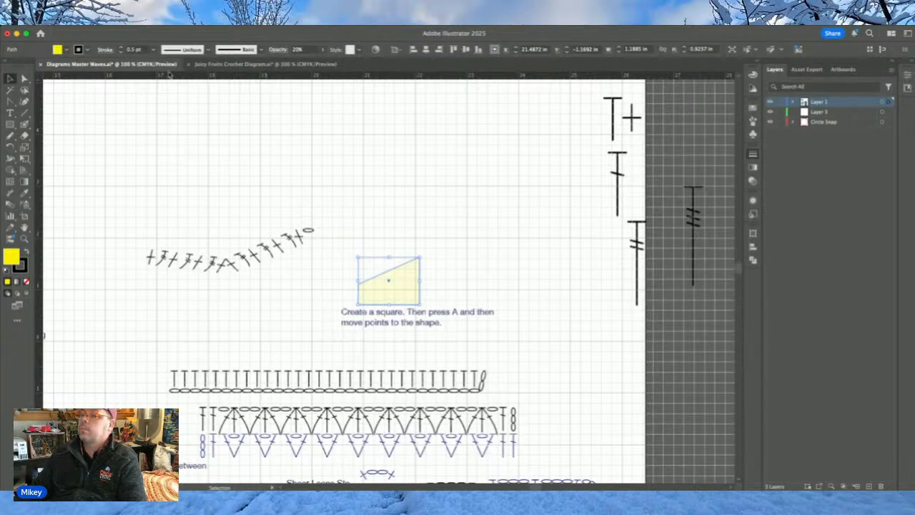
{"action": "left_click", "coordinate": [504, 216]}
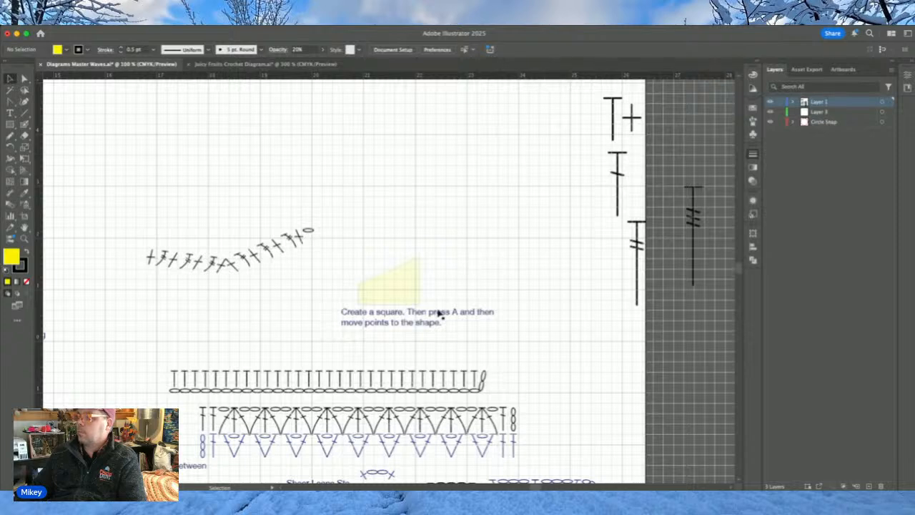
Step: Resize the caption frame beneath the yellow shape so it is narrower and taller and the text wraps onto three lines
{"action": "left_click", "coordinate": [481, 322]}
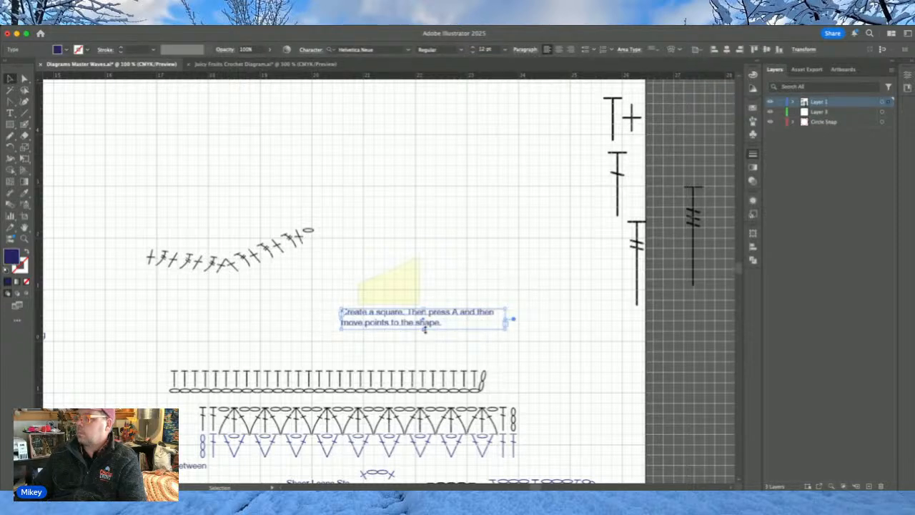
{"action": "left_click_drag", "start_coordinate": [424, 328], "coordinate": [424, 345]}
{"action": "left_click_drag", "start_coordinate": [508, 328], "coordinate": [432, 330]}
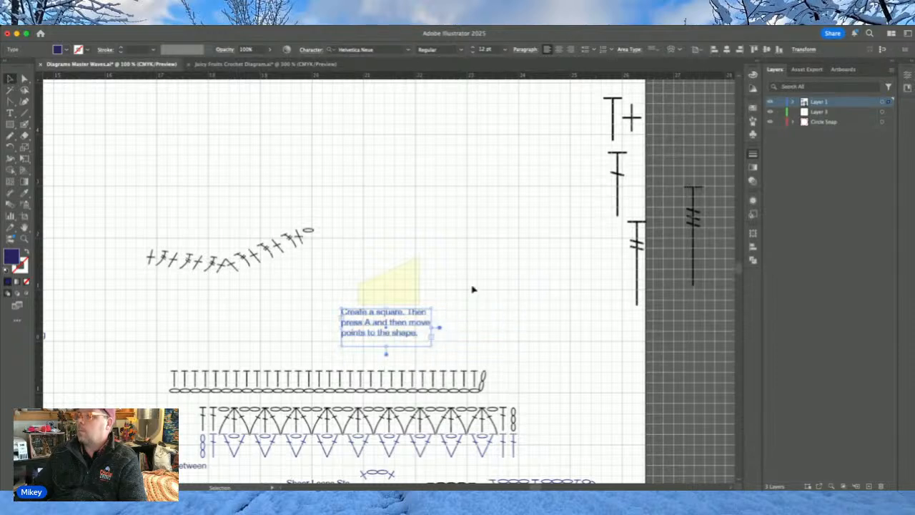
Step: Move the yellow shape together with its caption beside the tall stitch symbols near the artboard's right edge
{"action": "left_click", "coordinate": [426, 296]}
{"action": "left_click_drag", "start_coordinate": [430, 344], "coordinate": [350, 254]}
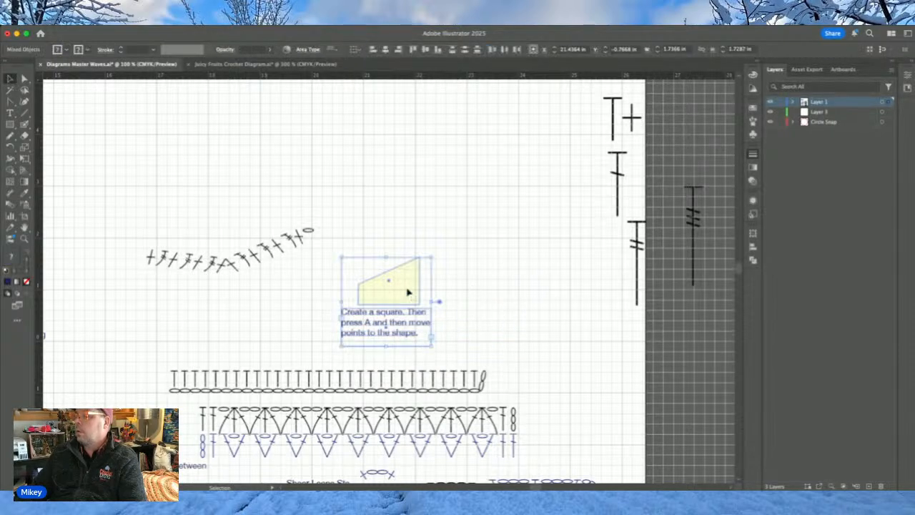
{"action": "left_click_drag", "start_coordinate": [408, 292], "coordinate": [603, 310]}
{"action": "left_click", "coordinate": [513, 234]}
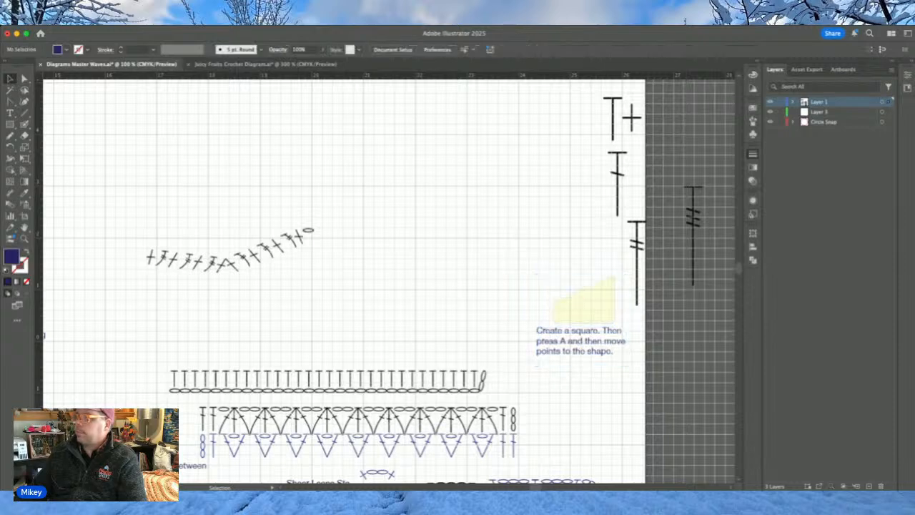
Step: Switch to the Juicy Fruits Crochet Diagram and save it as 3D Leaves Crochet Diagram.ai
{"action": "left_click", "coordinate": [221, 65]}
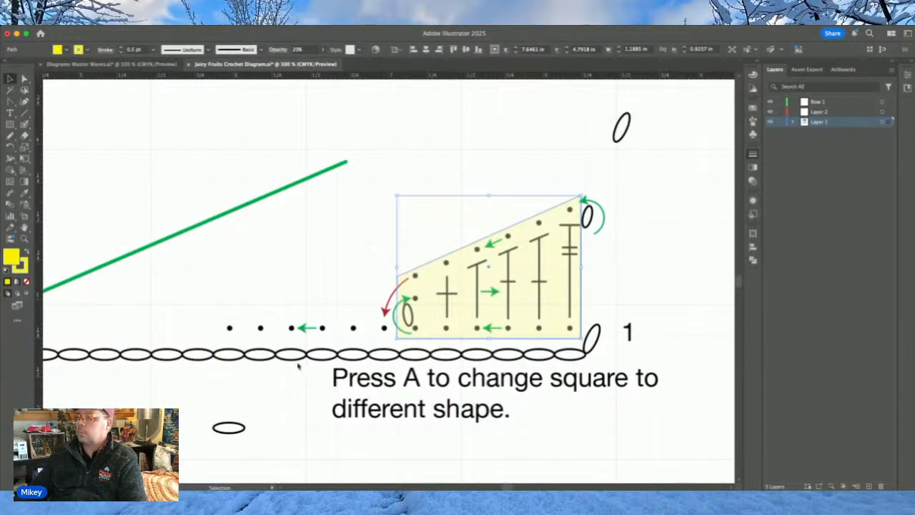
{"action": "left_click", "coordinate": [329, 419]}
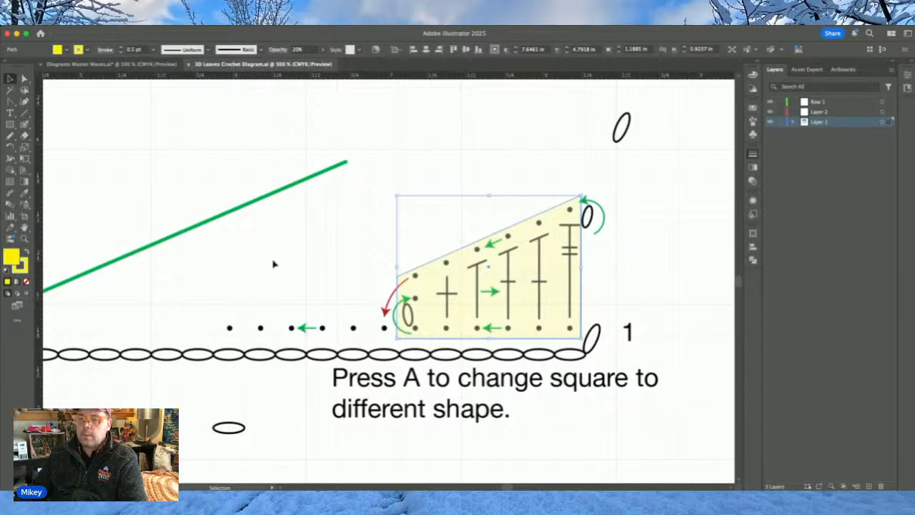
{"action": "left_click", "coordinate": [333, 266]}
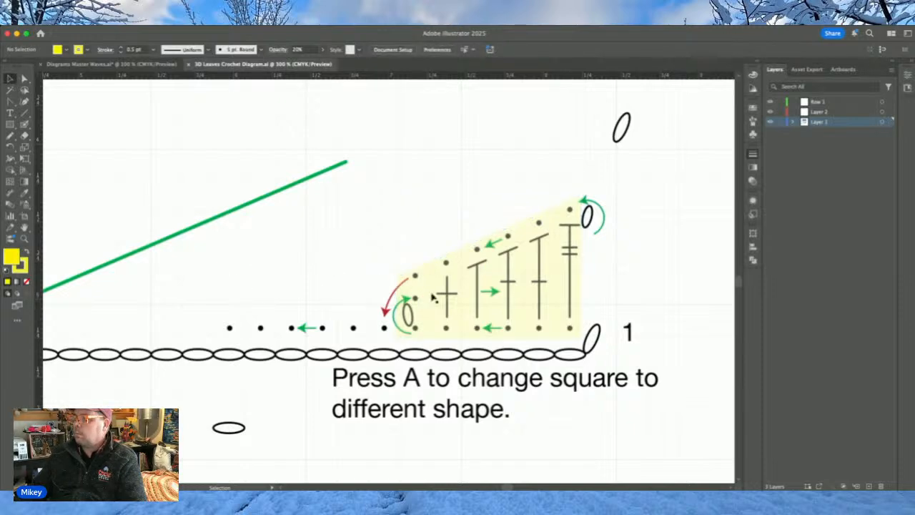
Step: Nudge the translucent yellow block slightly up and right and round its corners to a radius of about 0.0752 in
{"action": "left_click", "coordinate": [433, 297]}
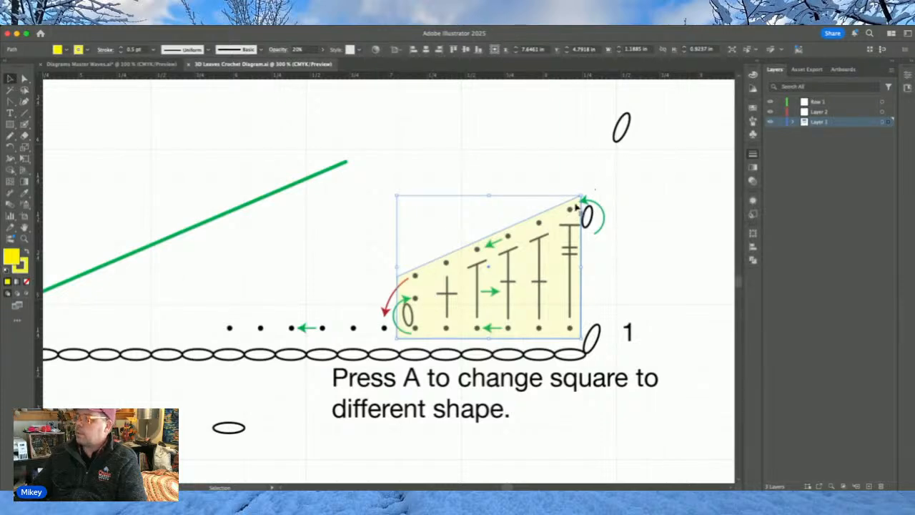
{"action": "left_click", "coordinate": [24, 79]}
{"action": "left_click", "coordinate": [583, 197]}
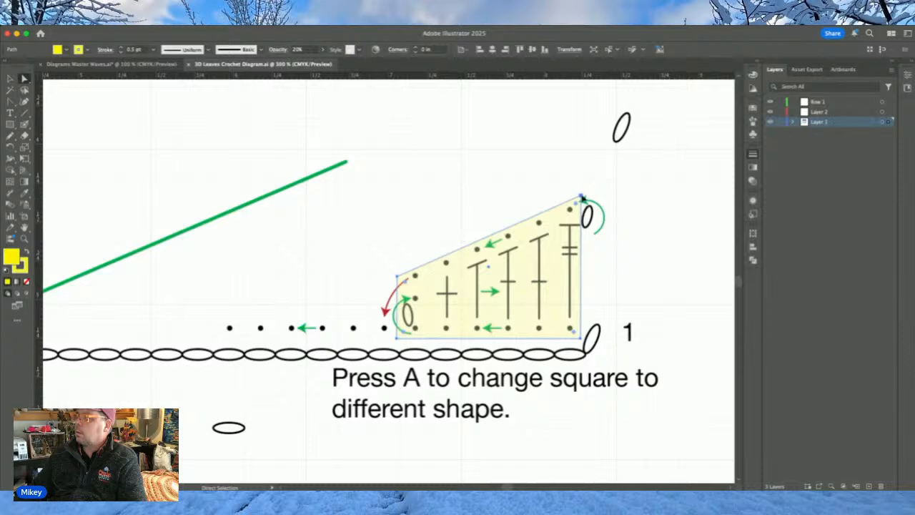
{"action": "left_click_drag", "start_coordinate": [582, 196], "coordinate": [584, 196]}
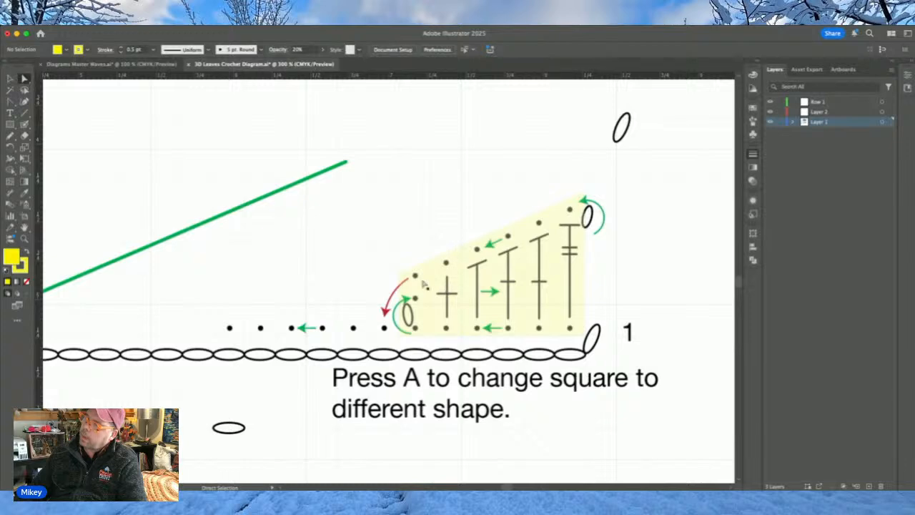
{"action": "left_click_drag", "start_coordinate": [411, 284], "coordinate": [413, 284]}
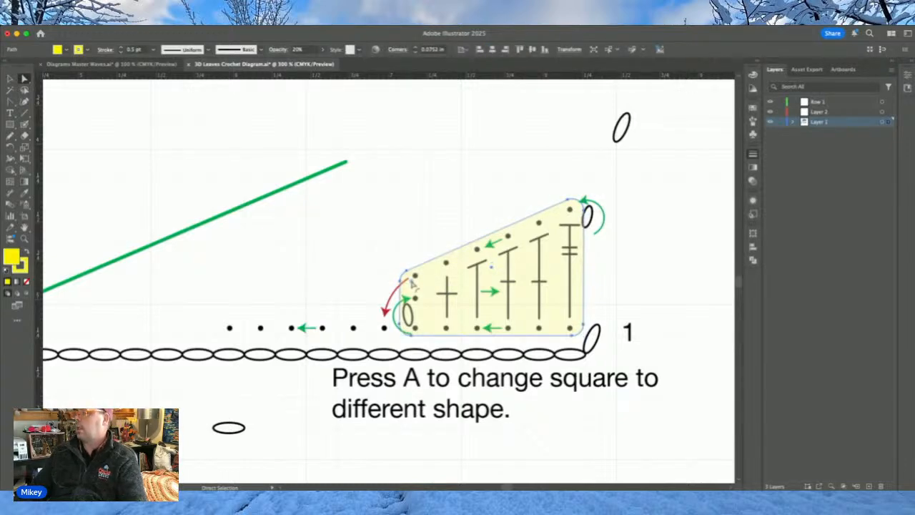
{"action": "left_click", "coordinate": [331, 205]}
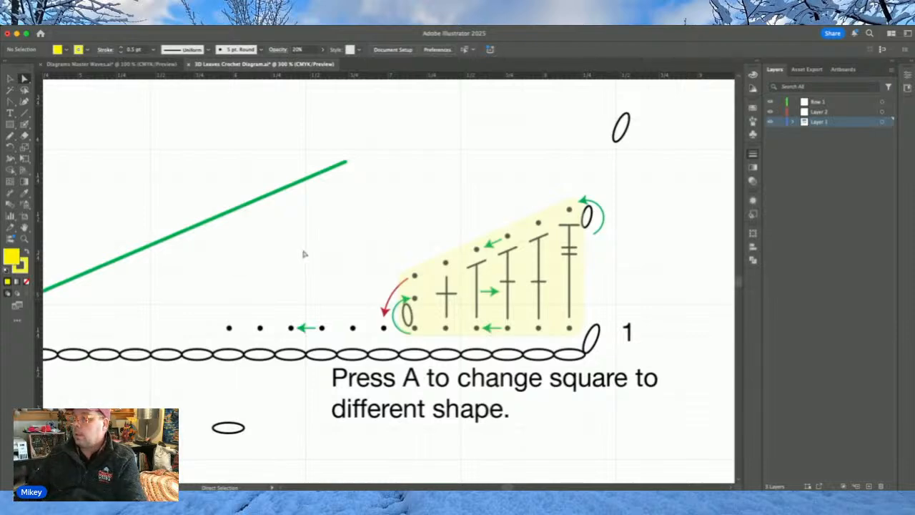
Step: Move the yellow block onto a new layer named "Box Illustrations" and hide that layer
{"action": "left_click", "coordinate": [556, 308]}
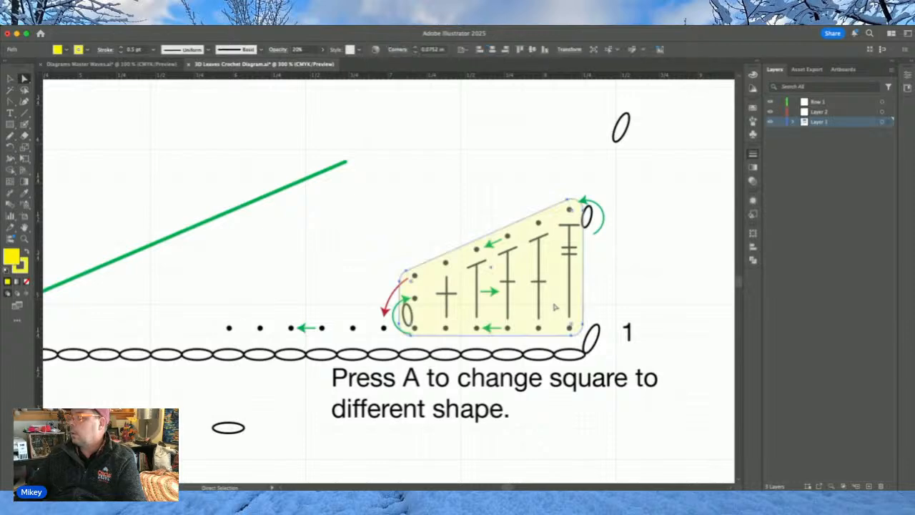
{"action": "left_click", "coordinate": [869, 487]}
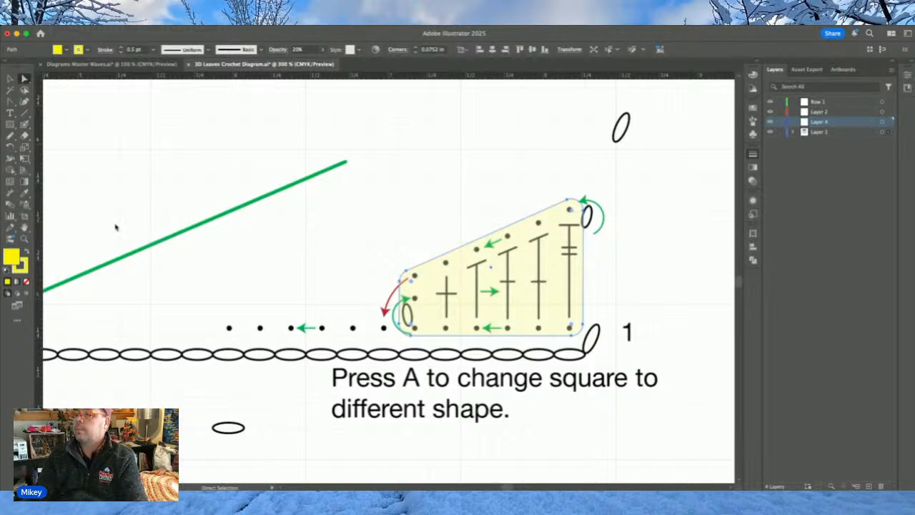
{"action": "type", "text": "Box Illustrations"}
{"action": "key", "text": "Return"}
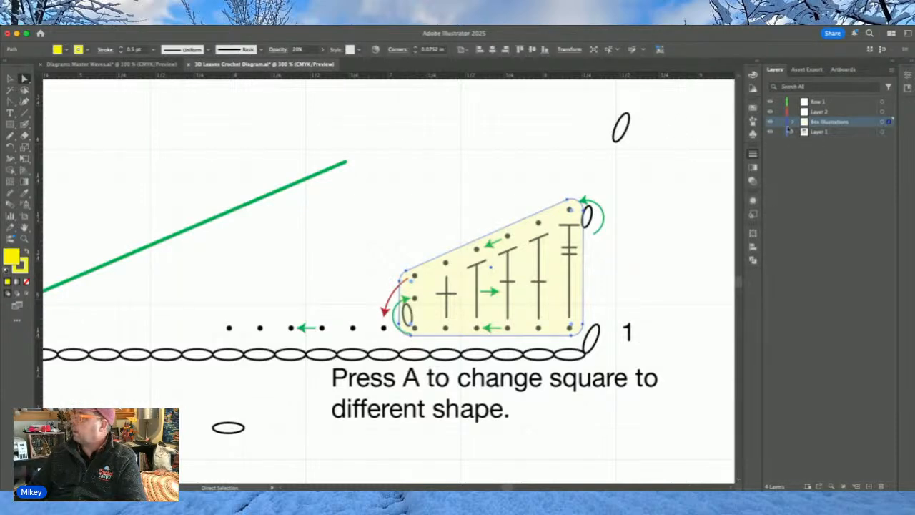
{"action": "left_click", "coordinate": [770, 122]}
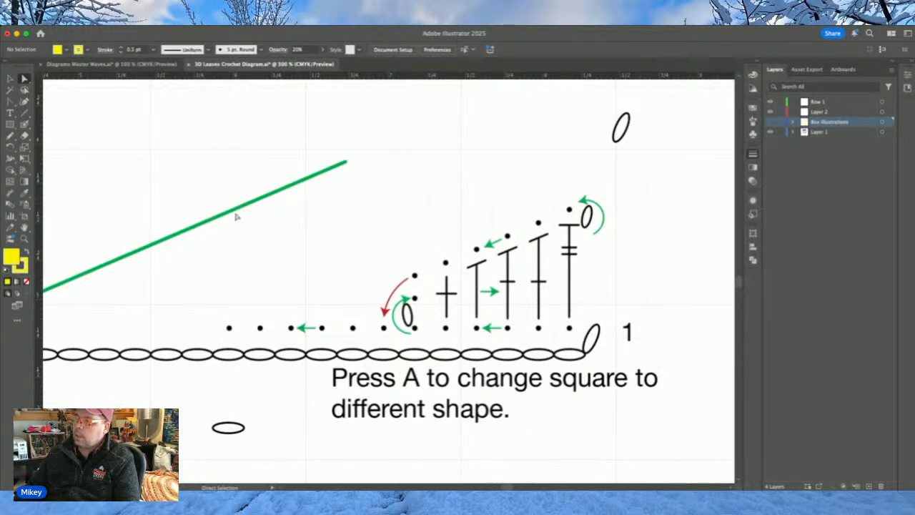
{"action": "left_click", "coordinate": [412, 308]}
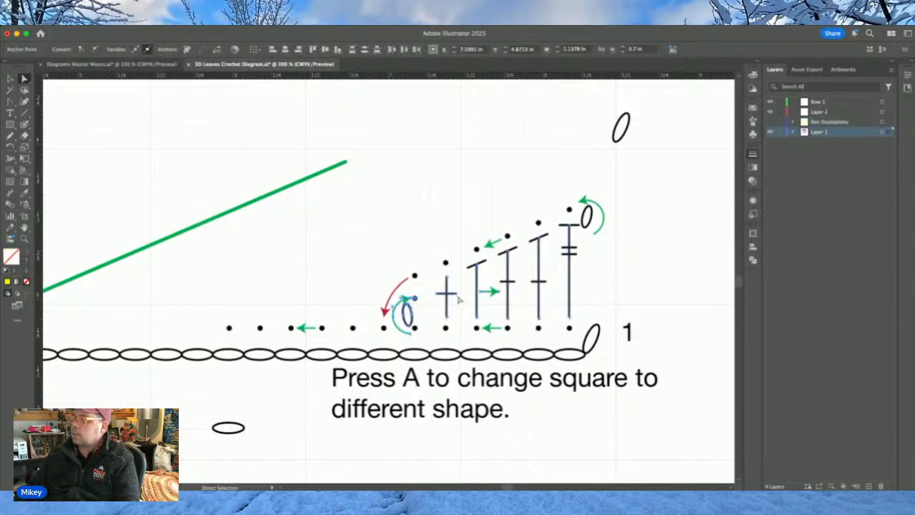
{"action": "left_click_drag", "start_coordinate": [448, 297], "coordinate": [417, 296]}
{"action": "key", "text": "super+z"}
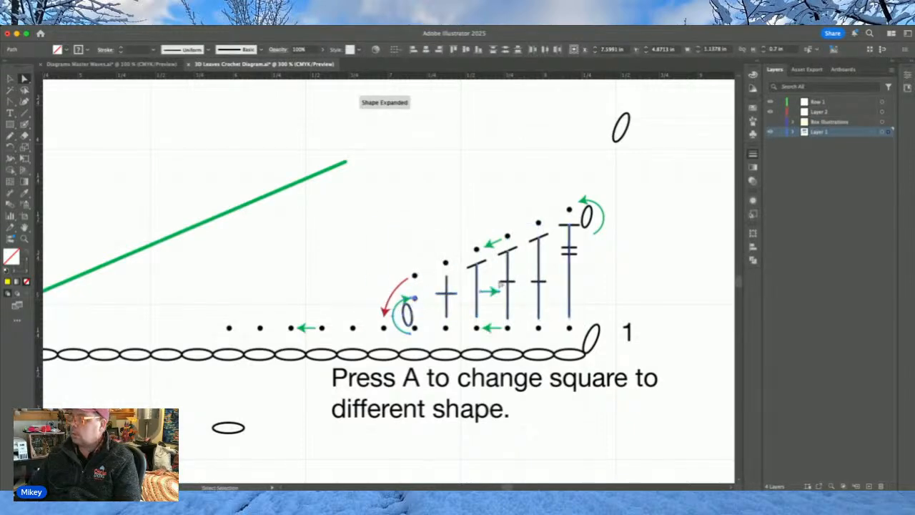
{"action": "left_click", "coordinate": [603, 264]}
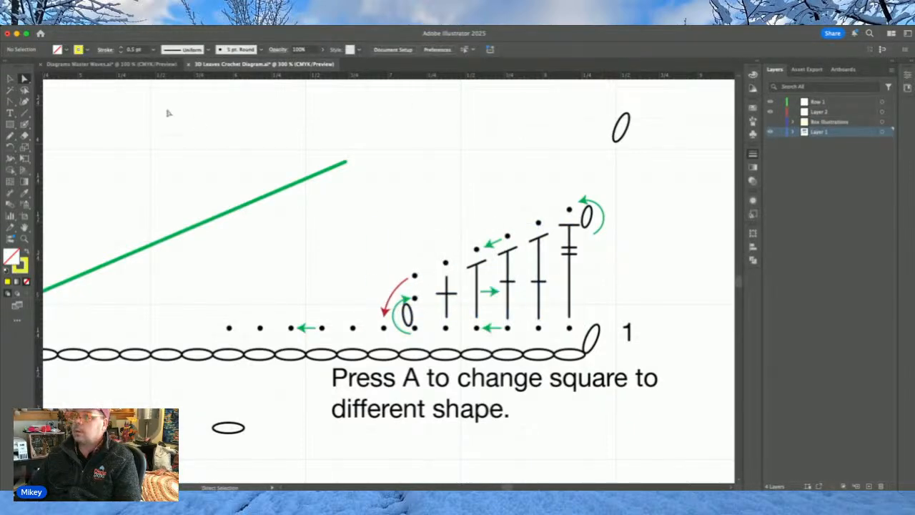
Step: Duplicate the five graduated stitches with their chain oval and green arrows over the next group of dots along the foundation chain
{"action": "left_click", "coordinate": [10, 78]}
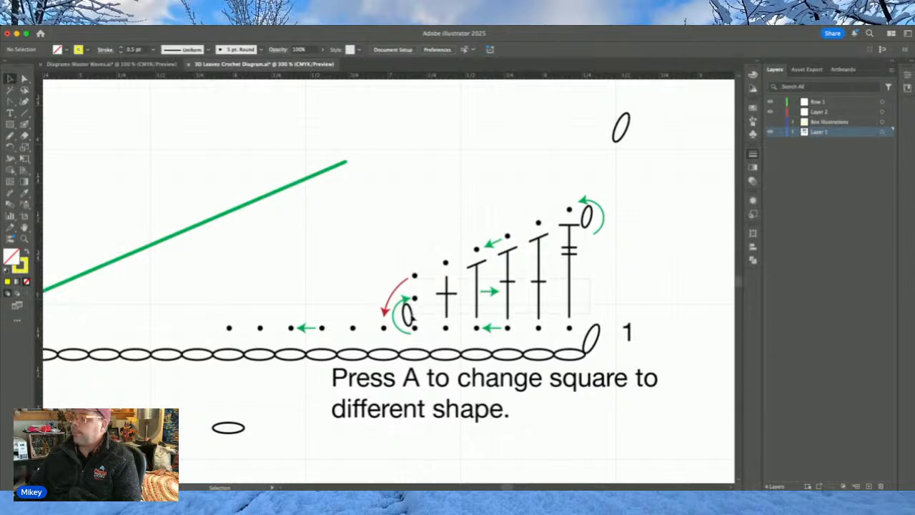
{"action": "left_click", "coordinate": [412, 315]}
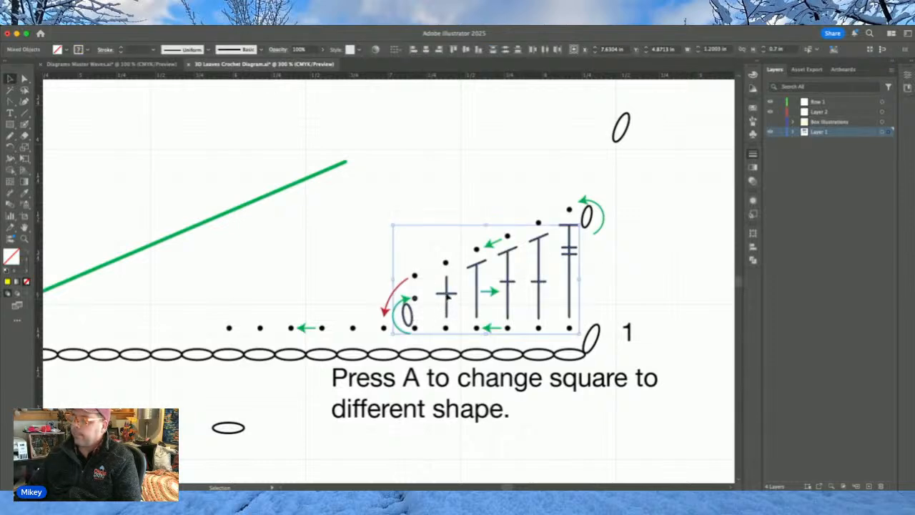
{"action": "left_click_drag", "start_coordinate": [446, 293], "coordinate": [415, 293]}
{"action": "left_click_drag", "start_coordinate": [330, 305], "coordinate": [262, 312]}
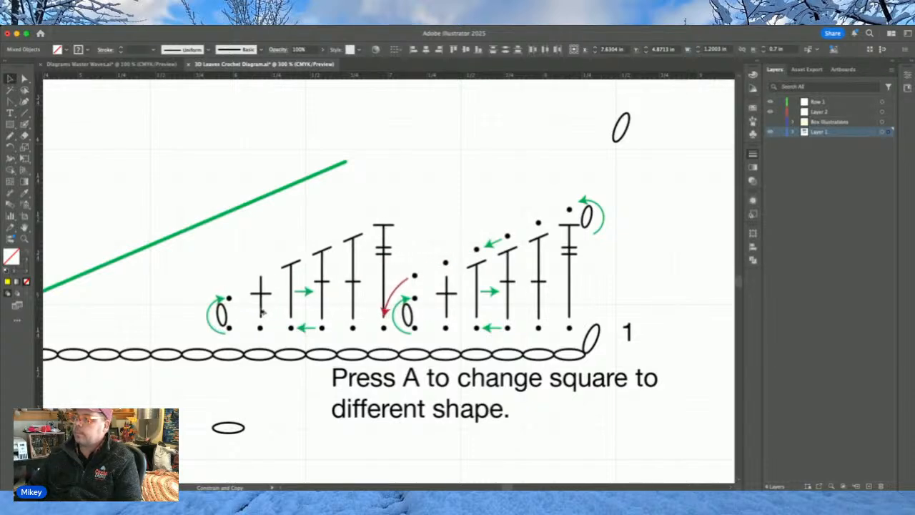
{"action": "left_click_drag", "start_coordinate": [262, 311], "coordinate": [262, 311]}
{"action": "left_click", "coordinate": [429, 241]}
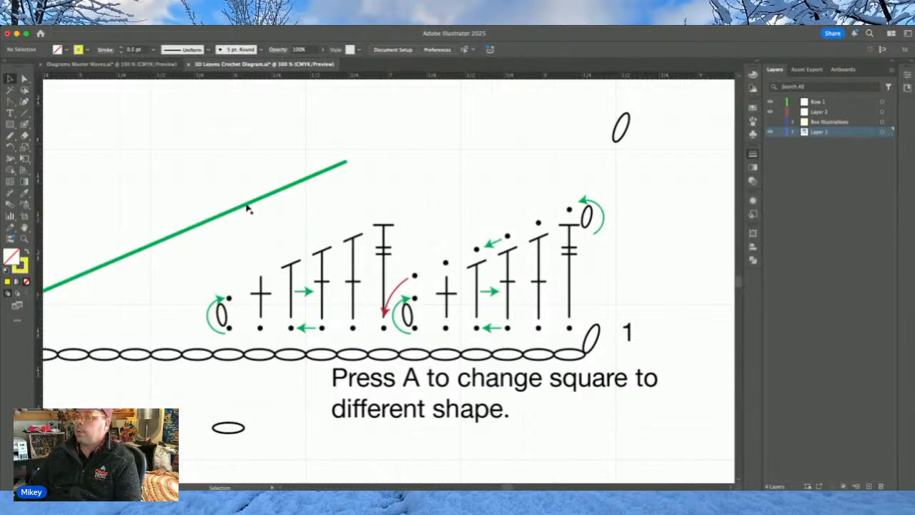
Step: Align the slanted green guide line with the tops of the copied stitches and lengthen it in both directions
{"action": "mouse_move", "coordinate": [247, 207]}
{"action": "left_mouse_down"}
{"action": "mouse_move", "coordinate": [453, 193]}
{"action": "mouse_move", "coordinate": [438, 206]}
{"action": "left_mouse_up"}
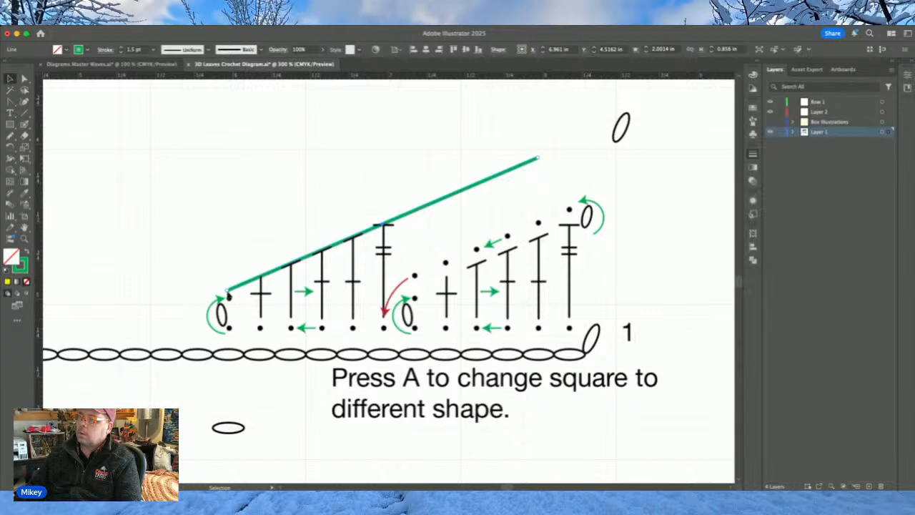
{"action": "left_click_drag", "start_coordinate": [228, 292], "coordinate": [124, 336]}
{"action": "left_click", "coordinate": [286, 145]}
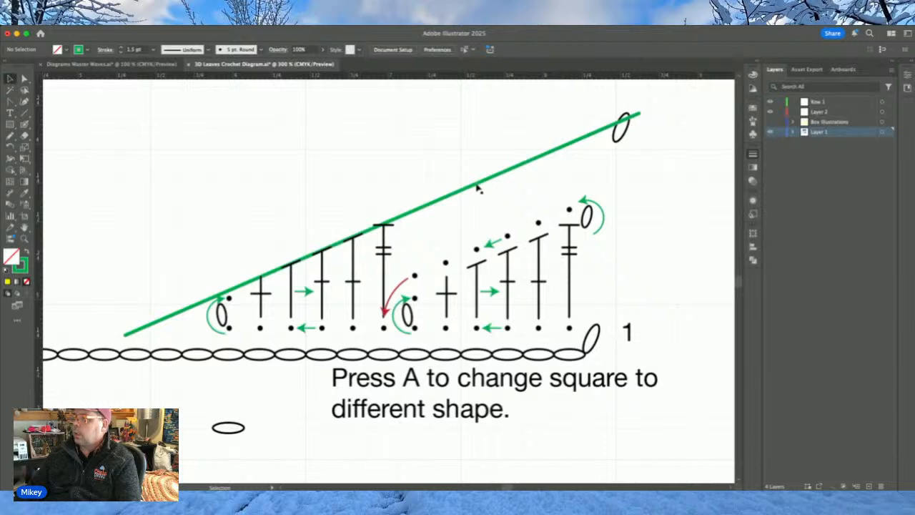
Step: Duplicate the slanted green guide, rotate the copy to horizontal and place it just above the top of the stitches
{"action": "left_click_drag", "start_coordinate": [479, 188], "coordinate": [316, 184]}
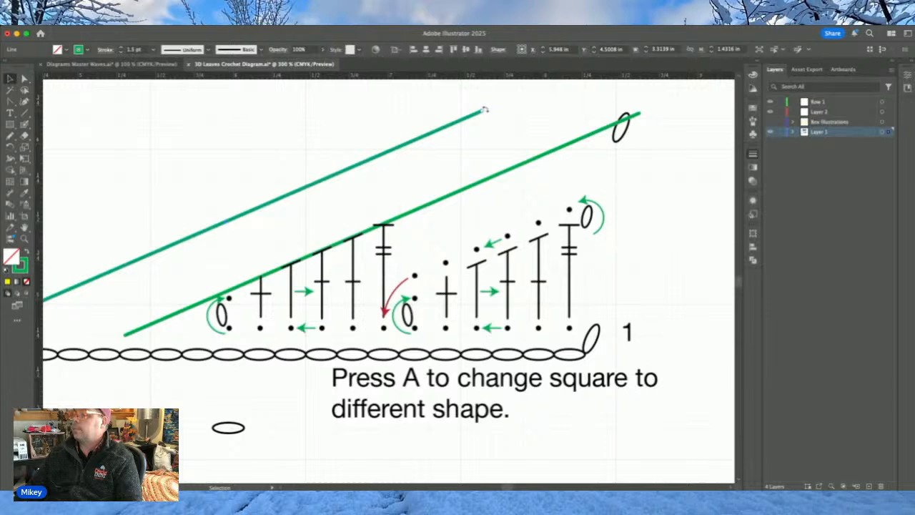
{"action": "left_click_drag", "start_coordinate": [485, 109], "coordinate": [486, 222]}
{"action": "left_click", "coordinate": [449, 135]}
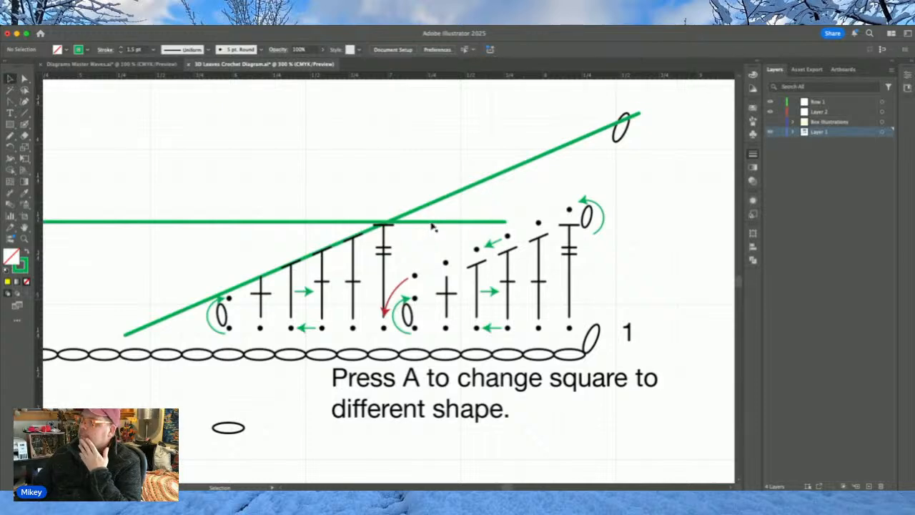
{"action": "left_click_drag", "start_coordinate": [431, 224], "coordinate": [510, 193]}
Step: Duplicate the dot above the tallest original stitch straight up onto the horizontal green guide
{"action": "key", "text": "super+equal"}
{"action": "key", "text": "super+equal"}
{"action": "key", "text": "super+equal"}
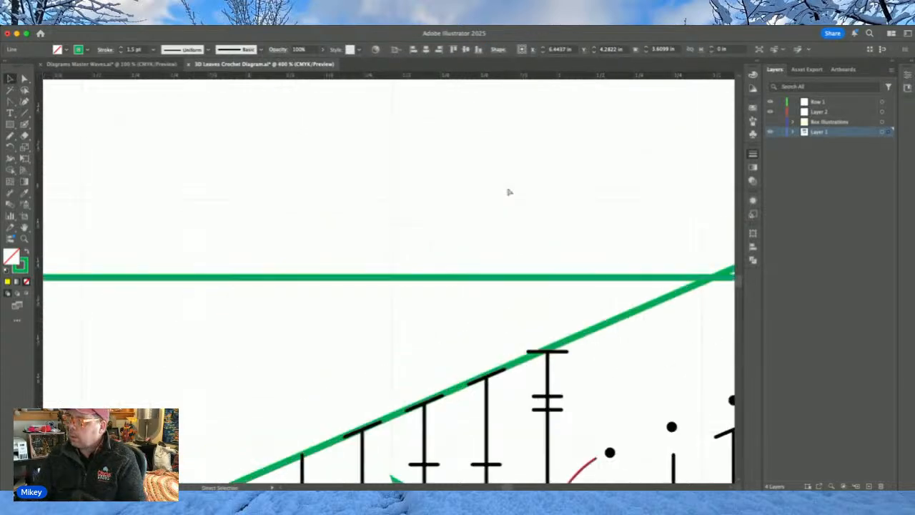
{"action": "scroll", "coordinate": [509, 191], "scroll_direction": "right", "scroll_amount": 15}
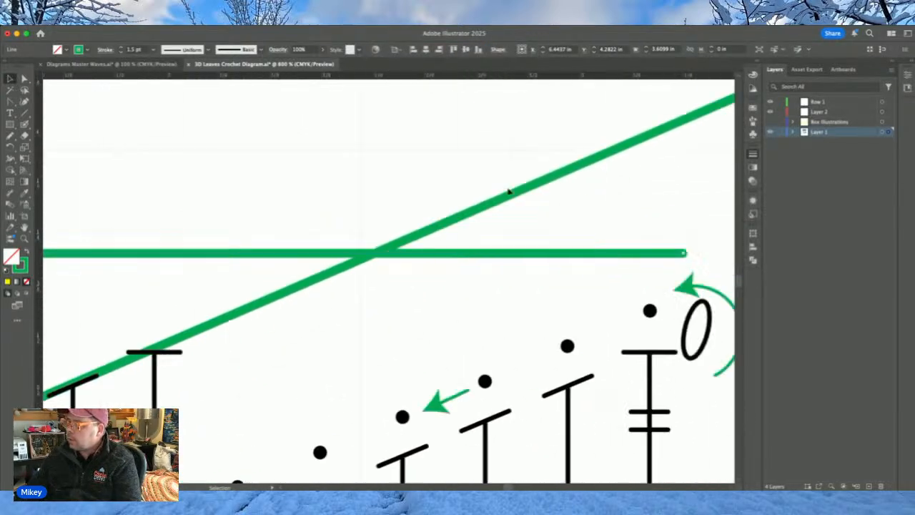
{"action": "scroll", "coordinate": [509, 192], "scroll_direction": "left", "scroll_amount": 2}
{"action": "scroll", "coordinate": [509, 192], "scroll_direction": "down", "scroll_amount": 3}
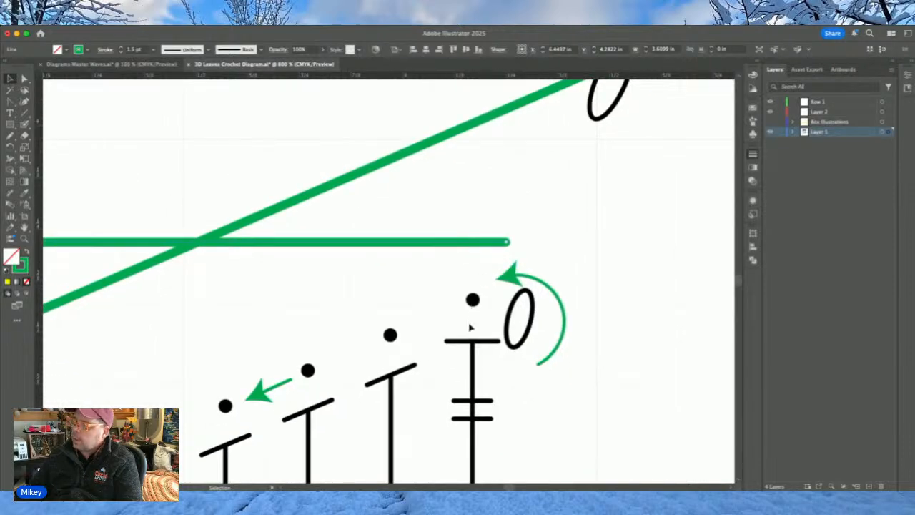
{"action": "left_click", "coordinate": [472, 299]}
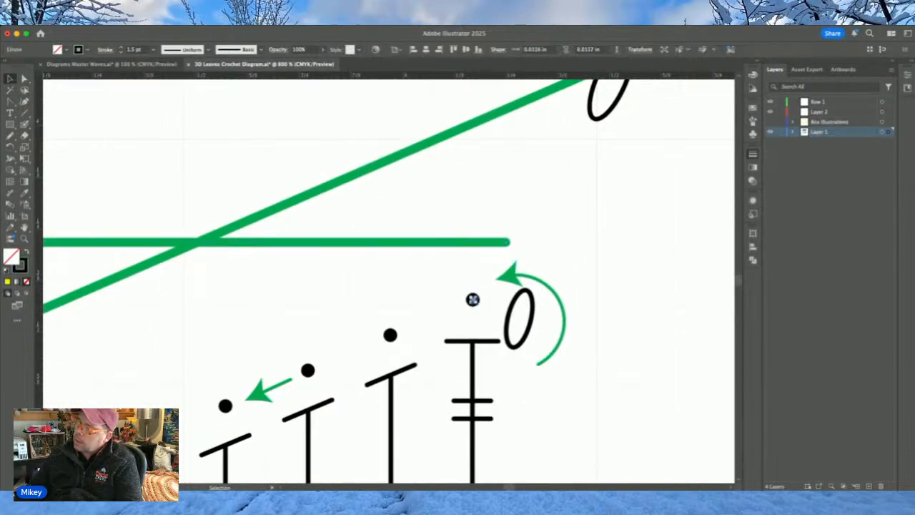
{"action": "left_click", "coordinate": [482, 283]}
{"action": "left_click_drag", "start_coordinate": [472, 300], "coordinate": [473, 243]}
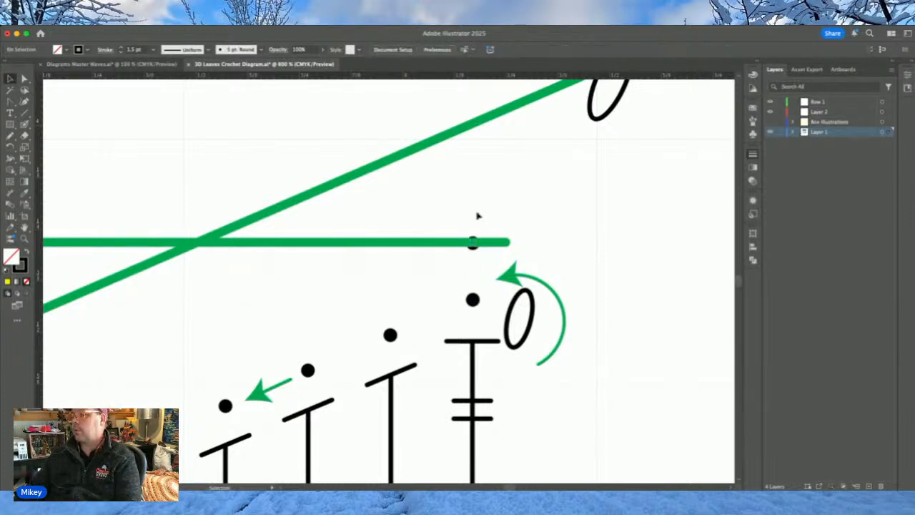
{"action": "scroll", "coordinate": [479, 216], "scroll_direction": "left", "scroll_amount": 3}
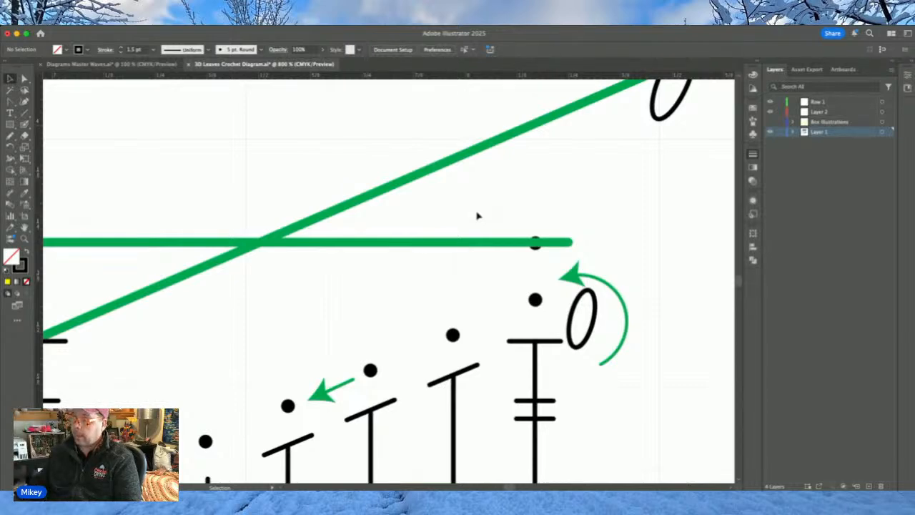
{"action": "scroll", "coordinate": [479, 216], "scroll_direction": "left", "scroll_amount": 3}
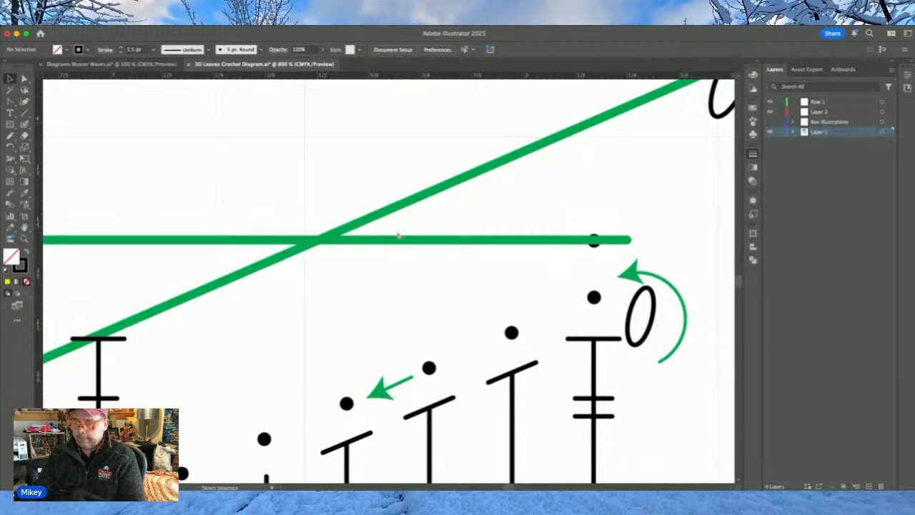
{"action": "scroll", "coordinate": [399, 237], "scroll_direction": "down", "scroll_amount": 2}
{"action": "scroll", "coordinate": [398, 237], "scroll_direction": "down", "scroll_amount": 2}
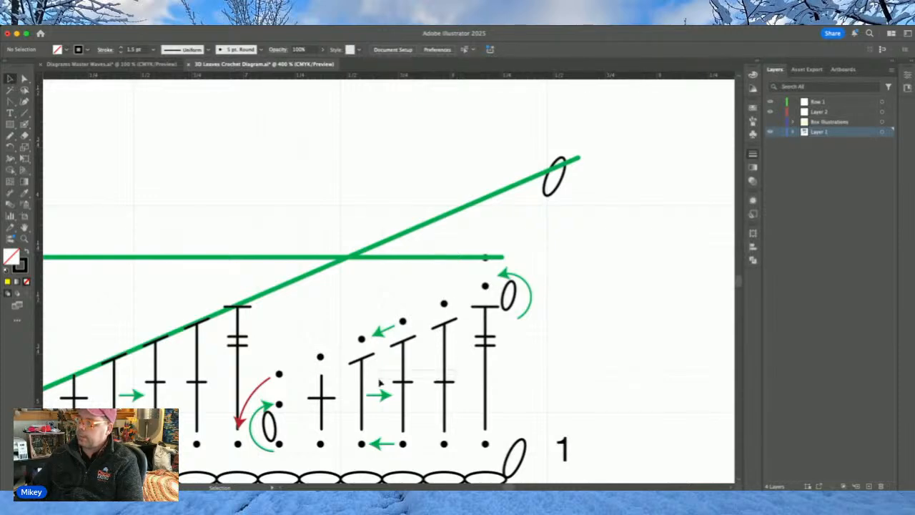
Step: Duplicate the three graduated stitches straight up toward the slanted green guide, and lower the tallest stitch's copy slightly
{"action": "left_click_drag", "start_coordinate": [351, 379], "coordinate": [403, 280]}
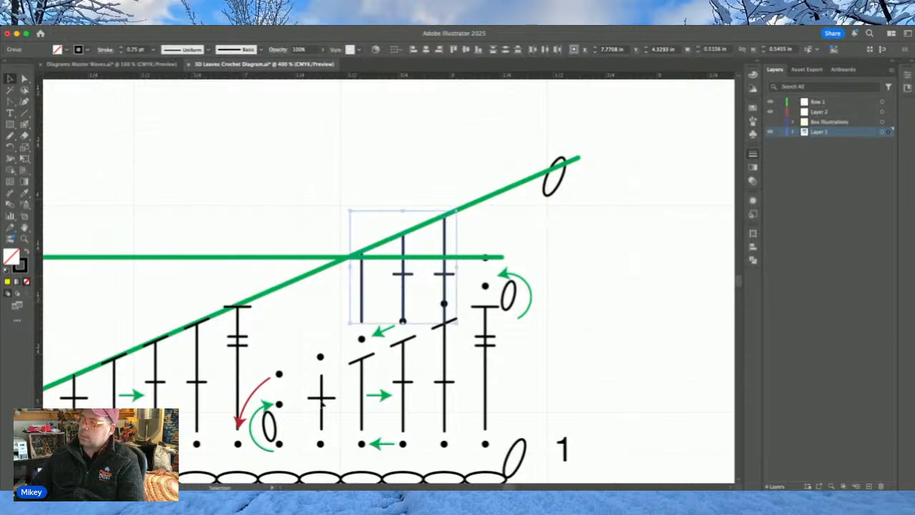
{"action": "left_click", "coordinate": [302, 302]}
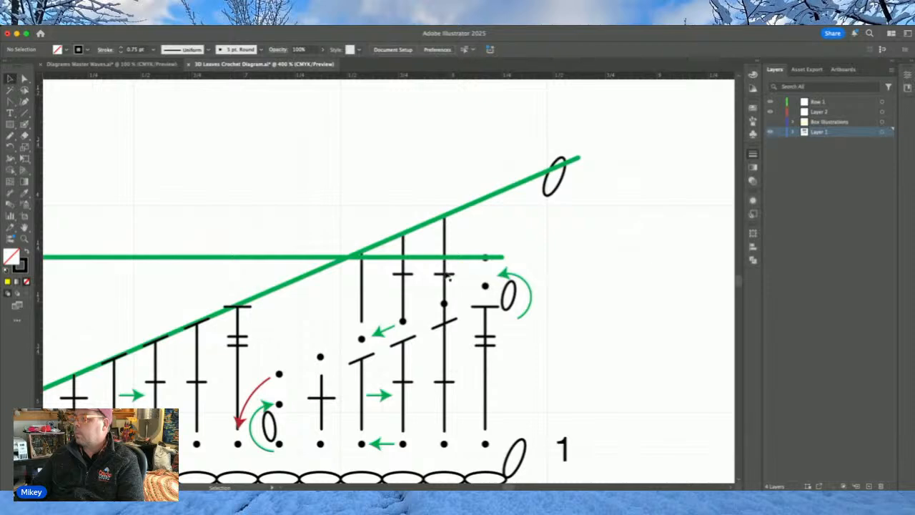
{"action": "left_click", "coordinate": [448, 277]}
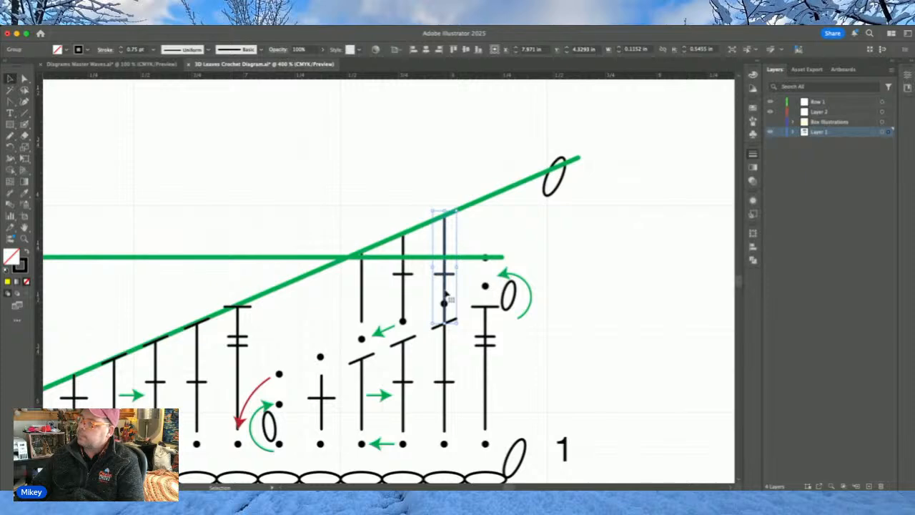
{"action": "left_click_drag", "start_coordinate": [445, 291], "coordinate": [444, 303]}
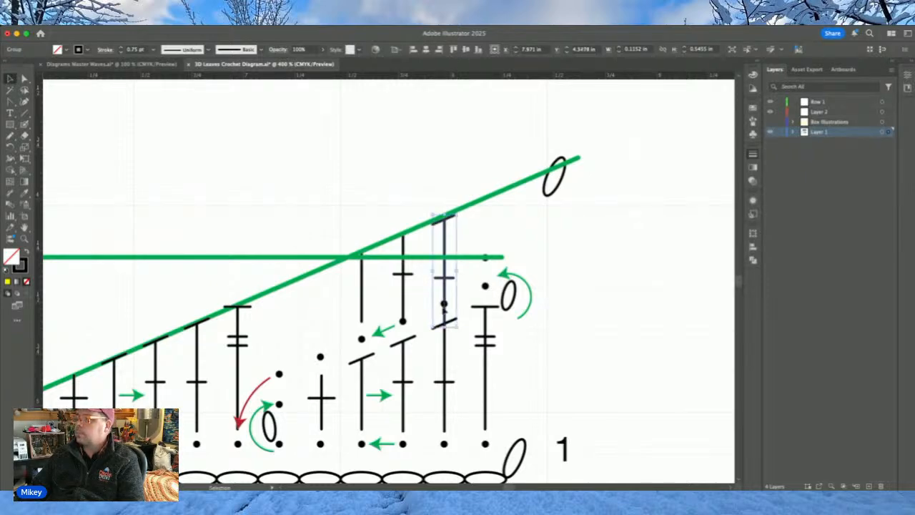
Step: Shorten that copied stitch's post to fit between its dot and the horizontal green guide, and centre the crossbar on it
{"action": "double_click", "coordinate": [444, 303]}
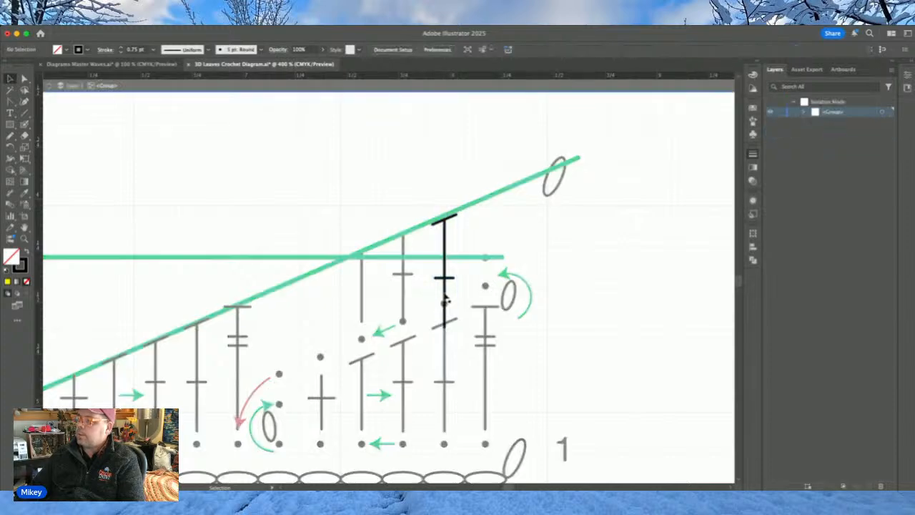
{"action": "left_click", "coordinate": [445, 297]}
{"action": "left_click_drag", "start_coordinate": [445, 329], "coordinate": [444, 298]}
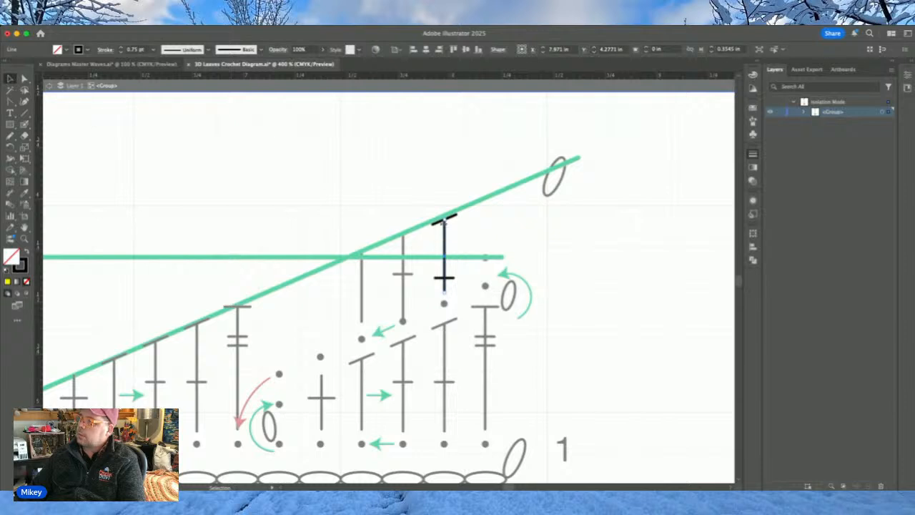
{"action": "left_click_drag", "start_coordinate": [444, 220], "coordinate": [448, 261]}
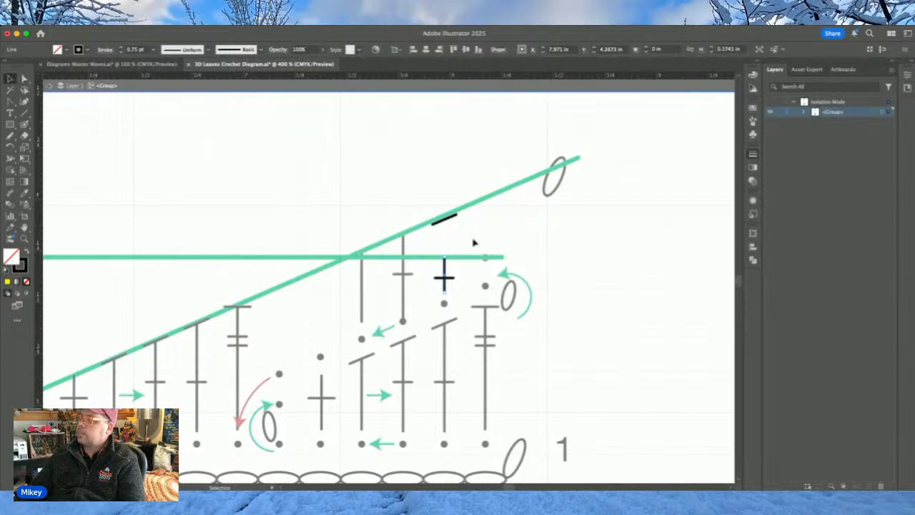
{"action": "left_click", "coordinate": [475, 241]}
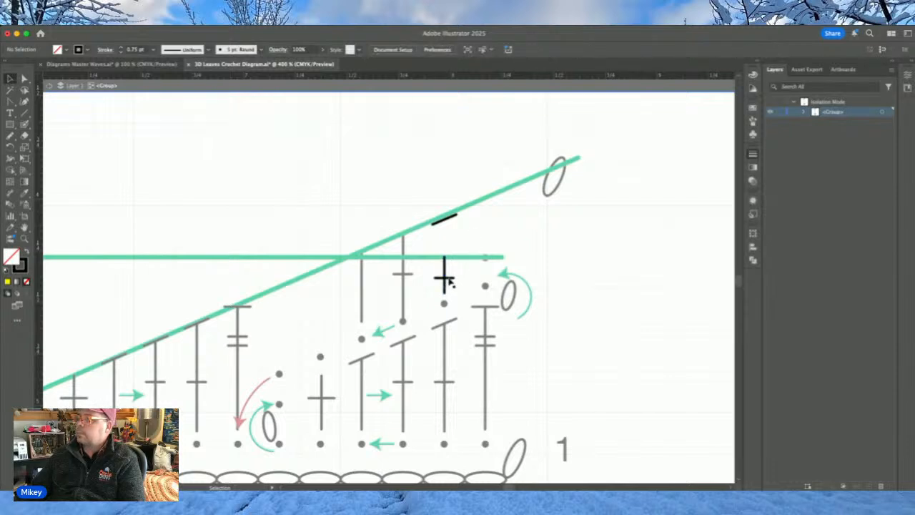
{"action": "left_click_drag", "start_coordinate": [450, 282], "coordinate": [446, 277]}
{"action": "left_click", "coordinate": [455, 241]}
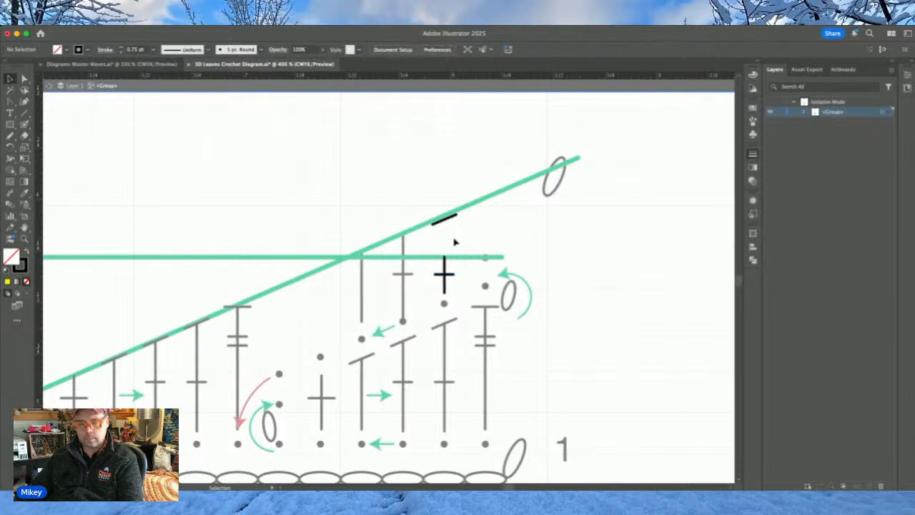
{"action": "key", "text": "Escape"}
Step: Delete the detached slanted cap from the shortened stitch's group
{"action": "left_click", "coordinate": [451, 219]}
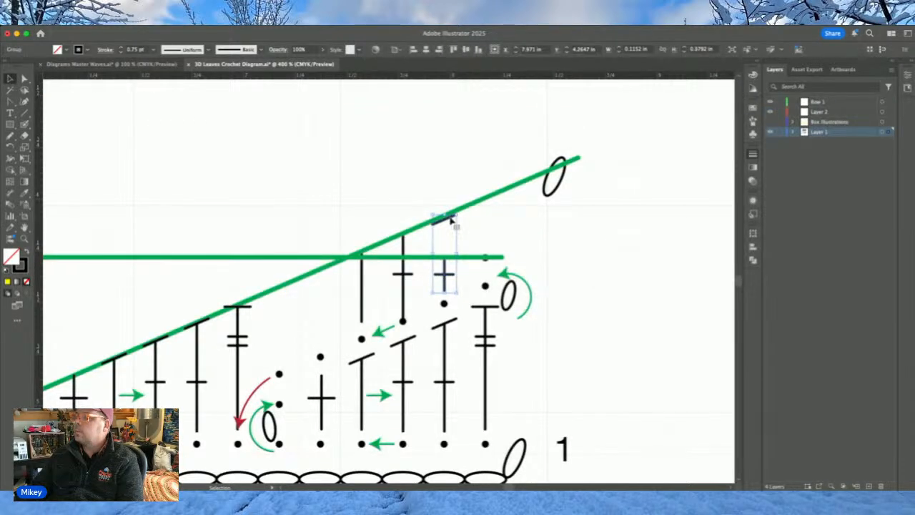
{"action": "double_click", "coordinate": [450, 221]}
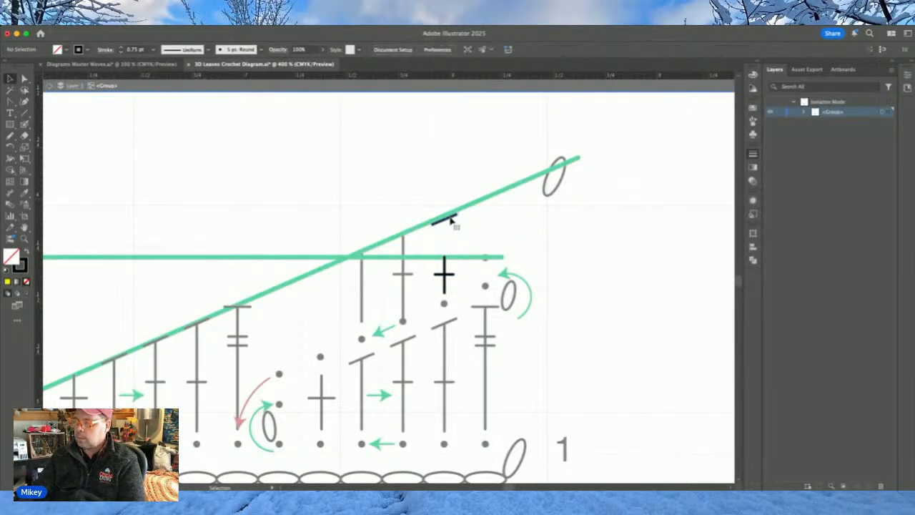
{"action": "key", "text": "Escape"}
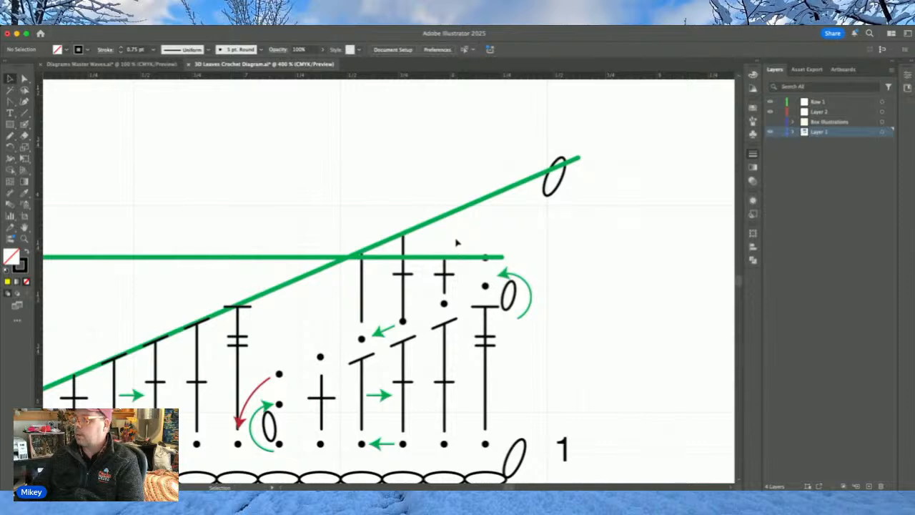
Step: Add a new layer above Layer 1 and name it Main Leaf Going Left
{"action": "scroll", "coordinate": [456, 243], "scroll_direction": "left", "scroll_amount": 5}
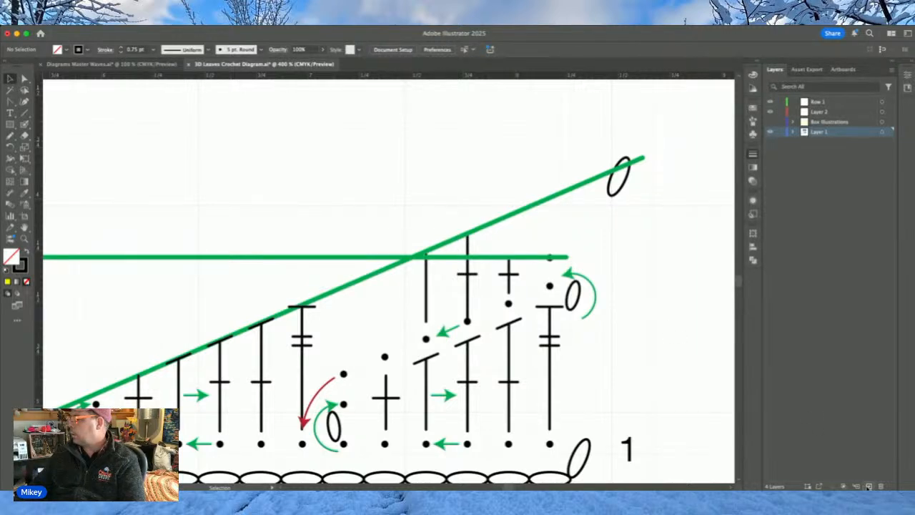
{"action": "left_click", "coordinate": [869, 486]}
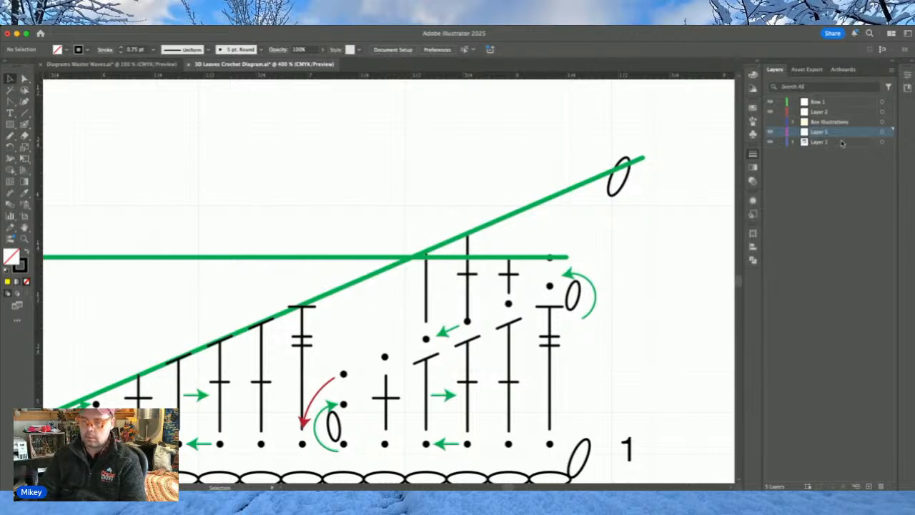
{"action": "key", "text": "shift+m"}
{"action": "key", "text": "n"}
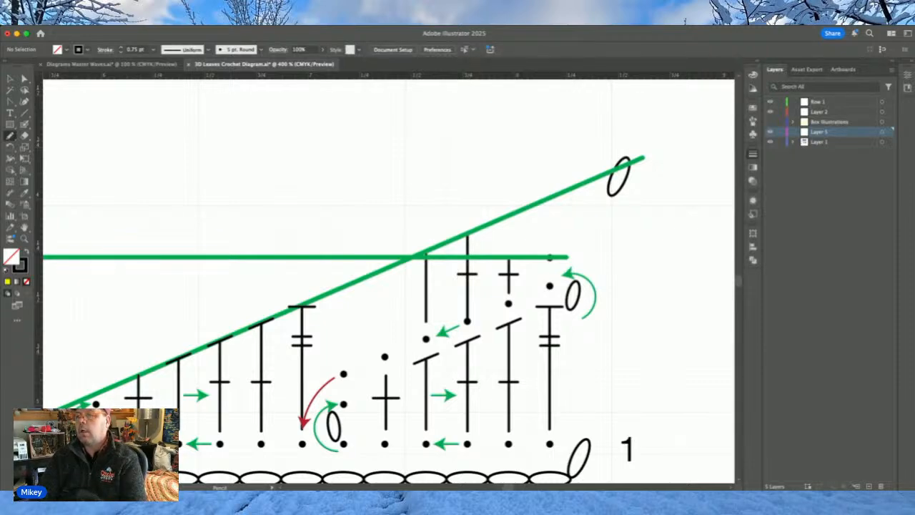
{"action": "key", "text": "Return"}
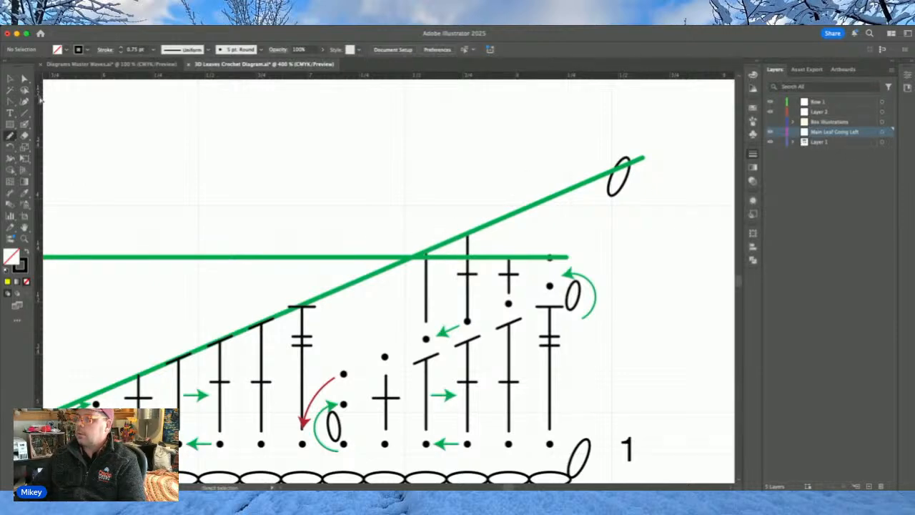
Step: Reposition the middle copied stitch so its base meets the dot below and its cap lies along the slanted green guide
{"action": "left_click", "coordinate": [10, 80]}
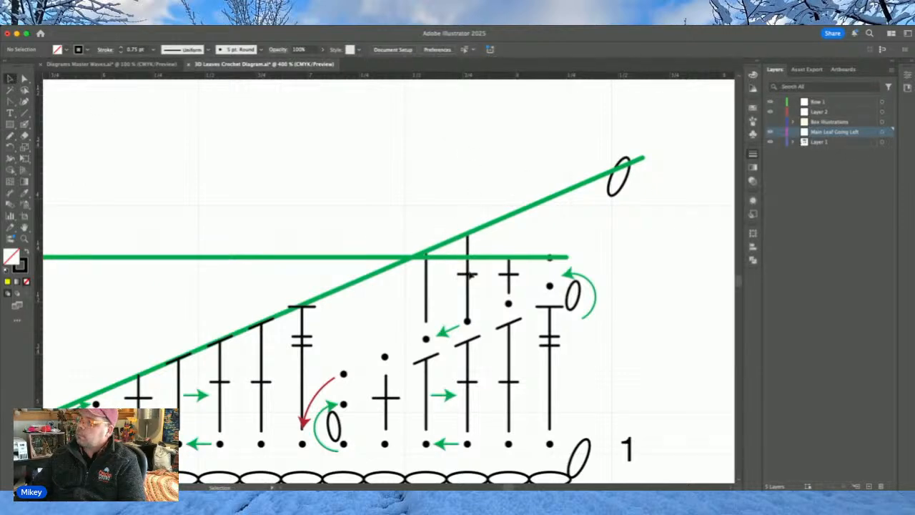
{"action": "left_click", "coordinate": [471, 273]}
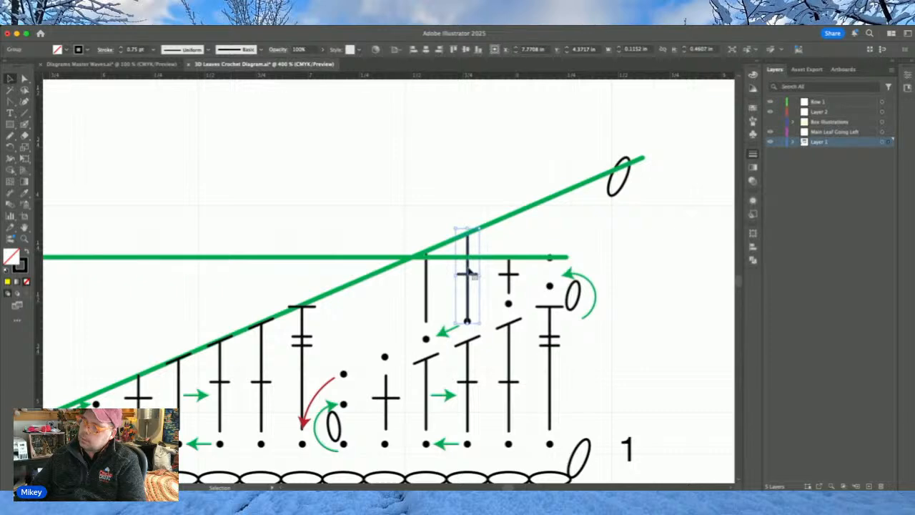
{"action": "left_click_drag", "start_coordinate": [470, 272], "coordinate": [470, 254]}
{"action": "left_click", "coordinate": [470, 245]}
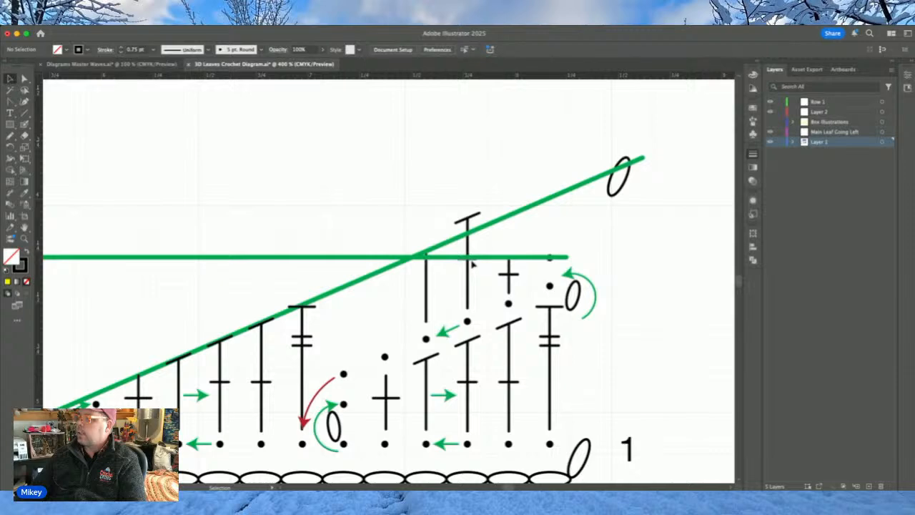
{"action": "left_click_drag", "start_coordinate": [471, 264], "coordinate": [469, 279]}
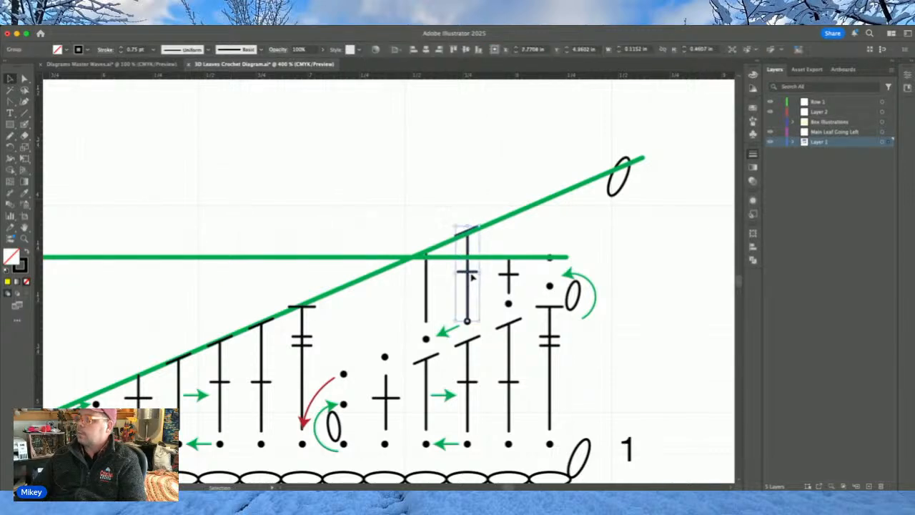
Step: Isolate the middle copied stitch's group and delete its crossbar
{"action": "left_click", "coordinate": [472, 275]}
{"action": "left_click", "coordinate": [472, 275]}
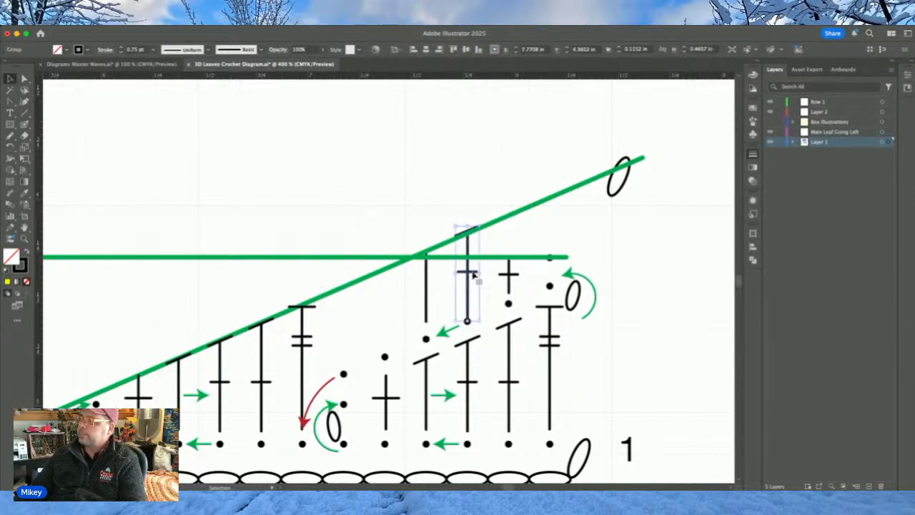
{"action": "double_click", "coordinate": [472, 275]}
{"action": "left_click", "coordinate": [473, 274]}
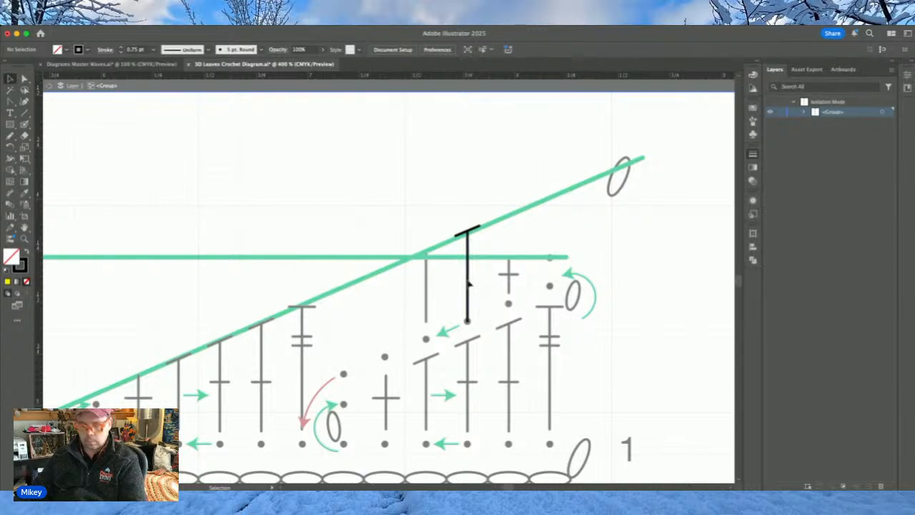
Step: Raise the stem of the single-bar-free T stitch, level its cap on the horizontal green line, and shorten the stem to meet it
{"action": "left_click_drag", "start_coordinate": [470, 281], "coordinate": [470, 271]}
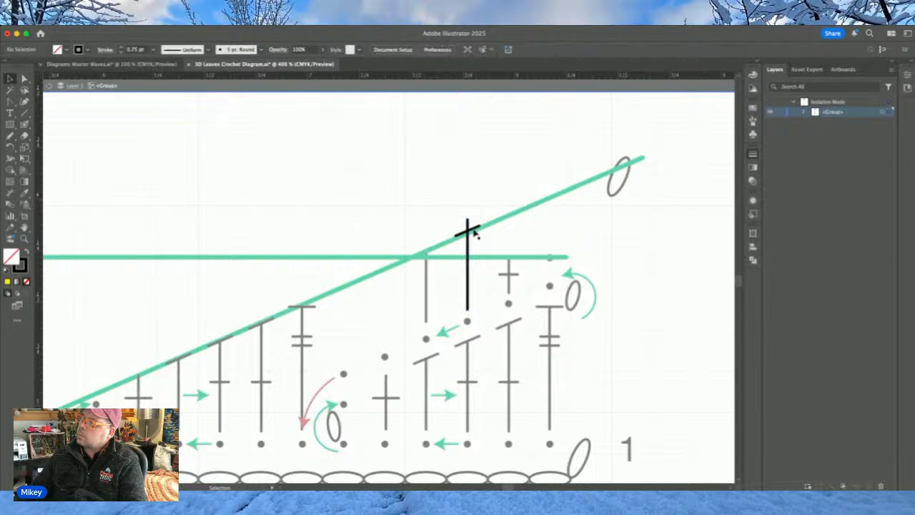
{"action": "left_click_drag", "start_coordinate": [473, 230], "coordinate": [485, 257]}
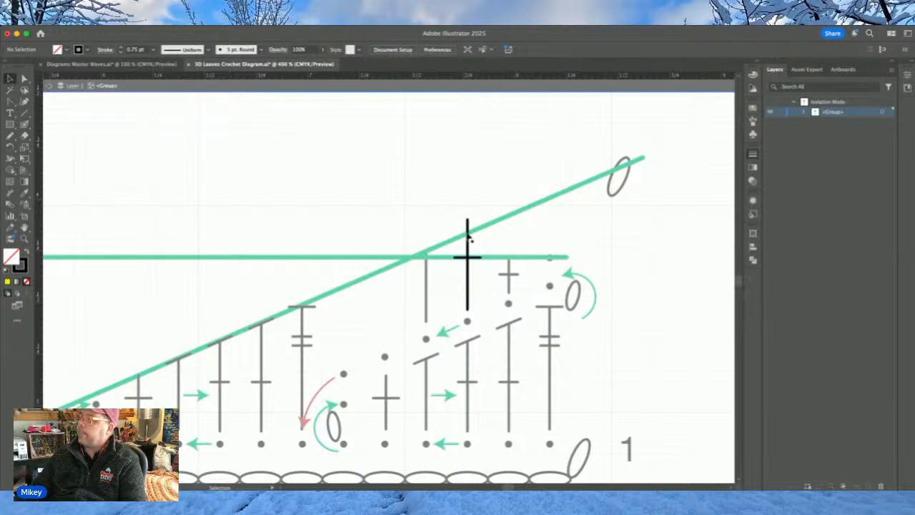
{"action": "left_click", "coordinate": [469, 226]}
{"action": "left_click_drag", "start_coordinate": [469, 226], "coordinate": [469, 262]}
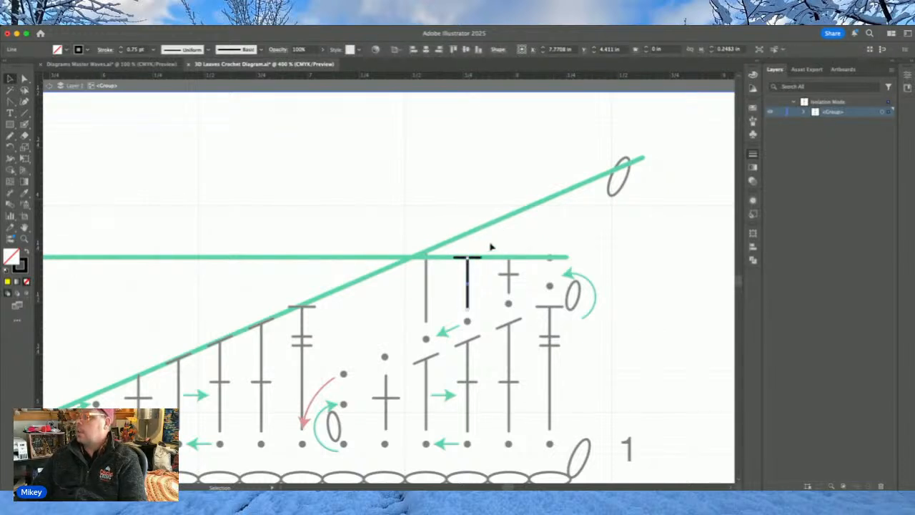
{"action": "double_click", "coordinate": [492, 245]}
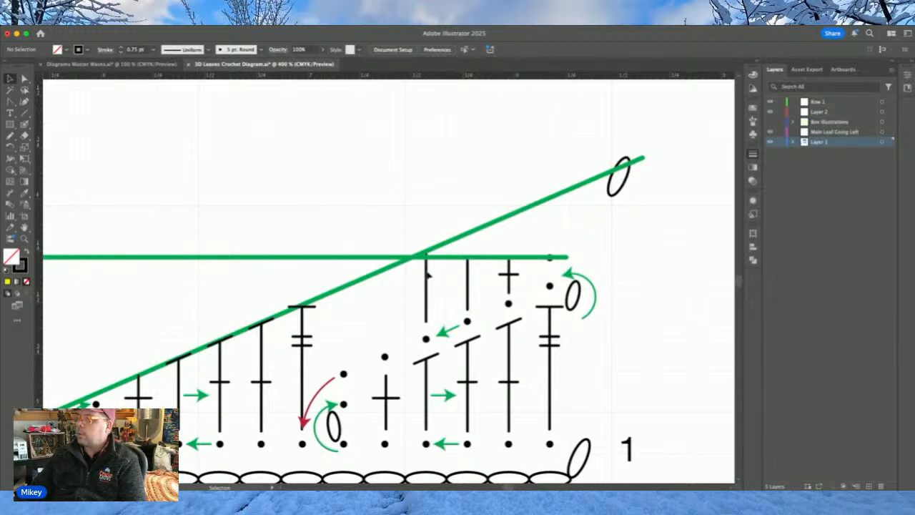
Step: Delete the barless stitch where the green lines cross and place a copy of the slanted-cap, single-bar stitch pair there
{"action": "left_click", "coordinate": [427, 279]}
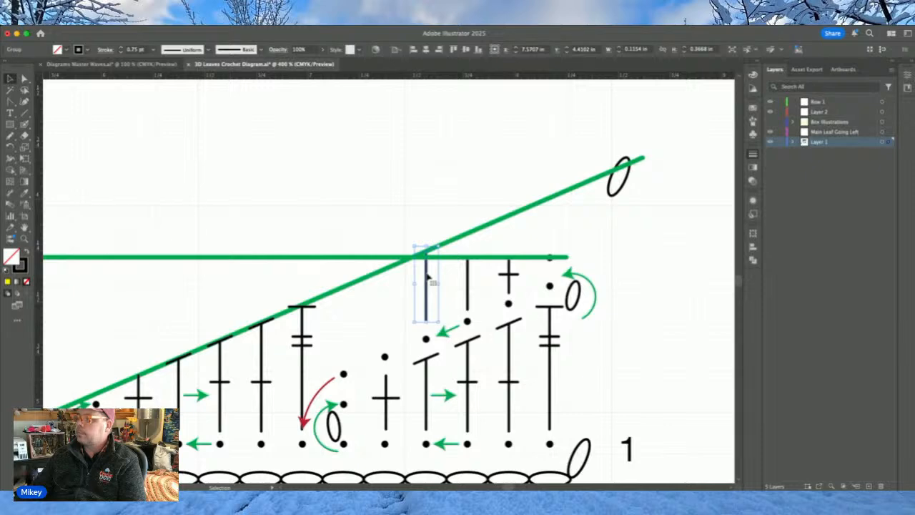
{"action": "key", "text": "Delete"}
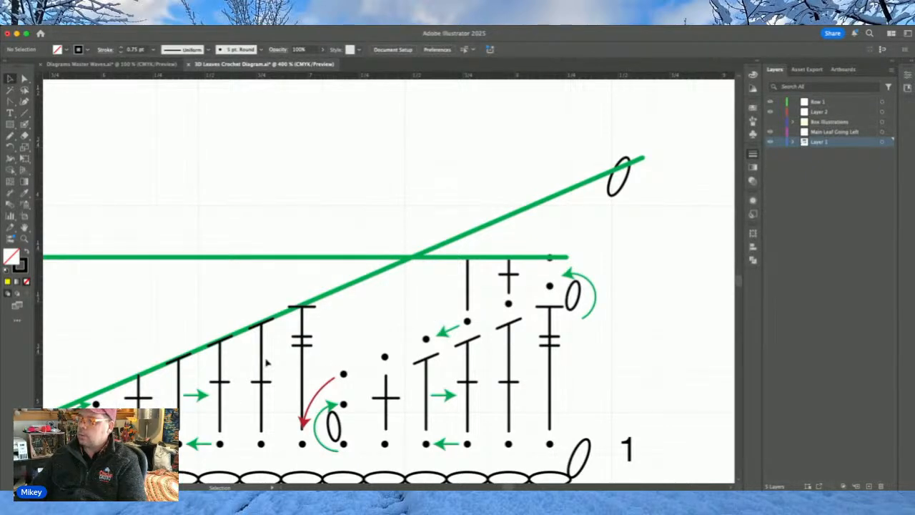
{"action": "left_click_drag", "start_coordinate": [274, 371], "coordinate": [270, 372]}
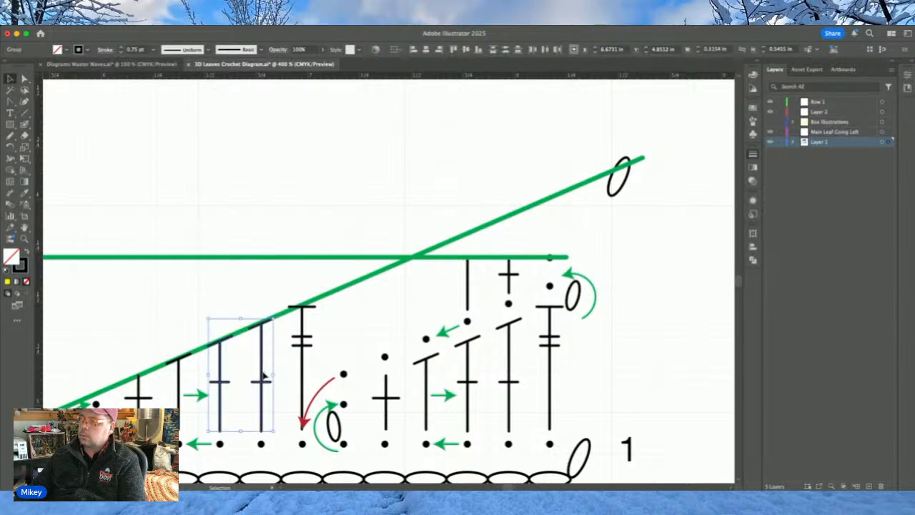
{"action": "left_click", "coordinate": [288, 359]}
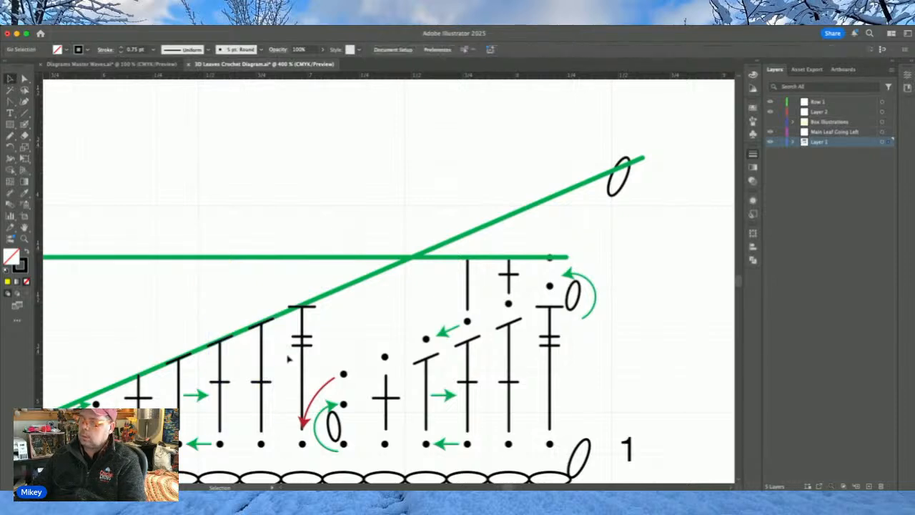
{"action": "left_click", "coordinate": [221, 377]}
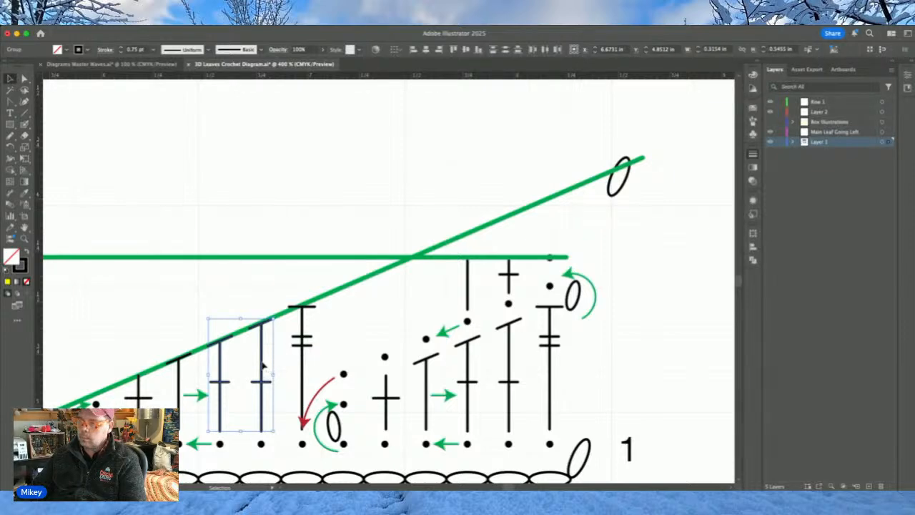
{"action": "left_click_drag", "start_coordinate": [265, 370], "coordinate": [427, 263]}
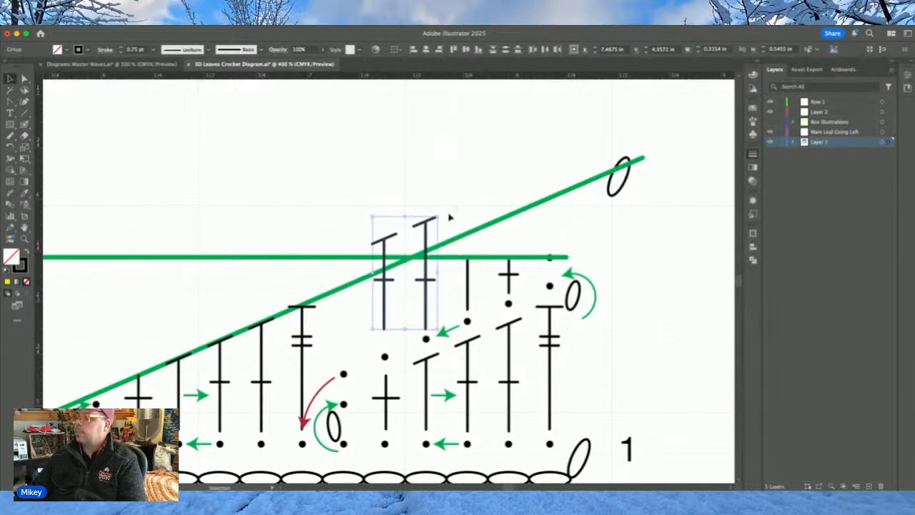
{"action": "left_click", "coordinate": [450, 216]}
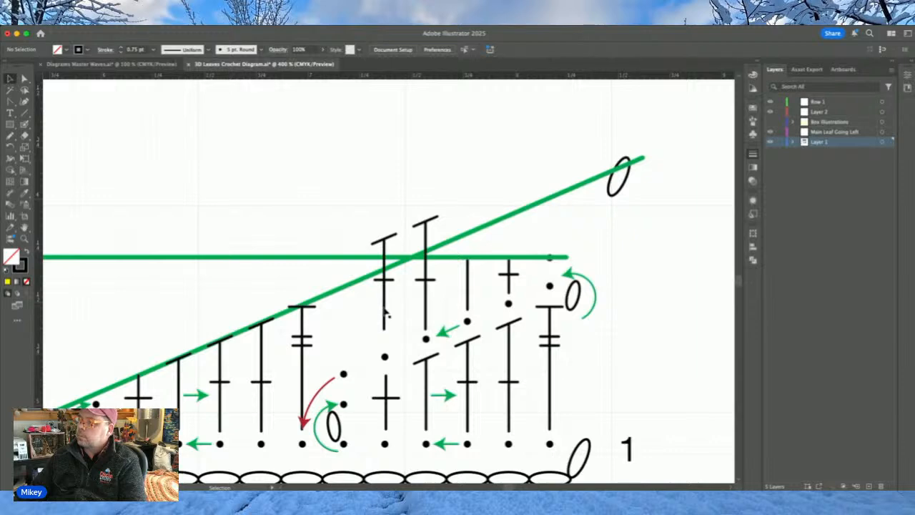
Step: Fit the first copied stitch between its dot and the diagonal line by extending its base, lowering its cap and crossbar, and trimming its top
{"action": "left_click", "coordinate": [385, 312]}
{"action": "left_click", "coordinate": [388, 319]}
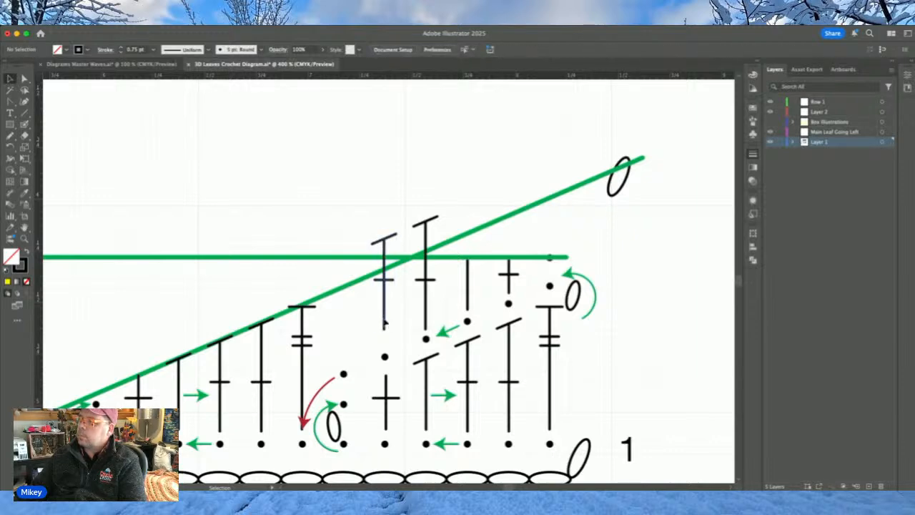
{"action": "left_click", "coordinate": [384, 328]}
{"action": "double_click", "coordinate": [385, 328]}
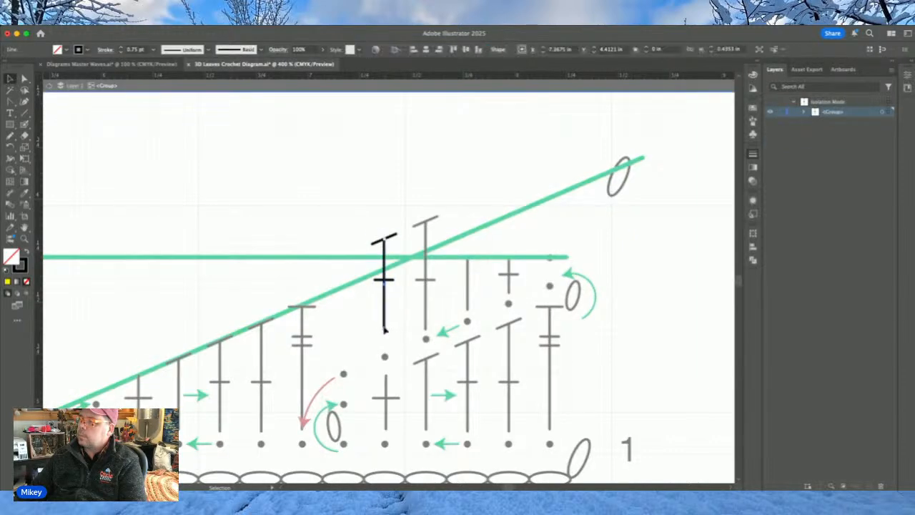
{"action": "left_click_drag", "start_coordinate": [384, 329], "coordinate": [385, 349]}
{"action": "left_click", "coordinate": [384, 238]}
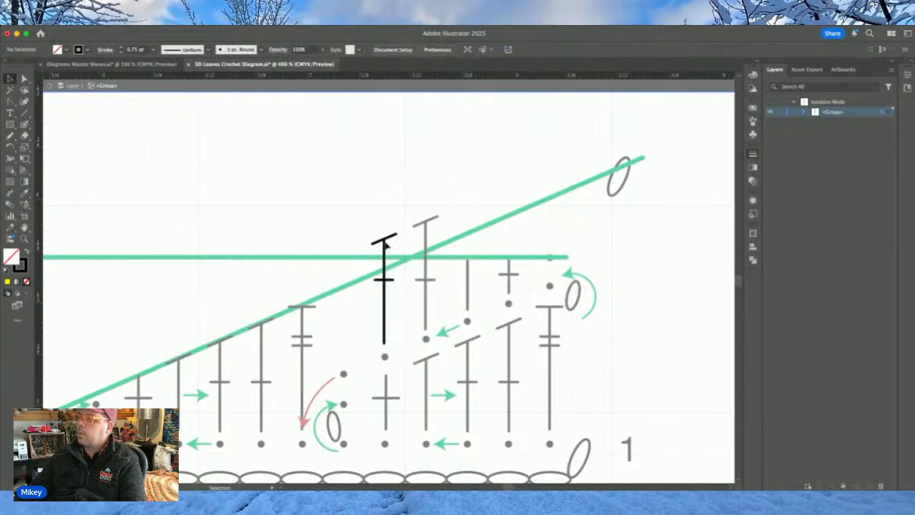
{"action": "left_click", "coordinate": [390, 242]}
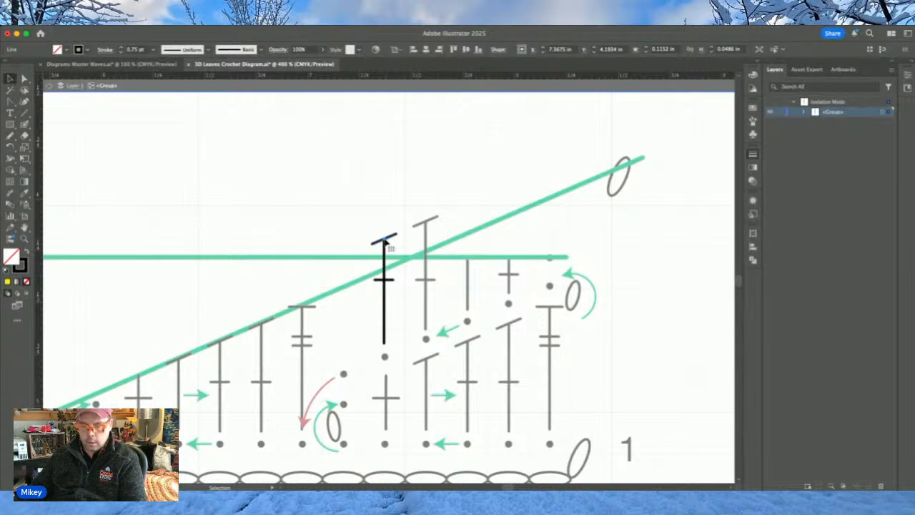
{"action": "left_click_drag", "start_coordinate": [390, 246], "coordinate": [386, 301]}
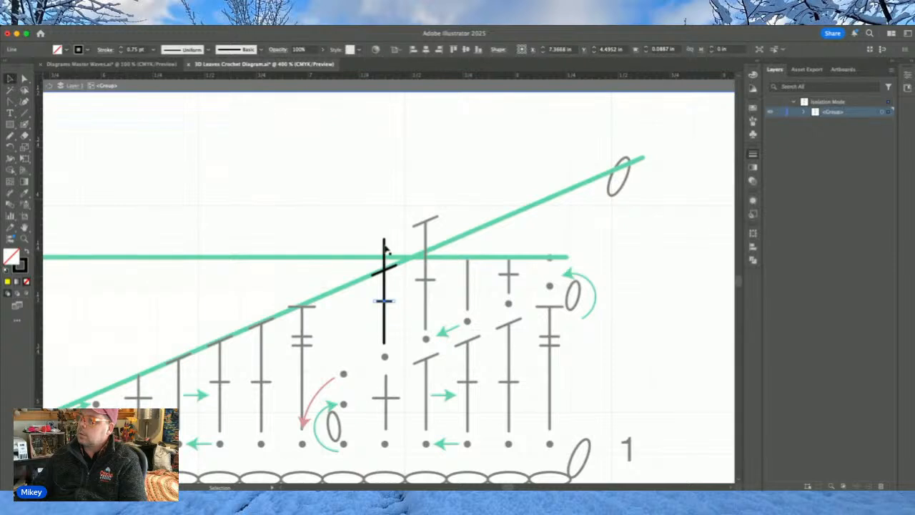
{"action": "left_click", "coordinate": [384, 244]}
{"action": "left_click_drag", "start_coordinate": [384, 243], "coordinate": [385, 270]}
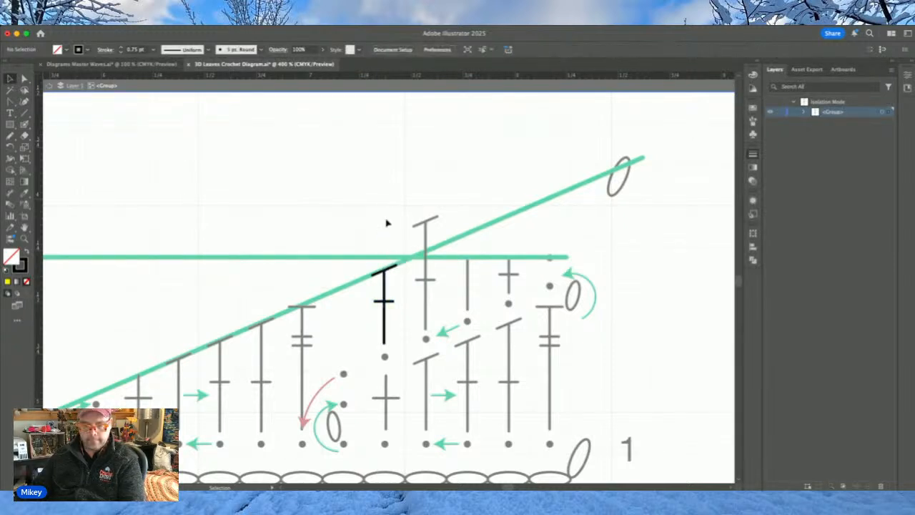
{"action": "double_click", "coordinate": [405, 213]}
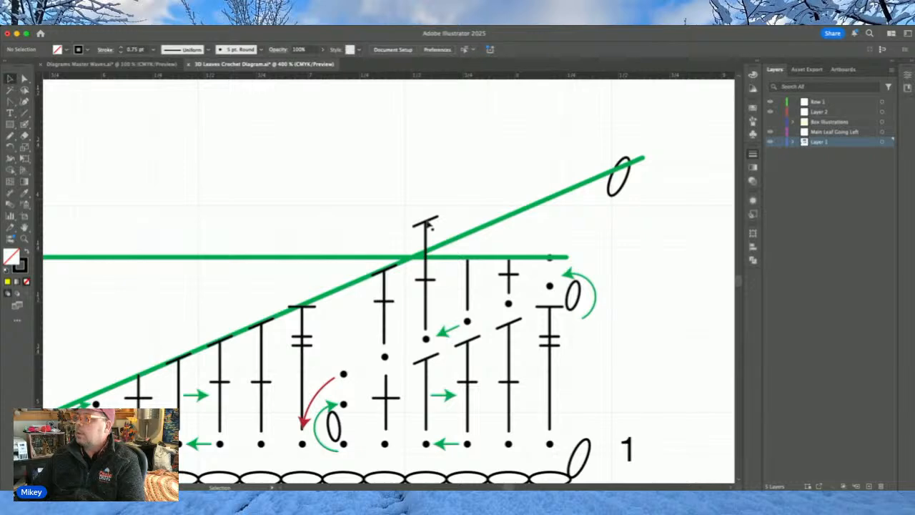
Step: Fit the second copied stitch under the horizontal green line by leveling its cap there, trimming the stem's top and lowering its crossbar
{"action": "double_click", "coordinate": [427, 224]}
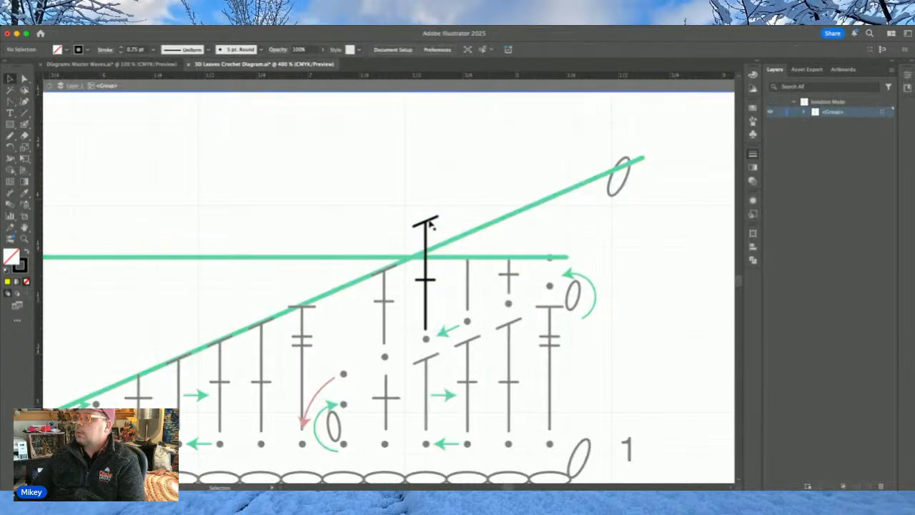
{"action": "left_click_drag", "start_coordinate": [430, 224], "coordinate": [441, 257]}
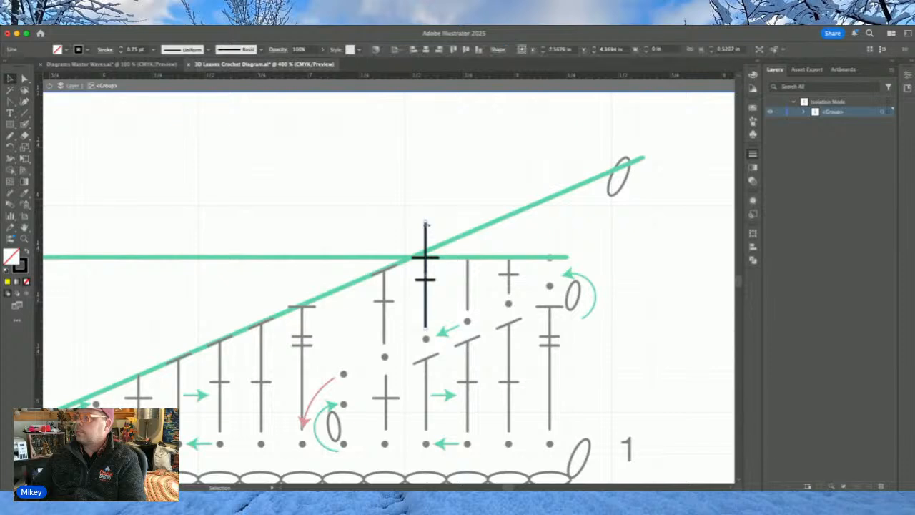
{"action": "left_click_drag", "start_coordinate": [425, 224], "coordinate": [424, 256]}
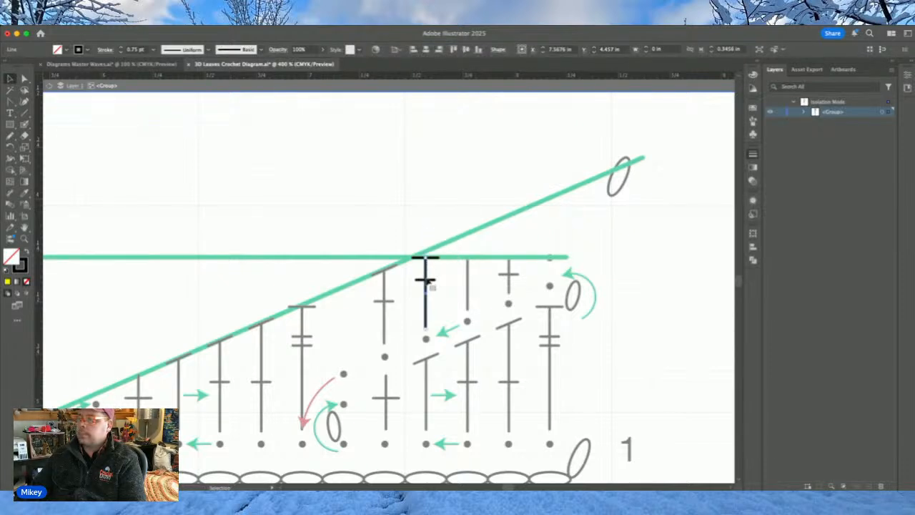
{"action": "left_click", "coordinate": [444, 282]}
{"action": "left_click", "coordinate": [427, 282]}
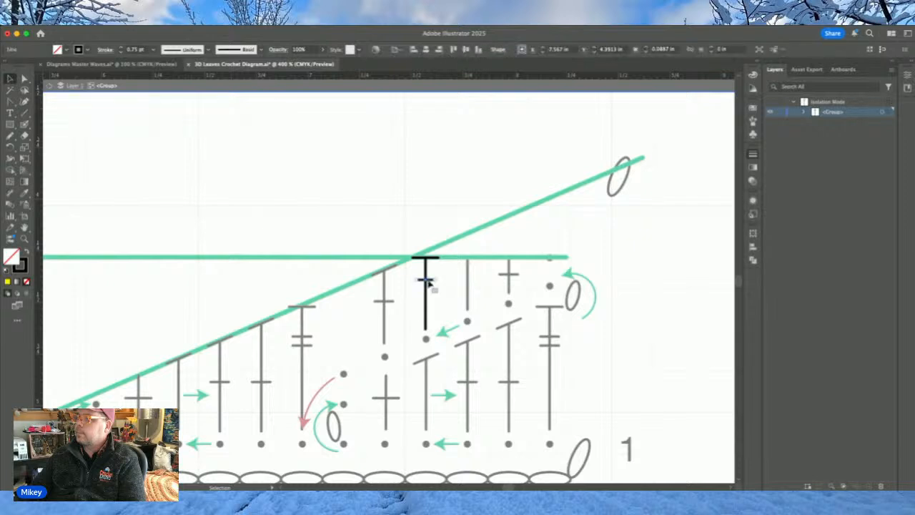
{"action": "mouse_move", "coordinate": [428, 283]}
{"action": "left_mouse_down"}
{"action": "mouse_move", "coordinate": [427, 299]}
{"action": "mouse_move", "coordinate": [426, 288]}
{"action": "left_mouse_up"}
{"action": "double_click", "coordinate": [407, 215]}
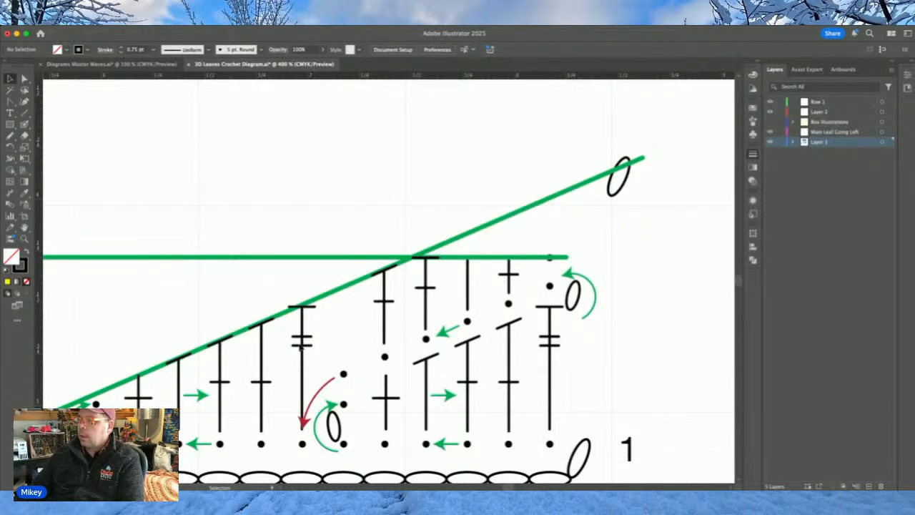
Step: Copy the double-bar stitch beside the red arrow into the next empty column, with its cap meeting the diagonal green line
{"action": "left_click", "coordinate": [306, 343]}
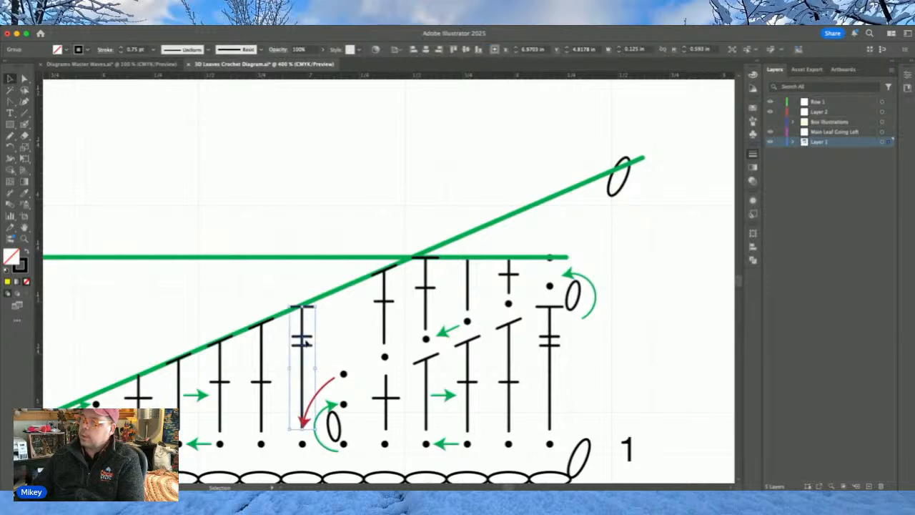
{"action": "left_click_drag", "start_coordinate": [306, 344], "coordinate": [344, 273]}
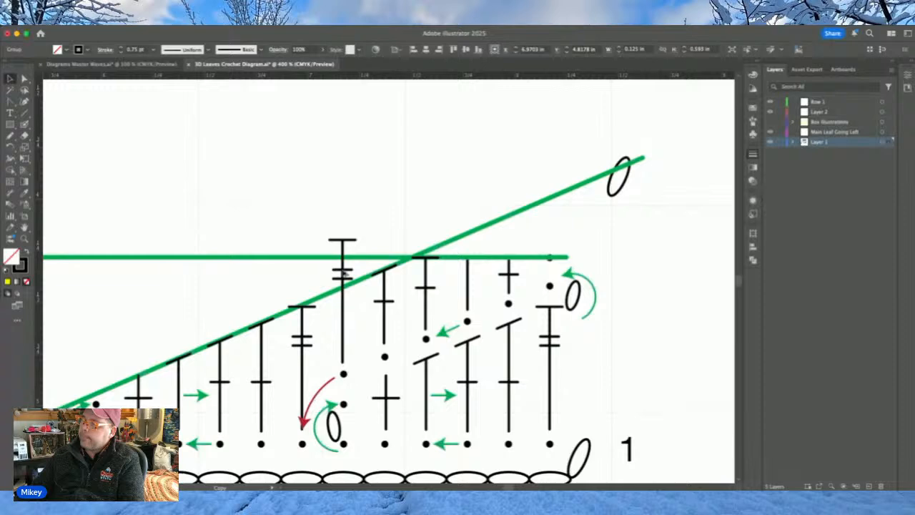
{"action": "left_click_drag", "start_coordinate": [344, 273], "coordinate": [345, 274]}
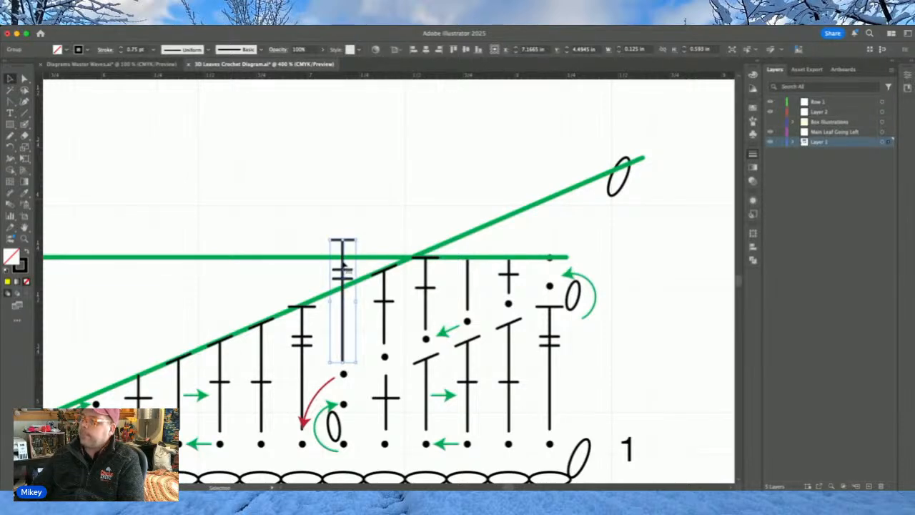
{"action": "left_click_drag", "start_coordinate": [343, 266], "coordinate": [344, 313]}
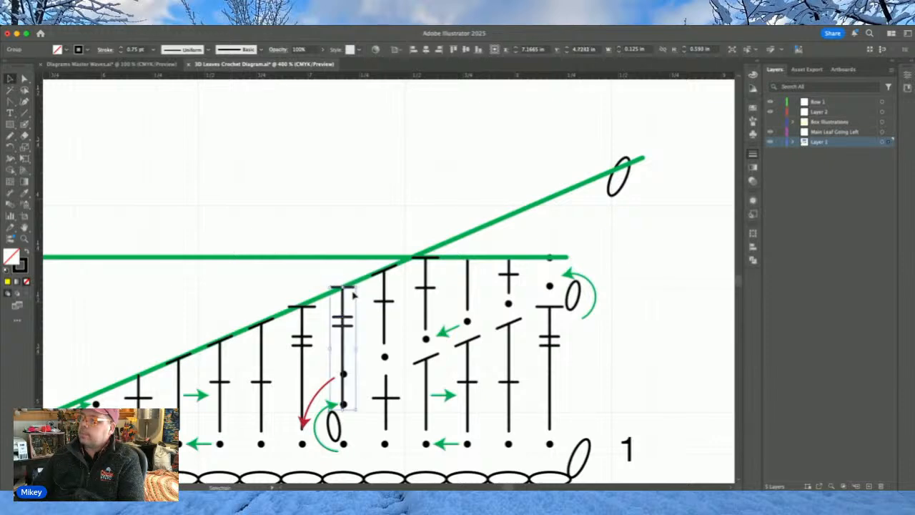
Step: Tilt the copied double-bar stitch's cap to match the diagonal green line and align the stem's upper end with the cap
{"action": "double_click", "coordinate": [349, 289]}
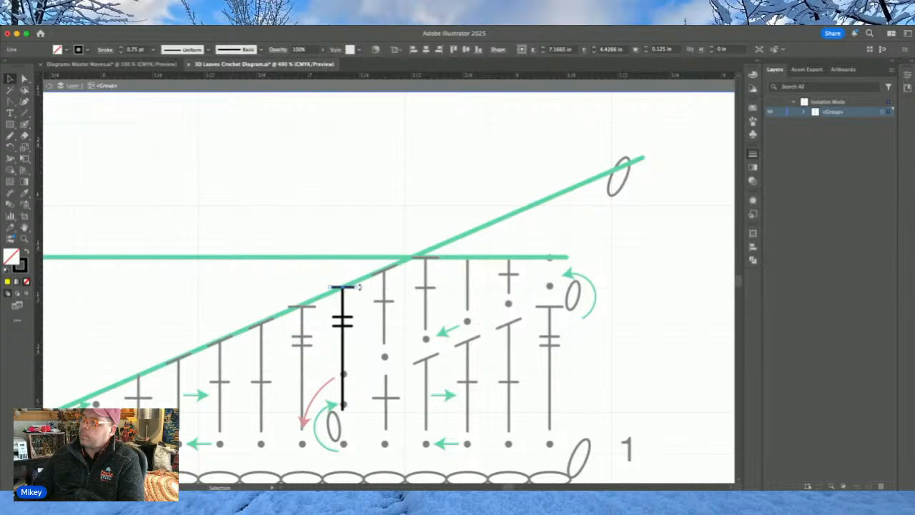
{"action": "left_click_drag", "start_coordinate": [360, 287], "coordinate": [359, 279]}
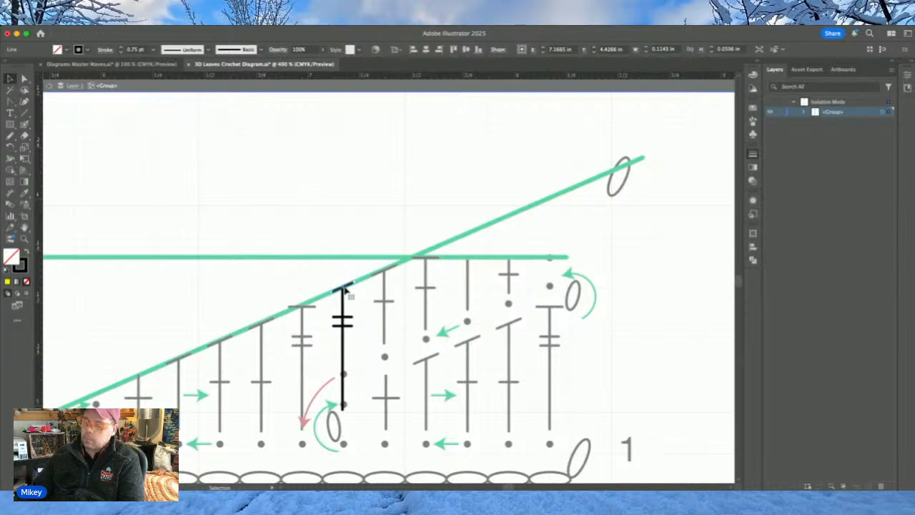
{"action": "key", "text": "super+equal"}
{"action": "key", "text": "super+equal"}
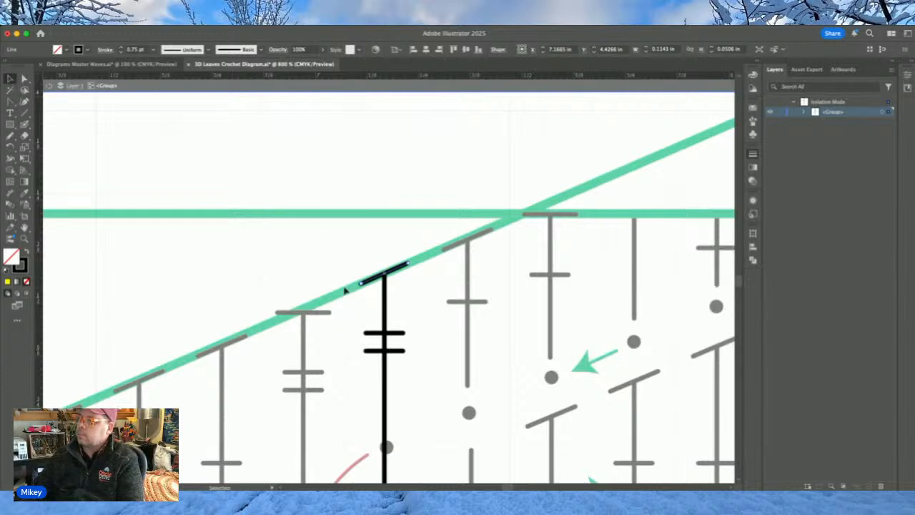
{"action": "scroll", "coordinate": [344, 290], "scroll_direction": "down", "scroll_amount": 3}
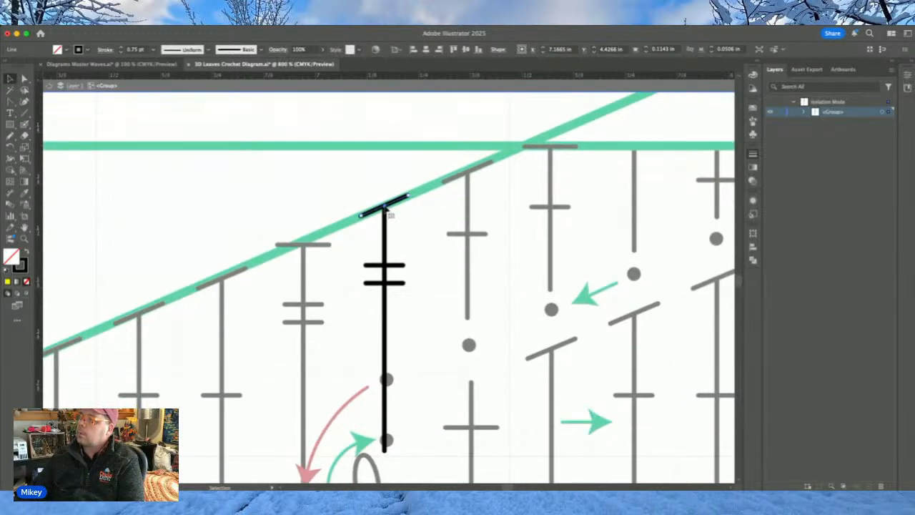
{"action": "left_click_drag", "start_coordinate": [385, 207], "coordinate": [386, 208]}
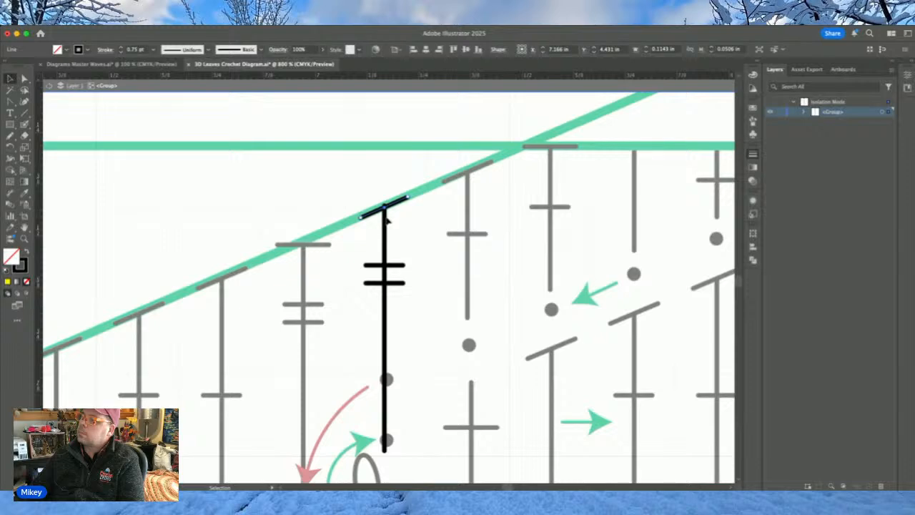
{"action": "key", "text": "super+shift+a"}
{"action": "left_click", "coordinate": [386, 218]}
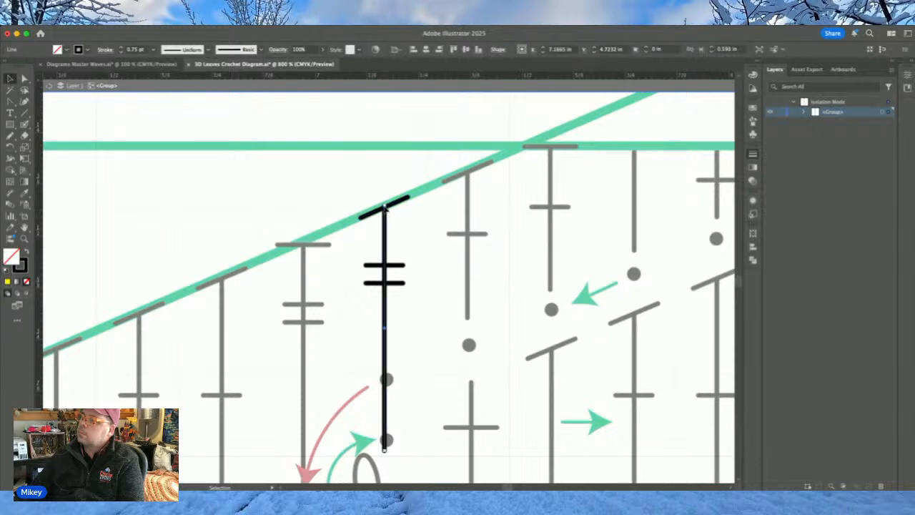
{"action": "left_click_drag", "start_coordinate": [385, 208], "coordinate": [385, 208]}
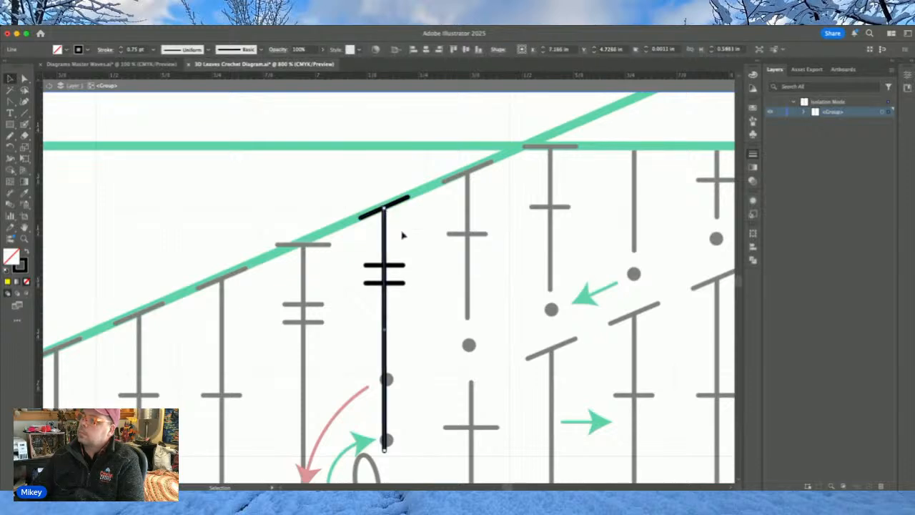
{"action": "double_click", "coordinate": [402, 235]}
{"action": "scroll", "coordinate": [407, 303], "scroll_direction": "down", "scroll_amount": 2}
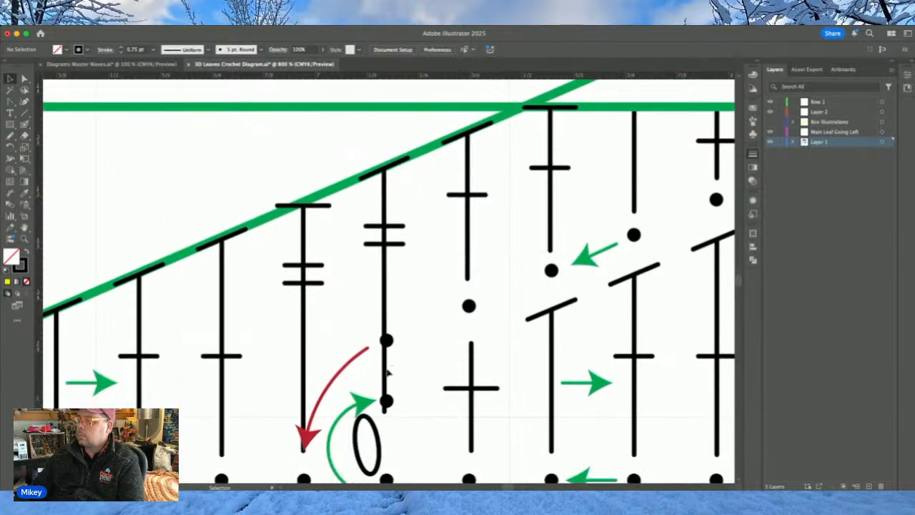
Step: Shorten the copied double-bar stitch's stem from below so it ends just above the upper of the two dots in its column
{"action": "double_click", "coordinate": [386, 399]}
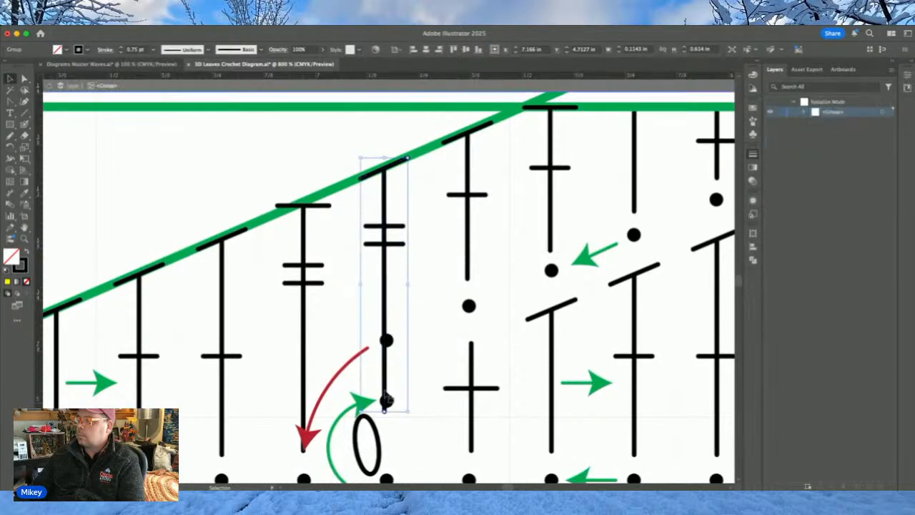
{"action": "left_click_drag", "start_coordinate": [385, 404], "coordinate": [386, 318]}
{"action": "left_click", "coordinate": [408, 282]}
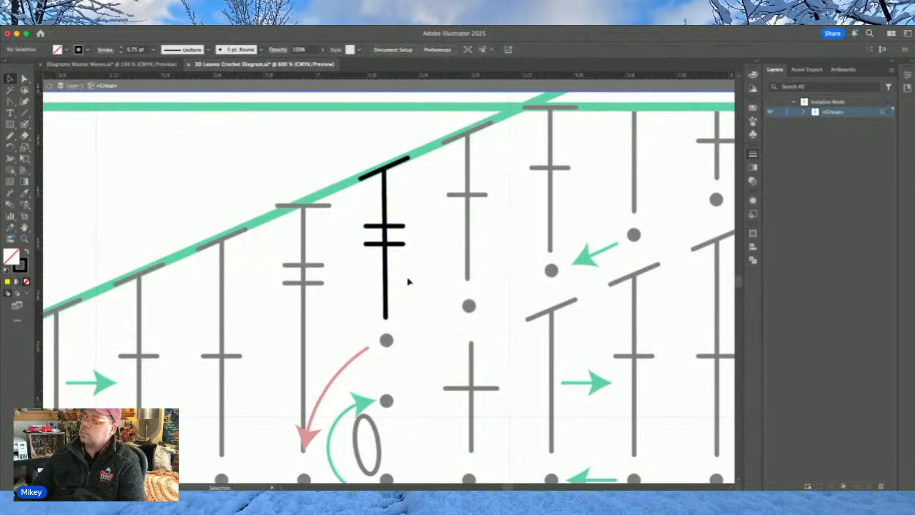
{"action": "key", "text": "Escape"}
Step: Tilt the flat cap of the double-bar stitch at the red arrow's tip to match the diagonal green line
{"action": "left_click", "coordinate": [325, 210]}
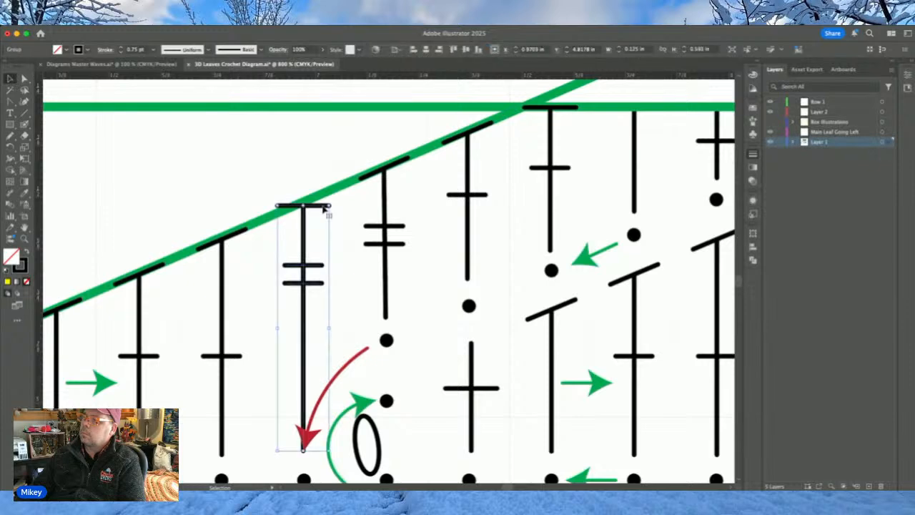
{"action": "double_click", "coordinate": [323, 208]}
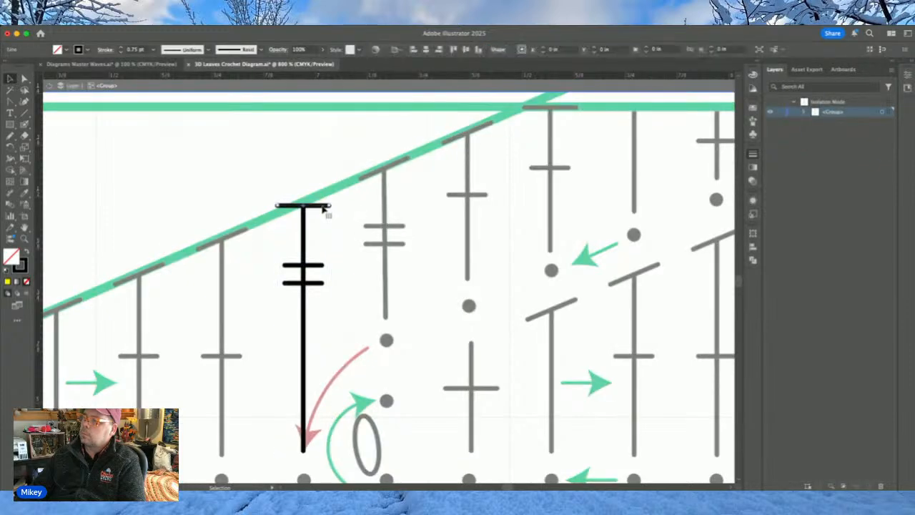
{"action": "left_click_drag", "start_coordinate": [332, 205], "coordinate": [306, 206]}
{"action": "left_click", "coordinate": [304, 208]}
{"action": "key", "text": "Escape"}
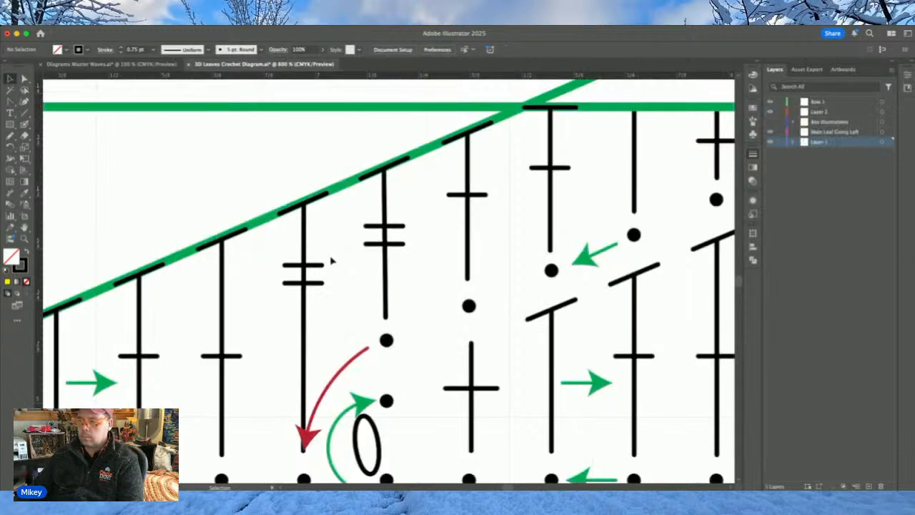
Step: Lengthen the curved red arrow and shift it down so its tip sits beside the base of the double-bar stitch
{"action": "scroll", "coordinate": [335, 296], "scroll_direction": "down", "scroll_amount": 2}
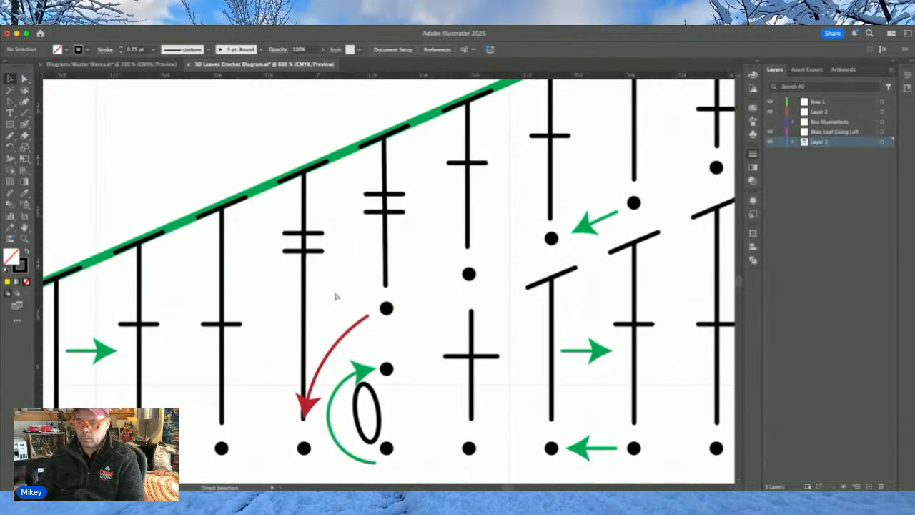
{"action": "key", "text": "super+minus"}
{"action": "key", "text": "super+minus"}
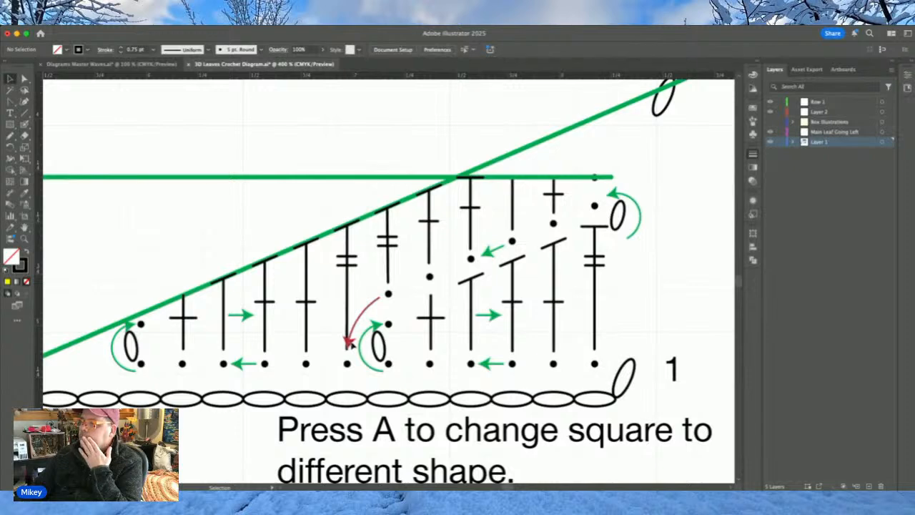
{"action": "left_click", "coordinate": [352, 344]}
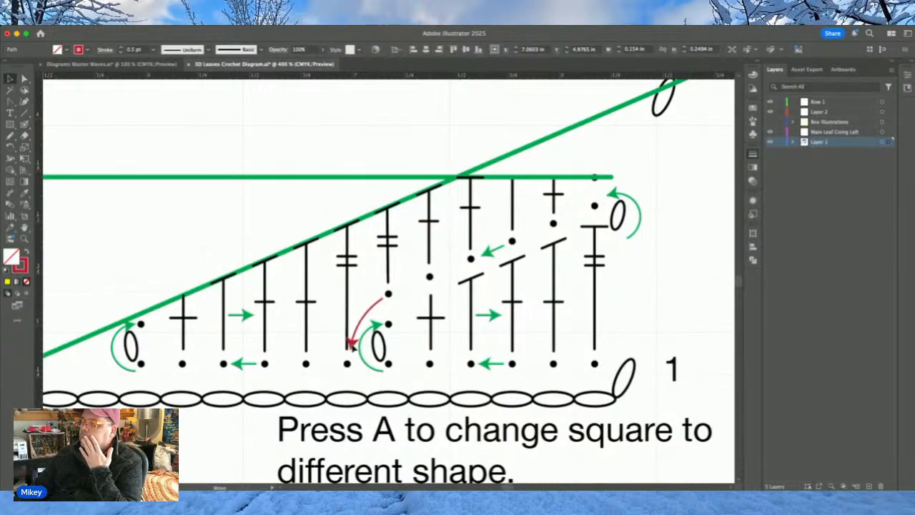
{"action": "left_click_drag", "start_coordinate": [354, 351], "coordinate": [351, 355]}
{"action": "mouse_move", "coordinate": [366, 305]}
{"action": "left_mouse_down"}
{"action": "mouse_move", "coordinate": [366, 296]}
{"action": "mouse_move", "coordinate": [369, 318]}
{"action": "left_mouse_up"}
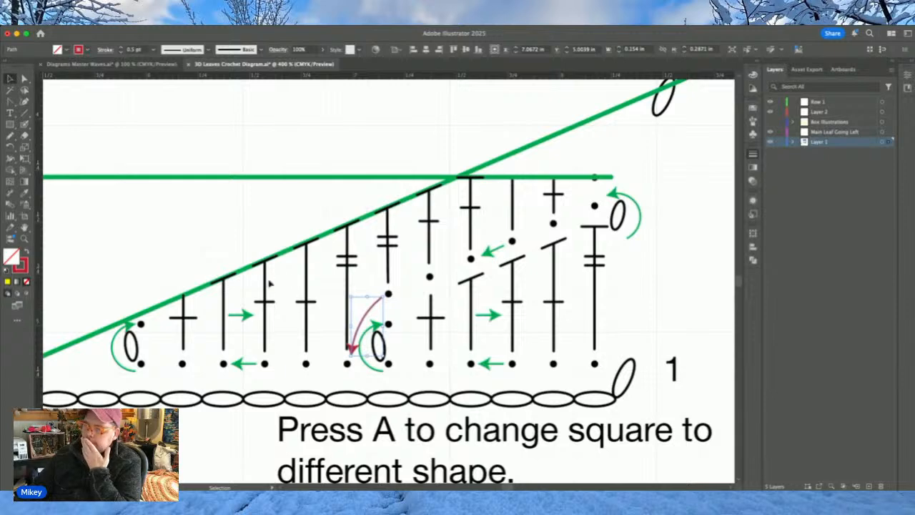
{"action": "left_click", "coordinate": [252, 323]}
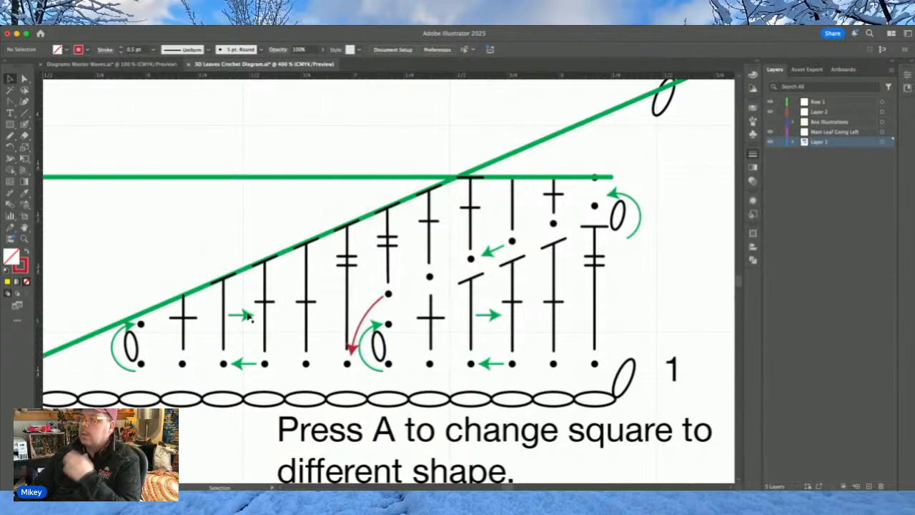
Step: Copy the small green direction arrow twice, tilted upward between the double-bar stitches and horizontal between the two upper columns under the horizontal line
{"action": "left_click", "coordinate": [246, 316]}
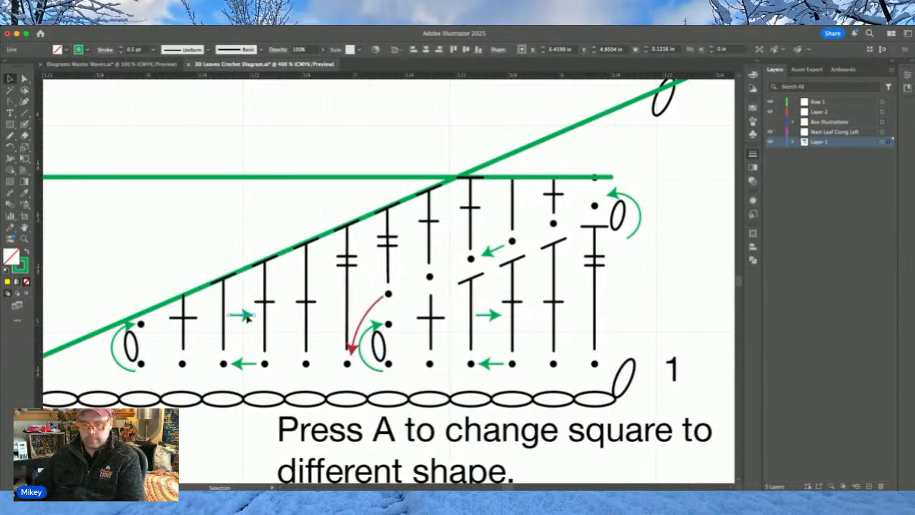
{"action": "left_click_drag", "start_coordinate": [246, 318], "coordinate": [454, 234]}
{"action": "left_click", "coordinate": [395, 269]}
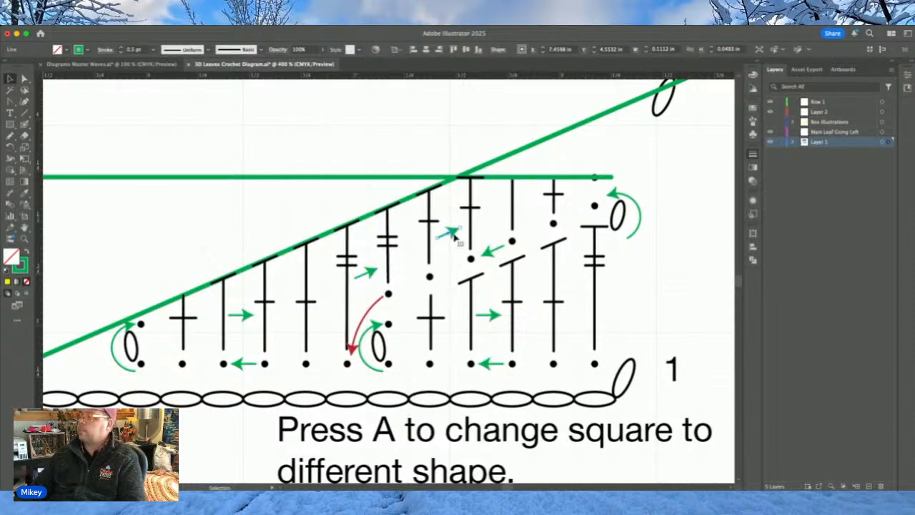
{"action": "left_click_drag", "start_coordinate": [451, 236], "coordinate": [515, 221]}
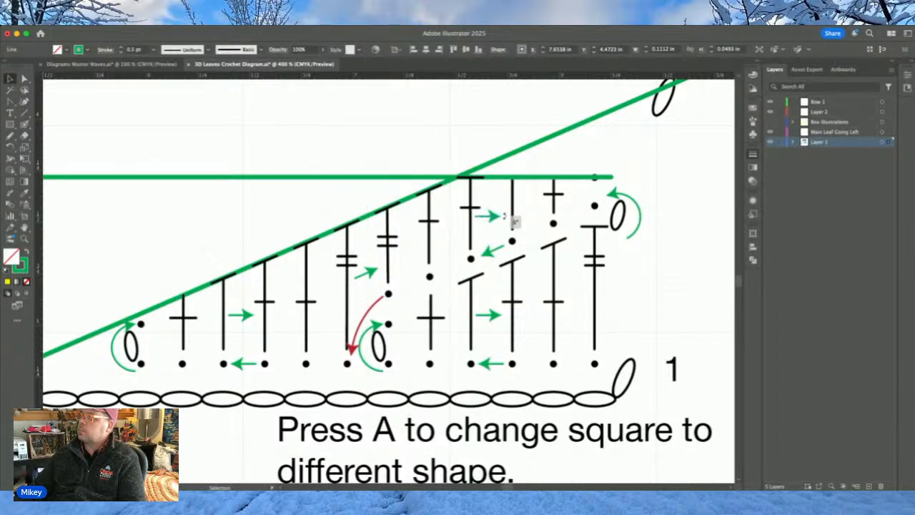
{"action": "left_click", "coordinate": [492, 129]}
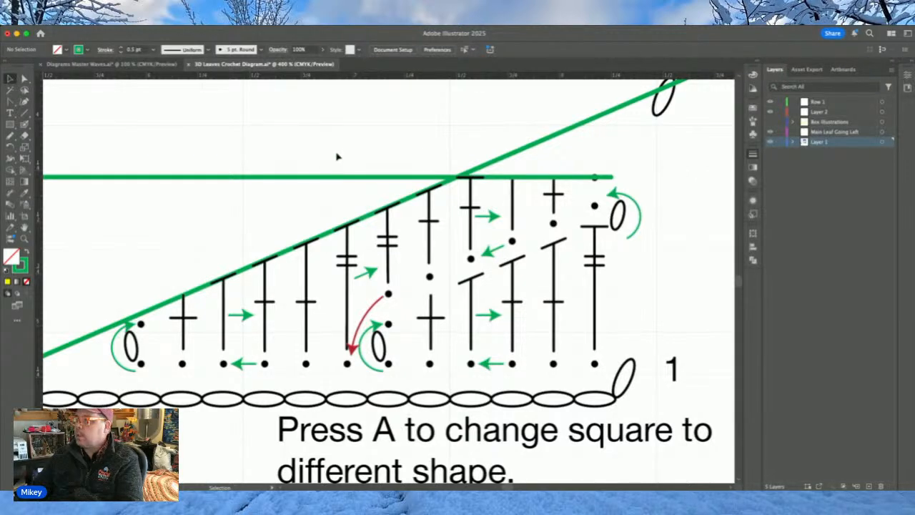
Step: Move the horizontal and diagonal green lines straight up together, clear of the stitch caps
{"action": "scroll", "coordinate": [338, 156], "scroll_direction": "right", "scroll_amount": 3}
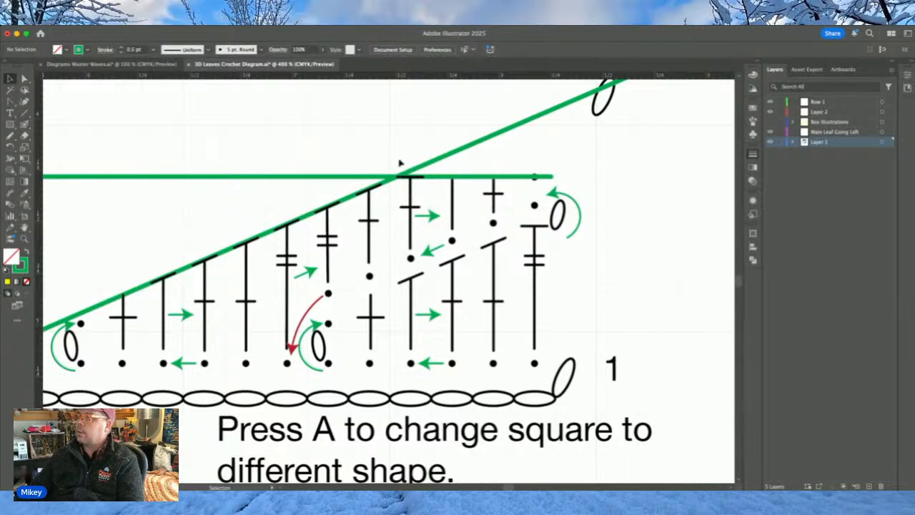
{"action": "left_click", "coordinate": [476, 196]}
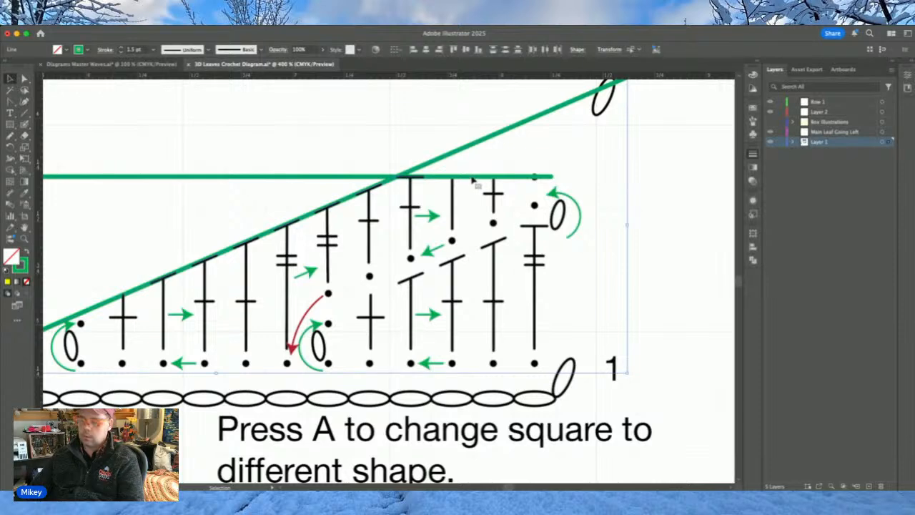
{"action": "left_click_drag", "start_coordinate": [472, 182], "coordinate": [474, 162]}
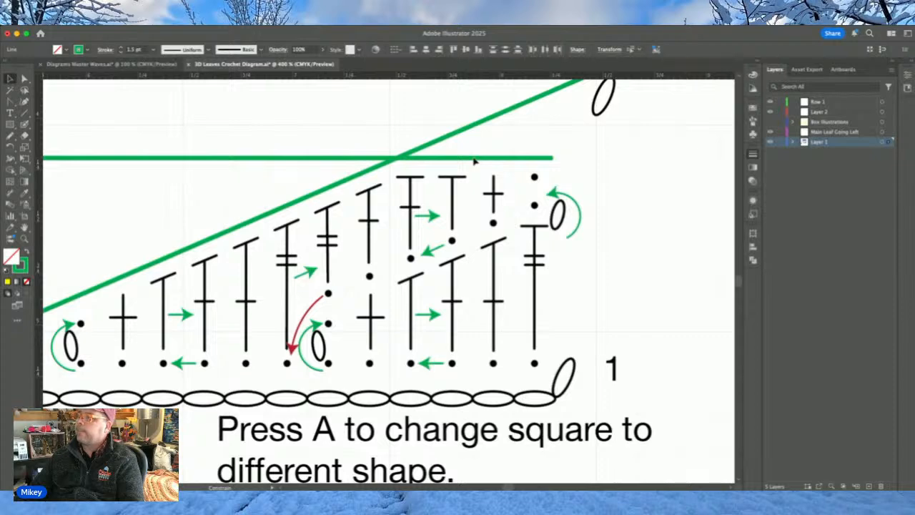
{"action": "left_click", "coordinate": [593, 147]}
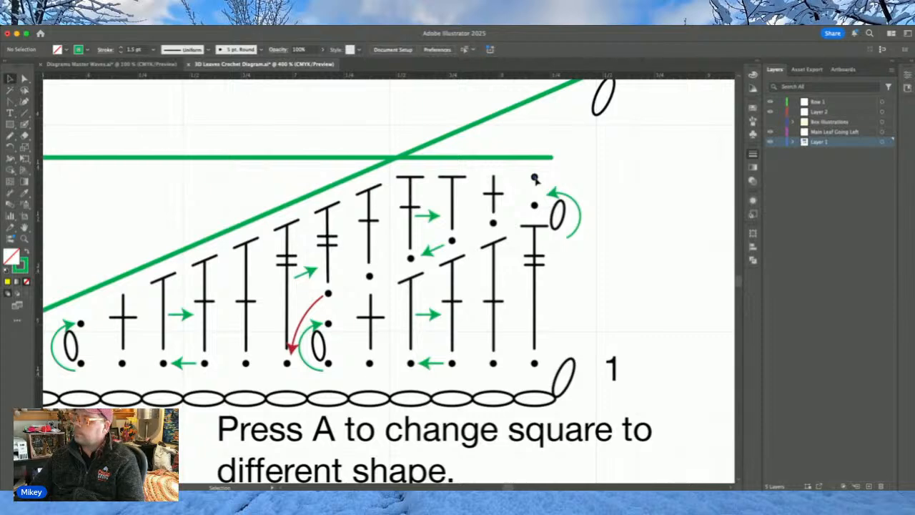
Step: Copy the topmost dot up onto the horizontal green line, and the oval chain with its curved arrow up beside it
{"action": "left_click_drag", "start_coordinate": [533, 175], "coordinate": [537, 157]}
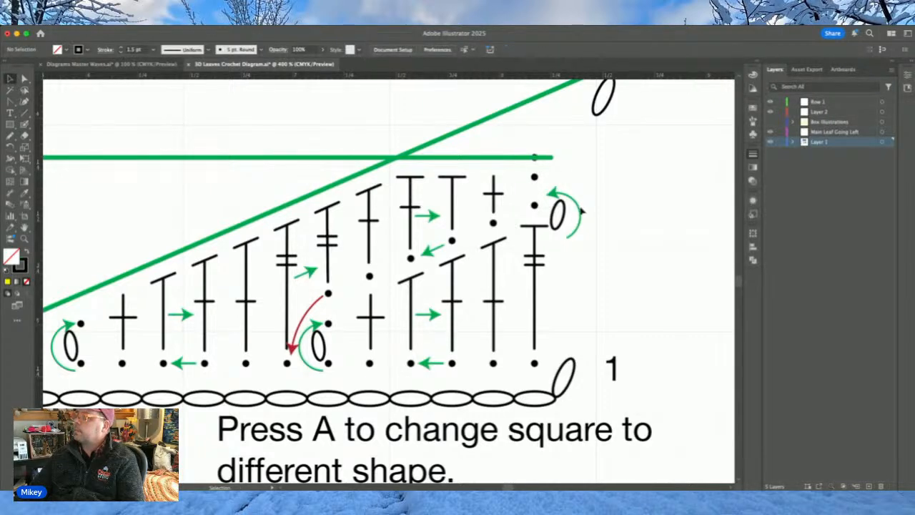
{"action": "left_click", "coordinate": [563, 222]}
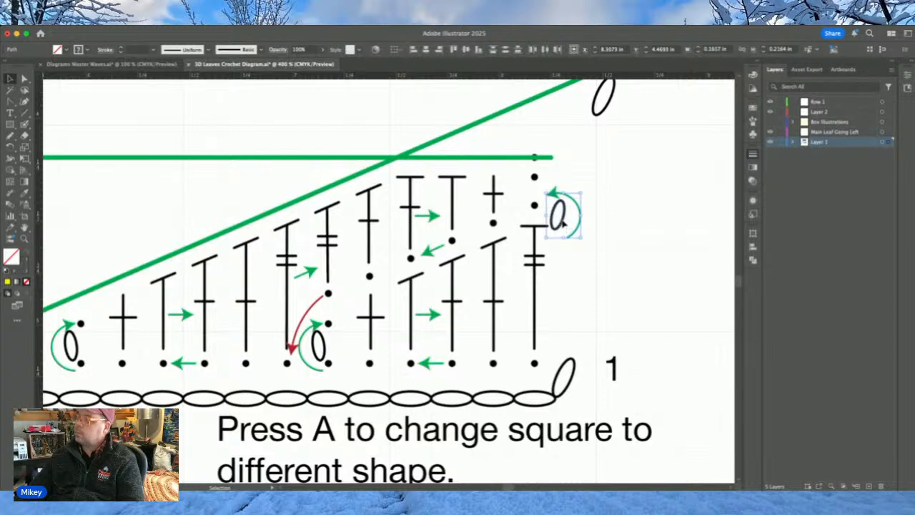
{"action": "left_click_drag", "start_coordinate": [563, 221], "coordinate": [569, 164]}
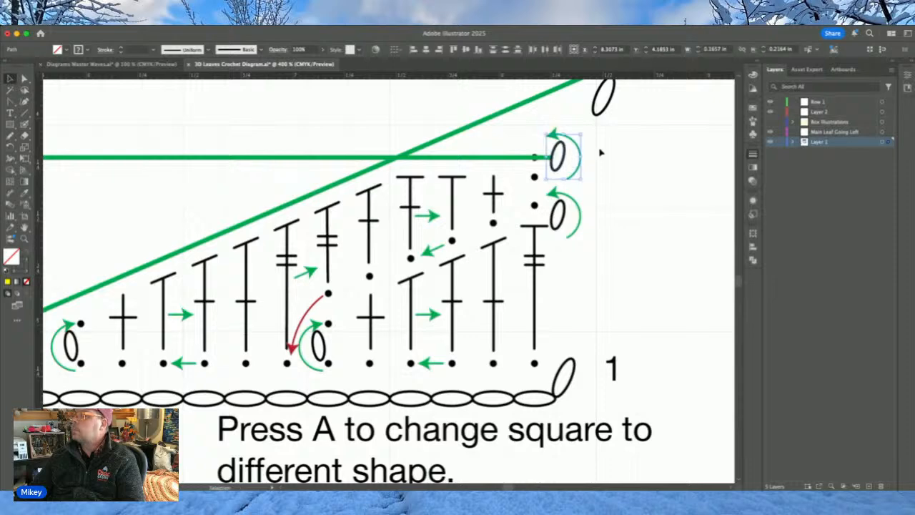
{"action": "left_click", "coordinate": [597, 149]}
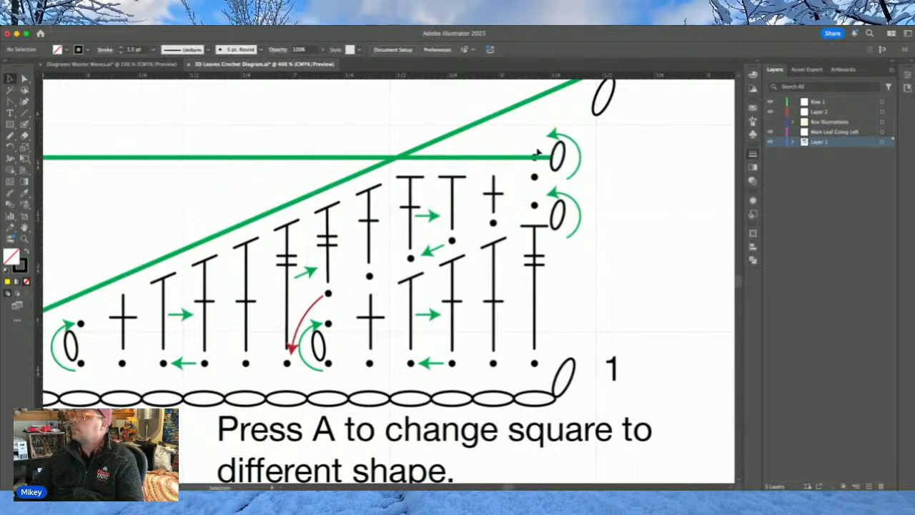
Step: Try to select and adjust the copied dot lying on the horizontal green line
{"action": "left_click", "coordinate": [535, 159]}
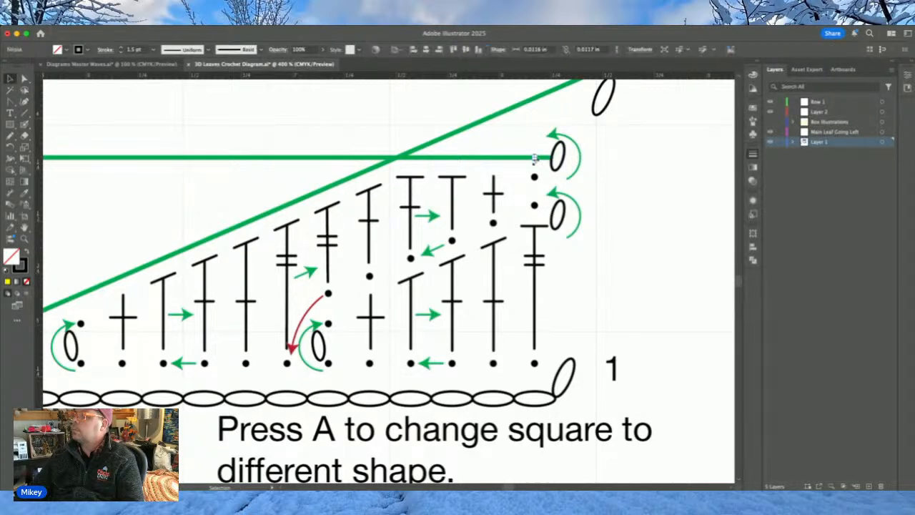
{"action": "left_click", "coordinate": [535, 163]}
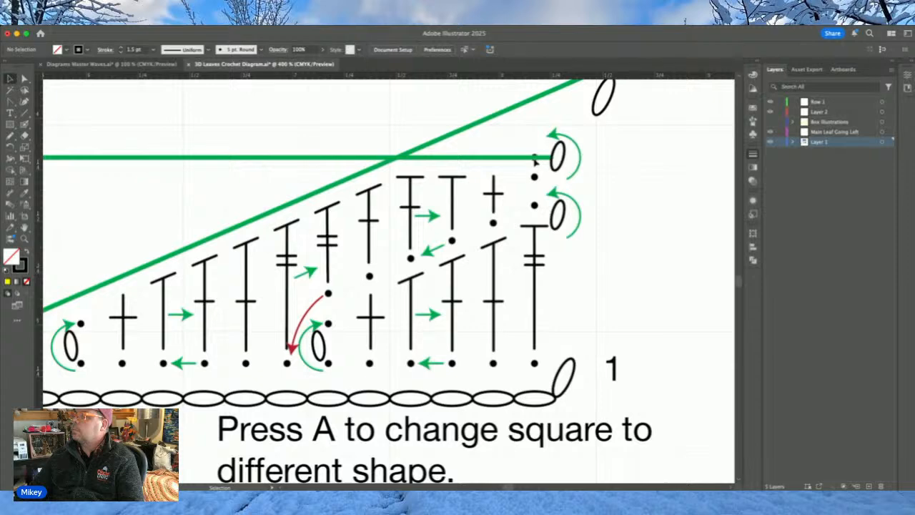
{"action": "left_click", "coordinate": [534, 158]}
{"action": "left_click", "coordinate": [539, 163]}
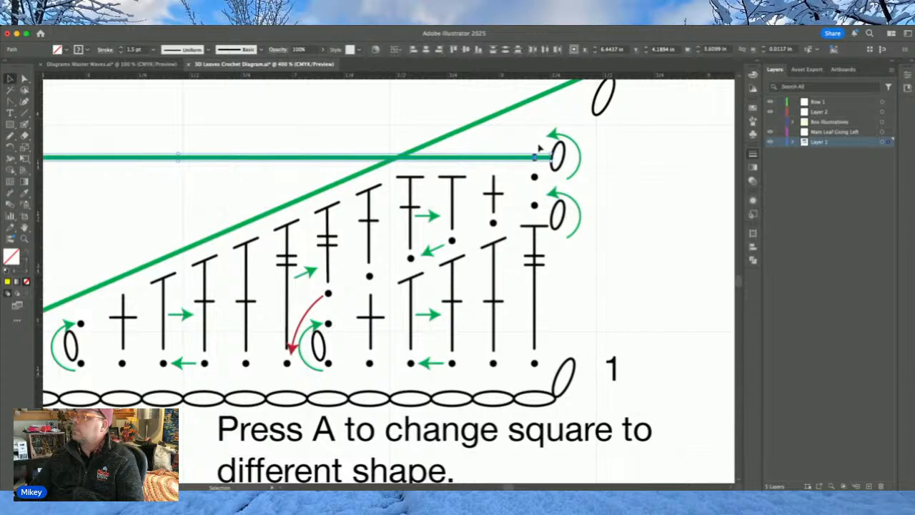
{"action": "key", "text": "l"}
{"action": "left_click_drag", "start_coordinate": [535, 159], "coordinate": [535, 155]}
Step: Undo the dot adjustment and the copies of the oval chain, its arrow and the dot
{"action": "key", "text": "super+z"}
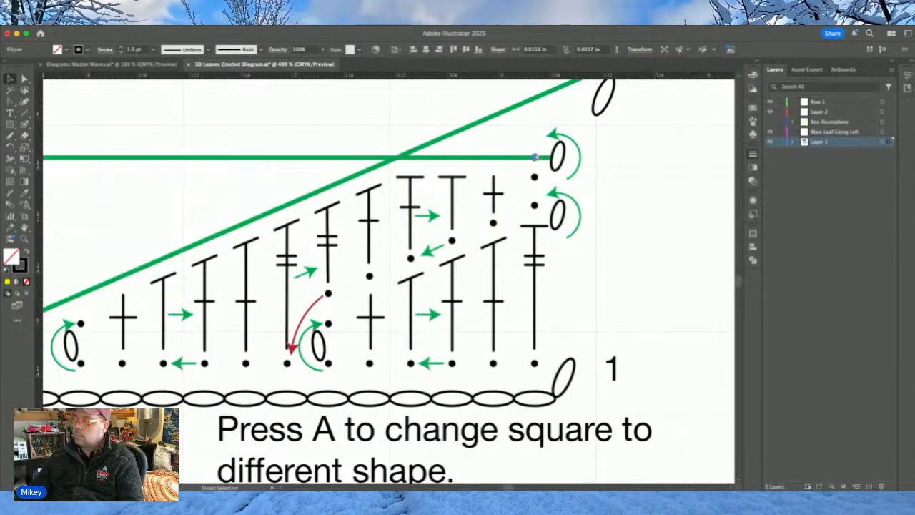
{"action": "key", "text": "super+z"}
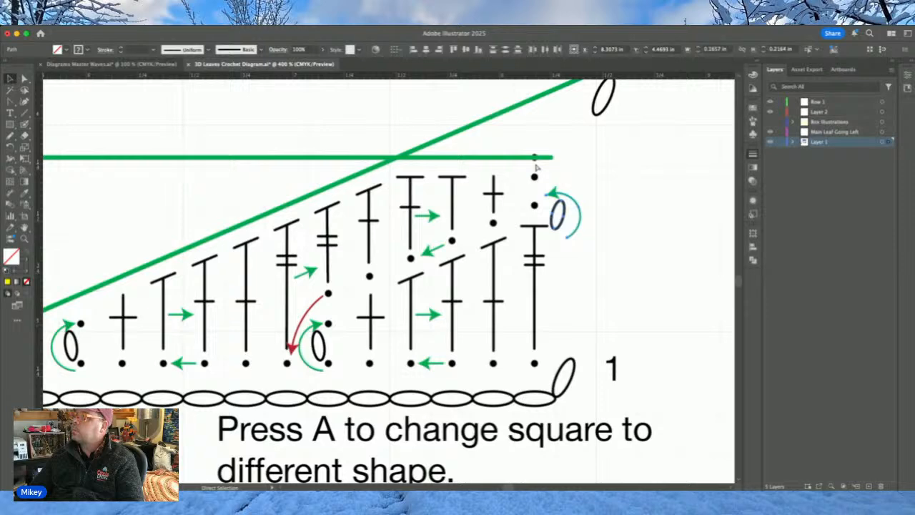
{"action": "key", "text": "super+z"}
{"action": "left_click", "coordinate": [577, 186]}
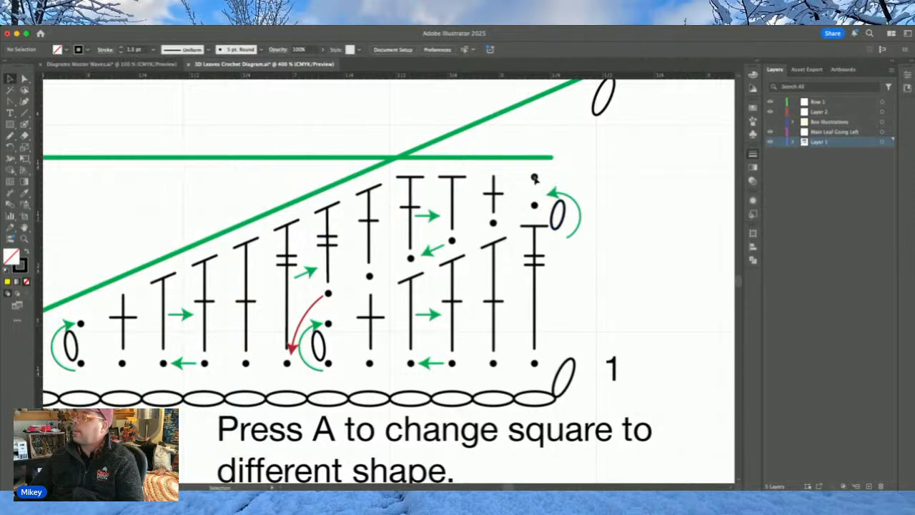
Step: Copy the topmost dot to just above the horizontal green line, and convert both green lines into visible guides
{"action": "left_click_drag", "start_coordinate": [535, 179], "coordinate": [537, 152]}
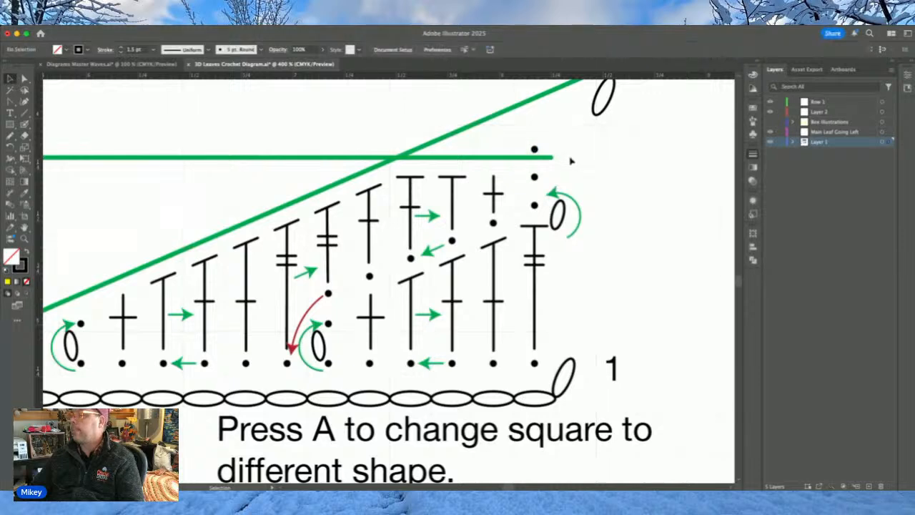
{"action": "left_click", "coordinate": [411, 163]}
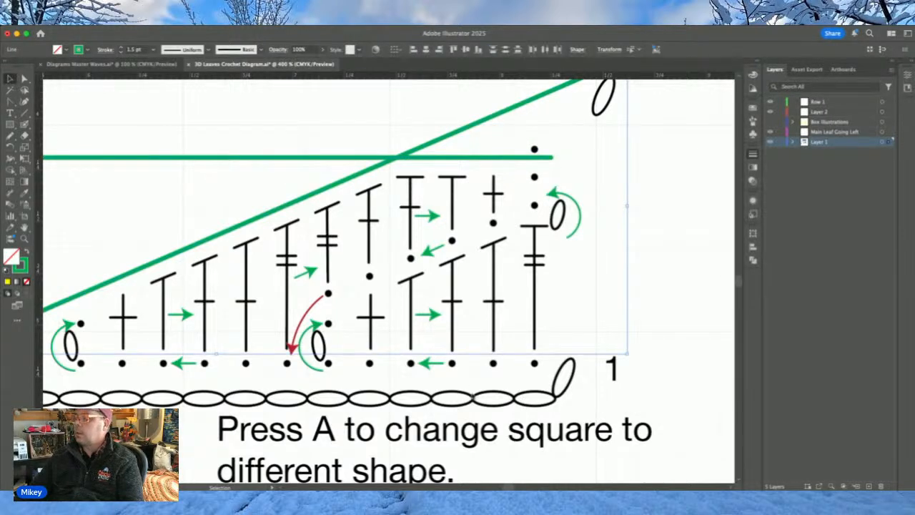
{"action": "key", "text": "Delete"}
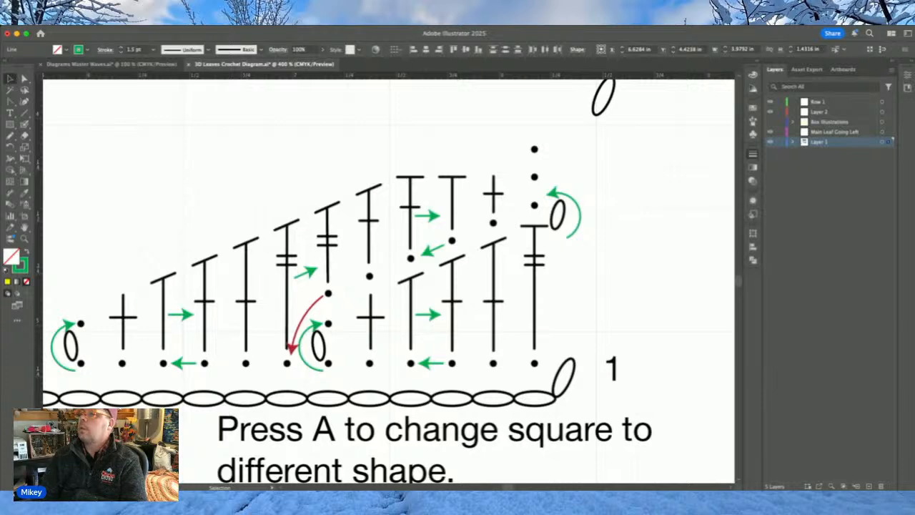
{"action": "key", "text": "super+;"}
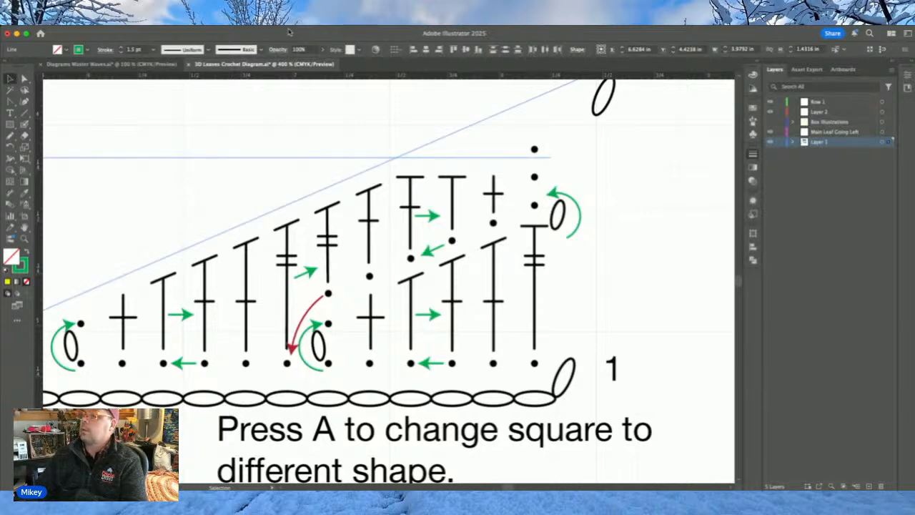
{"action": "left_click", "coordinate": [237, 121]}
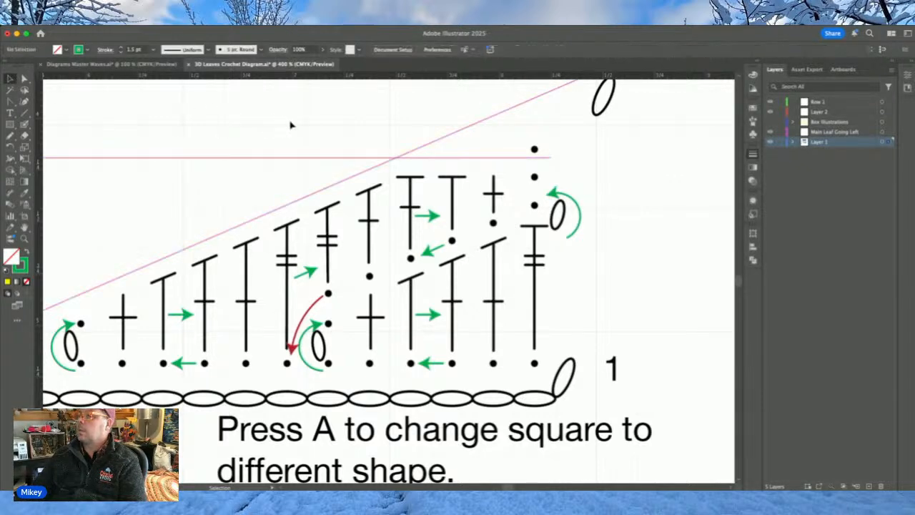
Step: Lower the copied topmost dot so it is centered on the horizontal guide
{"action": "left_click", "coordinate": [534, 159]}
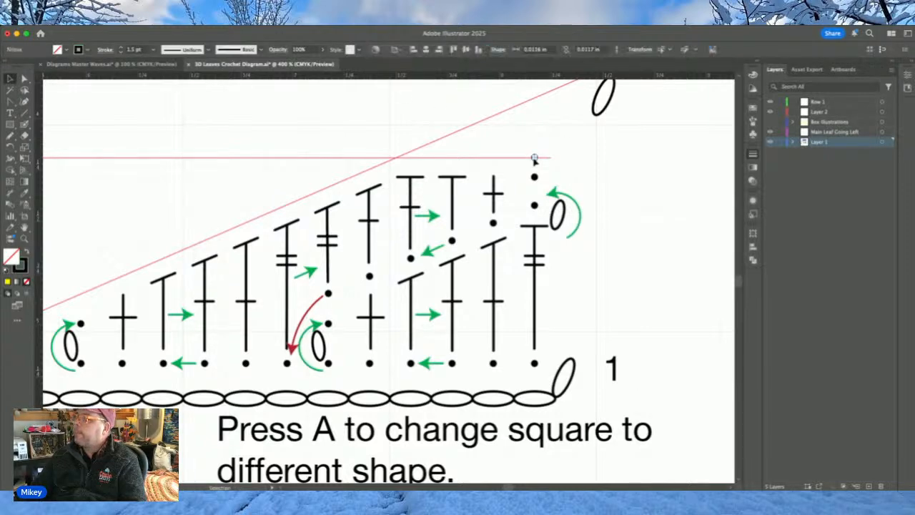
{"action": "left_click", "coordinate": [548, 136]}
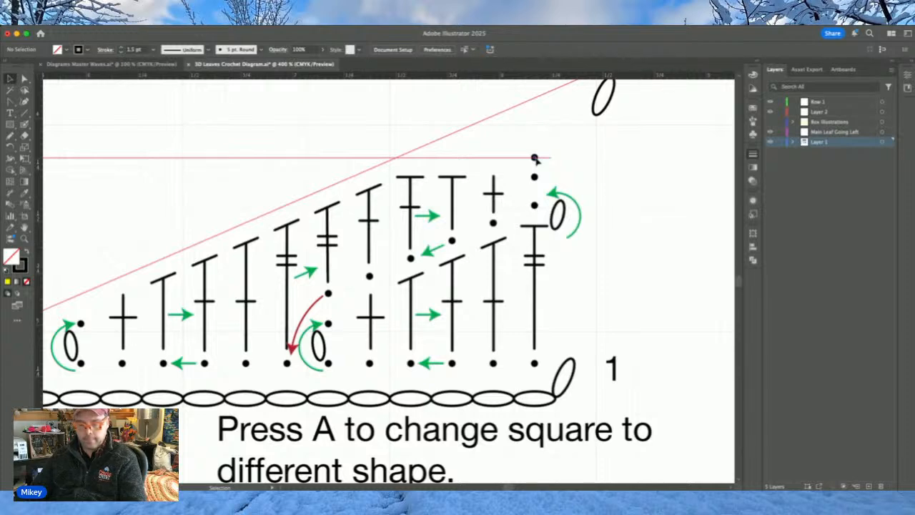
Step: Copy the dot on the horizontal guide to above the neighbouring cross stitch, and copy the upper oval chain to the guide's right end
{"action": "left_click_drag", "start_coordinate": [534, 158], "coordinate": [497, 164]}
{"action": "left_click", "coordinate": [617, 144]}
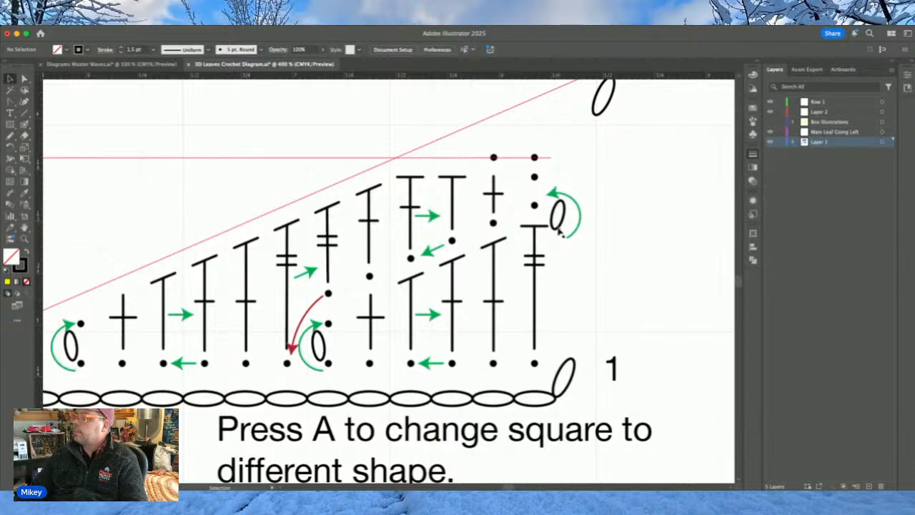
{"action": "left_click_drag", "start_coordinate": [559, 227], "coordinate": [552, 174]}
{"action": "left_click", "coordinate": [596, 169]}
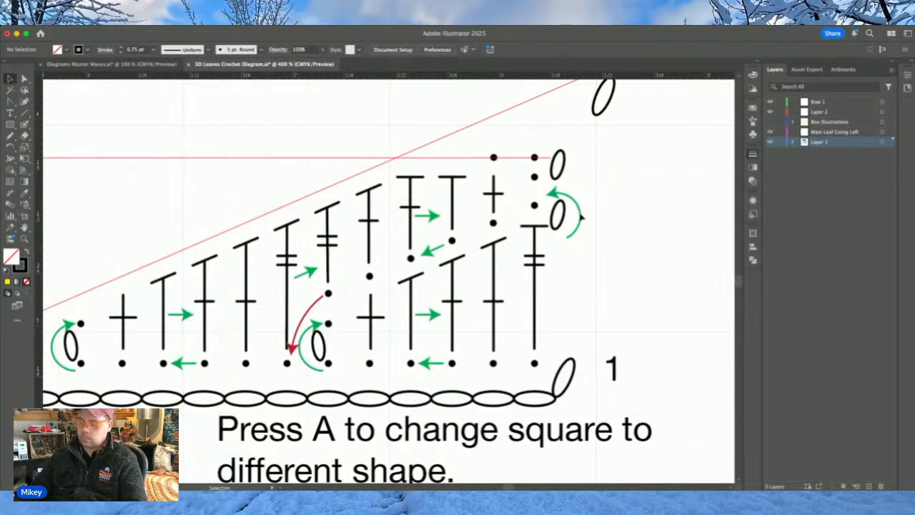
Step: Try a copy of the green curved arrow beside the copied oval chain, and delete that copy
{"action": "left_click_drag", "start_coordinate": [583, 217], "coordinate": [604, 177]}
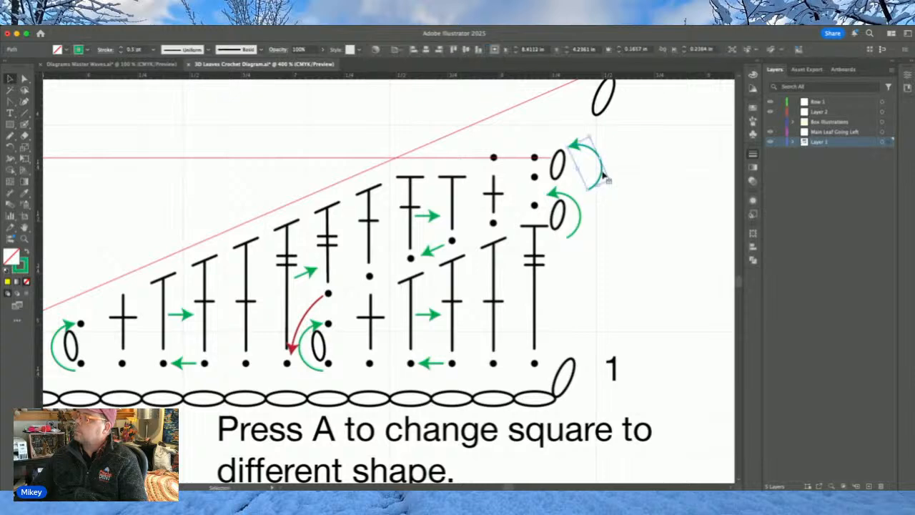
{"action": "key", "text": "Delete"}
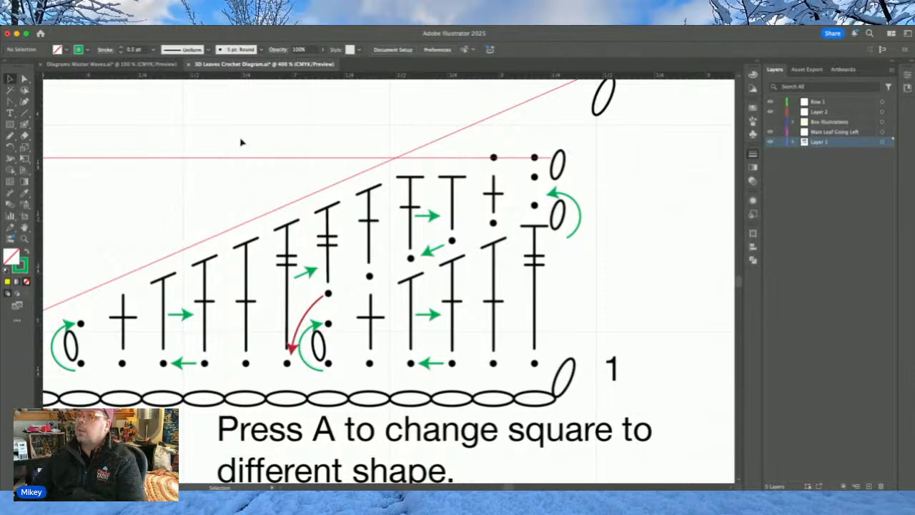
Step: Draw a black arc about 0.05 by 0.12 in beside the copied oval chain with the Curvature tool, bulging to the right
{"action": "key", "text": "shift+asciitilde"}
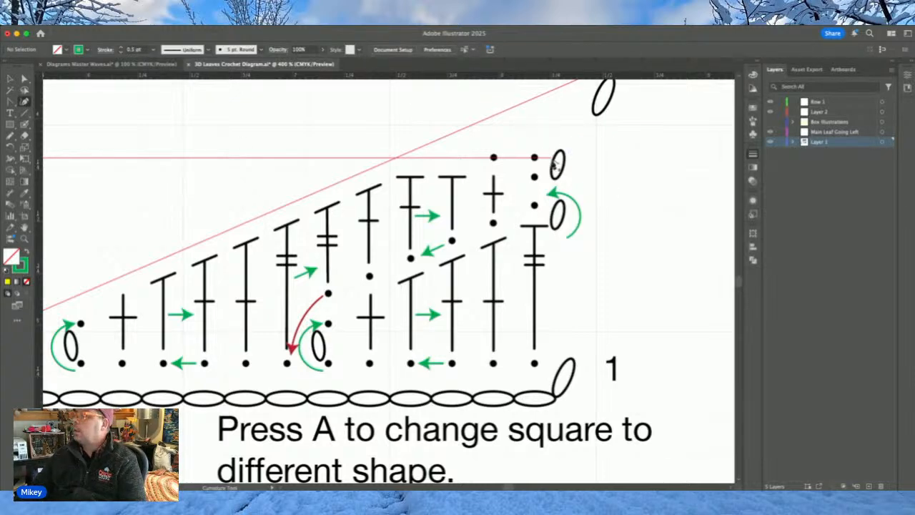
{"action": "left_click", "coordinate": [569, 183]}
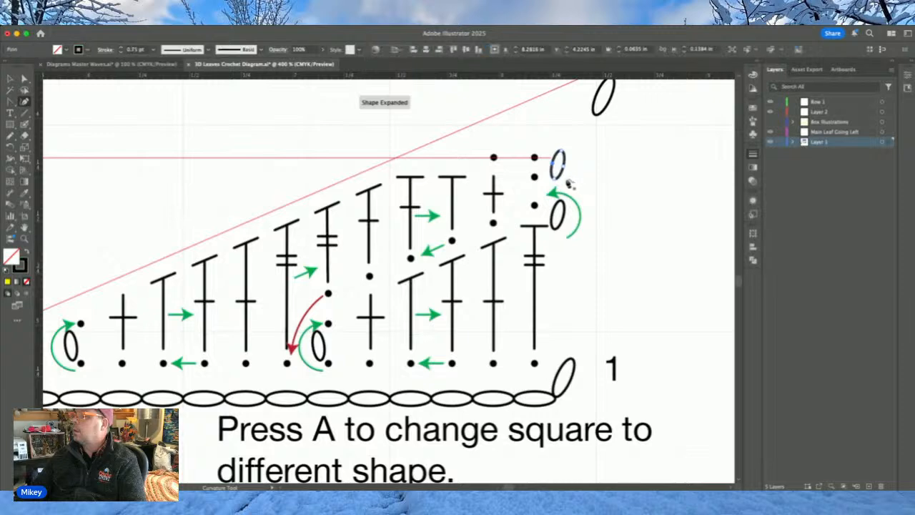
{"action": "left_click", "coordinate": [565, 183]}
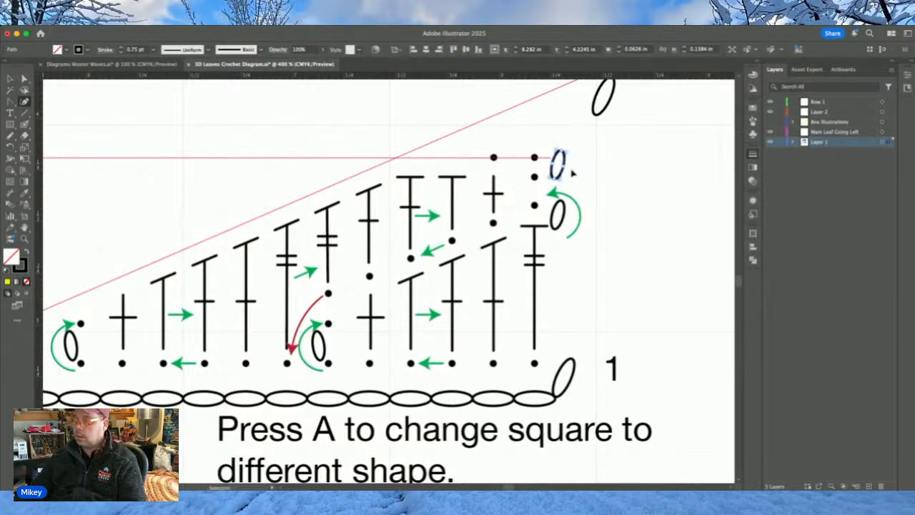
{"action": "left_click", "coordinate": [571, 179]}
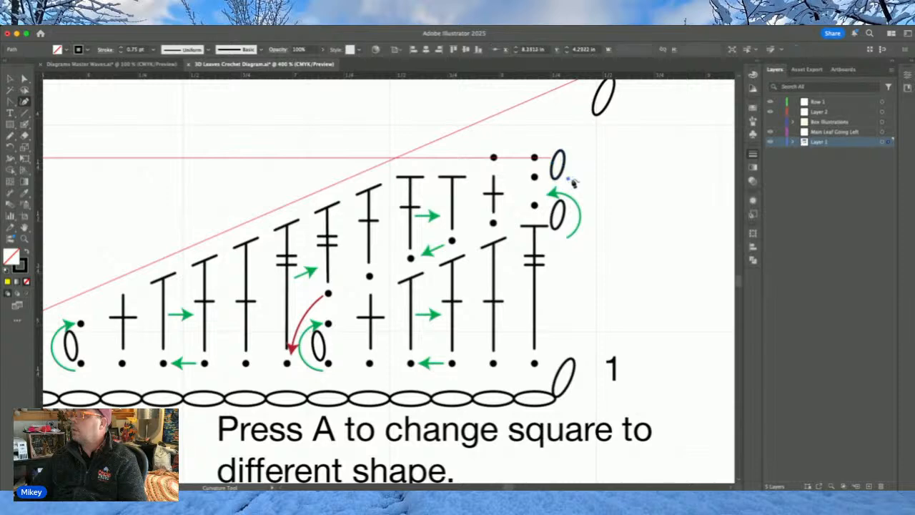
{"action": "left_click", "coordinate": [579, 163]}
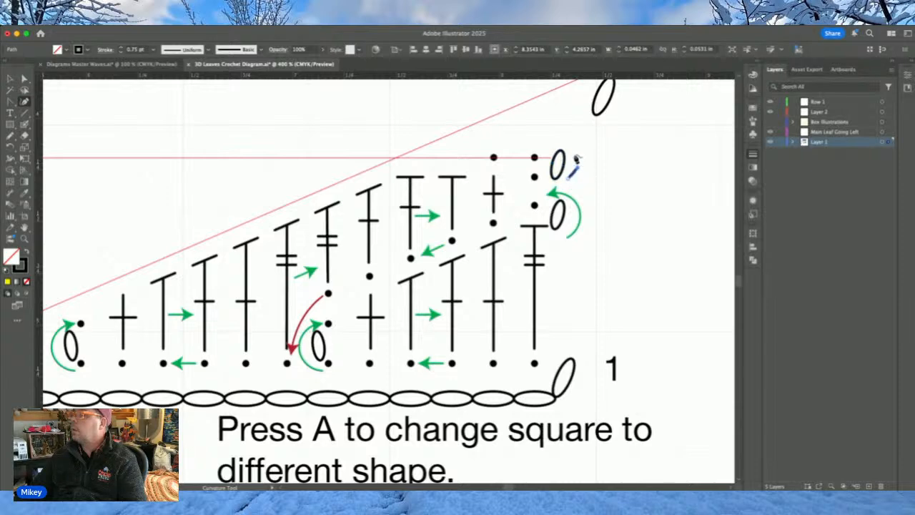
{"action": "left_click", "coordinate": [571, 155]}
{"action": "left_click", "coordinate": [571, 159]}
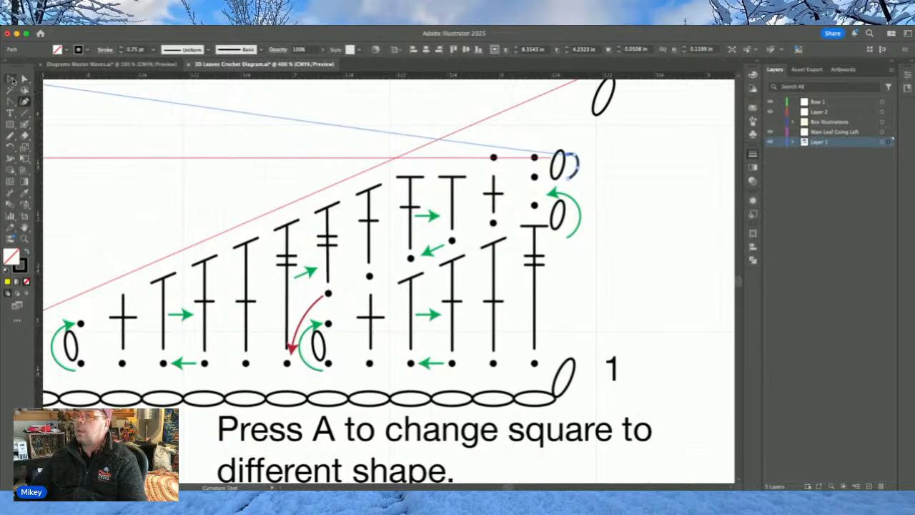
Step: Finish the small arc as an arrow pointing at the copied oval chain, stretched to about 0.09 in wide
{"action": "left_click", "coordinate": [12, 78]}
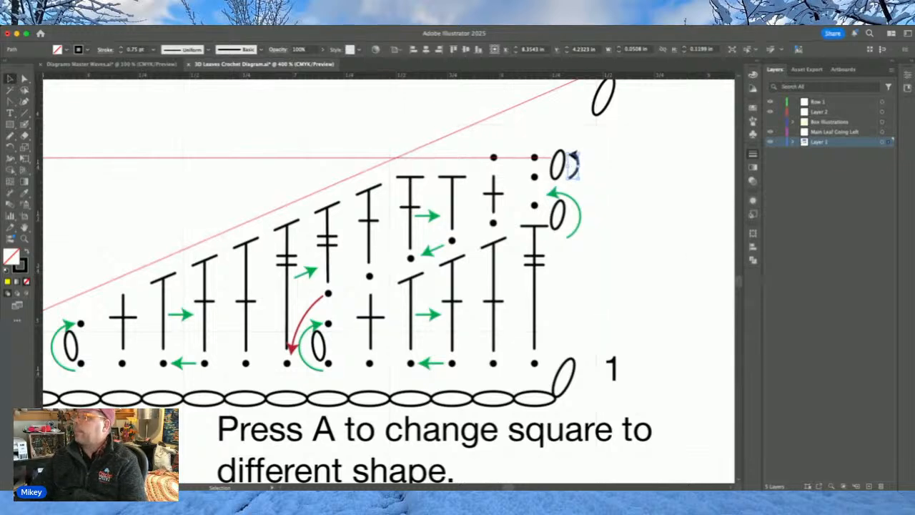
{"action": "left_click_drag", "start_coordinate": [579, 166], "coordinate": [591, 167]}
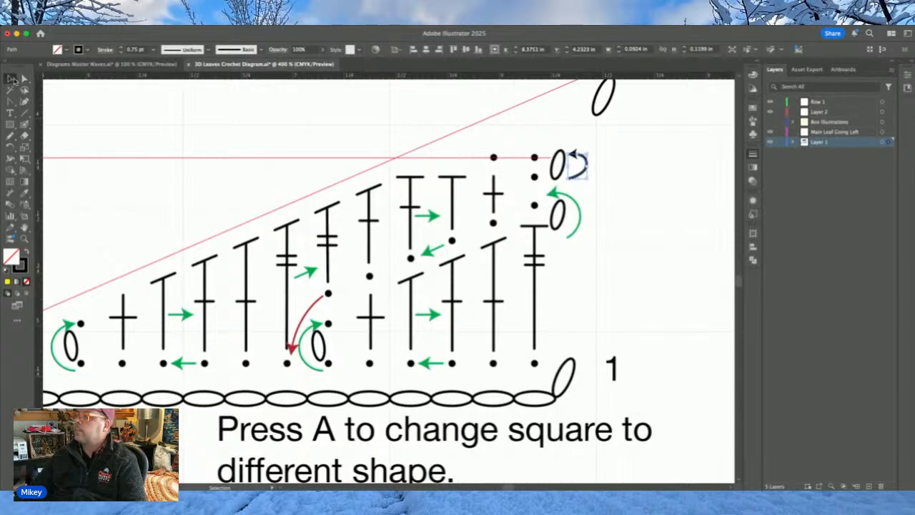
{"action": "left_click", "coordinate": [344, 87]}
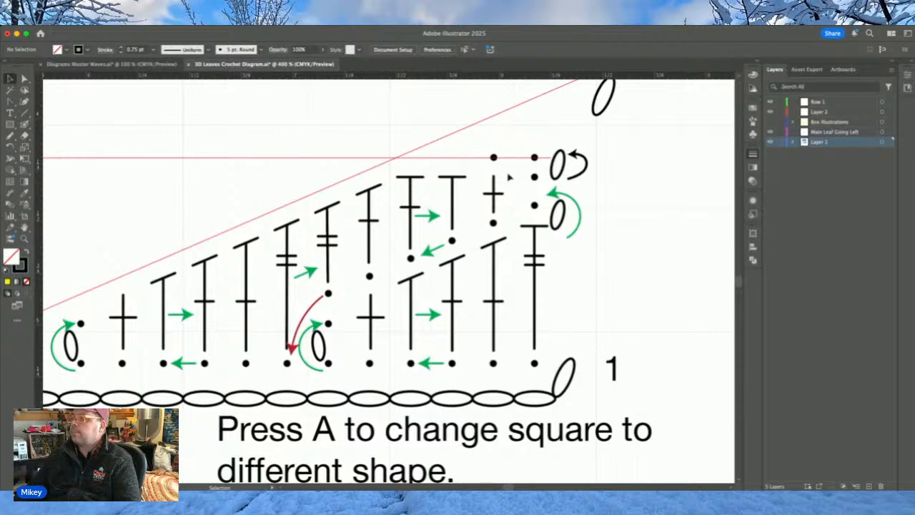
Step: Copy the two dots on the horizontal guide leftward so they sit above the two flat-topped T stitches
{"action": "left_click_drag", "start_coordinate": [487, 148], "coordinate": [536, 165]}
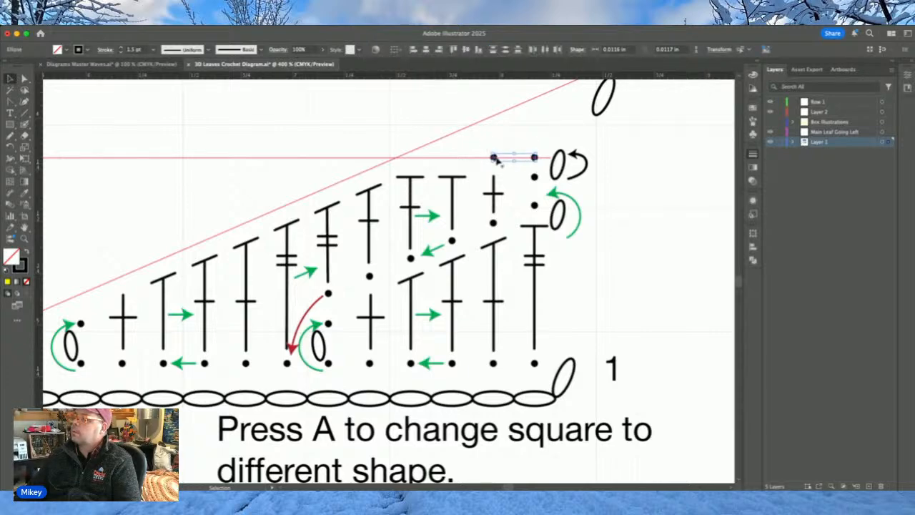
{"action": "left_click_drag", "start_coordinate": [497, 161], "coordinate": [463, 166]}
{"action": "left_click", "coordinate": [420, 139]}
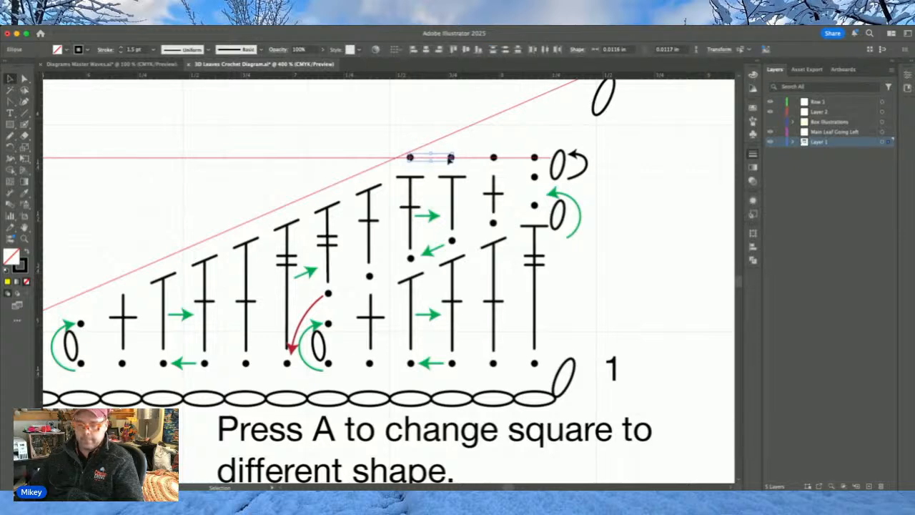
{"action": "left_click", "coordinate": [449, 159], "text": "shift"}
{"action": "left_click", "coordinate": [364, 138]}
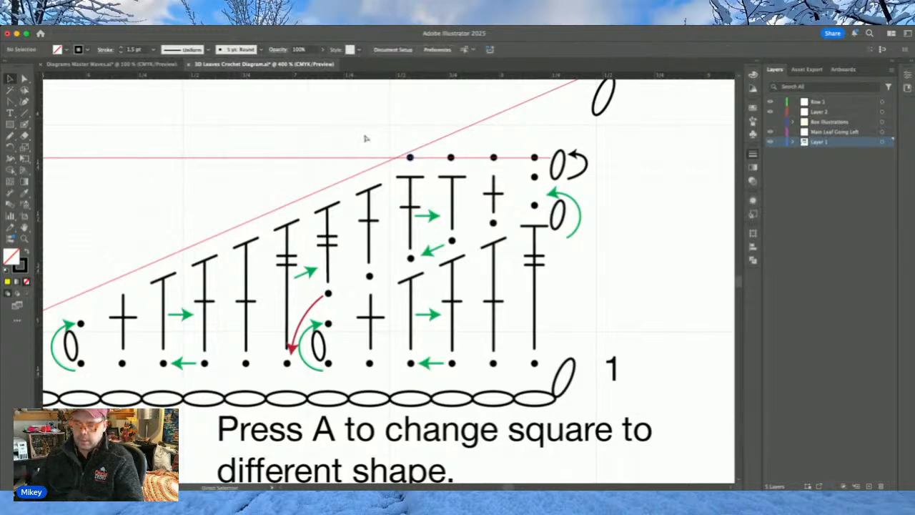
Step: Place a pair of copied dots on the diagonal guide above the first two slanted stitches left of the guides' crossing
{"action": "key", "text": "super+equal"}
{"action": "key", "text": "super+equal"}
{"action": "scroll", "coordinate": [365, 138], "scroll_direction": "up", "scroll_amount": 6}
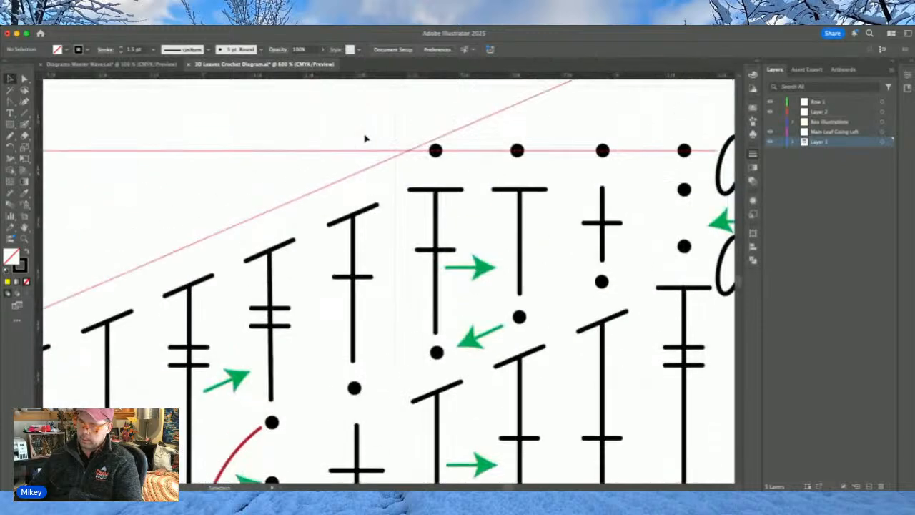
{"action": "left_click_drag", "start_coordinate": [406, 223], "coordinate": [363, 276]}
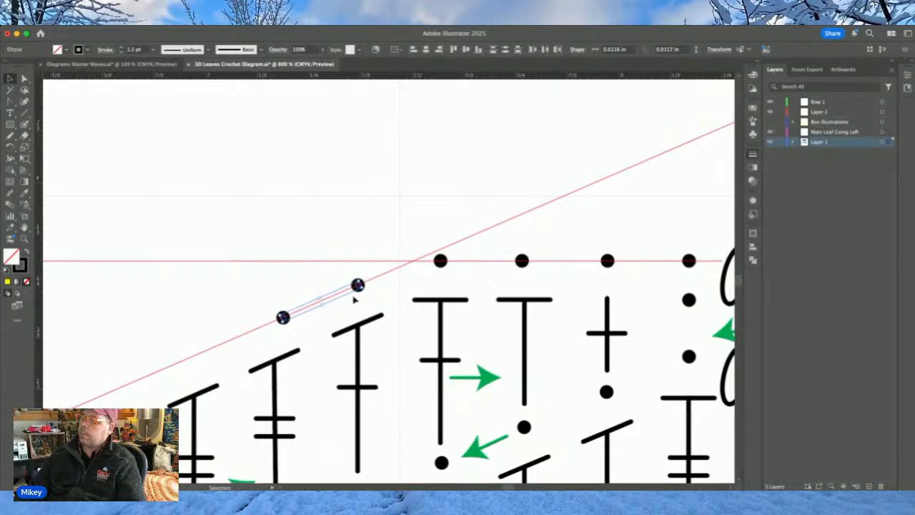
{"action": "left_click", "coordinate": [349, 294]}
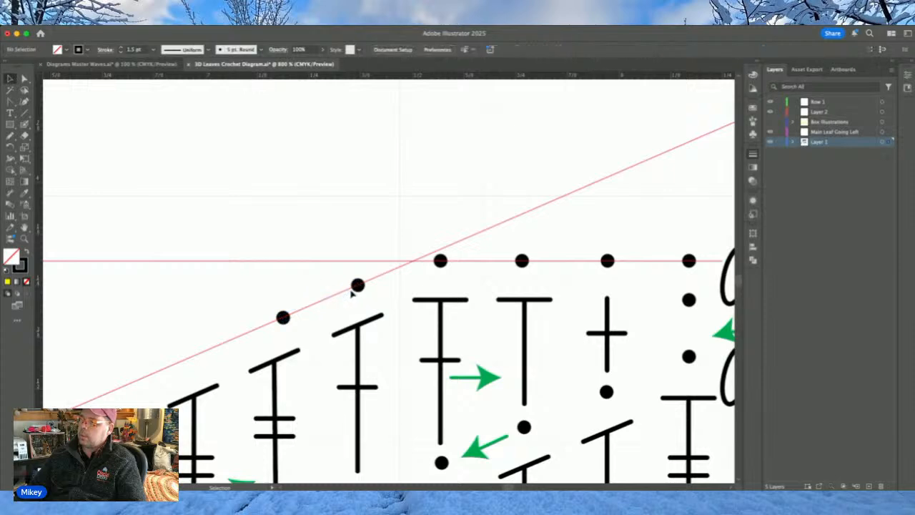
Step: Slide the two dots on the diagonal guide together slightly down along it
{"action": "mouse_move", "coordinate": [376, 316]}
{"action": "left_mouse_down"}
{"action": "mouse_move", "coordinate": [361, 309]}
{"action": "mouse_move", "coordinate": [347, 319]}
{"action": "mouse_move", "coordinate": [377, 299]}
{"action": "left_mouse_up"}
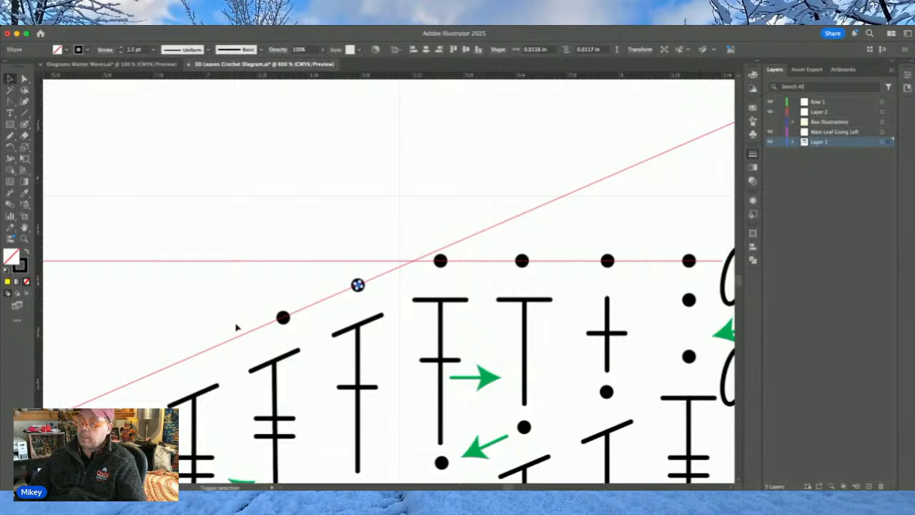
{"action": "left_click_drag", "start_coordinate": [270, 318], "coordinate": [297, 325]}
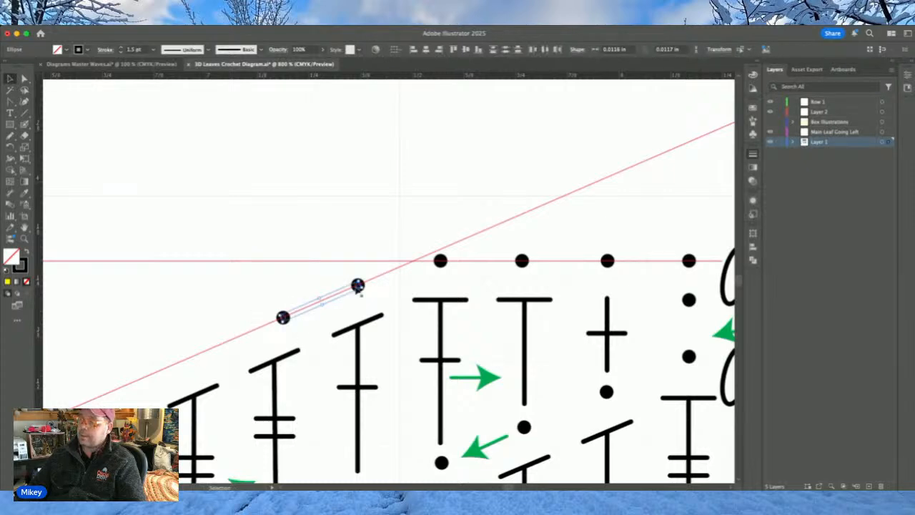
{"action": "left_click_drag", "start_coordinate": [358, 285], "coordinate": [346, 290]}
Step: Copy the pair of dots three times down the diagonal guide, continuing to above the leftmost oval chain's dot
{"action": "scroll", "coordinate": [267, 270], "scroll_direction": "down", "scroll_amount": 3}
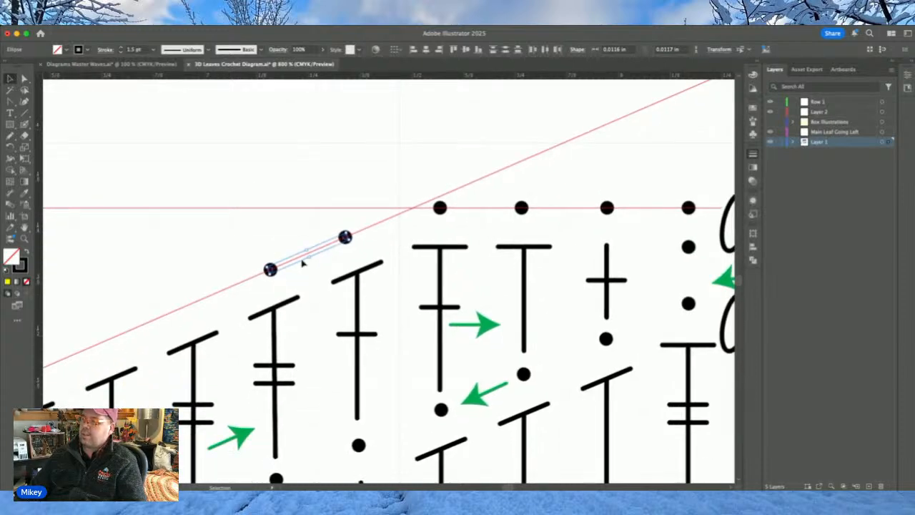
{"action": "scroll", "coordinate": [303, 264], "scroll_direction": "down", "scroll_amount": 3}
{"action": "scroll", "coordinate": [303, 264], "scroll_direction": "left", "scroll_amount": 4}
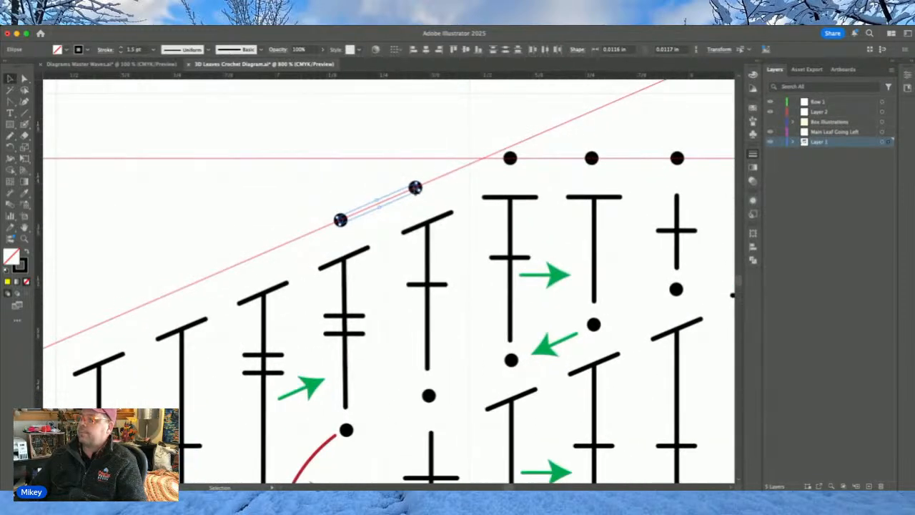
{"action": "left_click_drag", "start_coordinate": [416, 188], "coordinate": [255, 257]}
{"action": "scroll", "coordinate": [263, 212], "scroll_direction": "left", "scroll_amount": 9}
{"action": "scroll", "coordinate": [264, 212], "scroll_direction": "down", "scroll_amount": 3}
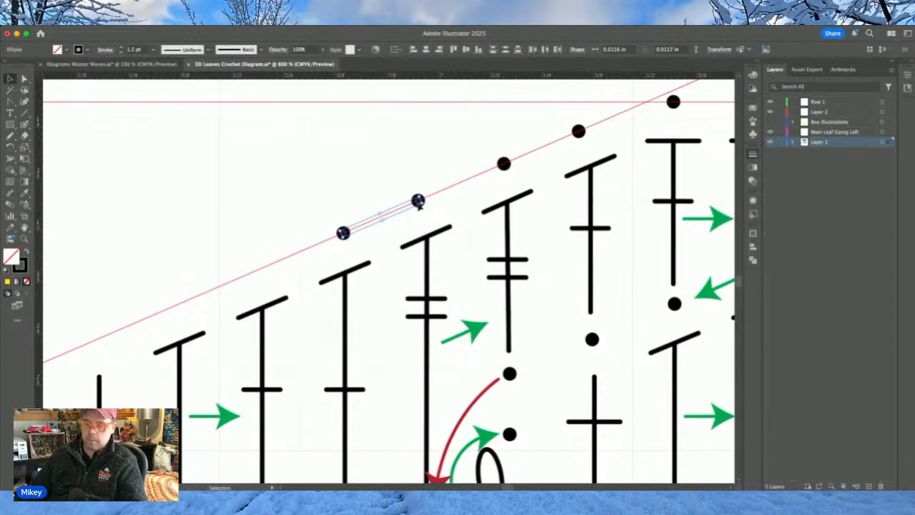
{"action": "left_click_drag", "start_coordinate": [419, 204], "coordinate": [256, 273]}
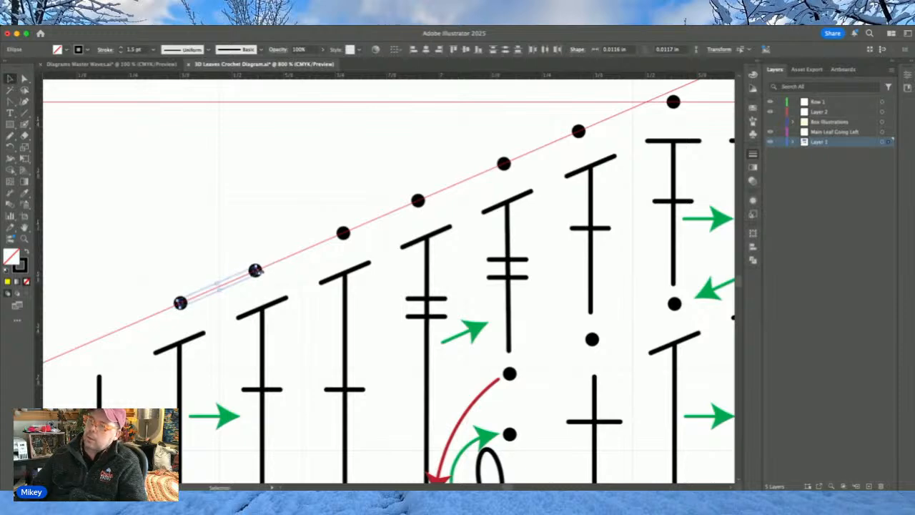
{"action": "scroll", "coordinate": [308, 181], "scroll_direction": "left", "scroll_amount": 5}
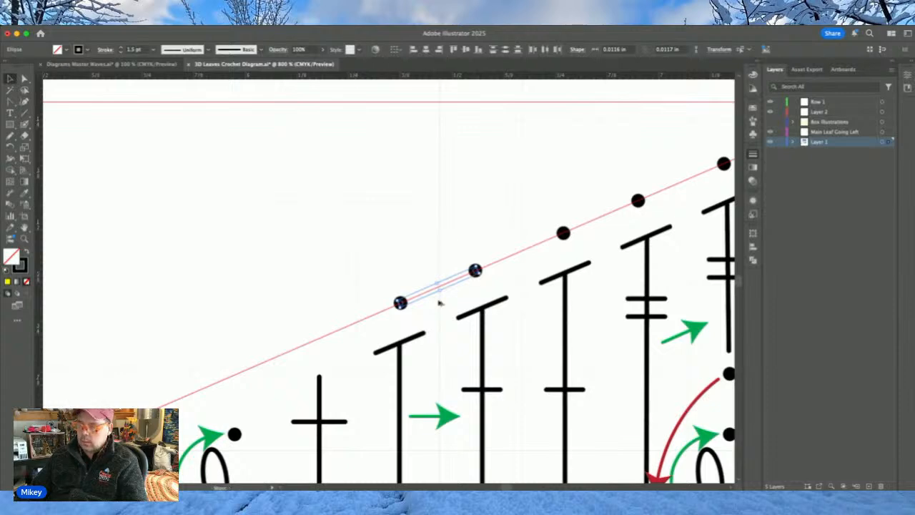
{"action": "left_click_drag", "start_coordinate": [475, 271], "coordinate": [314, 341]}
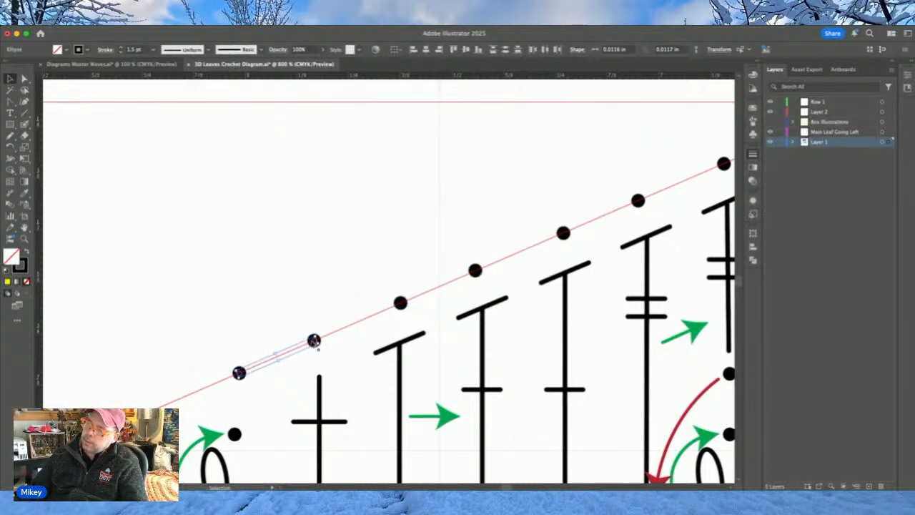
Step: Fine-tune the lowest dot and the dots above the single-crossbar-free T stitch and the tall double-barred stitch along the diagonal guide
{"action": "left_click", "coordinate": [227, 342]}
{"action": "left_click_drag", "start_coordinate": [239, 376], "coordinate": [233, 379]}
{"action": "left_click", "coordinate": [287, 296]}
{"action": "scroll", "coordinate": [285, 296], "scroll_direction": "down", "scroll_amount": 2}
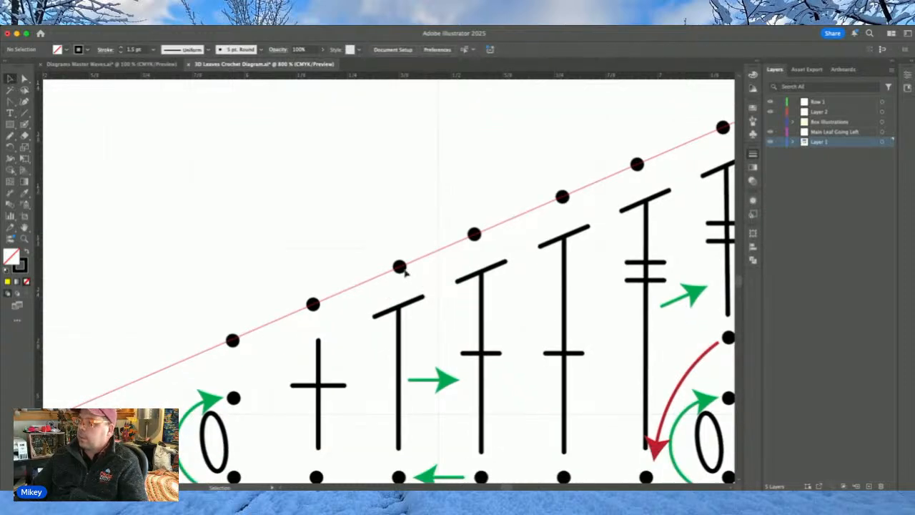
{"action": "left_click_drag", "start_coordinate": [400, 270], "coordinate": [396, 269]}
{"action": "scroll", "coordinate": [422, 258], "scroll_direction": "right", "scroll_amount": 5}
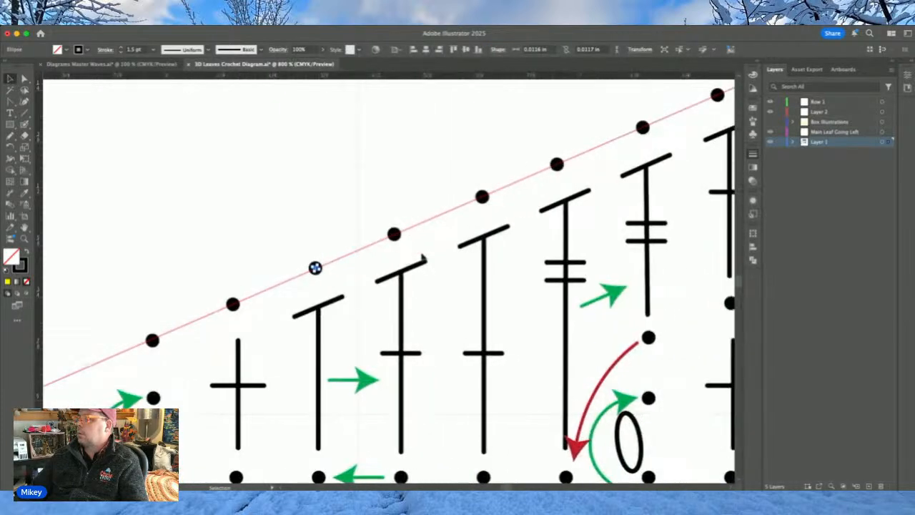
{"action": "left_click_drag", "start_coordinate": [558, 165], "coordinate": [564, 164]}
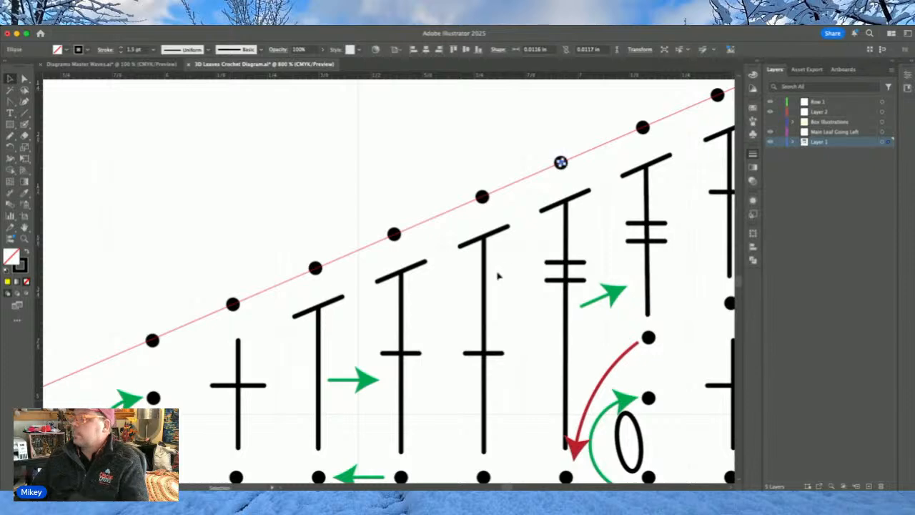
{"action": "scroll", "coordinate": [496, 272], "scroll_direction": "right", "scroll_amount": 3}
{"action": "scroll", "coordinate": [501, 272], "scroll_direction": "left", "scroll_amount": 2}
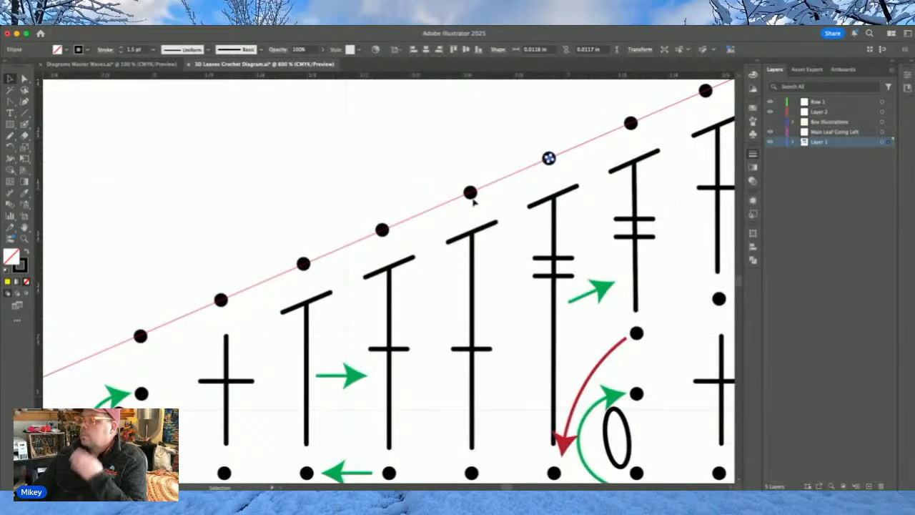
{"action": "left_click", "coordinate": [466, 156]}
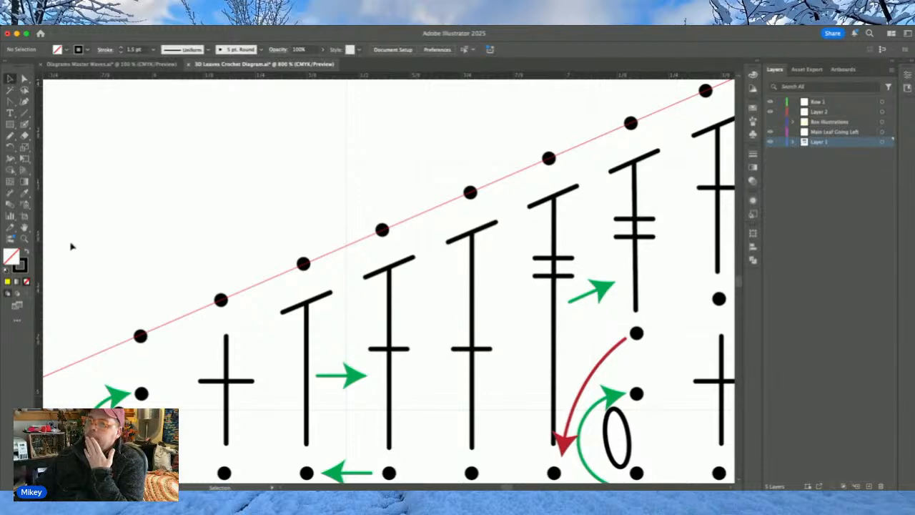
Step: Add vertical guides through the stems of the five stitches from the lower-left plus-shaped stitch to the tall double-barred stitch
{"action": "left_click_drag", "start_coordinate": [39, 249], "coordinate": [226, 262]}
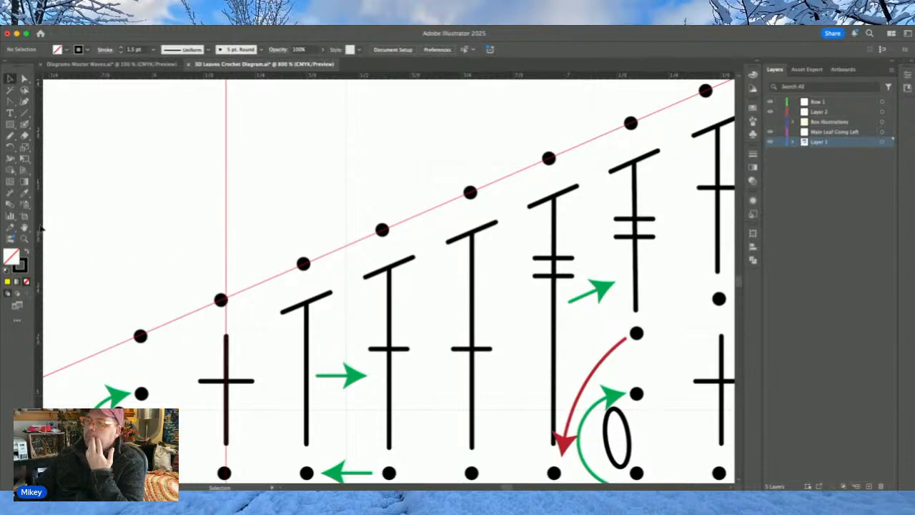
{"action": "left_click_drag", "start_coordinate": [41, 228], "coordinate": [308, 230]}
{"action": "left_click_drag", "start_coordinate": [41, 243], "coordinate": [390, 209]}
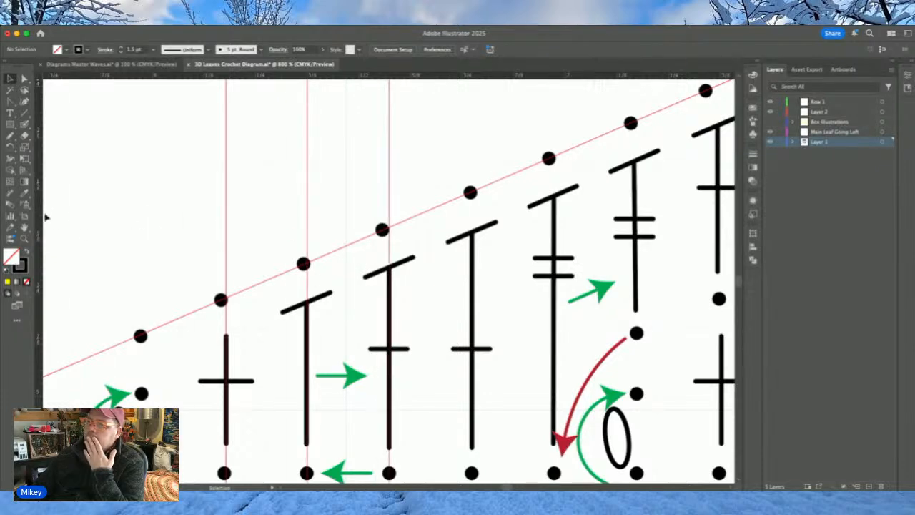
{"action": "left_click_drag", "start_coordinate": [45, 218], "coordinate": [472, 192]}
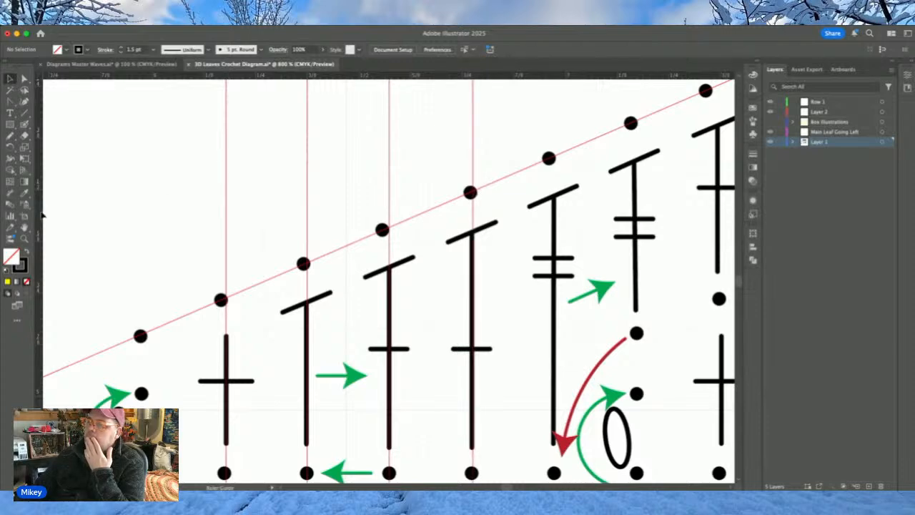
{"action": "left_click_drag", "start_coordinate": [497, 158], "coordinate": [554, 159]}
Step: Add vertical guides through the shorter double-barred stitch and the single-barred slanted stitch nearest the crossing of the diagonal and horizontal guides
{"action": "scroll", "coordinate": [512, 189], "scroll_direction": "up", "scroll_amount": 5}
{"action": "scroll", "coordinate": [512, 189], "scroll_direction": "right", "scroll_amount": 4}
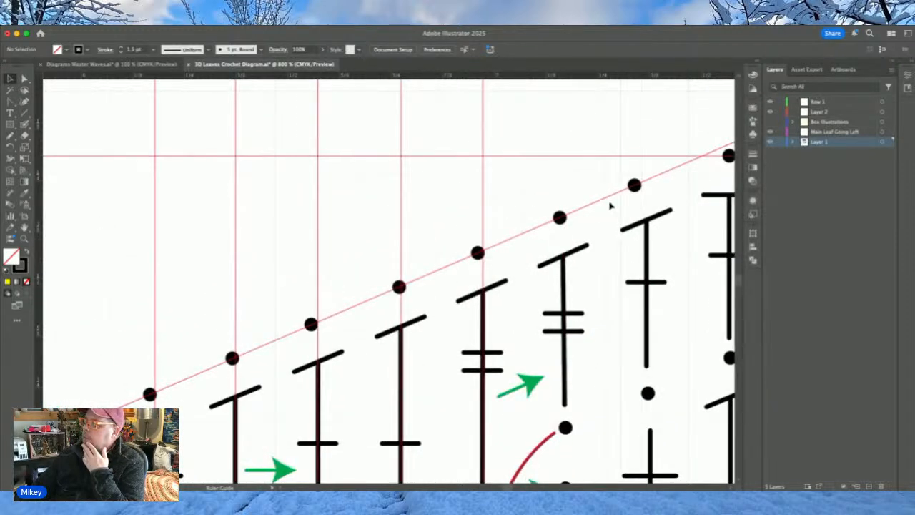
{"action": "left_click_drag", "start_coordinate": [560, 211], "coordinate": [563, 213]}
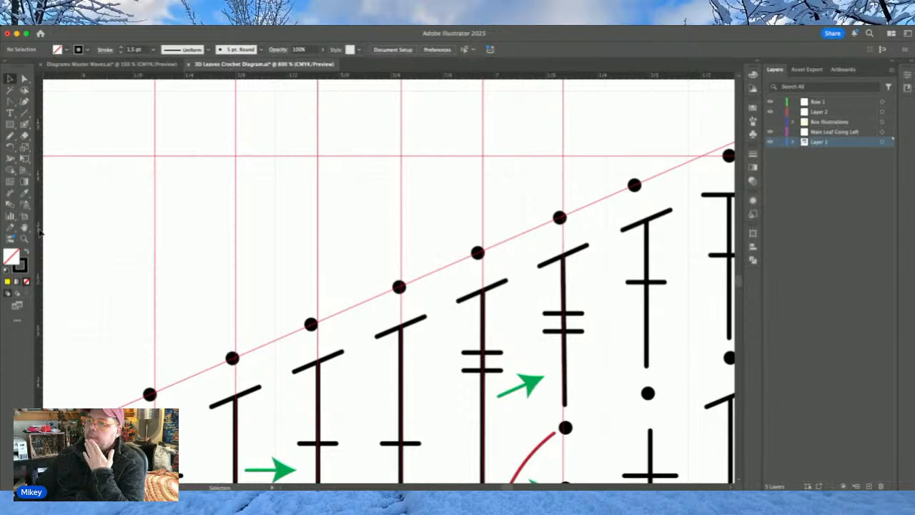
{"action": "left_click_drag", "start_coordinate": [40, 232], "coordinate": [650, 172]}
Step: Add vertical guides through the three stitches beneath the horizontal guide, ending with the short plus-shaped stitch
{"action": "scroll", "coordinate": [653, 172], "scroll_direction": "right", "scroll_amount": 5}
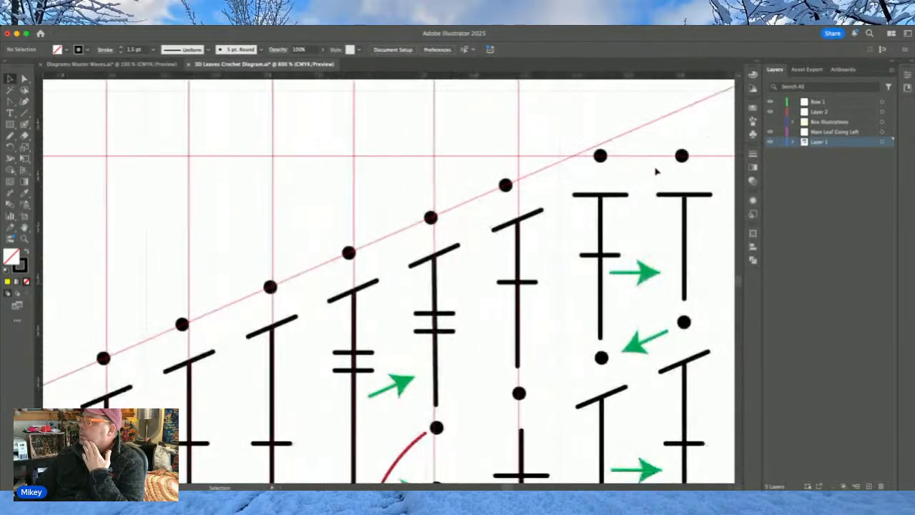
{"action": "scroll", "coordinate": [541, 191], "scroll_direction": "right", "scroll_amount": 2}
{"action": "scroll", "coordinate": [541, 191], "scroll_direction": "right", "scroll_amount": 7}
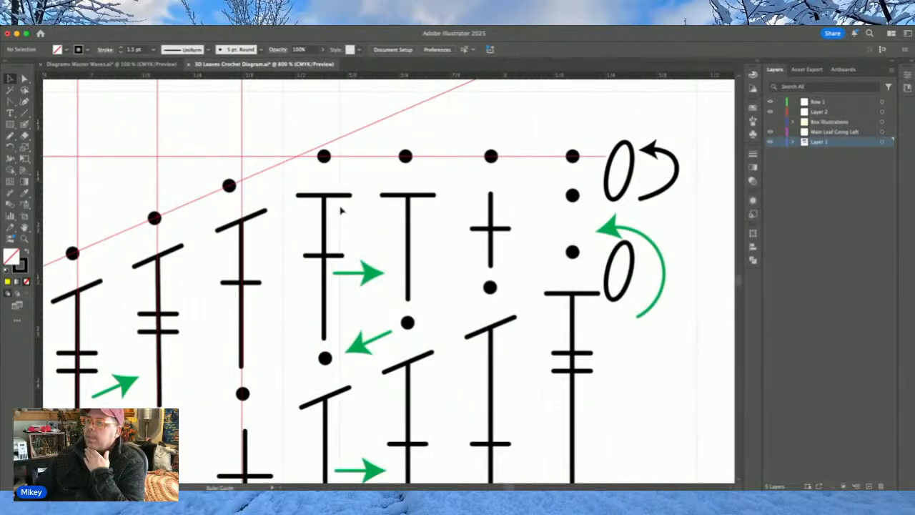
{"action": "left_click_drag", "start_coordinate": [325, 211], "coordinate": [325, 212]}
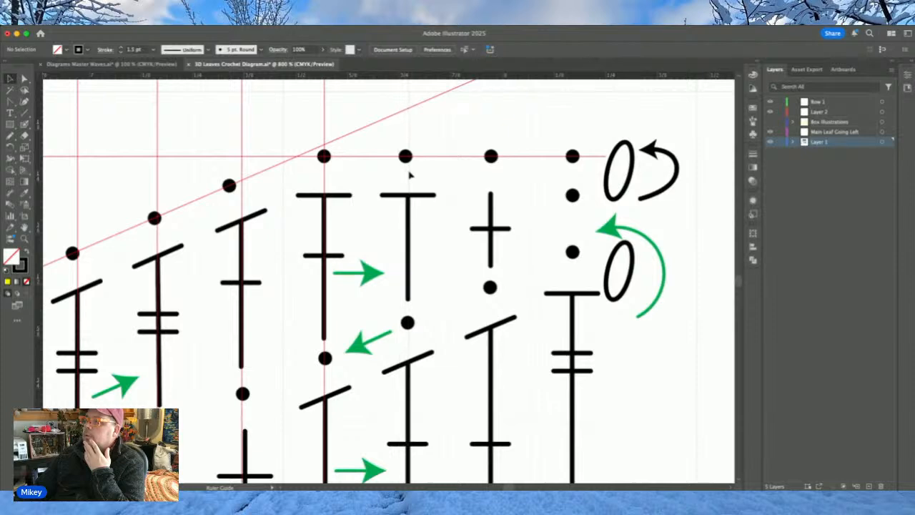
{"action": "left_click_drag", "start_coordinate": [409, 175], "coordinate": [408, 175]}
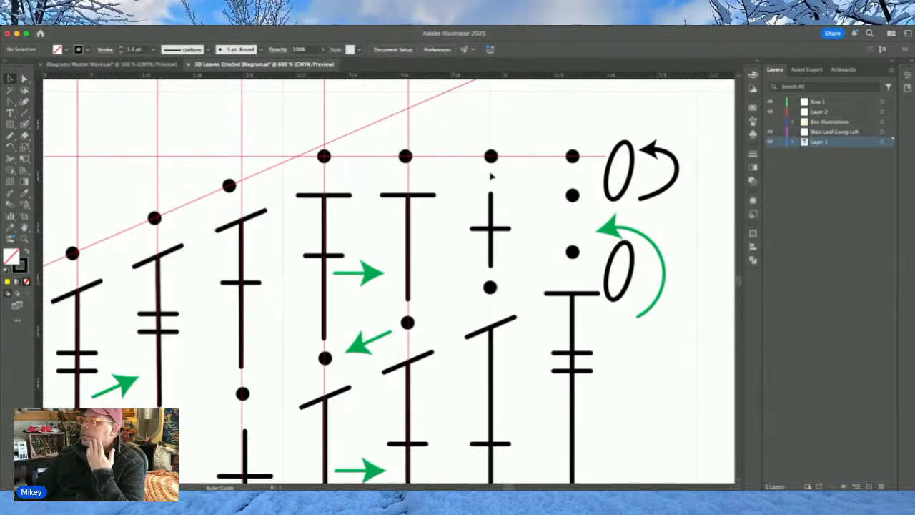
{"action": "left_click_drag", "start_coordinate": [492, 176], "coordinate": [491, 176]}
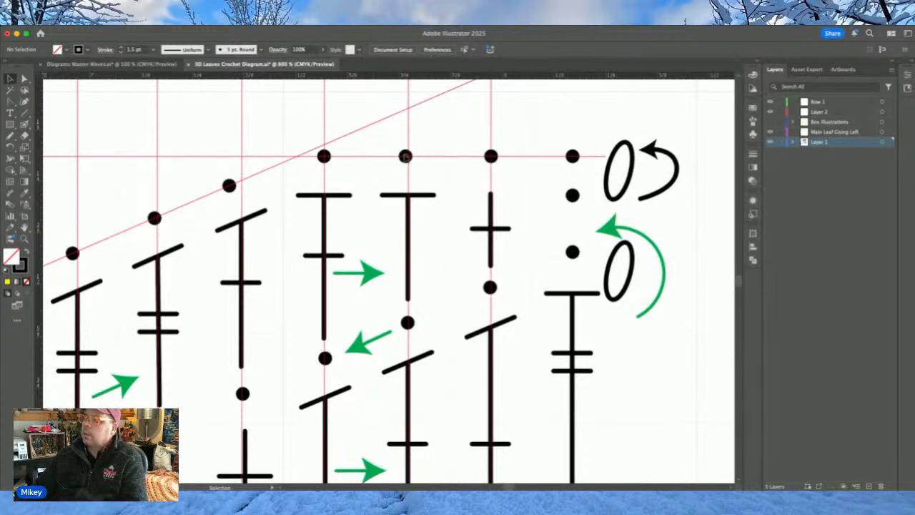
Step: Center the dot above the flat-topped T stitch without crossbars where its vertical guide meets the horizontal guide
{"action": "left_click_drag", "start_coordinate": [406, 156], "coordinate": [408, 157]}
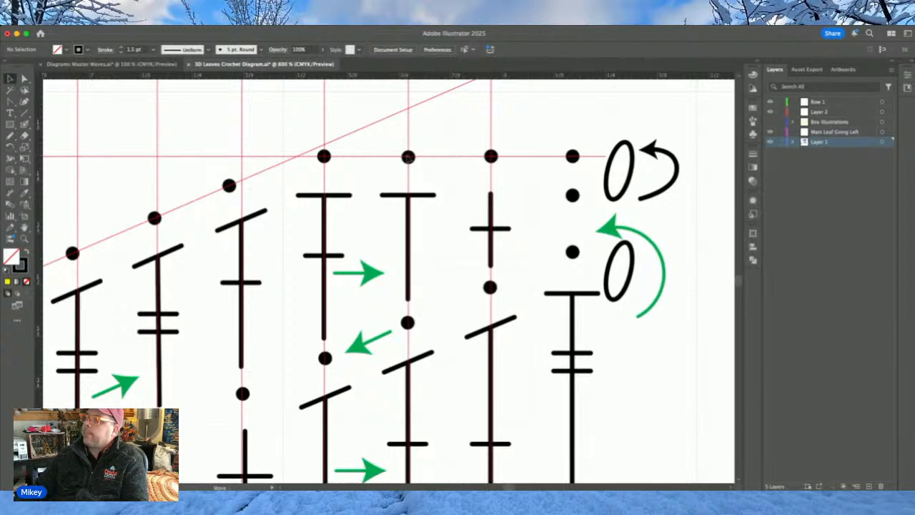
{"action": "key", "text": "super+equal"}
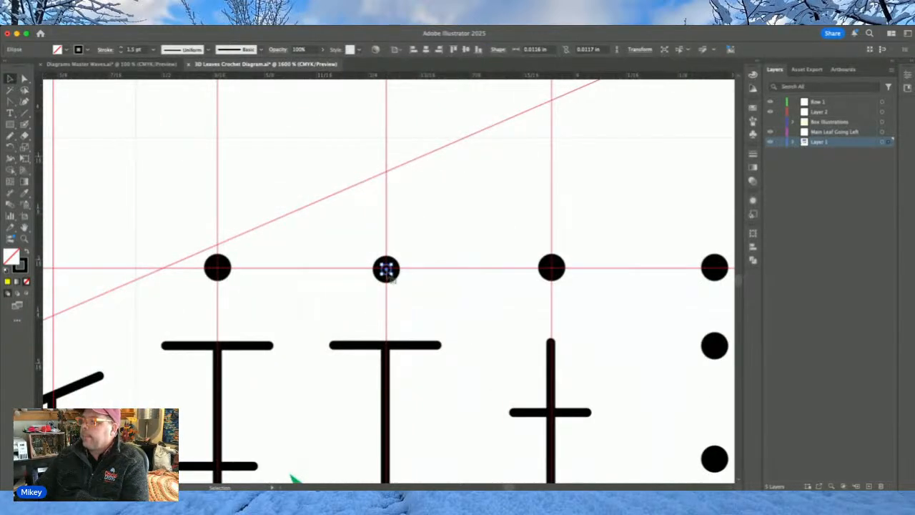
{"action": "key", "text": "super+shift+a"}
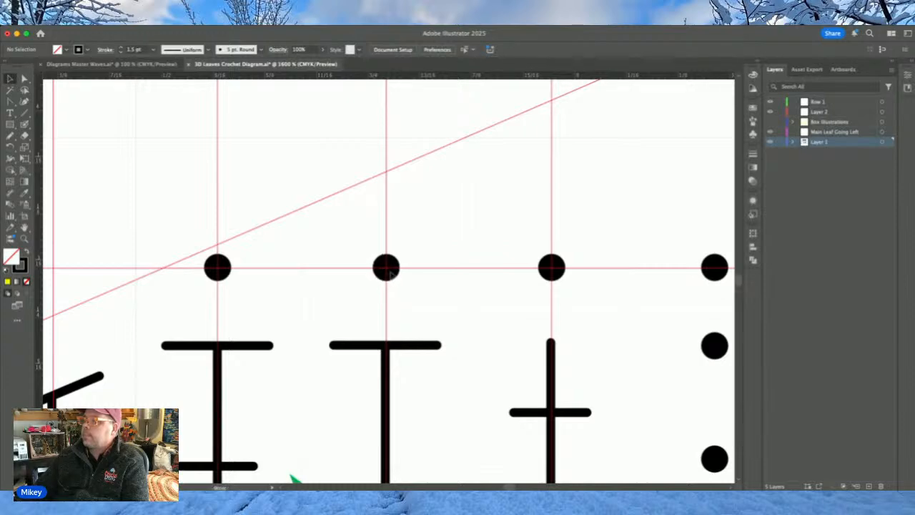
{"action": "left_click", "coordinate": [391, 275]}
{"action": "key", "text": "super+shift+a"}
Step: Center the dots above the uppermost single-barred slanted stitch and the shorter double-barred stitch on their vertical and diagonal guide intersections
{"action": "scroll", "coordinate": [415, 258], "scroll_direction": "left", "scroll_amount": 10}
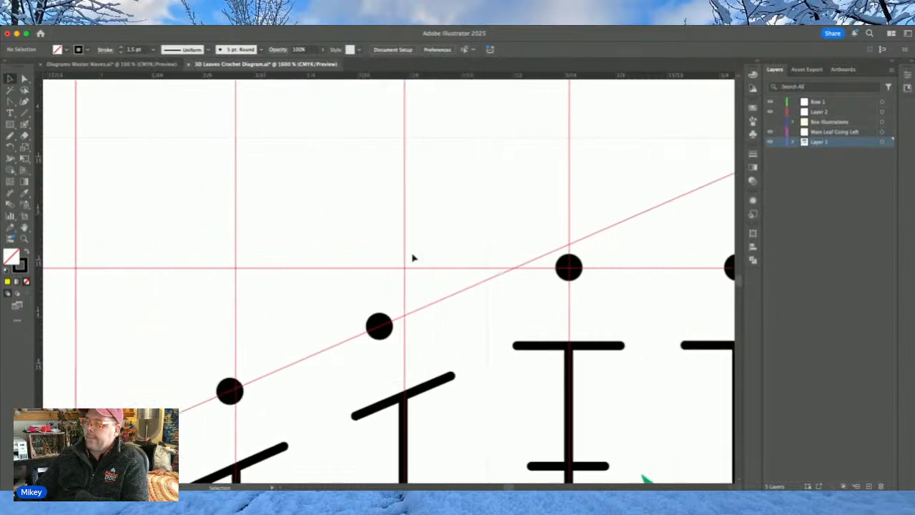
{"action": "scroll", "coordinate": [413, 257], "scroll_direction": "down", "scroll_amount": 5}
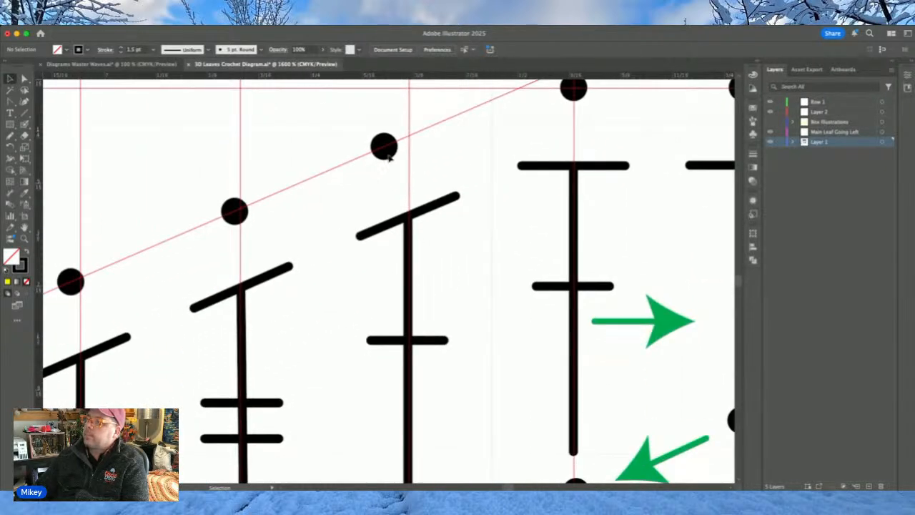
{"action": "left_click_drag", "start_coordinate": [386, 154], "coordinate": [412, 143]}
{"action": "scroll", "coordinate": [339, 153], "scroll_direction": "left", "scroll_amount": 4}
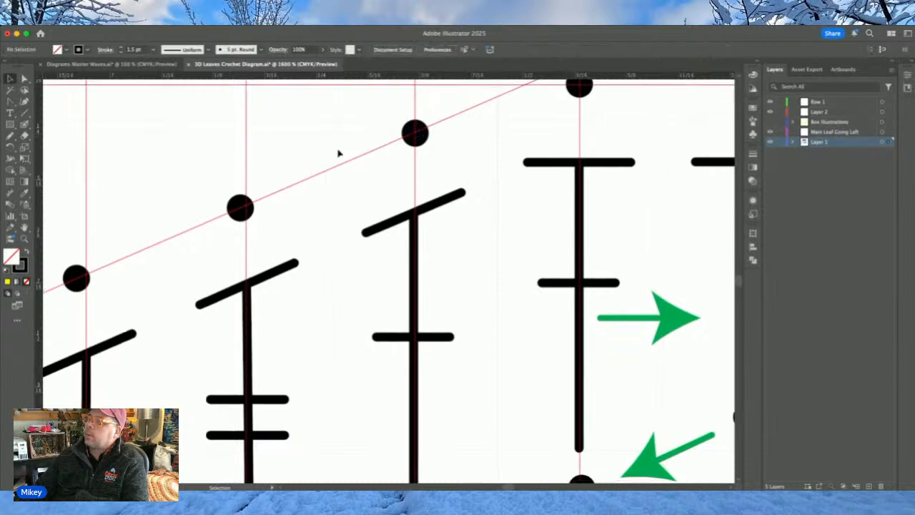
{"action": "scroll", "coordinate": [339, 153], "scroll_direction": "down", "scroll_amount": 1}
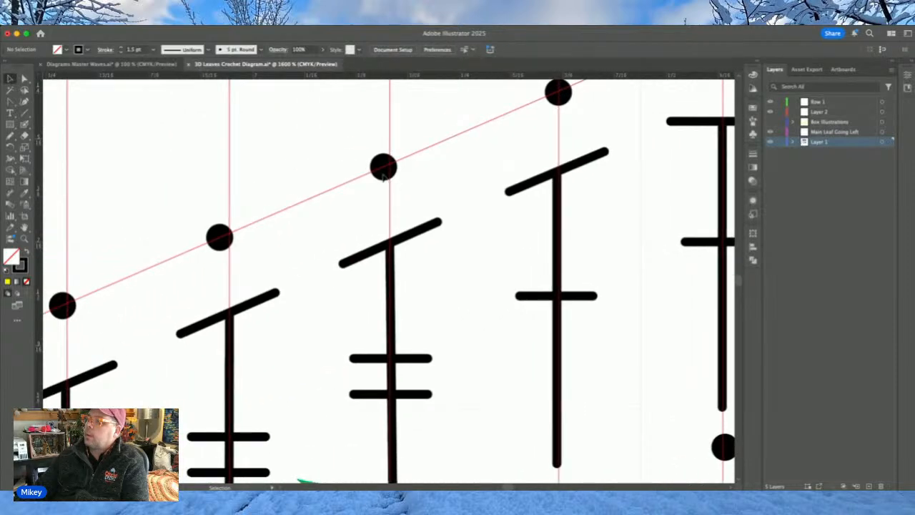
{"action": "left_click", "coordinate": [385, 168]}
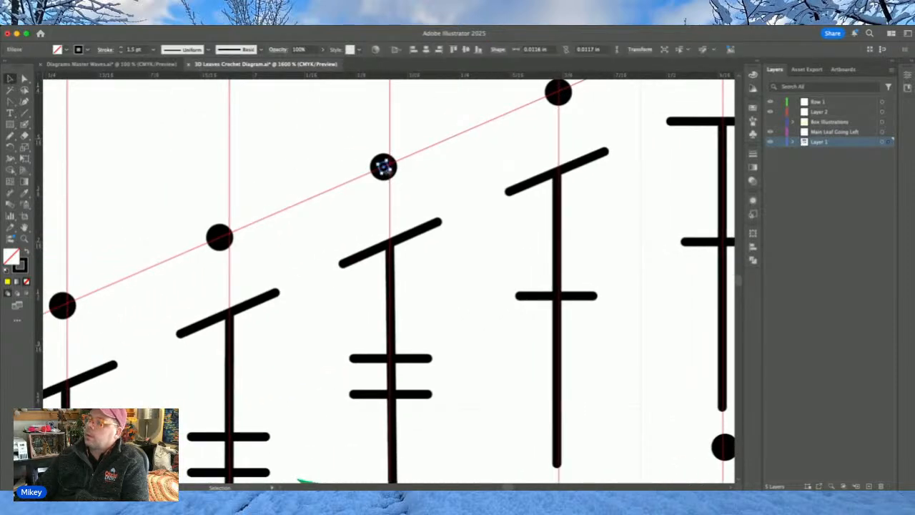
{"action": "left_click_drag", "start_coordinate": [384, 166], "coordinate": [389, 164]}
{"action": "left_click", "coordinate": [427, 175]}
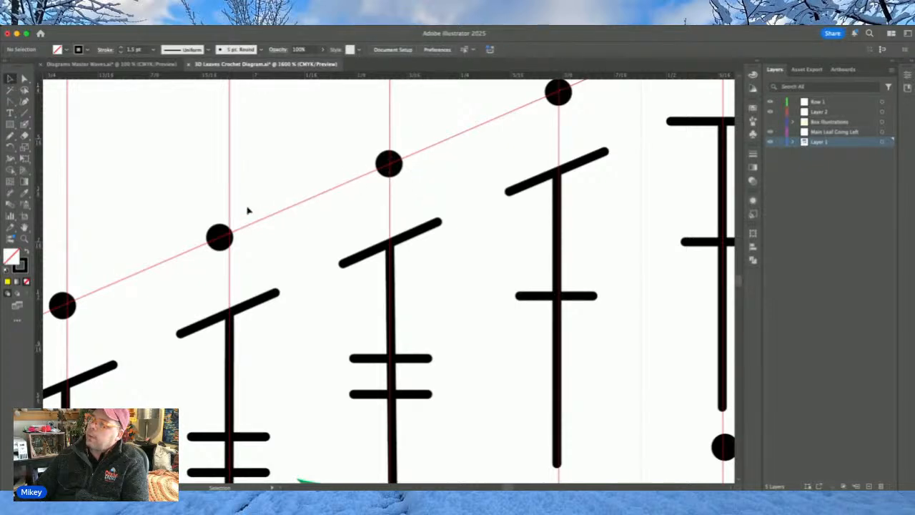
Step: Align the dots above the tall double-barred stitch and the single-barred stitch just left of it with their guide intersections
{"action": "left_click", "coordinate": [220, 240]}
{"action": "left_click_drag", "start_coordinate": [223, 240], "coordinate": [229, 233]}
{"action": "left_click", "coordinate": [200, 222]}
{"action": "scroll", "coordinate": [199, 221], "scroll_direction": "left", "scroll_amount": 5}
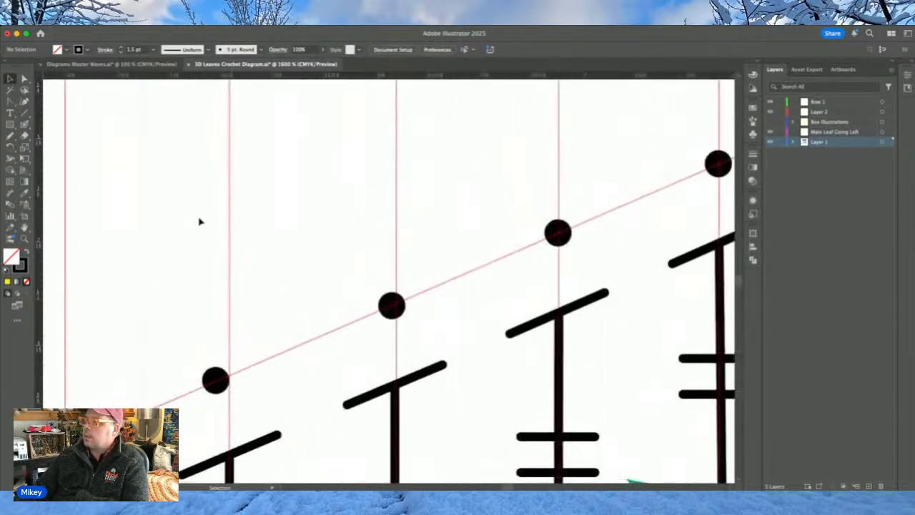
{"action": "scroll", "coordinate": [253, 265], "scroll_direction": "down", "scroll_amount": 3}
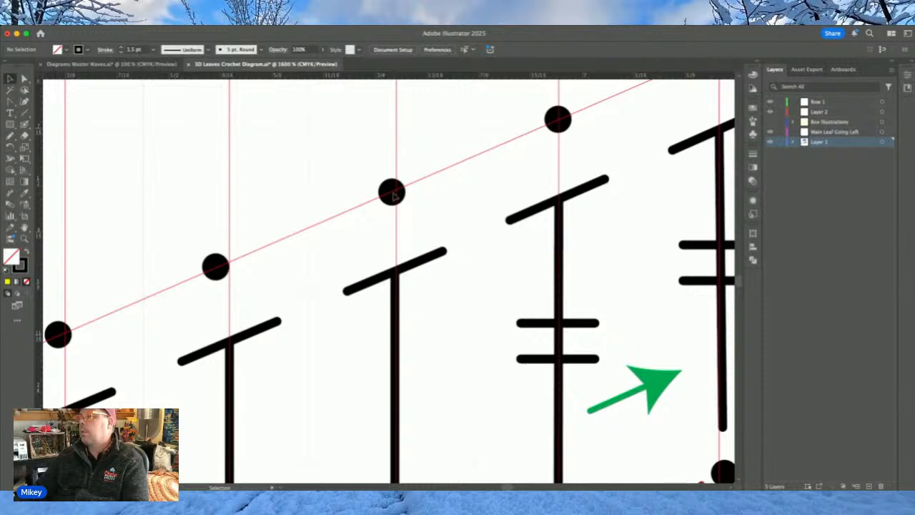
{"action": "double_click", "coordinate": [393, 197]}
{"action": "left_click_drag", "start_coordinate": [392, 194], "coordinate": [397, 192]}
{"action": "left_click", "coordinate": [430, 204]}
{"action": "double_click", "coordinate": [427, 207]}
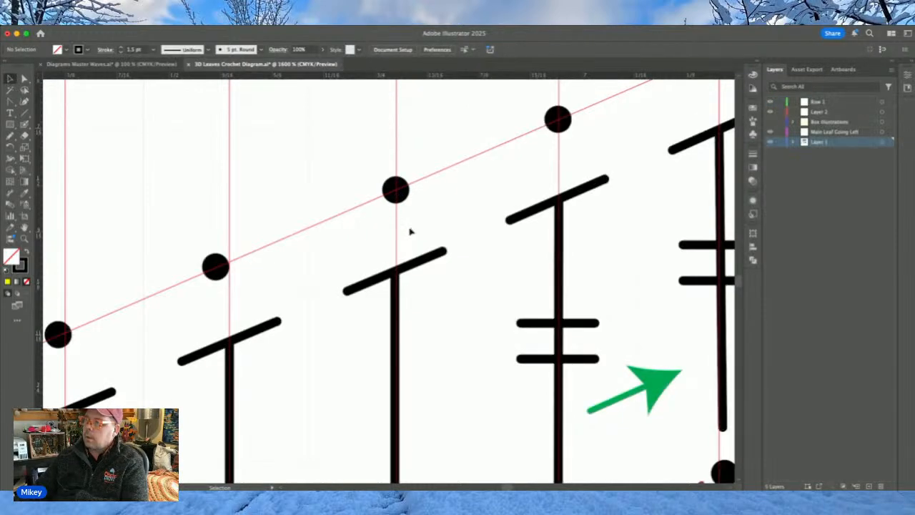
Step: Move the dots above the leftmost single-barred stitch and the slanted T without crossbars onto their vertical guides along the diagonal
{"action": "scroll", "coordinate": [411, 229], "scroll_direction": "left", "scroll_amount": 5}
{"action": "left_click", "coordinate": [365, 250]}
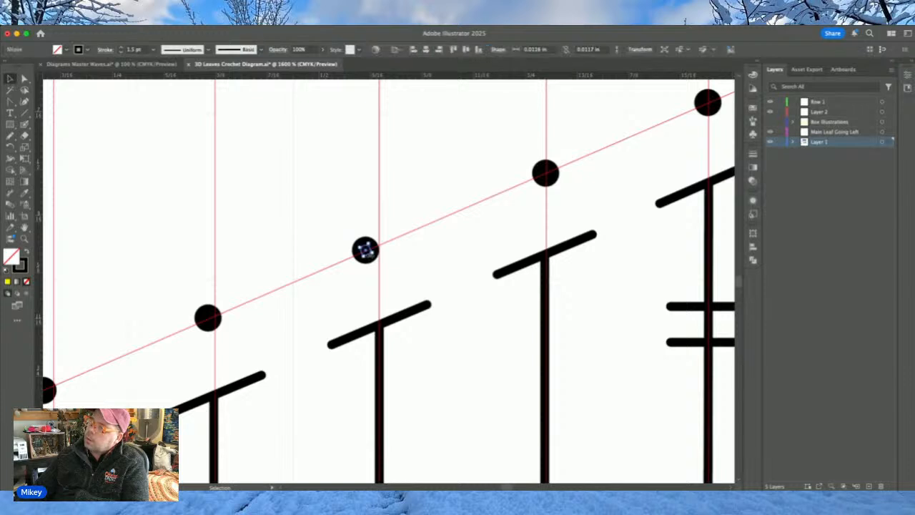
{"action": "left_click_drag", "start_coordinate": [366, 252], "coordinate": [380, 246]}
{"action": "left_click", "coordinate": [427, 274]}
{"action": "scroll", "coordinate": [427, 274], "scroll_direction": "left", "scroll_amount": 5}
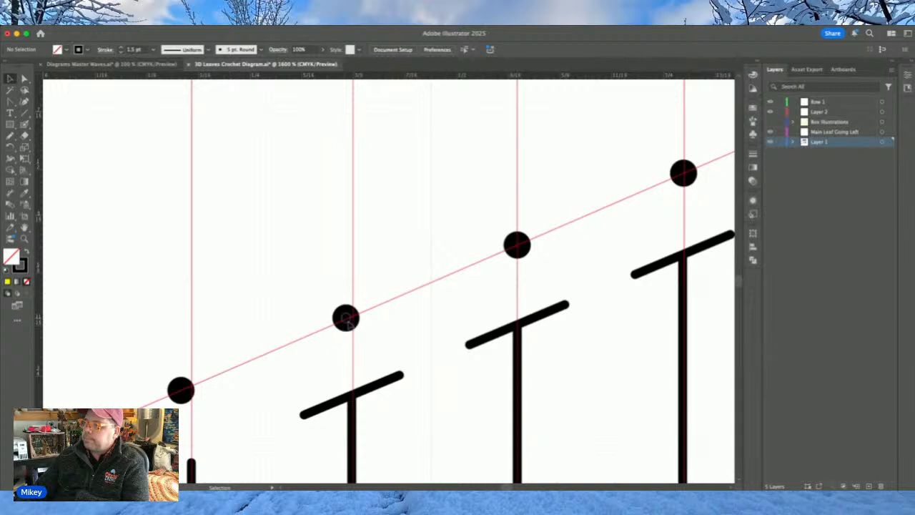
{"action": "left_click_drag", "start_coordinate": [346, 323], "coordinate": [353, 317]}
{"action": "left_click", "coordinate": [384, 290]}
Step: Center the dot above the lower-left plus-shaped stitch where its vertical guide crosses the diagonal guide
{"action": "scroll", "coordinate": [384, 291], "scroll_direction": "down", "scroll_amount": 4}
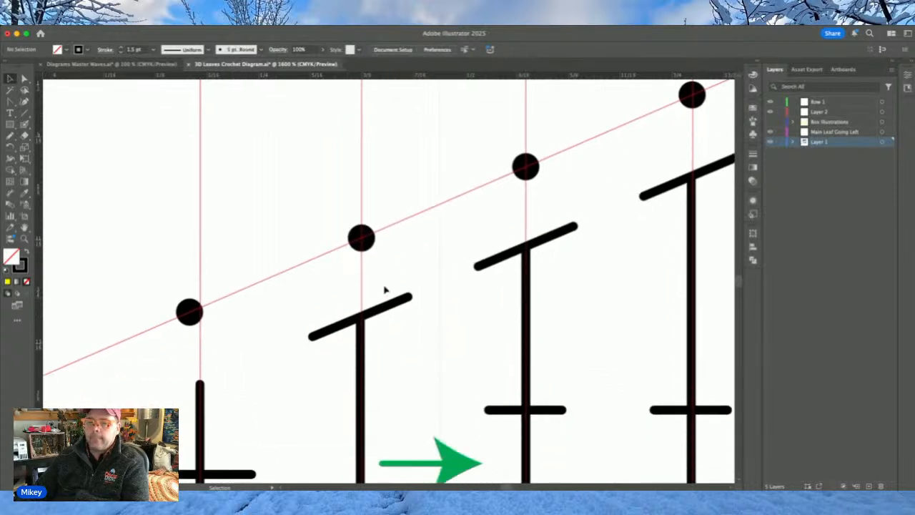
{"action": "scroll", "coordinate": [384, 290], "scroll_direction": "down", "scroll_amount": 2}
{"action": "scroll", "coordinate": [384, 290], "scroll_direction": "left", "scroll_amount": 4}
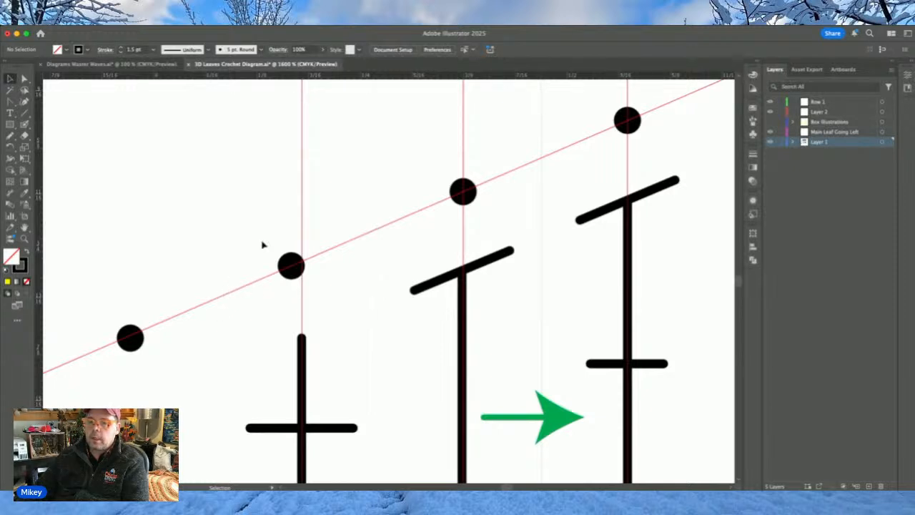
{"action": "scroll", "coordinate": [257, 257], "scroll_direction": "down", "scroll_amount": 1}
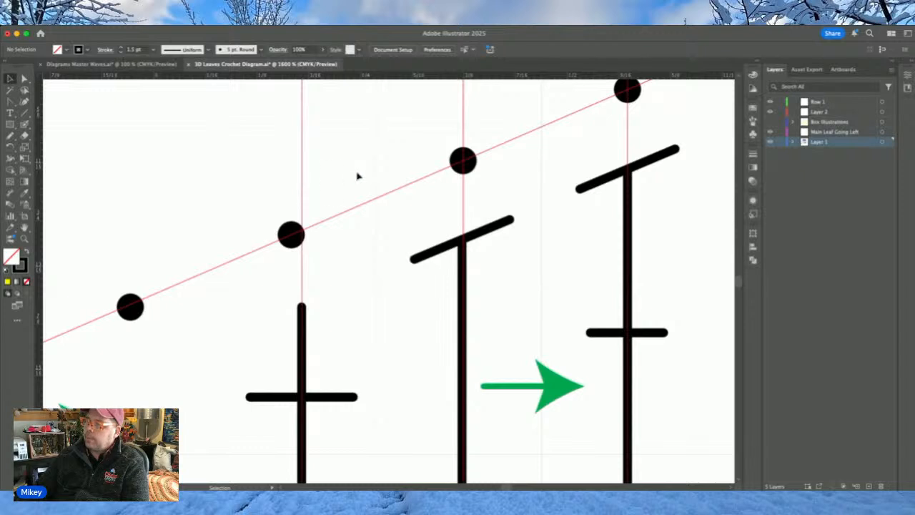
{"action": "left_click", "coordinate": [293, 239]}
{"action": "left_click_drag", "start_coordinate": [294, 238], "coordinate": [302, 233]}
{"action": "left_click", "coordinate": [202, 224]}
Step: Add a vertical guide through the leftmost oval chain's dot and center the dot above it where that guide crosses the diagonal
{"action": "scroll", "coordinate": [202, 224], "scroll_direction": "left", "scroll_amount": 3}
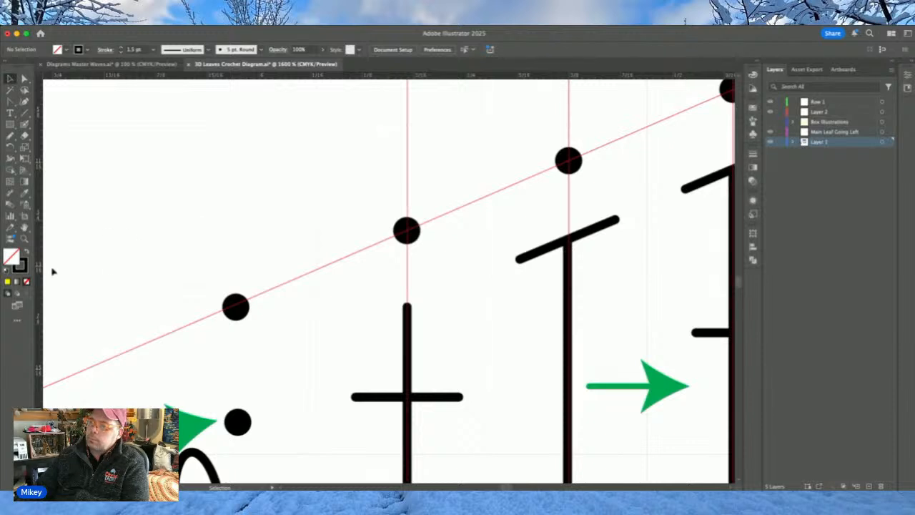
{"action": "left_click_drag", "start_coordinate": [40, 277], "coordinate": [206, 279]}
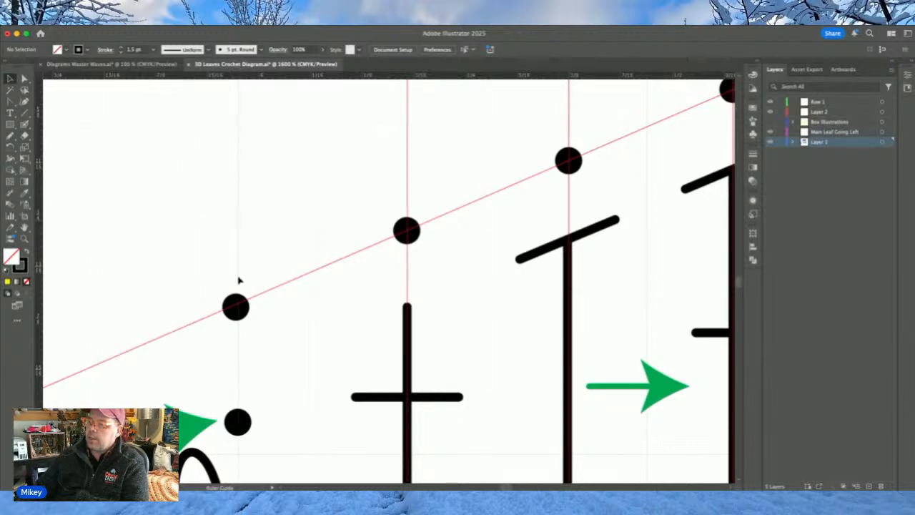
{"action": "left_click_drag", "start_coordinate": [240, 281], "coordinate": [240, 280]}
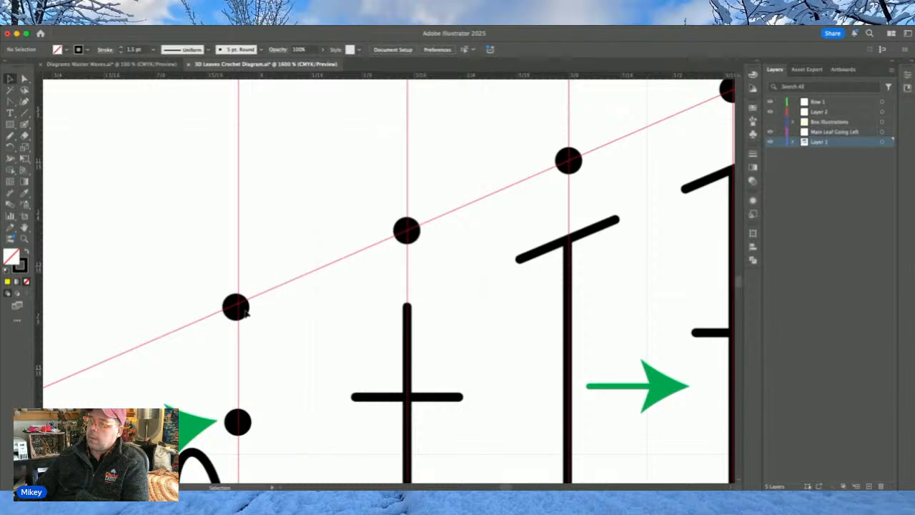
{"action": "left_click", "coordinate": [235, 309]}
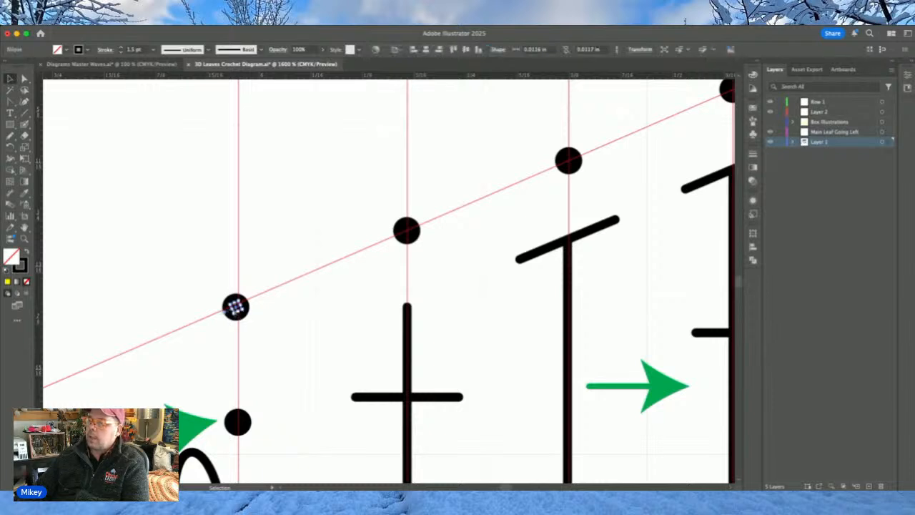
{"action": "left_click", "coordinate": [249, 307]}
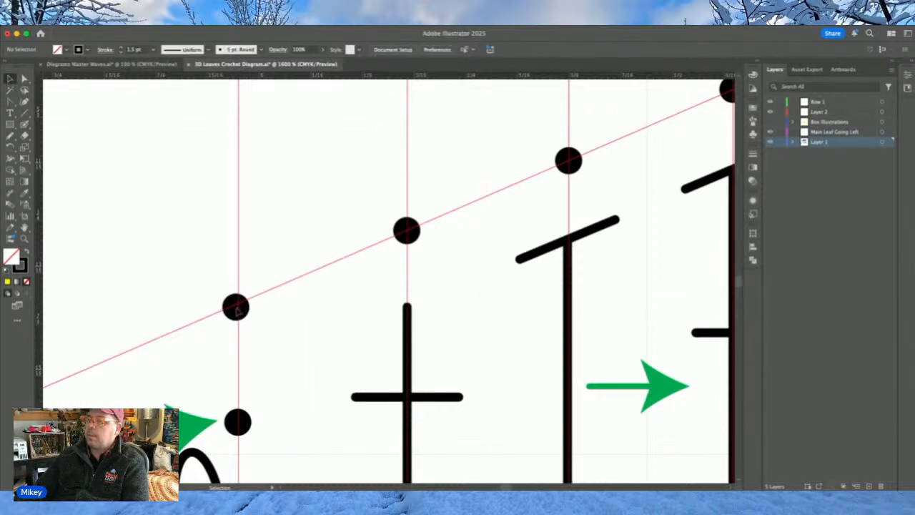
{"action": "left_click", "coordinate": [236, 308]}
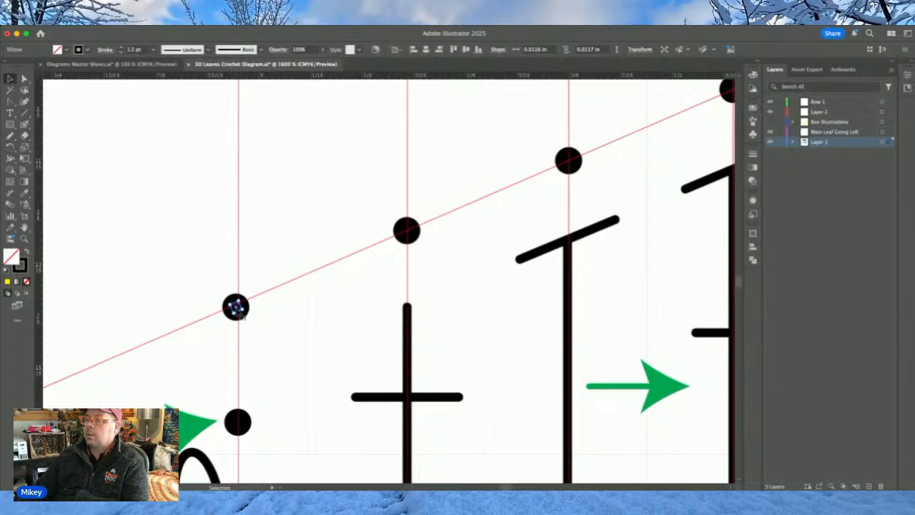
{"action": "left_click_drag", "start_coordinate": [236, 308], "coordinate": [238, 304]}
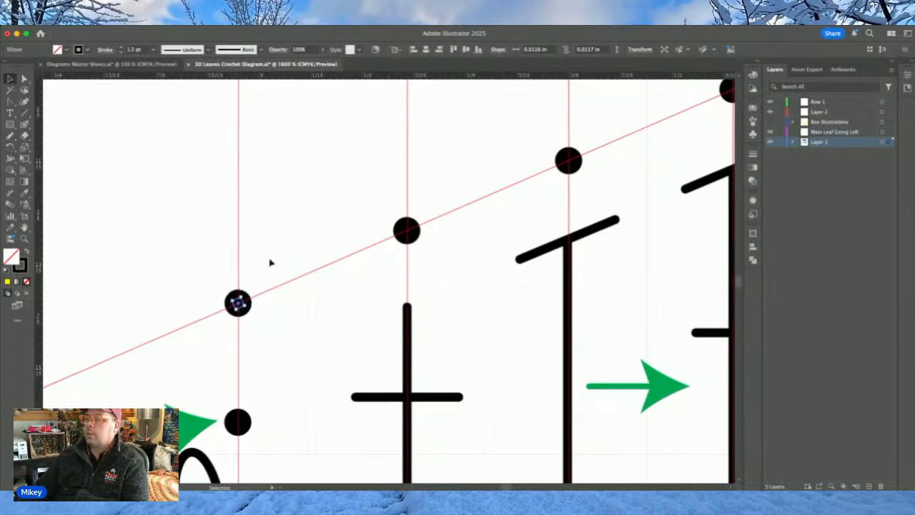
{"action": "left_click", "coordinate": [271, 263]}
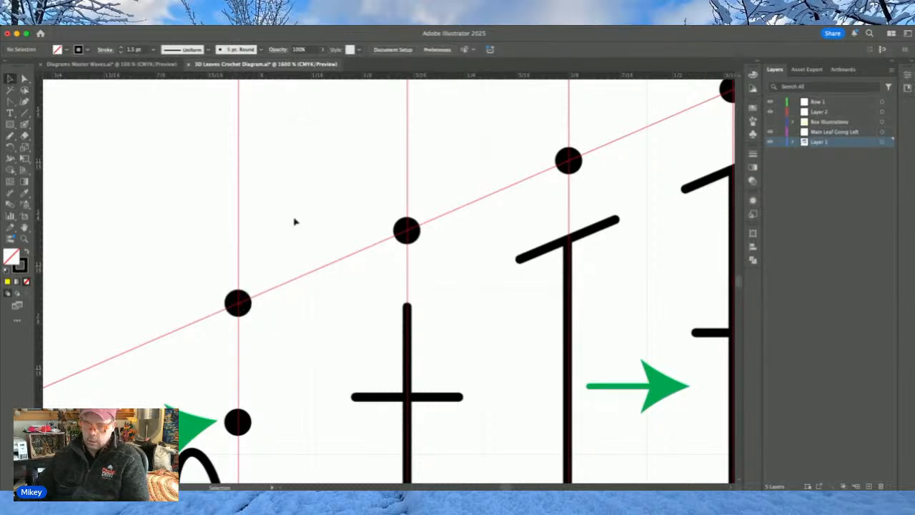
Step: Review the aligned dots along the diagonal guide together with the surrounding rows of the diagram
{"action": "key", "text": "super+minus"}
{"action": "key", "text": "super+minus"}
{"action": "key", "text": "super+minus"}
{"action": "key", "text": "super+minus"}
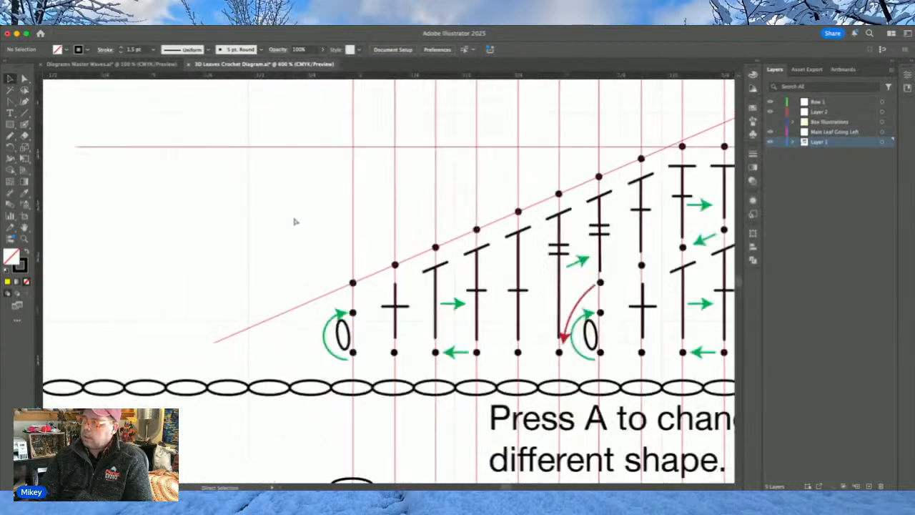
{"action": "key", "text": "super+minus"}
{"action": "key", "text": "super+minus"}
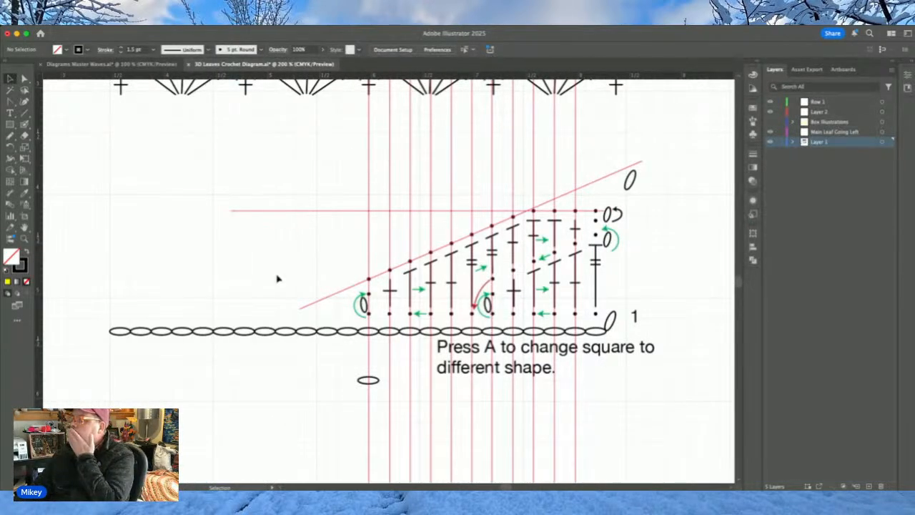
{"action": "scroll", "coordinate": [279, 278], "scroll_direction": "right", "scroll_amount": 3}
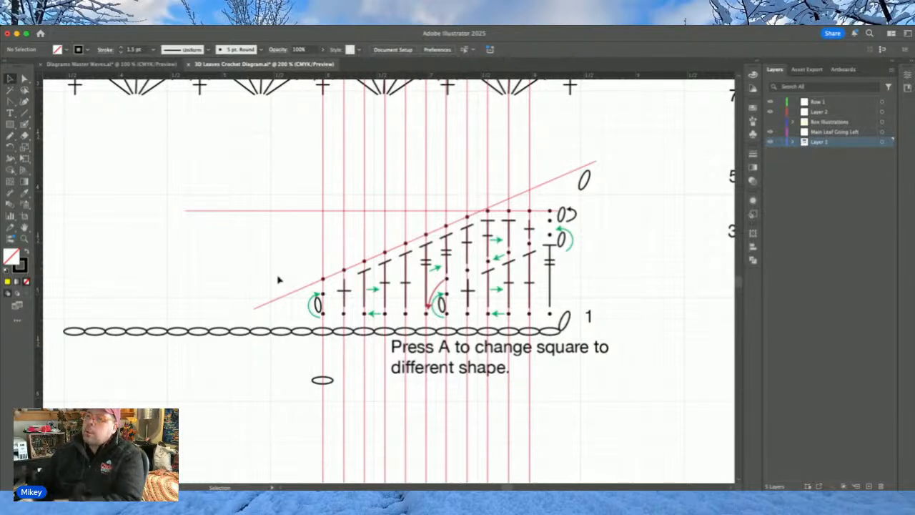
{"action": "scroll", "coordinate": [86, 178], "scroll_direction": "down", "scroll_amount": 1}
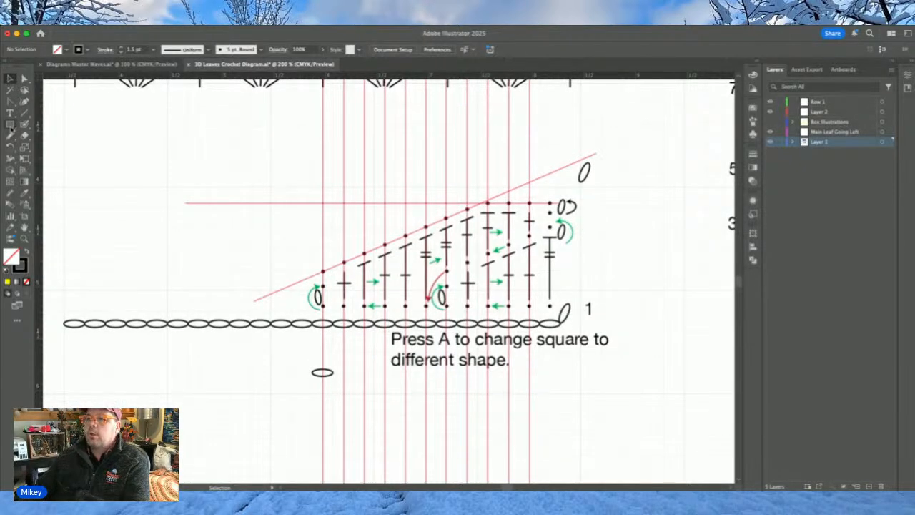
{"action": "left_click", "coordinate": [10, 125]}
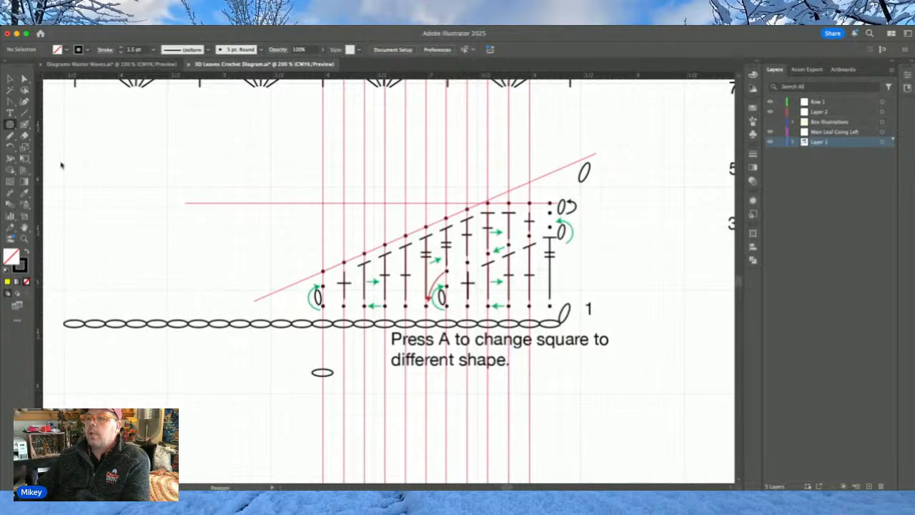
{"action": "left_click_drag", "start_coordinate": [179, 173], "coordinate": [248, 216]}
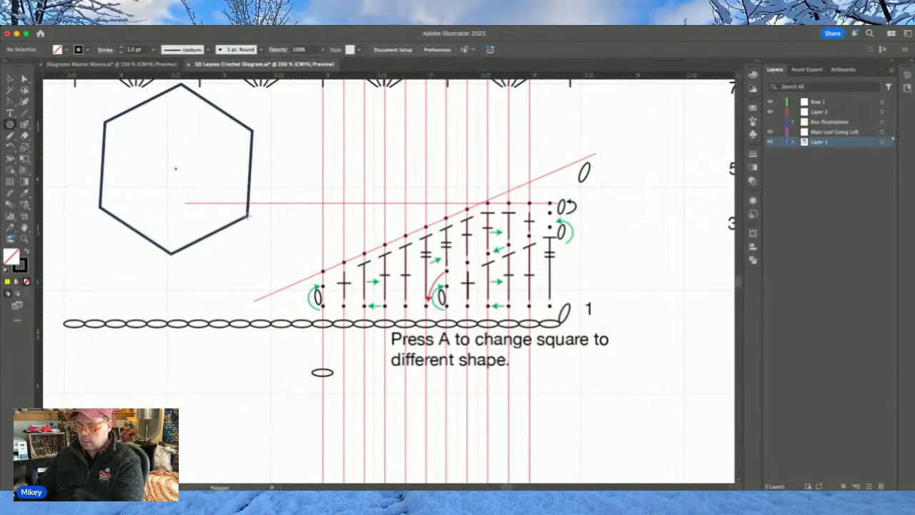
{"action": "key", "text": "Down"}
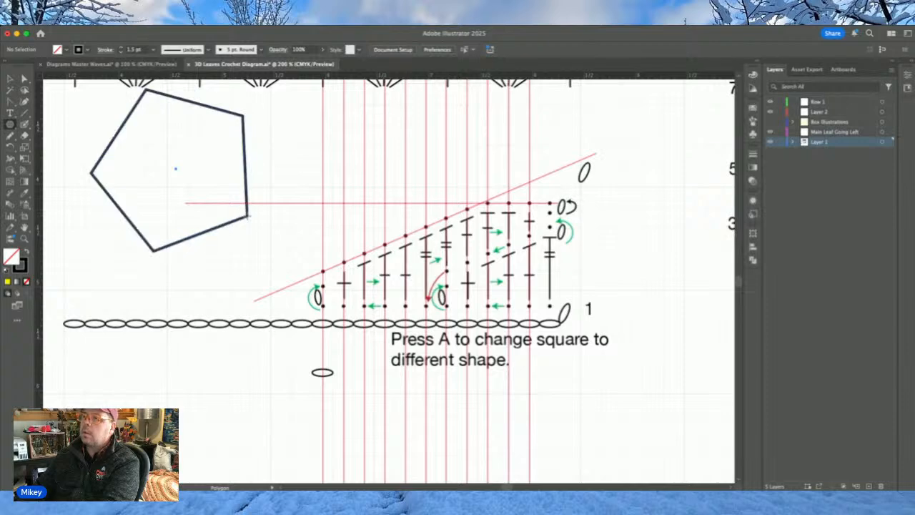
{"action": "left_click_drag", "start_coordinate": [249, 215], "coordinate": [248, 216]}
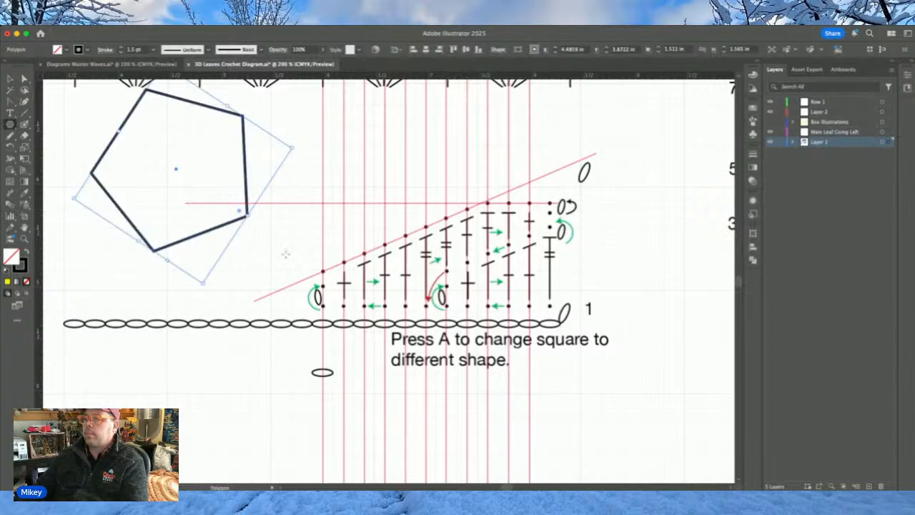
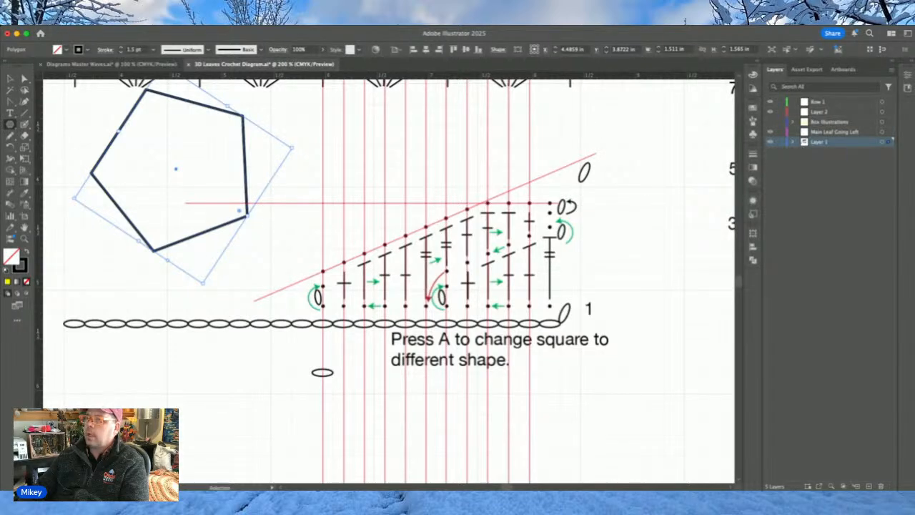
{"action": "left_click", "coordinate": [9, 83]}
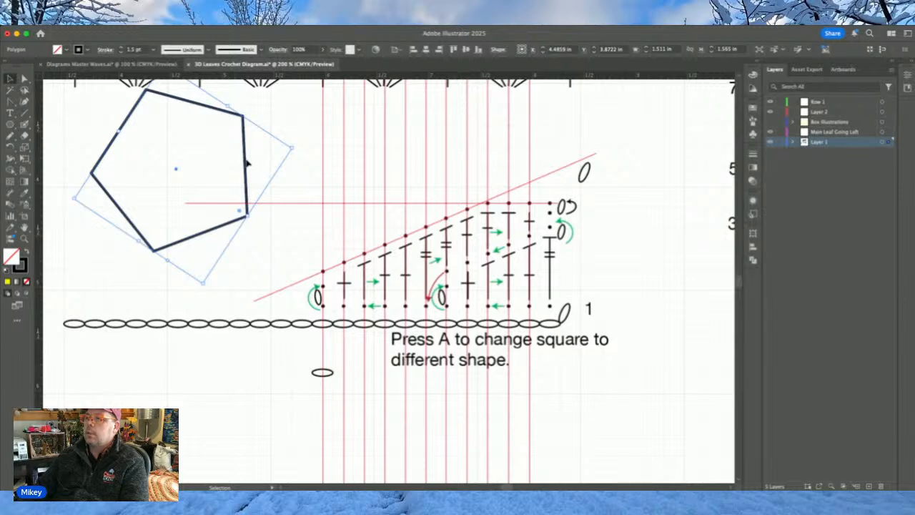
{"action": "key", "text": "Delete"}
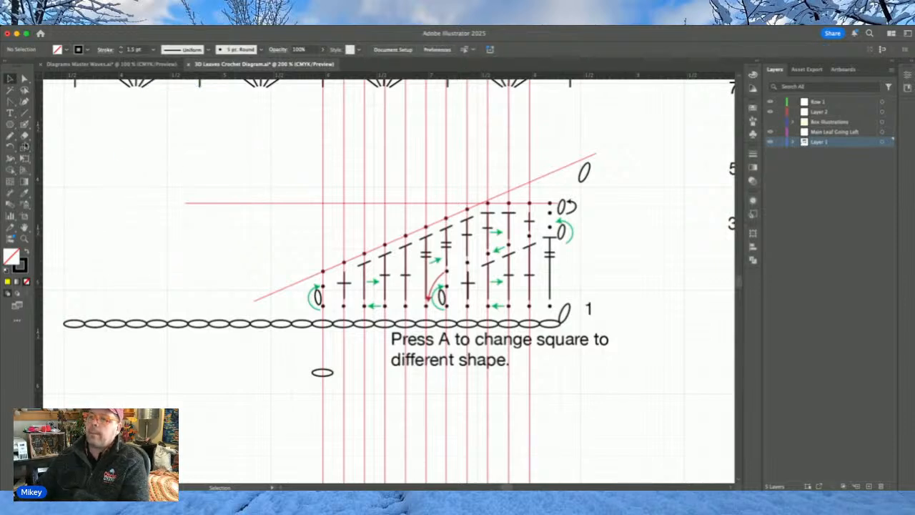
Step: Draw a seven-sided polygon about 0.78 in wide and move it over the diagonal guide above the leftmost stitches
{"action": "left_click", "coordinate": [11, 125]}
{"action": "left_click_drag", "start_coordinate": [114, 157], "coordinate": [143, 188]}
{"action": "key", "text": "Up"}
{"action": "key", "text": "Up"}
{"action": "key", "text": "v"}
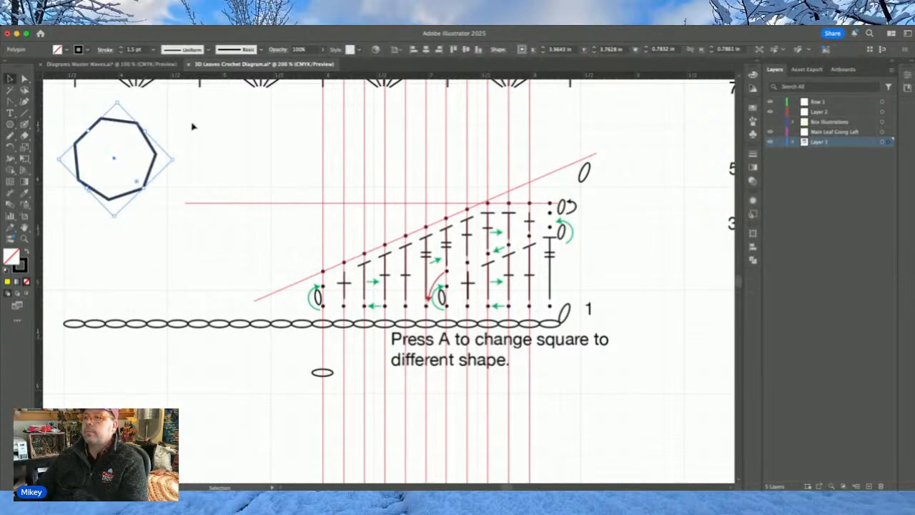
{"action": "left_click", "coordinate": [169, 142]}
{"action": "left_click_drag", "start_coordinate": [157, 166], "coordinate": [377, 222]}
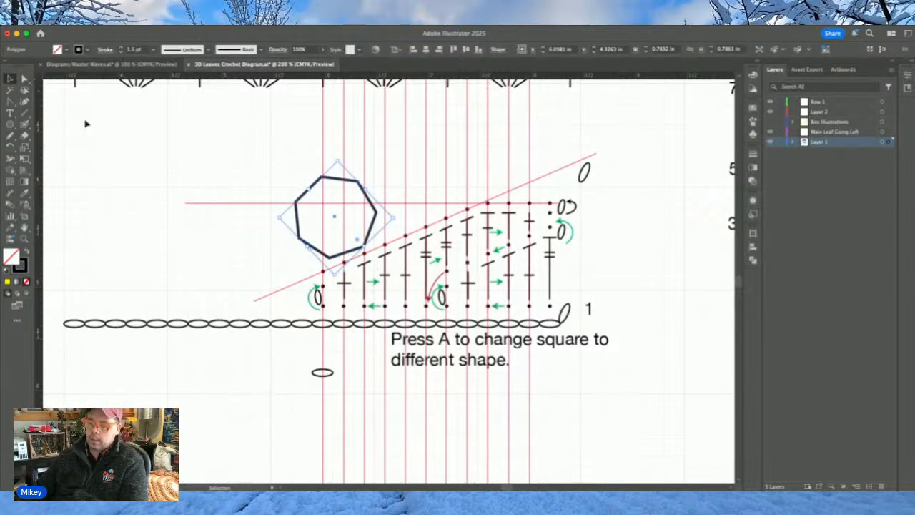
Step: Move three polygon corners to form the inner edge: beside the red arrow's tip, above it, and below the topmost curved arrow
{"action": "key", "text": "a"}
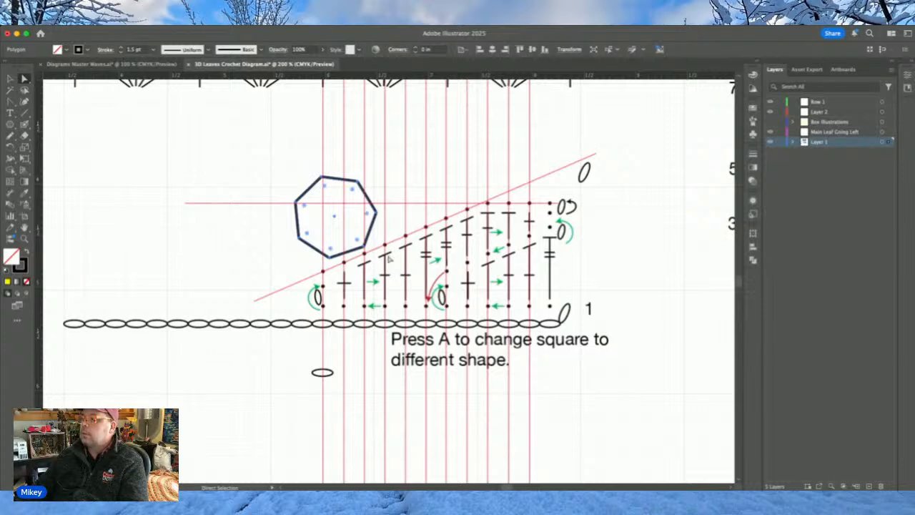
{"action": "left_click_drag", "start_coordinate": [366, 252], "coordinate": [434, 310]}
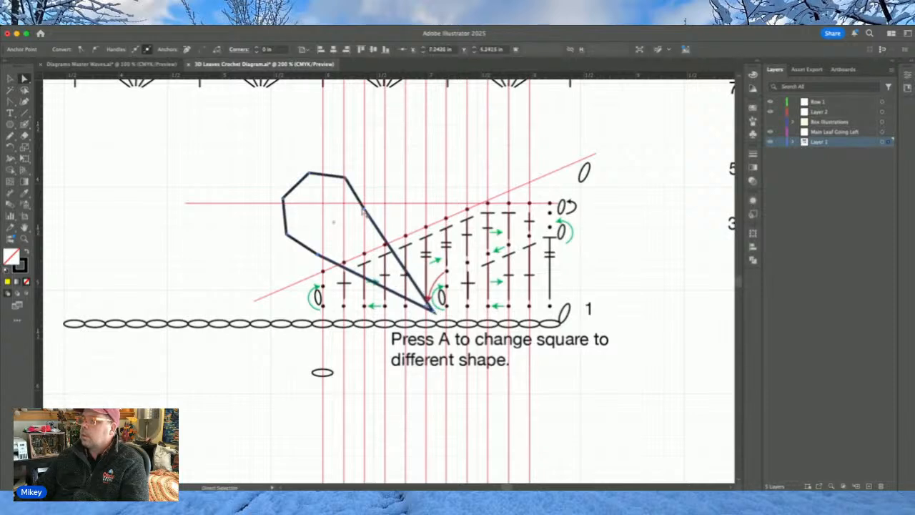
{"action": "left_click_drag", "start_coordinate": [363, 209], "coordinate": [435, 271]}
{"action": "left_click_drag", "start_coordinate": [346, 177], "coordinate": [573, 214]}
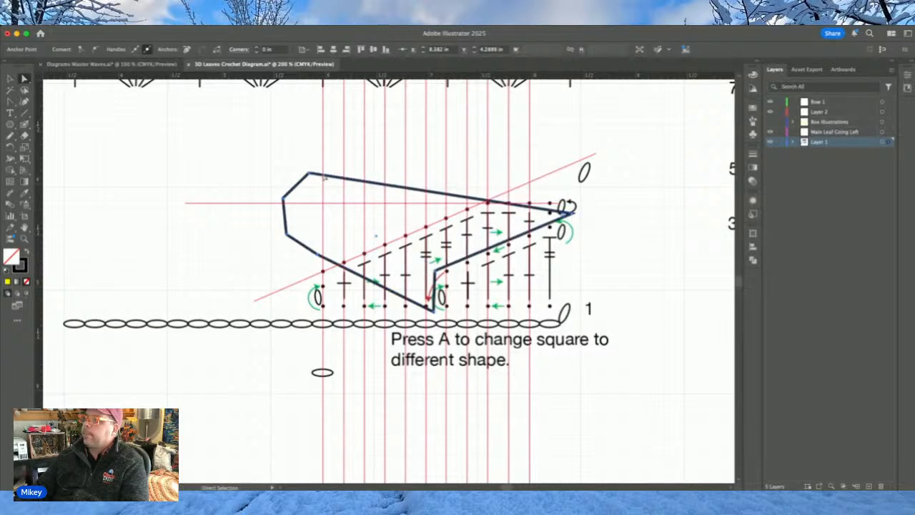
Step: Move the next two polygon corners above the topmost oval chain and to where the diagonal and horizontal guides meet
{"action": "left_click_drag", "start_coordinate": [311, 176], "coordinate": [373, 160]}
{"action": "key", "text": "super+z"}
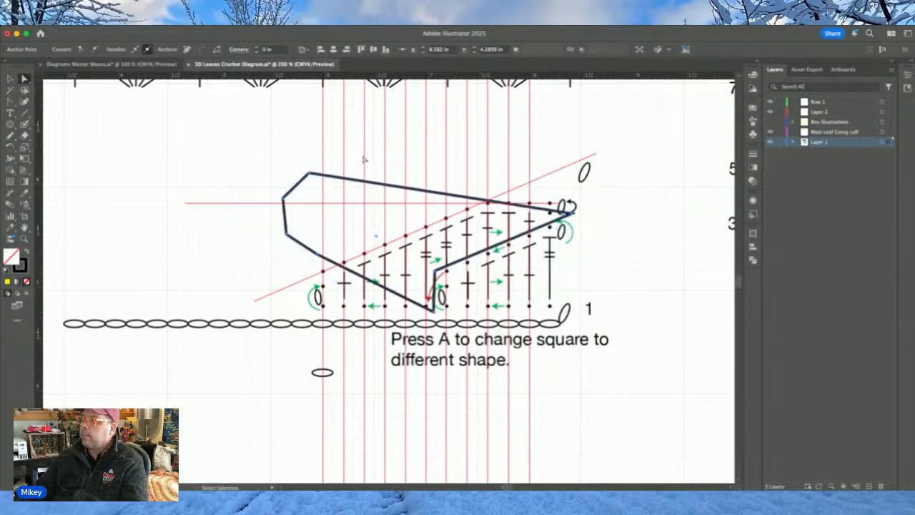
{"action": "left_click", "coordinate": [311, 175]}
{"action": "left_click_drag", "start_coordinate": [311, 175], "coordinate": [572, 200]}
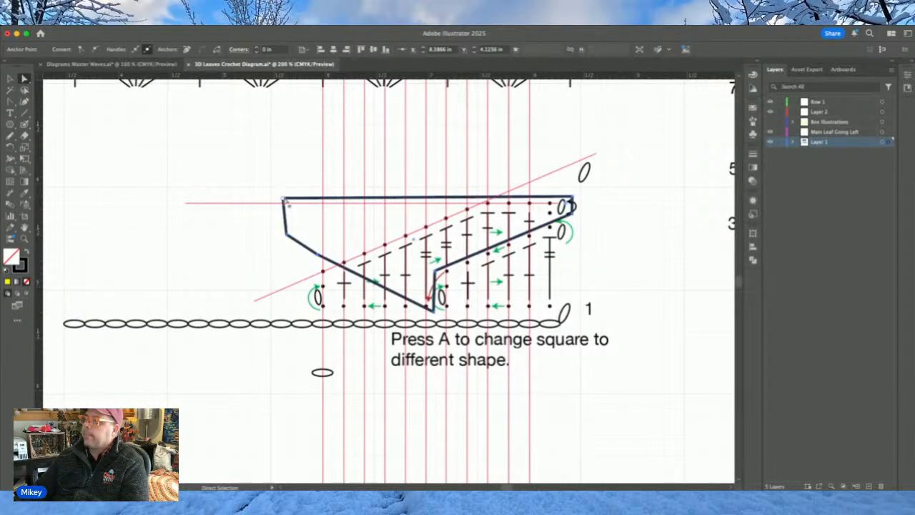
{"action": "left_click_drag", "start_coordinate": [285, 201], "coordinate": [485, 203]}
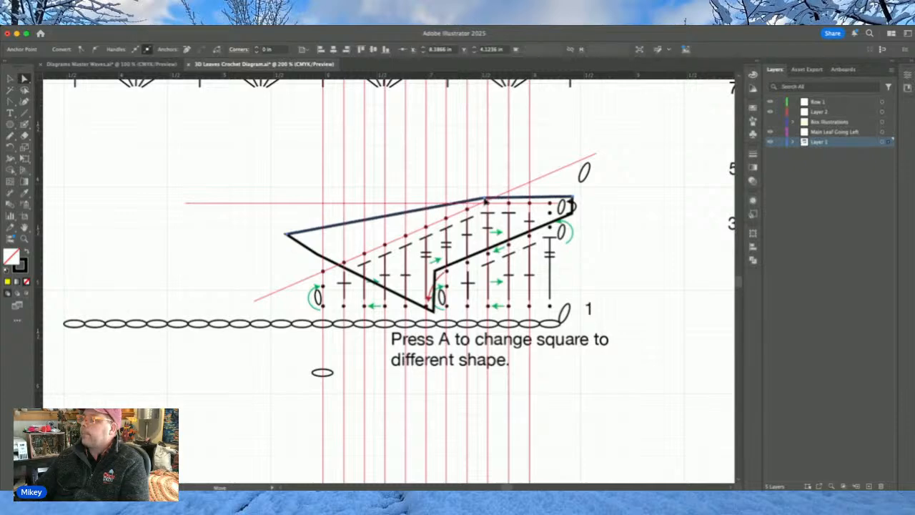
Step: Move the remaining polygon corners above and below the leftmost oval chain to enclose the newly dotted stitches
{"action": "left_click", "coordinate": [290, 233]}
{"action": "left_click_drag", "start_coordinate": [289, 238], "coordinate": [313, 316]}
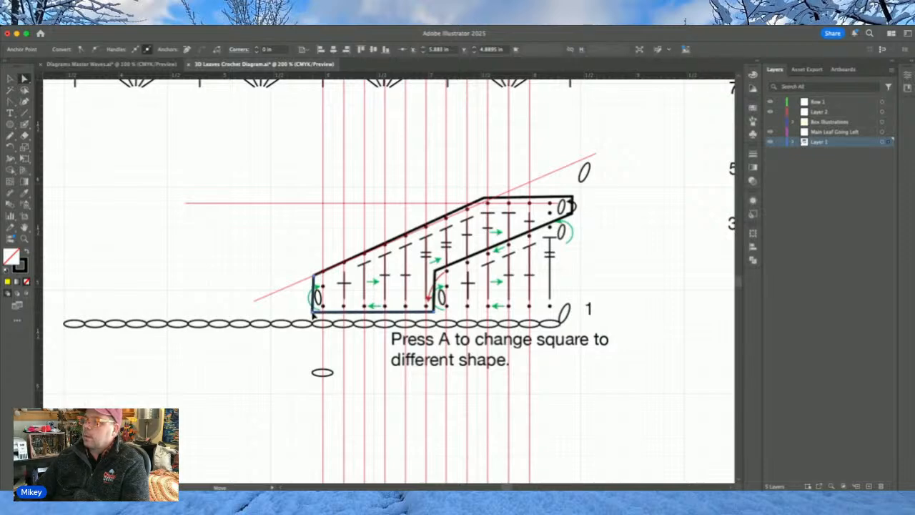
{"action": "left_click_drag", "start_coordinate": [313, 314], "coordinate": [314, 314]}
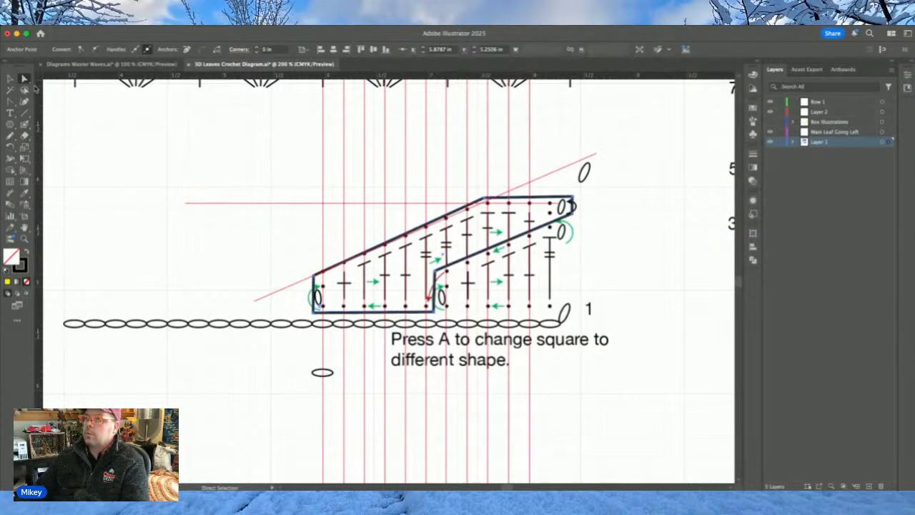
{"action": "left_click", "coordinate": [10, 78]}
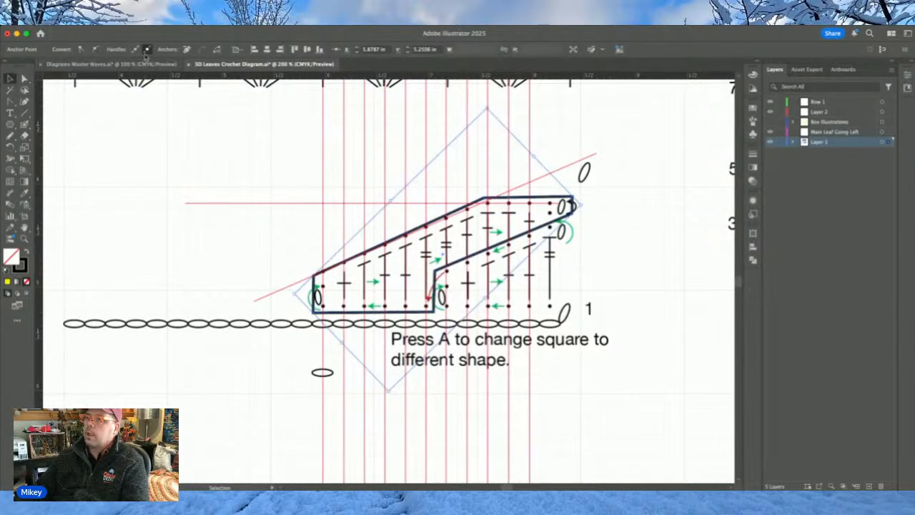
{"action": "left_click", "coordinate": [349, 245]}
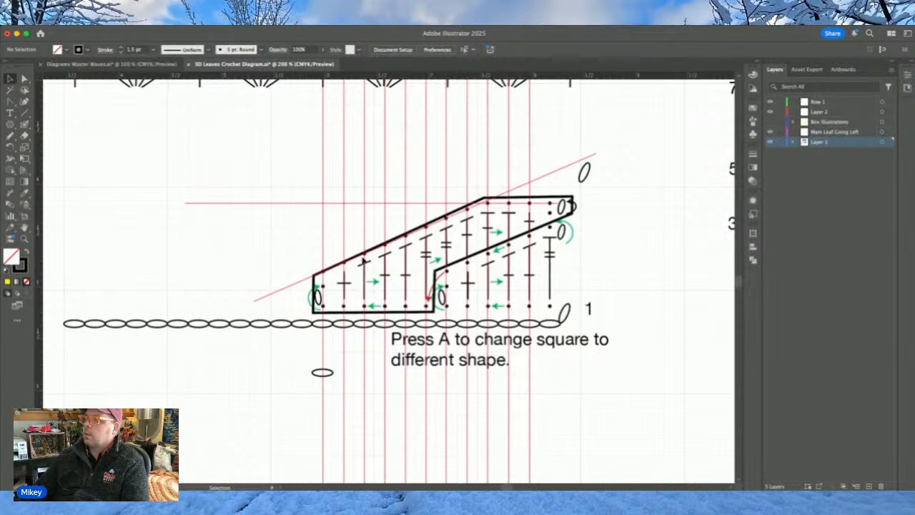
Step: Give the shape around the stitches a green stroke and green fill, and set its opacity to 20%
{"action": "left_click", "coordinate": [334, 268]}
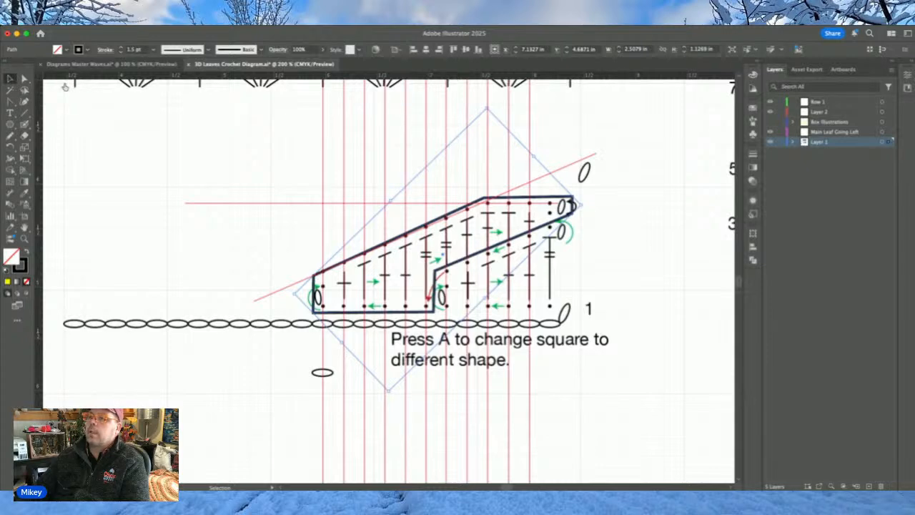
{"action": "left_click", "coordinate": [47, 87]}
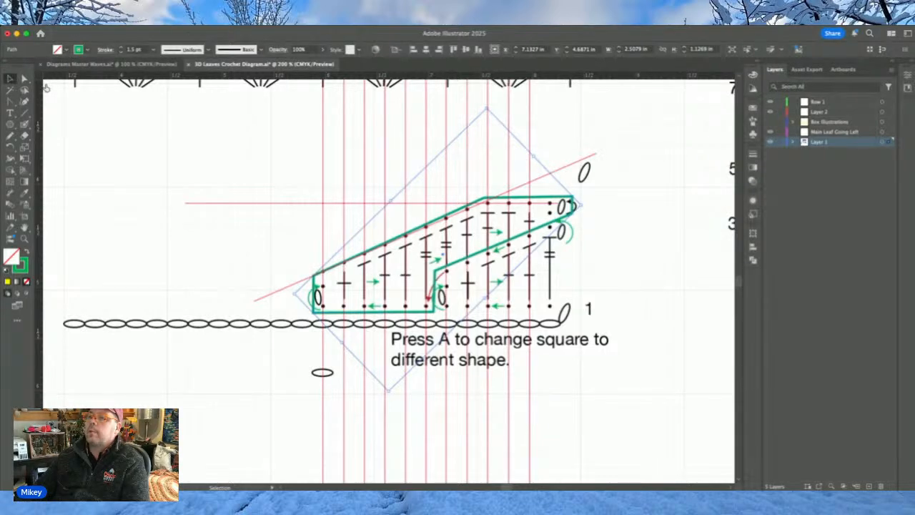
{"action": "key", "text": "comma"}
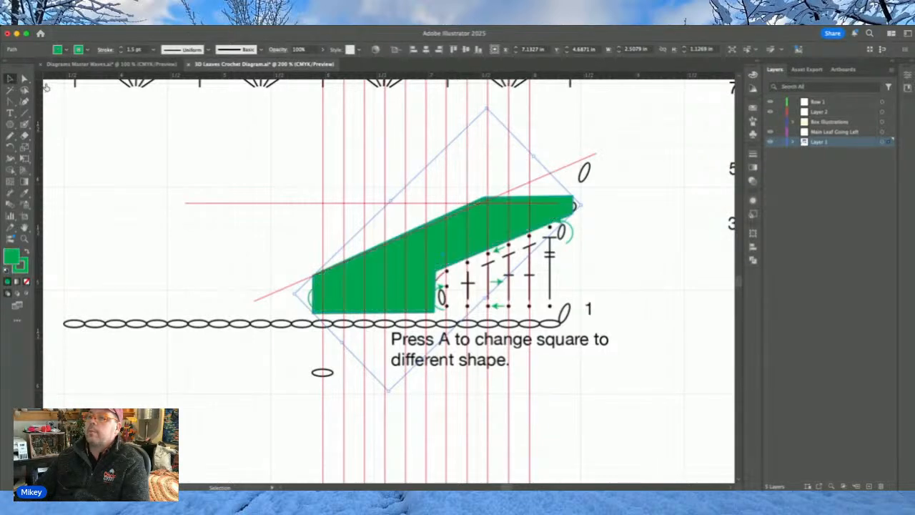
{"action": "left_click", "coordinate": [303, 50]}
{"action": "type", "text": "20"}
{"action": "key", "text": "Return"}
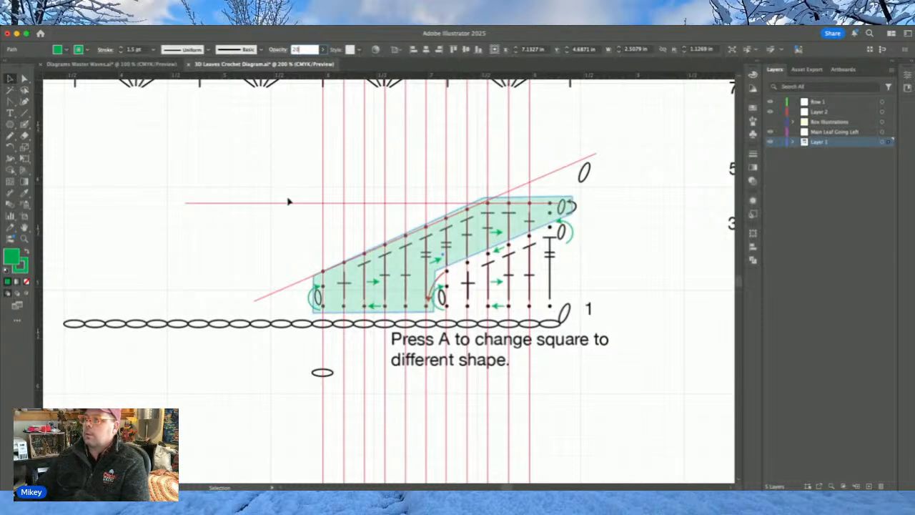
{"action": "left_click", "coordinate": [487, 180]}
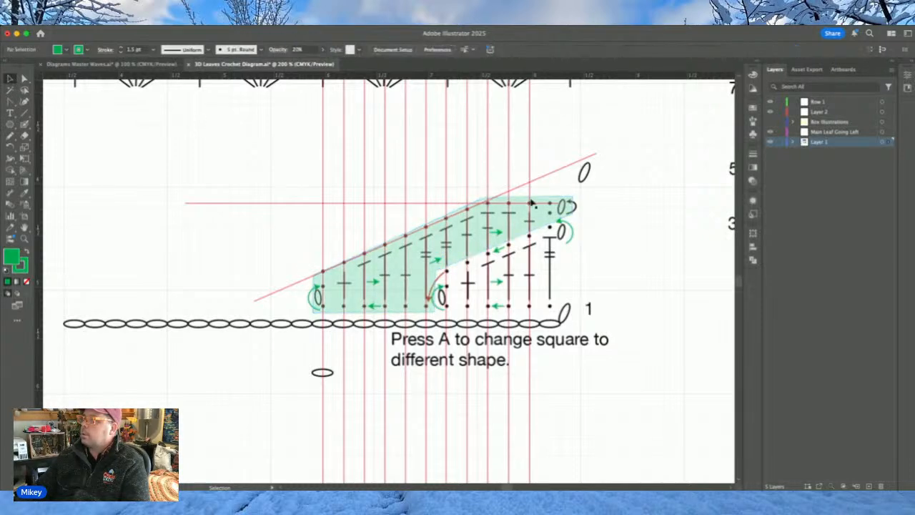
Step: Round all corners of the green shape to about 0.1 in and leave isolation mode
{"action": "left_click", "coordinate": [533, 203]}
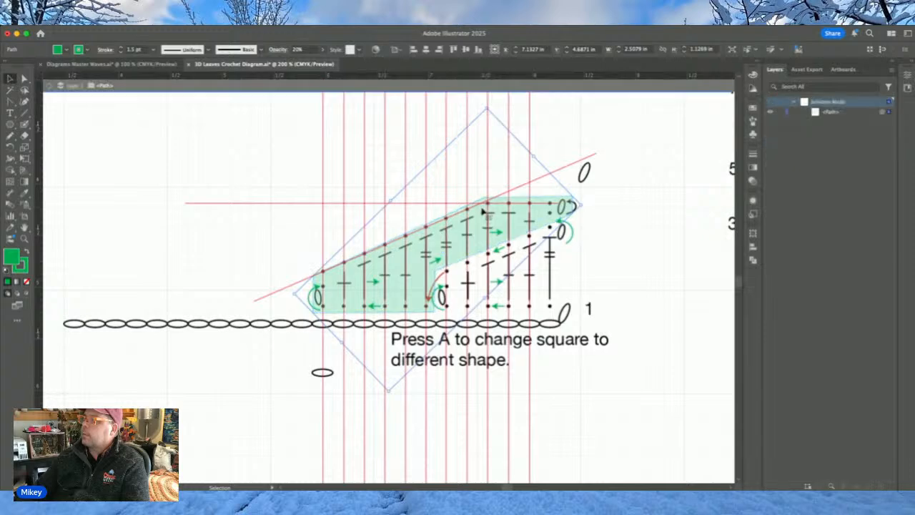
{"action": "left_click", "coordinate": [25, 80]}
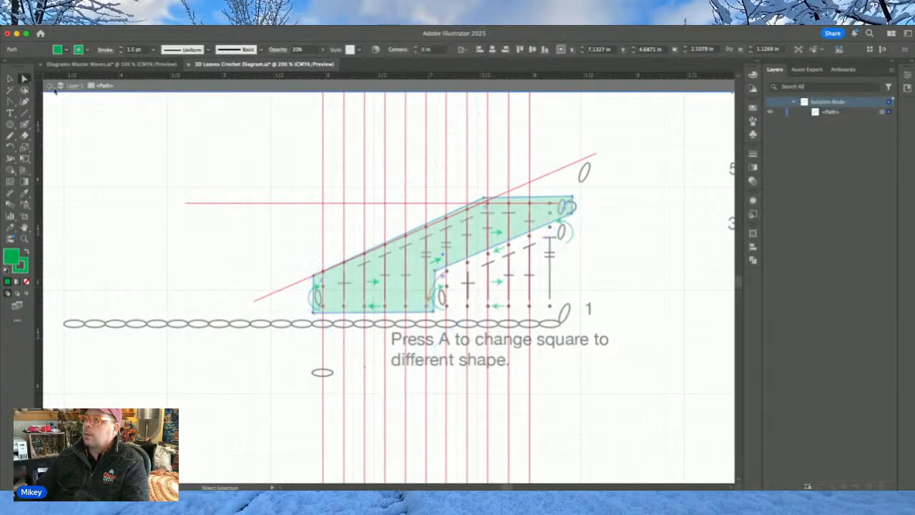
{"action": "left_click_drag", "start_coordinate": [486, 207], "coordinate": [487, 210]}
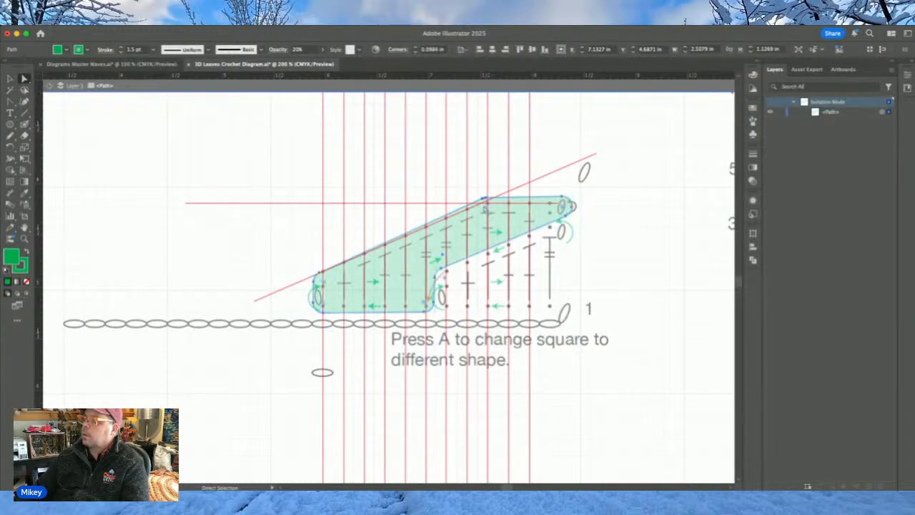
{"action": "left_click", "coordinate": [12, 78]}
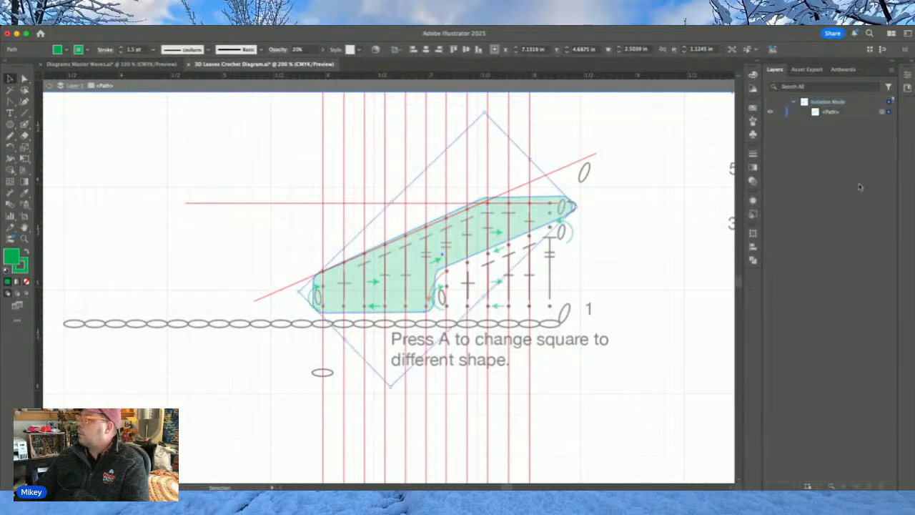
{"action": "left_click", "coordinate": [648, 245]}
{"action": "double_click", "coordinate": [648, 245]}
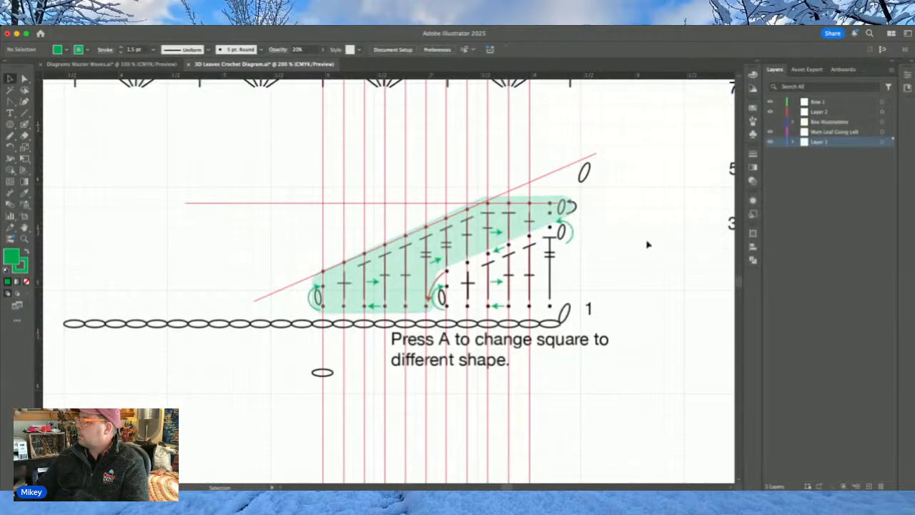
Step: Move the green highlight shape from Layer 1 onto the Box Illustrations layer and show that layer
{"action": "left_click", "coordinate": [827, 122]}
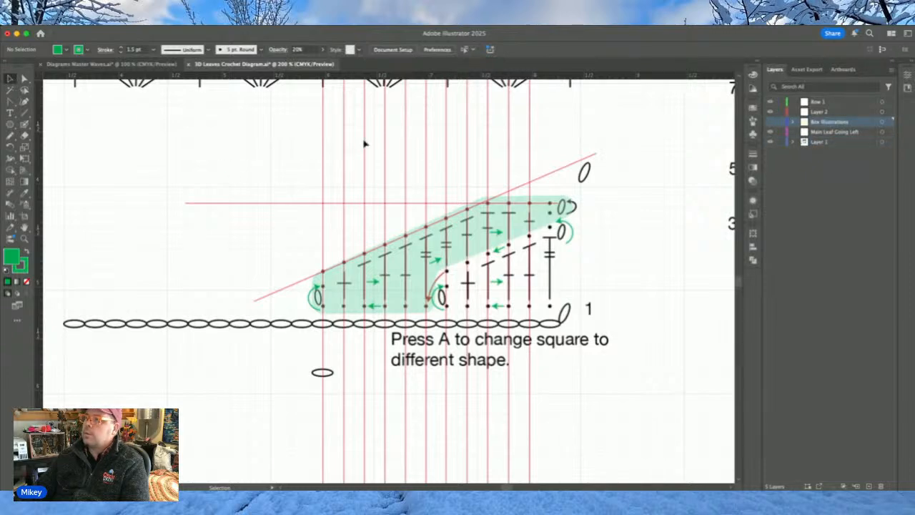
{"action": "left_click", "coordinate": [552, 219]}
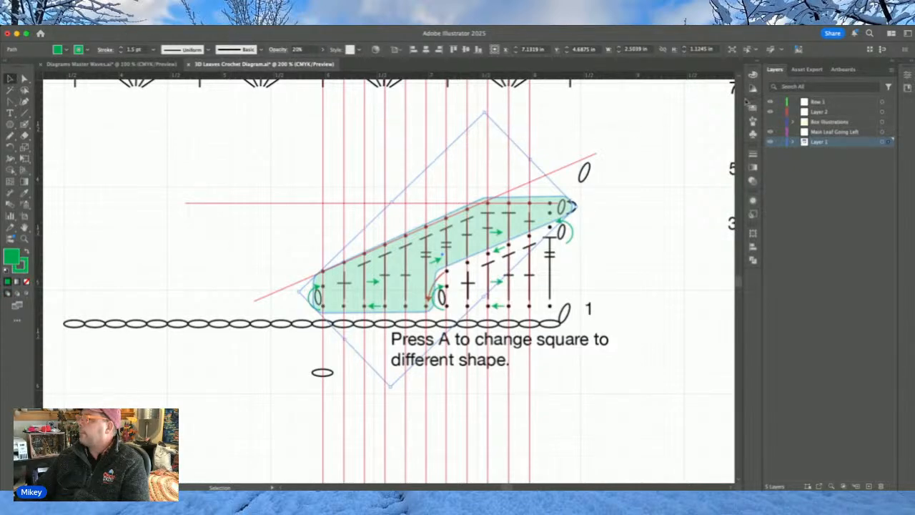
{"action": "left_click", "coordinate": [848, 123]}
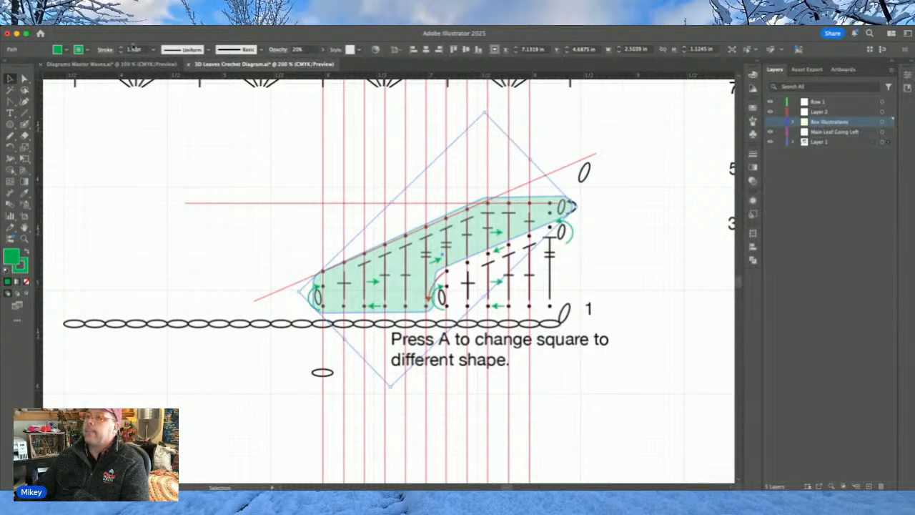
{"action": "key", "text": "super+x"}
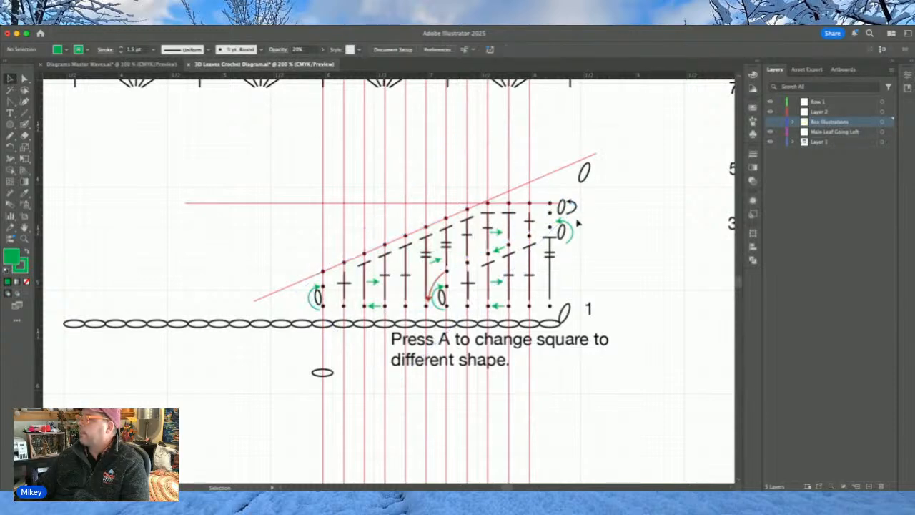
{"action": "left_click", "coordinate": [770, 123]}
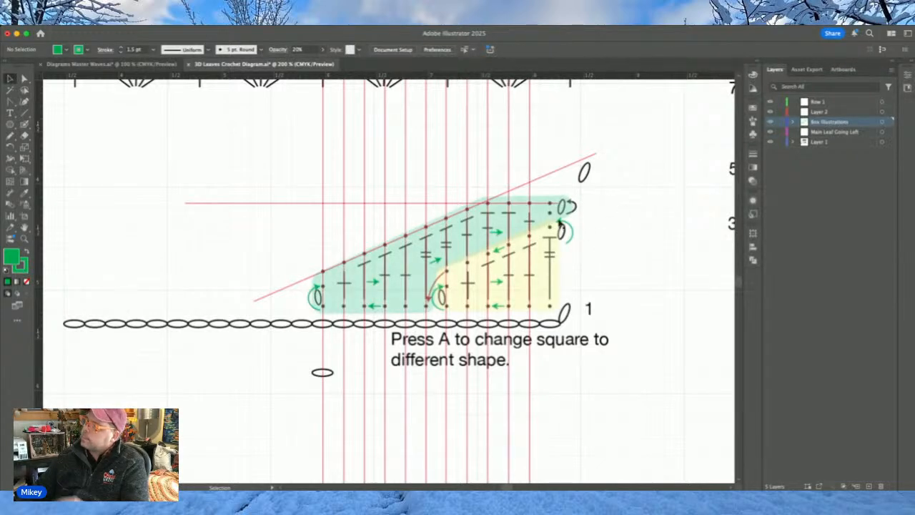
{"action": "left_click", "coordinate": [540, 216]}
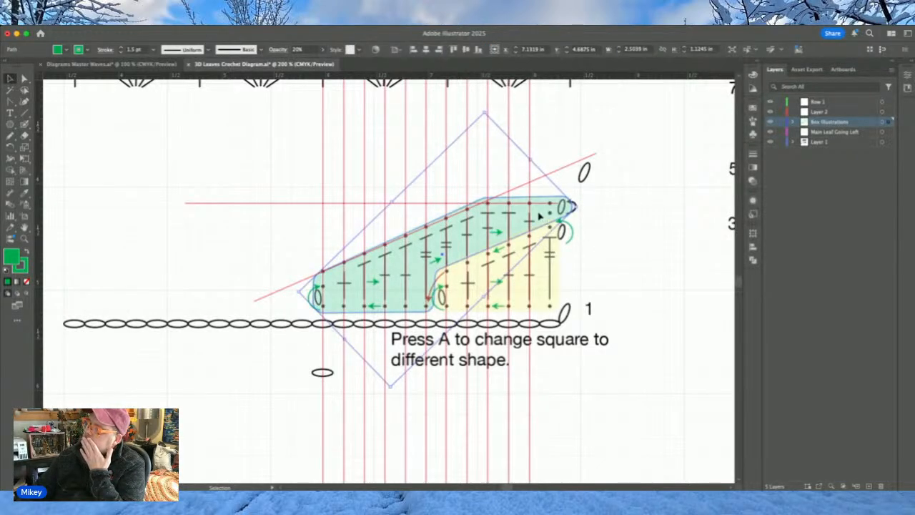
{"action": "left_click", "coordinate": [675, 236]}
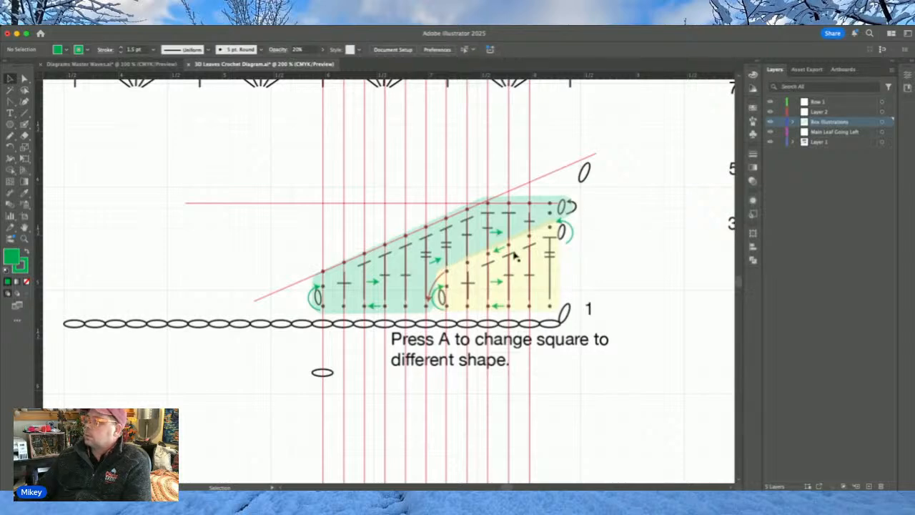
Step: Hide the Box Illustrations layer and tilt the upper green arrow beside the third stitch column so its head points up to the right
{"action": "left_click", "coordinate": [770, 121]}
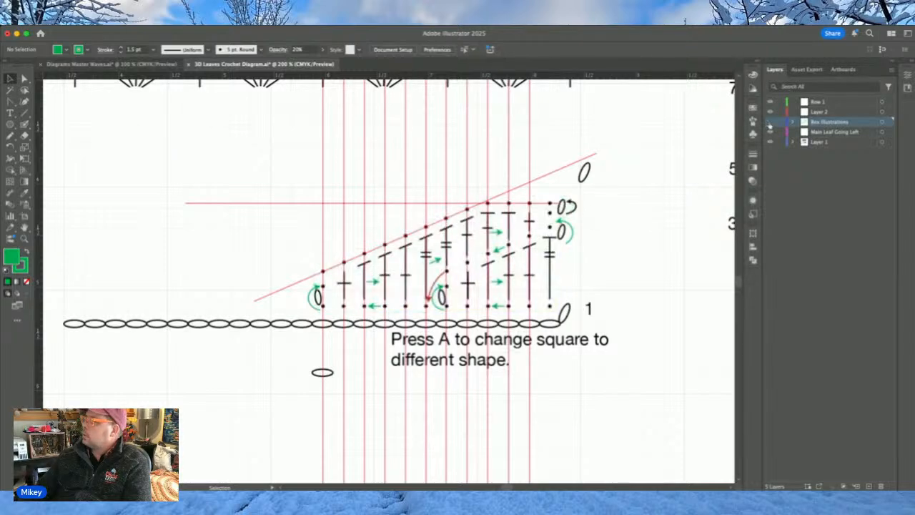
{"action": "left_click", "coordinate": [376, 283]}
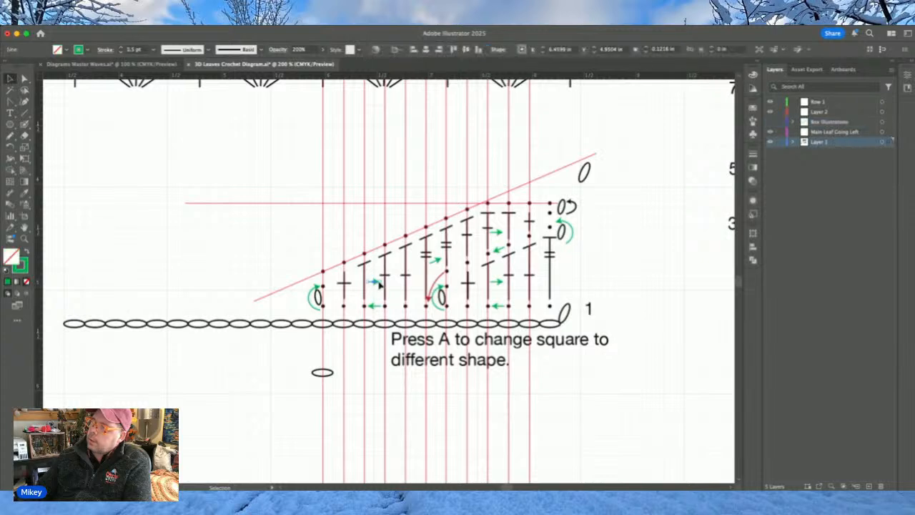
{"action": "key", "text": "a"}
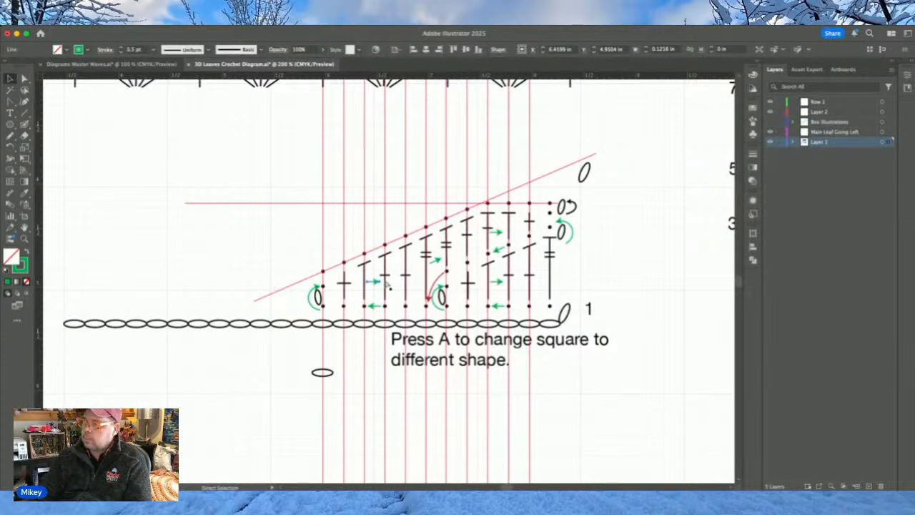
{"action": "scroll", "coordinate": [388, 286], "scroll_direction": "up", "scroll_amount": 2}
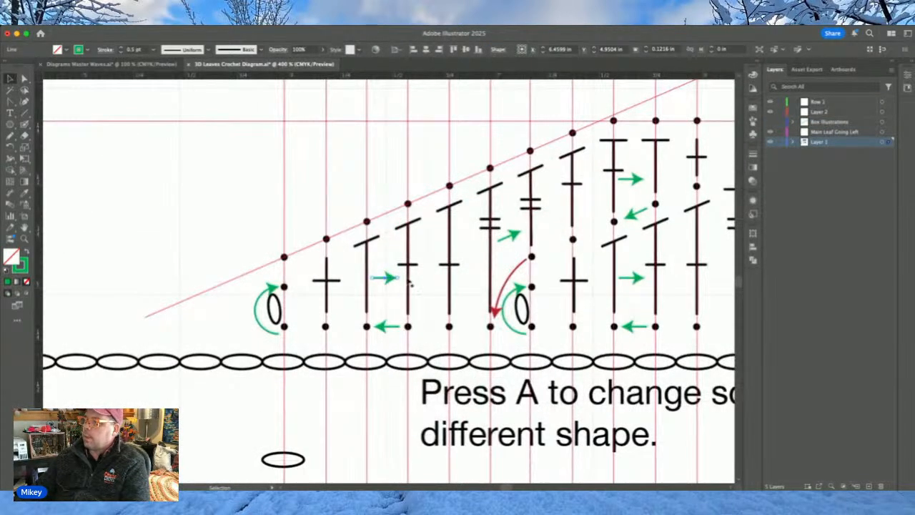
{"action": "left_click_drag", "start_coordinate": [402, 279], "coordinate": [403, 272]}
{"action": "left_click", "coordinate": [378, 157]}
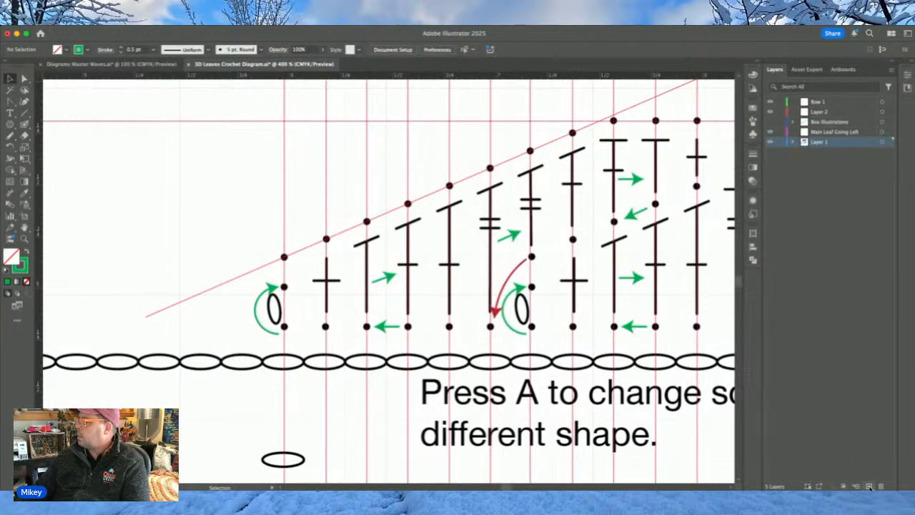
Step: Create a Going Main Leaf layer above Layer 1 and move the five leftmost stitch columns with their dots and arrows onto it
{"action": "left_click", "coordinate": [869, 487]}
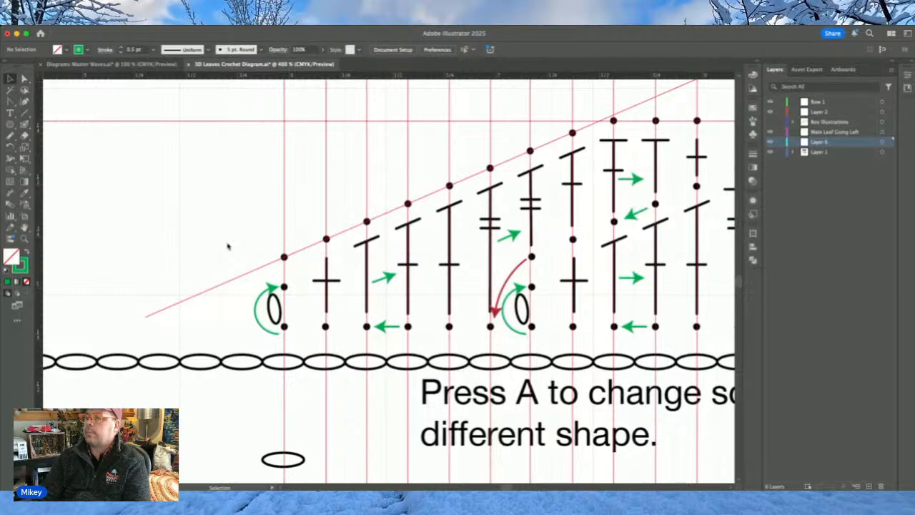
{"action": "left_click_drag", "start_coordinate": [228, 245], "coordinate": [163, 193]}
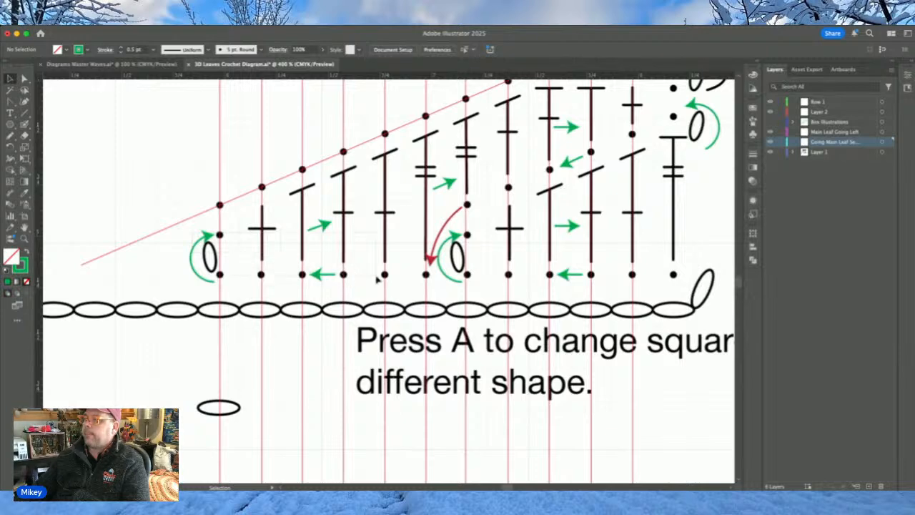
{"action": "left_click_drag", "start_coordinate": [422, 283], "coordinate": [192, 150]}
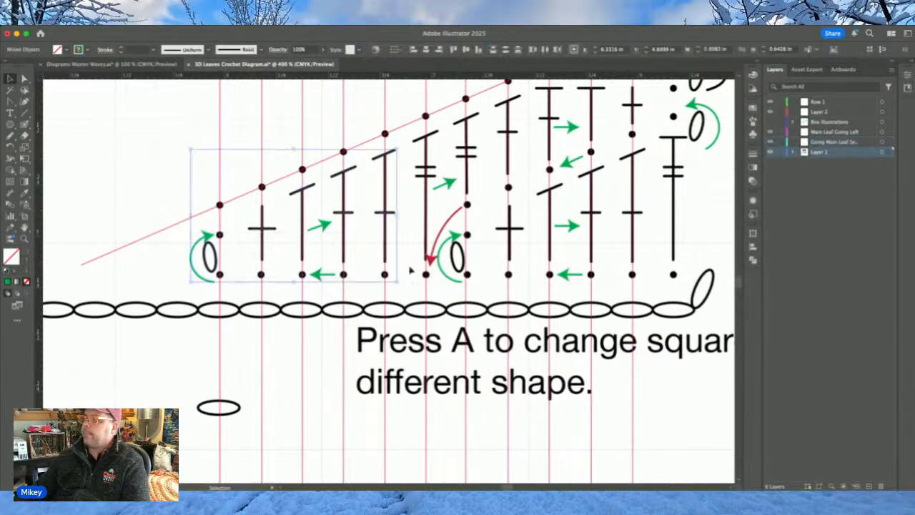
{"action": "left_click", "coordinate": [290, 123]}
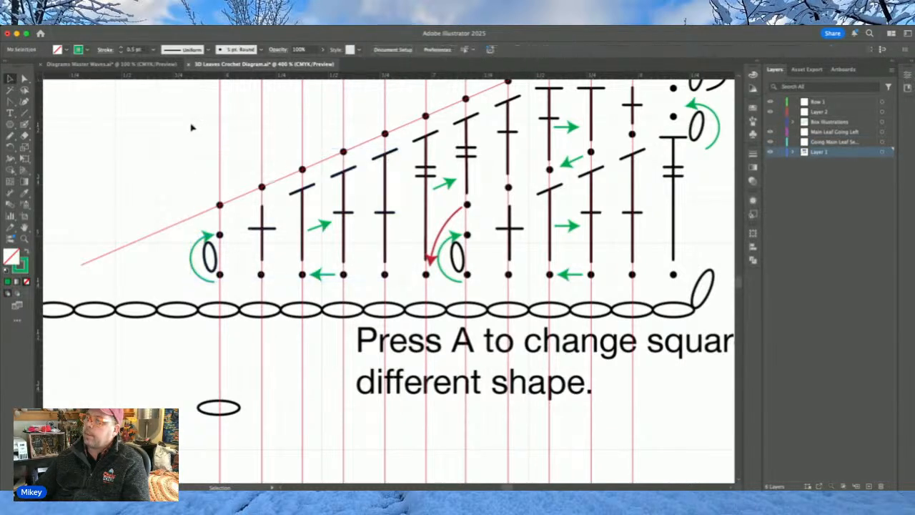
{"action": "left_click_drag", "start_coordinate": [393, 265], "coordinate": [401, 286]}
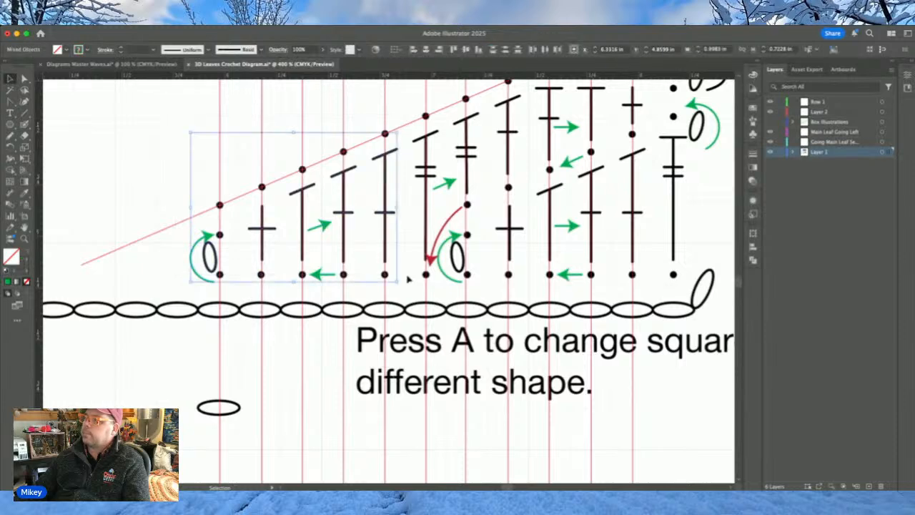
{"action": "left_click", "coordinate": [838, 142]}
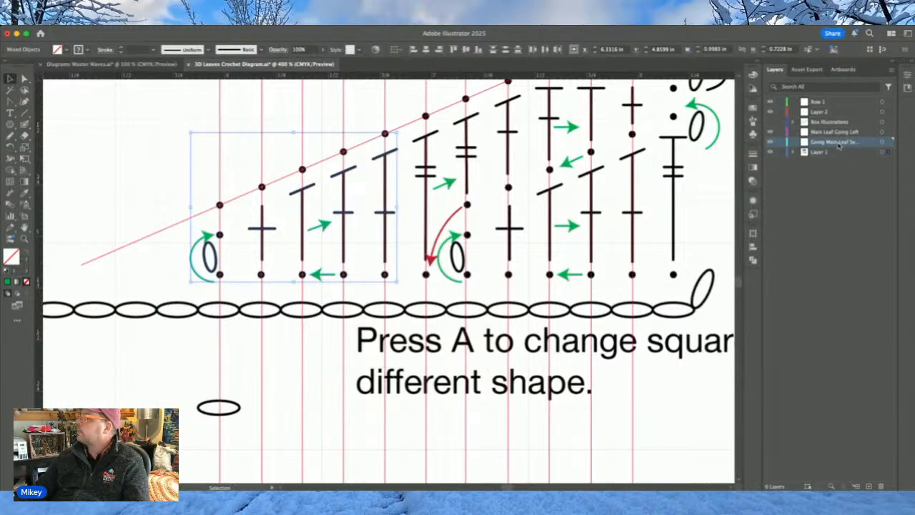
{"action": "left_click", "coordinate": [250, 95]}
Step: Move the remaining upper leaf stitches, top dots, topmost chain oval and black turning arrow onto the Going Main Leaf layer
{"action": "scroll", "coordinate": [402, 107], "scroll_direction": "right", "scroll_amount": 5}
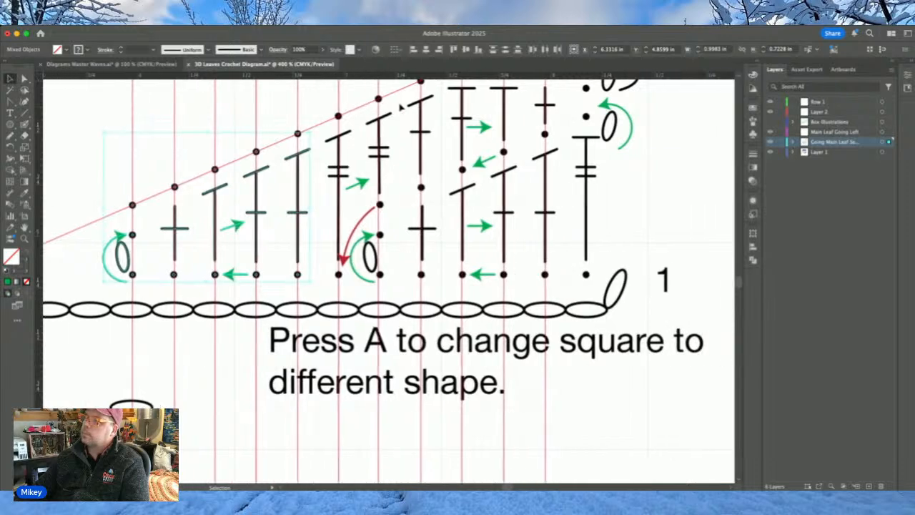
{"action": "scroll", "coordinate": [402, 107], "scroll_direction": "up", "scroll_amount": 5}
{"action": "left_click", "coordinate": [309, 174]}
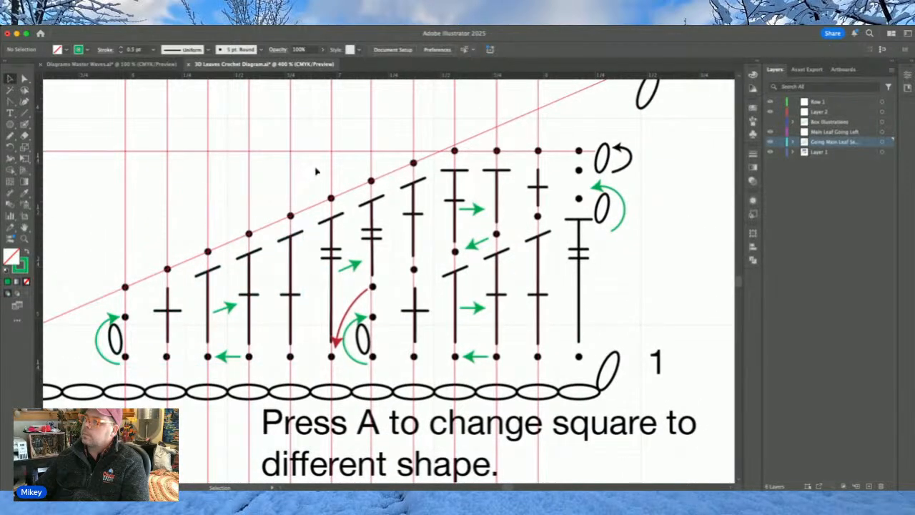
{"action": "left_click_drag", "start_coordinate": [317, 172], "coordinate": [401, 273]}
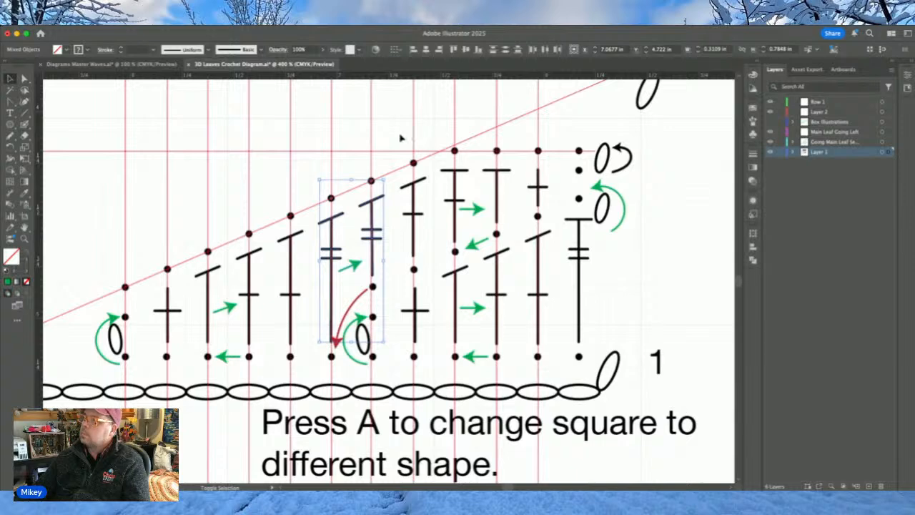
{"action": "left_click_drag", "start_coordinate": [401, 135], "coordinate": [555, 205]}
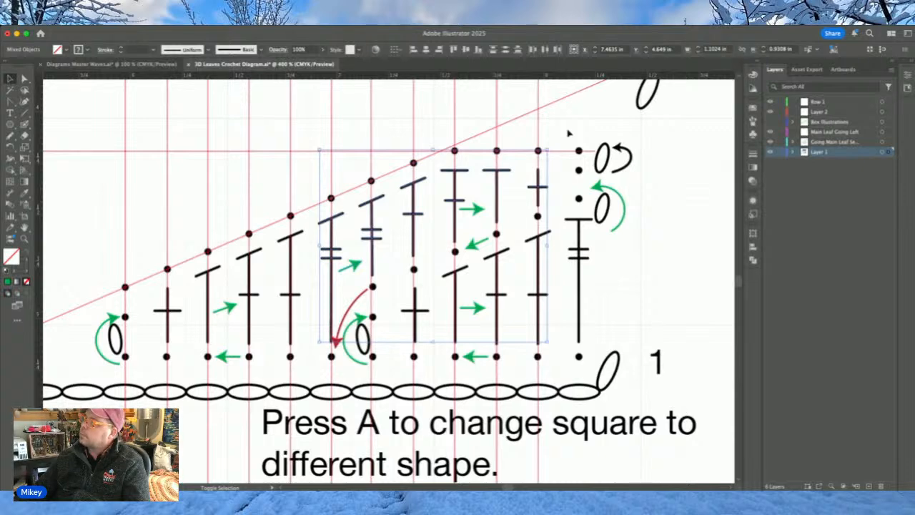
{"action": "left_click_drag", "start_coordinate": [570, 133], "coordinate": [640, 180]}
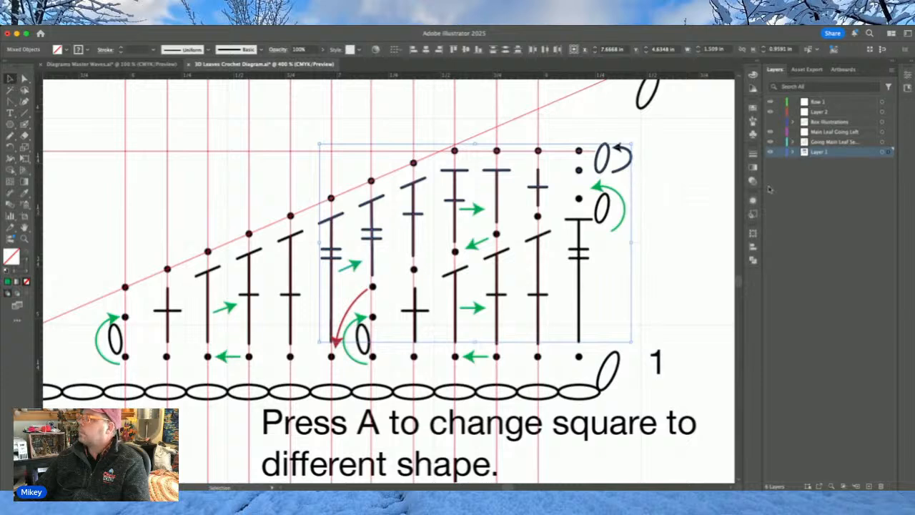
{"action": "left_click", "coordinate": [837, 143]}
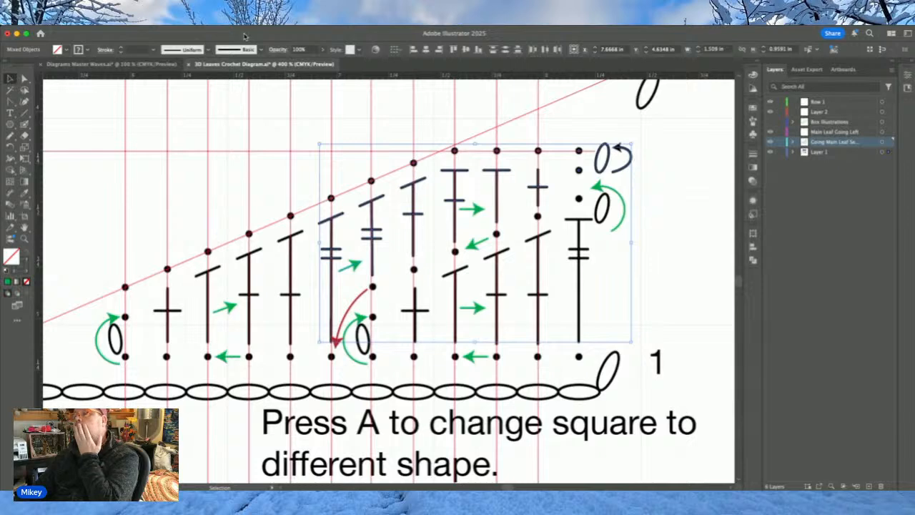
{"action": "left_click", "coordinate": [264, 94]}
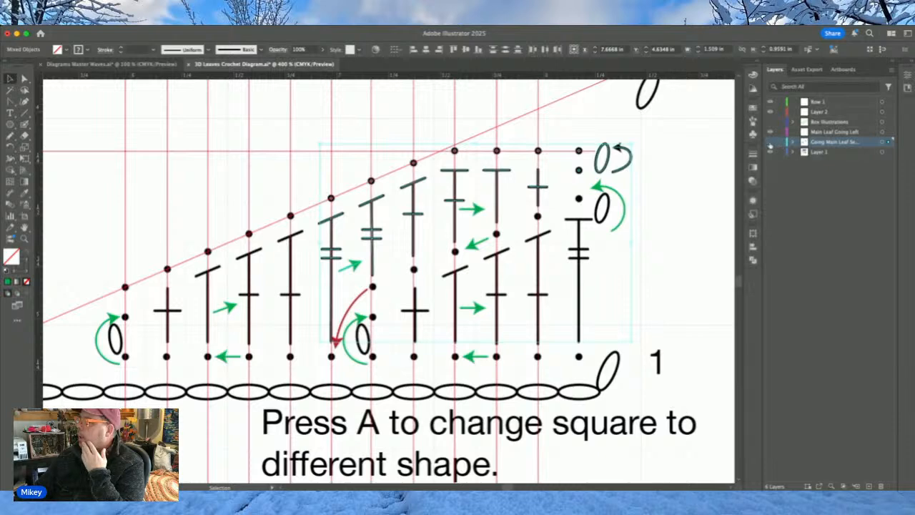
Step: Toggle the Going Main Leaf layer to check its contents, and move the leftover green right-pointing arrow near the top onto it
{"action": "left_click", "coordinate": [770, 142]}
{"action": "left_click", "coordinate": [771, 143]}
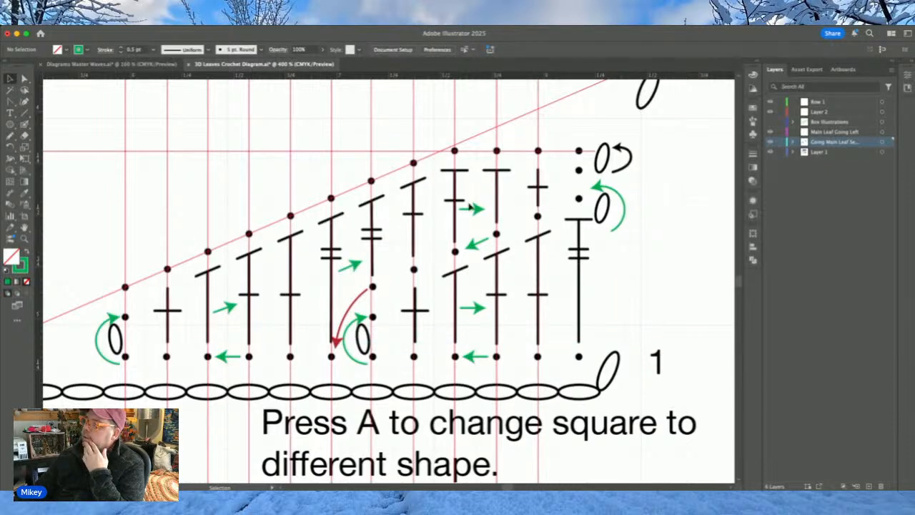
{"action": "left_click", "coordinate": [481, 211]}
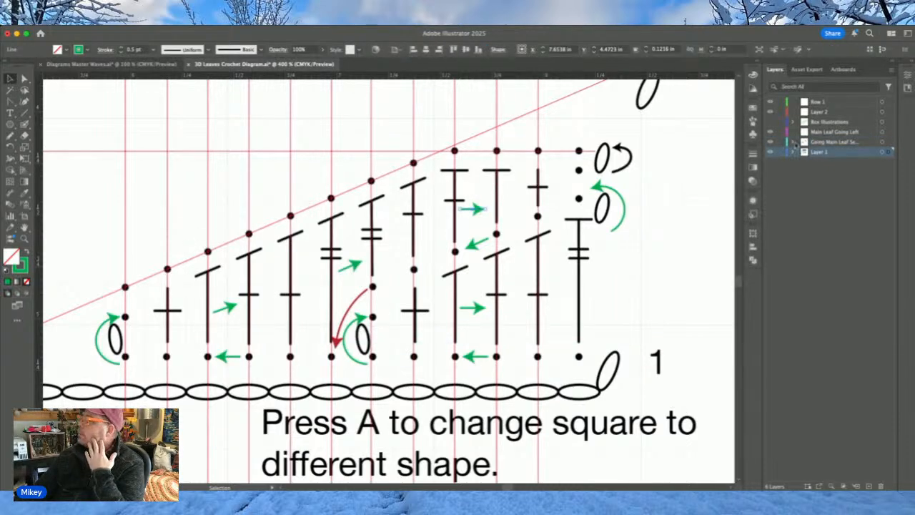
{"action": "left_click", "coordinate": [827, 142]}
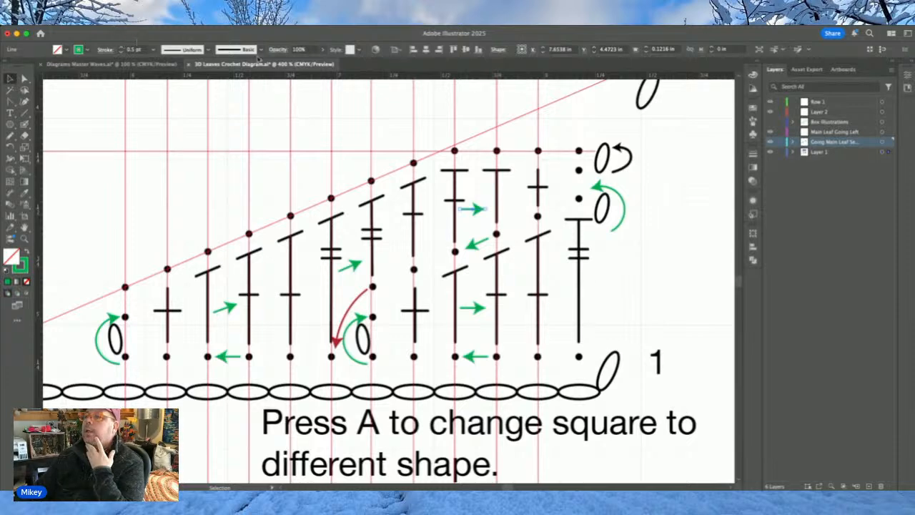
{"action": "left_click", "coordinate": [420, 120]}
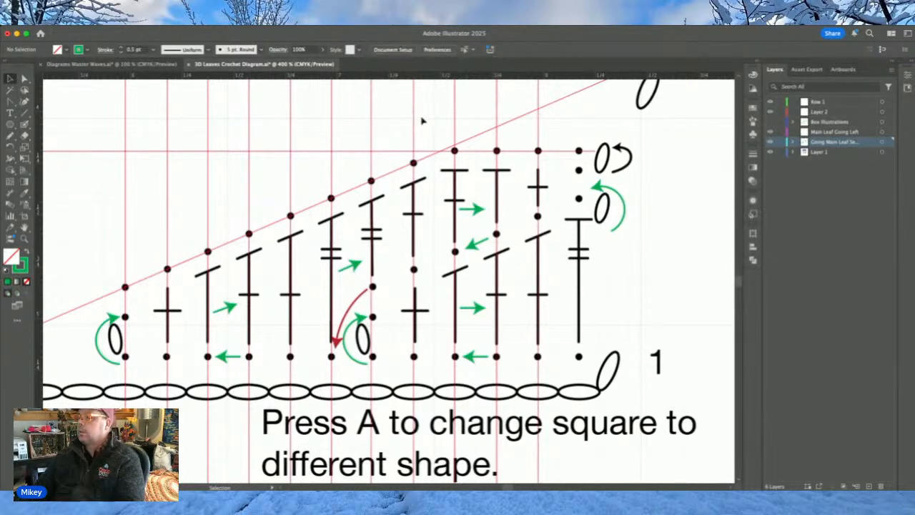
Step: Hide the Going Main Leaf layer and rename the Main Leaf Going Left layer as Edge Leaf Going Left
{"action": "left_click", "coordinate": [770, 147]}
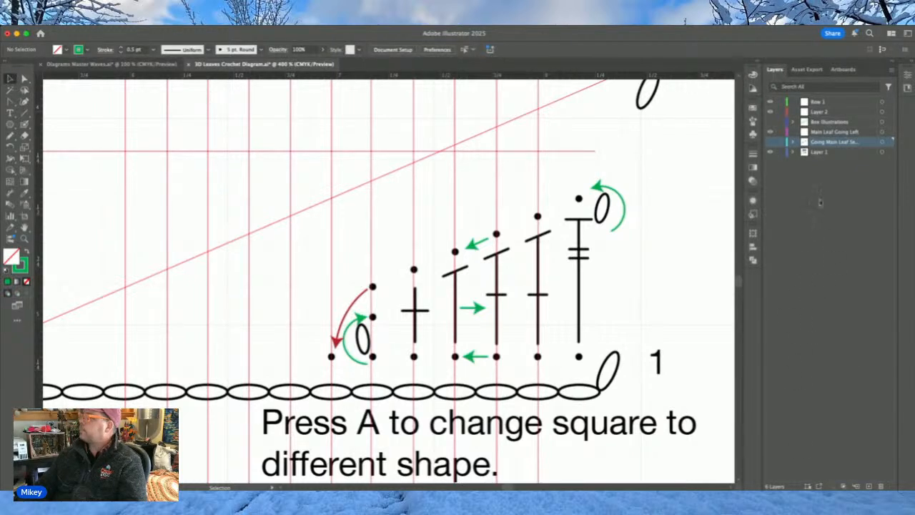
{"action": "left_click", "coordinate": [823, 133]}
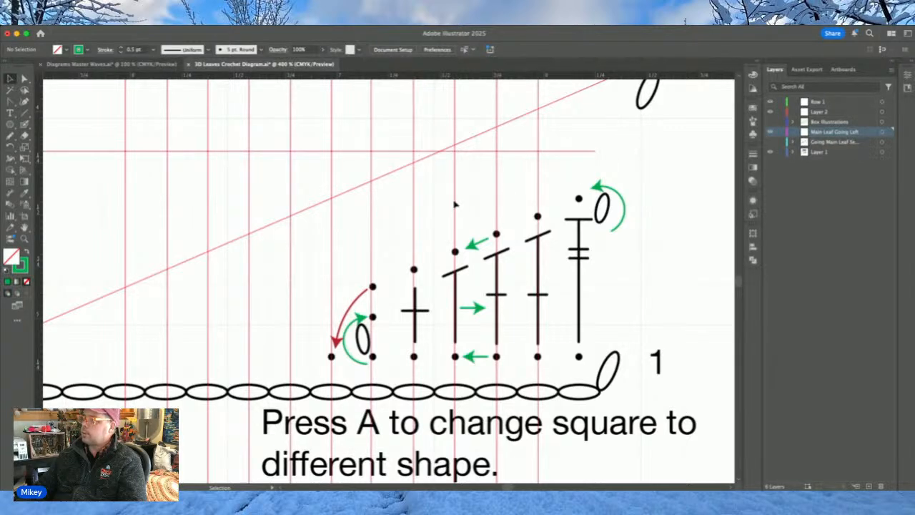
{"action": "double_click", "coordinate": [818, 133]}
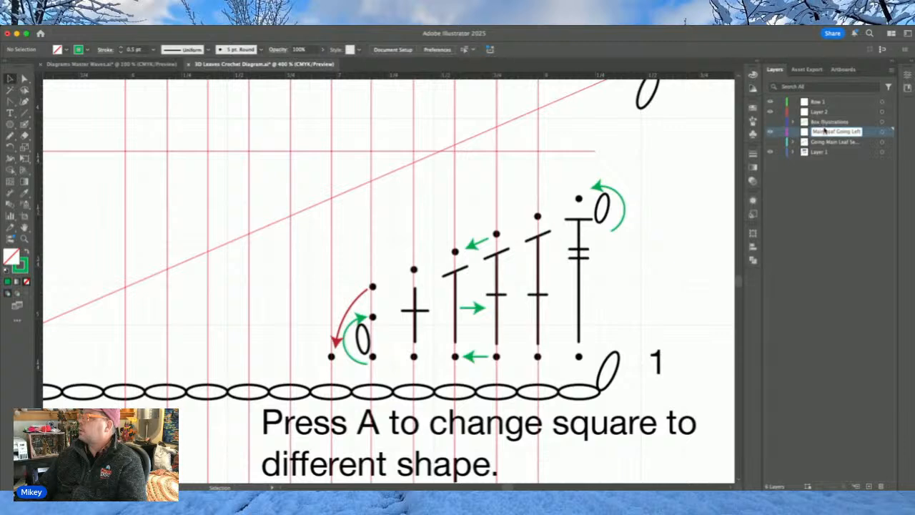
{"action": "key", "text": "Return"}
{"action": "double_click", "coordinate": [819, 133]}
{"action": "double_click", "coordinate": [820, 133]}
{"action": "type", "text": "Edge"}
{"action": "left_click", "coordinate": [837, 170]}
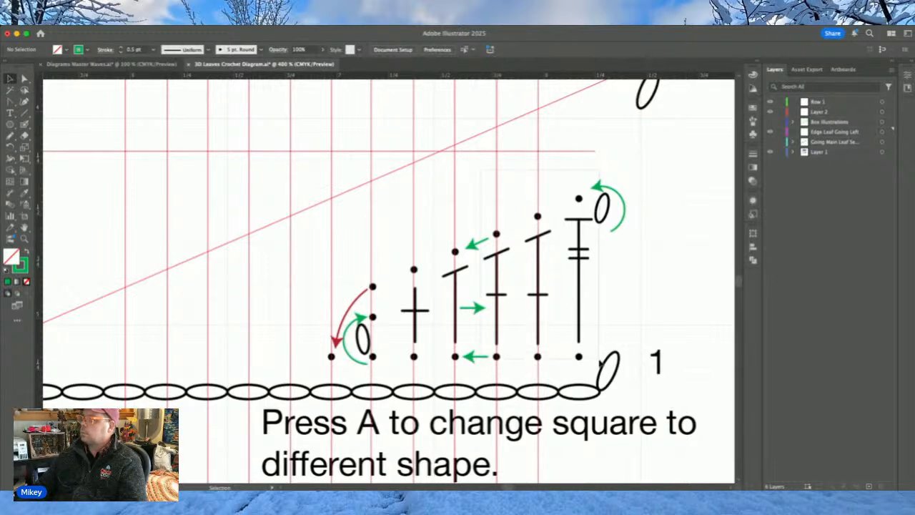
Step: Move the stitches, dots, chain ovals and coloured arrows of the lower leaf section onto the Edge Leaf Going Left layer
{"action": "left_click_drag", "start_coordinate": [601, 364], "coordinate": [601, 364]}
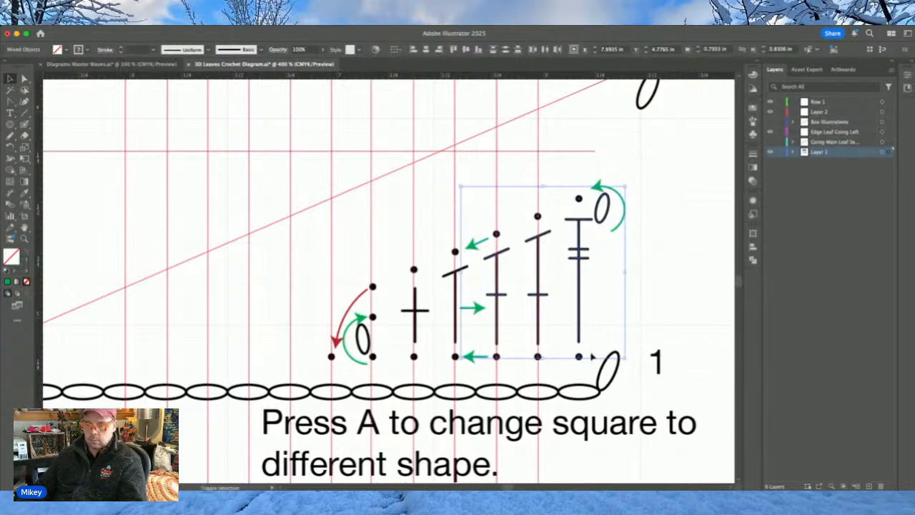
{"action": "left_click_drag", "start_coordinate": [318, 245], "coordinate": [458, 366]}
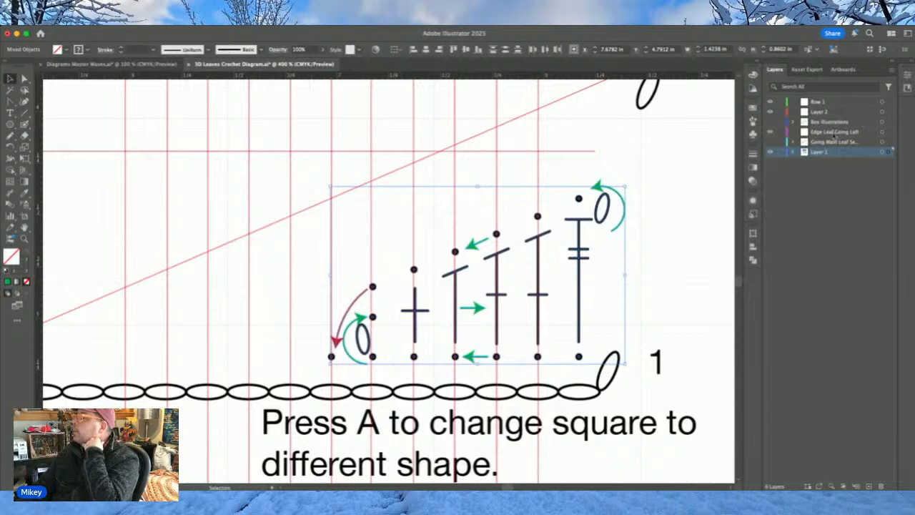
{"action": "left_click", "coordinate": [831, 133]}
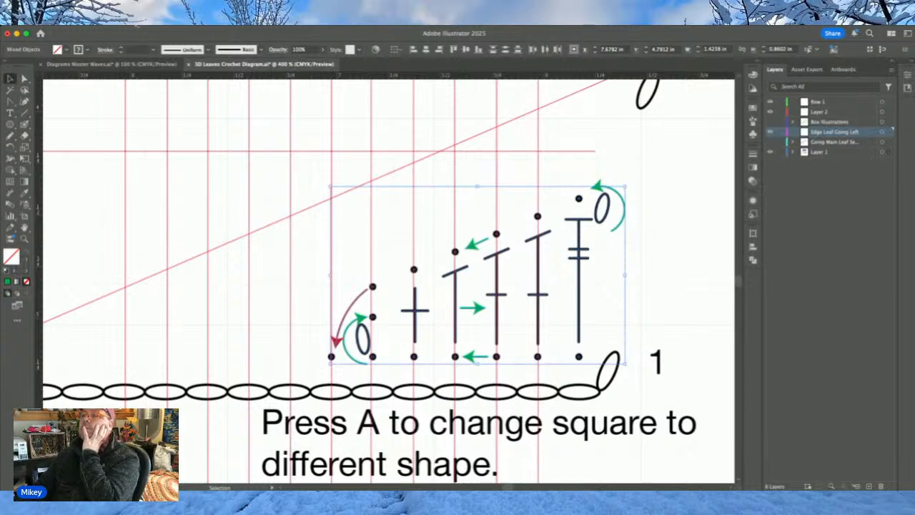
{"action": "left_click", "coordinate": [292, 94]}
Step: Toggle the Edge Leaf Going Left layer to check its contents, leave it hidden and show the Going Main Leaf layer
{"action": "left_click", "coordinate": [770, 132]}
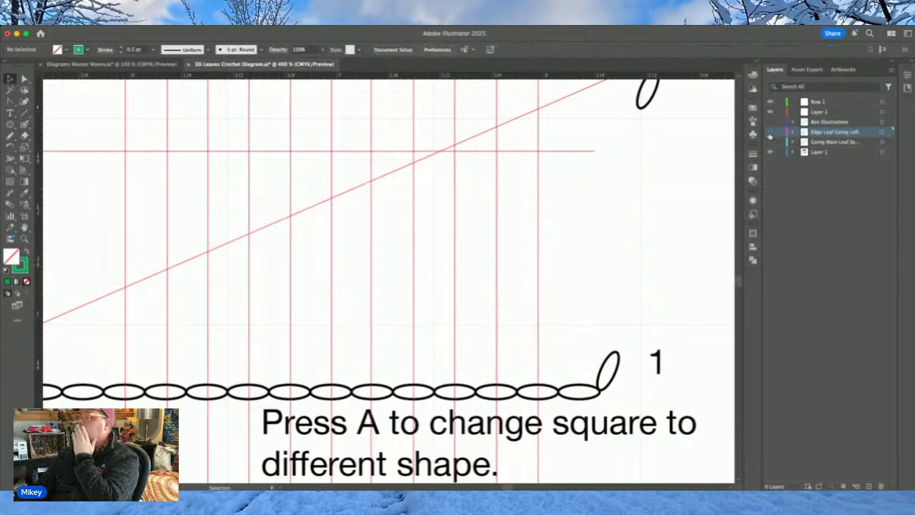
{"action": "left_click", "coordinate": [770, 132]}
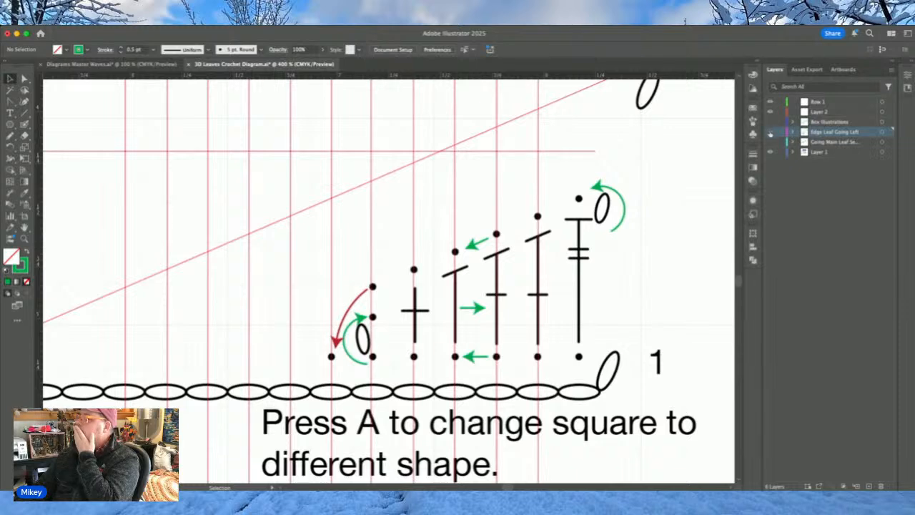
{"action": "left_click", "coordinate": [770, 133]}
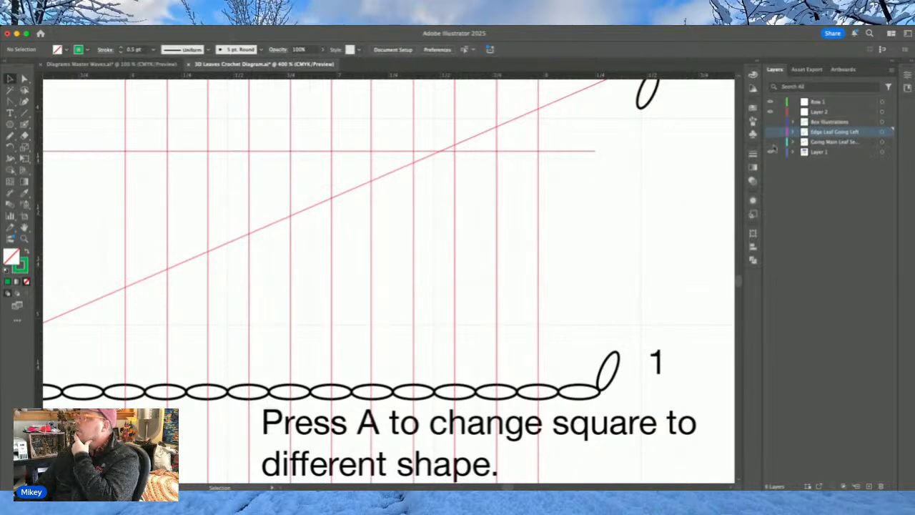
{"action": "left_click", "coordinate": [770, 133]}
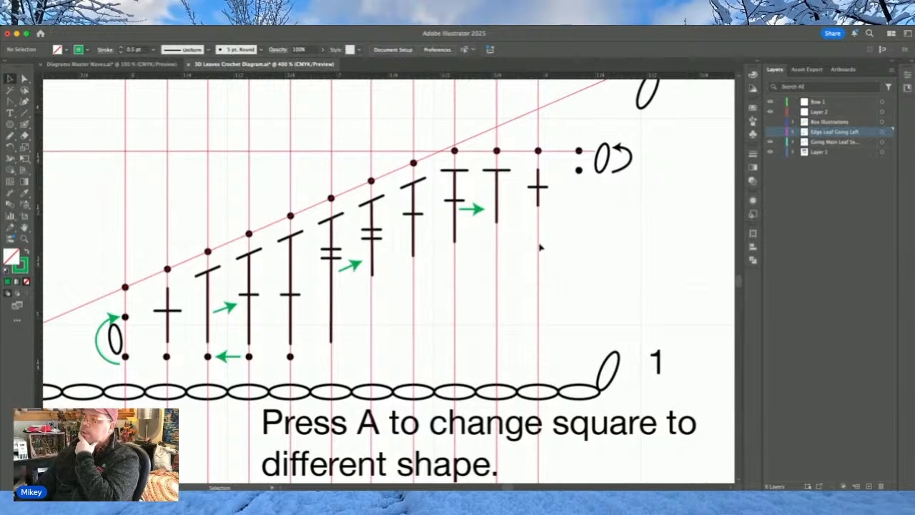
Step: Duplicate all main leaf stitches, dots, ovals and arrows about 1.2 in to the left along the foundation chain
{"action": "scroll", "coordinate": [543, 245], "scroll_direction": "left", "scroll_amount": 2}
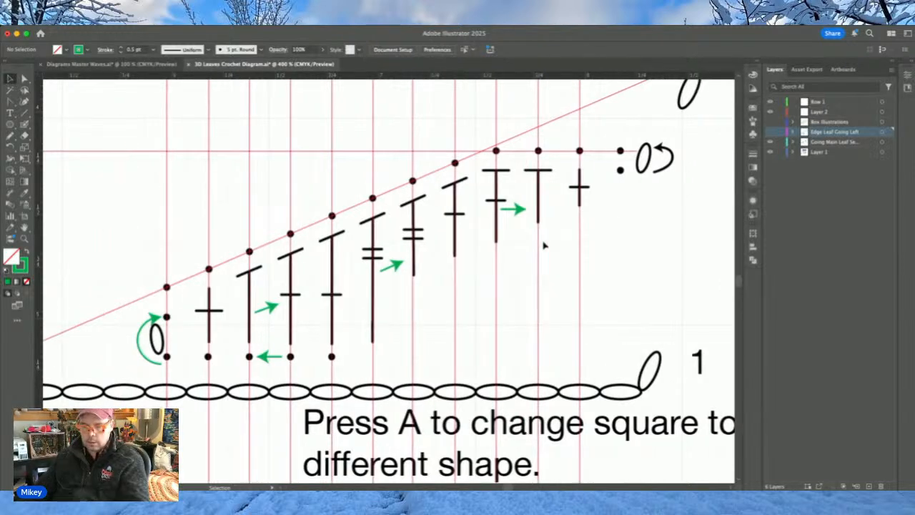
{"action": "key", "text": "a"}
{"action": "key", "text": "super+minus"}
{"action": "key", "text": "super+minus"}
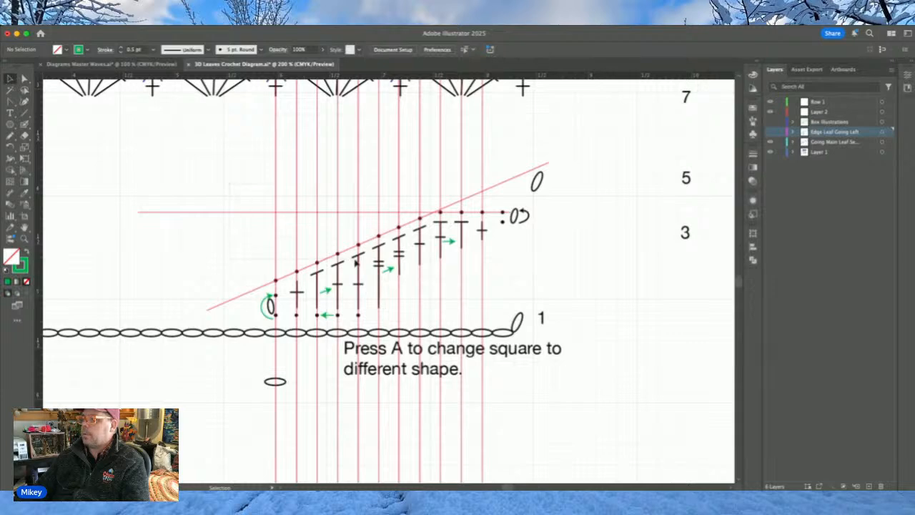
{"action": "left_click", "coordinate": [527, 293]}
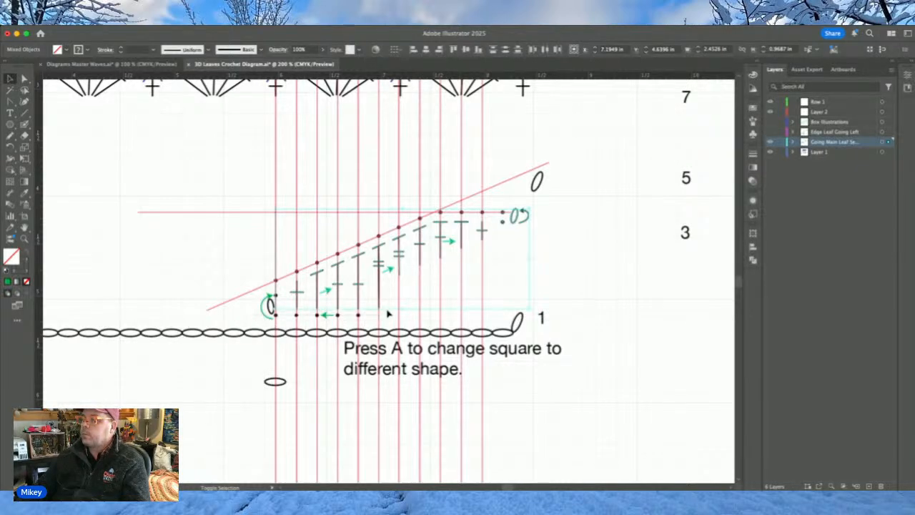
{"action": "left_click_drag", "start_coordinate": [388, 311], "coordinate": [388, 312]}
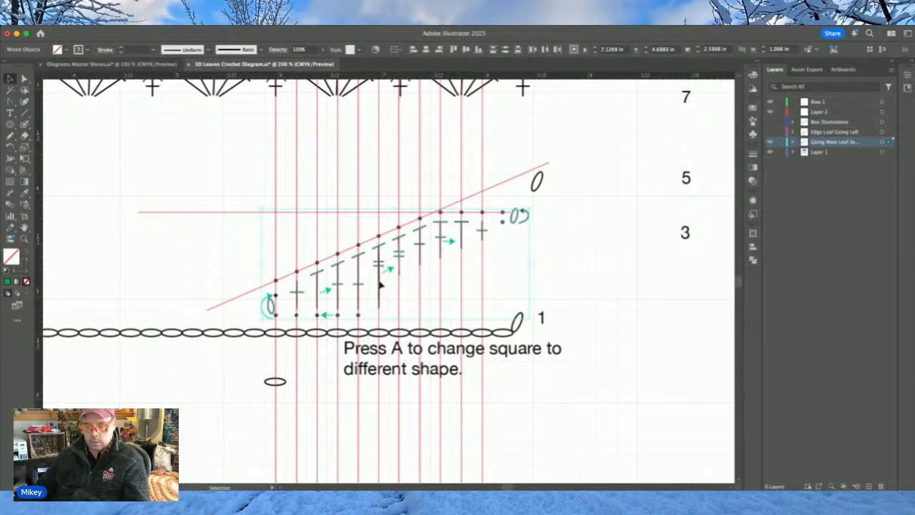
{"action": "left_click_drag", "start_coordinate": [383, 286], "coordinate": [257, 304]}
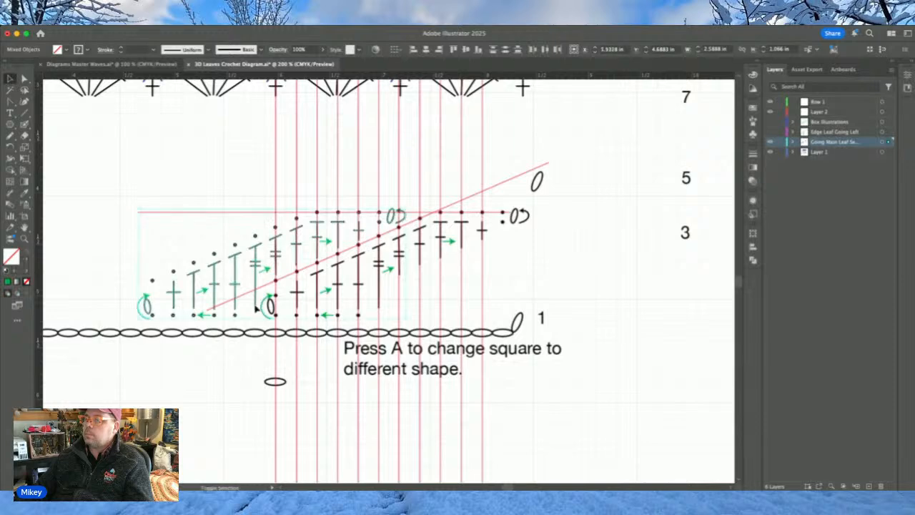
{"action": "left_click", "coordinate": [222, 289]}
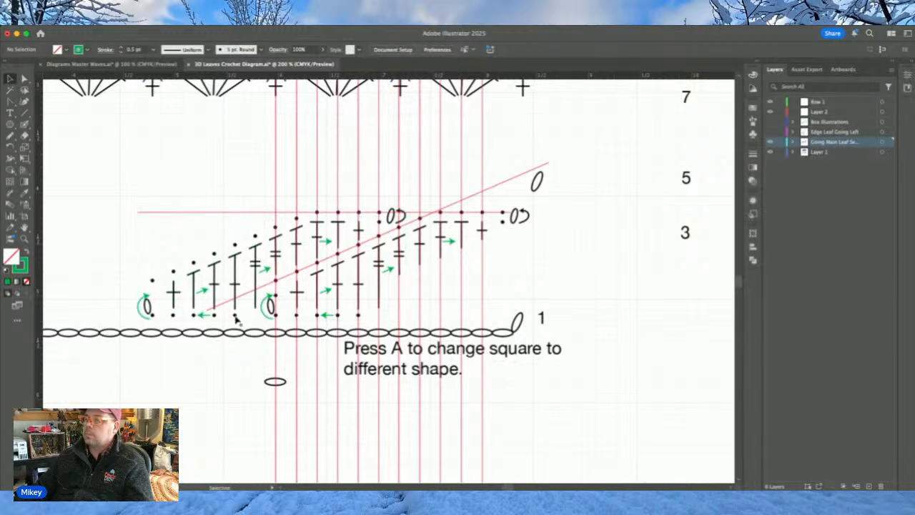
Step: Copy the copied leaf's last base dot one column right, under its double-barred tall stitch
{"action": "left_click_drag", "start_coordinate": [234, 316], "coordinate": [255, 319]}
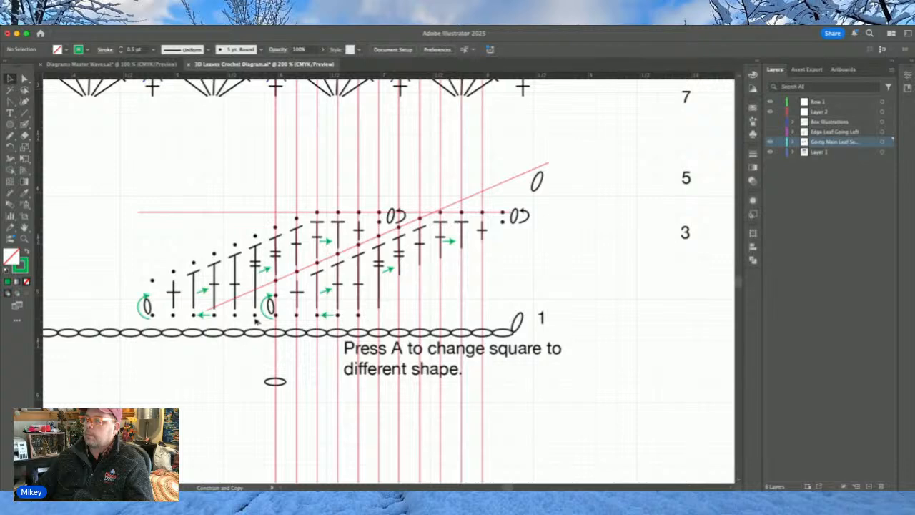
{"action": "left_click_drag", "start_coordinate": [256, 320], "coordinate": [255, 320]}
{"action": "left_click", "coordinate": [213, 205]}
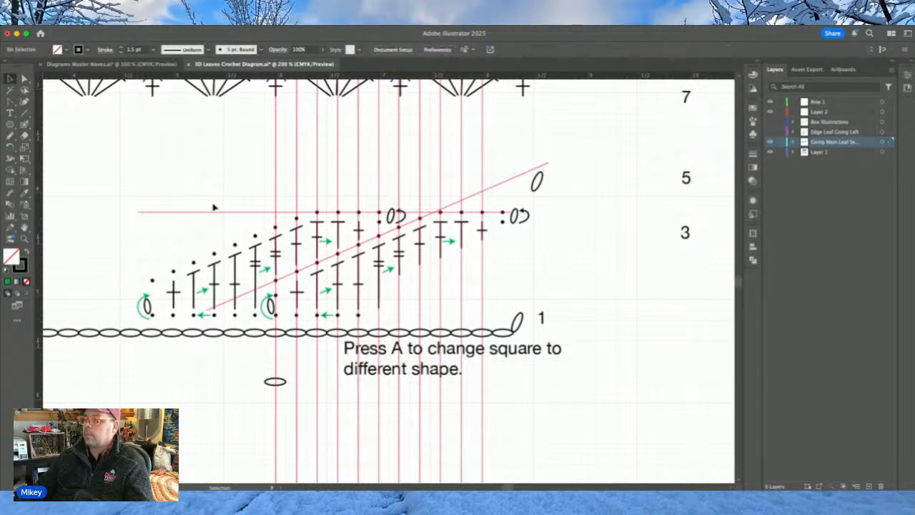
Step: Show the Edge Leaf Going Left and Box Illustrations layers to view the leaf sections with their highlight shapes
{"action": "left_click", "coordinate": [772, 134]}
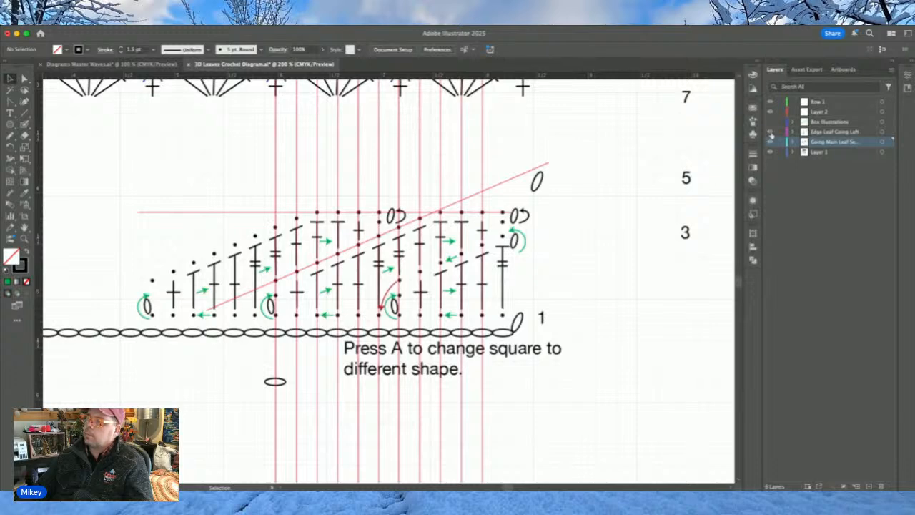
{"action": "left_click", "coordinate": [770, 122]}
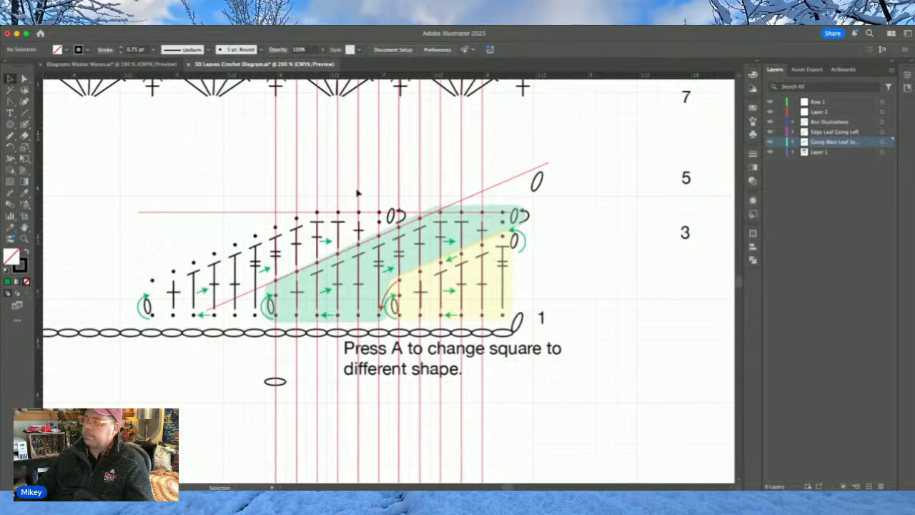
{"action": "key", "text": "super+equal"}
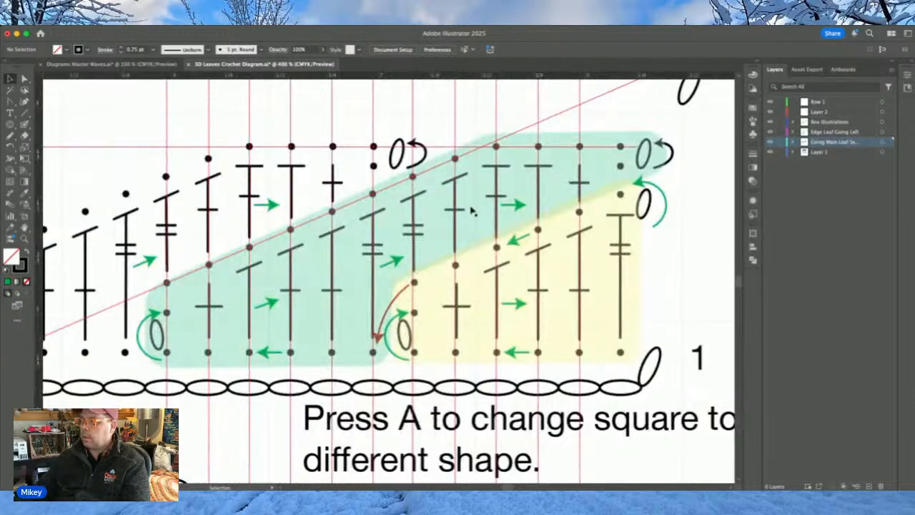
{"action": "scroll", "coordinate": [465, 290], "scroll_direction": "left", "scroll_amount": 5}
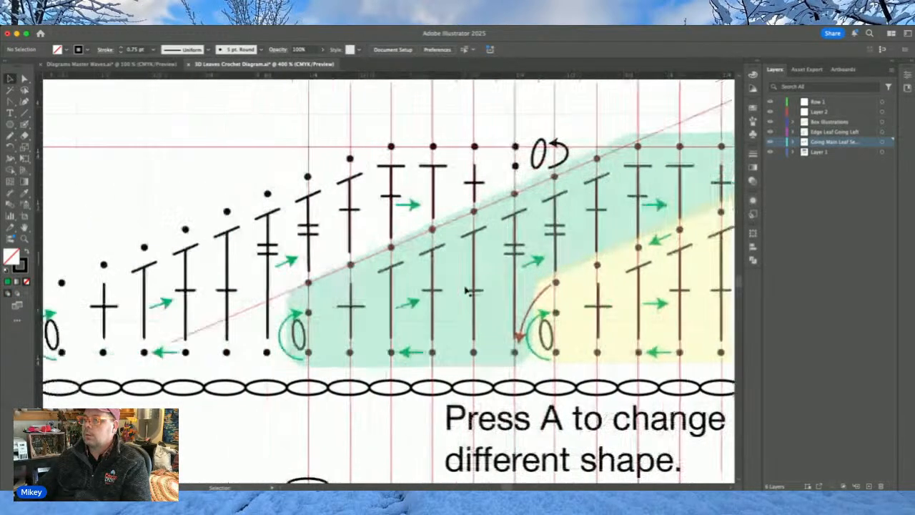
{"action": "scroll", "coordinate": [466, 290], "scroll_direction": "left", "scroll_amount": 2}
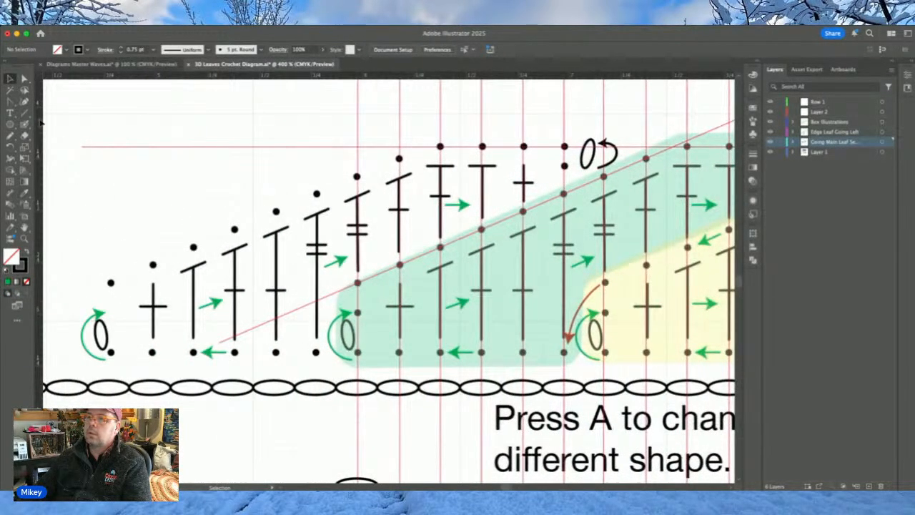
Step: Hide the Box Illustrations layer and draw a Curvature path from the main leaf's lowest slope dot down toward the copied leaf's last base dot
{"action": "left_click", "coordinate": [24, 101]}
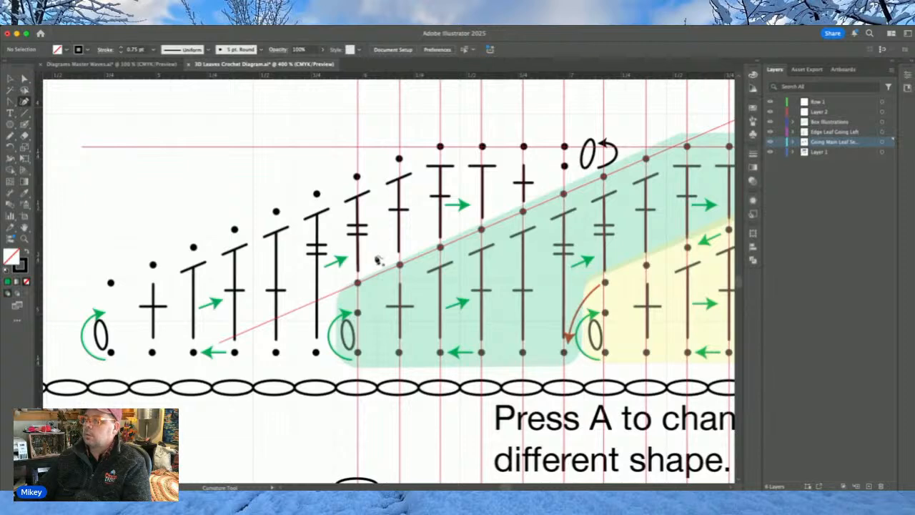
{"action": "left_click", "coordinate": [345, 288]}
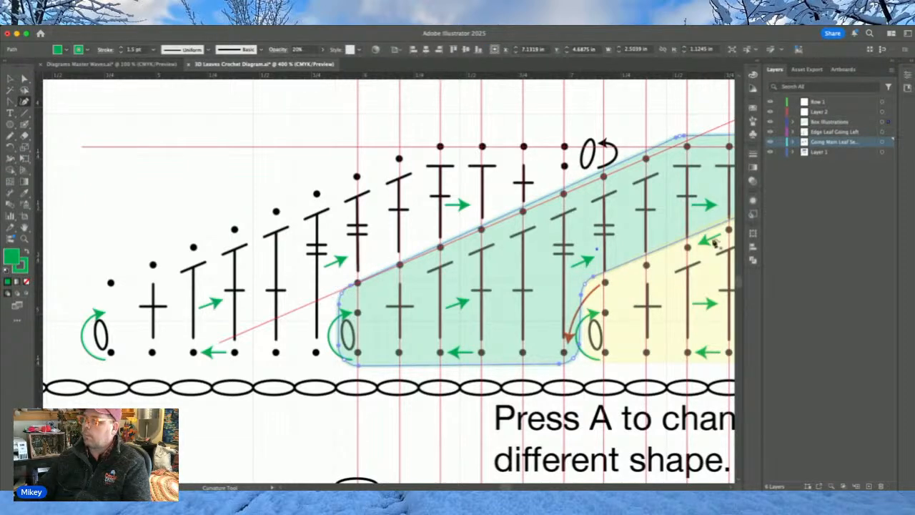
{"action": "left_click", "coordinate": [771, 129]}
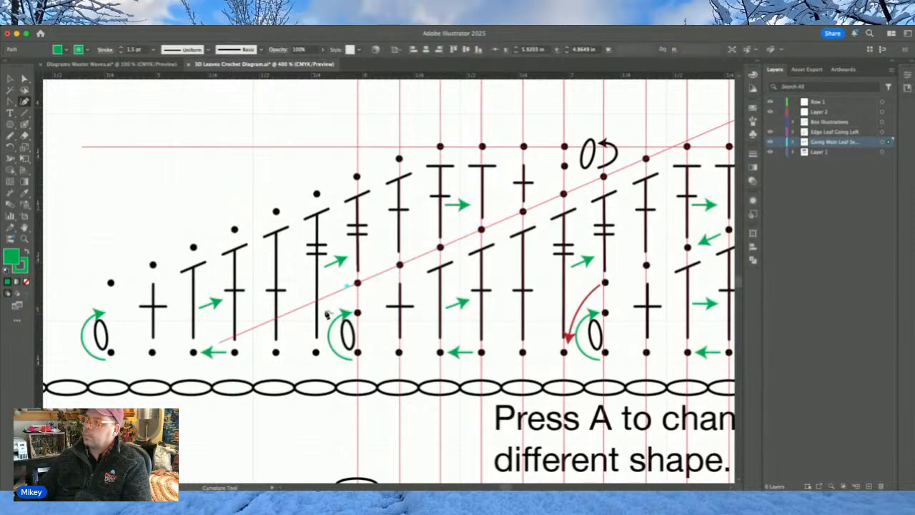
{"action": "left_click", "coordinate": [324, 311]}
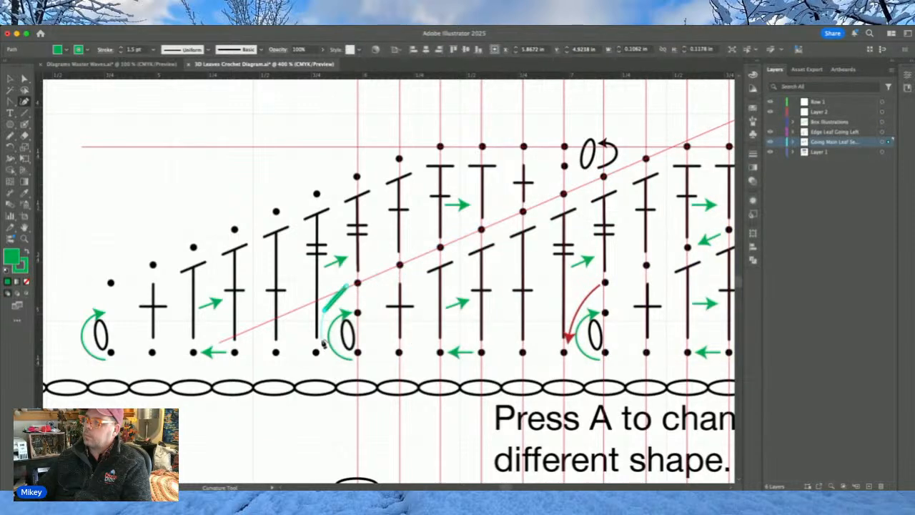
{"action": "left_click", "coordinate": [322, 341]}
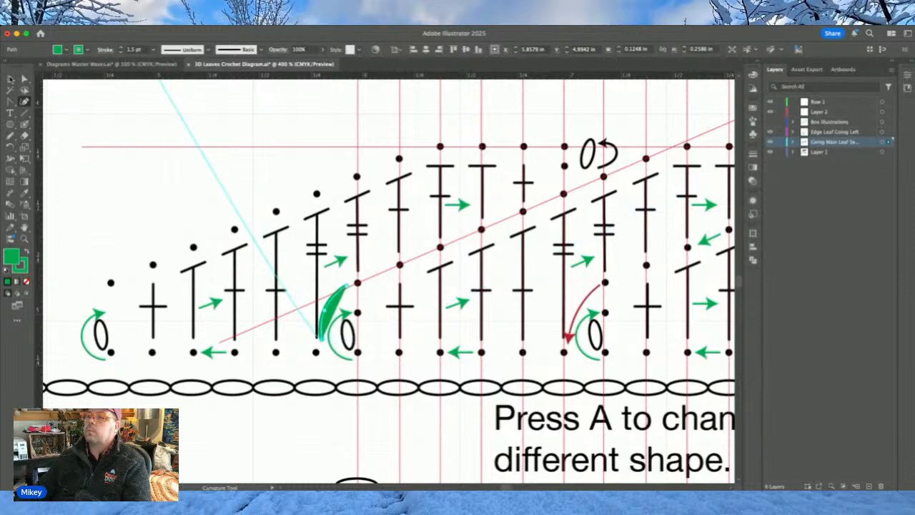
Step: Style the new curve with no fill, a red 0.5 pt stroke and an arrowhead at its lower end
{"action": "key", "text": "slash"}
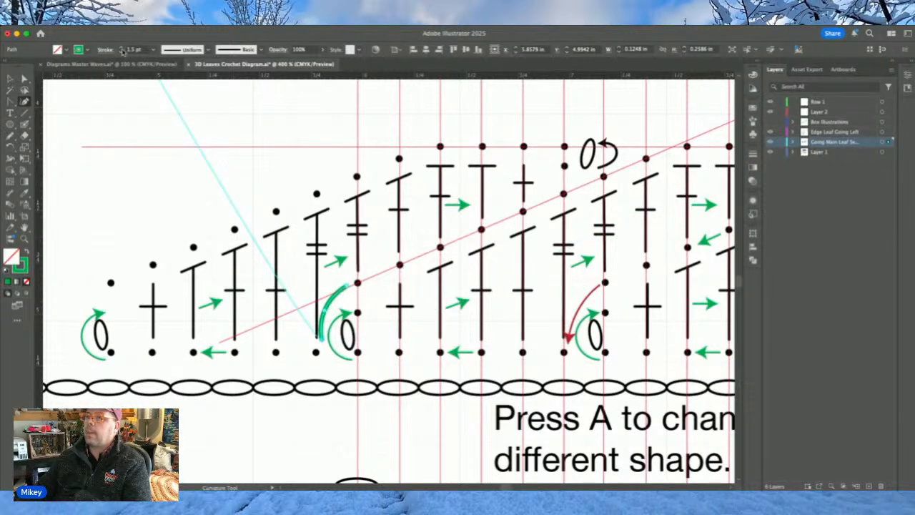
{"action": "left_click", "coordinate": [128, 50]}
{"action": "type", "text": "1"}
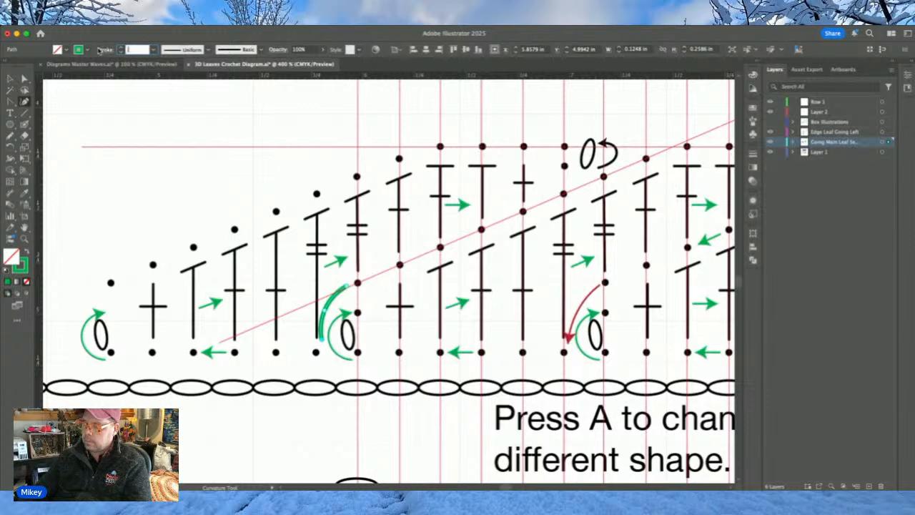
{"action": "key", "text": "Return"}
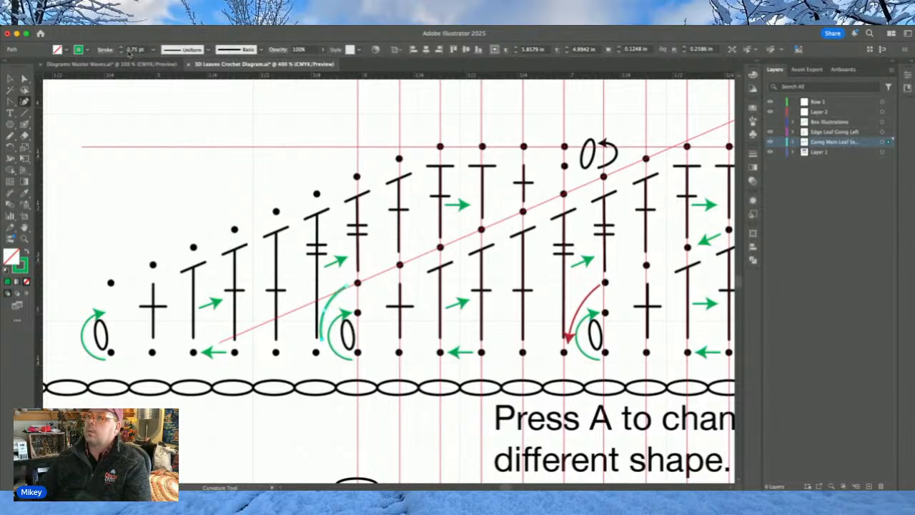
{"action": "type", "text": "1"}
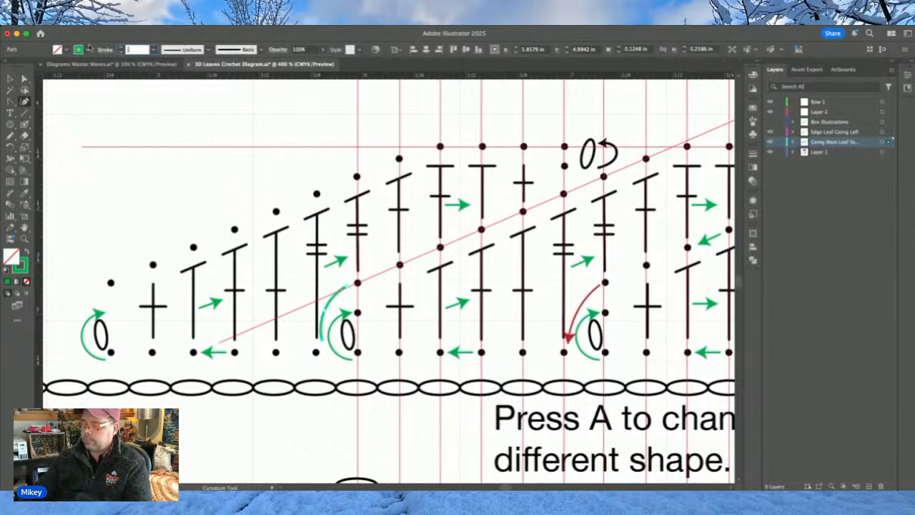
{"action": "key", "text": "Return"}
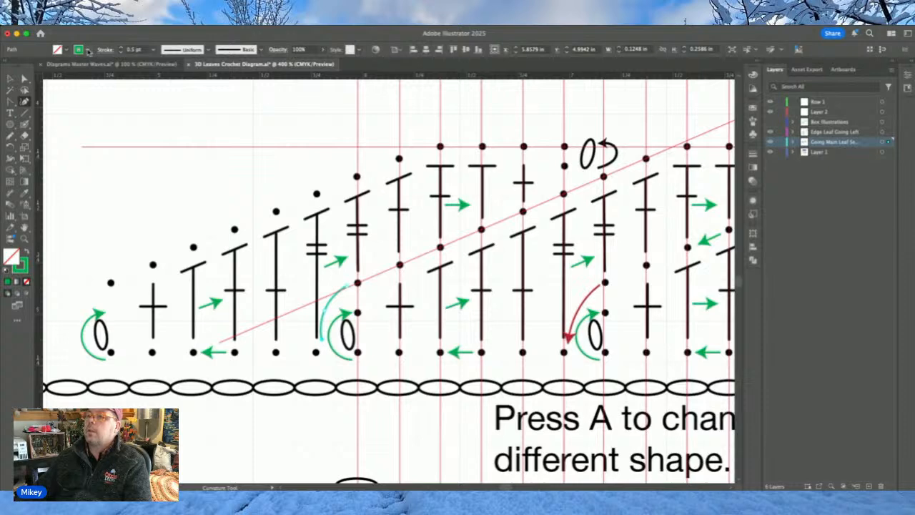
{"action": "left_click", "coordinate": [73, 89]}
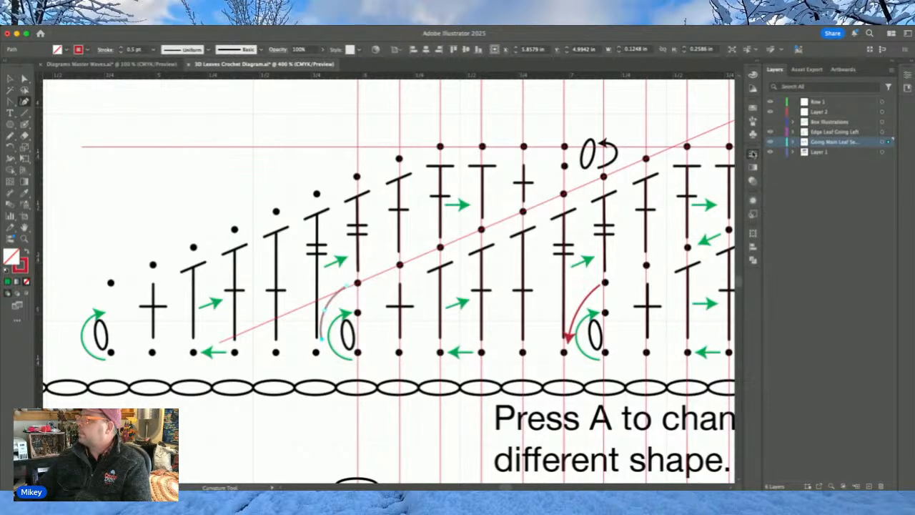
{"action": "left_click", "coordinate": [694, 290]}
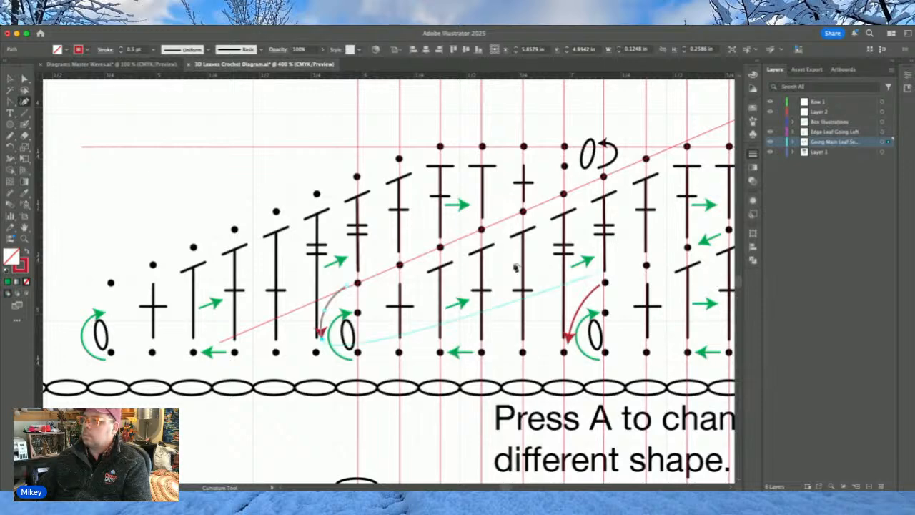
Step: Reshape the red arrow by adjusting its middle and end anchors so it points at the copied leaf's last base dot
{"action": "key", "text": "v"}
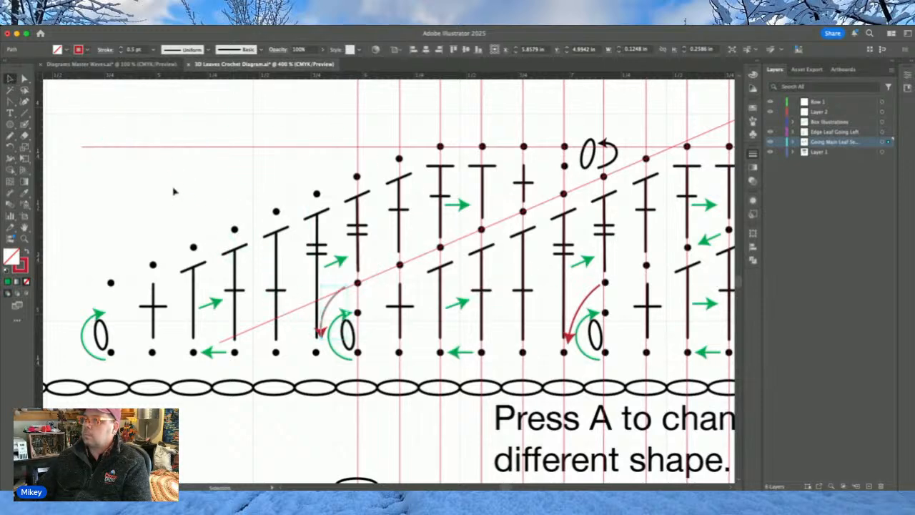
{"action": "key", "text": "a"}
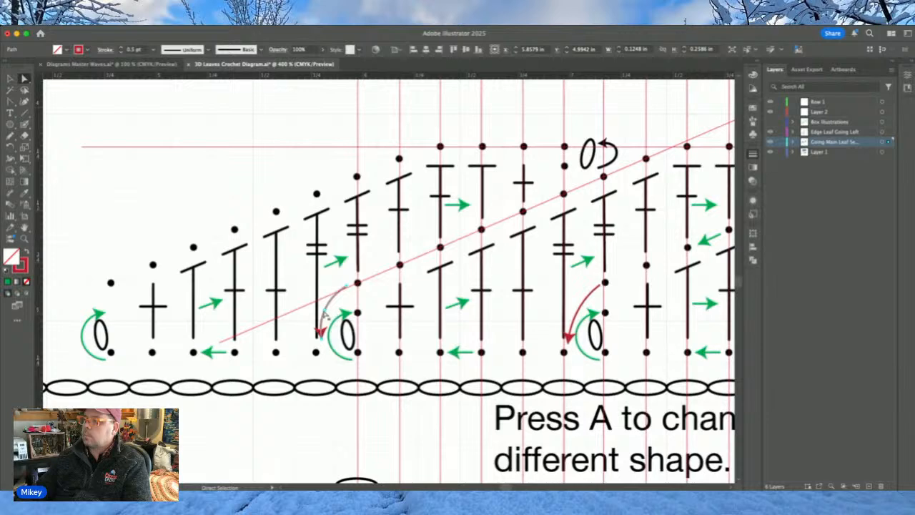
{"action": "left_click_drag", "start_coordinate": [324, 311], "coordinate": [327, 316]}
{"action": "left_click", "coordinate": [323, 349]}
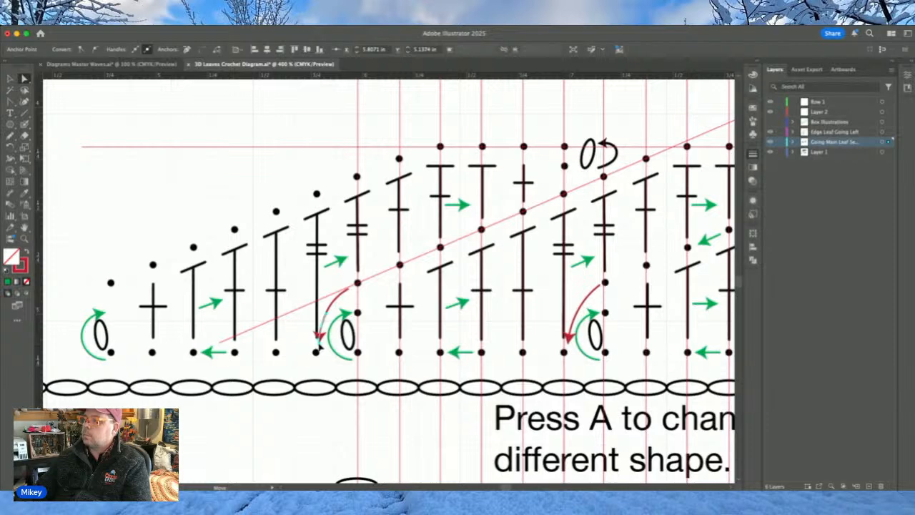
Step: Hide the Edge Leaf Going Left layer, show Box Illustrations, and copy the green highlight shape left over the copied leaf
{"action": "left_click", "coordinate": [10, 79]}
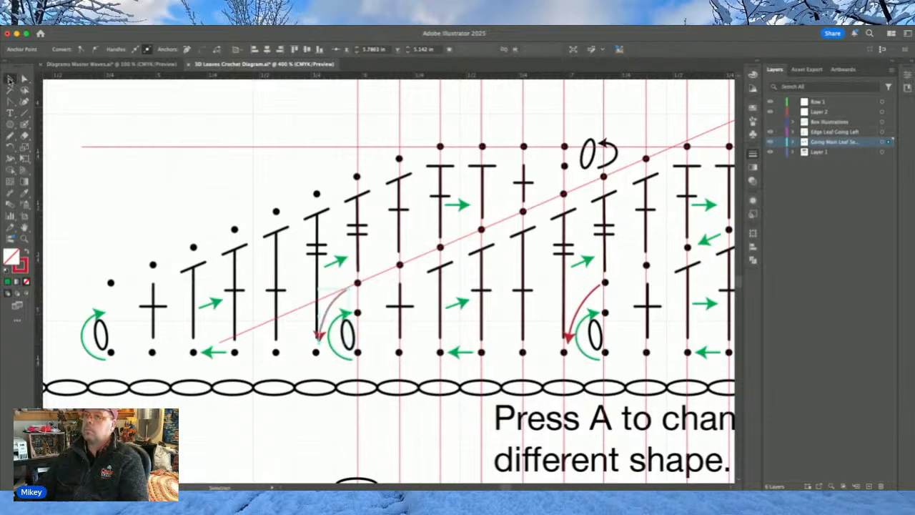
{"action": "left_click", "coordinate": [279, 130]}
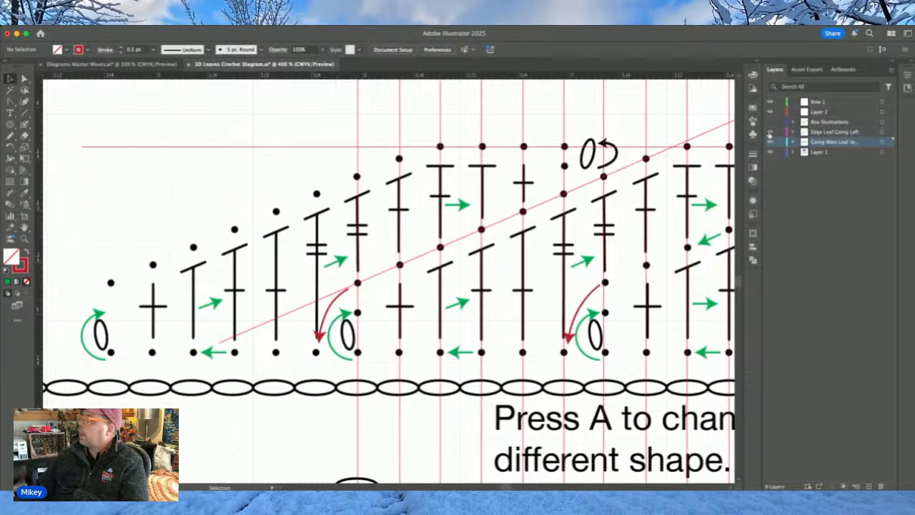
{"action": "left_click", "coordinate": [770, 134]}
{"action": "left_click_drag", "start_coordinate": [614, 206], "coordinate": [369, 239]}
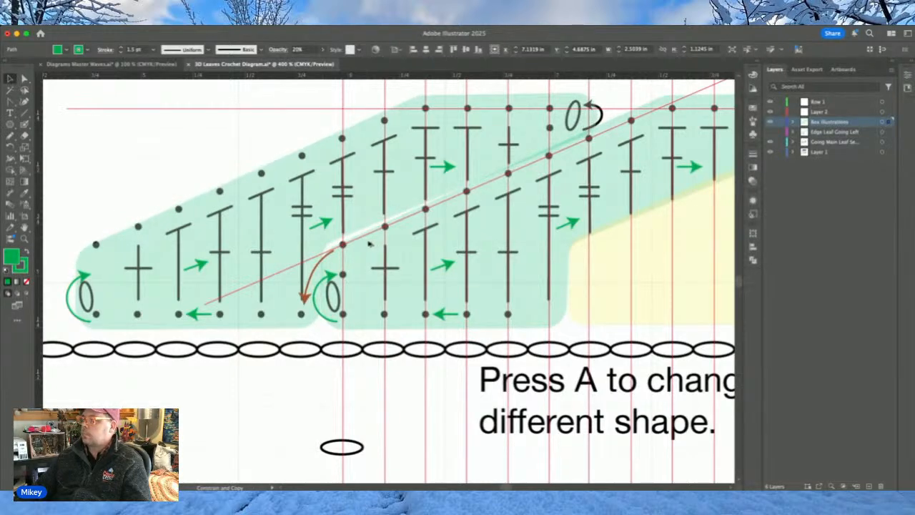
{"action": "left_click", "coordinate": [369, 244]}
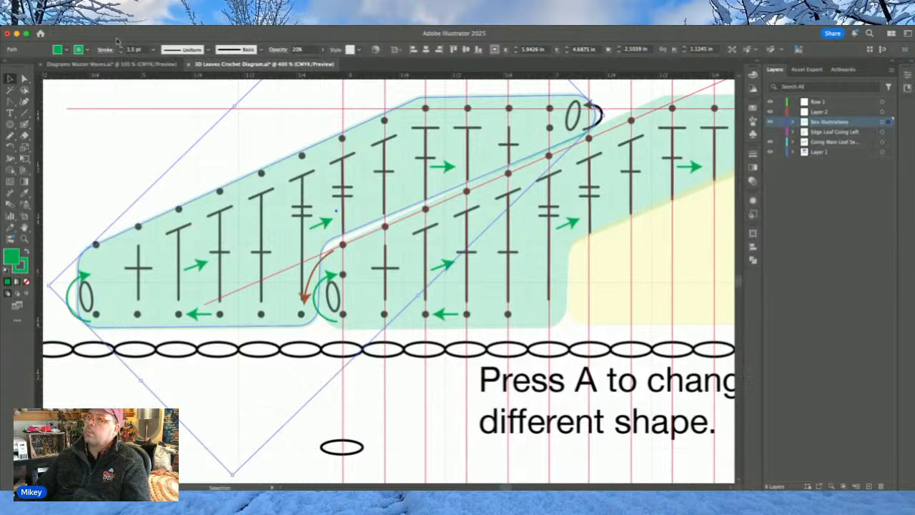
Step: Recolour the copied highlight shape with a dark magenta stroke and fill
{"action": "left_click", "coordinate": [87, 51]}
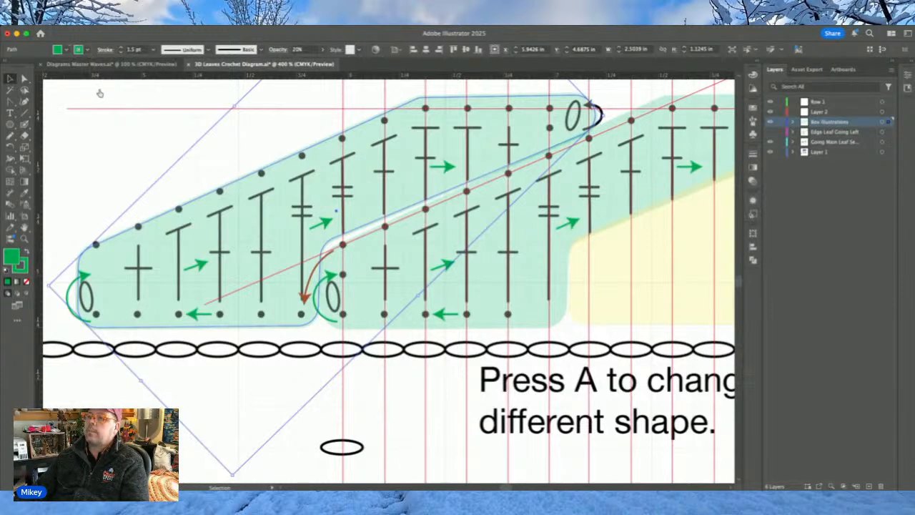
{"action": "left_click", "coordinate": [100, 93]}
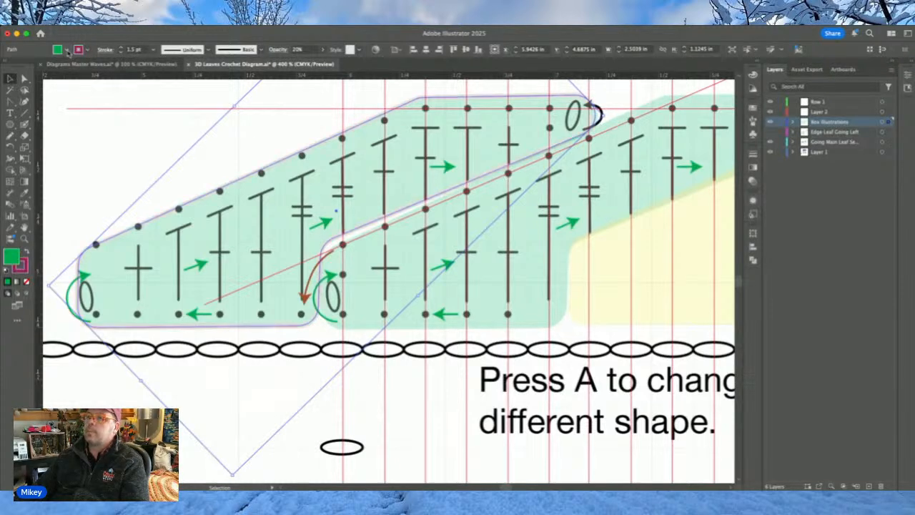
{"action": "left_click", "coordinate": [66, 52]}
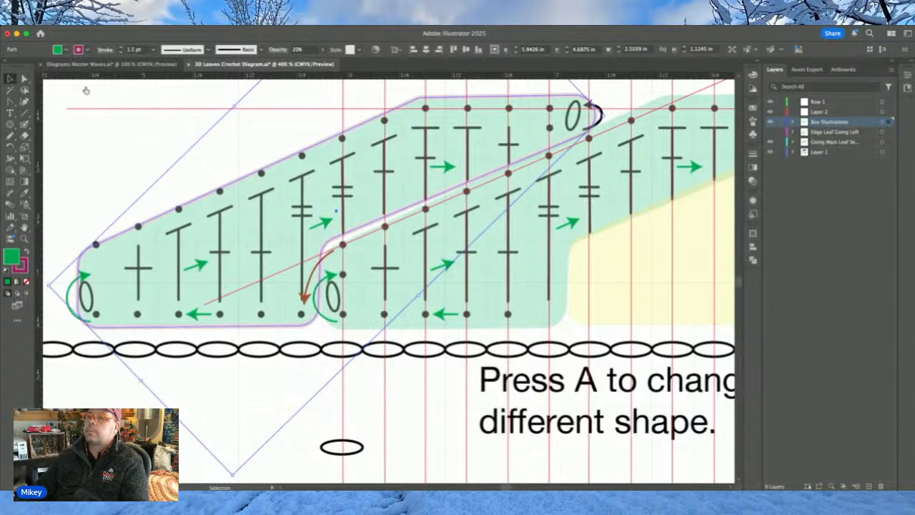
{"action": "left_click", "coordinate": [101, 95]}
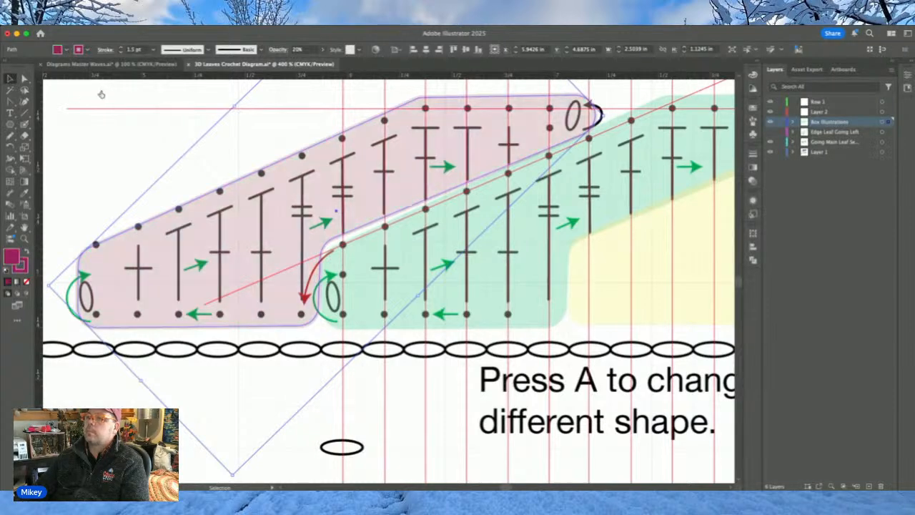
{"action": "left_click", "coordinate": [155, 123]}
{"action": "left_click", "coordinate": [358, 211]}
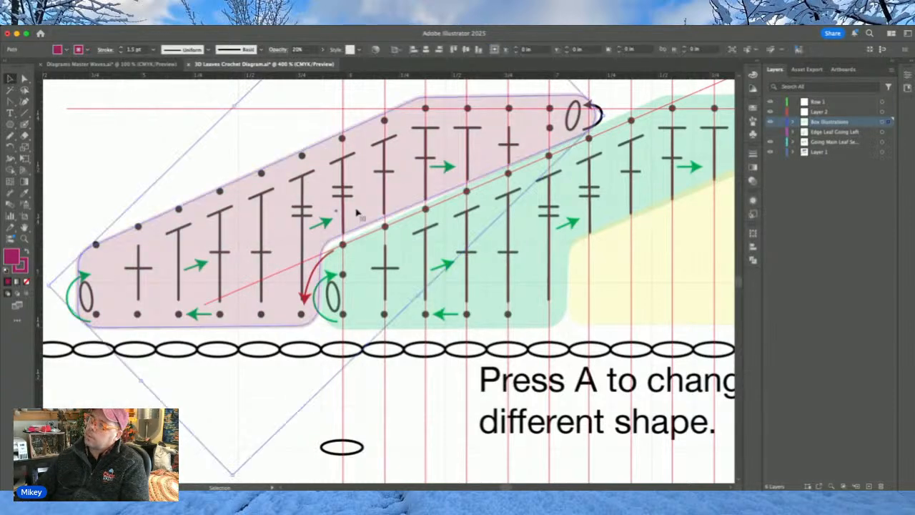
Step: Remove the corner rounding from the magenta highlight shape so all its corners are square
{"action": "left_click", "coordinate": [24, 79]}
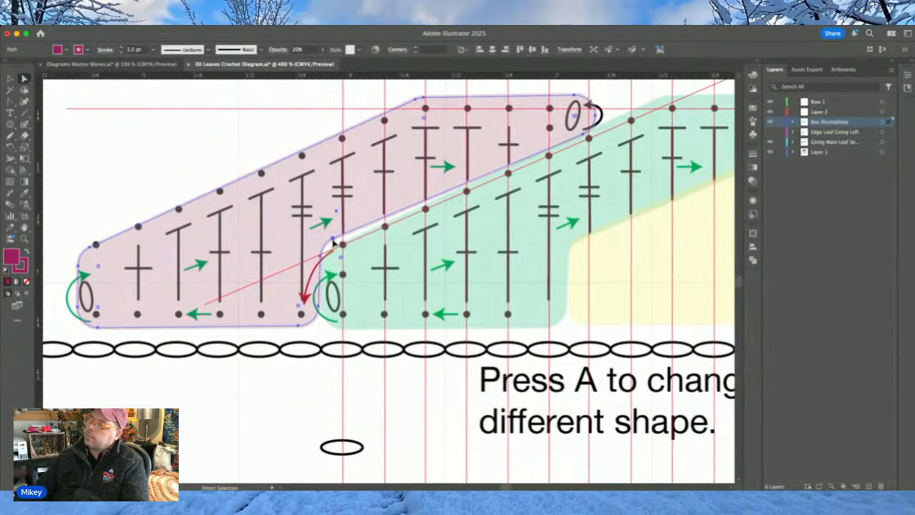
{"action": "left_click", "coordinate": [334, 243]}
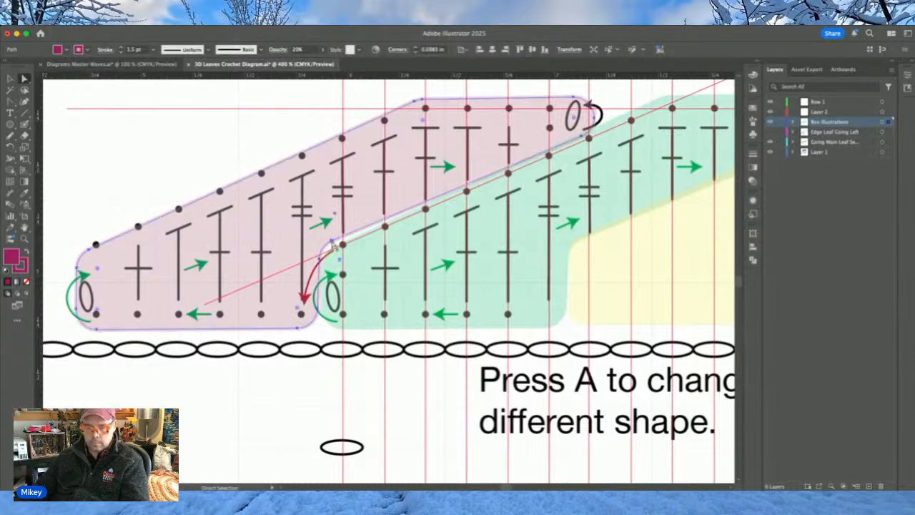
{"action": "left_click_drag", "start_coordinate": [334, 246], "coordinate": [336, 244]}
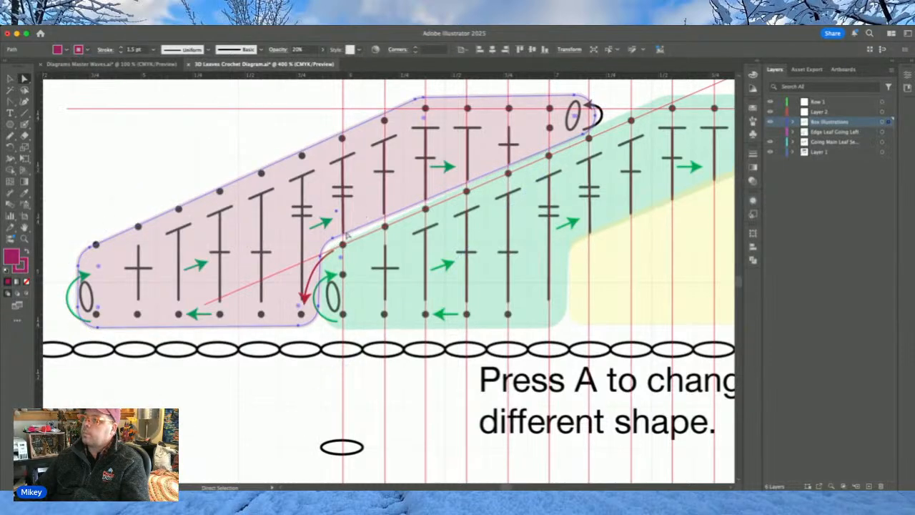
{"action": "left_click_drag", "start_coordinate": [337, 214], "coordinate": [335, 218]}
{"action": "key", "text": "a"}
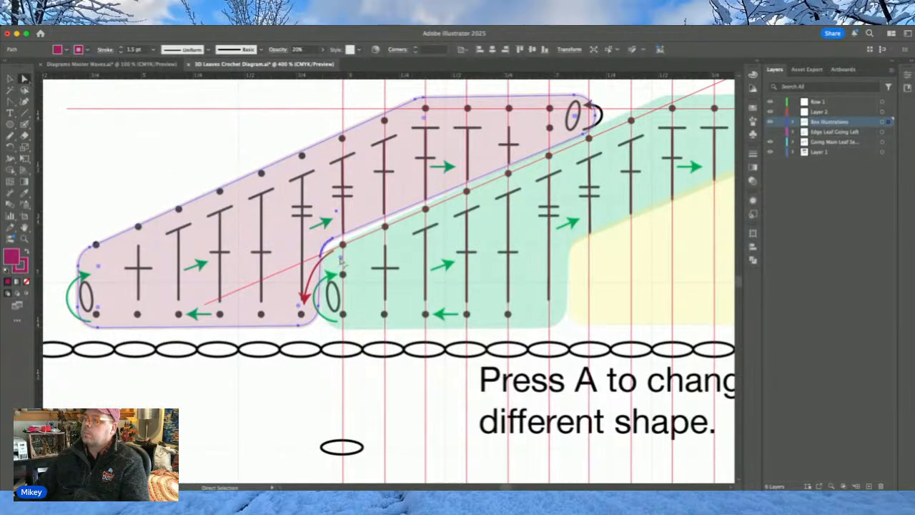
{"action": "left_click", "coordinate": [342, 262]}
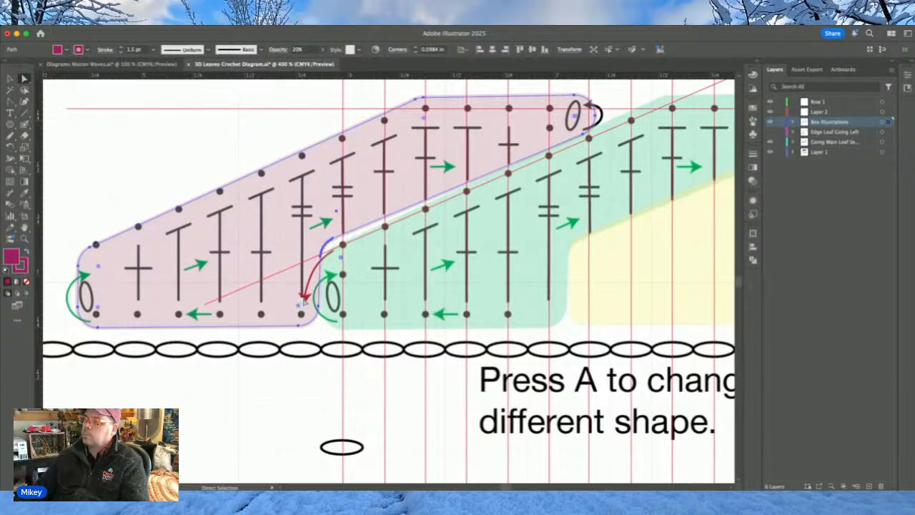
{"action": "left_click", "coordinate": [301, 312]}
{"action": "left_click_drag", "start_coordinate": [310, 316], "coordinate": [333, 331]}
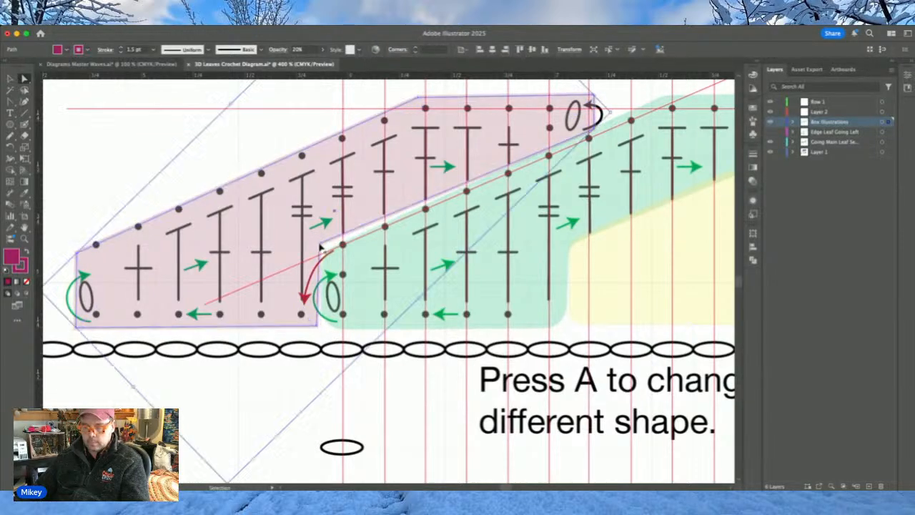
Step: Move the magenta shape's inner notch and lower-right corner anchors slightly right to close the gap beside the green highlight
{"action": "key", "text": "a"}
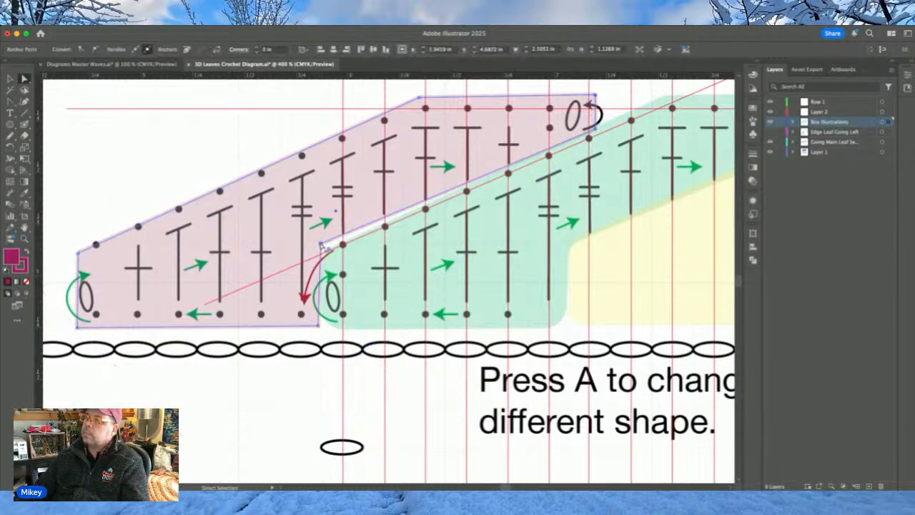
{"action": "left_click", "coordinate": [322, 247]}
{"action": "left_click_drag", "start_coordinate": [322, 247], "coordinate": [325, 249]}
{"action": "left_click_drag", "start_coordinate": [320, 327], "coordinate": [321, 328]}
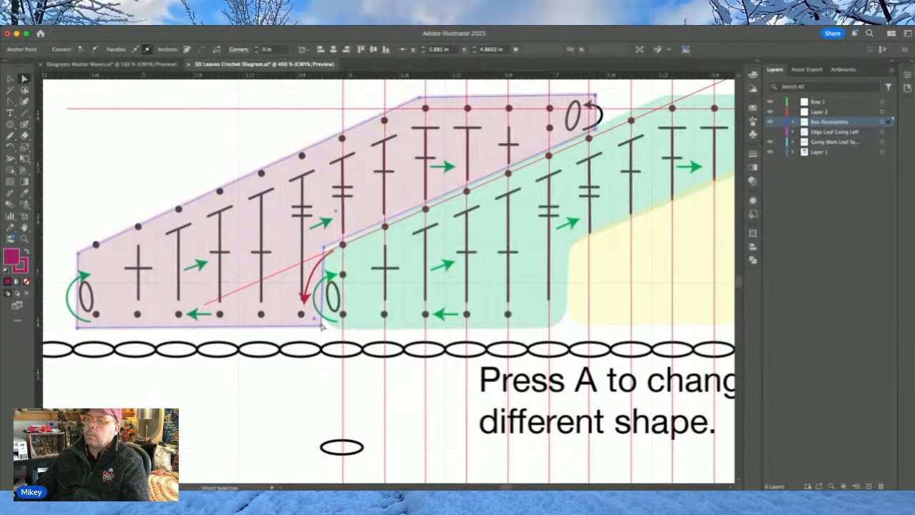
{"action": "left_click", "coordinate": [12, 79]}
{"action": "left_click", "coordinate": [25, 79]}
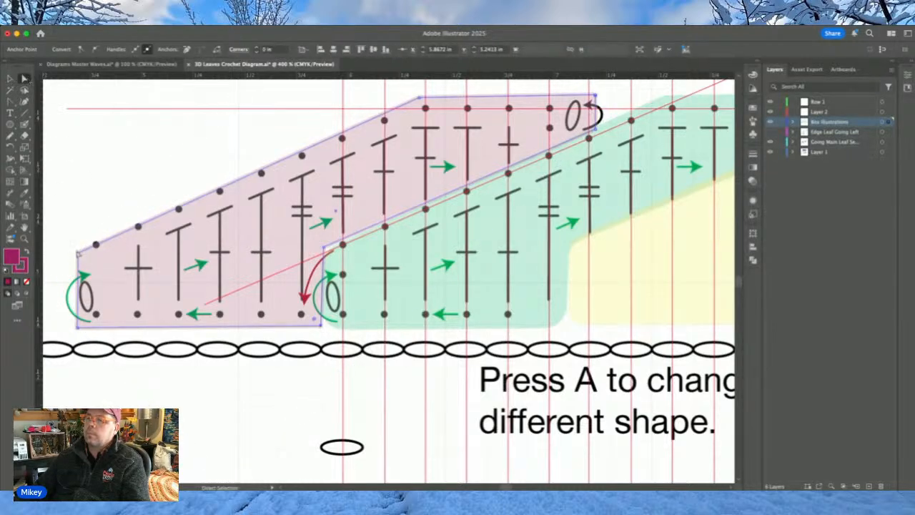
Step: Round all corners of the magenta highlight shape again and fit it around its leaf
{"action": "left_click_drag", "start_coordinate": [86, 262], "coordinate": [91, 265]}
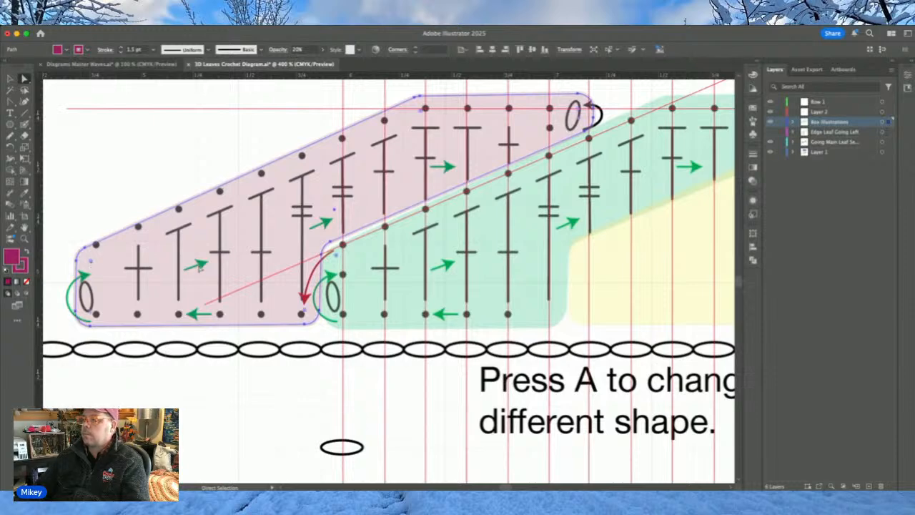
{"action": "key", "text": "super+shift+a"}
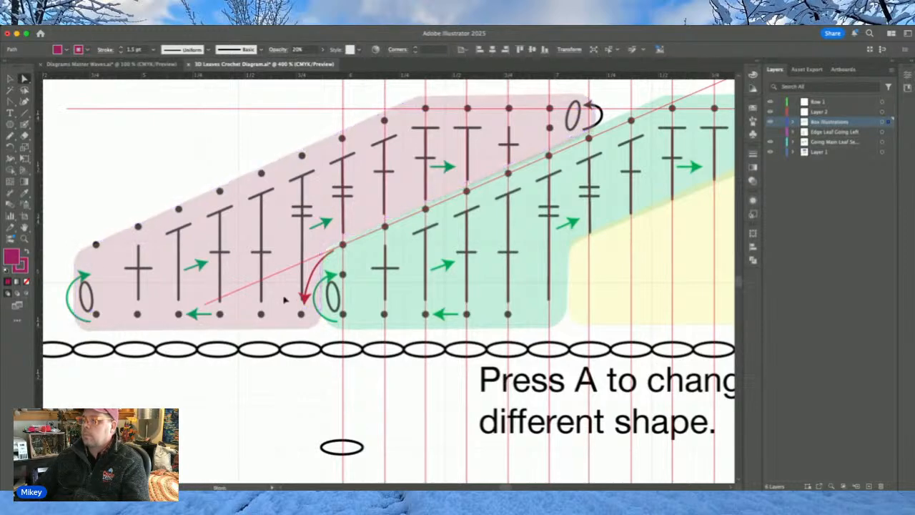
{"action": "left_click", "coordinate": [273, 284]}
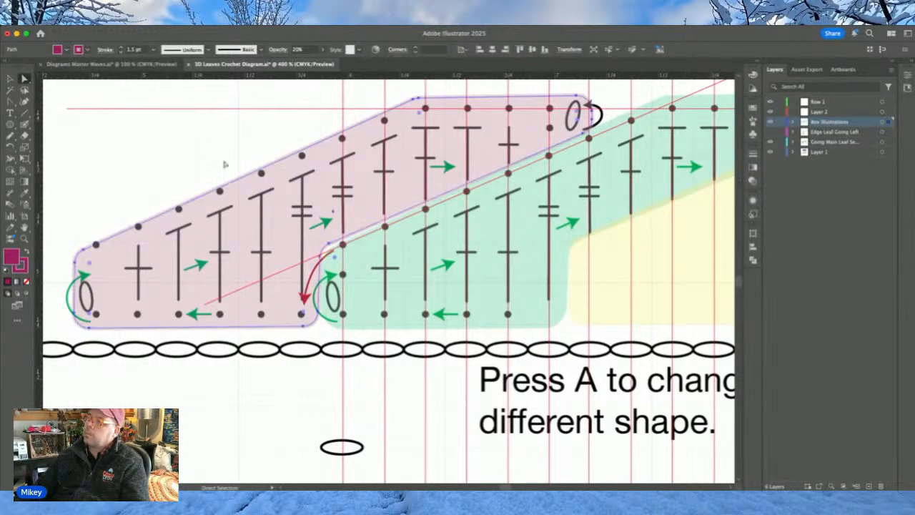
{"action": "left_click", "coordinate": [221, 151]}
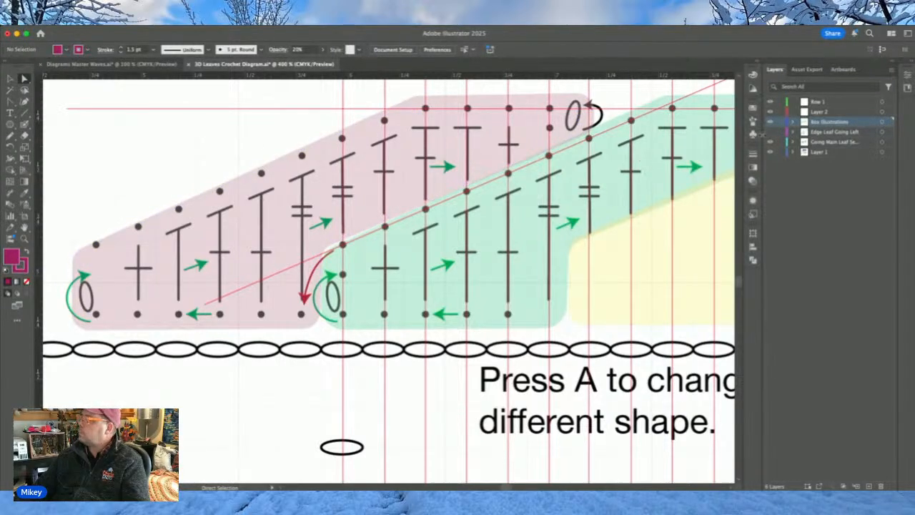
Step: Show the Edge Leaf Going Left layer and copy the magenta highlight shape to the left end of the foundation chain
{"action": "left_click", "coordinate": [771, 133]}
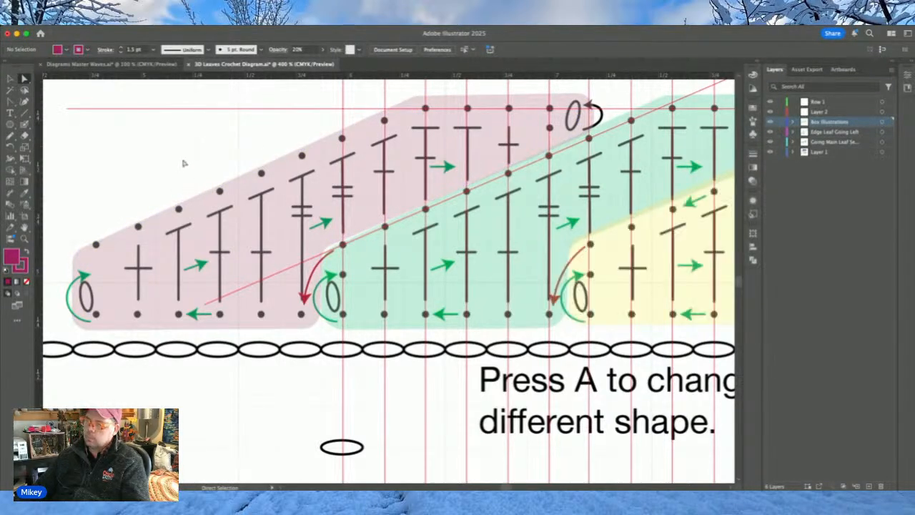
{"action": "key", "text": "super+minus"}
{"action": "key", "text": "super+minus"}
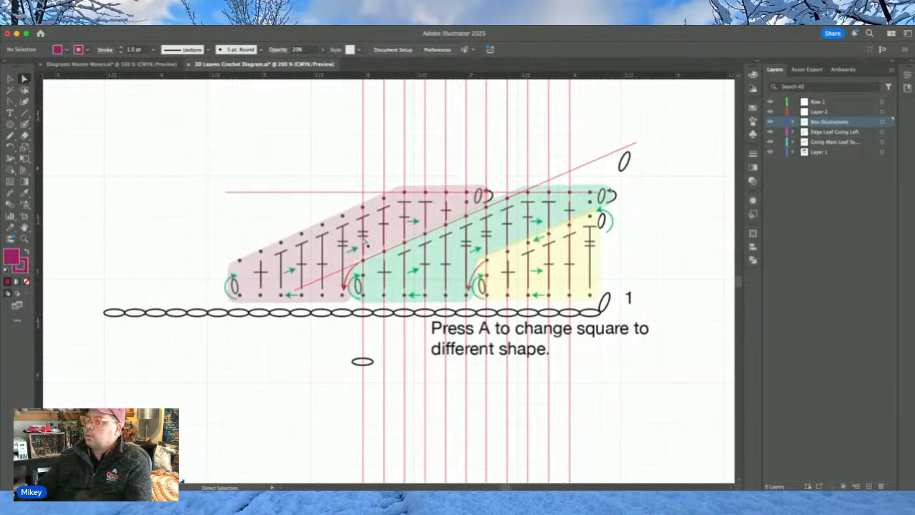
{"action": "left_click", "coordinate": [363, 241]}
{"action": "left_click_drag", "start_coordinate": [364, 241], "coordinate": [241, 261]}
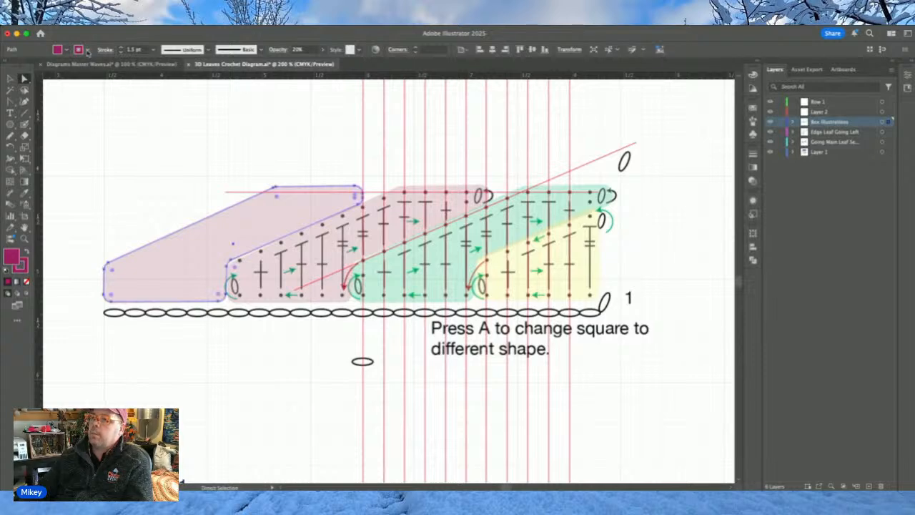
Step: Recolour the new leftmost highlight shape with a light blue stroke and fill
{"action": "left_click", "coordinate": [52, 88]}
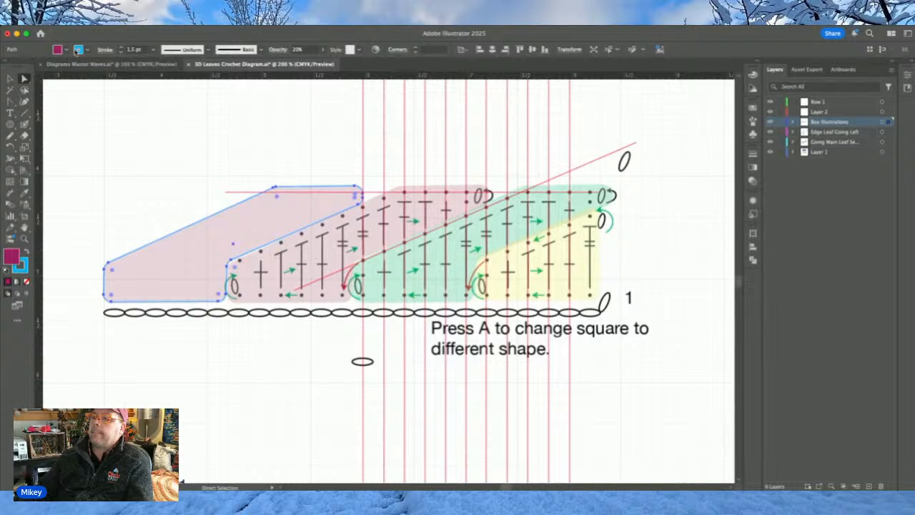
{"action": "left_click", "coordinate": [66, 51]}
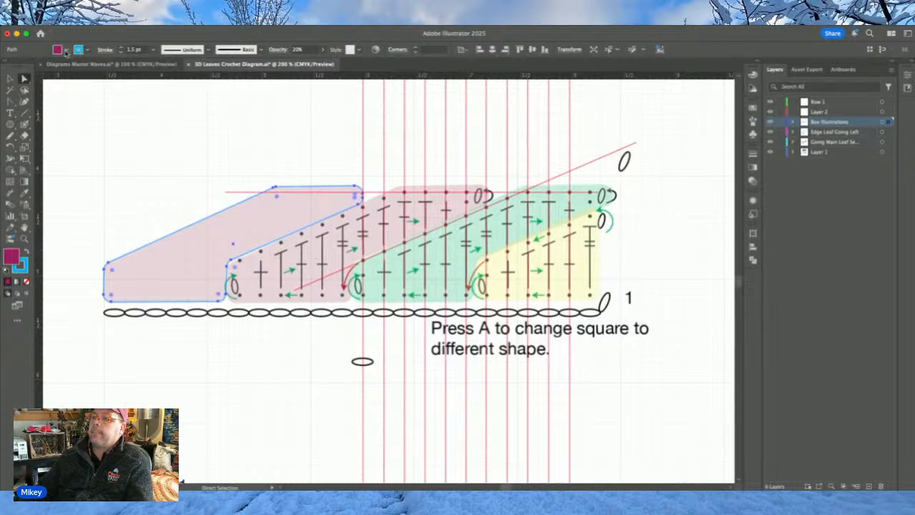
{"action": "left_click", "coordinate": [52, 86]}
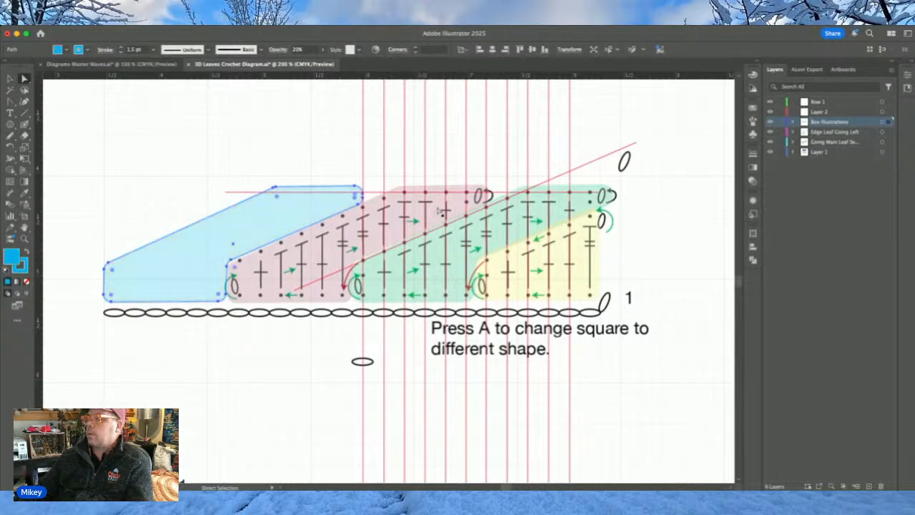
{"action": "left_click", "coordinate": [439, 213]}
Step: Hide the Box Illustrations layer and copy the leftmost leaf group, including its red arrow, over the last six chains at the left end
{"action": "left_click", "coordinate": [770, 122]}
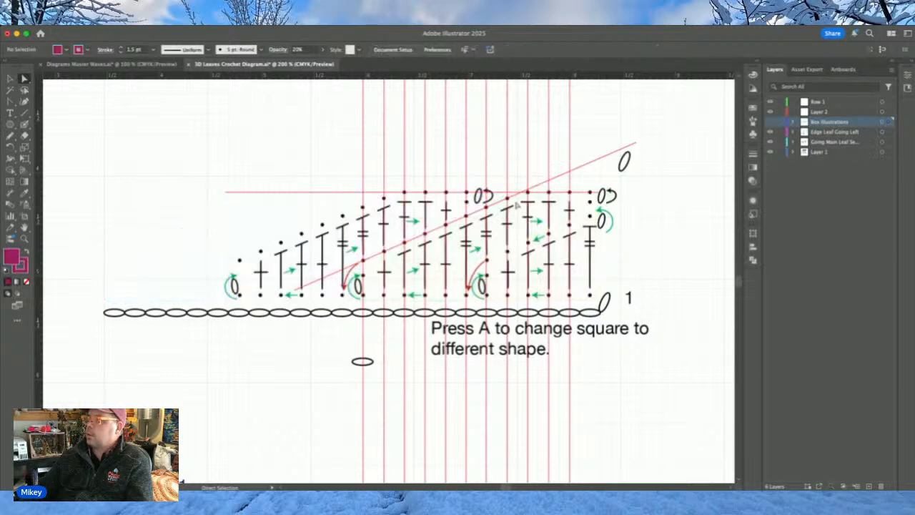
{"action": "left_click", "coordinate": [408, 219]}
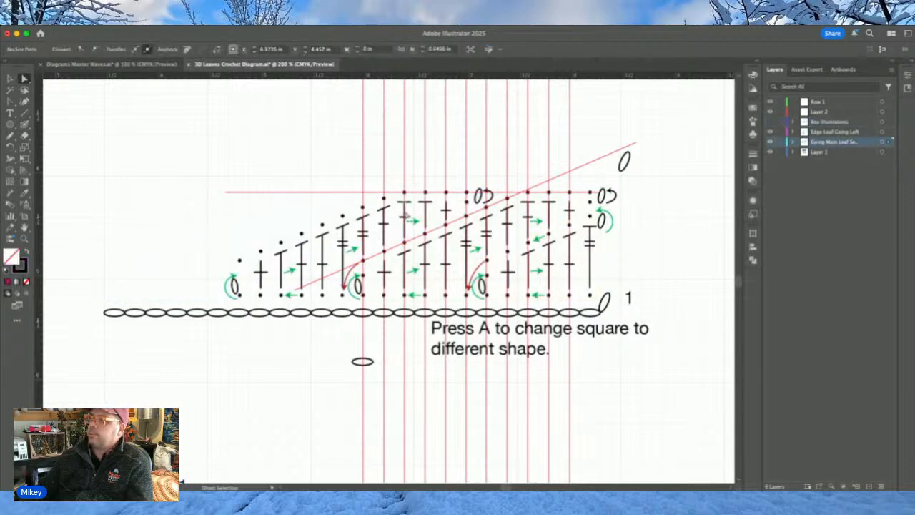
{"action": "left_click", "coordinate": [414, 161]}
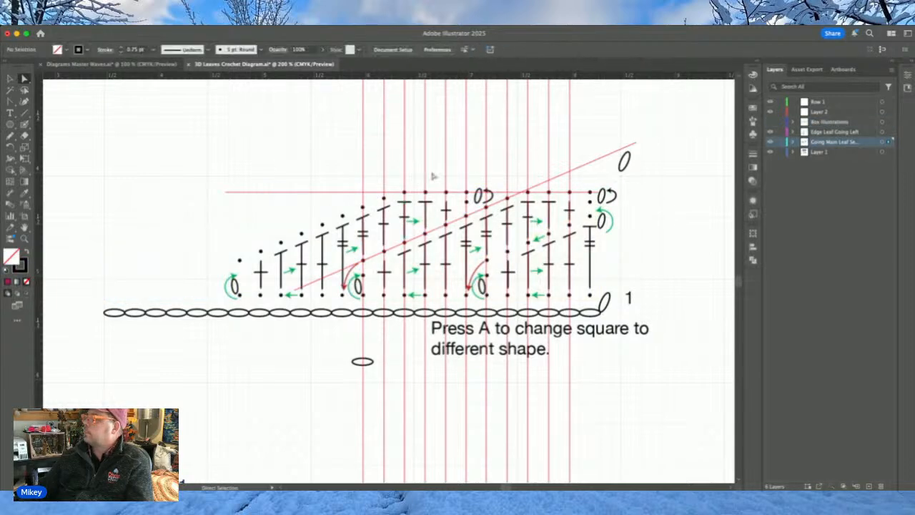
{"action": "key", "text": "v"}
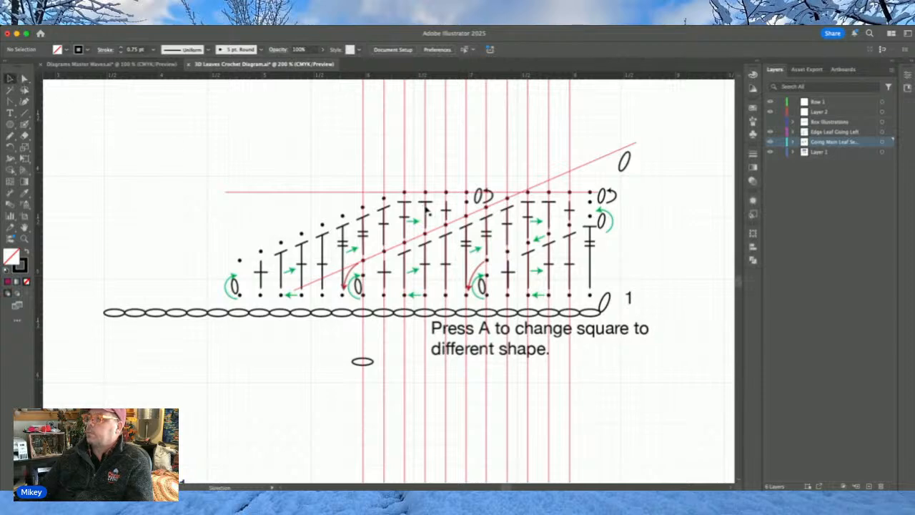
{"action": "left_click", "coordinate": [426, 210]}
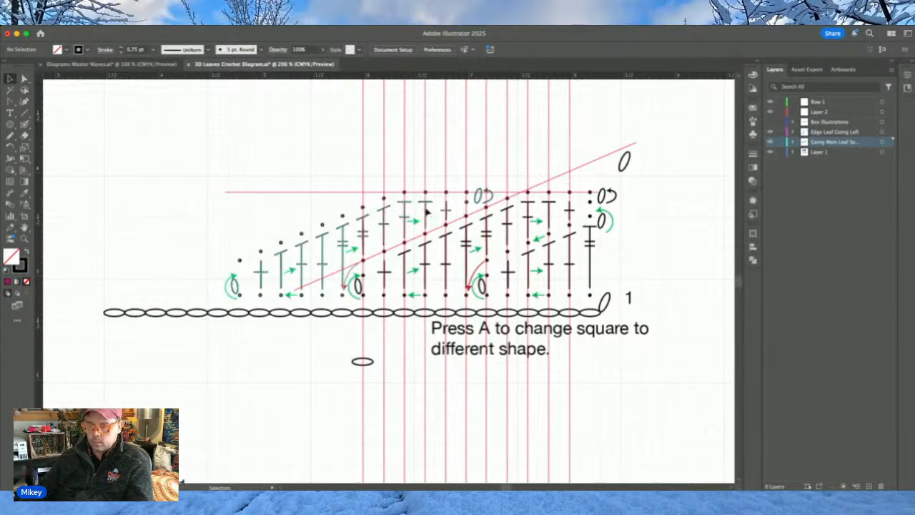
{"action": "left_click_drag", "start_coordinate": [427, 210], "coordinate": [303, 233]}
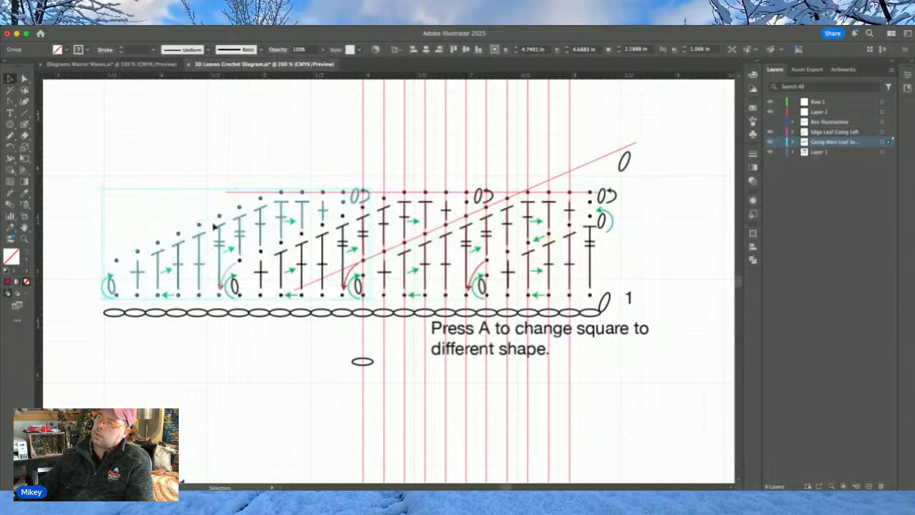
{"action": "left_click", "coordinate": [458, 142]}
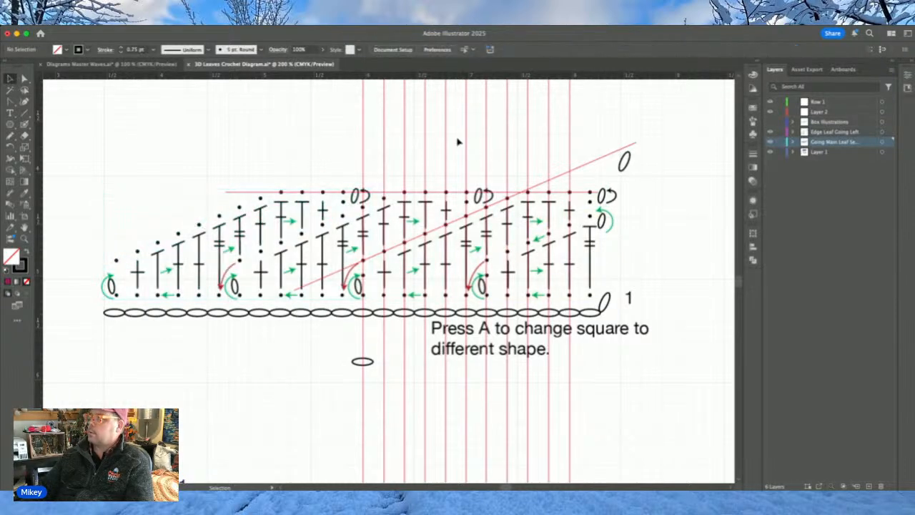
{"action": "scroll", "coordinate": [334, 244], "scroll_direction": "left", "scroll_amount": 10}
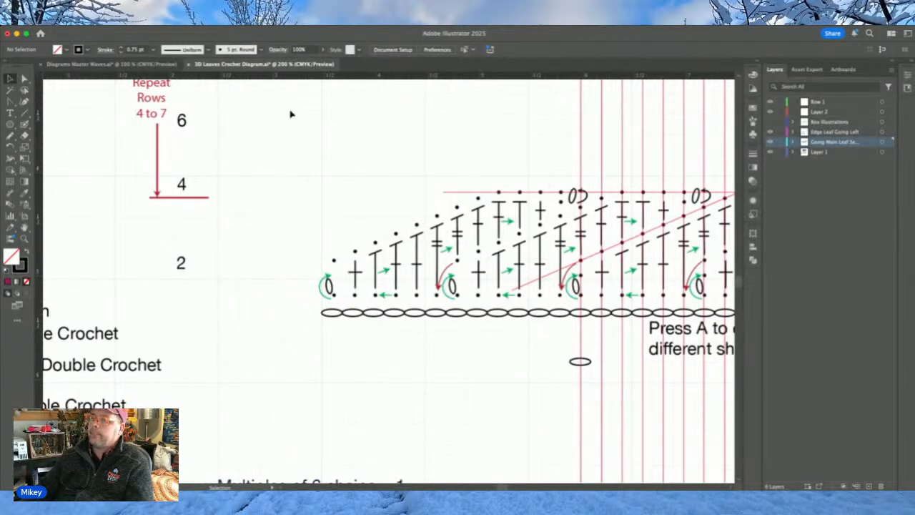
{"action": "scroll", "coordinate": [291, 114], "scroll_direction": "up", "scroll_amount": 3}
{"action": "left_click_drag", "start_coordinate": [245, 91], "coordinate": [166, 335]}
{"action": "left_click_drag", "start_coordinate": [159, 247], "coordinate": [111, 221]}
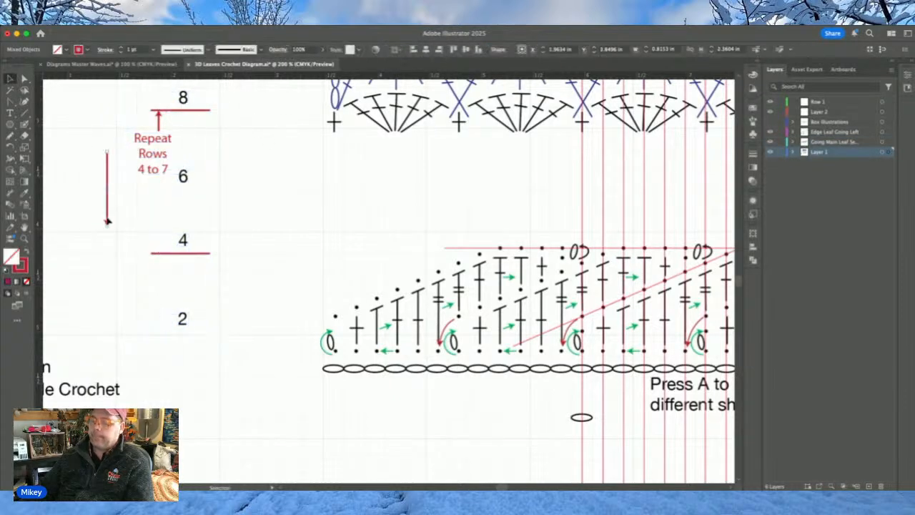
{"action": "key", "text": "super+z"}
{"action": "left_click", "coordinate": [257, 193]}
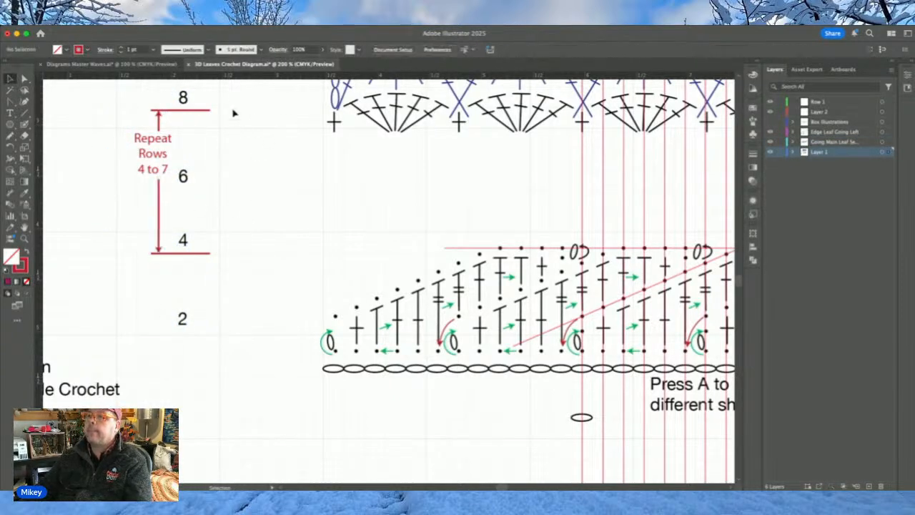
Step: Move the row numbers 2 to 8 and the Repeat Rows marker further up and left to clear space beside the diagram
{"action": "left_click", "coordinate": [180, 318]}
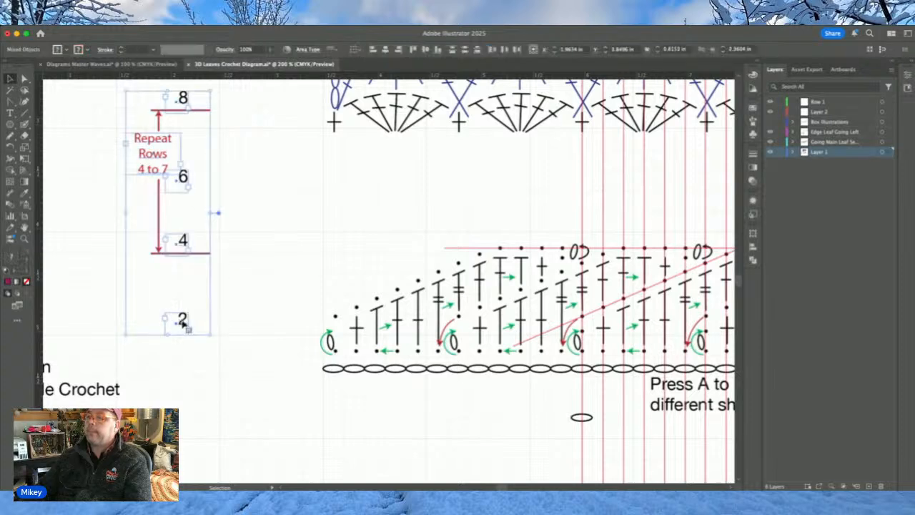
{"action": "left_click_drag", "start_coordinate": [180, 319], "coordinate": [91, 244]}
{"action": "left_click", "coordinate": [319, 246]}
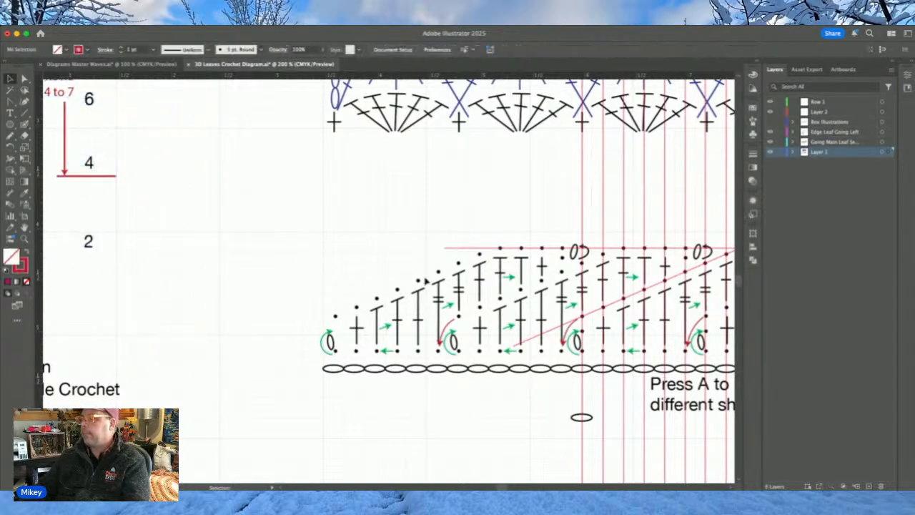
Step: Copy the leftmost leaf group horizontally six chains further left, so that it extends past the end of the foundation chain
{"action": "left_click", "coordinate": [460, 297]}
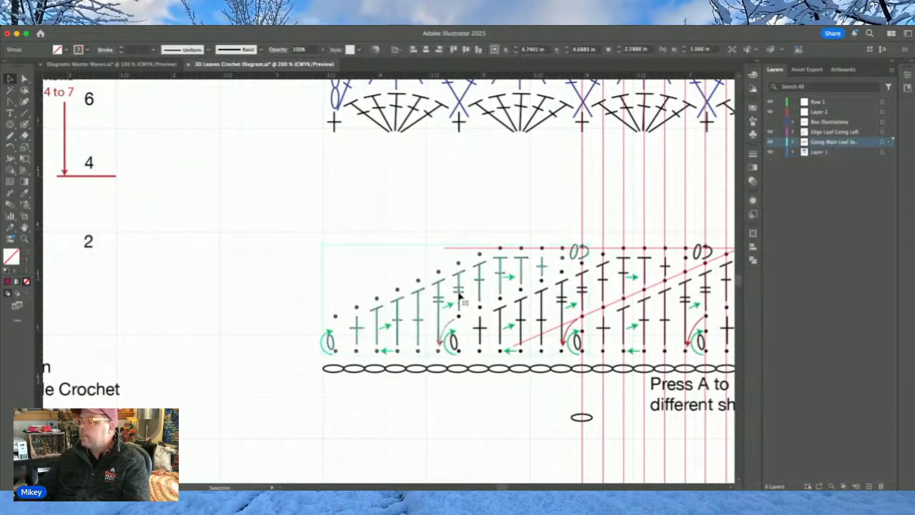
{"action": "left_click_drag", "start_coordinate": [460, 297], "coordinate": [337, 313]}
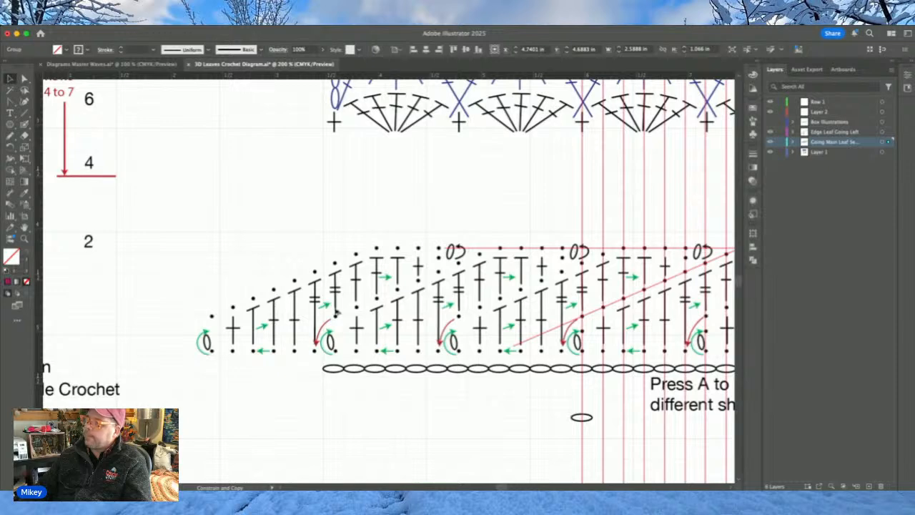
{"action": "left_click_drag", "start_coordinate": [336, 313], "coordinate": [337, 313]}
{"action": "left_click", "coordinate": [450, 221]}
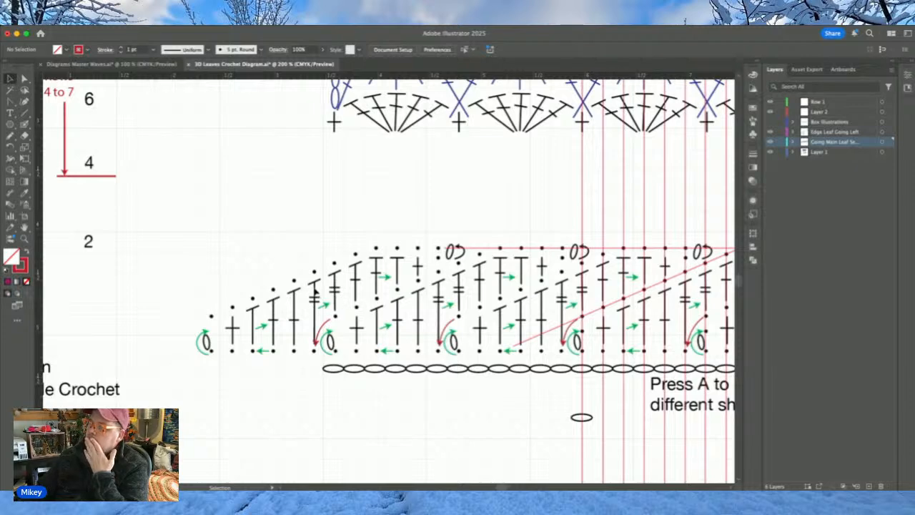
Step: Isolate the new leaf copy and delete its long two-bar stitch, the red arrow and the dots of that column
{"action": "double_click", "coordinate": [315, 299]}
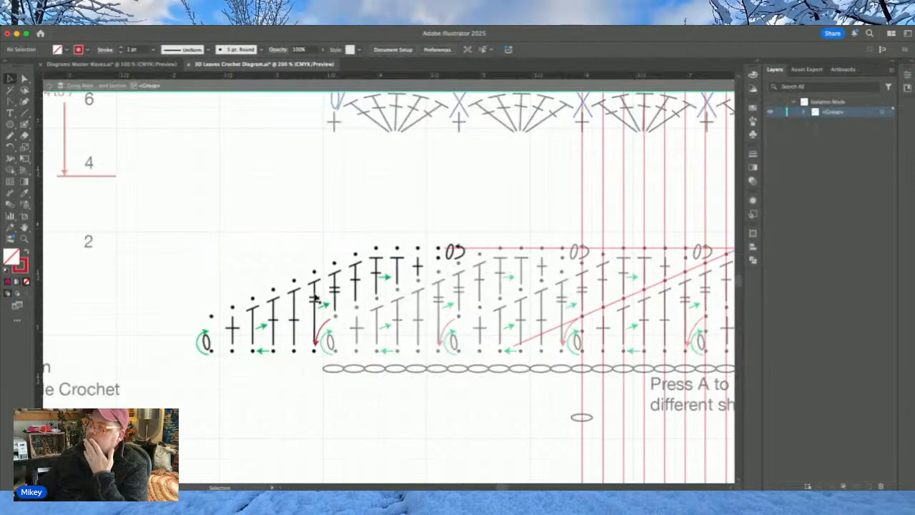
{"action": "key", "text": "Delete"}
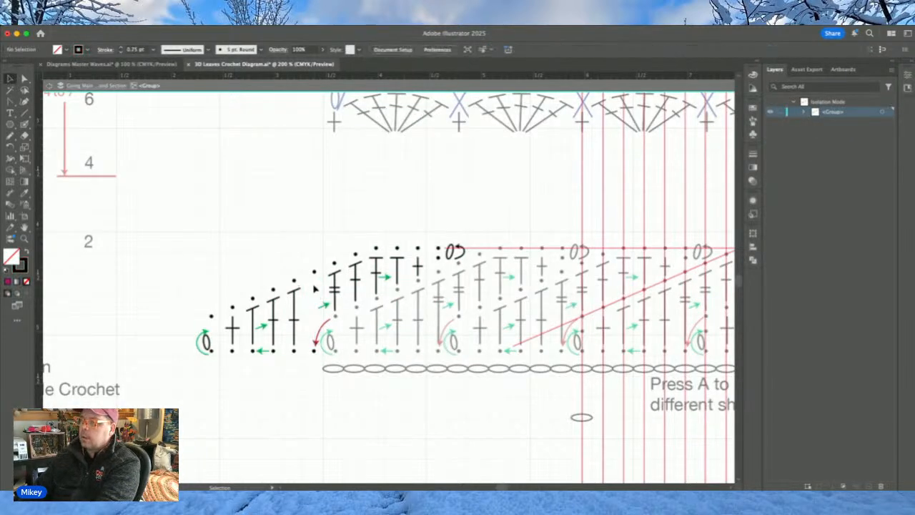
{"action": "left_click", "coordinate": [316, 349]}
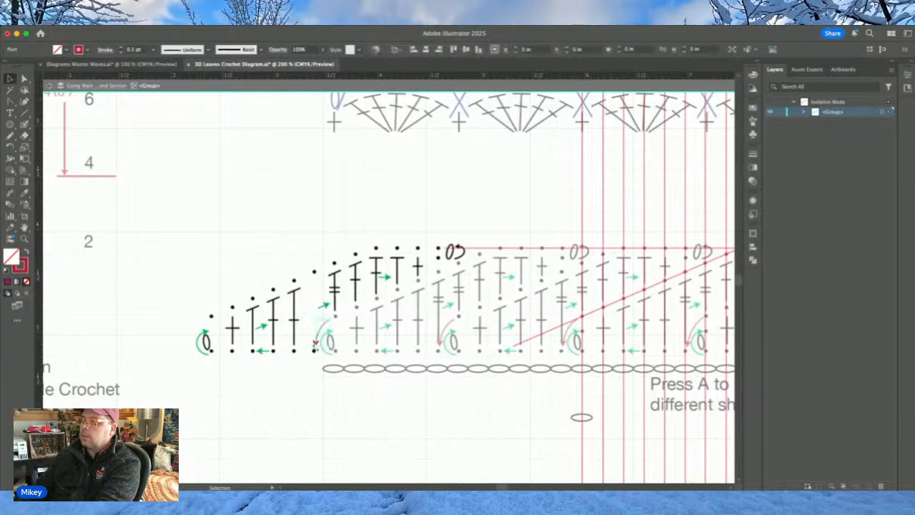
{"action": "key", "text": "Delete"}
{"action": "left_click", "coordinate": [314, 351]}
{"action": "key", "text": "Delete"}
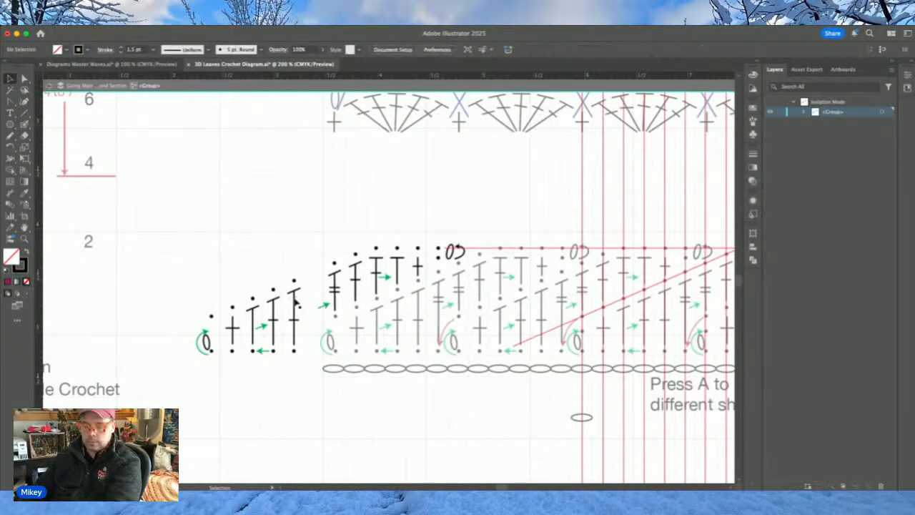
Step: Undo the last deletions of the dots and the red arrow in the isolated leaf copy
{"action": "key", "text": "a"}
{"action": "left_click", "coordinate": [296, 302]}
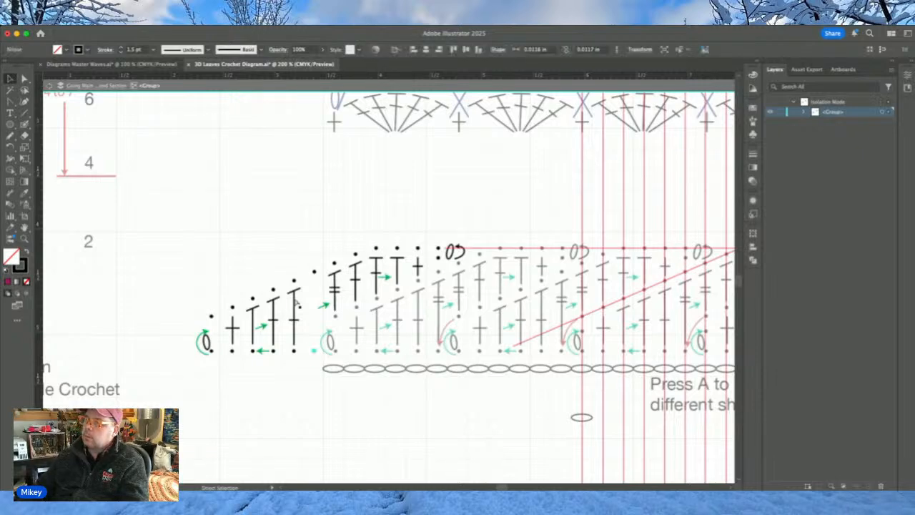
{"action": "left_click", "coordinate": [315, 344]}
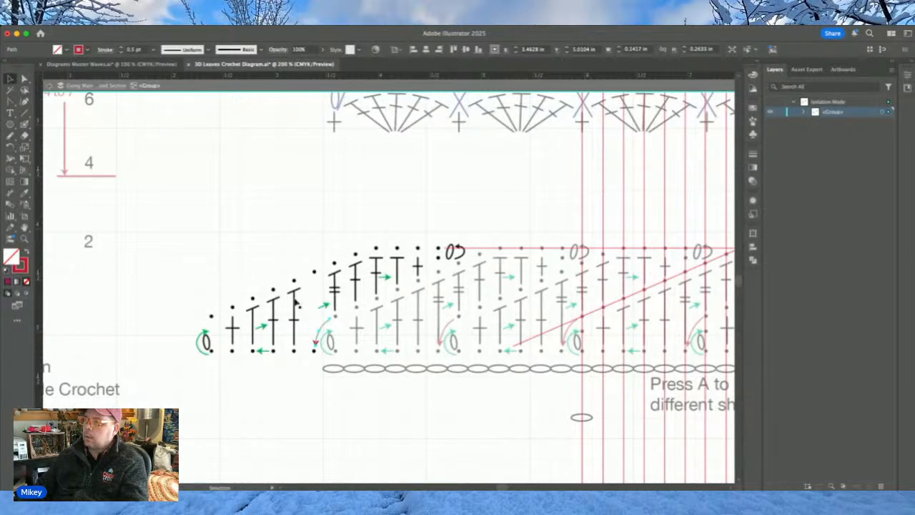
{"action": "key", "text": "v"}
{"action": "left_click", "coordinate": [312, 267]}
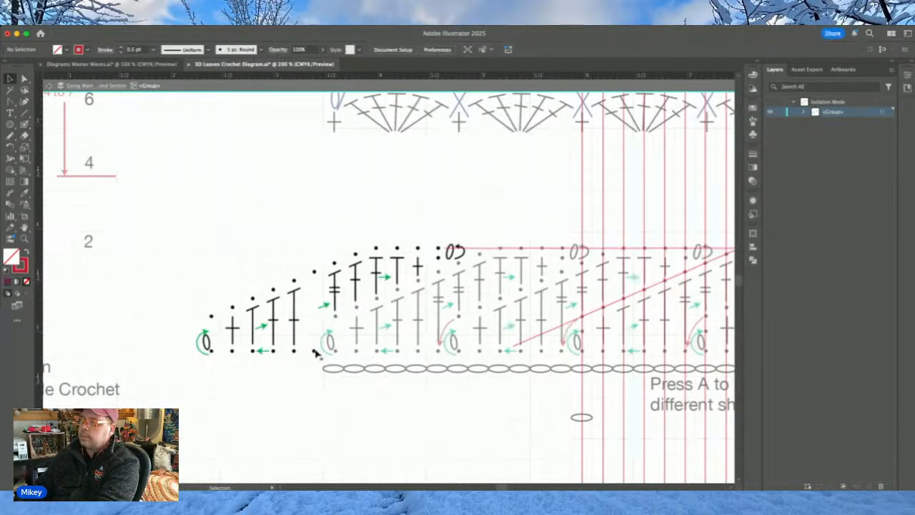
Step: Delete the remaining stitches, dots and arrows of the leaf copy that extend past the end of the foundation chain
{"action": "left_click", "coordinate": [314, 351]}
{"action": "key", "text": "Delete"}
{"action": "left_click_drag", "start_coordinate": [197, 360], "coordinate": [186, 362]}
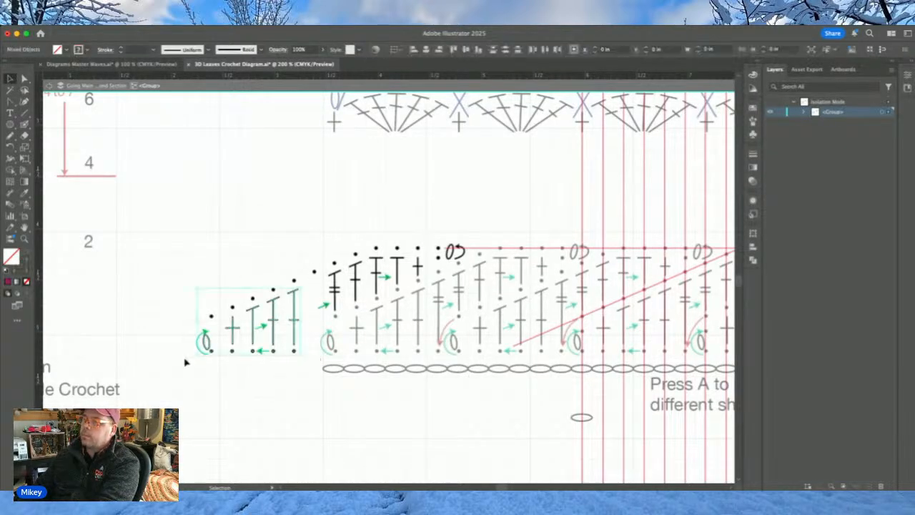
{"action": "key", "text": "Delete"}
{"action": "left_click_drag", "start_coordinate": [266, 327], "coordinate": [303, 341]}
{"action": "key", "text": "Delete"}
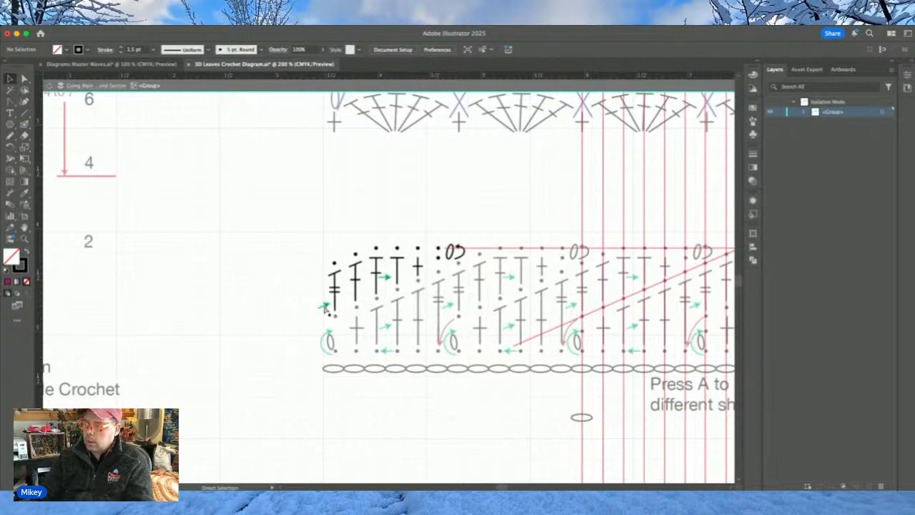
Step: Switch to the Diagrams Master Waves document and copy the vertical four-chain symbol above the rotated-chain note
{"action": "key", "text": "super+equal"}
{"action": "key", "text": "super+equal"}
{"action": "key", "text": "super+equal"}
{"action": "scroll", "coordinate": [325, 309], "scroll_direction": "left", "scroll_amount": 5}
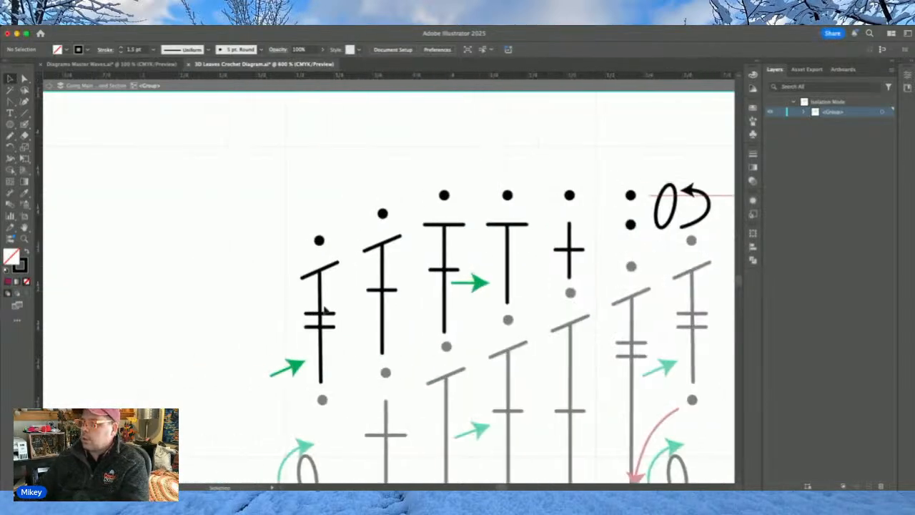
{"action": "left_click", "coordinate": [323, 323]}
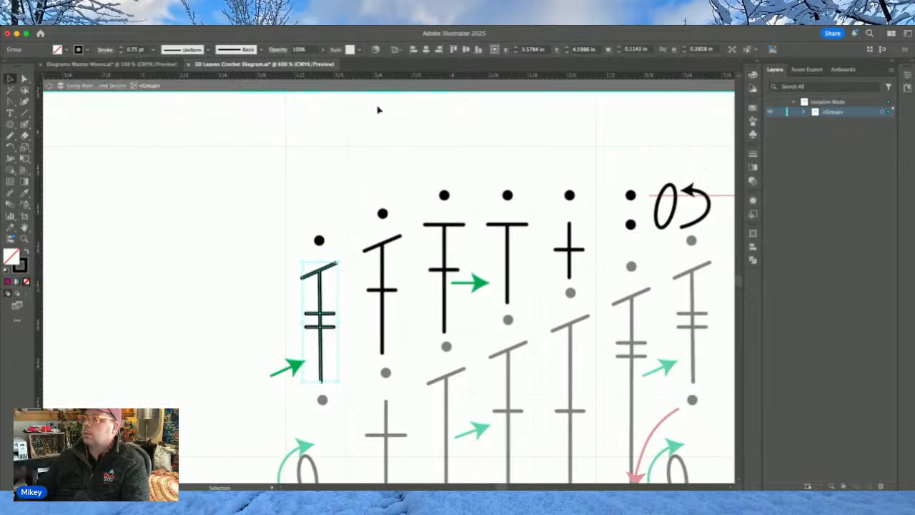
{"action": "left_click", "coordinate": [482, 165]}
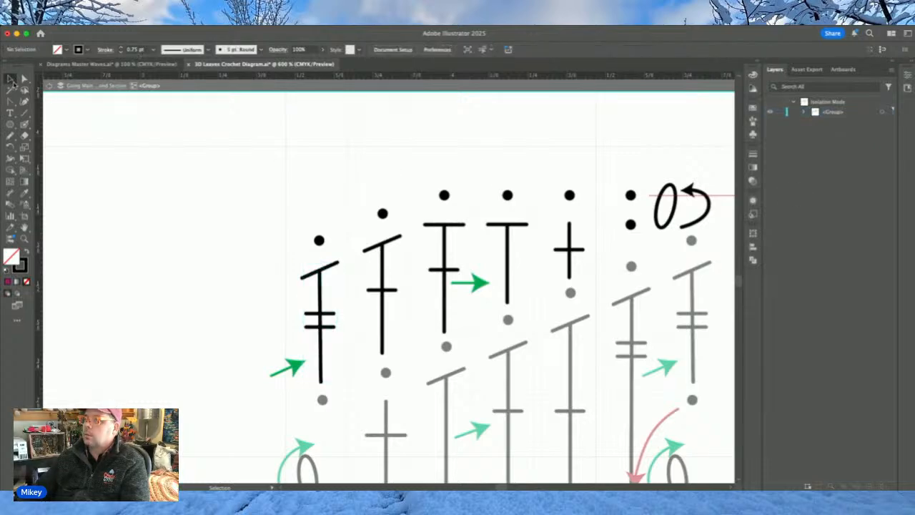
{"action": "left_click", "coordinate": [100, 69]}
{"action": "scroll", "coordinate": [329, 364], "scroll_direction": "left", "scroll_amount": 5}
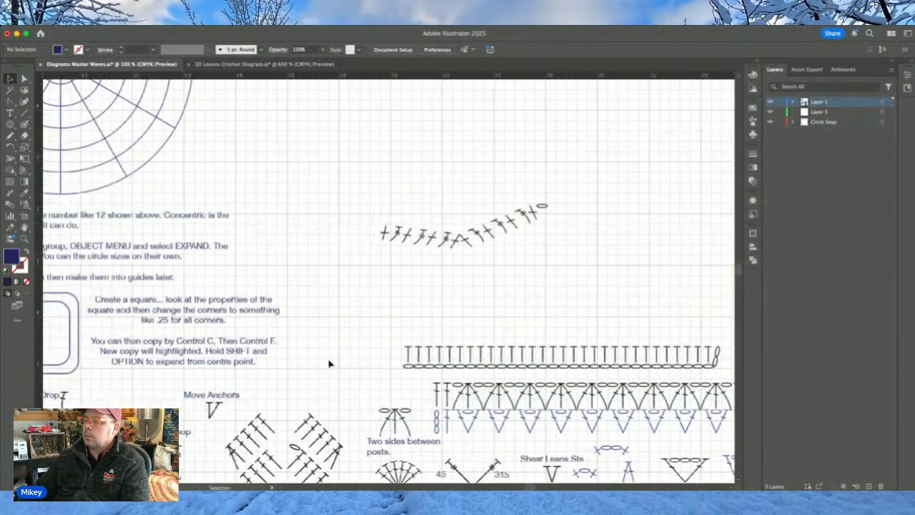
{"action": "scroll", "coordinate": [329, 364], "scroll_direction": "left", "scroll_amount": 5}
{"action": "scroll", "coordinate": [328, 386], "scroll_direction": "down", "scroll_amount": 6}
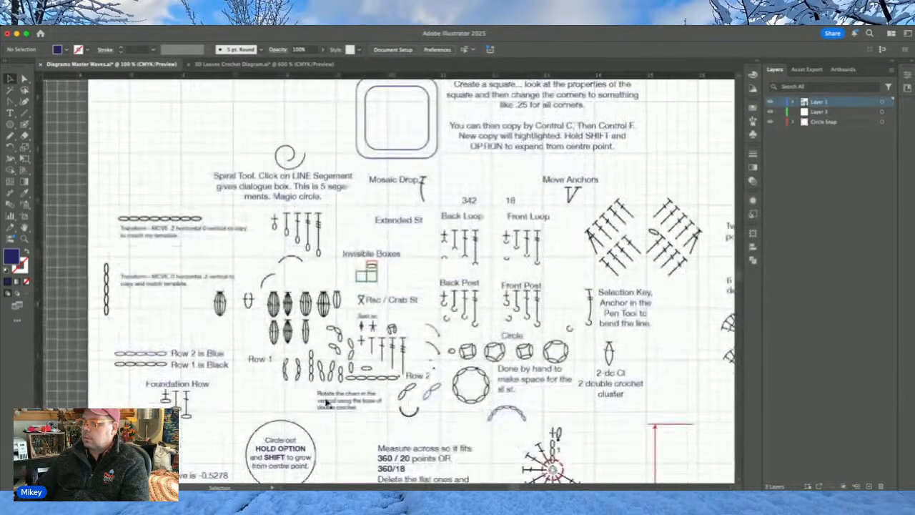
{"action": "left_click_drag", "start_coordinate": [316, 348], "coordinate": [307, 393]}
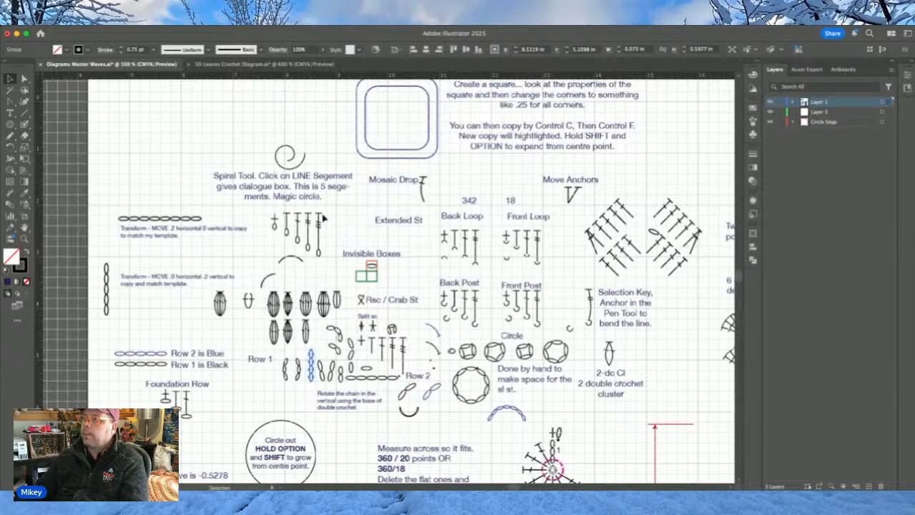
Step: Paste the four-chain symbol into the isolated leaf group of the 3D Leaves diagram, place it left of the stitches and leave isolation
{"action": "left_click", "coordinate": [208, 64]}
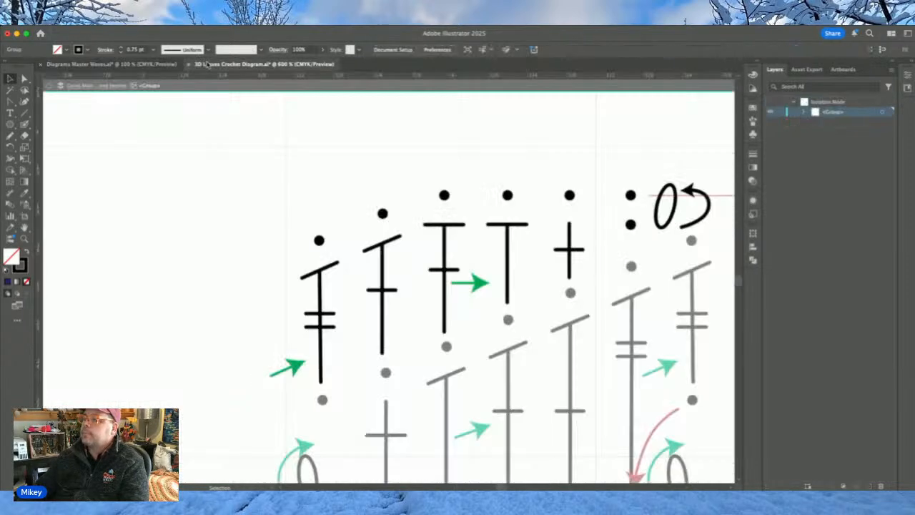
{"action": "key", "text": "ctrl+v"}
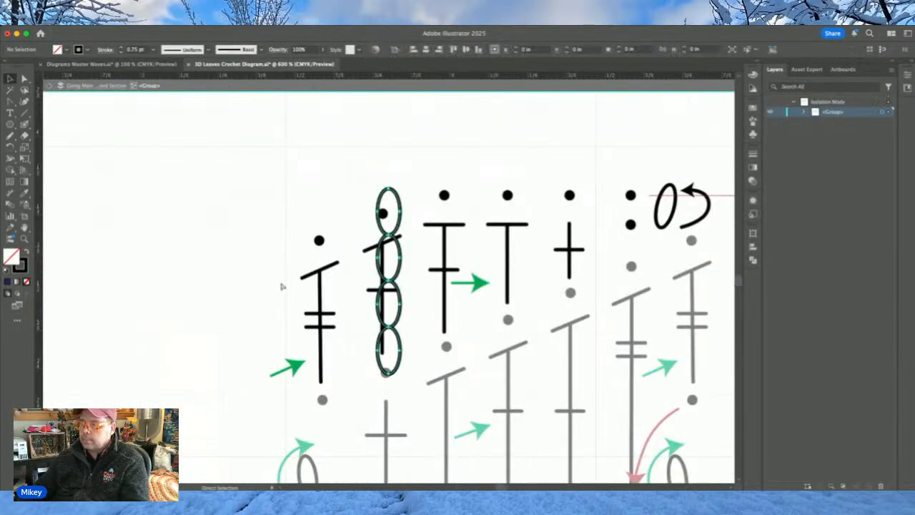
{"action": "left_click_drag", "start_coordinate": [392, 286], "coordinate": [218, 286]}
{"action": "left_click", "coordinate": [575, 133]}
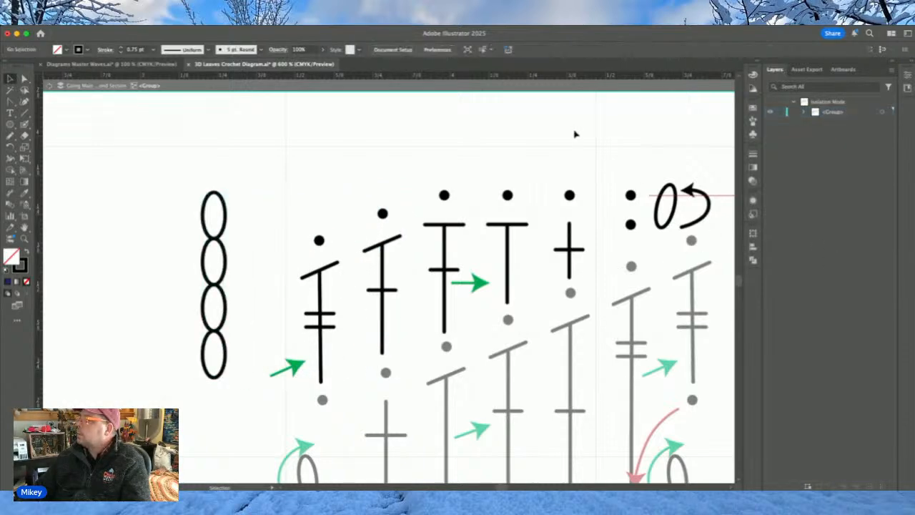
{"action": "double_click", "coordinate": [575, 133]}
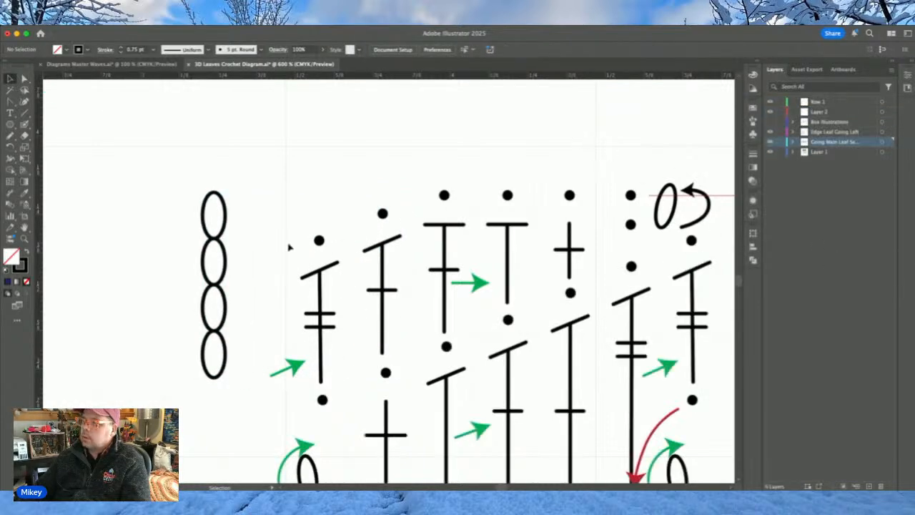
Step: Isolate the leaf group again and delete its leftmost two-bar stitch
{"action": "left_click", "coordinate": [325, 319]}
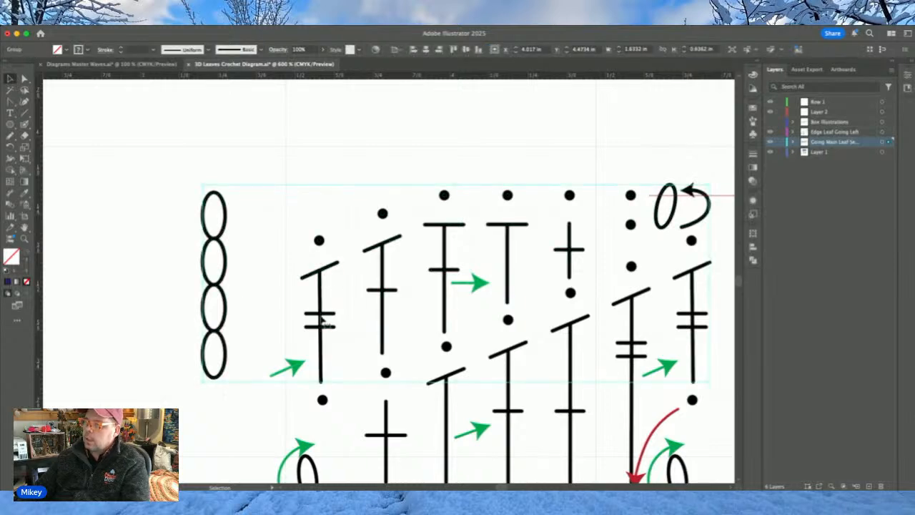
{"action": "double_click", "coordinate": [325, 319]}
{"action": "key", "text": "Delete"}
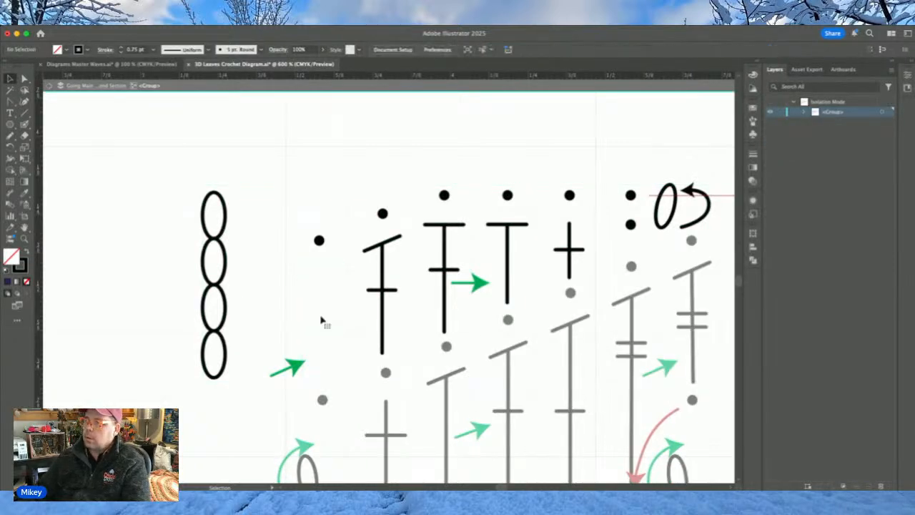
Step: Fit the four-chain symbol, about 0.41 in tall, between the dots of the emptied column and move the green arrow up beside it
{"action": "left_click", "coordinate": [226, 338]}
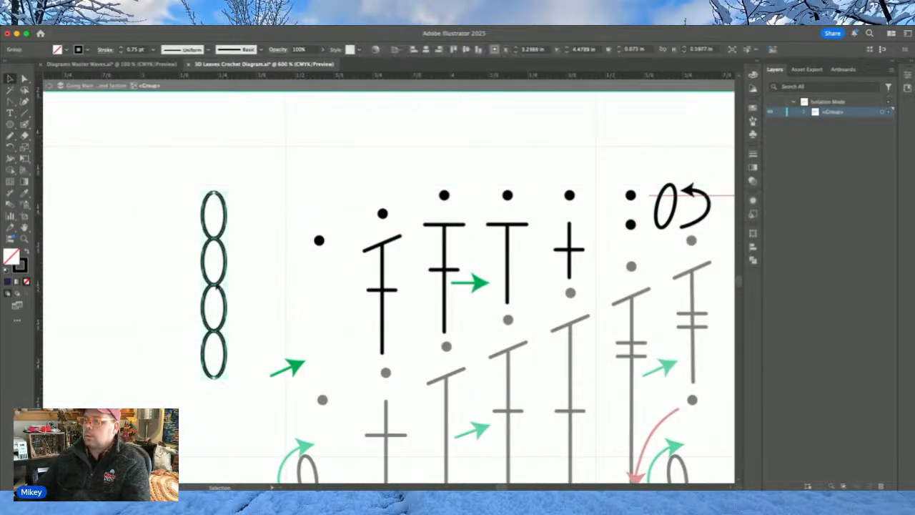
{"action": "left_click_drag", "start_coordinate": [219, 289], "coordinate": [323, 300]}
{"action": "left_click_drag", "start_coordinate": [323, 203], "coordinate": [323, 247]}
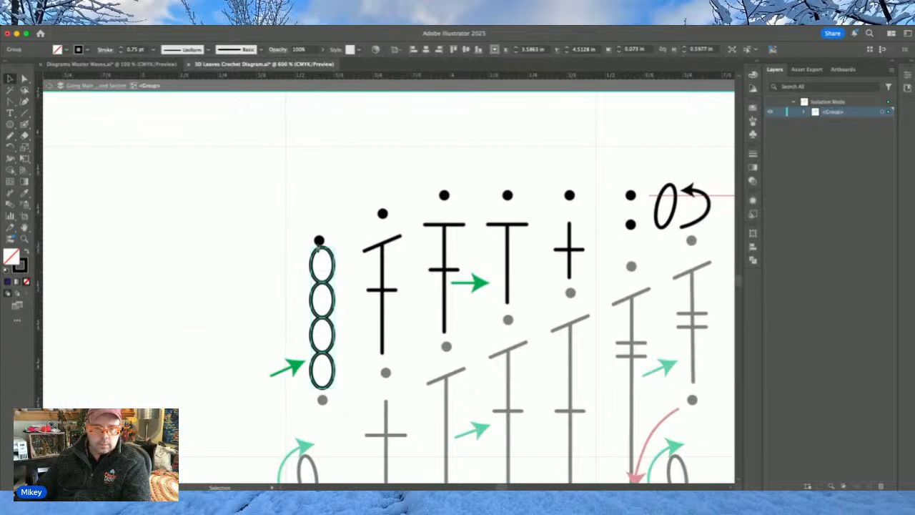
{"action": "left_click_drag", "start_coordinate": [334, 307], "coordinate": [334, 323]}
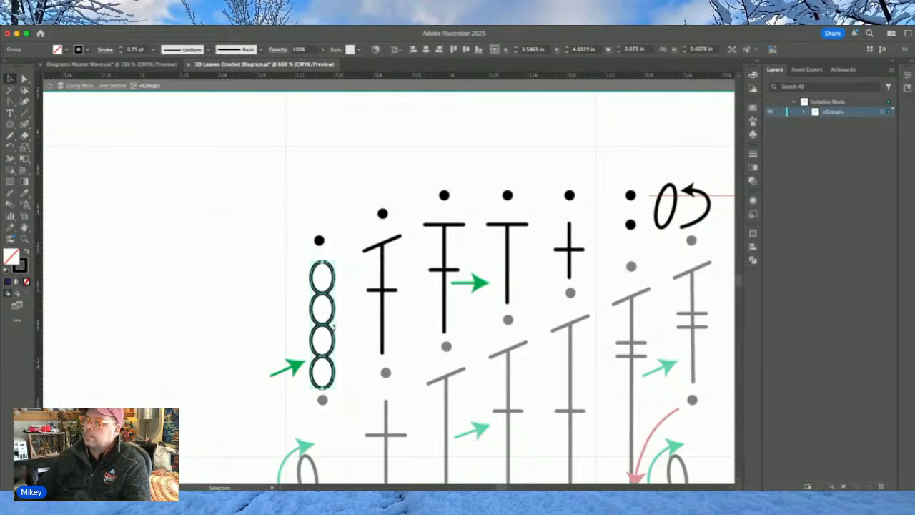
{"action": "left_click_drag", "start_coordinate": [335, 326], "coordinate": [324, 323]}
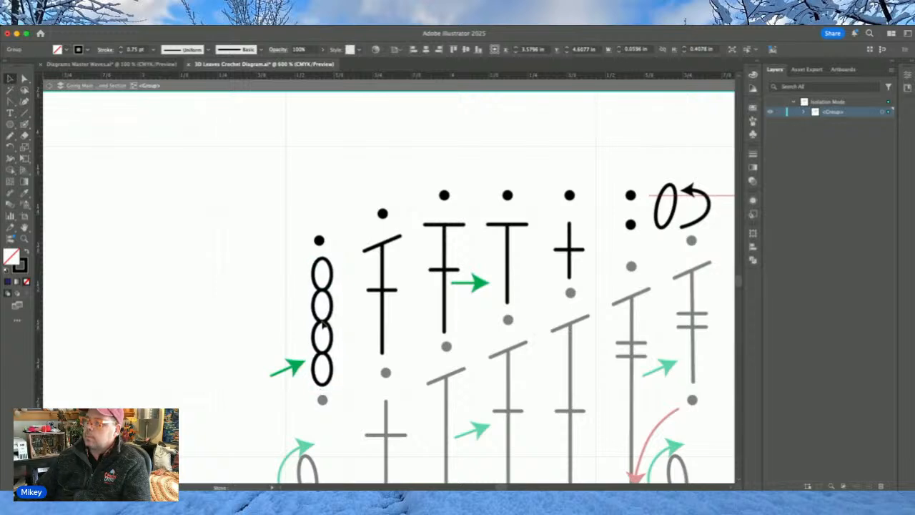
{"action": "left_click", "coordinate": [363, 305]}
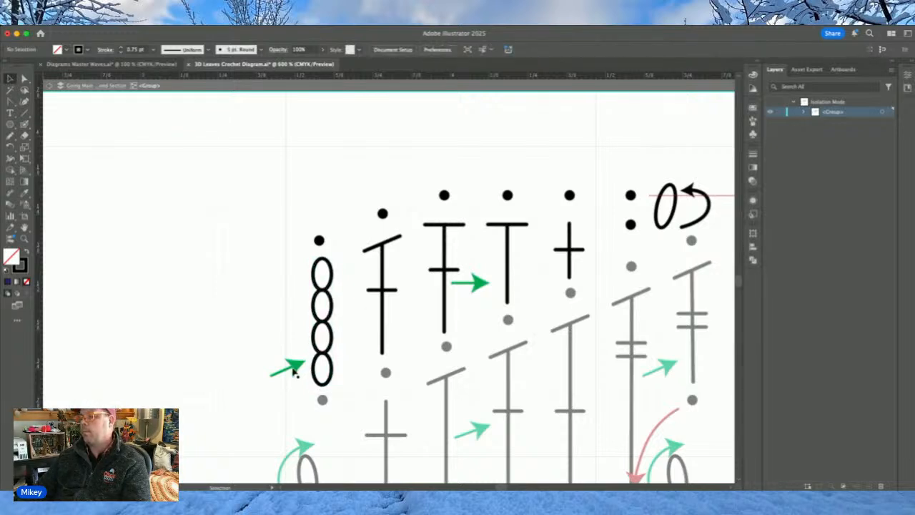
{"action": "mouse_move", "coordinate": [299, 367]}
{"action": "left_mouse_down"}
{"action": "mouse_move", "coordinate": [363, 307]}
{"action": "mouse_move", "coordinate": [295, 325]}
{"action": "left_mouse_up"}
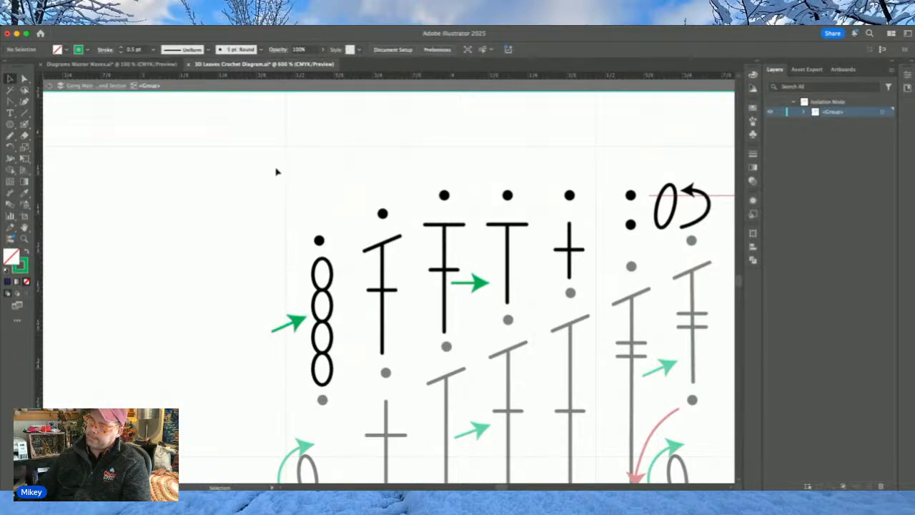
Step: Leave the isolated leaf group and show the Box Illustrations layer
{"action": "key", "text": "super+minus"}
{"action": "key", "text": "super+minus"}
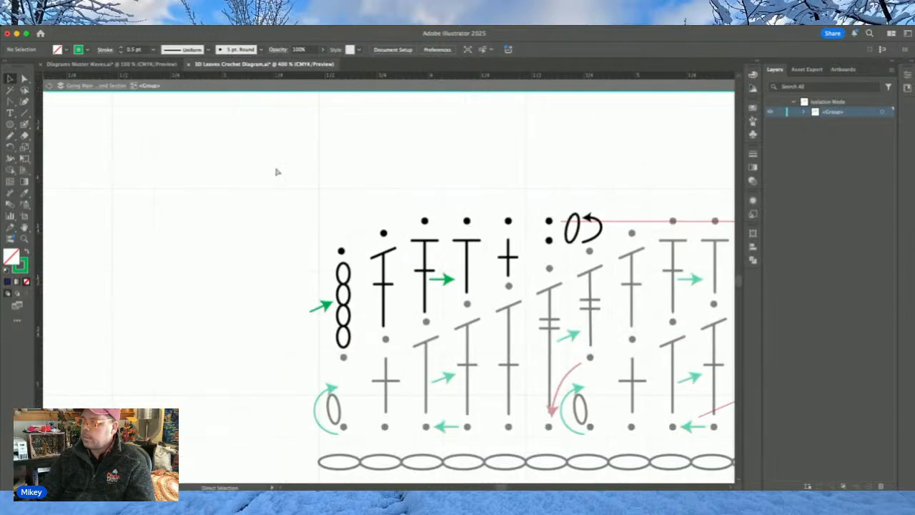
{"action": "double_click", "coordinate": [483, 209]}
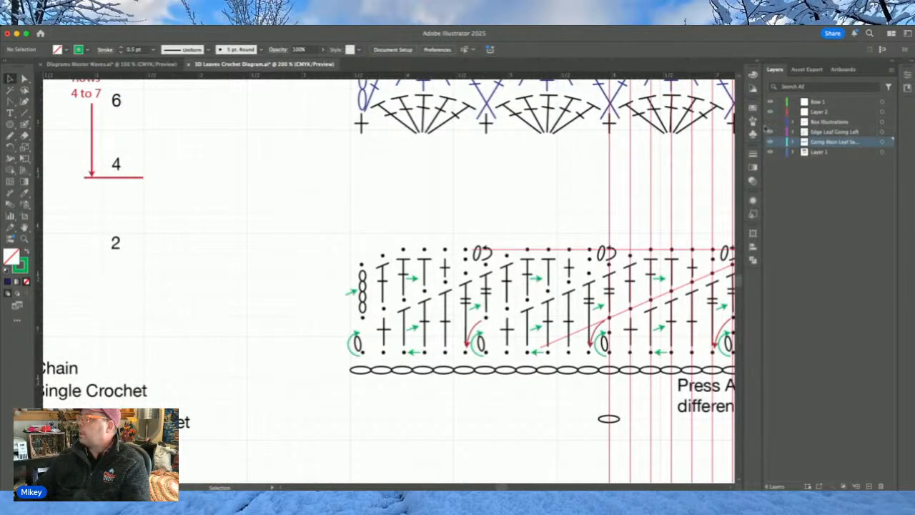
{"action": "left_click", "coordinate": [770, 122]}
Step: Duplicate the blue leaf highlight over the left edge leaf and recolour the copy's fill and stroke orange
{"action": "left_click", "coordinate": [536, 288]}
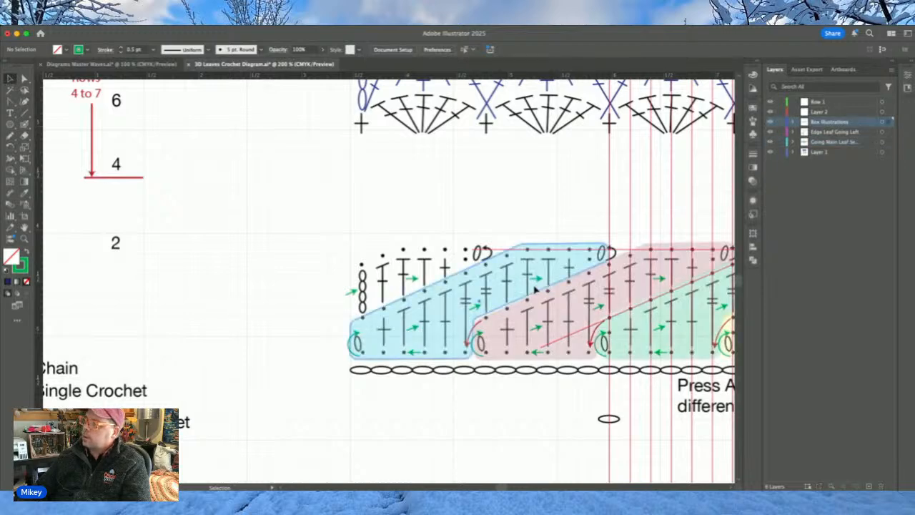
{"action": "left_click_drag", "start_coordinate": [536, 289], "coordinate": [413, 306]}
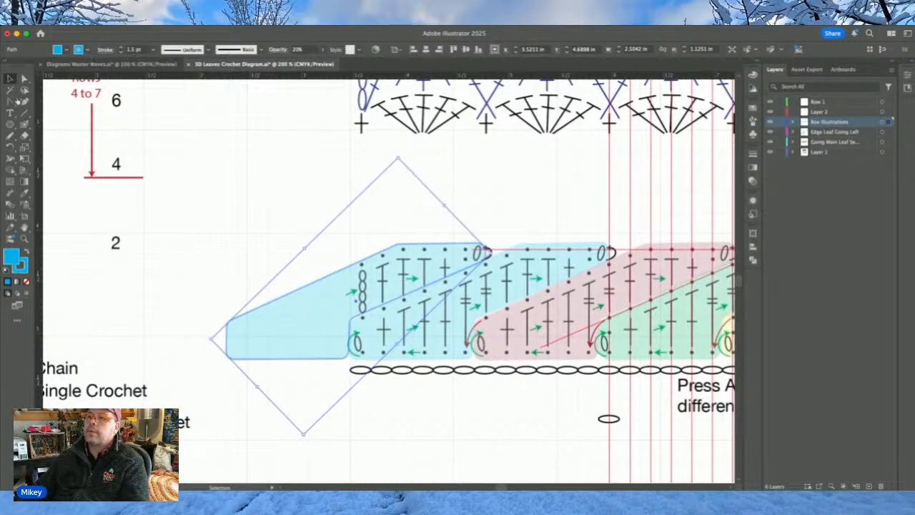
{"action": "left_click", "coordinate": [12, 102]}
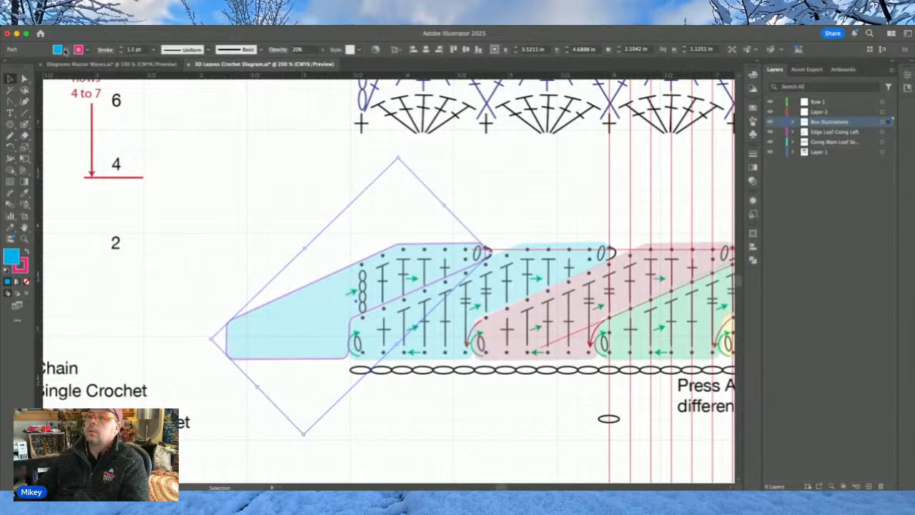
{"action": "left_click", "coordinate": [11, 102]}
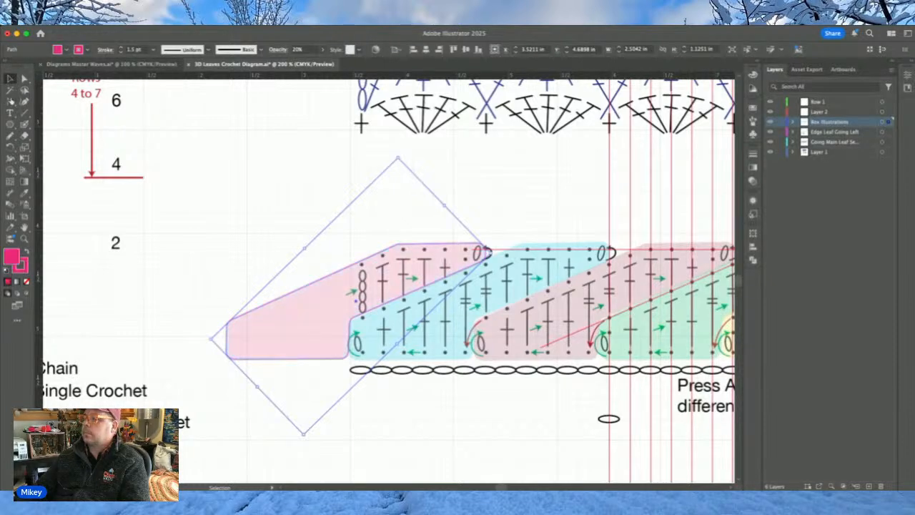
{"action": "left_click", "coordinate": [86, 89]}
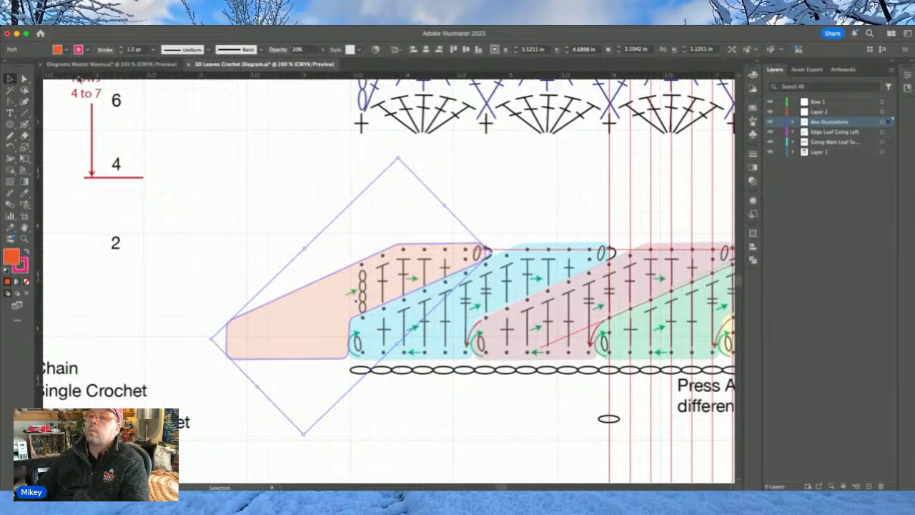
{"action": "left_click", "coordinate": [87, 86]}
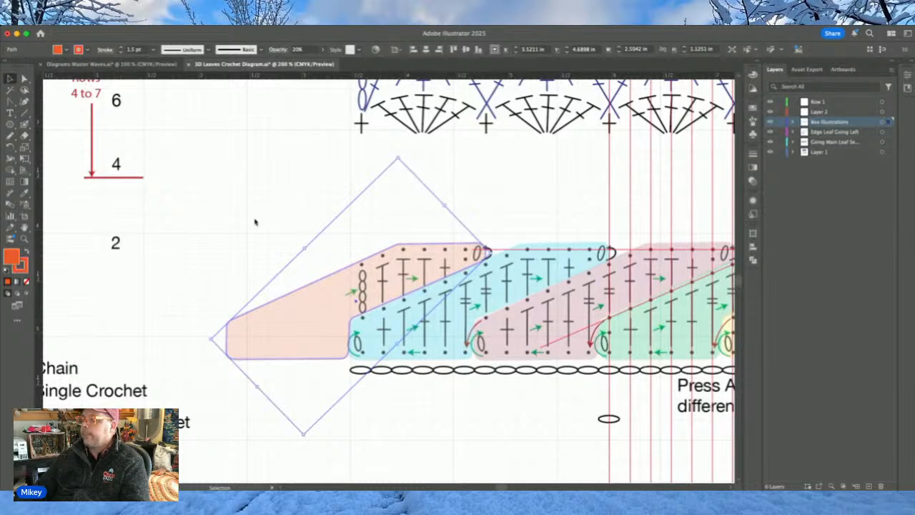
Step: Isolate the orange highlight copy and delete it
{"action": "double_click", "coordinate": [312, 325]}
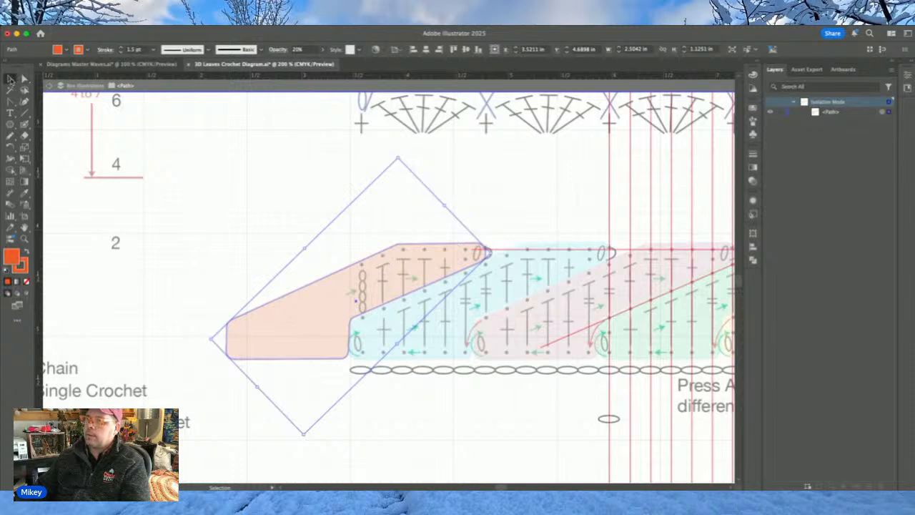
{"action": "left_click", "coordinate": [358, 168]}
{"action": "left_click", "coordinate": [319, 317]}
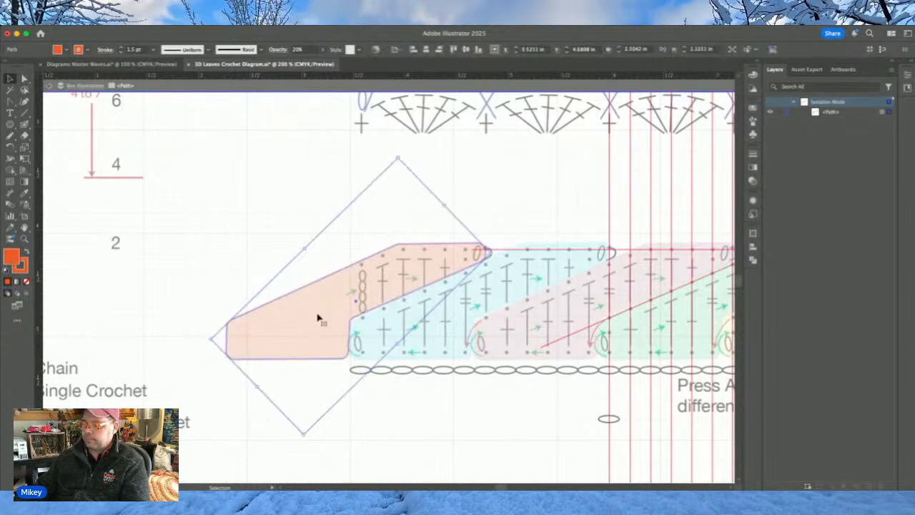
{"action": "key", "text": "BackSpace"}
Step: Draw an orange five-sided polygon about 0.73 in wide over the upper left of the edge leaf
{"action": "left_click", "coordinate": [10, 124]}
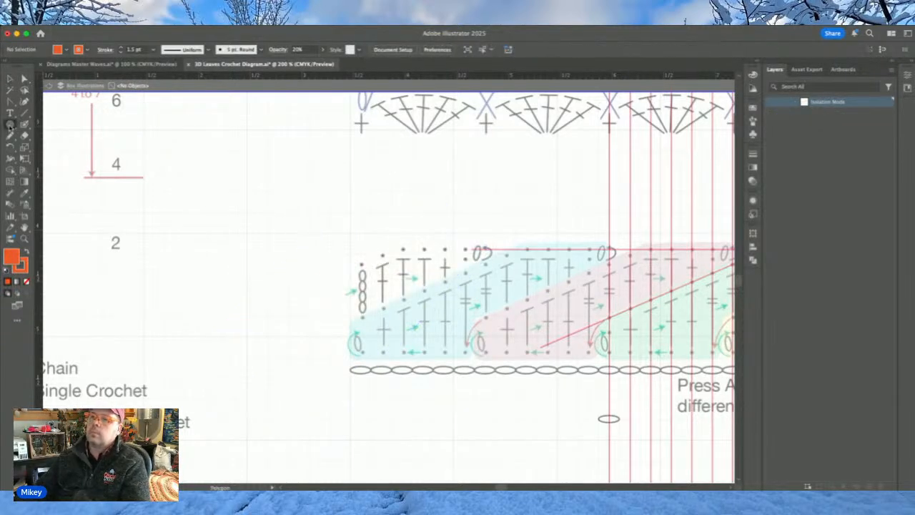
{"action": "left_click_drag", "start_coordinate": [201, 169], "coordinate": [349, 263]}
{"action": "key", "text": "Down"}
{"action": "key", "text": "Down"}
{"action": "left_click", "coordinate": [10, 80]}
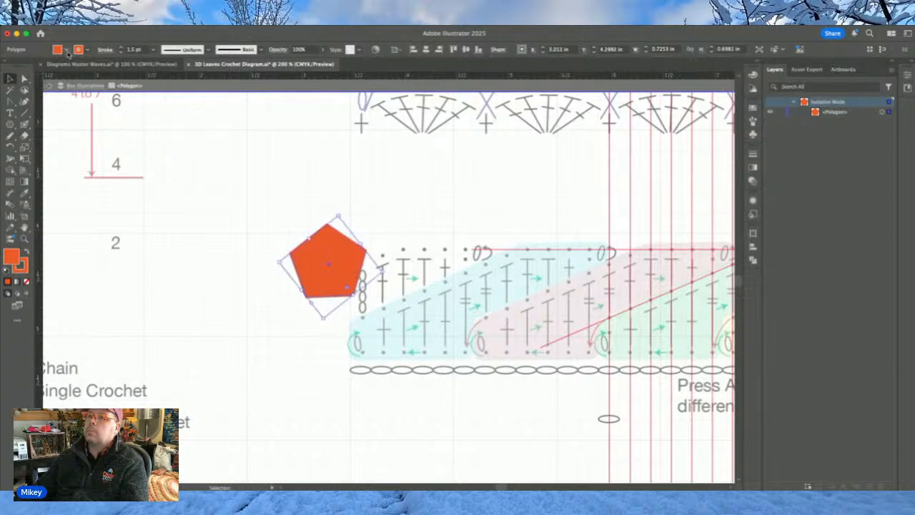
Step: Remove the pentagon's fill and set its stroke weight to 0.75 pt
{"action": "key", "text": "slash"}
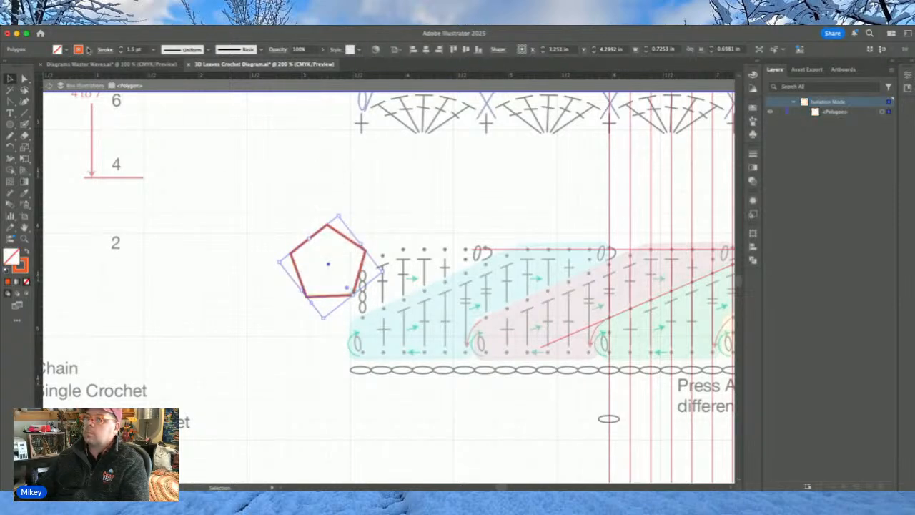
{"action": "left_click", "coordinate": [145, 49]}
{"action": "type", "text": ".75"}
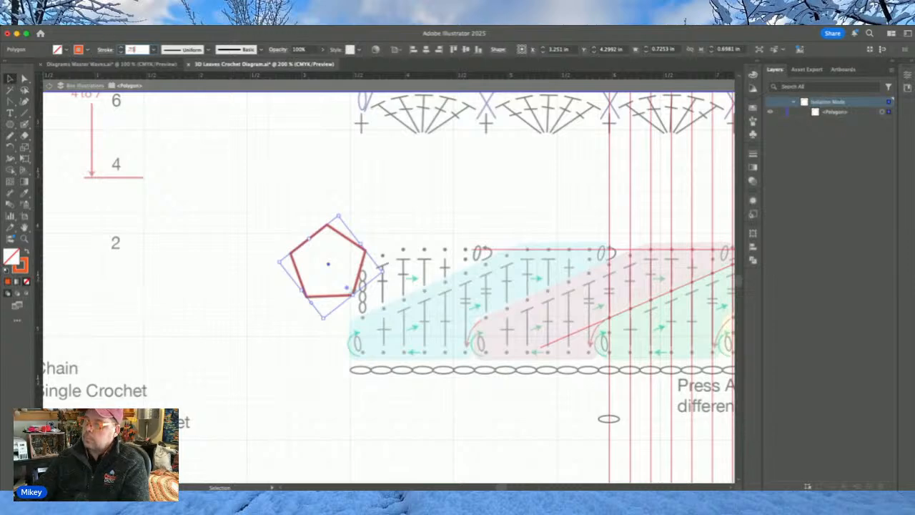
{"action": "key", "text": "Return"}
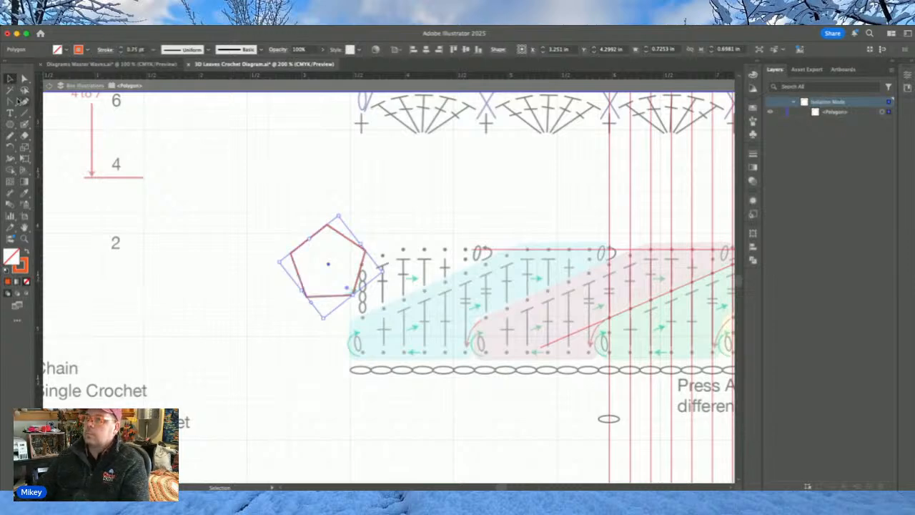
Step: Move two pentagon corners onto the blue highlight's slanted edge, one below the four-chain symbol and one beyond the turning-chain symbol
{"action": "left_click", "coordinate": [24, 78]}
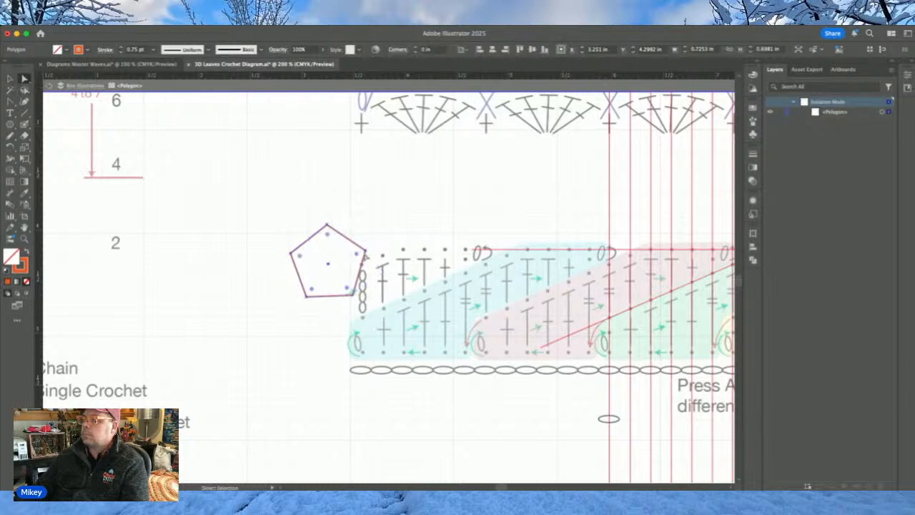
{"action": "left_click_drag", "start_coordinate": [365, 254], "coordinate": [500, 245]}
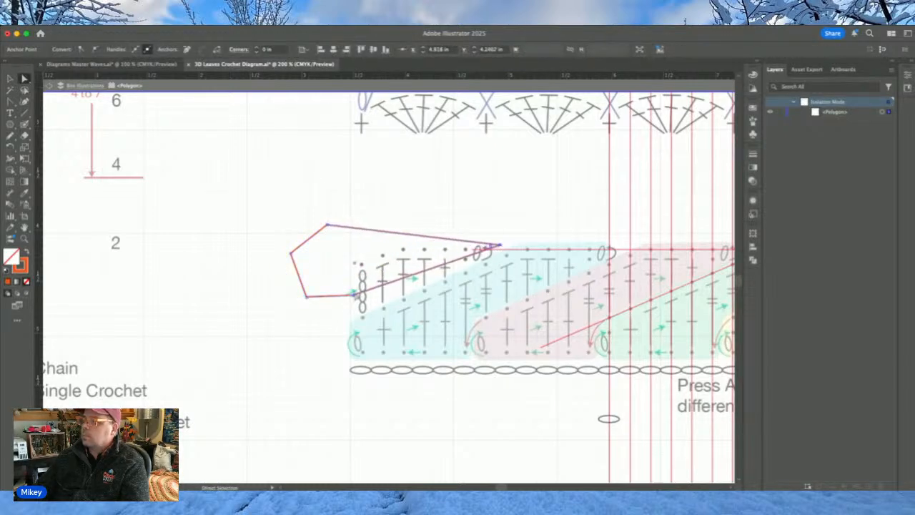
{"action": "left_click_drag", "start_coordinate": [353, 297], "coordinate": [358, 316]}
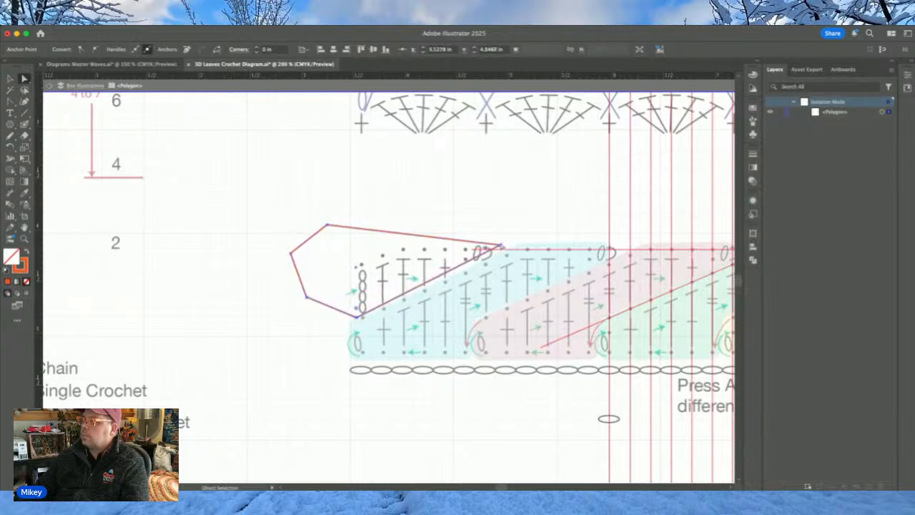
{"action": "left_click_drag", "start_coordinate": [501, 246], "coordinate": [503, 251]}
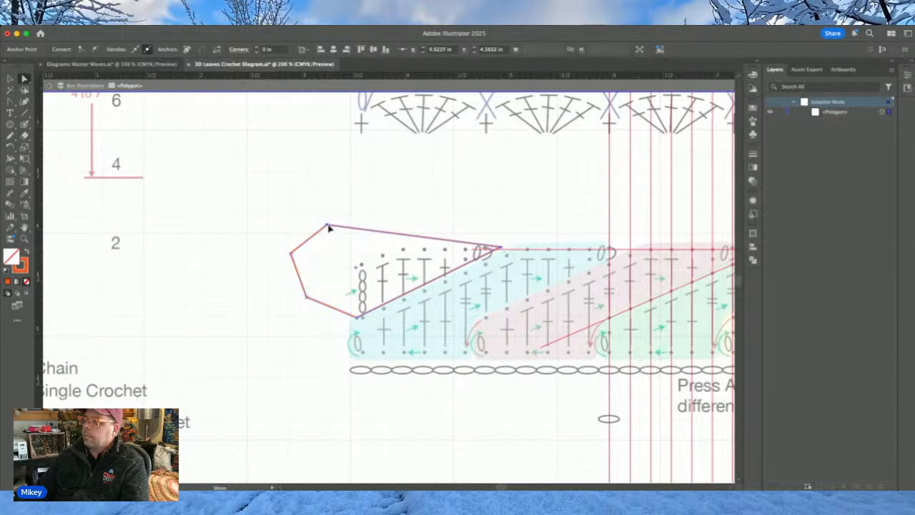
Step: Fit the pentagon's other three corners around the top and left side of the edge leaf's stitches and leave isolation
{"action": "left_click_drag", "start_coordinate": [328, 227], "coordinate": [401, 248]}
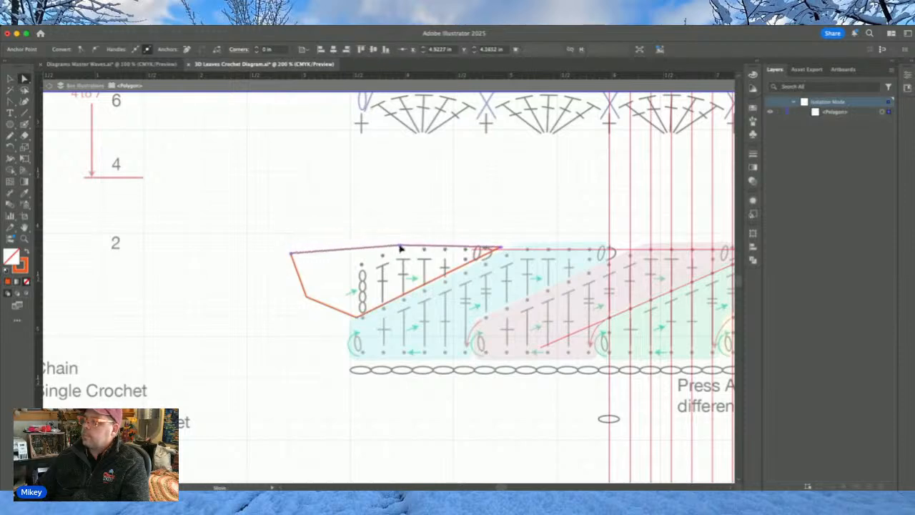
{"action": "left_click_drag", "start_coordinate": [290, 253], "coordinate": [361, 262]}
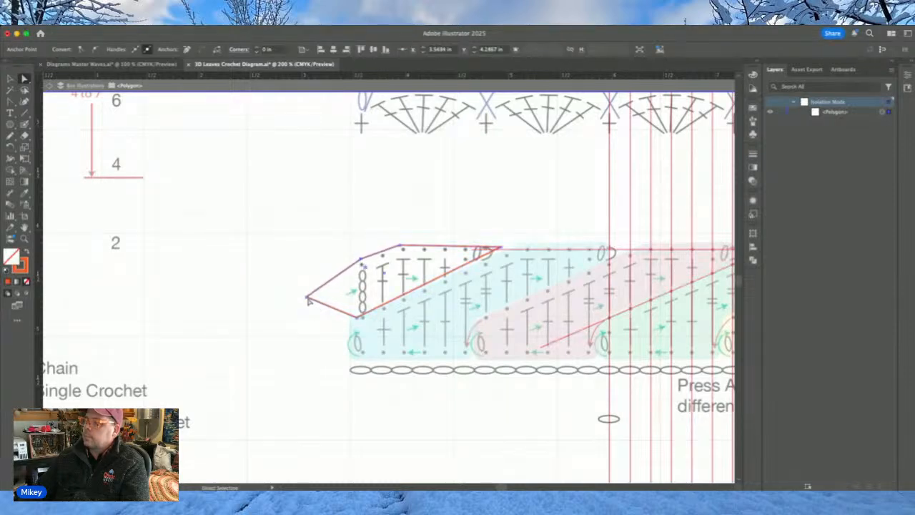
{"action": "left_click_drag", "start_coordinate": [309, 301], "coordinate": [353, 324]}
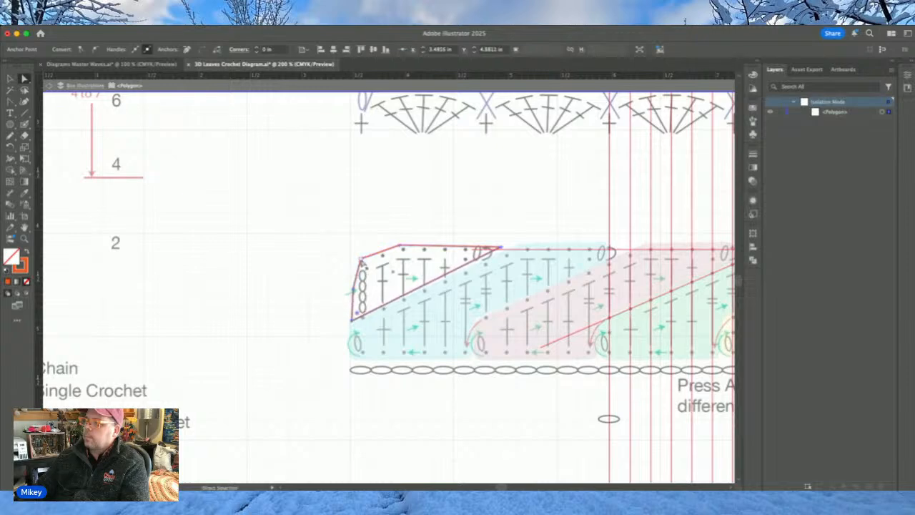
{"action": "left_click_drag", "start_coordinate": [361, 263], "coordinate": [354, 265]}
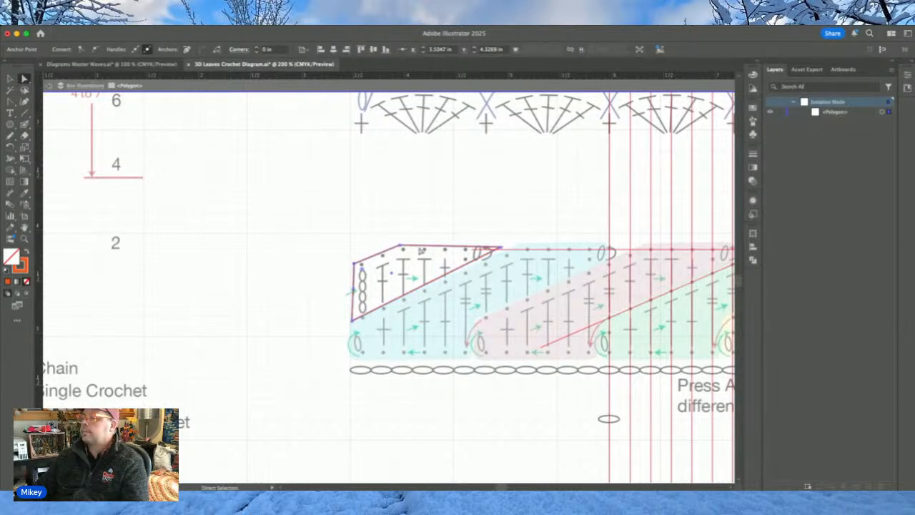
{"action": "left_click_drag", "start_coordinate": [404, 249], "coordinate": [402, 249]}
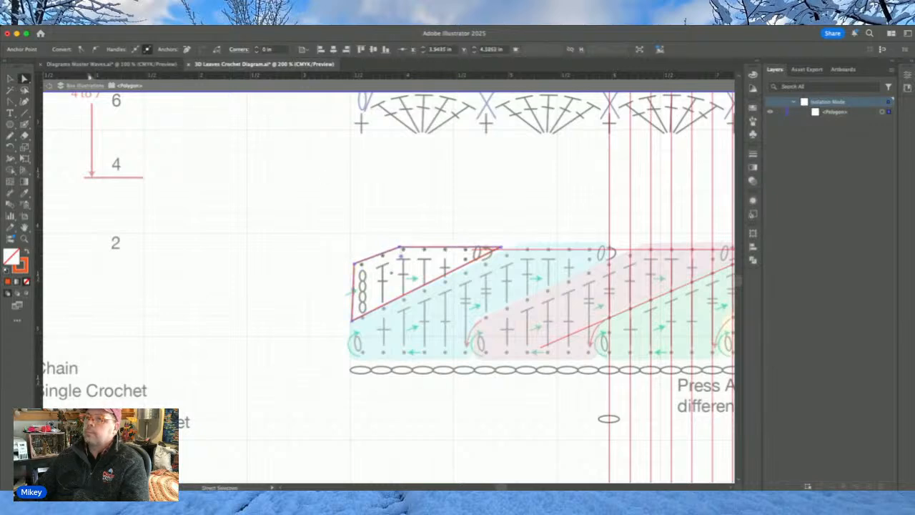
{"action": "left_click", "coordinate": [324, 186]}
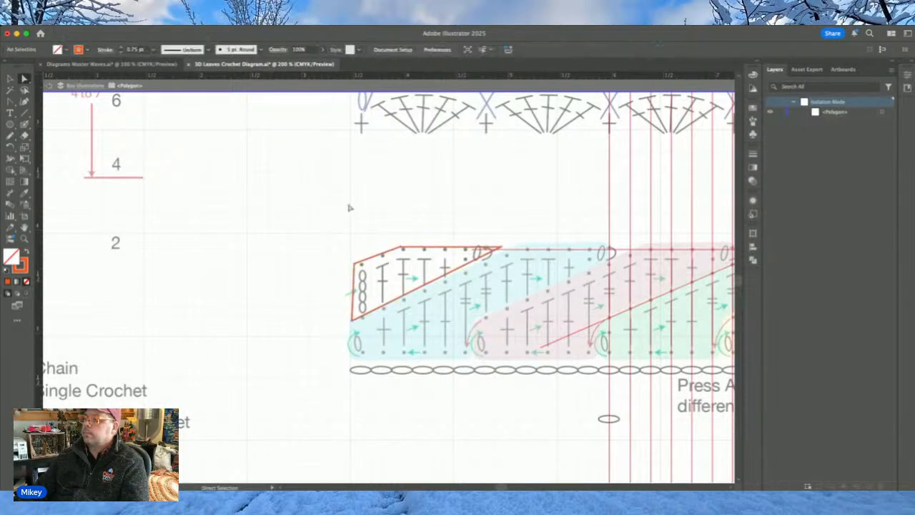
{"action": "left_click", "coordinate": [394, 255]}
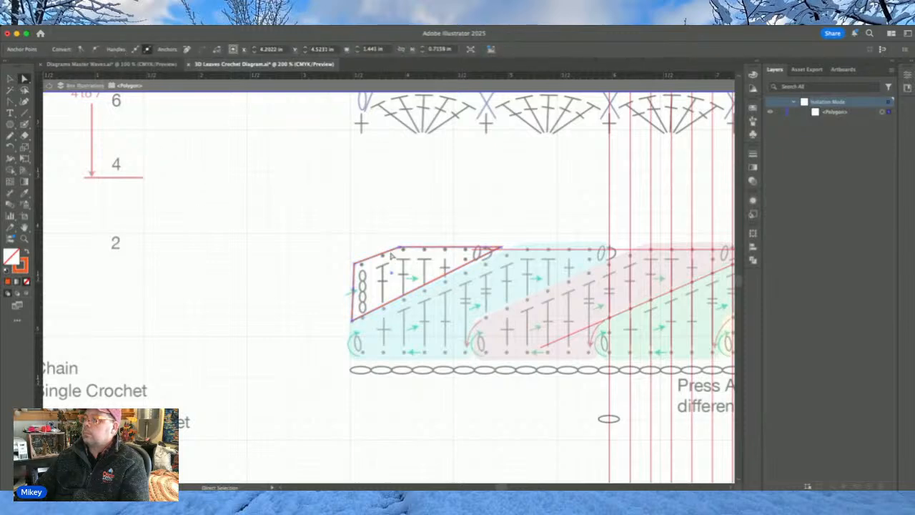
{"action": "left_click", "coordinate": [289, 206]}
{"action": "double_click", "coordinate": [363, 231]}
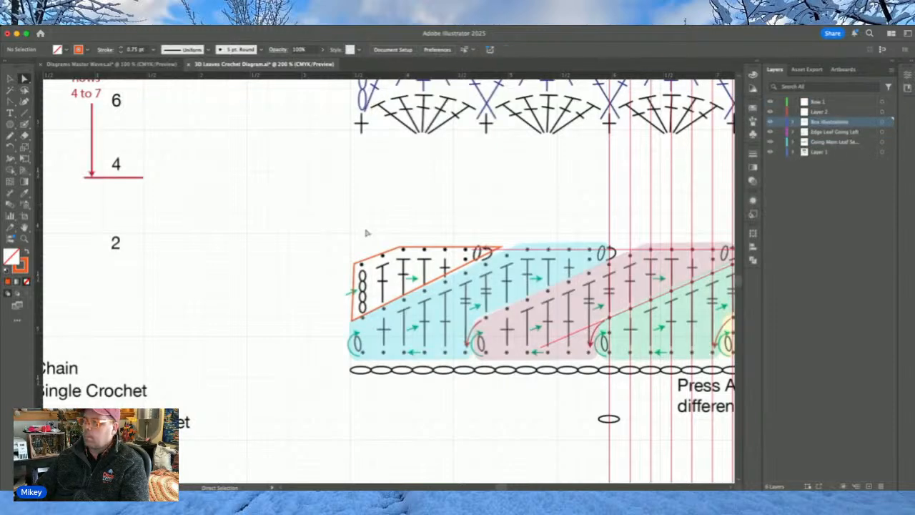
Step: Fill the edge leaf outline with orange and set its opacity to 20%
{"action": "left_click", "coordinate": [442, 251]}
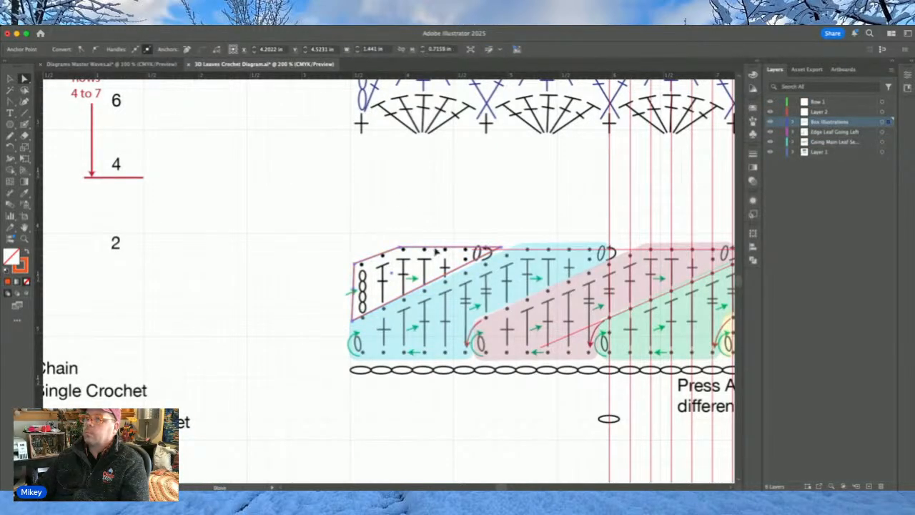
{"action": "key", "text": "v"}
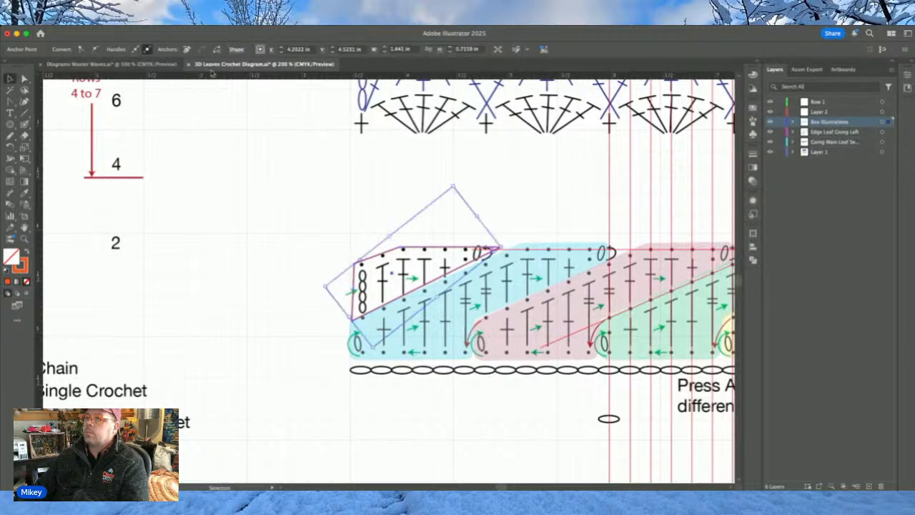
{"action": "left_click", "coordinate": [466, 187]}
{"action": "left_click", "coordinate": [463, 248]}
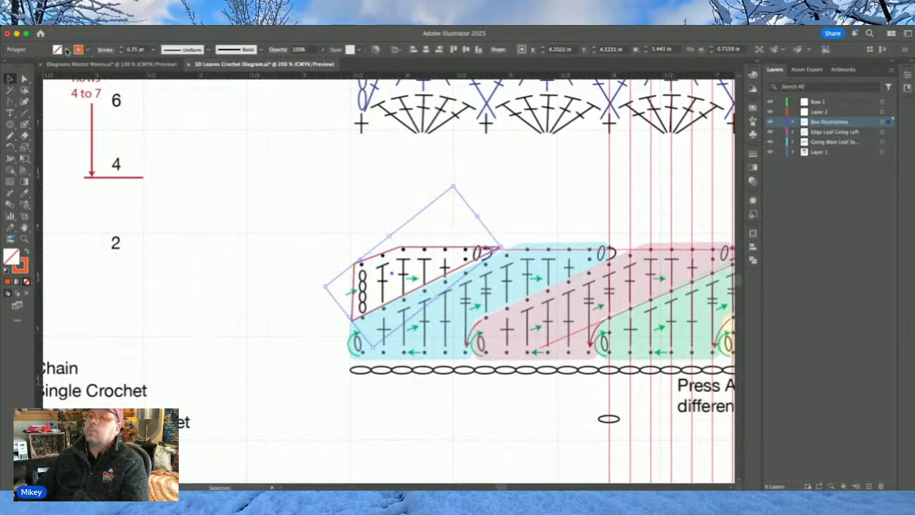
{"action": "left_click", "coordinate": [86, 87]}
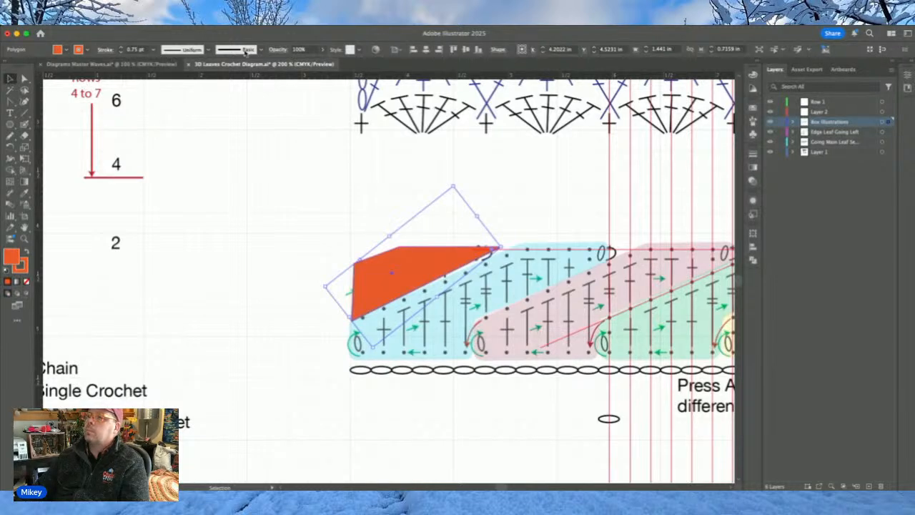
{"action": "left_click", "coordinate": [313, 49]}
{"action": "type", "text": "20"}
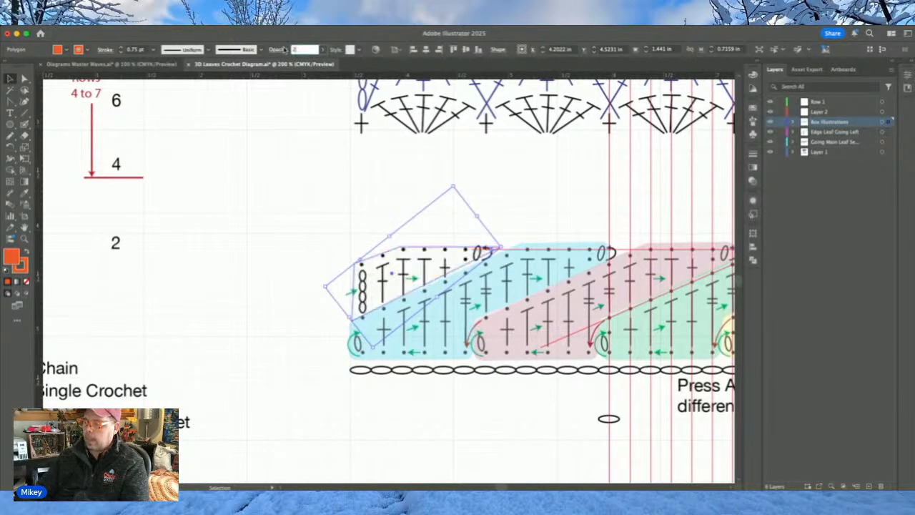
{"action": "key", "text": "Return"}
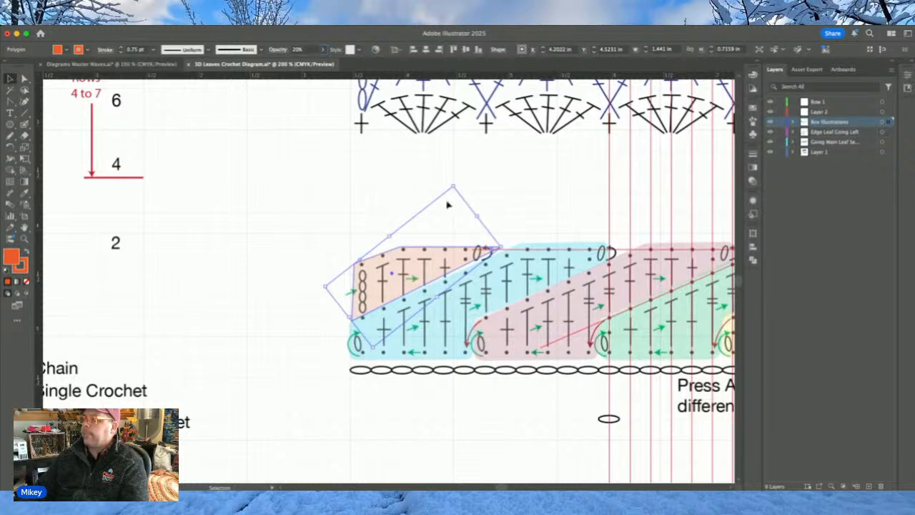
Step: Round the orange highlight's corners and stretch it up and right, past the turning-chain symbol, to about 1.33 in wide
{"action": "key", "text": "super+shift+a"}
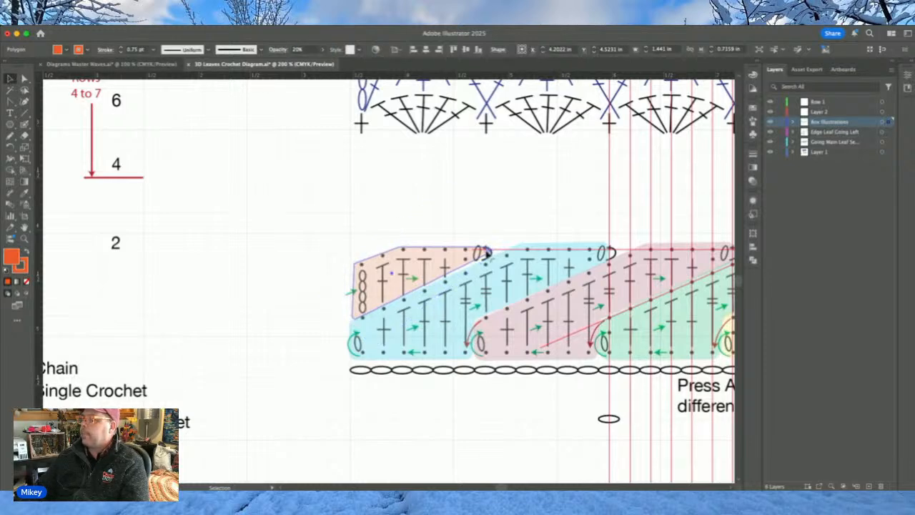
{"action": "left_click_drag", "start_coordinate": [486, 251], "coordinate": [514, 246]}
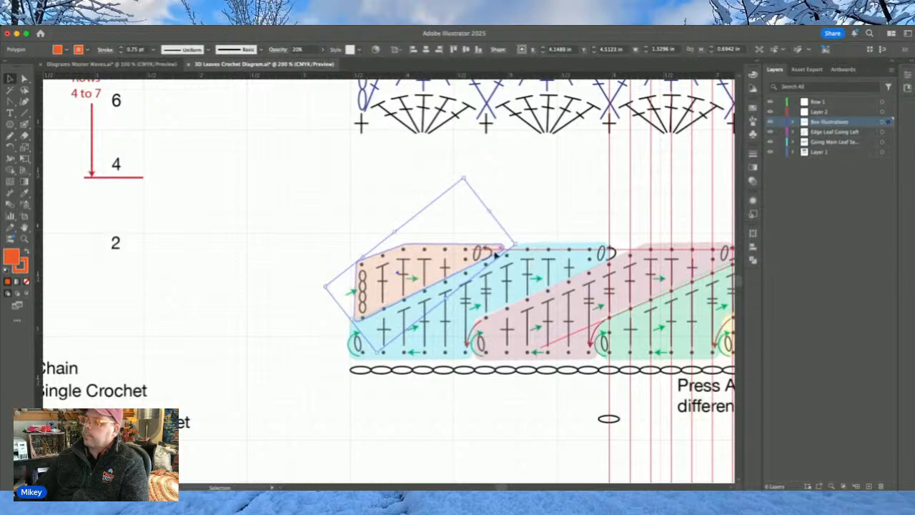
Step: Refit the orange highlight around the edge leaf so its slanted edge follows the blue highlight and its left side encloses the four-chain symbol
{"action": "left_click_drag", "start_coordinate": [379, 352], "coordinate": [372, 353]}
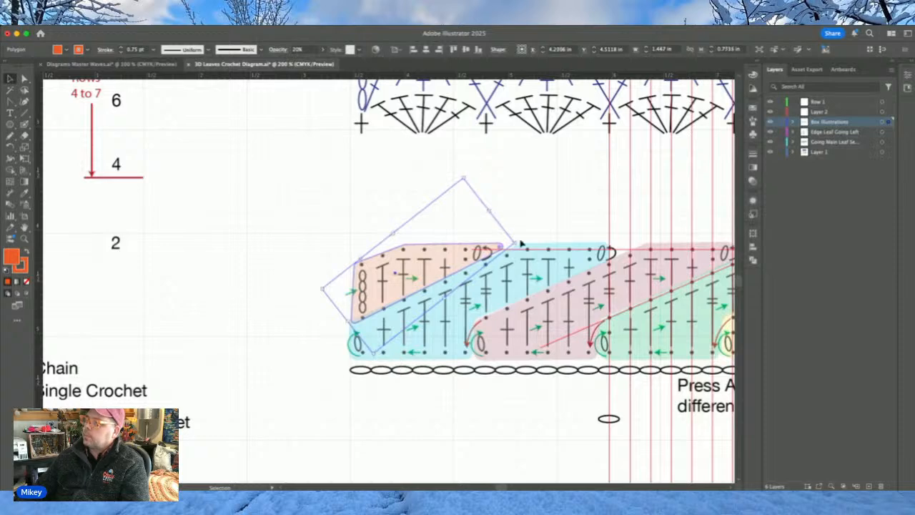
{"action": "left_click_drag", "start_coordinate": [517, 243], "coordinate": [517, 245]}
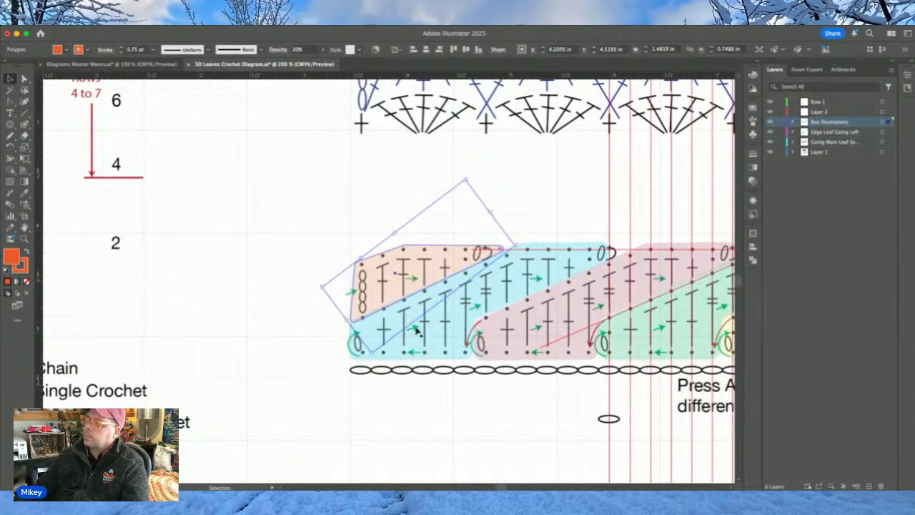
{"action": "left_click_drag", "start_coordinate": [372, 354], "coordinate": [373, 350]}
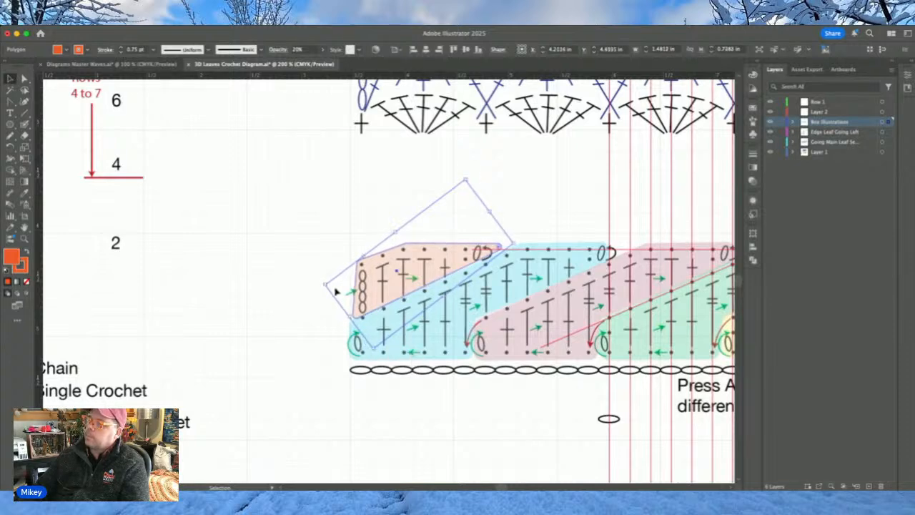
{"action": "left_click_drag", "start_coordinate": [326, 284], "coordinate": [324, 285]}
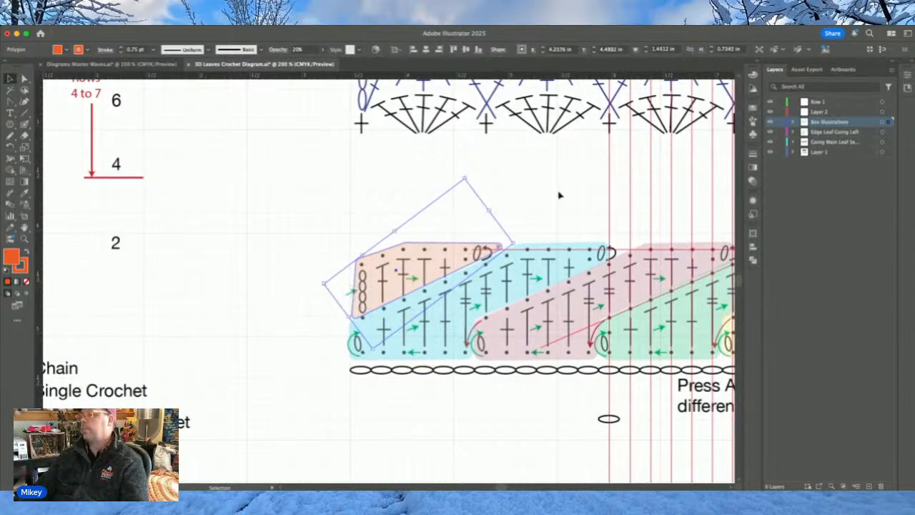
{"action": "left_click", "coordinate": [550, 198]}
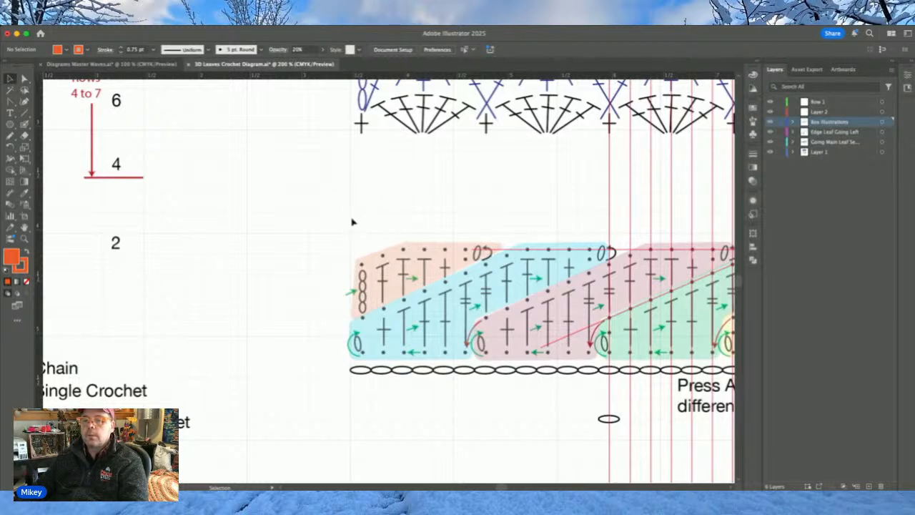
Step: Delete the whole block of black fan and blue crossed stitch rows above the coloured leaf row
{"action": "scroll", "coordinate": [395, 230], "scroll_direction": "right", "scroll_amount": 10}
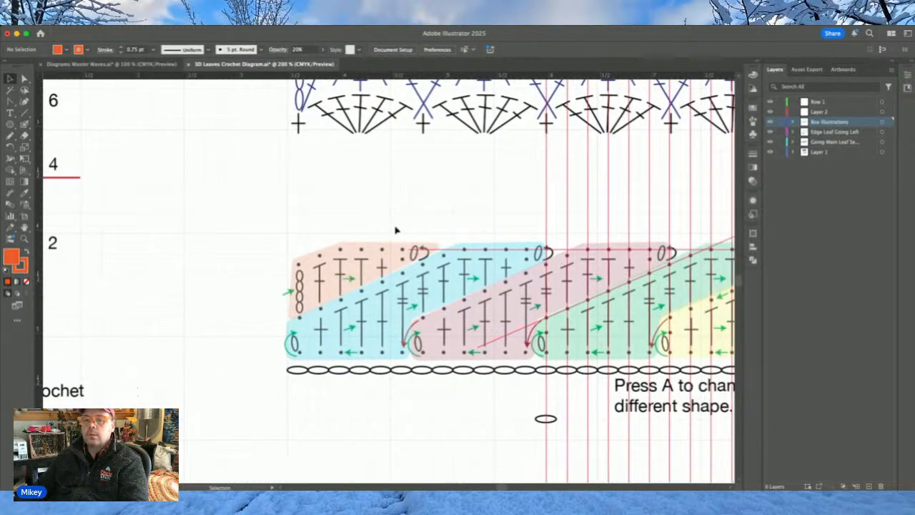
{"action": "scroll", "coordinate": [395, 230], "scroll_direction": "left", "scroll_amount": 4}
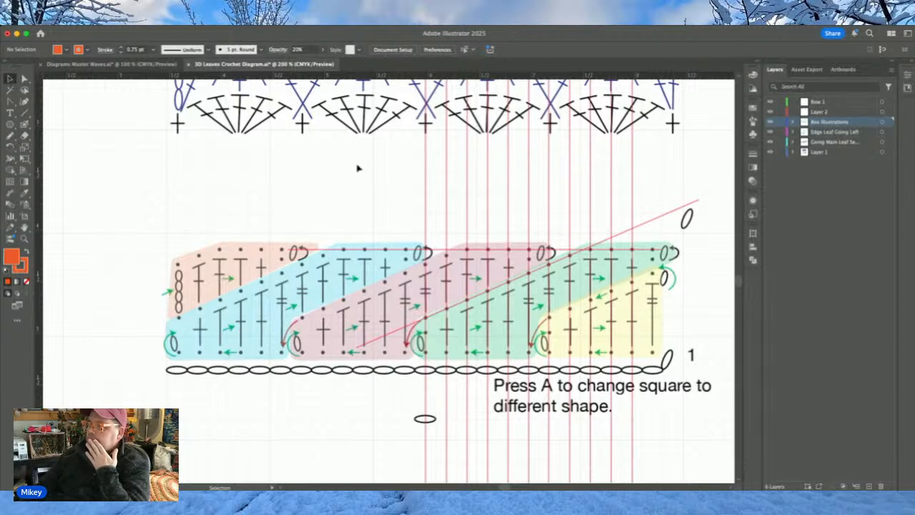
{"action": "scroll", "coordinate": [357, 168], "scroll_direction": "up", "scroll_amount": 2}
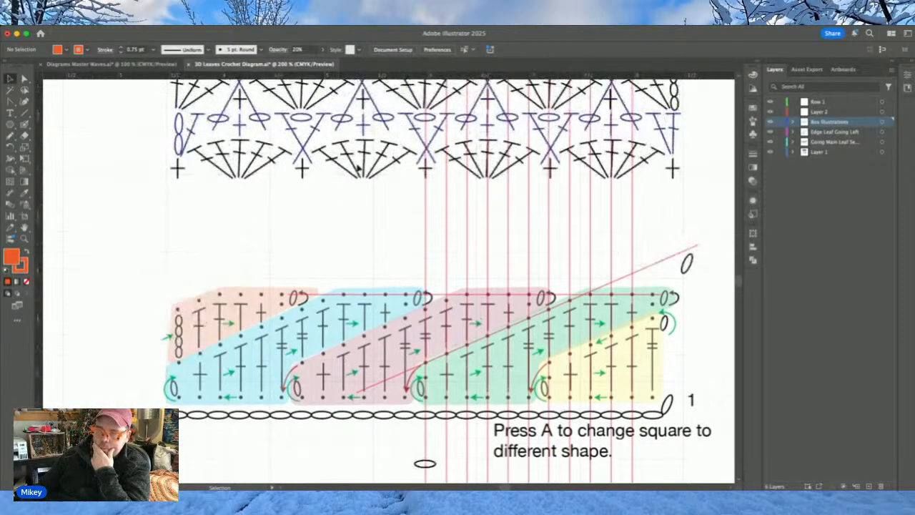
{"action": "scroll", "coordinate": [358, 166], "scroll_direction": "up", "scroll_amount": 3}
{"action": "scroll", "coordinate": [357, 167], "scroll_direction": "up", "scroll_amount": 2}
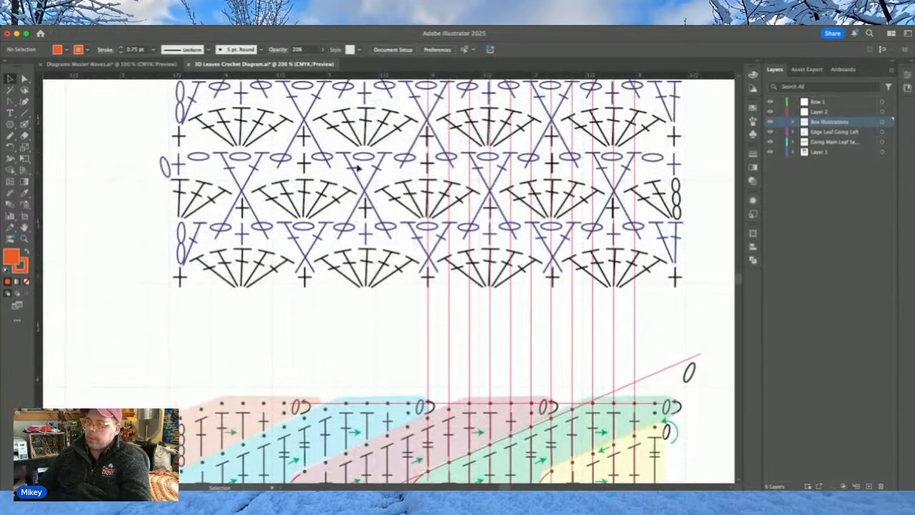
{"action": "scroll", "coordinate": [372, 214], "scroll_direction": "up", "scroll_amount": 4}
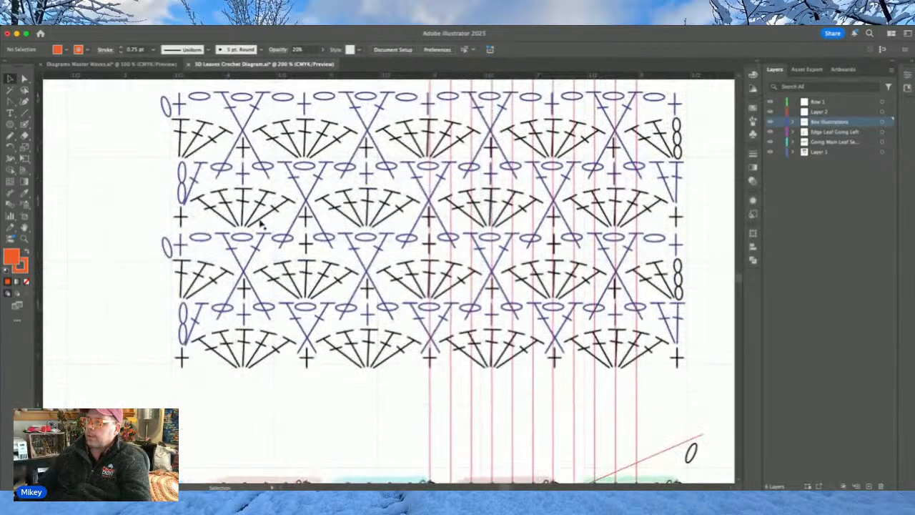
{"action": "left_click_drag", "start_coordinate": [148, 103], "coordinate": [689, 370]}
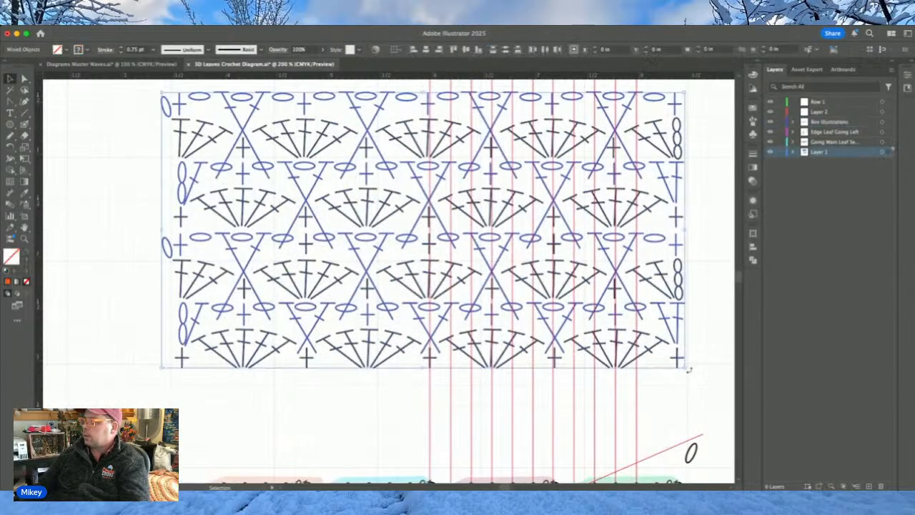
{"action": "key", "text": "Delete"}
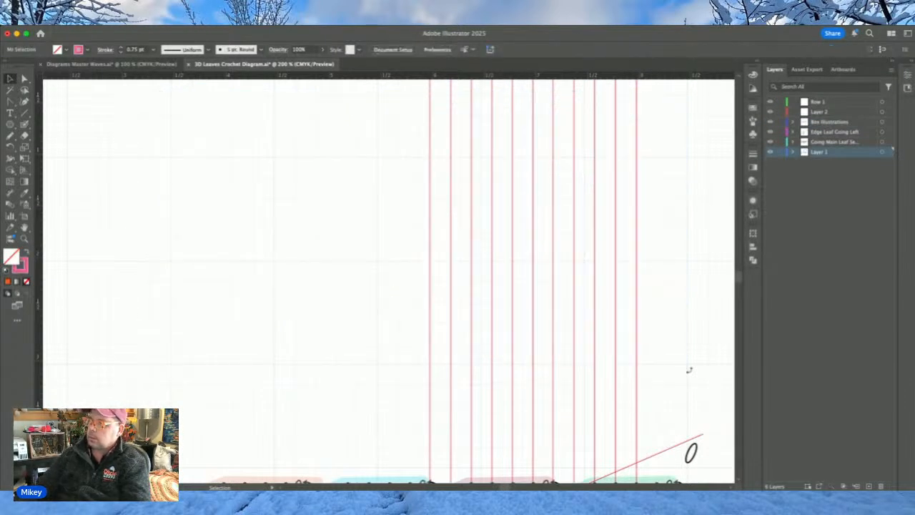
Step: Delete the stray chain symbol beside the upper end of the slanted red guide line
{"action": "scroll", "coordinate": [387, 320], "scroll_direction": "down", "scroll_amount": 3}
{"action": "scroll", "coordinate": [387, 321], "scroll_direction": "down", "scroll_amount": 4}
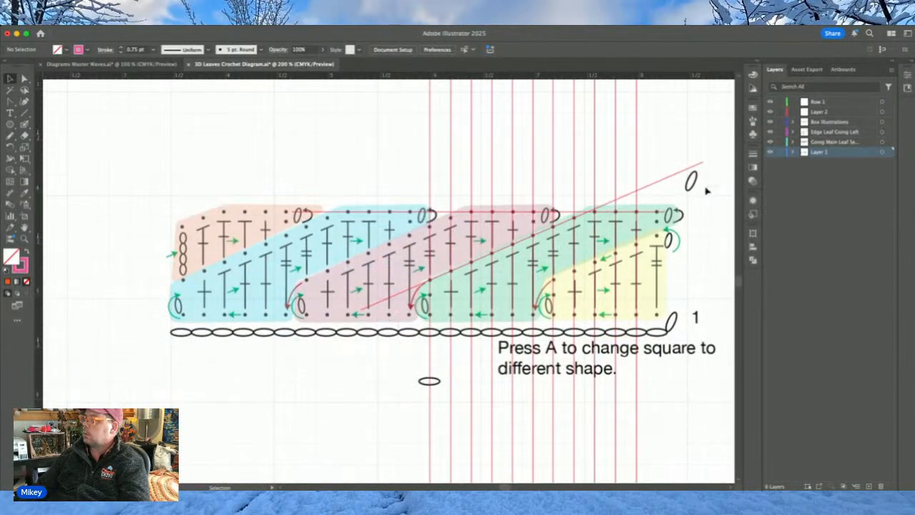
{"action": "left_click", "coordinate": [681, 192]}
{"action": "key", "text": "Delete"}
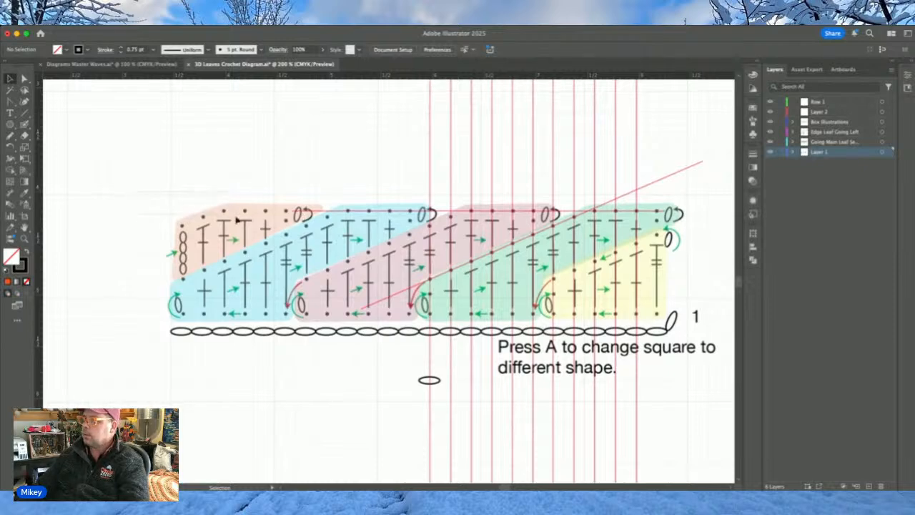
Step: Duplicate the coloured leaf row with its stitches, arrows and starting chain straight above the original, and mirror the copy left to right
{"action": "left_click", "coordinate": [672, 319]}
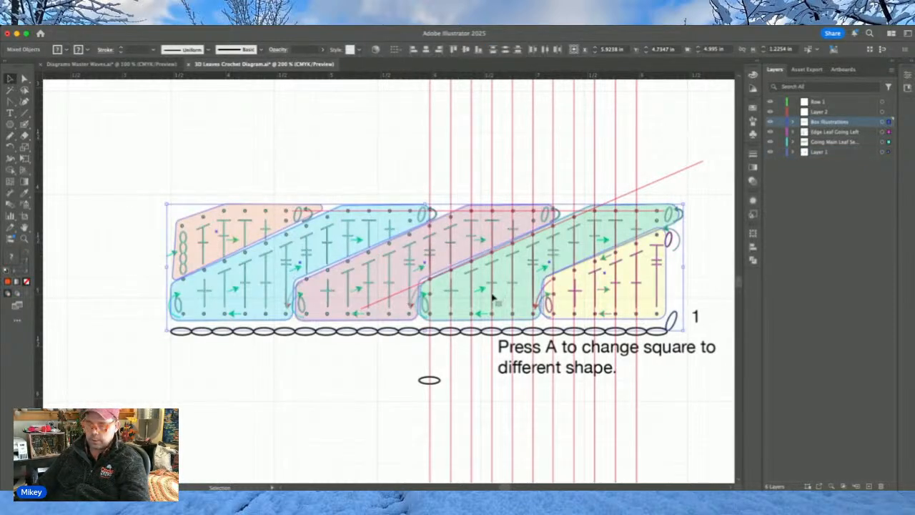
{"action": "left_click_drag", "start_coordinate": [492, 299], "coordinate": [500, 147]}
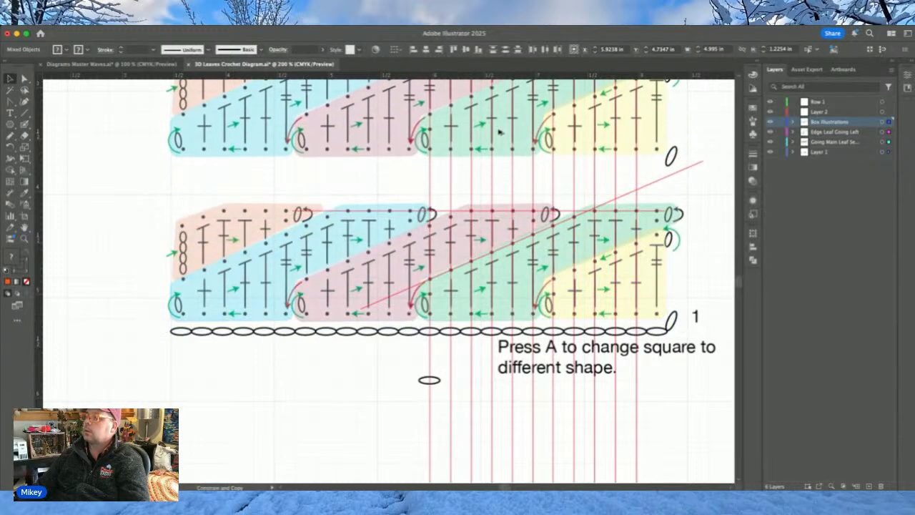
{"action": "scroll", "coordinate": [505, 158], "scroll_direction": "up", "scroll_amount": 3}
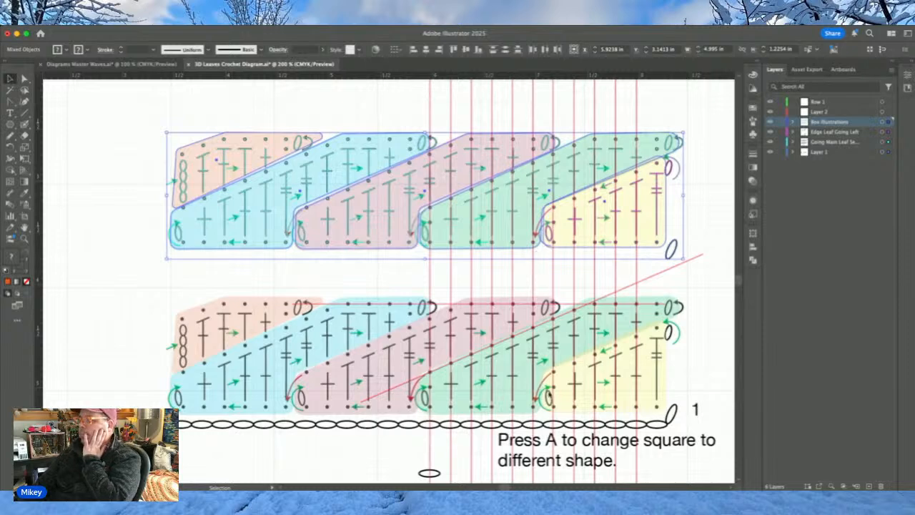
{"action": "left_click", "coordinate": [623, 439]}
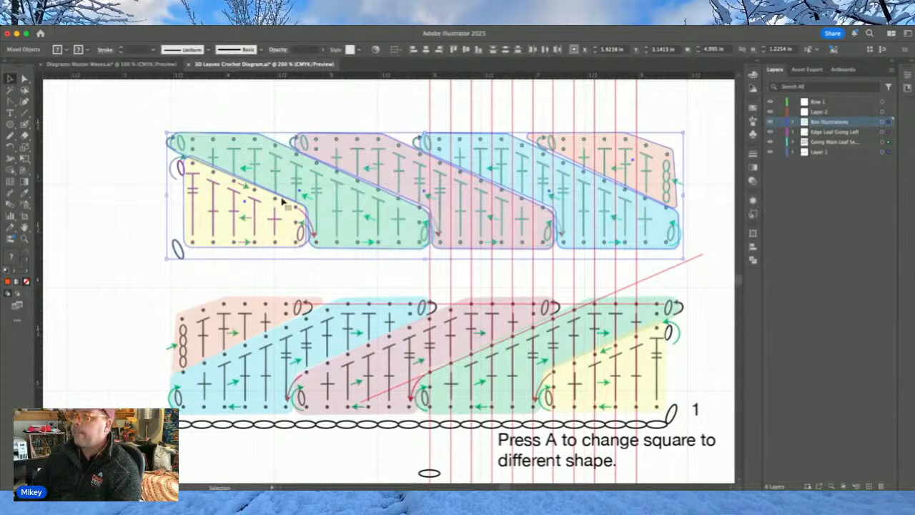
{"action": "left_click", "coordinate": [306, 108]}
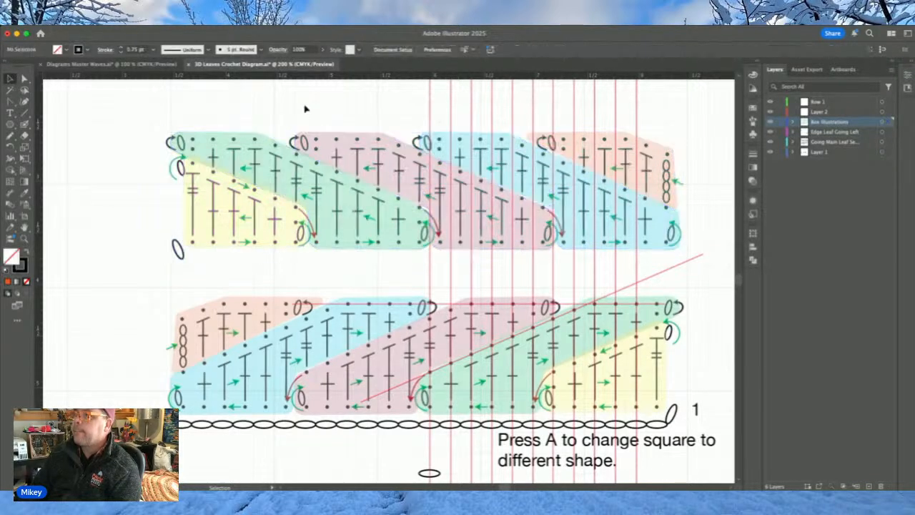
{"action": "scroll", "coordinate": [306, 108], "scroll_direction": "down", "scroll_amount": 1}
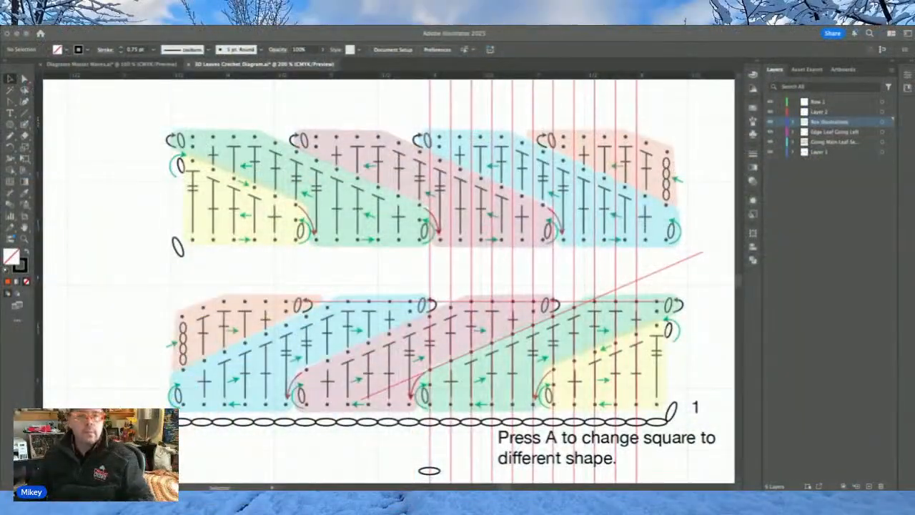
{"action": "left_click", "coordinate": [236, 270]}
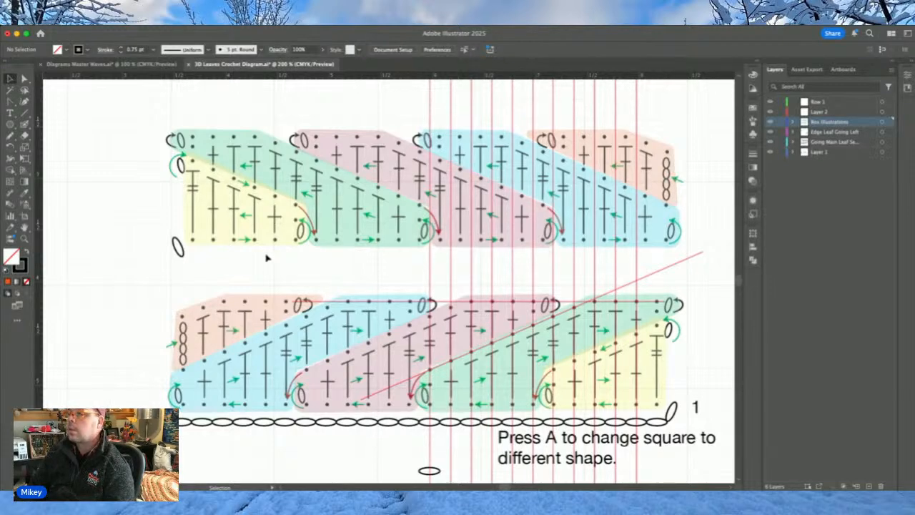
Step: Hide the Box Illustrations layer with the coloured highlights
{"action": "key", "text": "a"}
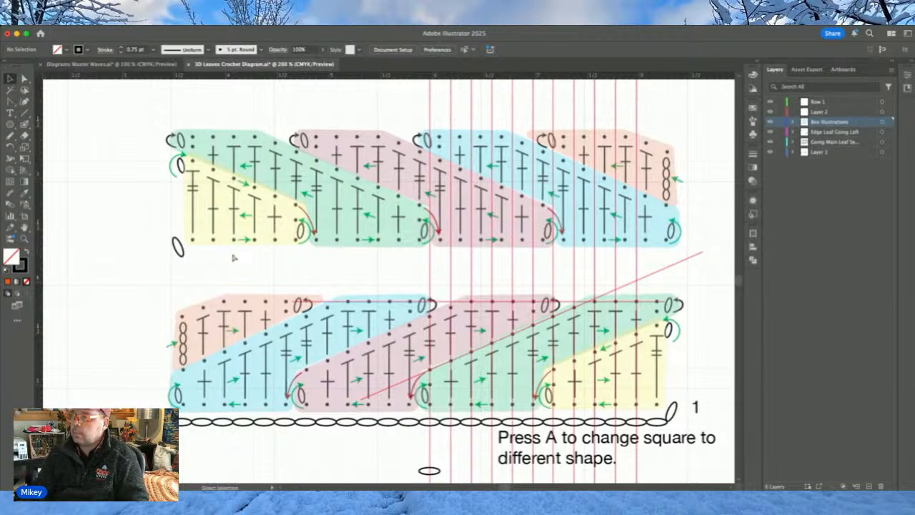
{"action": "key", "text": "v"}
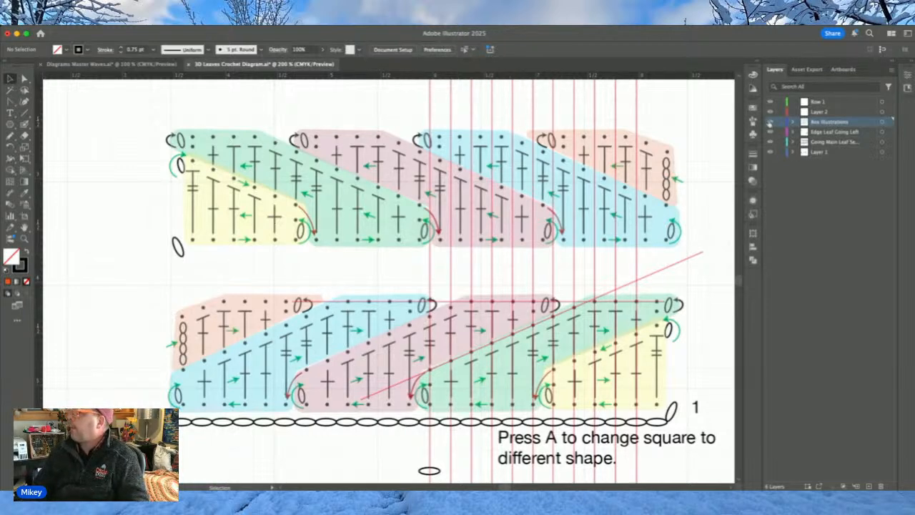
{"action": "left_click", "coordinate": [771, 123]}
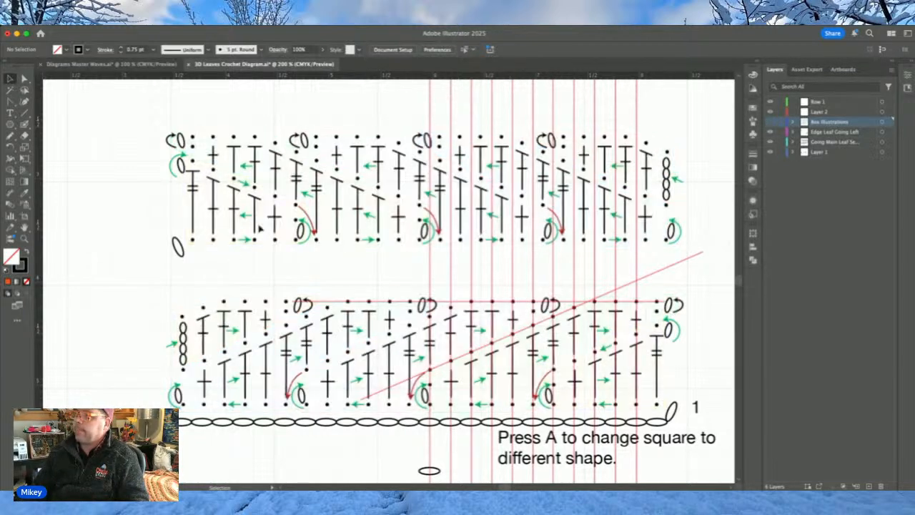
Step: Copy six slip-stitch dots with their green right-pointing arrow from the mirrored row's base to just above the original left edge leaf
{"action": "key", "text": "a"}
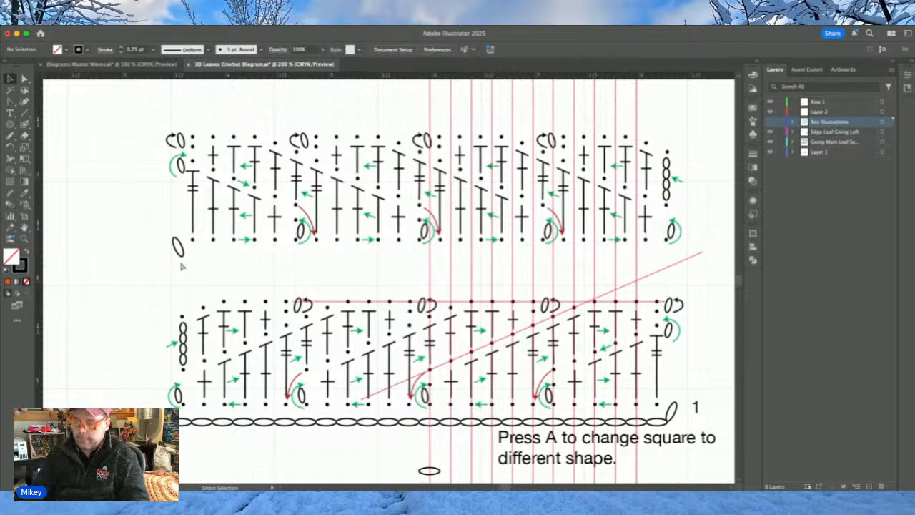
{"action": "key", "text": "super+equal"}
{"action": "scroll", "coordinate": [181, 266], "scroll_direction": "left", "scroll_amount": 5}
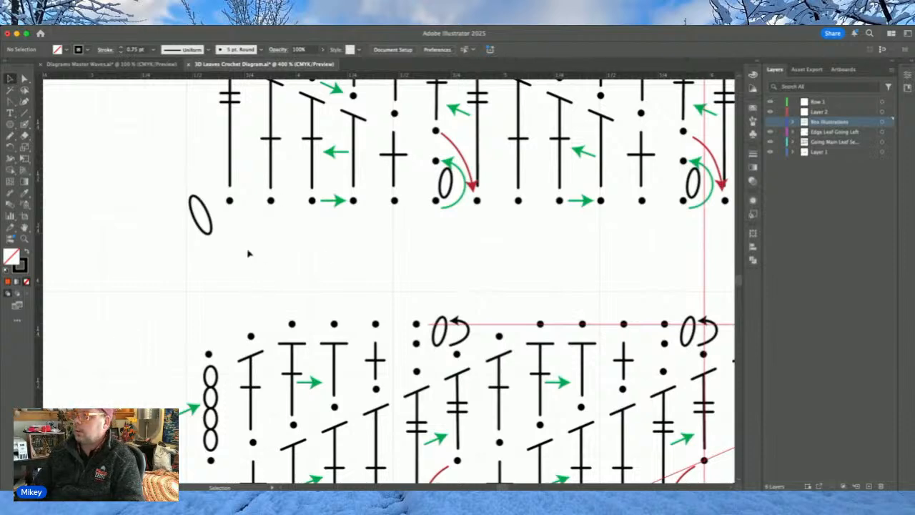
{"action": "scroll", "coordinate": [248, 254], "scroll_direction": "down", "scroll_amount": 3}
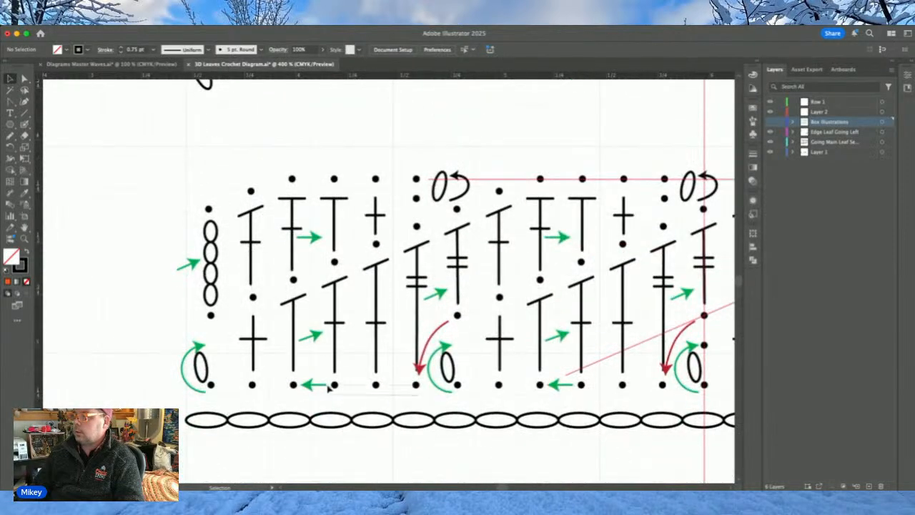
{"action": "left_click", "coordinate": [213, 387]}
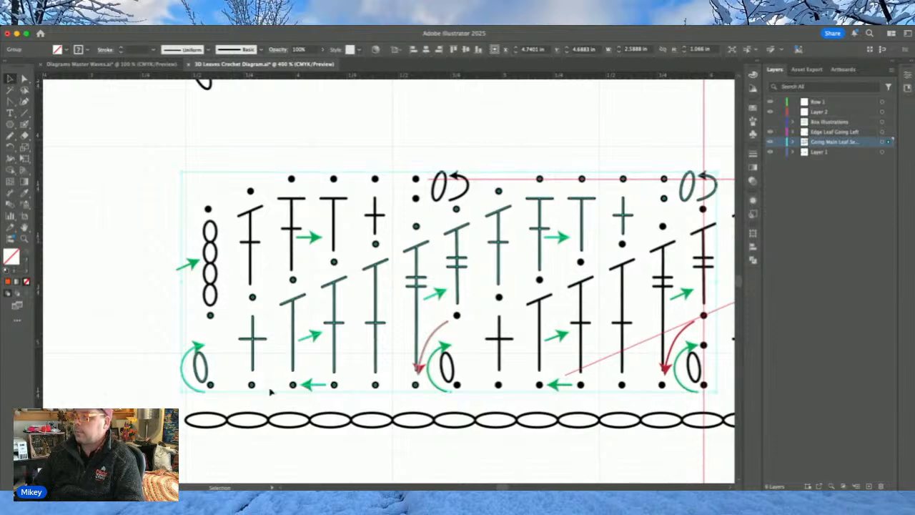
{"action": "scroll", "coordinate": [283, 392], "scroll_direction": "up", "scroll_amount": 1}
{"action": "scroll", "coordinate": [282, 391], "scroll_direction": "up", "scroll_amount": 3}
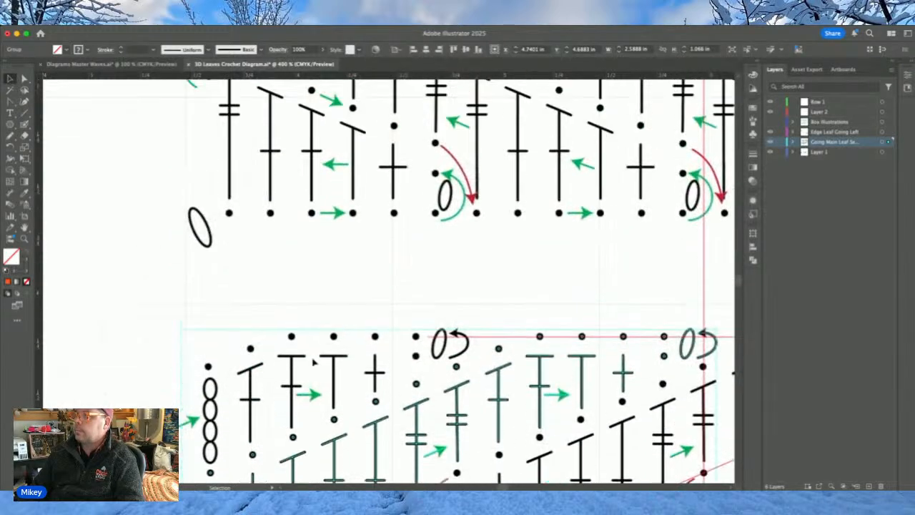
{"action": "left_click", "coordinate": [433, 260]}
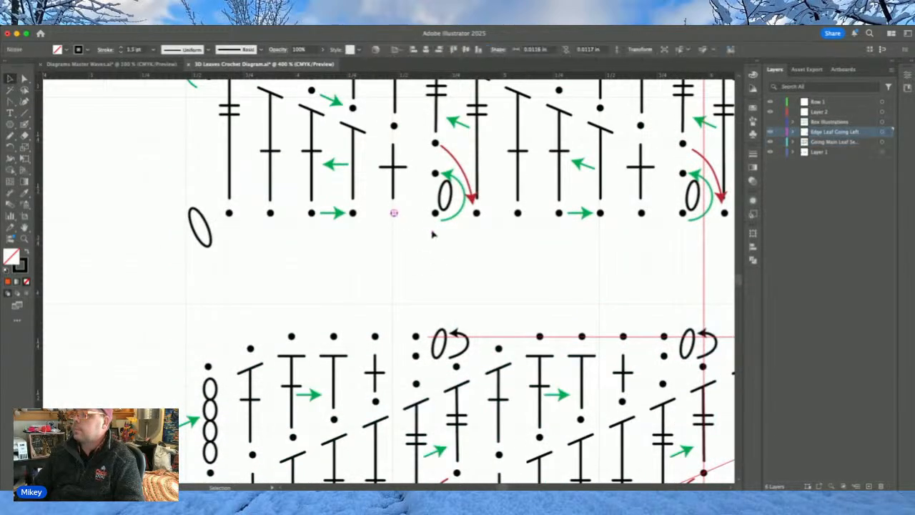
{"action": "left_click_drag", "start_coordinate": [218, 207], "coordinate": [375, 318]}
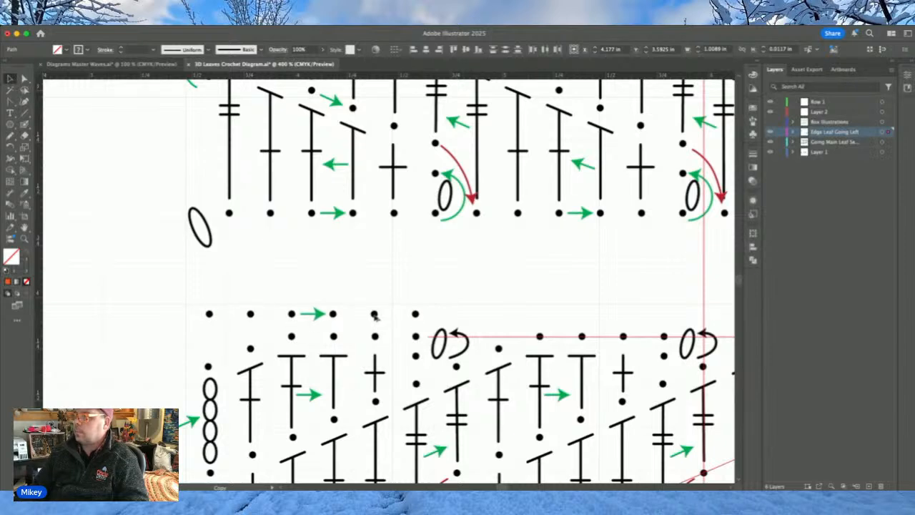
{"action": "left_click_drag", "start_coordinate": [374, 317], "coordinate": [374, 317]}
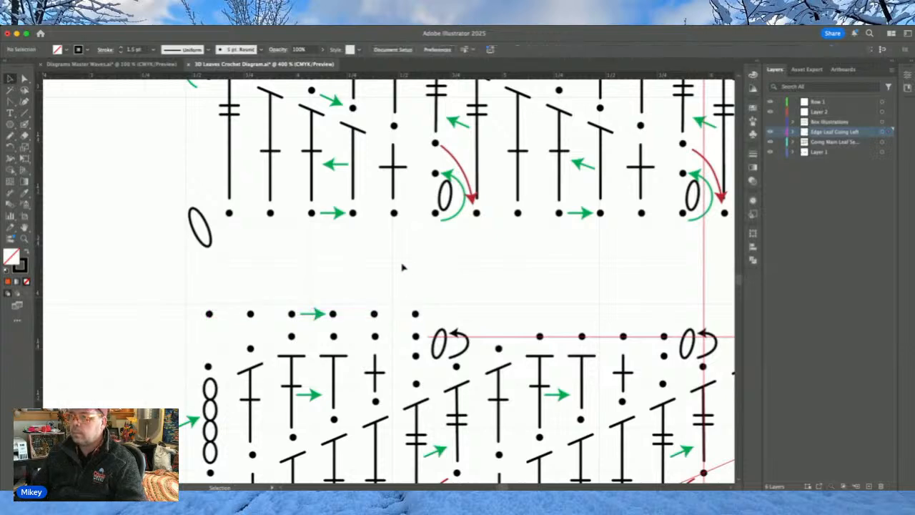
Step: Copy the curved green arrow beside the lower row's first base chain up to link the edge leaf with the slip-stitch row above it
{"action": "scroll", "coordinate": [300, 305], "scroll_direction": "down", "scroll_amount": 3}
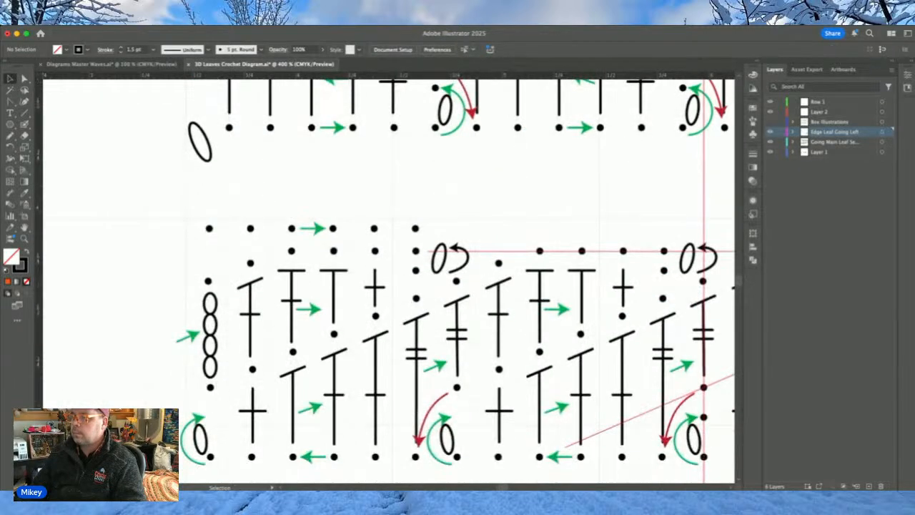
{"action": "left_click", "coordinate": [185, 431]}
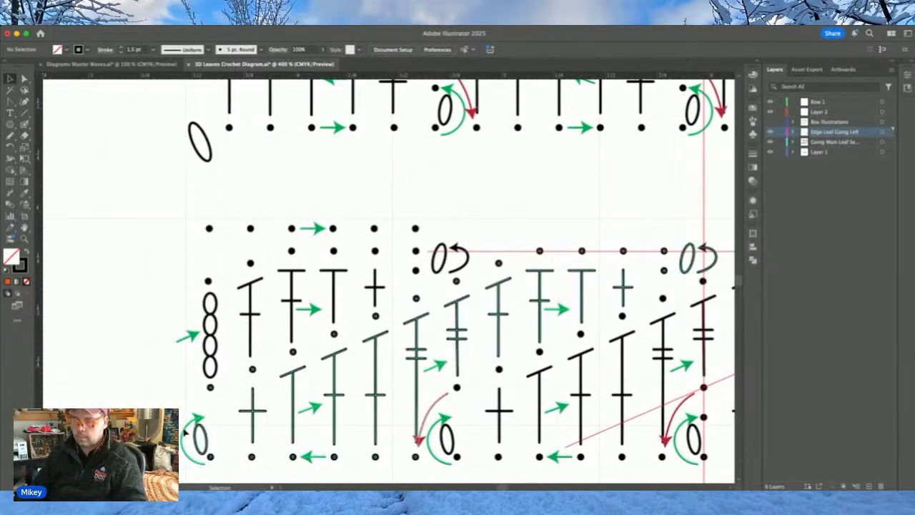
{"action": "left_click", "coordinate": [184, 432]}
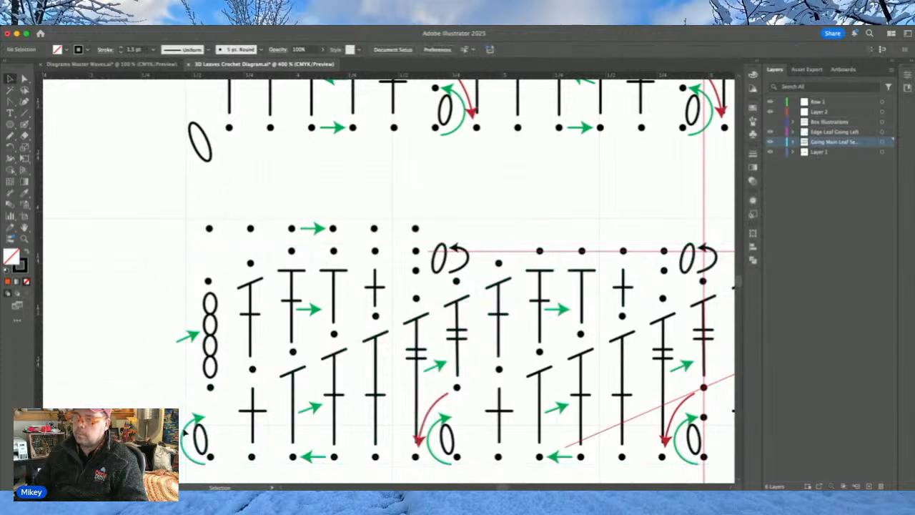
{"action": "double_click", "coordinate": [184, 432]}
{"action": "left_click_drag", "start_coordinate": [185, 431], "coordinate": [178, 247]}
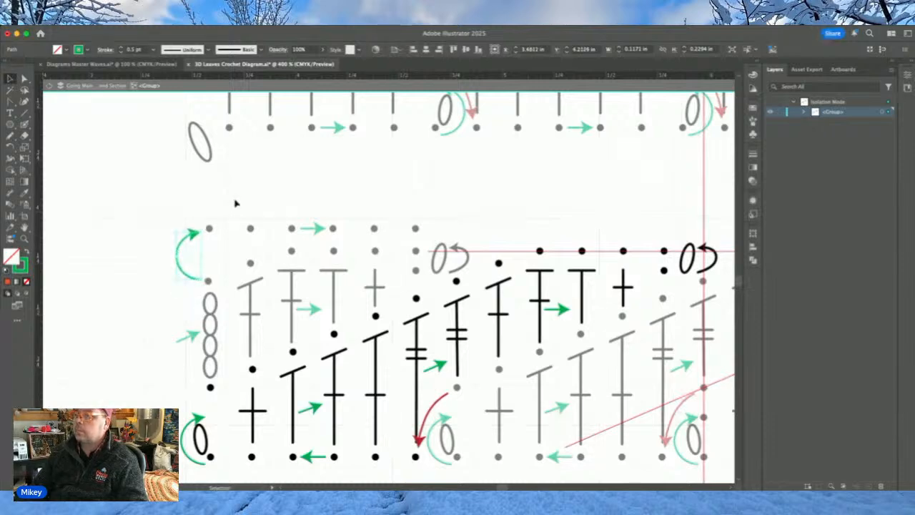
{"action": "left_click", "coordinate": [237, 199]}
Step: Copy the lower row's first base chain oval up inside the new curved green arrow and leave the group's isolation mode
{"action": "left_click", "coordinate": [205, 438]}
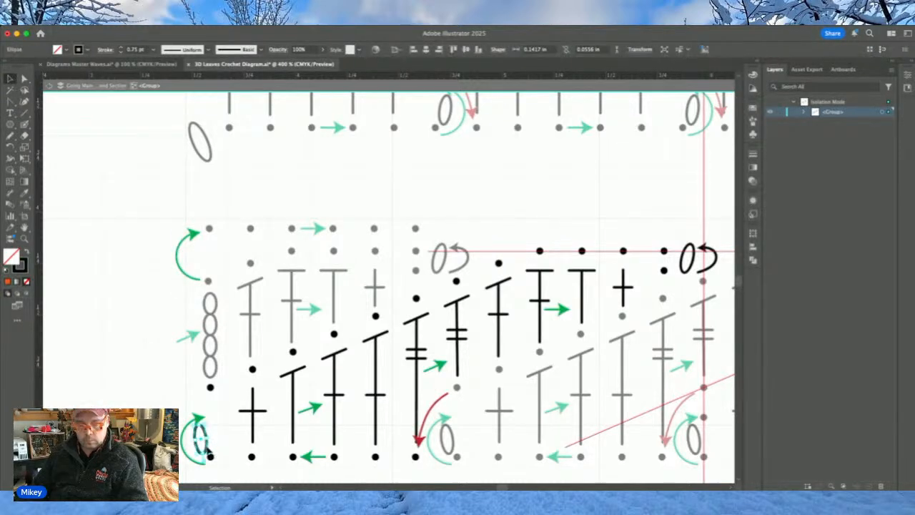
{"action": "left_click_drag", "start_coordinate": [210, 454], "coordinate": [210, 260]}
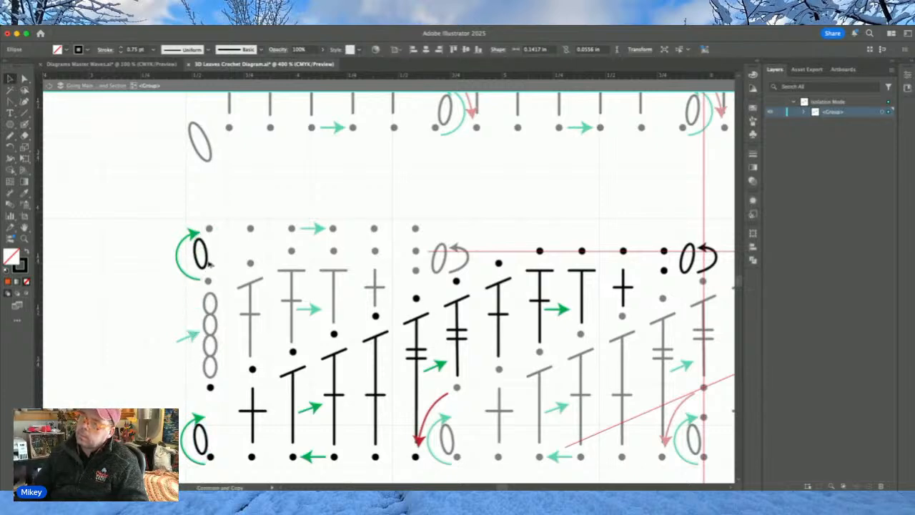
{"action": "left_click", "coordinate": [348, 184]}
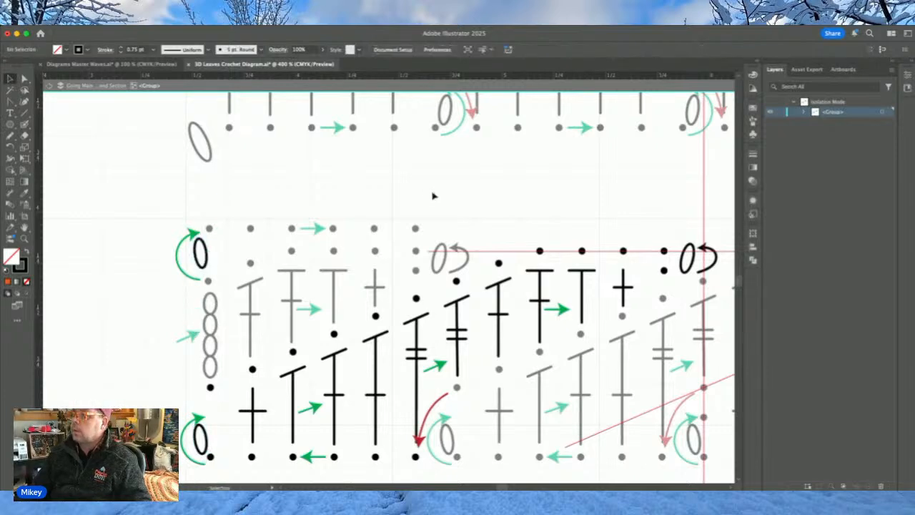
{"action": "double_click", "coordinate": [432, 194]}
Step: Copy the mirrored row's first six base slip stitches with their arrow above the edge leaf's slip-stitch row, flipped so the arrow points left
{"action": "scroll", "coordinate": [412, 210], "scroll_direction": "up", "scroll_amount": 3}
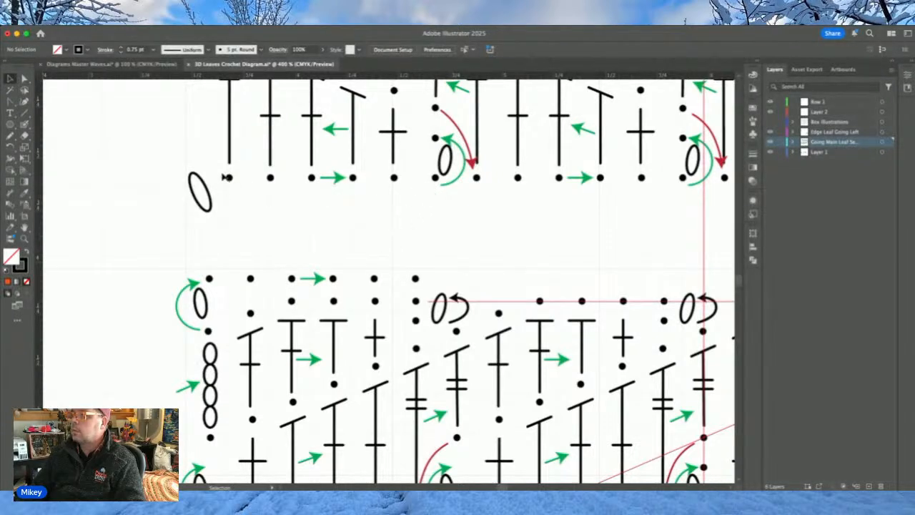
{"action": "left_click", "coordinate": [438, 185]}
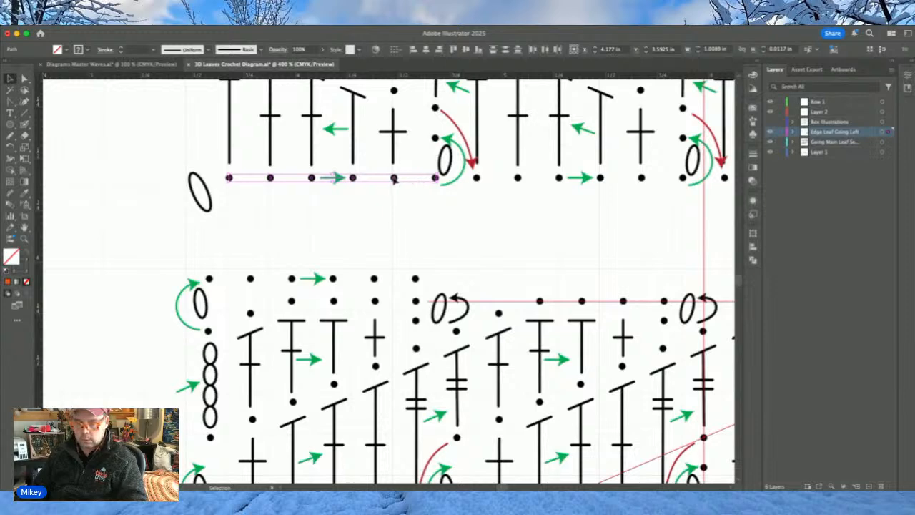
{"action": "left_click_drag", "start_coordinate": [396, 183], "coordinate": [138, 280]}
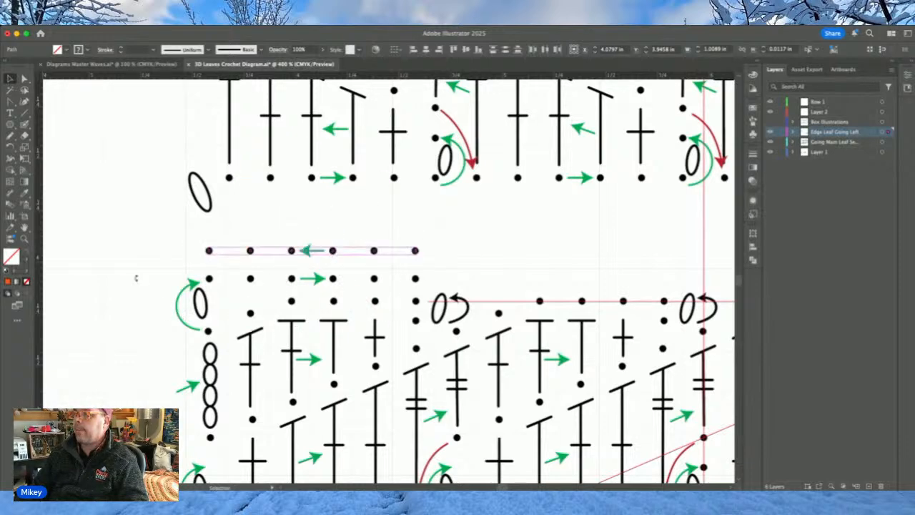
{"action": "left_click", "coordinate": [478, 243]}
Step: Copy the edge leaf's chain oval and black turning arrow up to the right end of the two added slip-stitch rows
{"action": "left_click", "coordinate": [449, 310]}
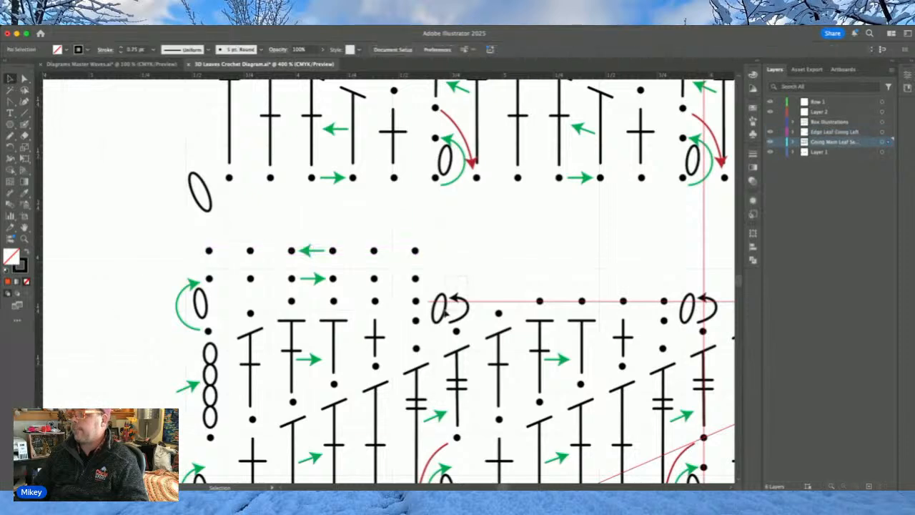
{"action": "double_click", "coordinate": [449, 310]}
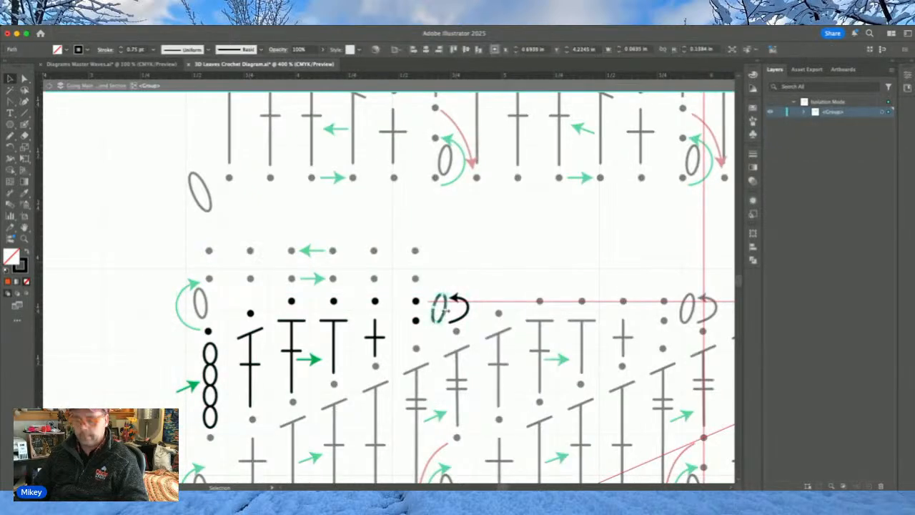
{"action": "left_click", "coordinate": [466, 321], "text": "shift"}
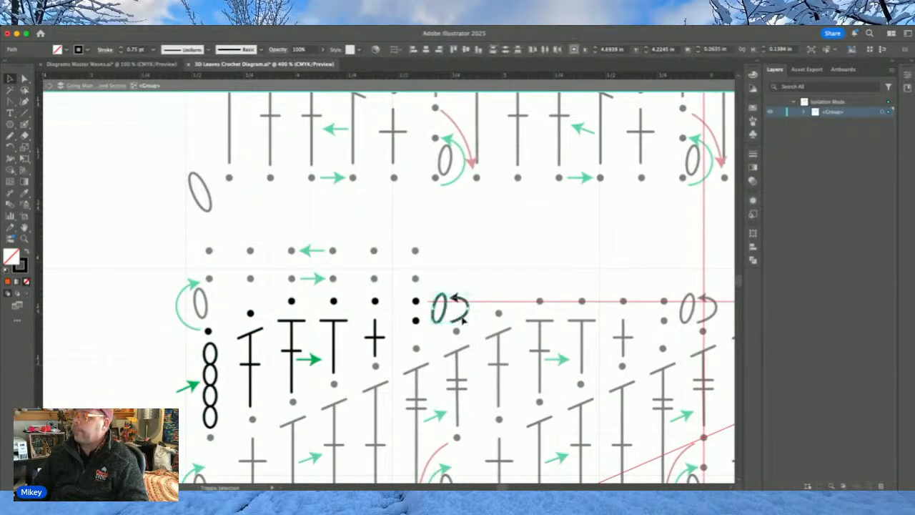
{"action": "left_click_drag", "start_coordinate": [463, 320], "coordinate": [459, 269]}
{"action": "left_click", "coordinate": [497, 258]}
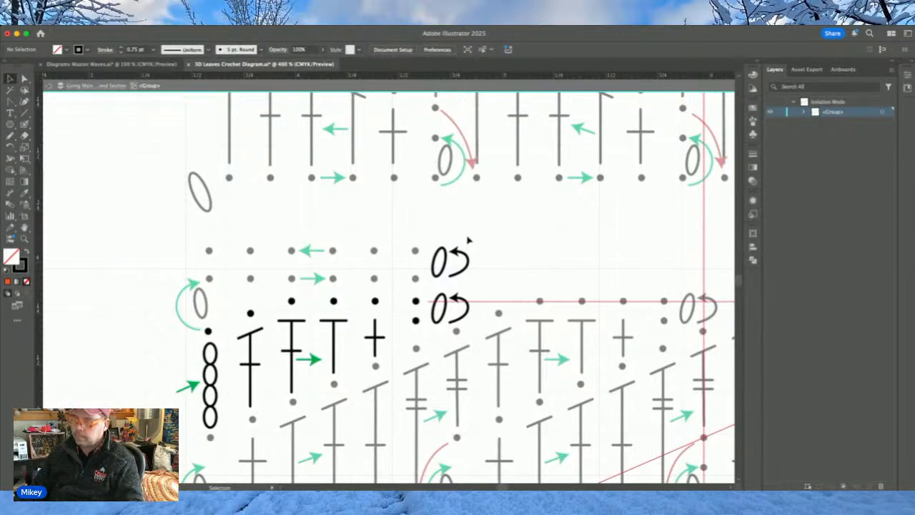
{"action": "double_click", "coordinate": [469, 242]}
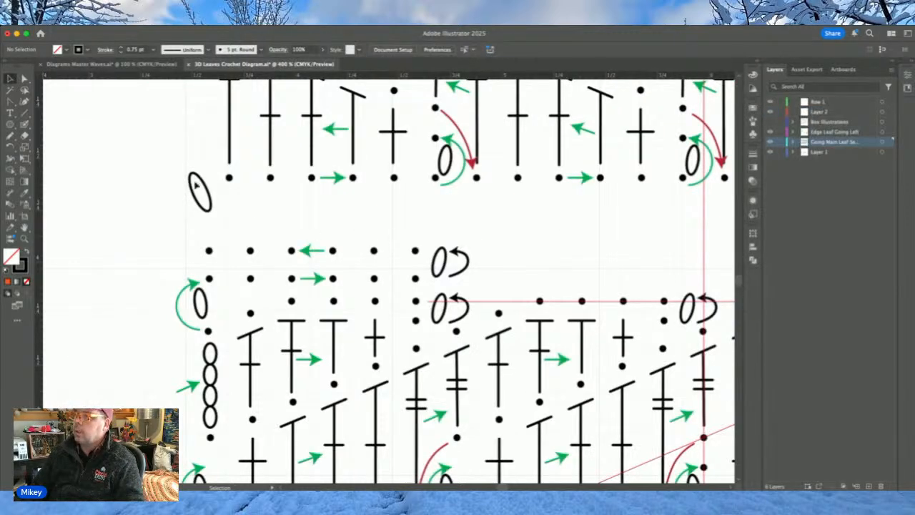
Step: Delete the six slip-stitch dots and their green arrow beneath the mirrored row's first leaf
{"action": "scroll", "coordinate": [182, 187], "scroll_direction": "up", "scroll_amount": 3}
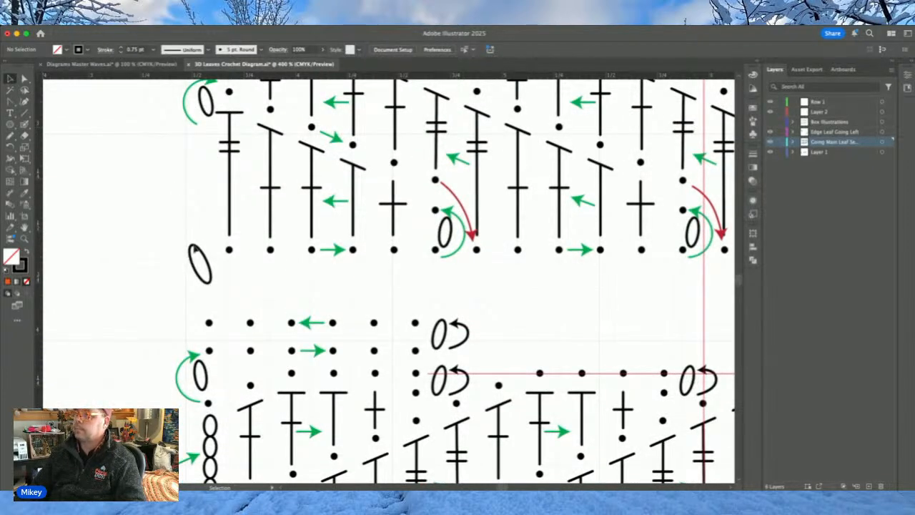
{"action": "left_click", "coordinate": [437, 257]}
{"action": "key", "text": "Delete"}
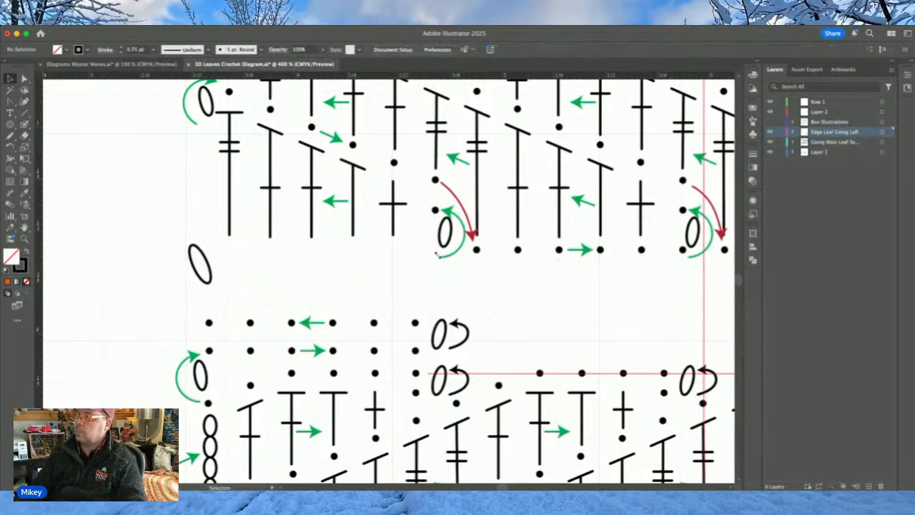